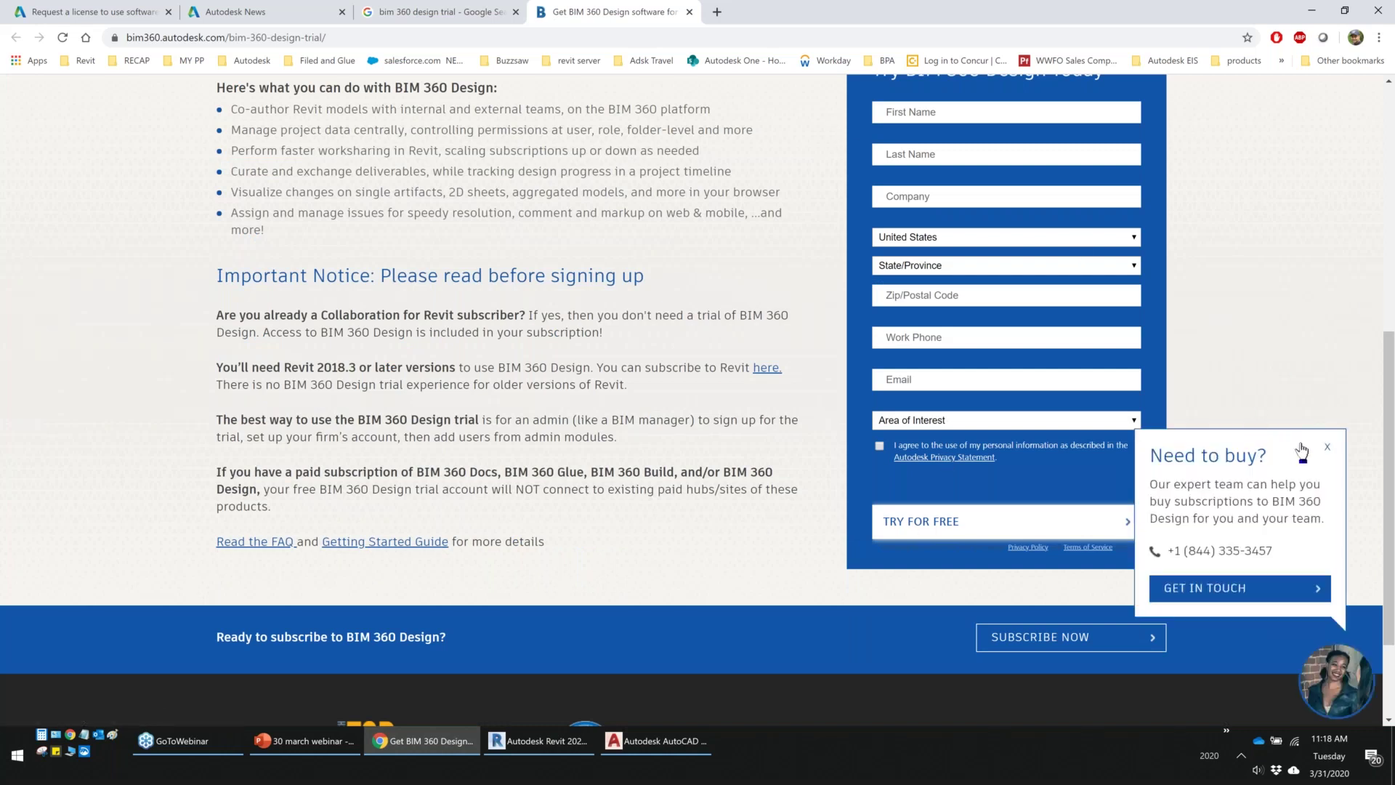
Close the 'Need to buy?' popup and open the 'Filed and Glue' bookmark folder
{"action": "left_click", "coordinate": [1327, 449]}
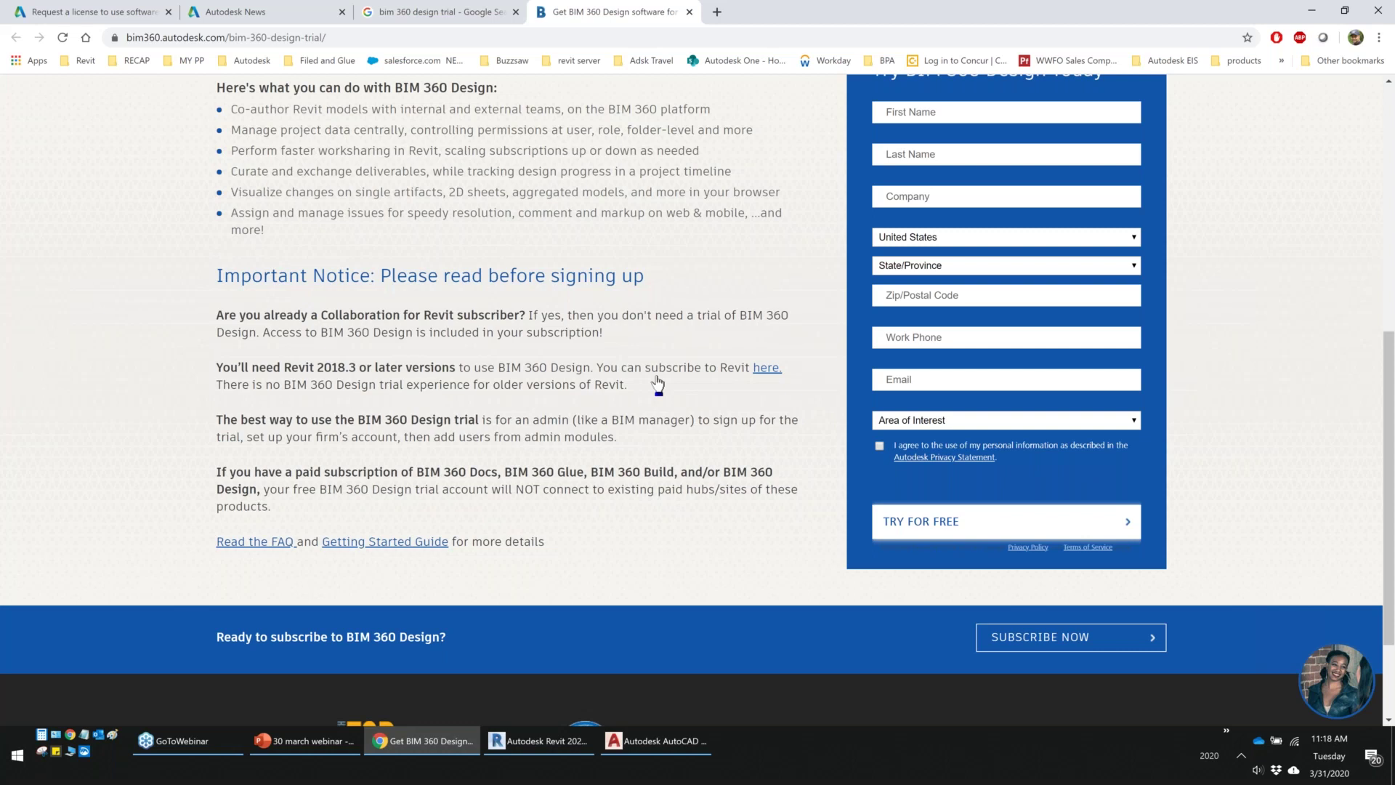
{"action": "scroll", "coordinate": [658, 383], "scroll_direction": "up", "scroll_amount": 1}
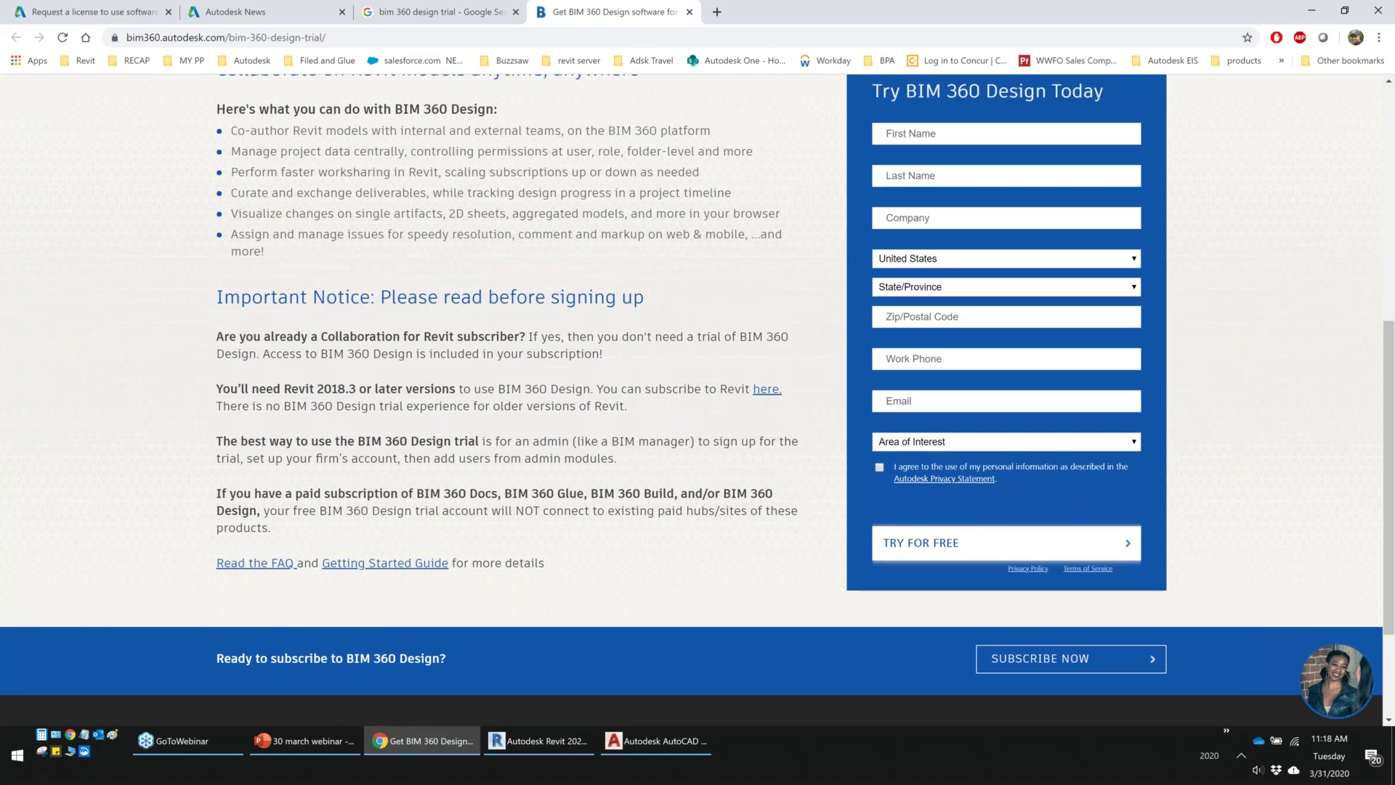
{"action": "scroll", "coordinate": [697, 399], "scroll_direction": "up", "scroll_amount": 7}
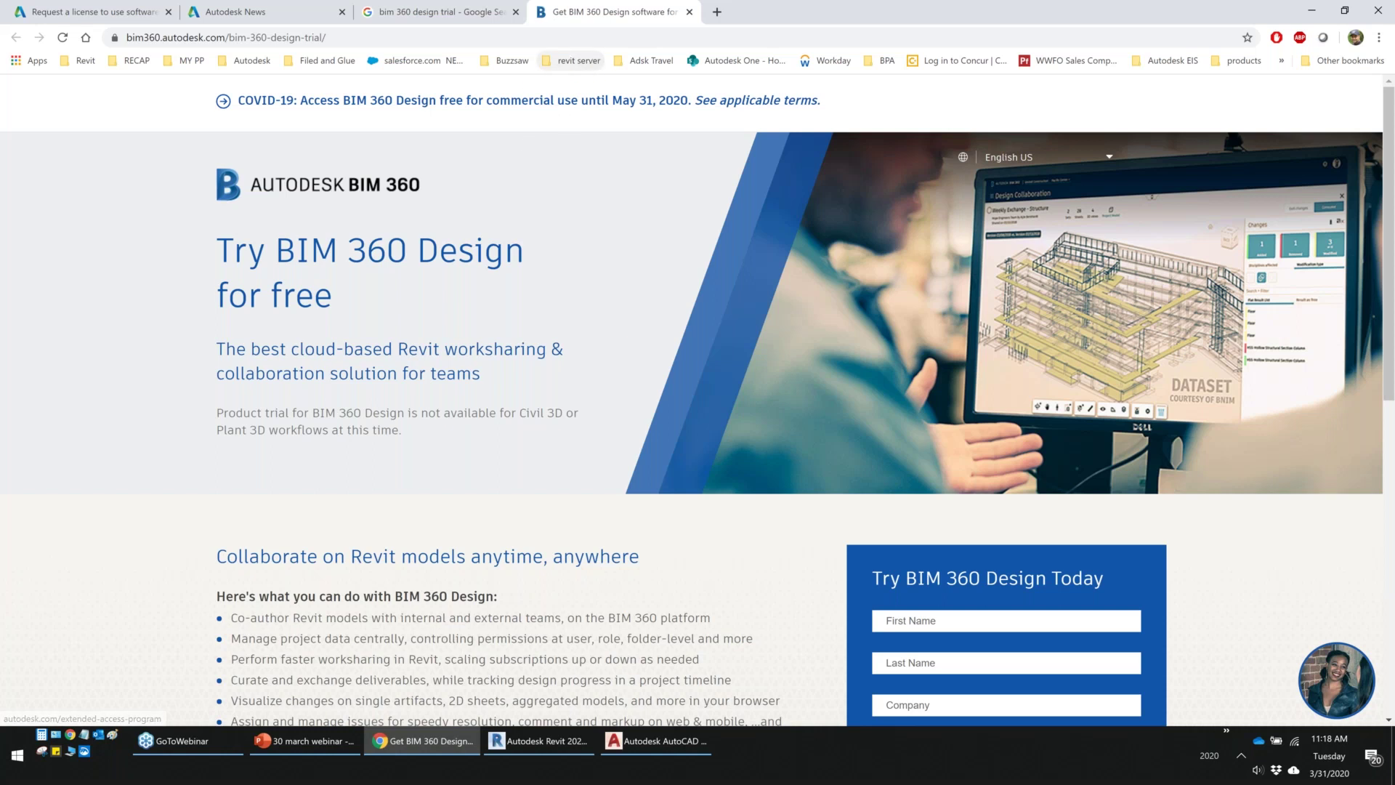
{"action": "scroll", "coordinate": [697, 399], "scroll_direction": "down", "scroll_amount": 2}
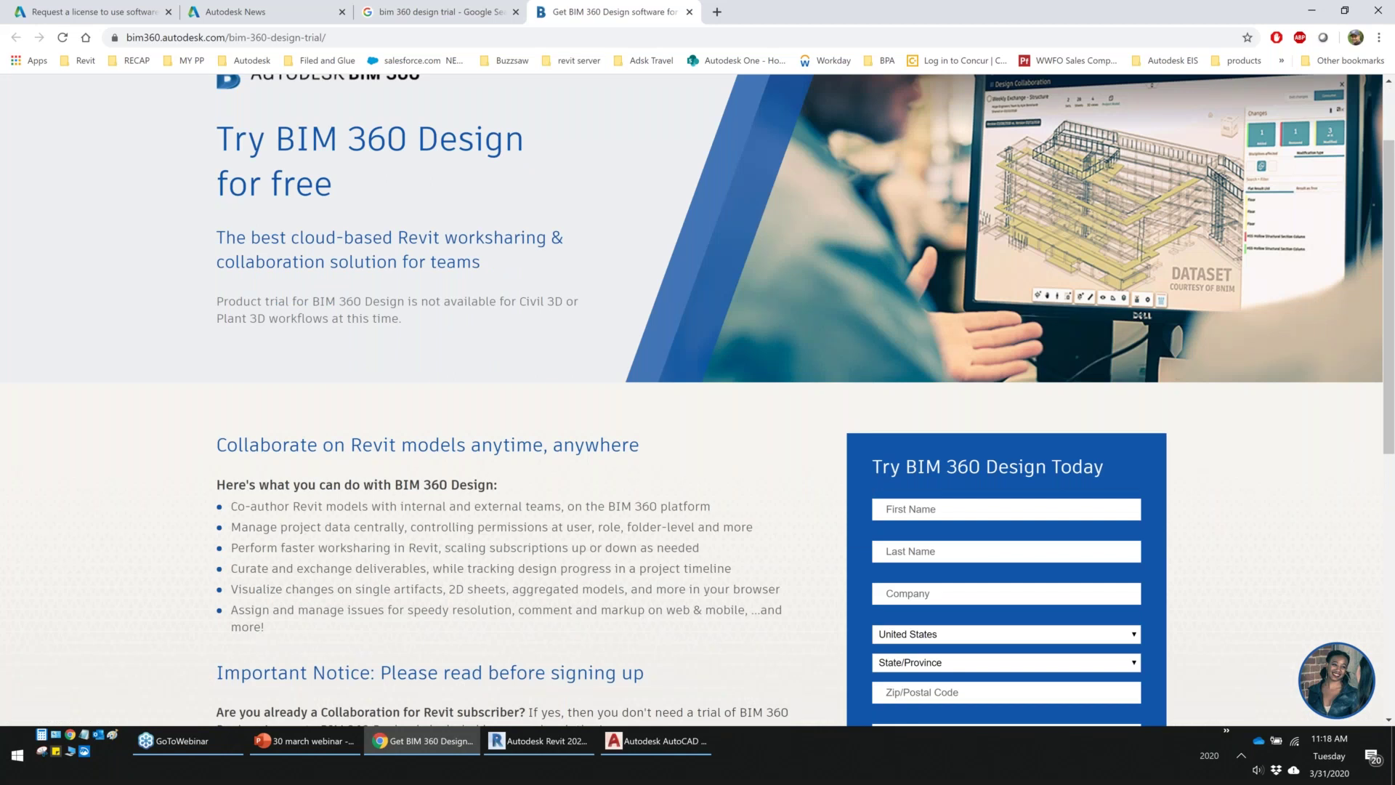
{"action": "scroll", "coordinate": [698, 400], "scroll_direction": "up", "scroll_amount": 2}
{"action": "left_click", "coordinate": [325, 61]}
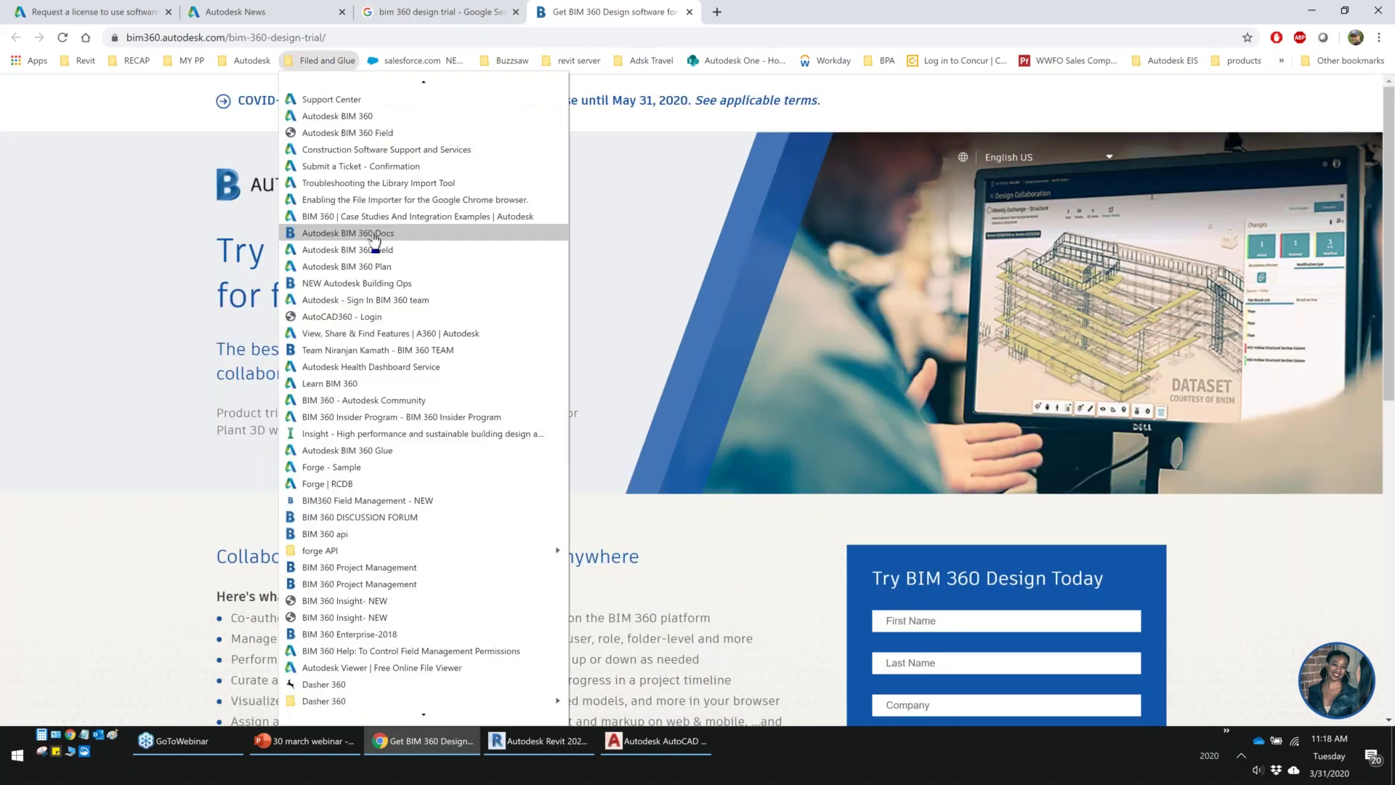
Open BIM 360 Docs in a new tab, switch to Account Admin and sign in with an Autodesk ID
{"action": "middle_click", "coordinate": [373, 236]}
{"action": "left_click", "coordinate": [744, 16]}
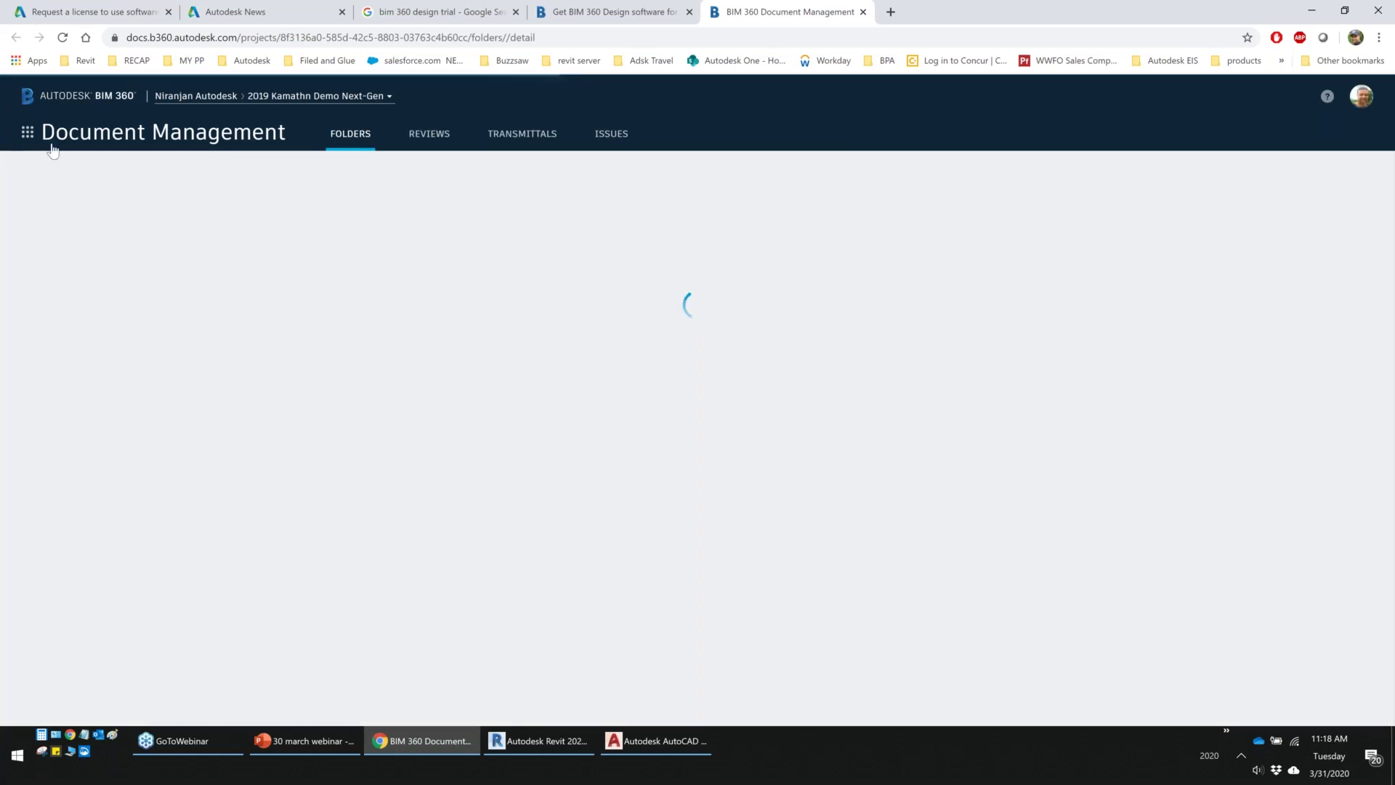
{"action": "left_click", "coordinate": [28, 133]}
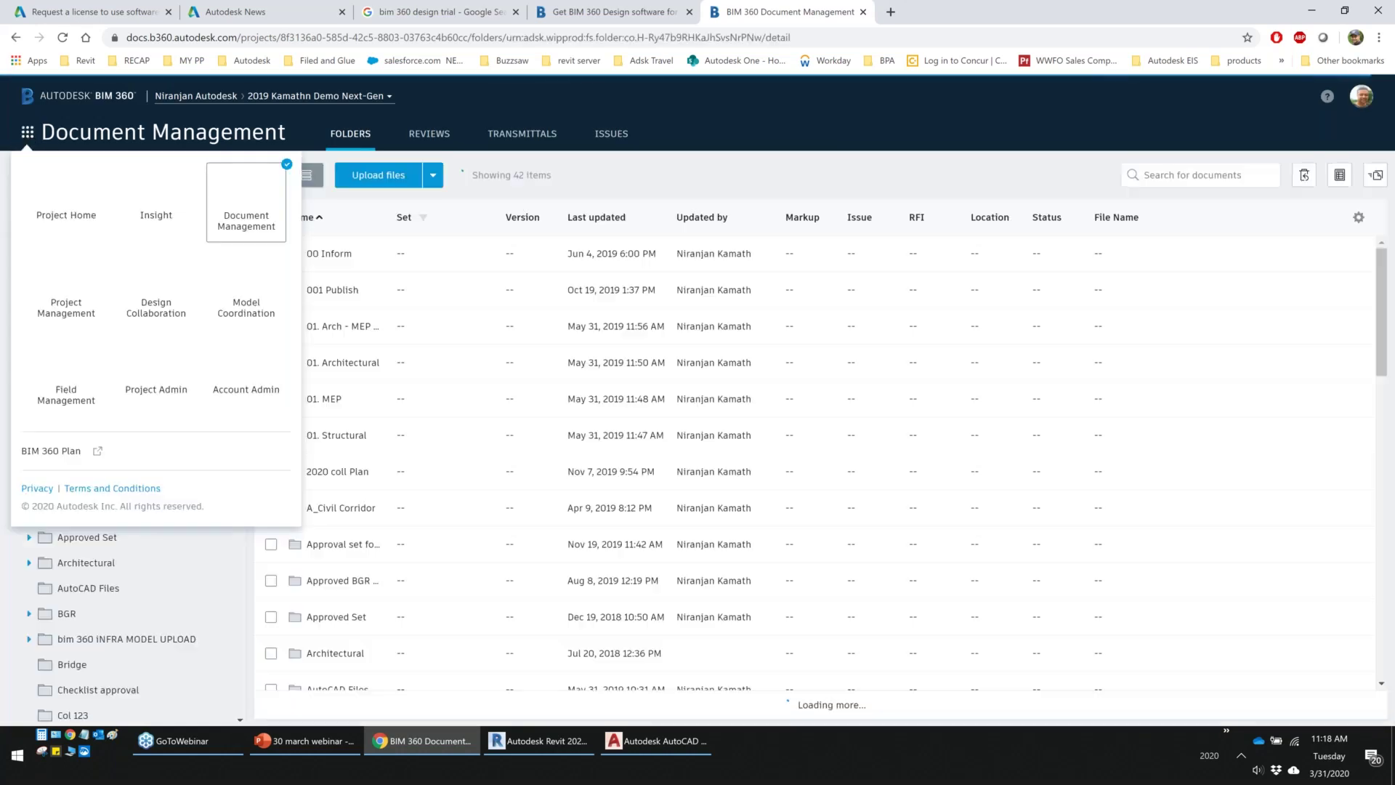
{"action": "left_click", "coordinate": [237, 375]}
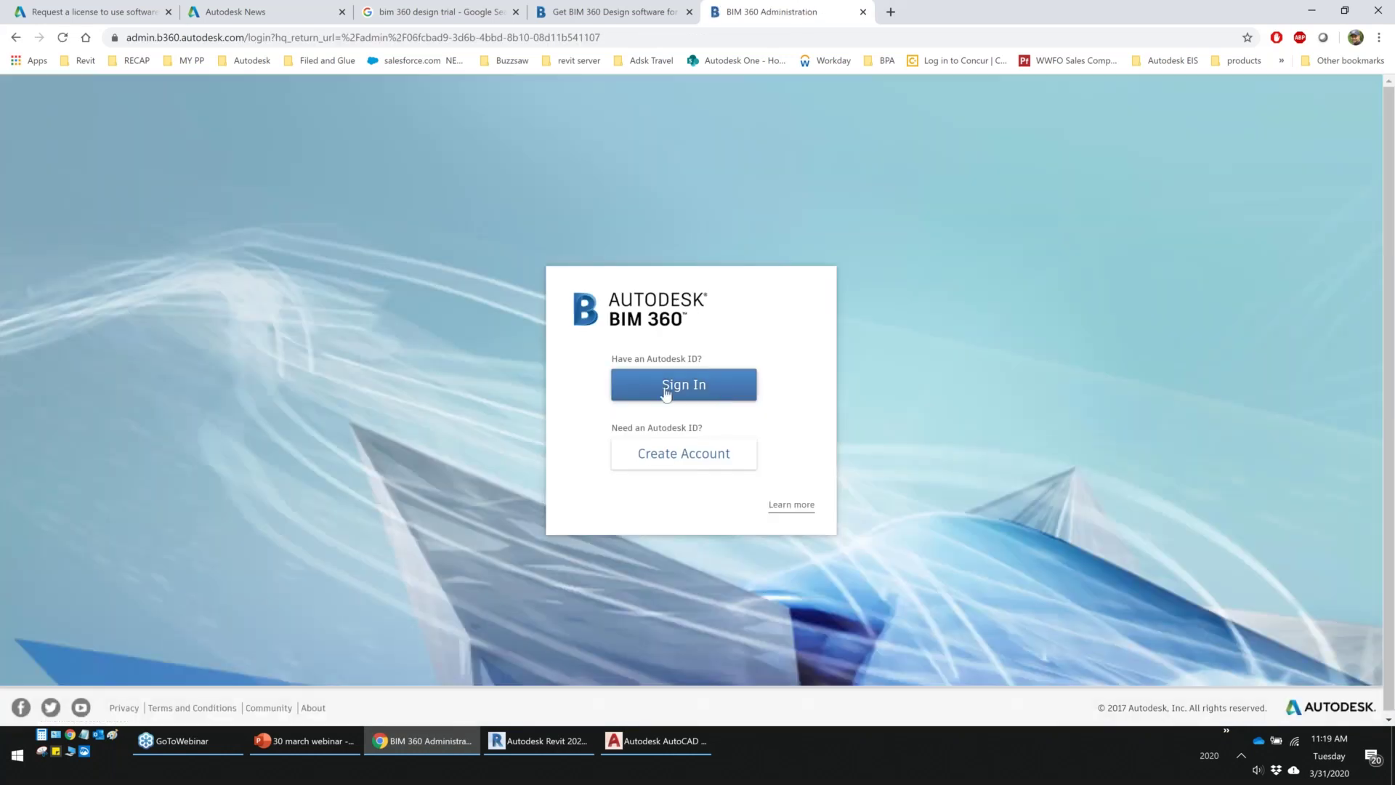
{"action": "left_click", "coordinate": [665, 394]}
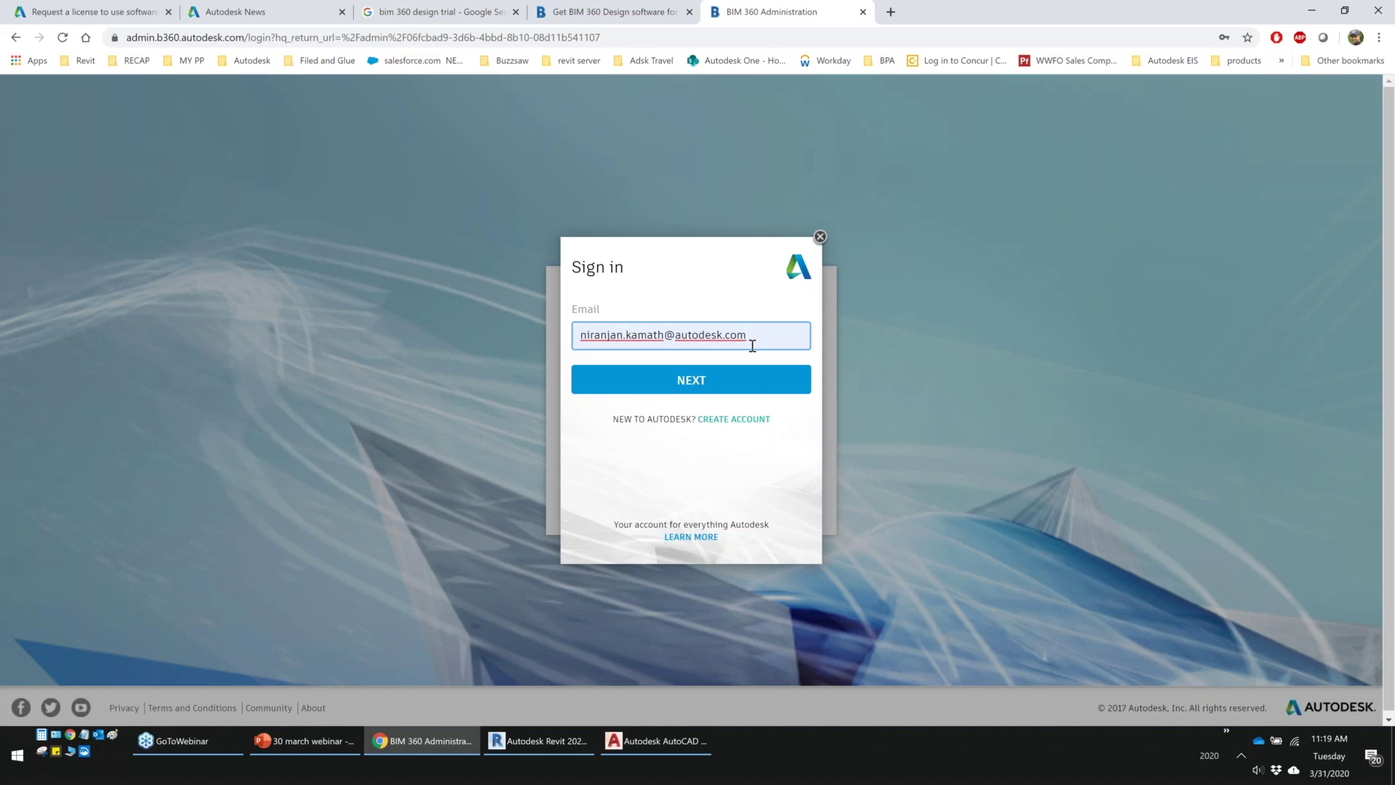
{"action": "left_click", "coordinate": [678, 390]}
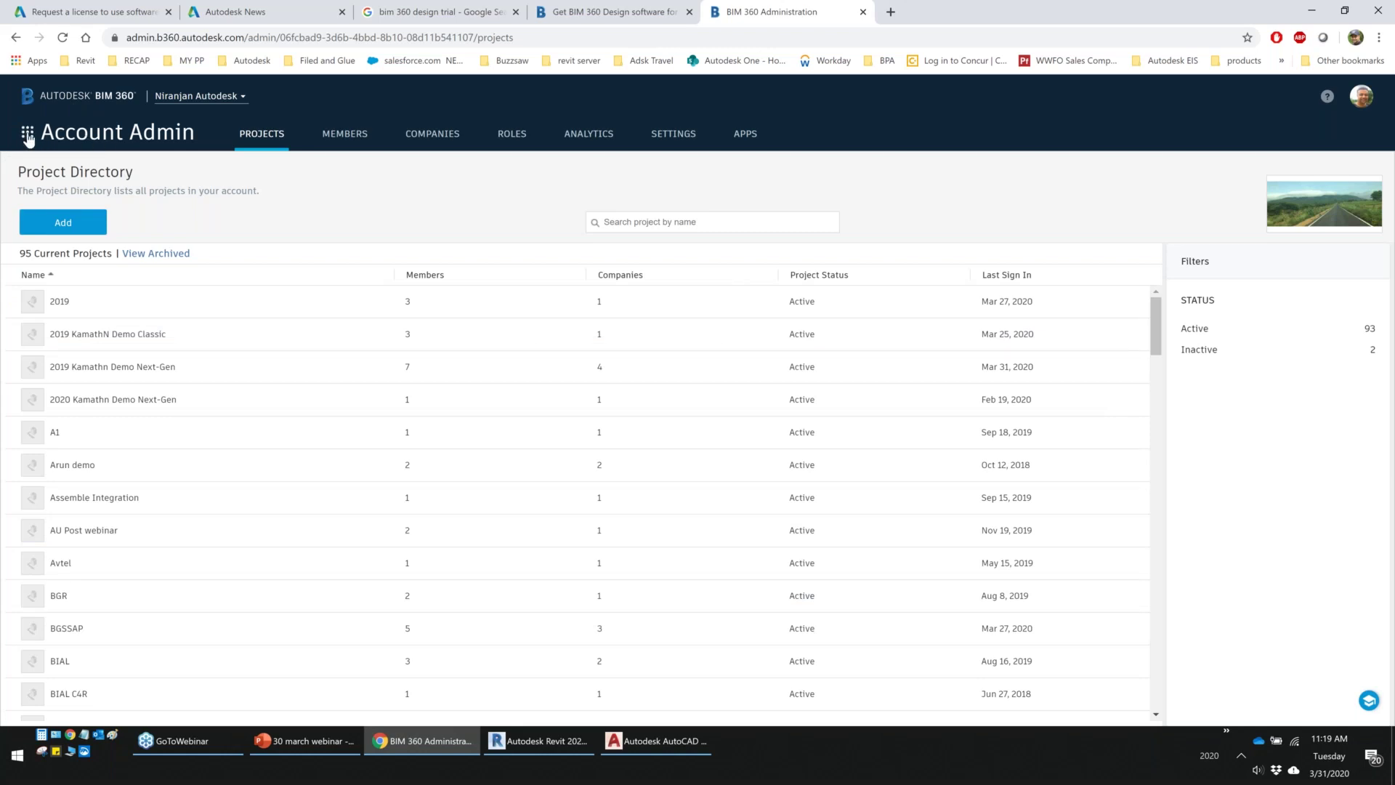
{"action": "left_click", "coordinate": [28, 134]}
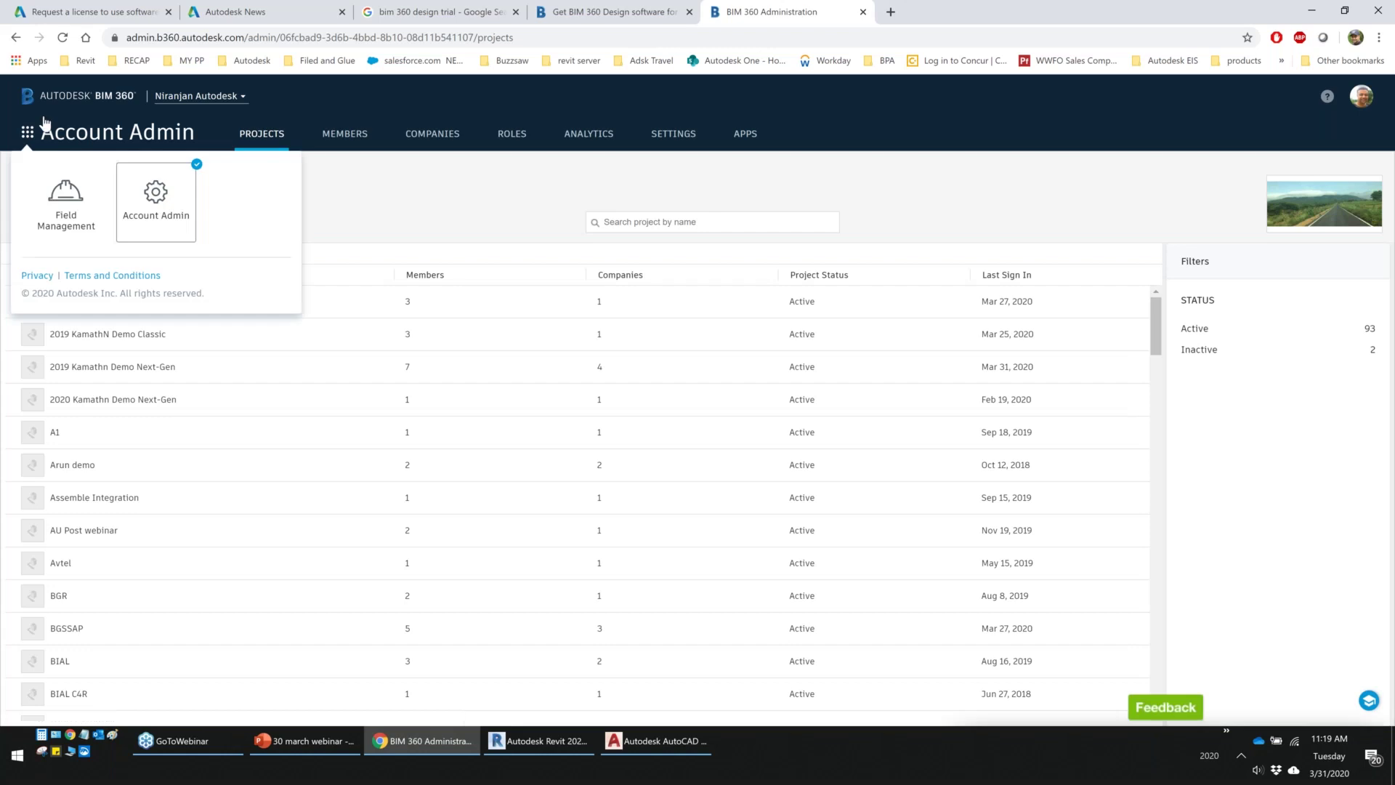
{"action": "left_click", "coordinate": [366, 114]}
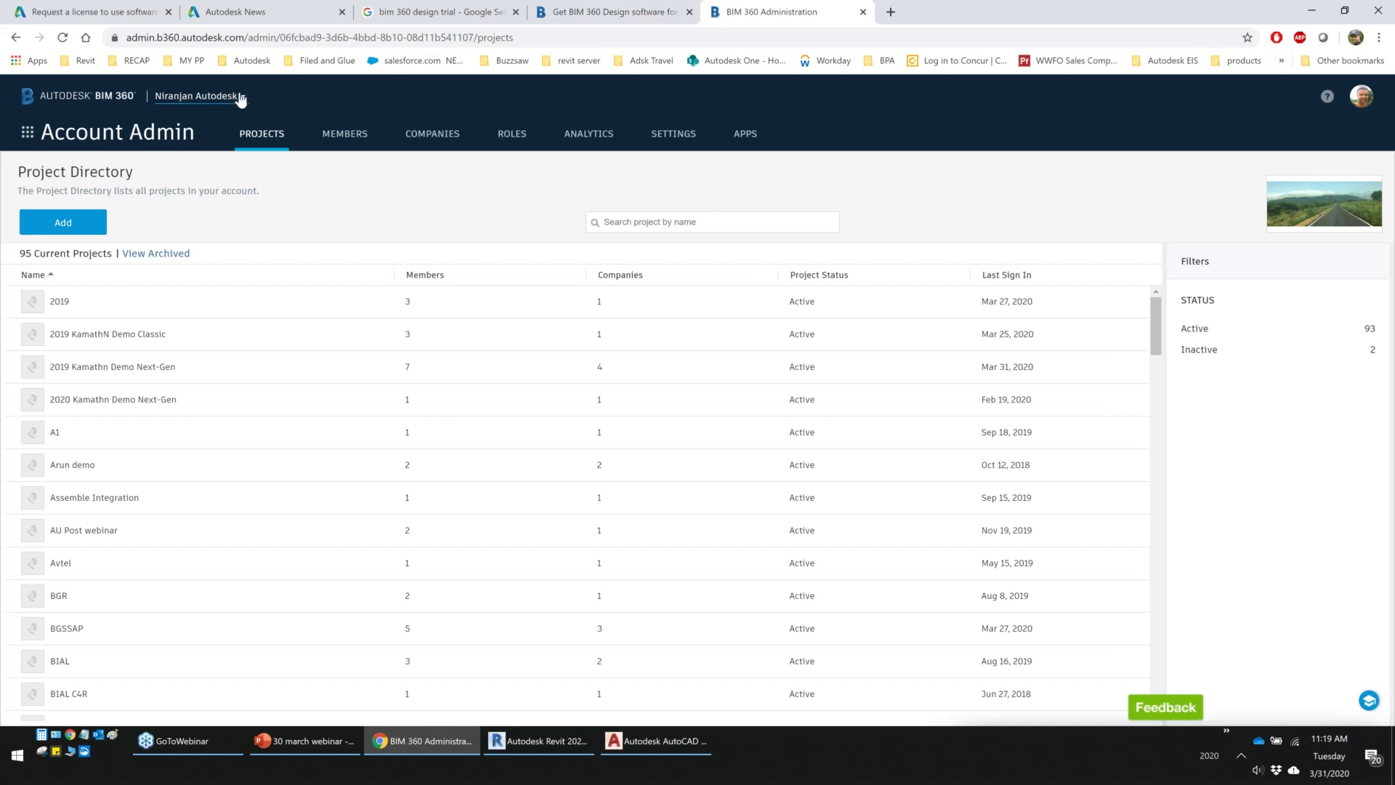
{"action": "left_click", "coordinate": [240, 97]}
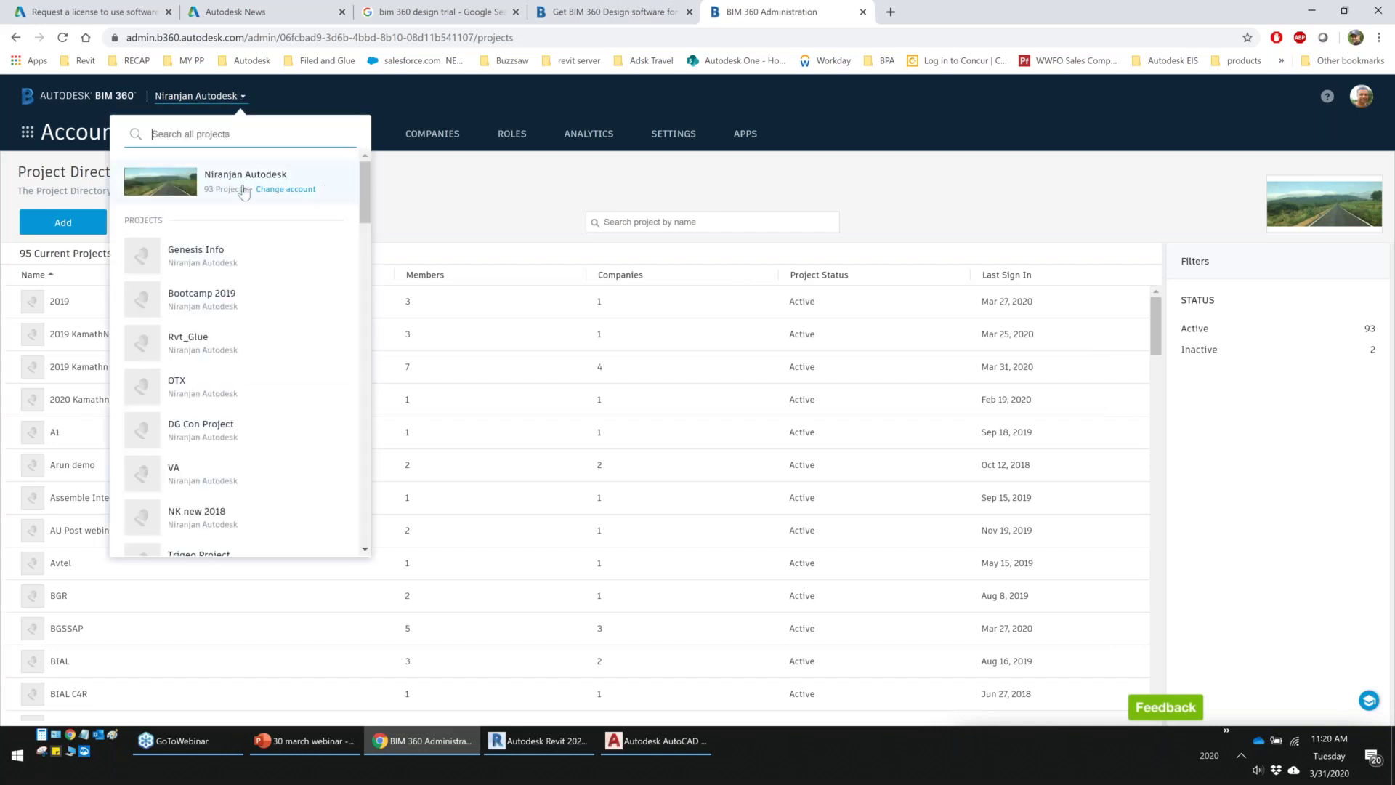
{"action": "left_click", "coordinate": [342, 109]}
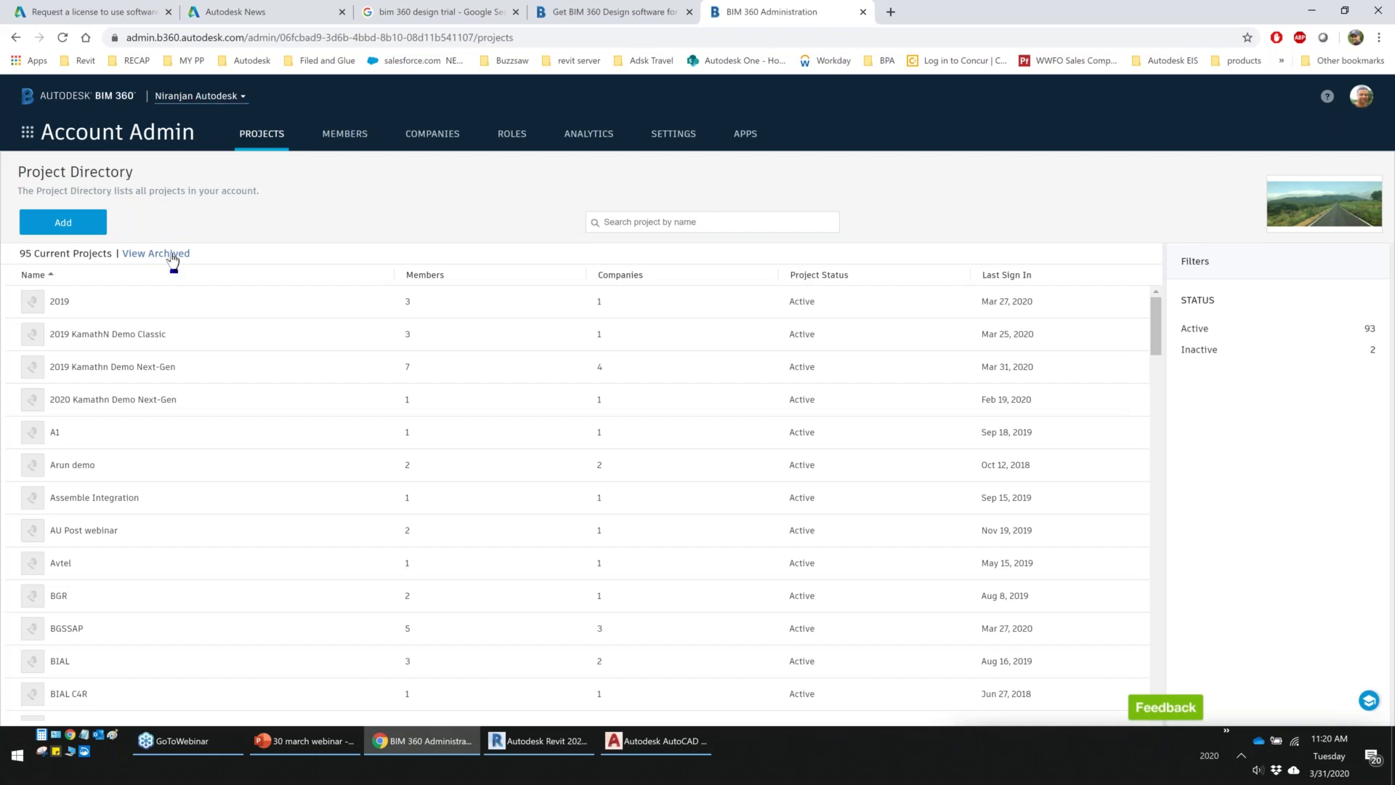
{"action": "scroll", "coordinate": [95, 380], "scroll_direction": "down", "scroll_amount": 1}
{"action": "scroll", "coordinate": [112, 531], "scroll_direction": "down", "scroll_amount": 12}
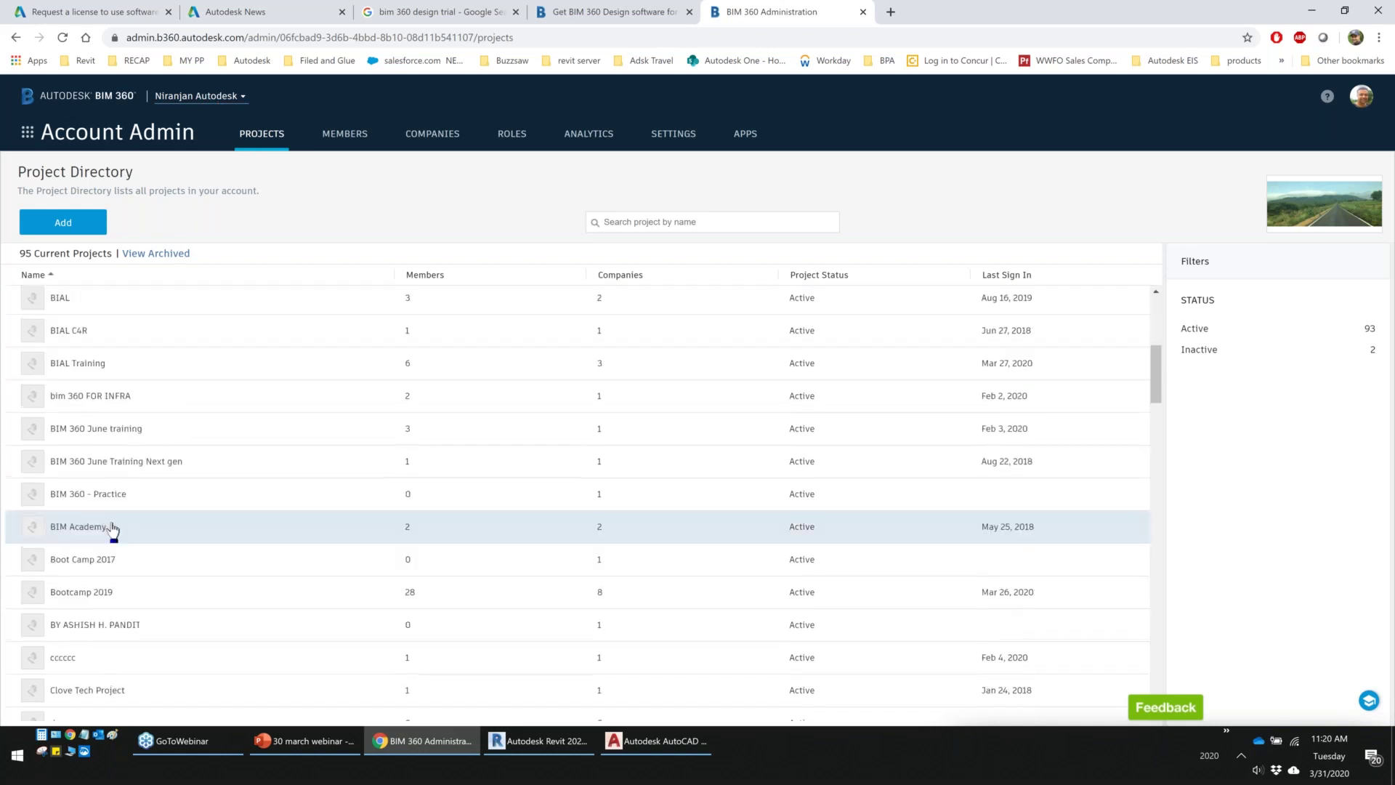
{"action": "scroll", "coordinate": [112, 534], "scroll_direction": "up", "scroll_amount": 12}
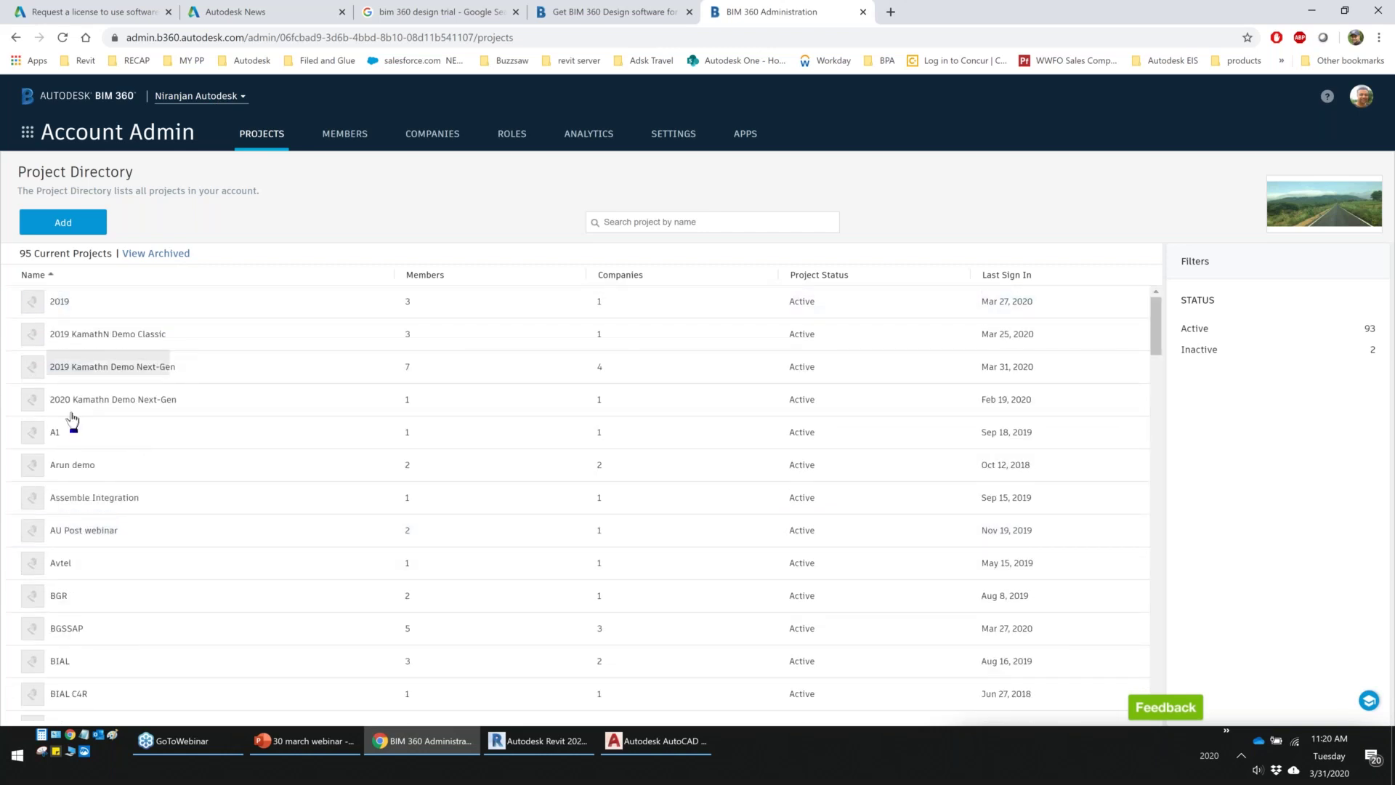
Add a project named '31 march demo' with project type Data Center and save its profile
{"action": "left_click", "coordinate": [66, 231]}
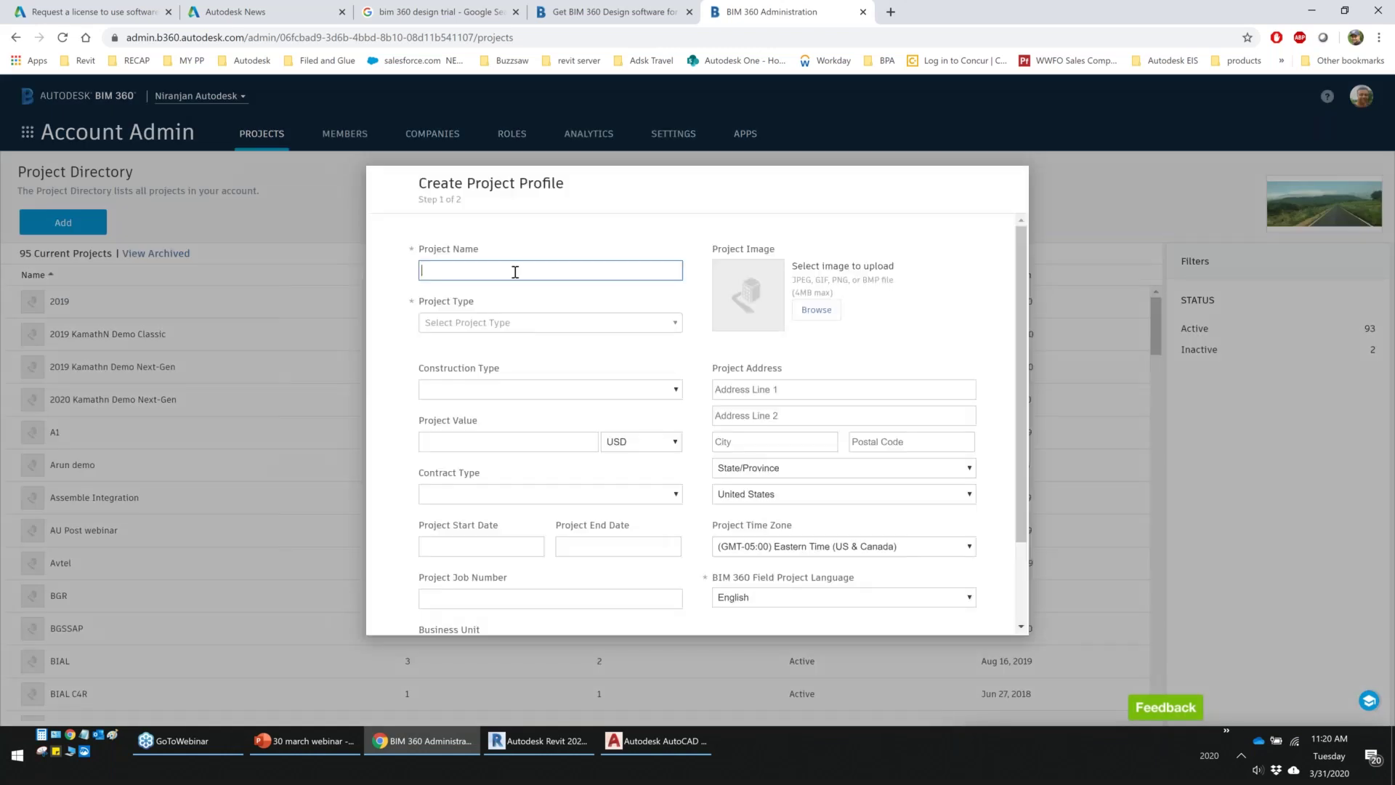
{"action": "type", "text": "31 march demo"}
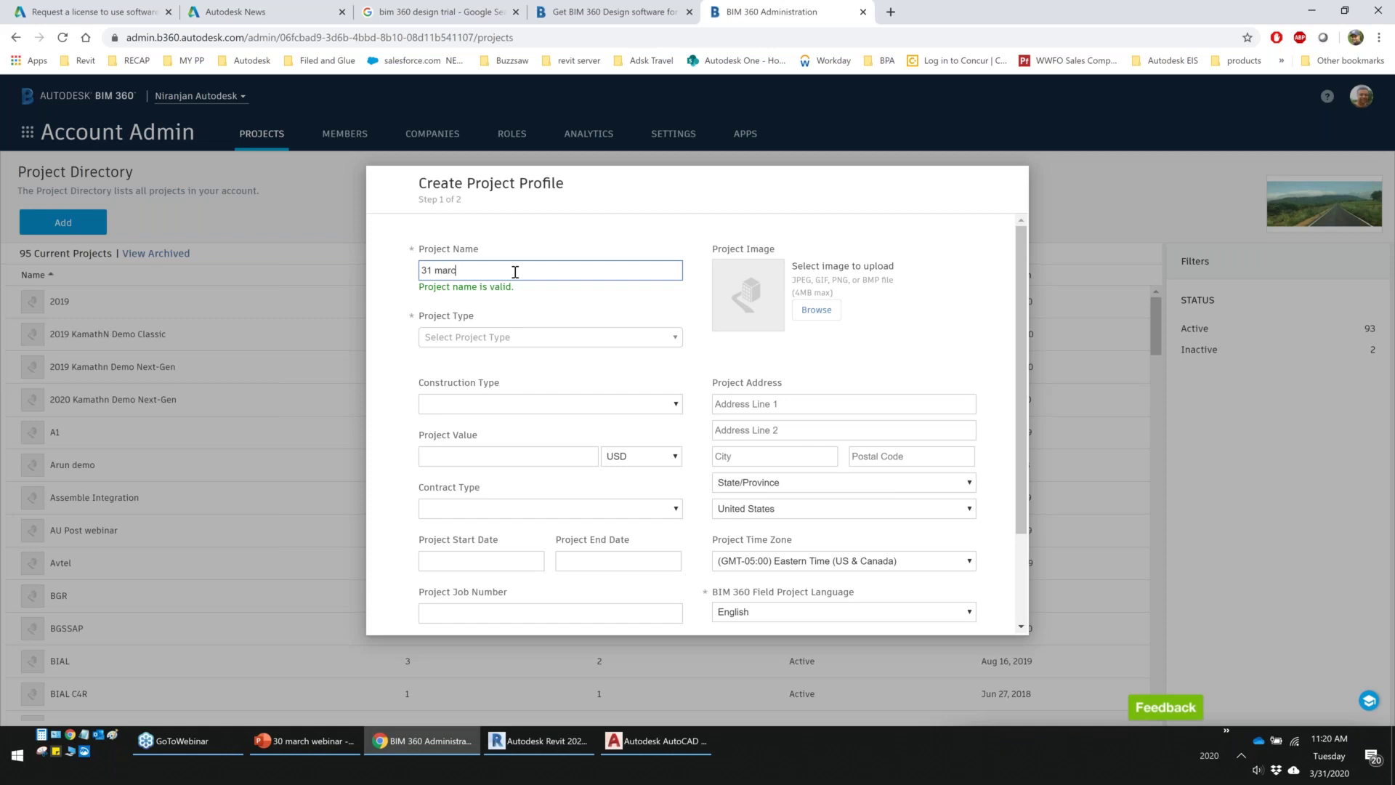
{"action": "left_click", "coordinate": [498, 337]}
{"action": "left_click", "coordinate": [473, 413]}
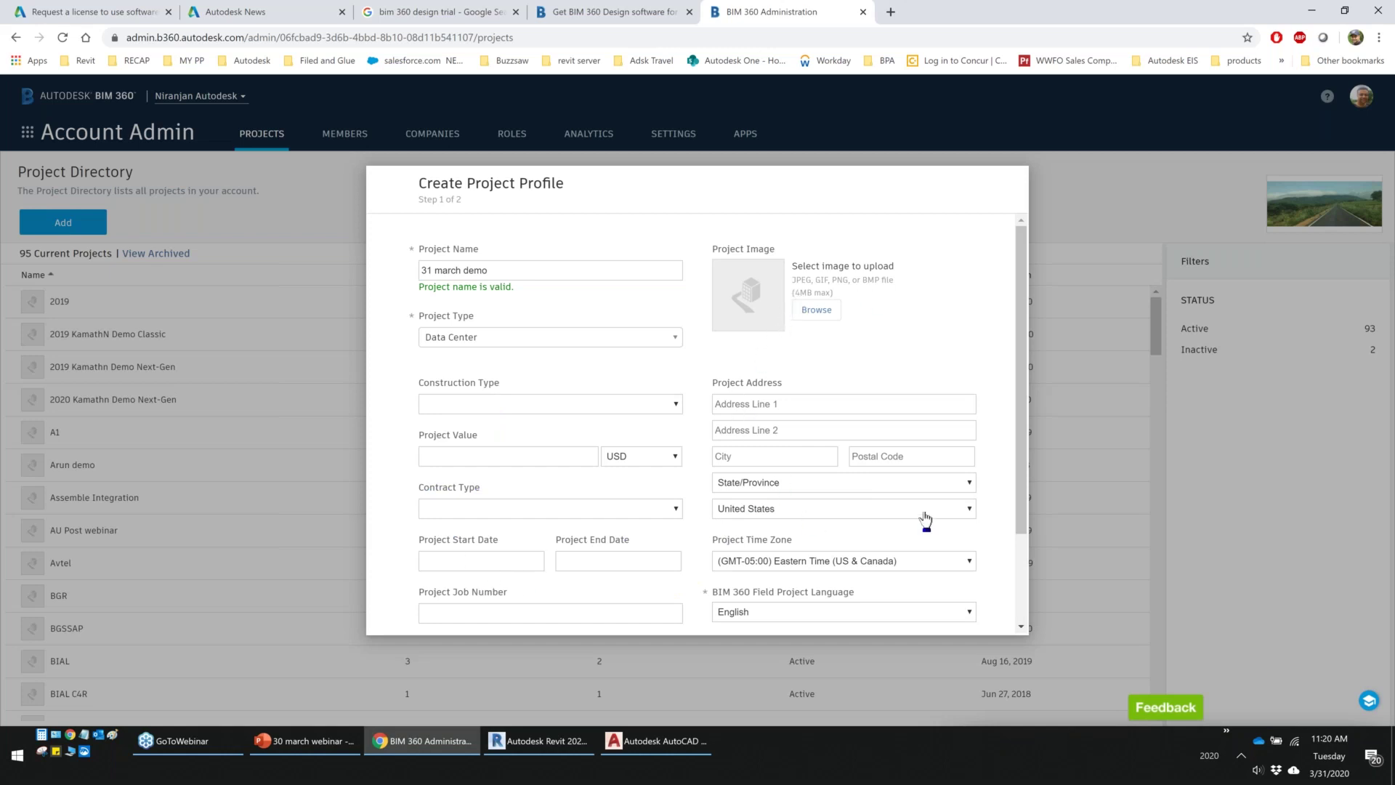
{"action": "scroll", "coordinate": [999, 464], "scroll_direction": "down", "scroll_amount": 2}
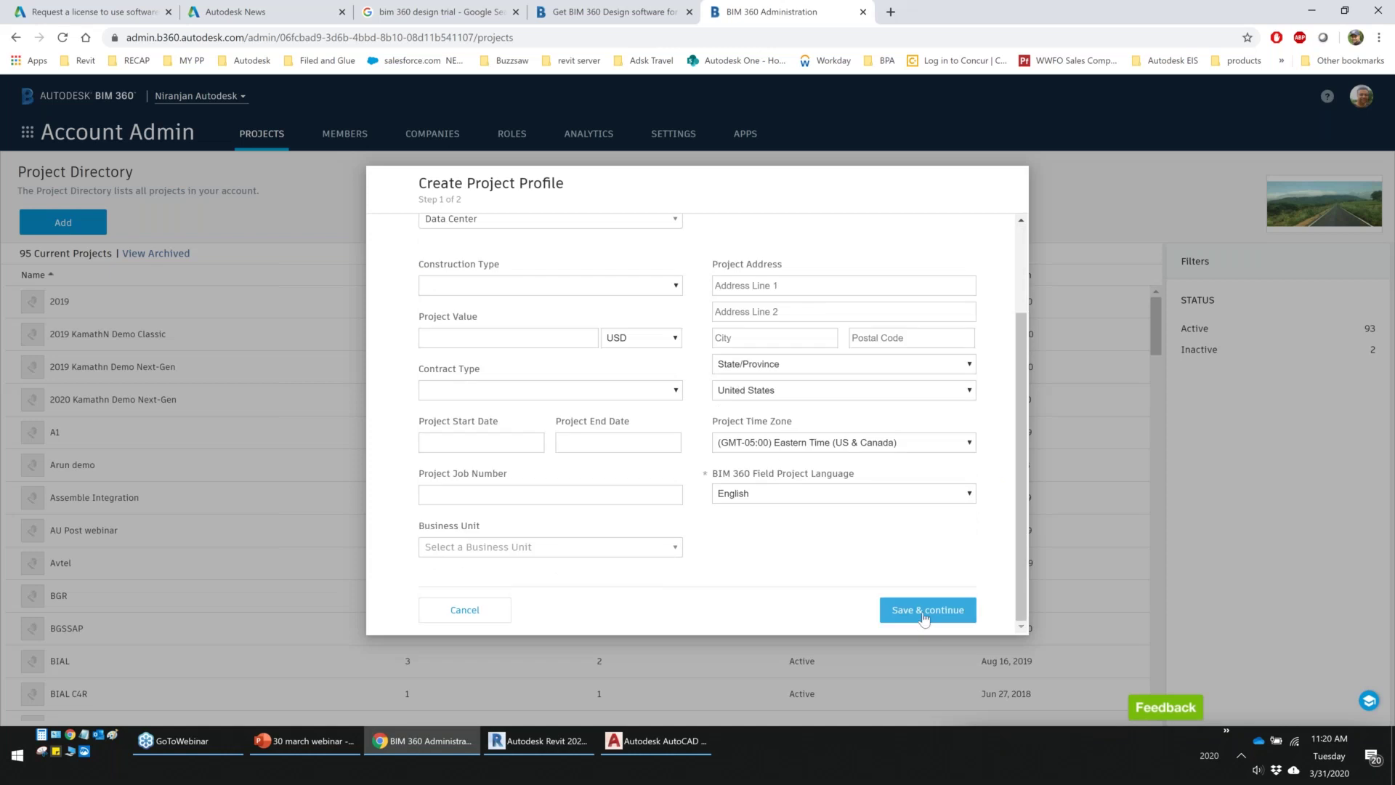
{"action": "left_click", "coordinate": [924, 617]}
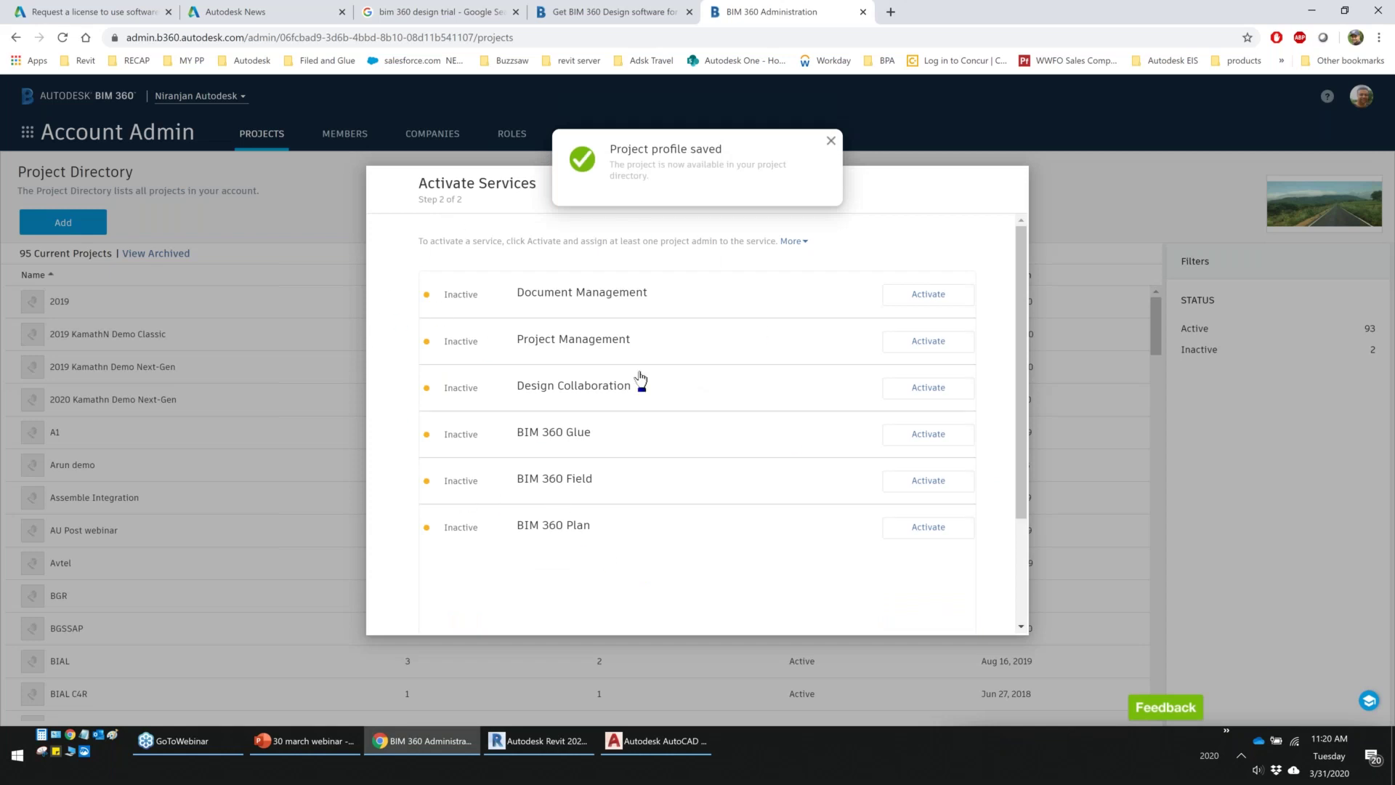
Finish the project setup without activating any services, accepting that it stays inactive
{"action": "scroll", "coordinate": [756, 555], "scroll_direction": "down", "scroll_amount": 2}
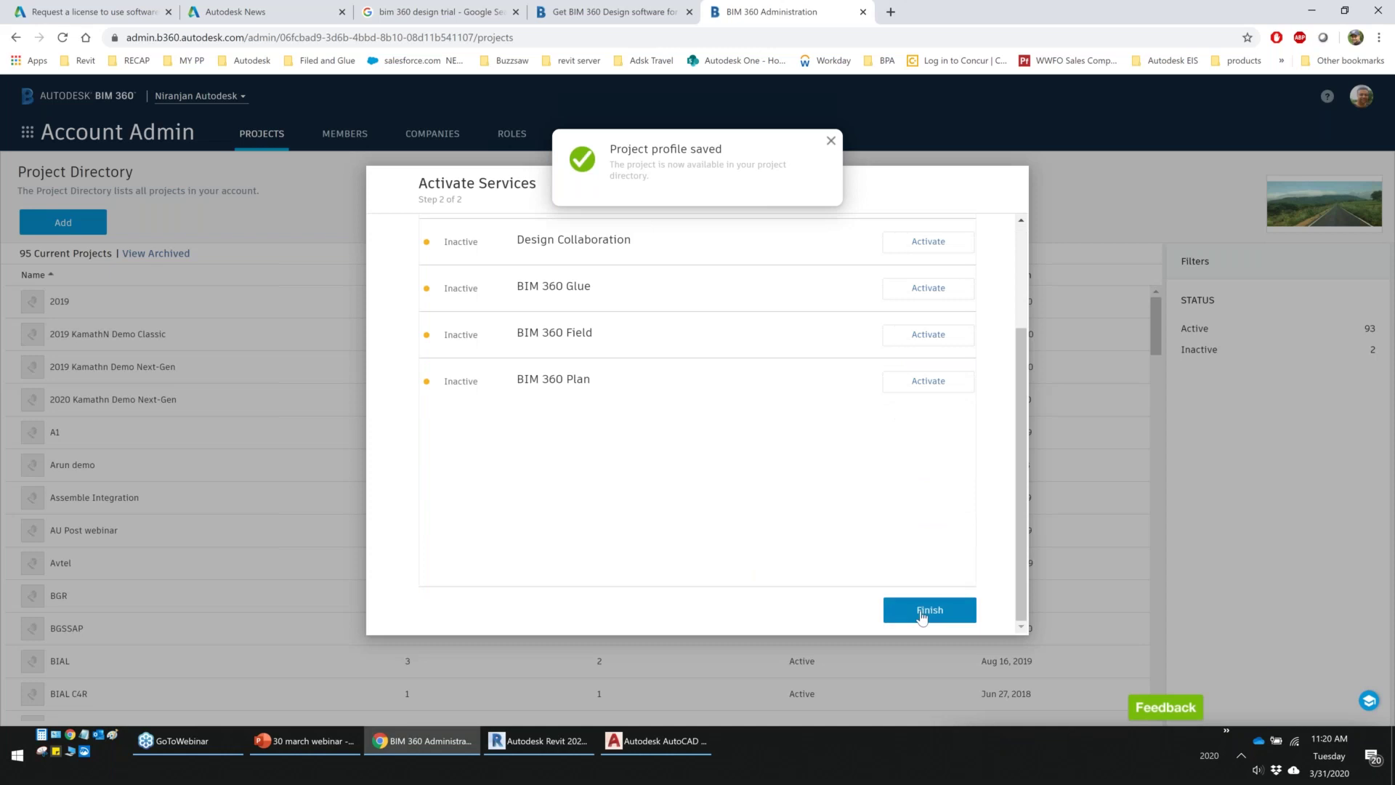
{"action": "left_click", "coordinate": [921, 614]}
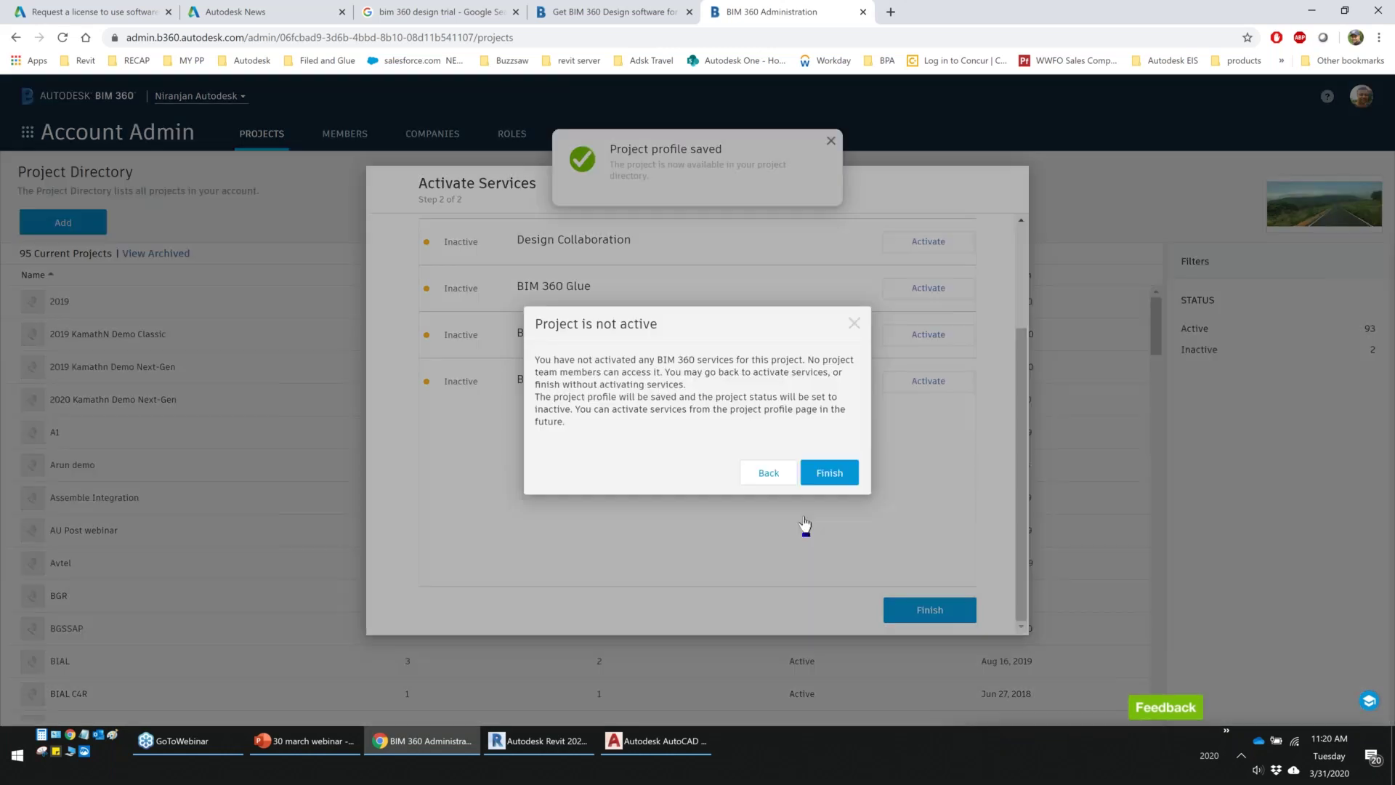
{"action": "left_click", "coordinate": [829, 472]}
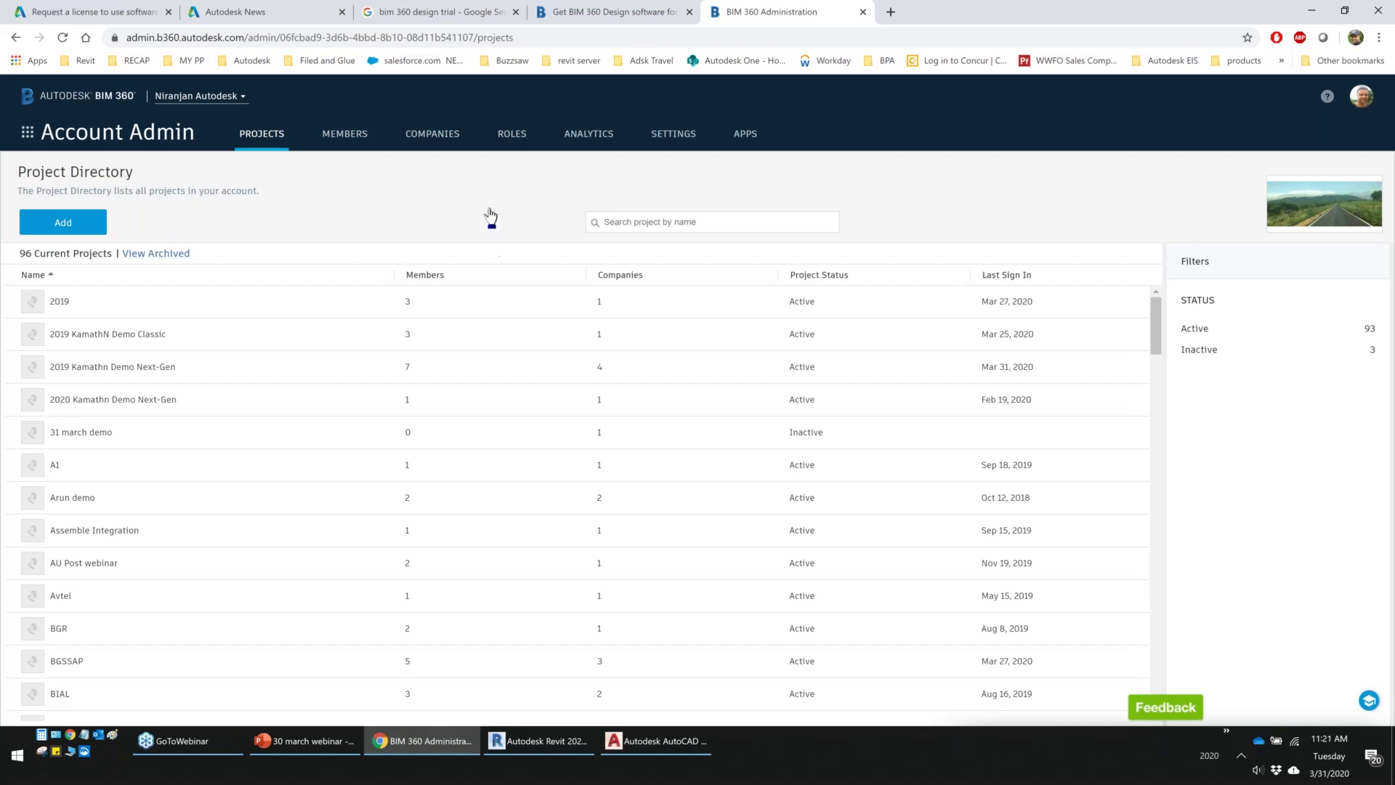
Open the Roles list and toggle the Architect role's Project Admin access on, then back off
{"action": "left_click", "coordinate": [504, 138]}
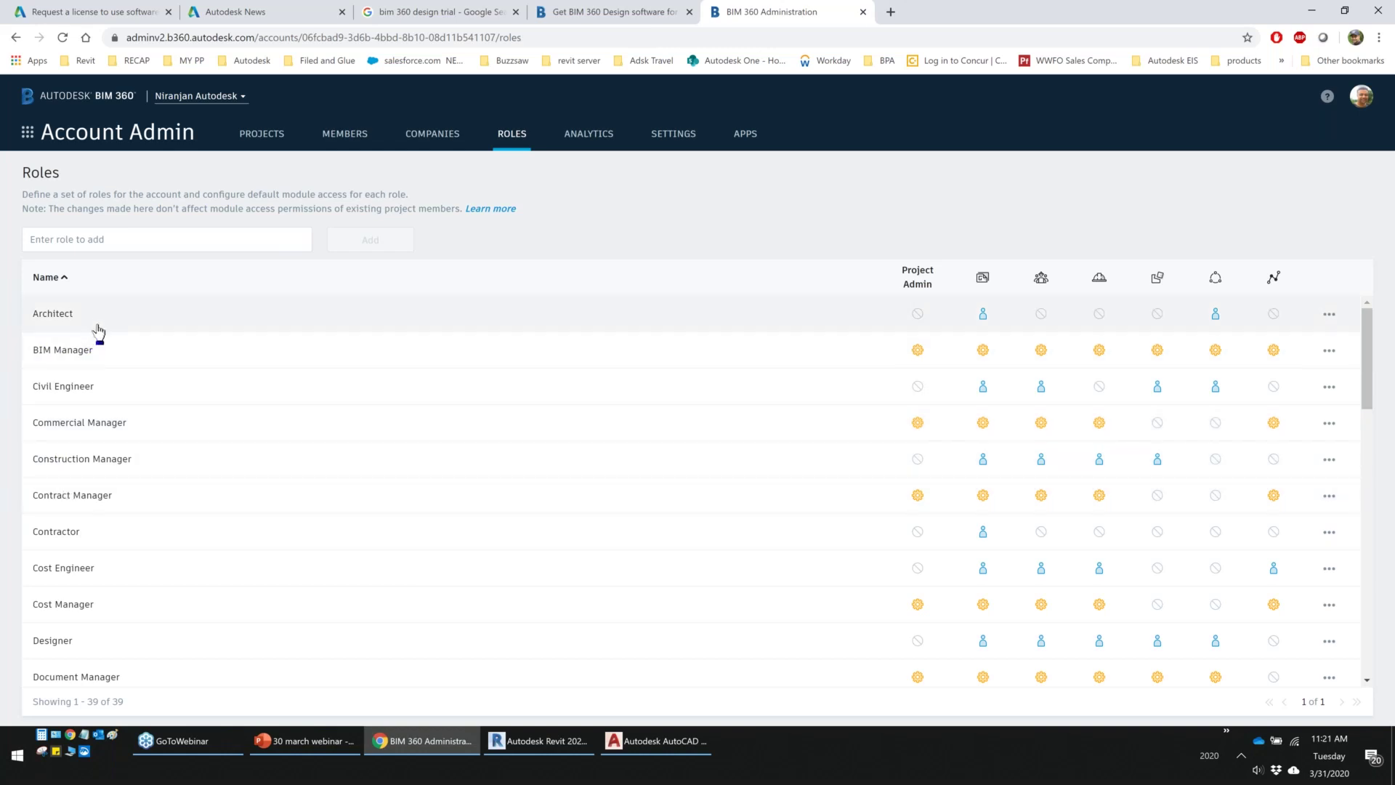
{"action": "double_click", "coordinate": [35, 173]}
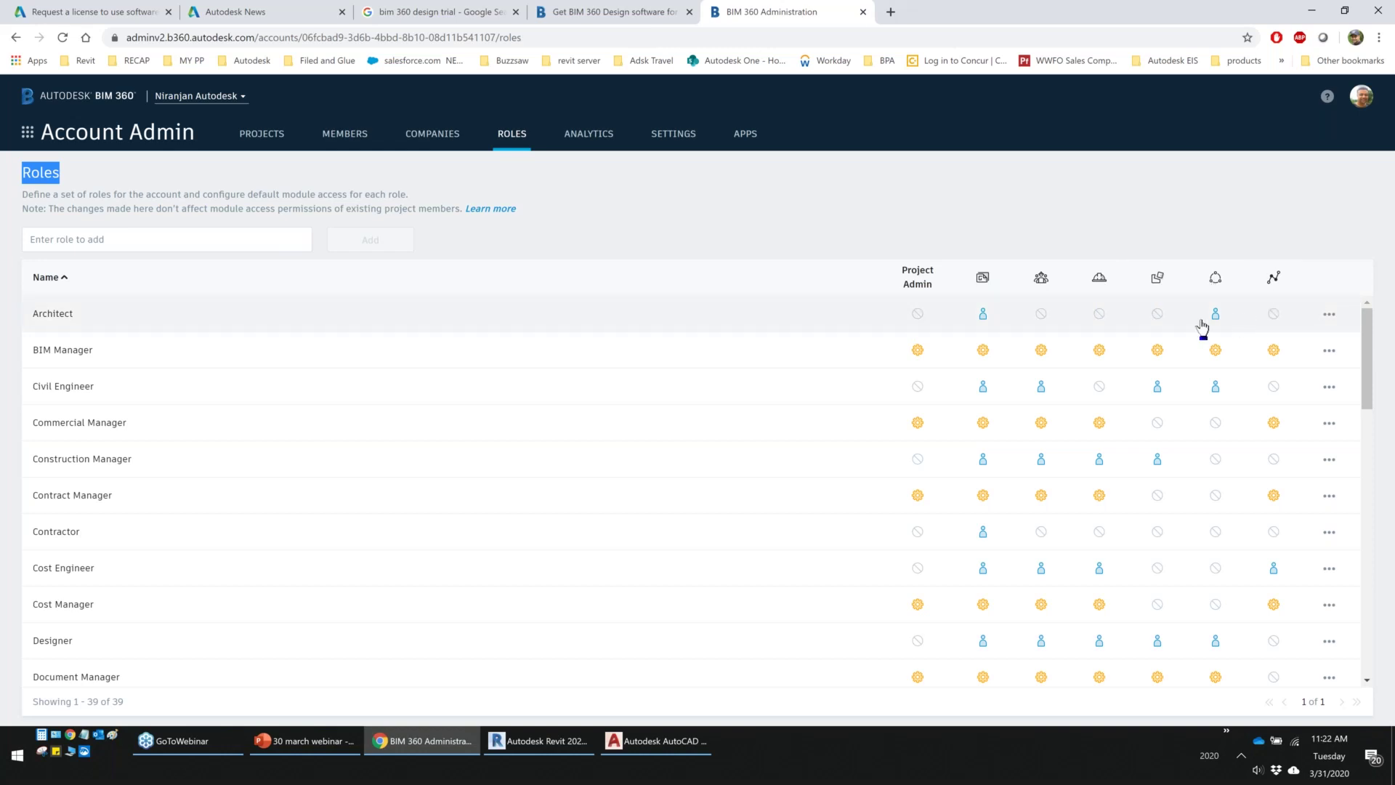
{"action": "left_click", "coordinate": [919, 314]}
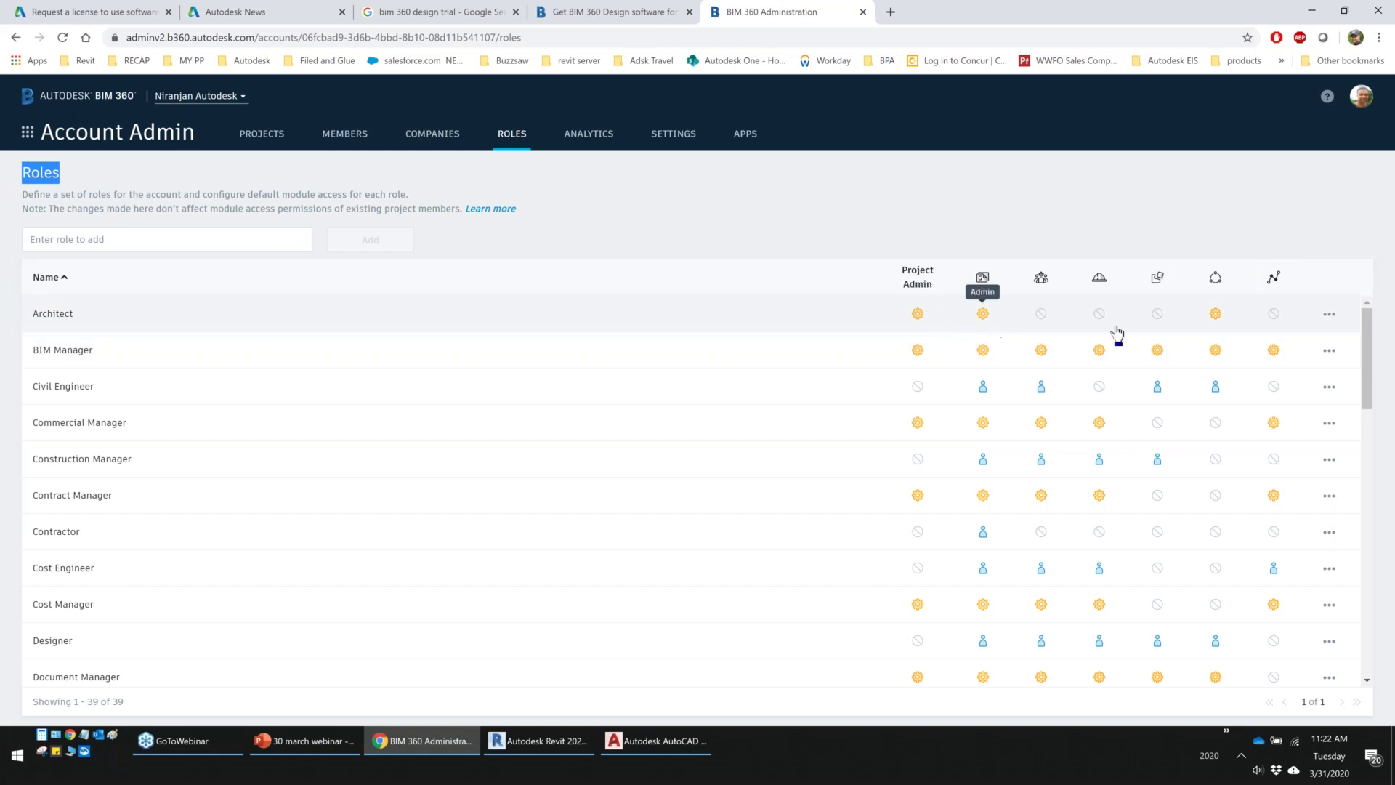
{"action": "left_click", "coordinate": [918, 314]}
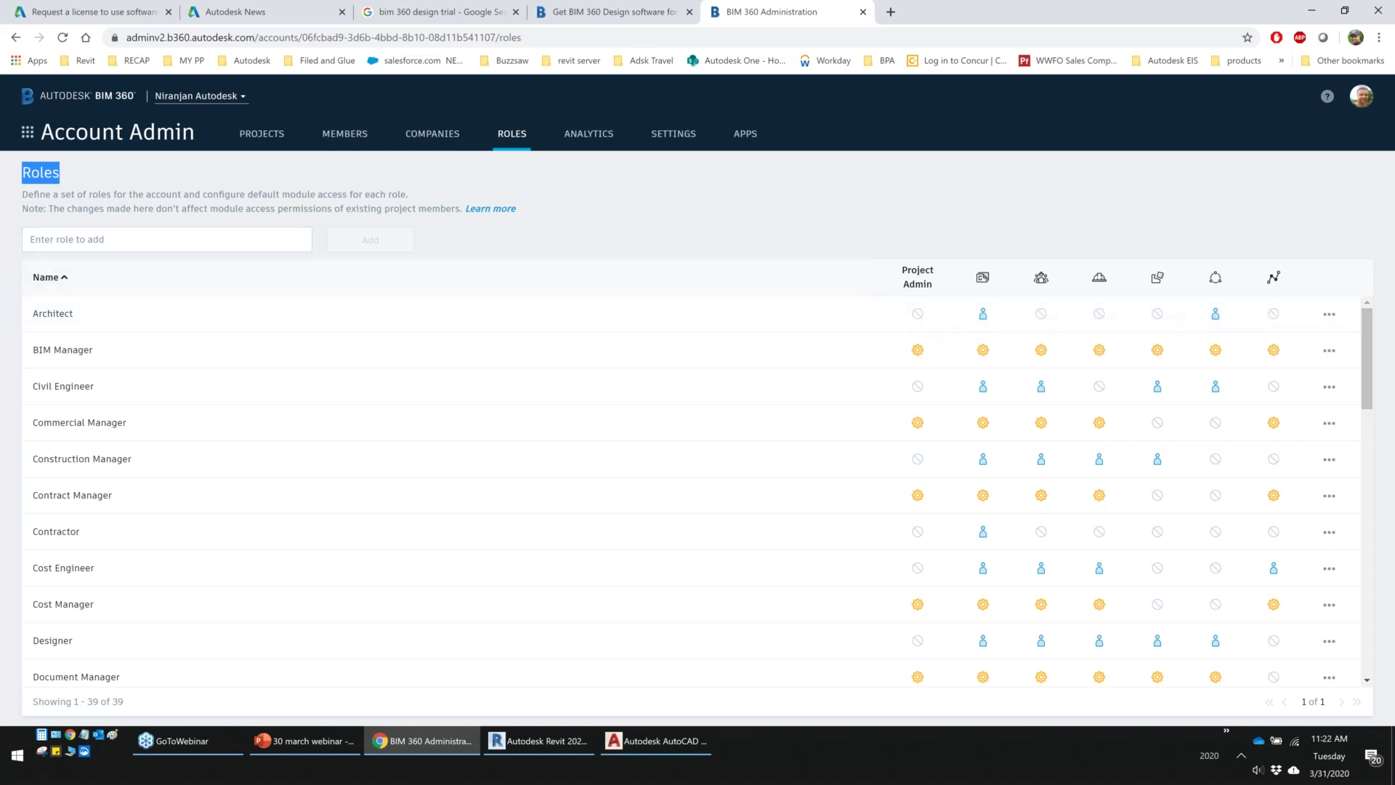
{"action": "left_click", "coordinate": [89, 239]}
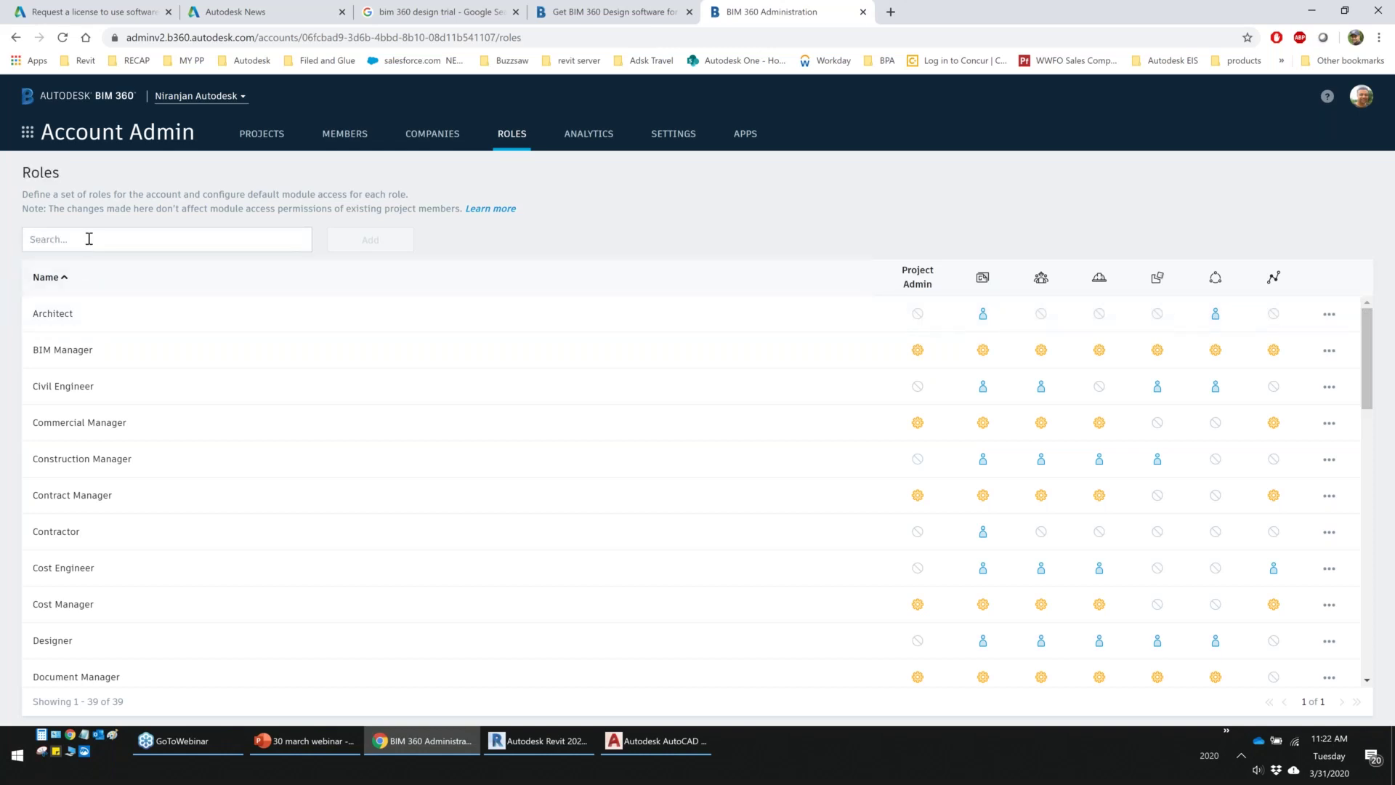
Search roles for 'site', dismiss the suggestions and scroll the Roles list before going to Companies
{"action": "type", "text": "site"}
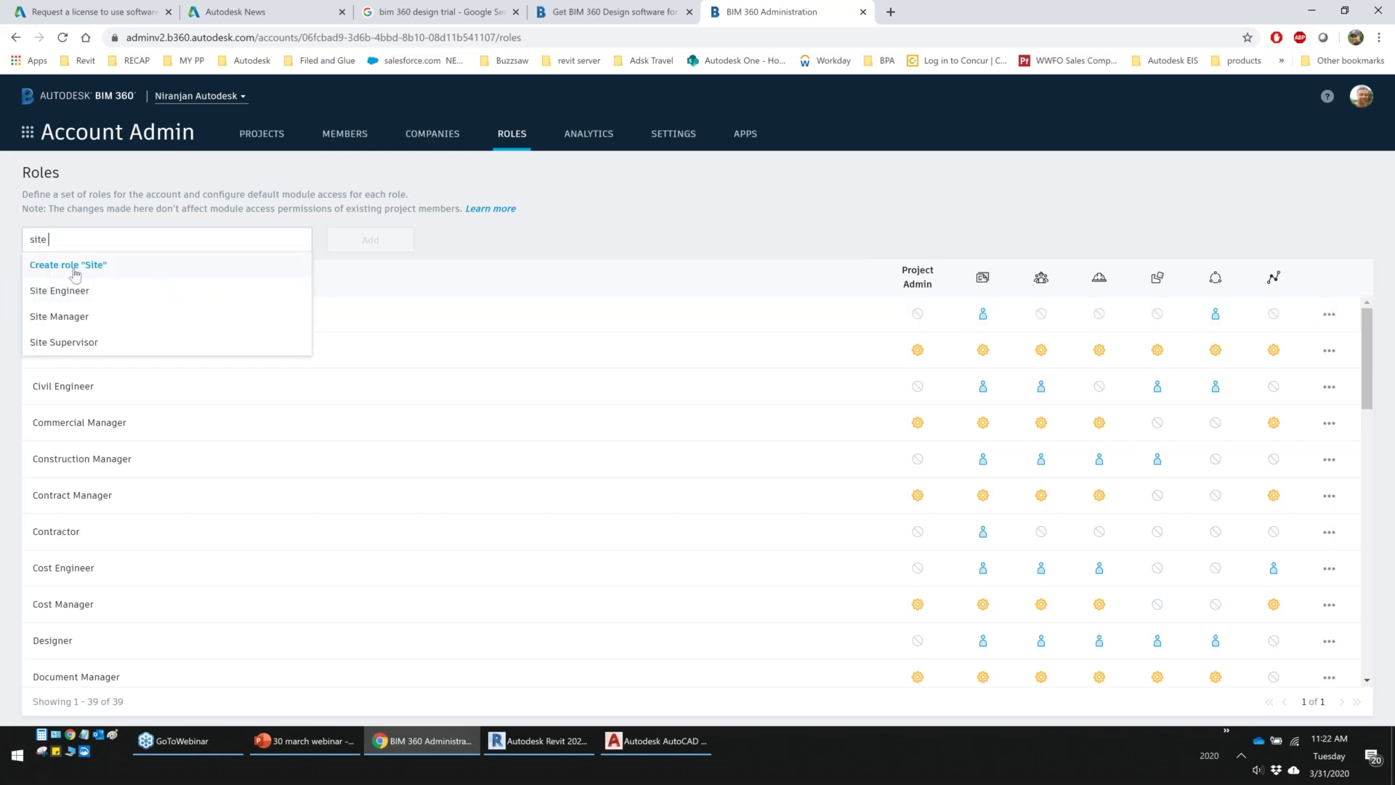
{"action": "left_click", "coordinate": [467, 249]}
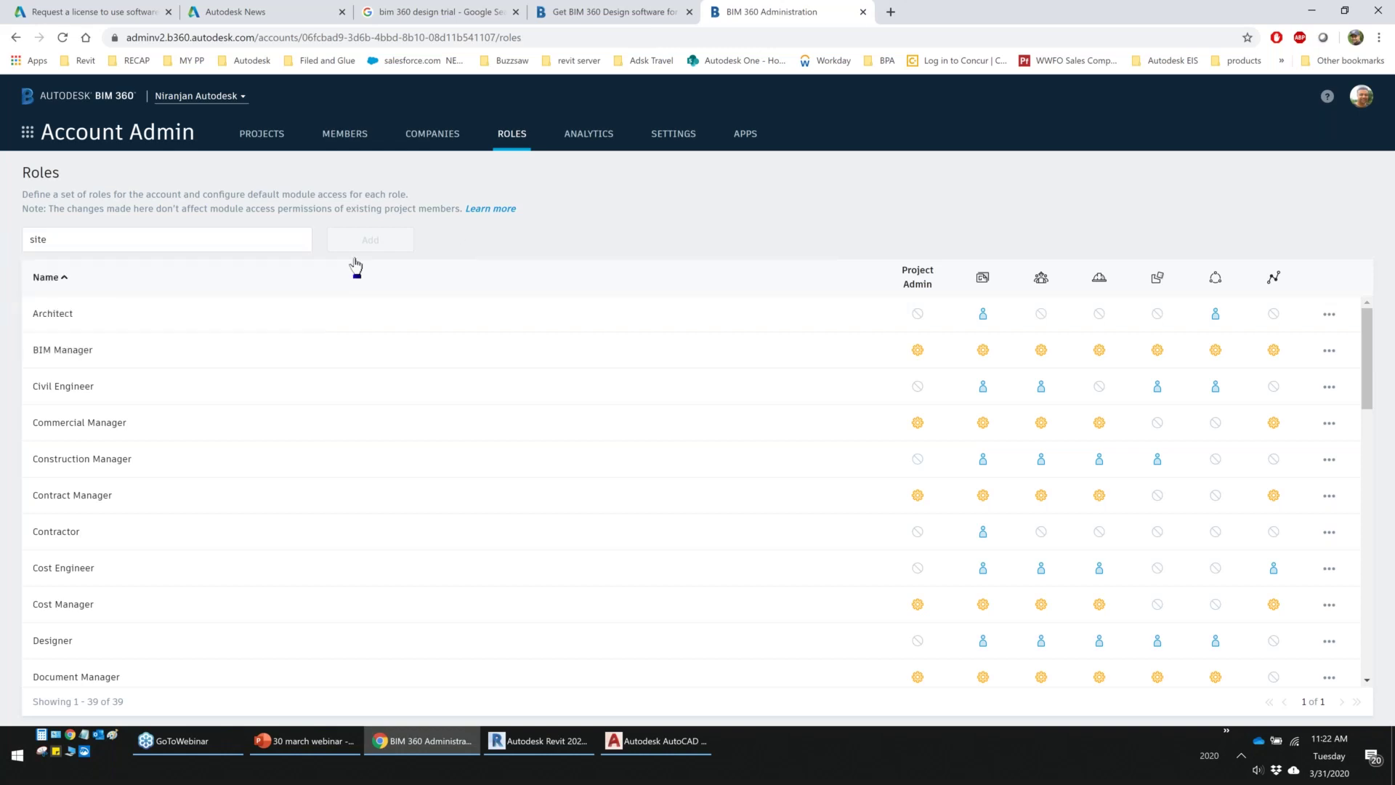
{"action": "scroll", "coordinate": [192, 392], "scroll_direction": "down", "scroll_amount": 14}
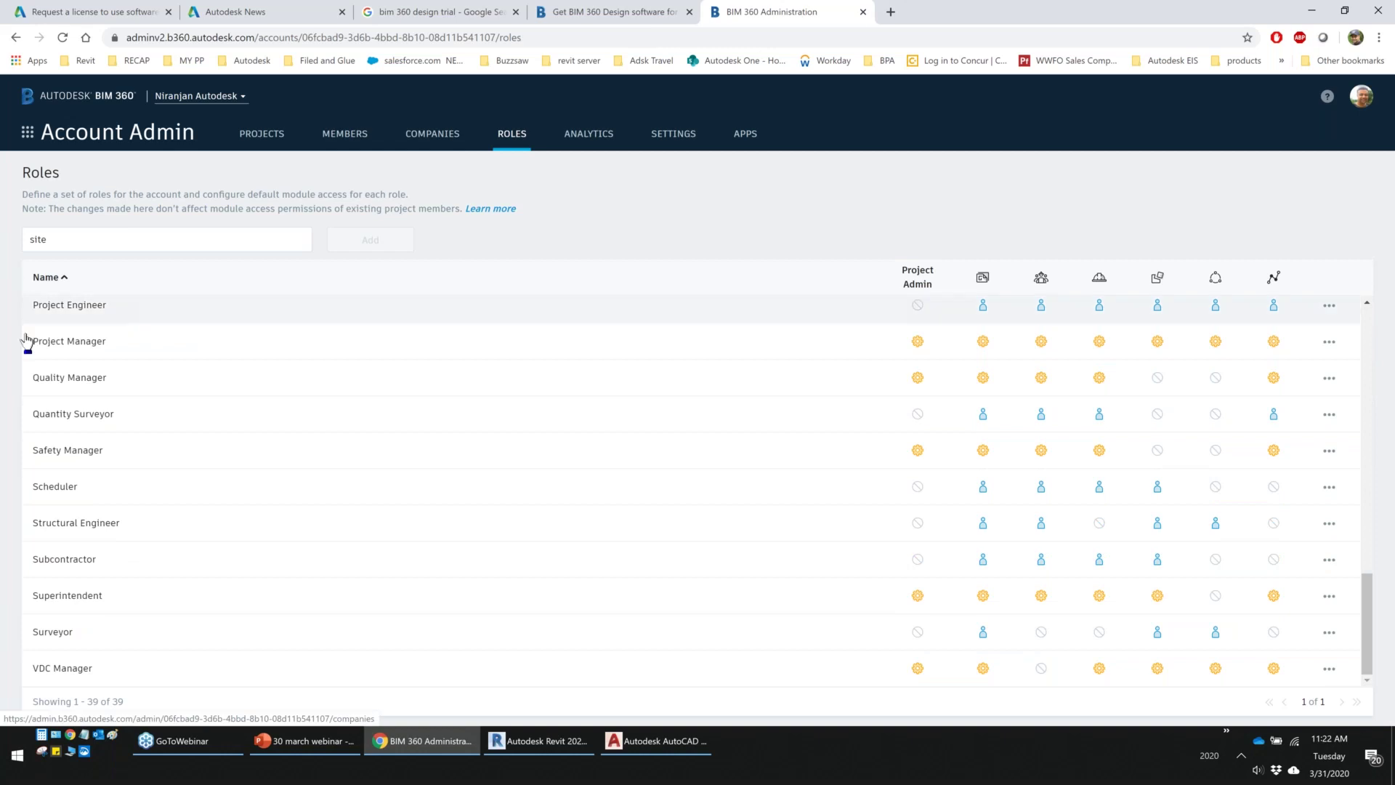
{"action": "scroll", "coordinate": [81, 344], "scroll_direction": "up", "scroll_amount": 14}
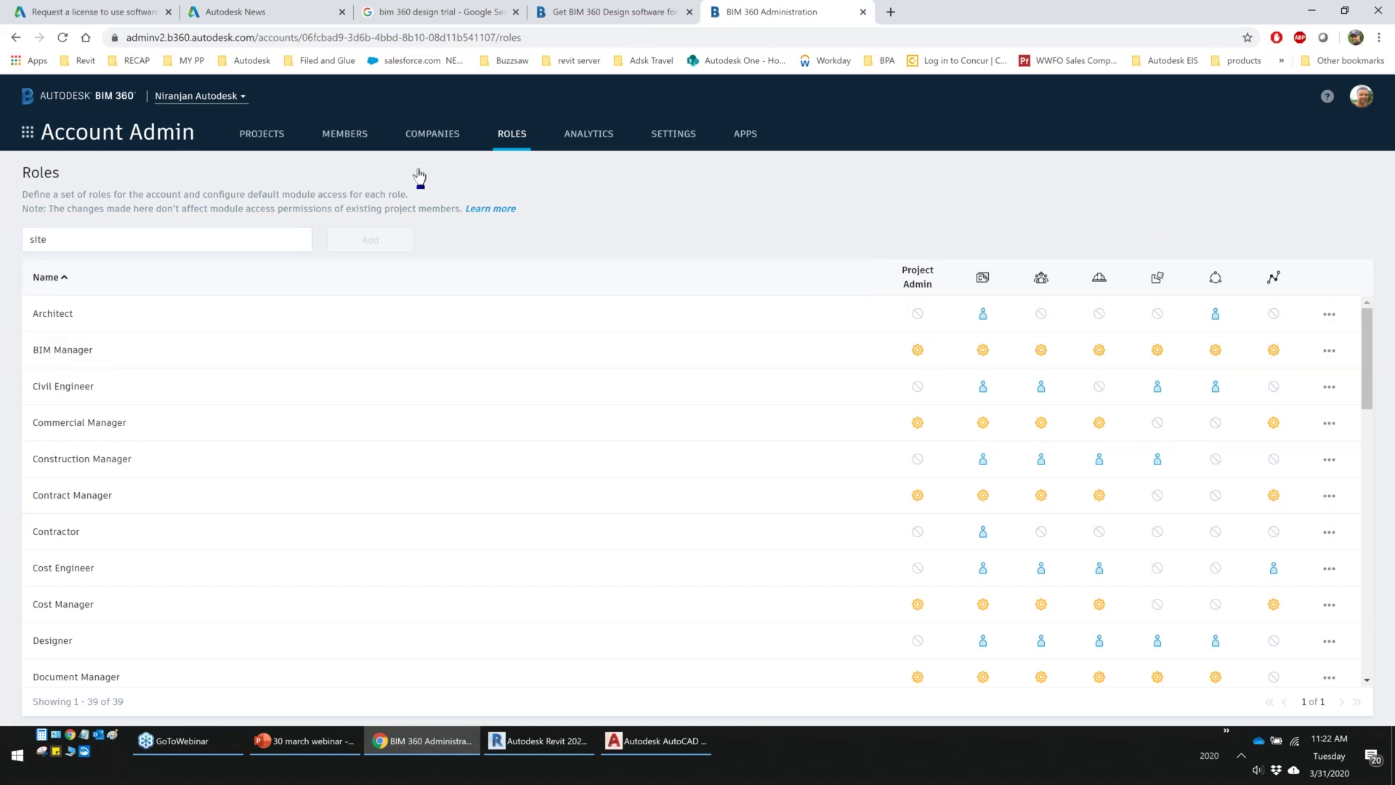
{"action": "left_click", "coordinate": [439, 140]}
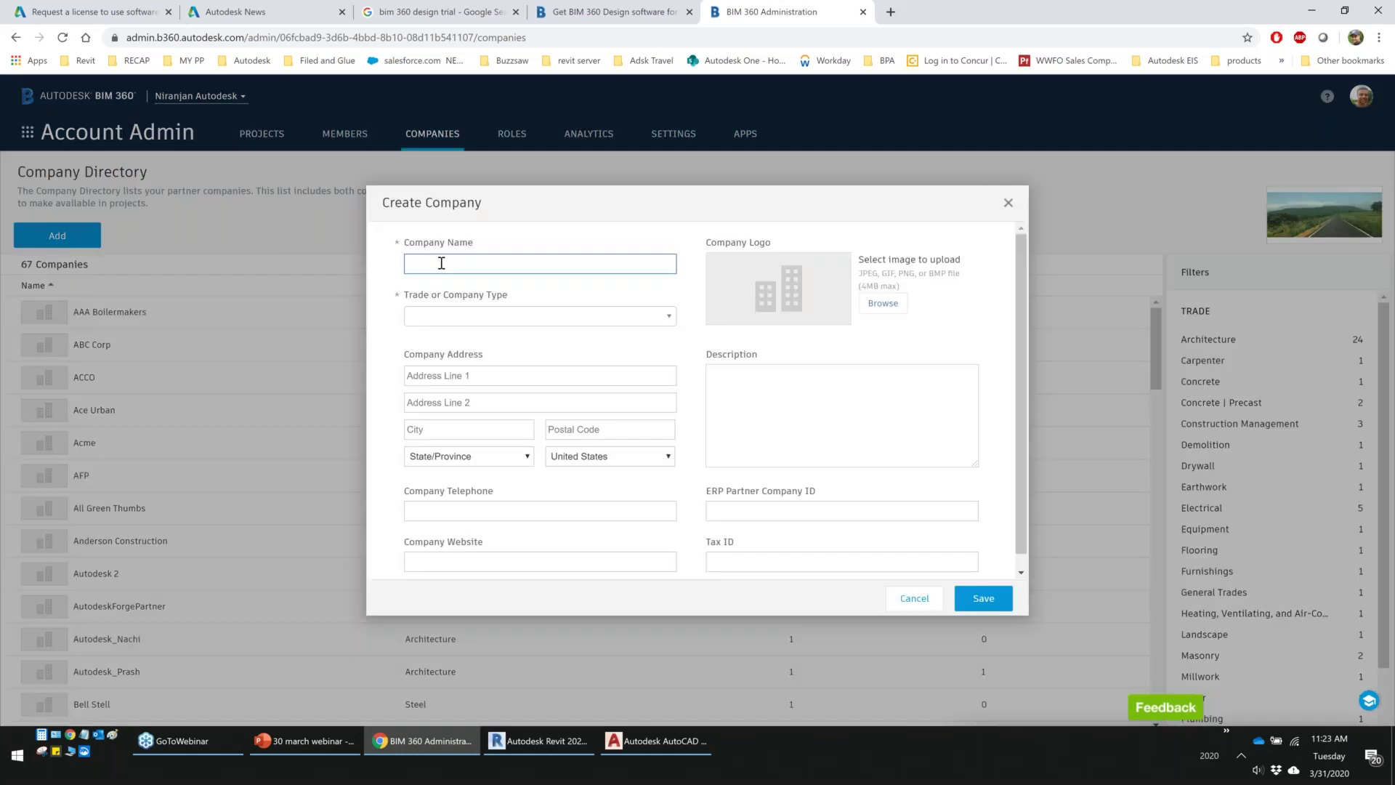
Name the new company XYZ123, choose Communications as its trade, and save it
{"action": "type", "text": "XYZ123"}
{"action": "left_click", "coordinate": [457, 314]}
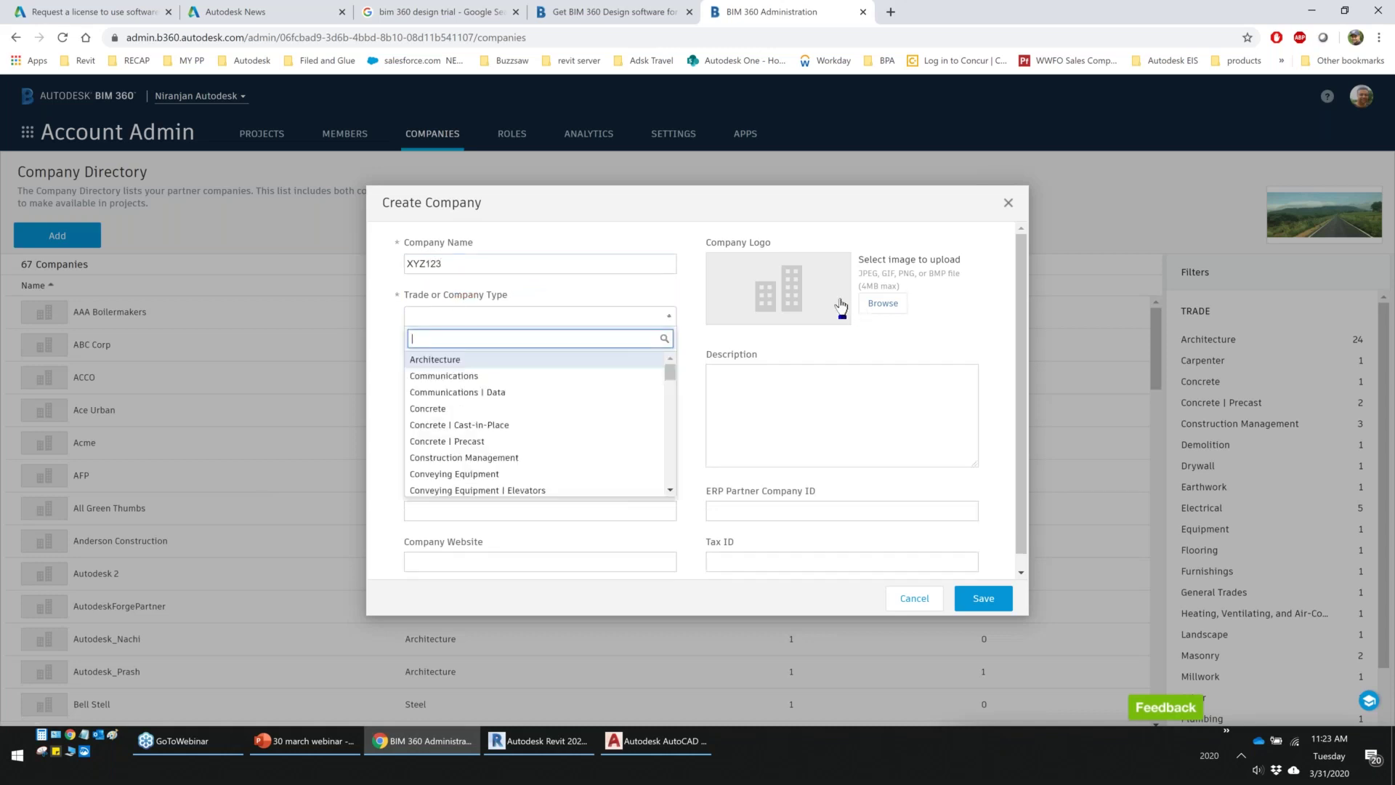
{"action": "left_click", "coordinate": [992, 604]}
{"action": "left_click", "coordinate": [474, 316]}
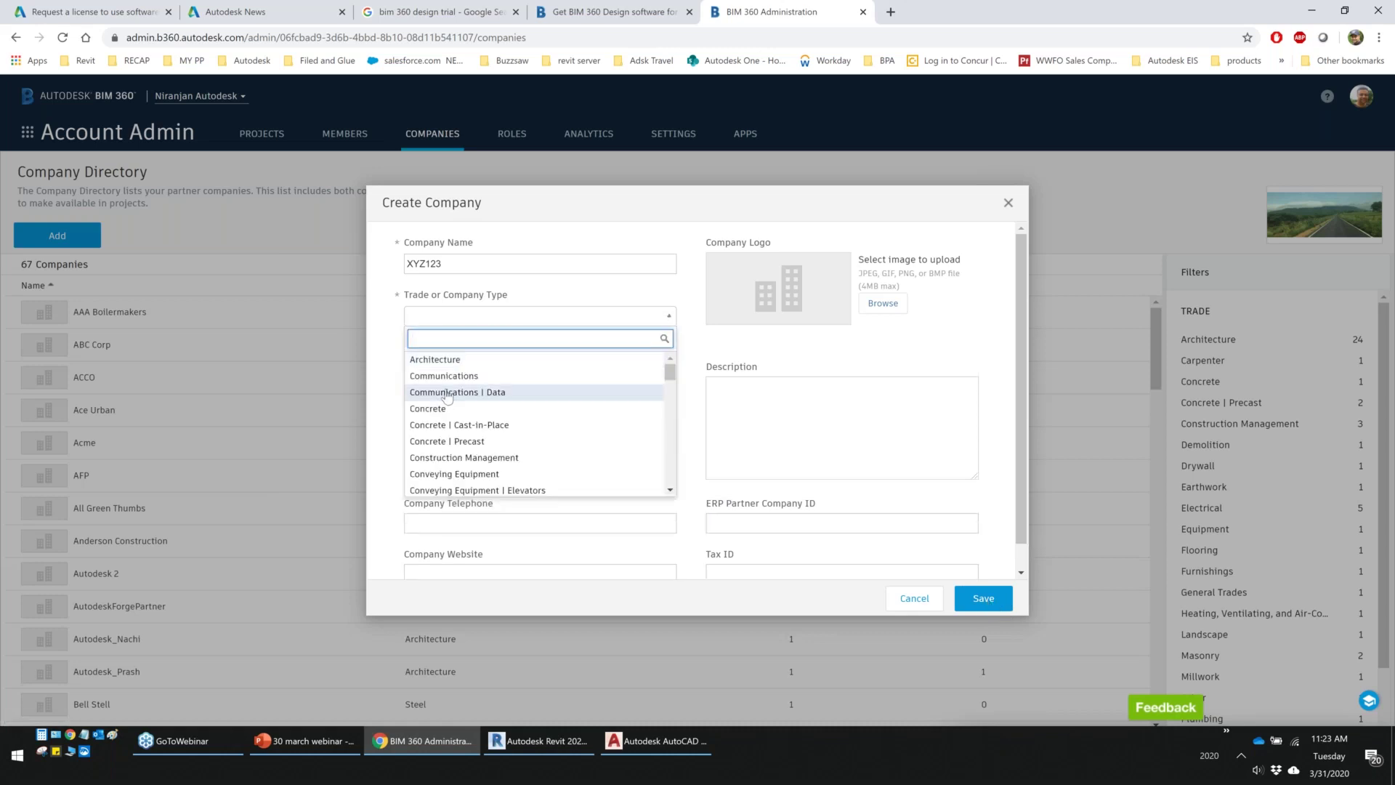
{"action": "left_click", "coordinate": [444, 376]}
{"action": "left_click", "coordinate": [983, 598]}
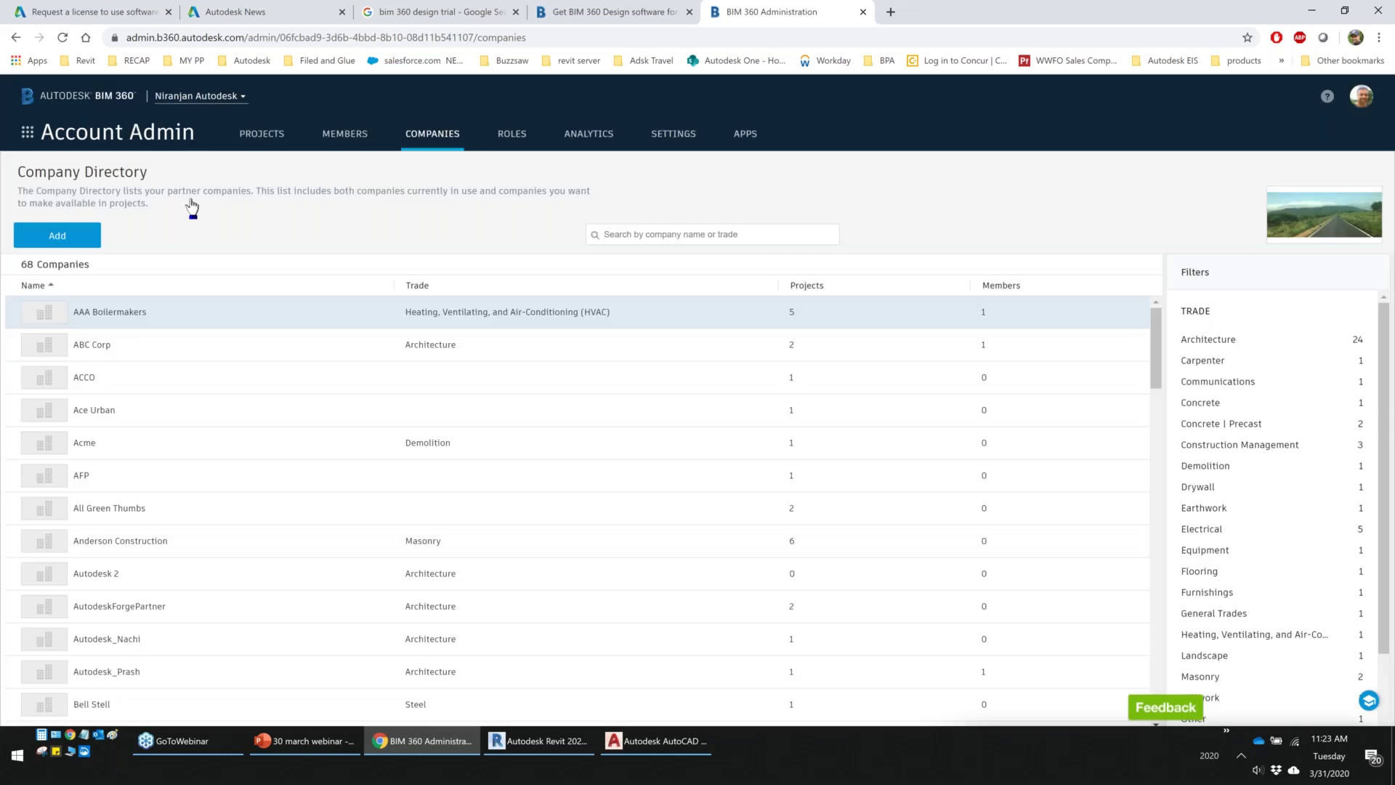
In the Member Directory, start adding people and enter a new member's e-mail address
{"action": "left_click", "coordinate": [326, 144]}
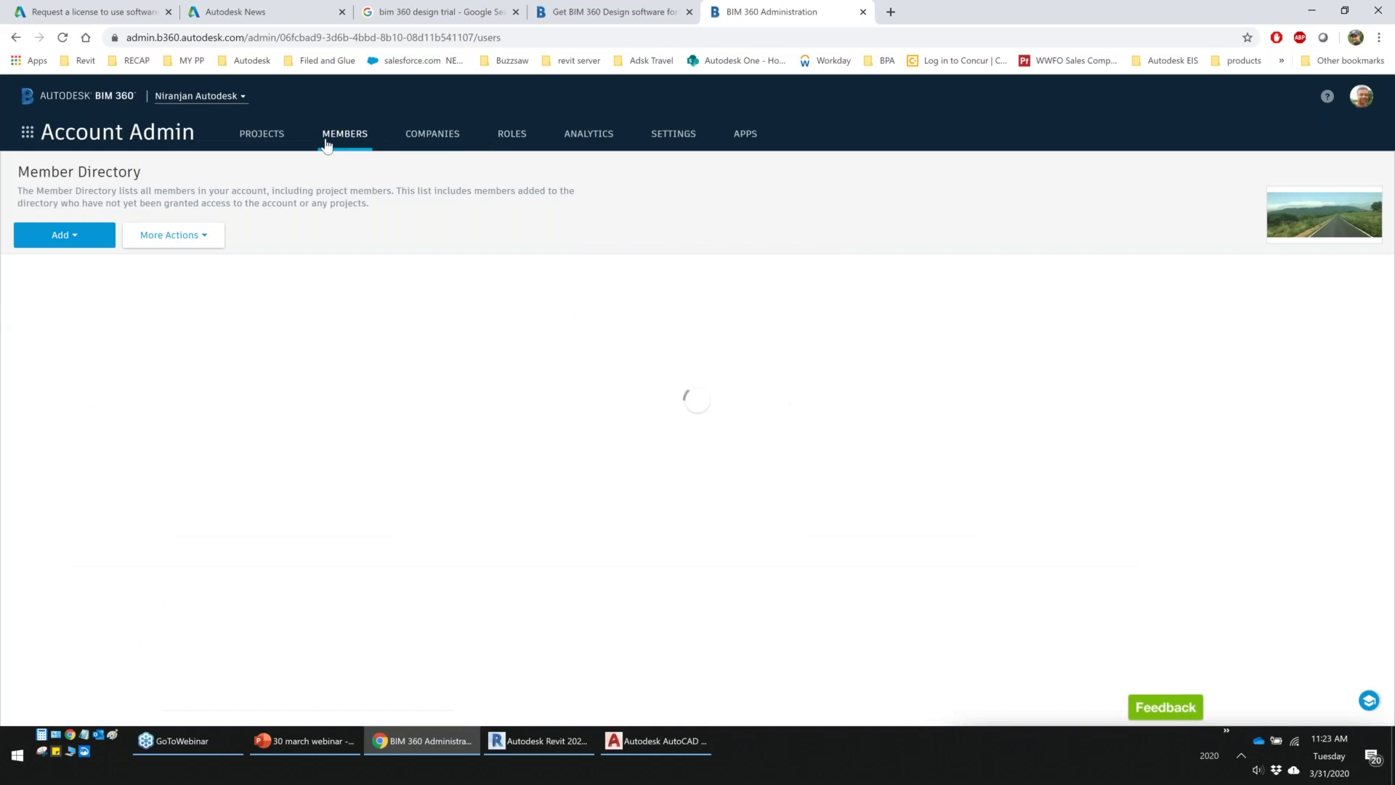
{"action": "left_click", "coordinate": [65, 235]}
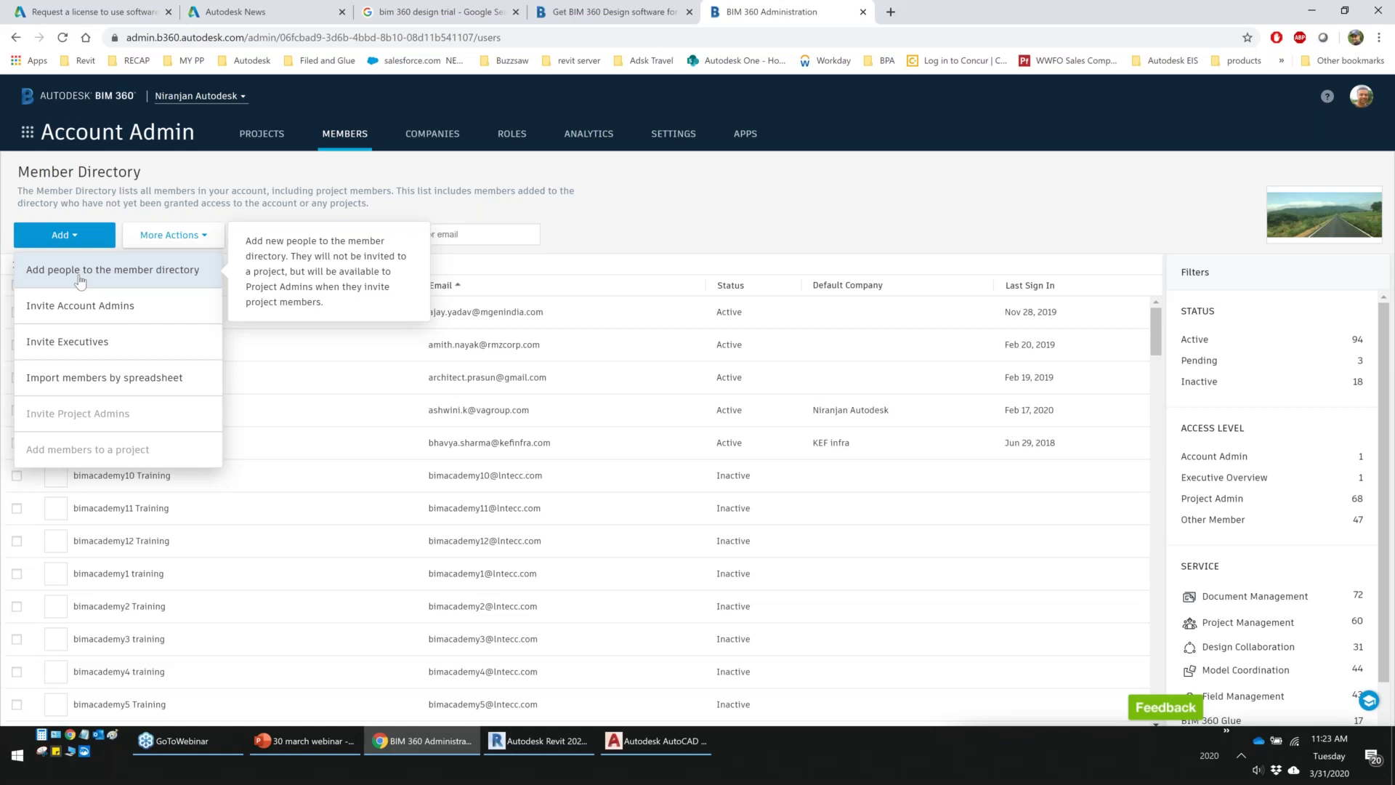
{"action": "left_click", "coordinate": [79, 280]}
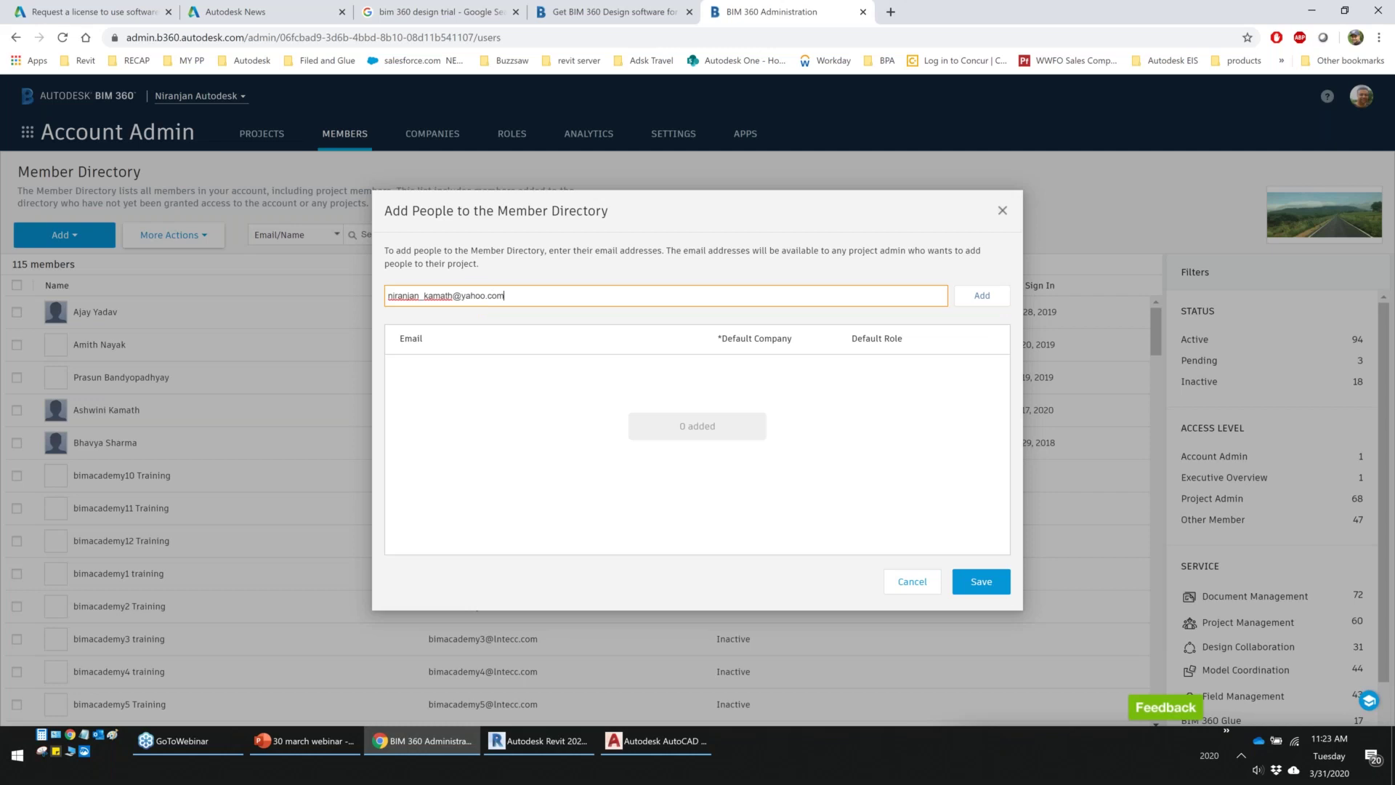
{"action": "left_click", "coordinate": [987, 298]}
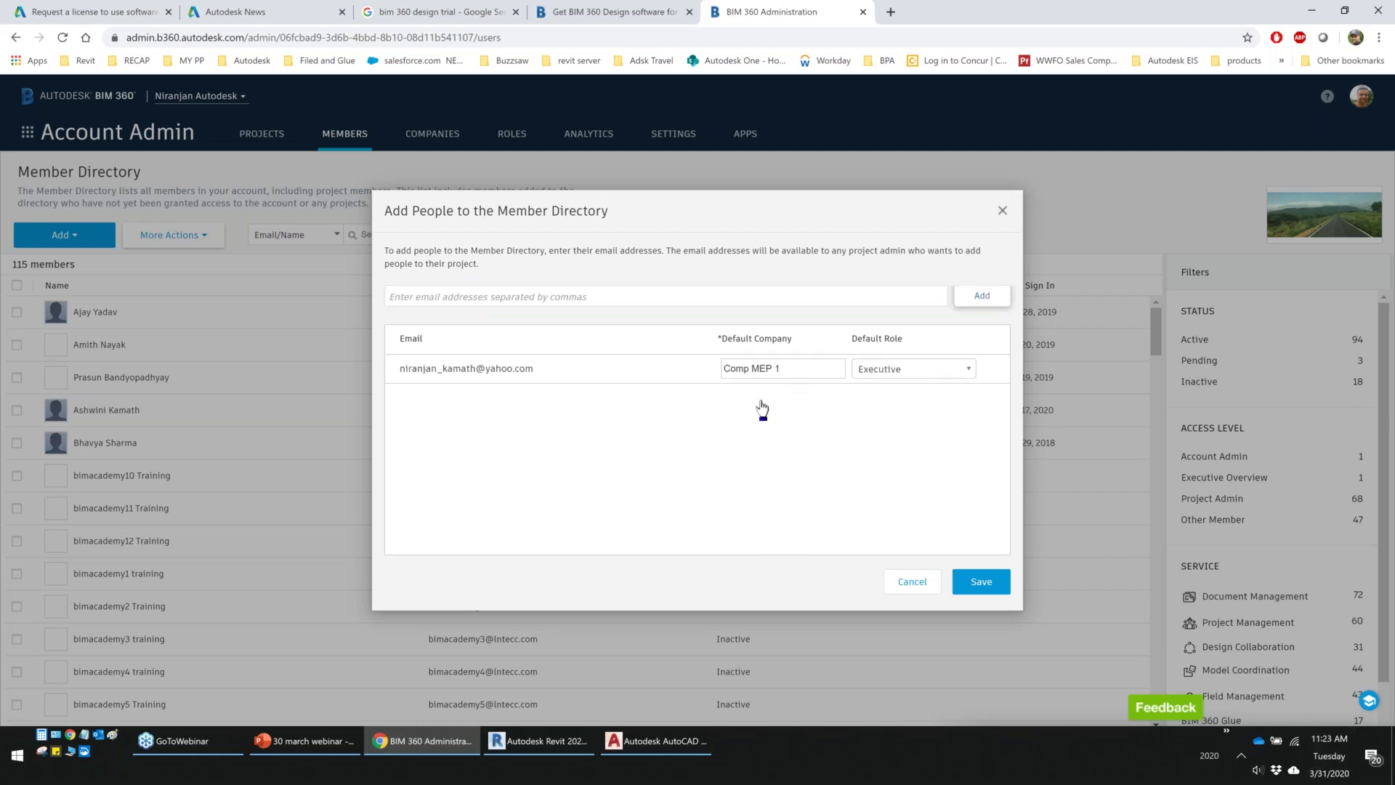
Set the drafted member's default role to Architect and default company to the account's own company
{"action": "left_click", "coordinate": [948, 370]}
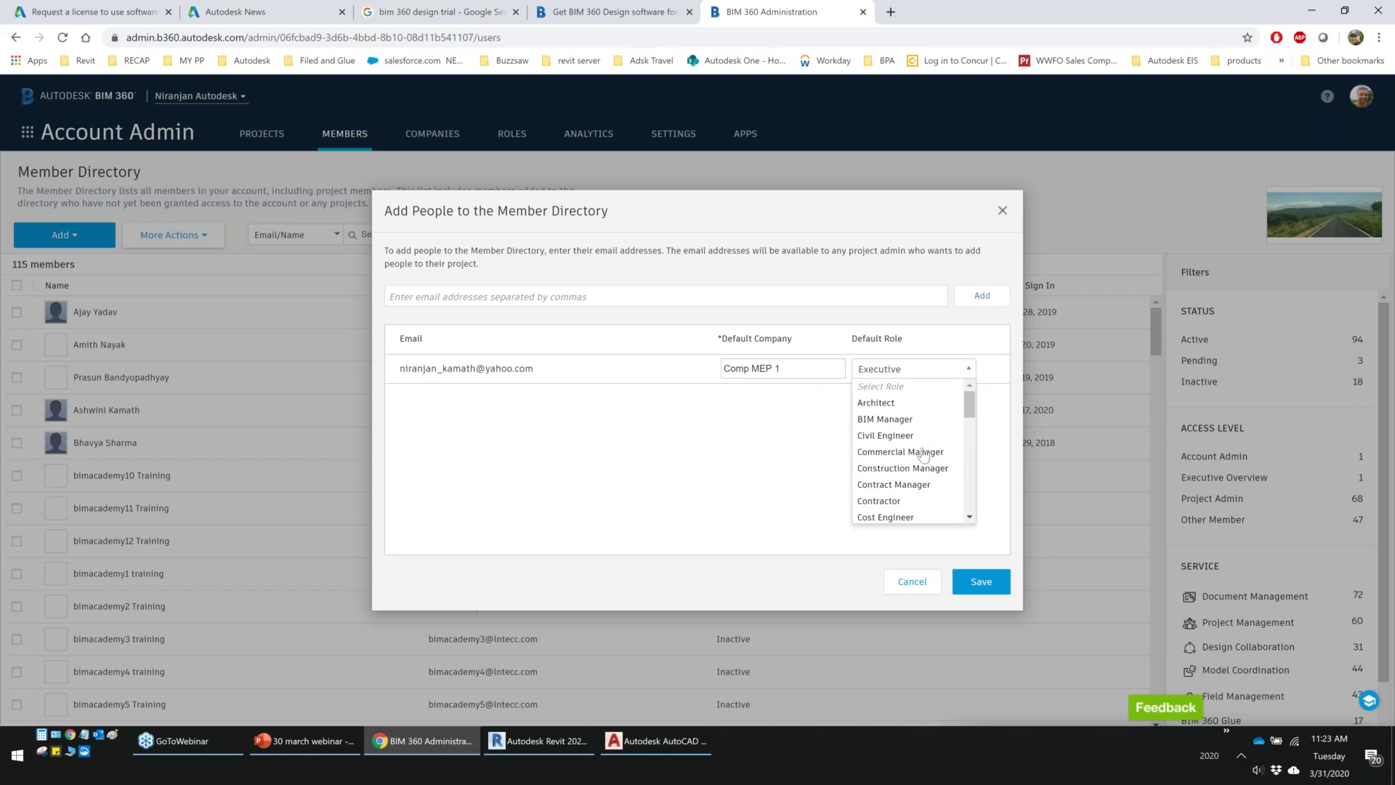
{"action": "left_click", "coordinate": [877, 399]}
{"action": "left_click_drag", "start_coordinate": [815, 365], "coordinate": [669, 393]}
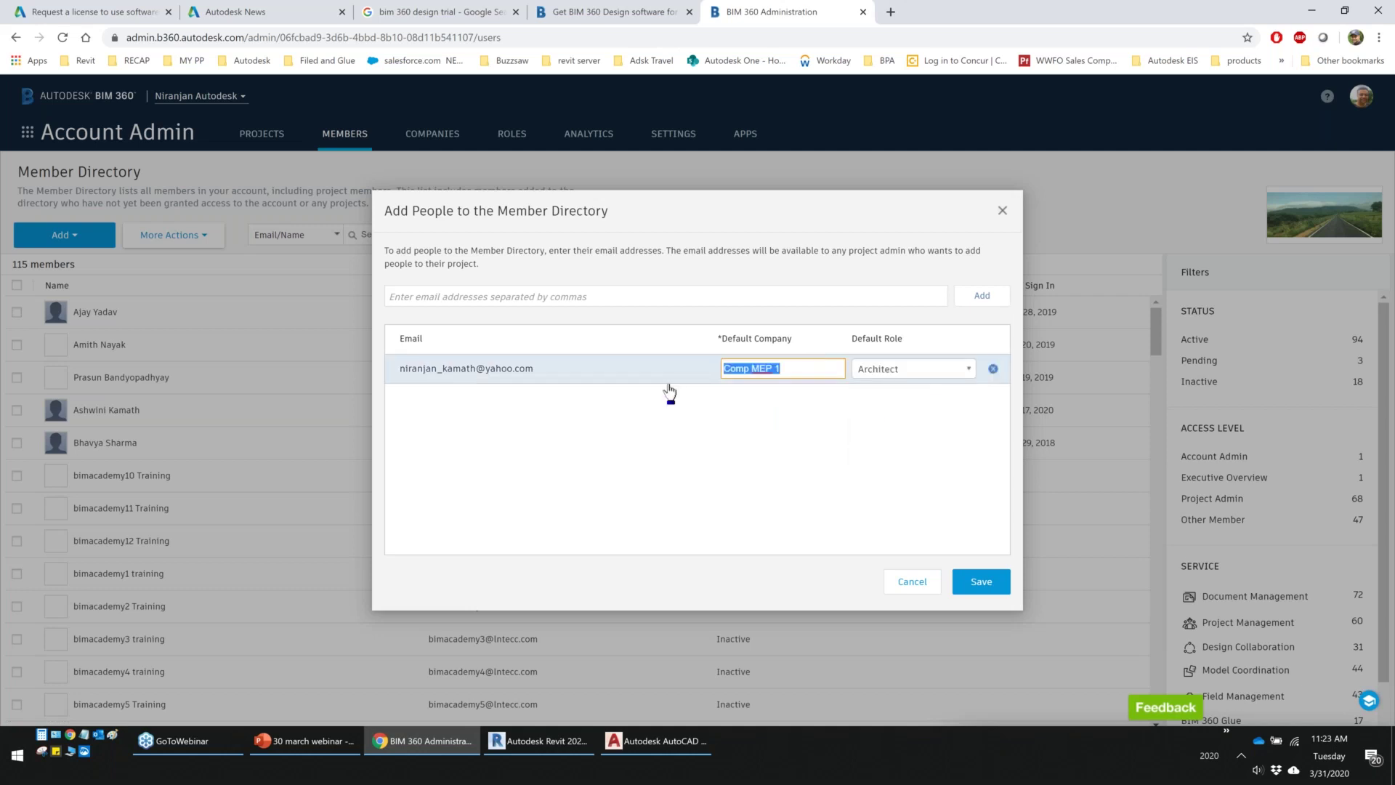
{"action": "type", "text": "Aut"}
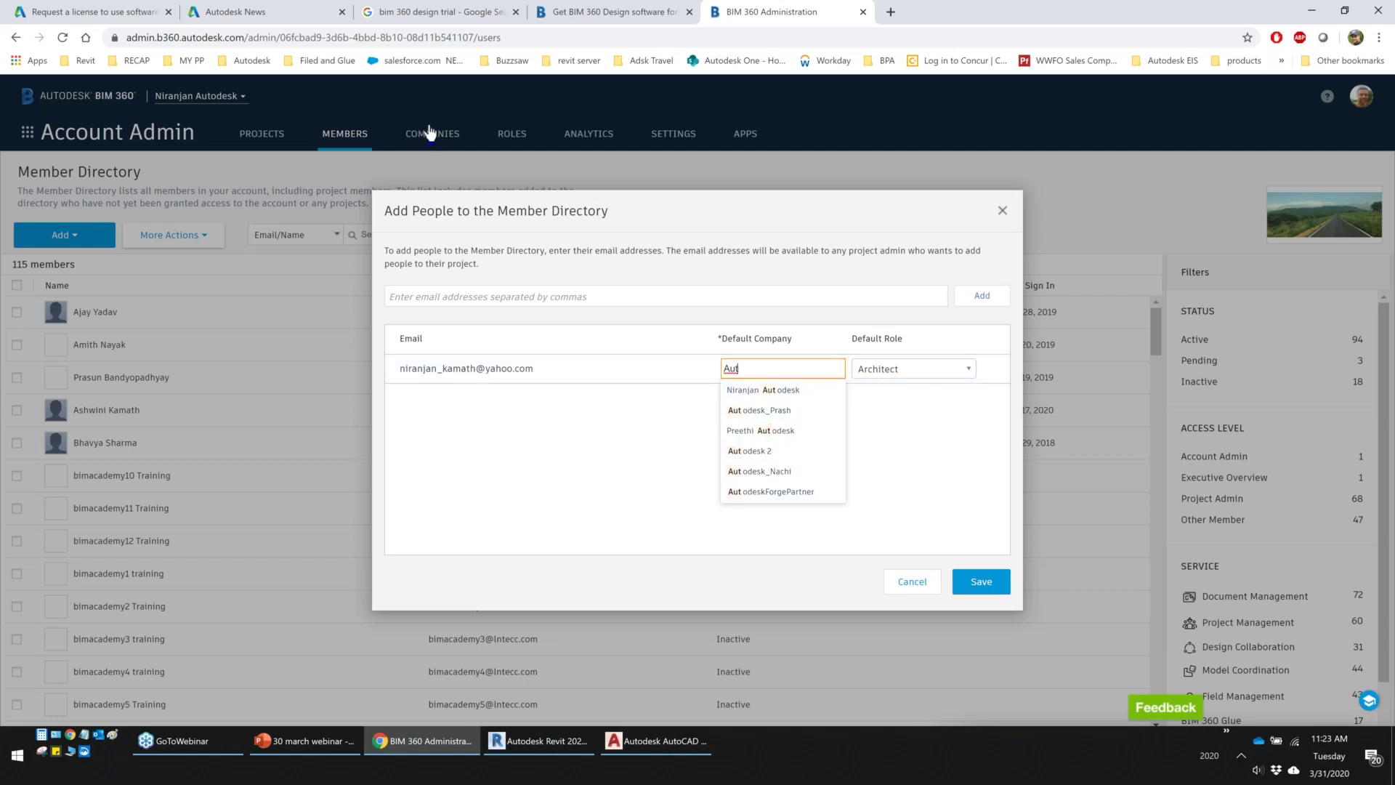
{"action": "left_click", "coordinate": [769, 398]}
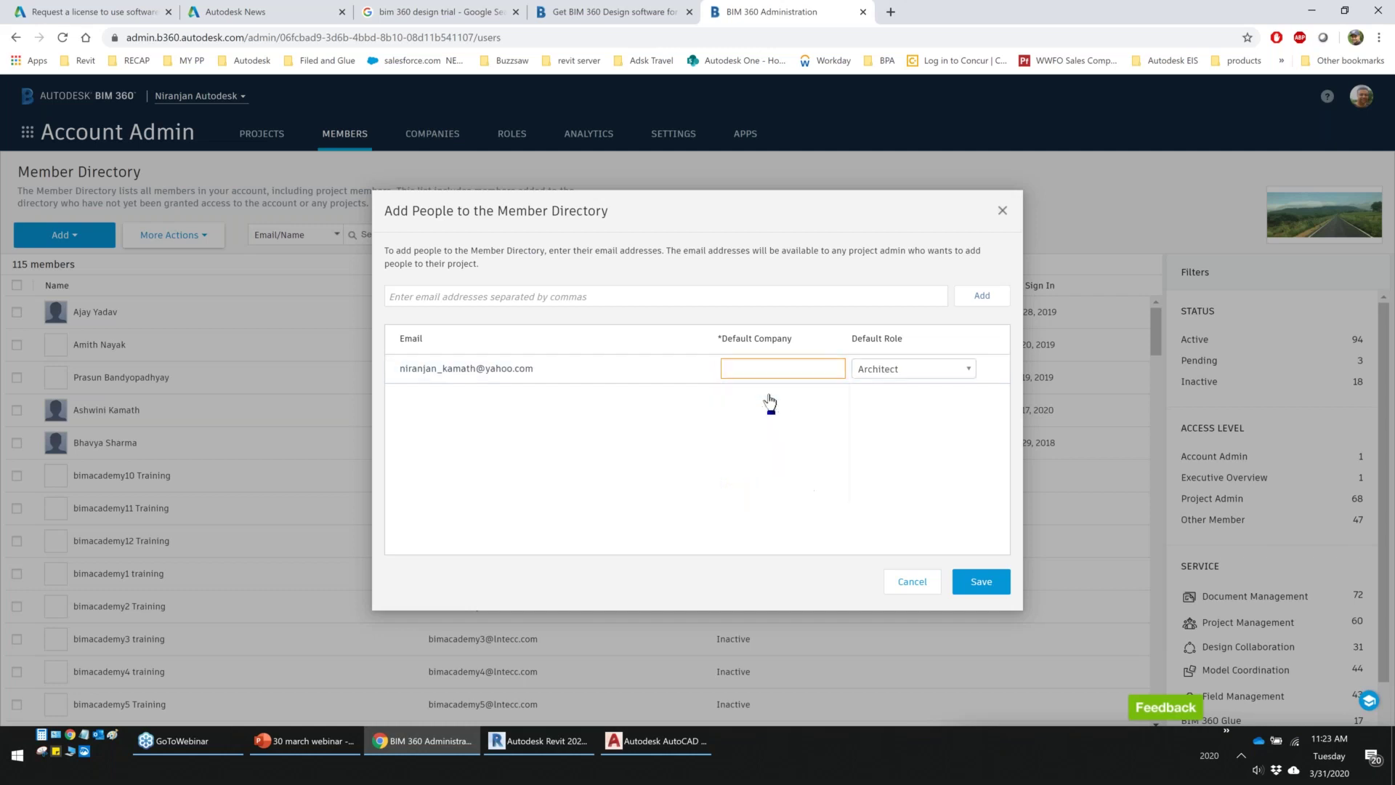
Cancel the new member, confirm leaving without saving, and reopen the Add members menu
{"action": "left_click", "coordinate": [897, 581]}
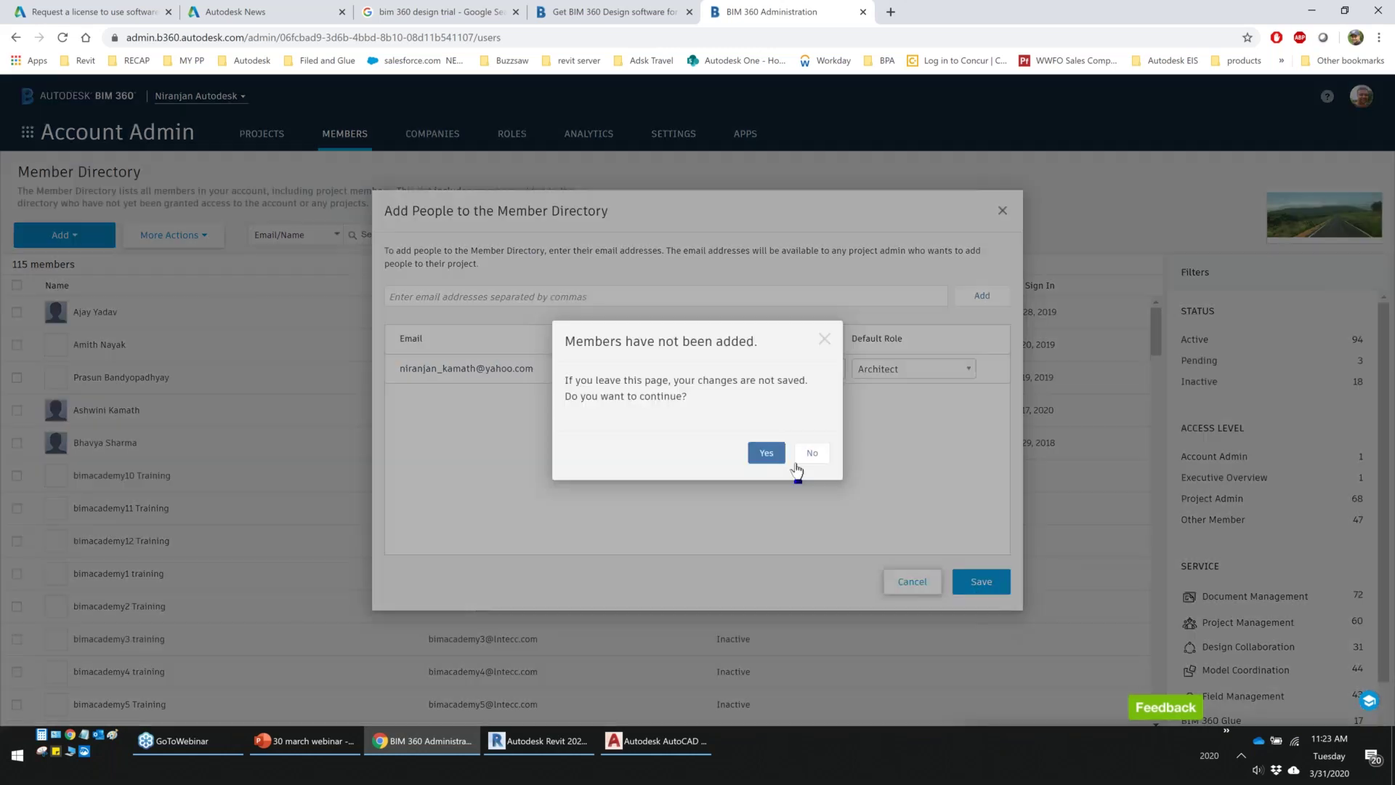
{"action": "left_click", "coordinate": [766, 452]}
{"action": "left_click", "coordinate": [64, 235]}
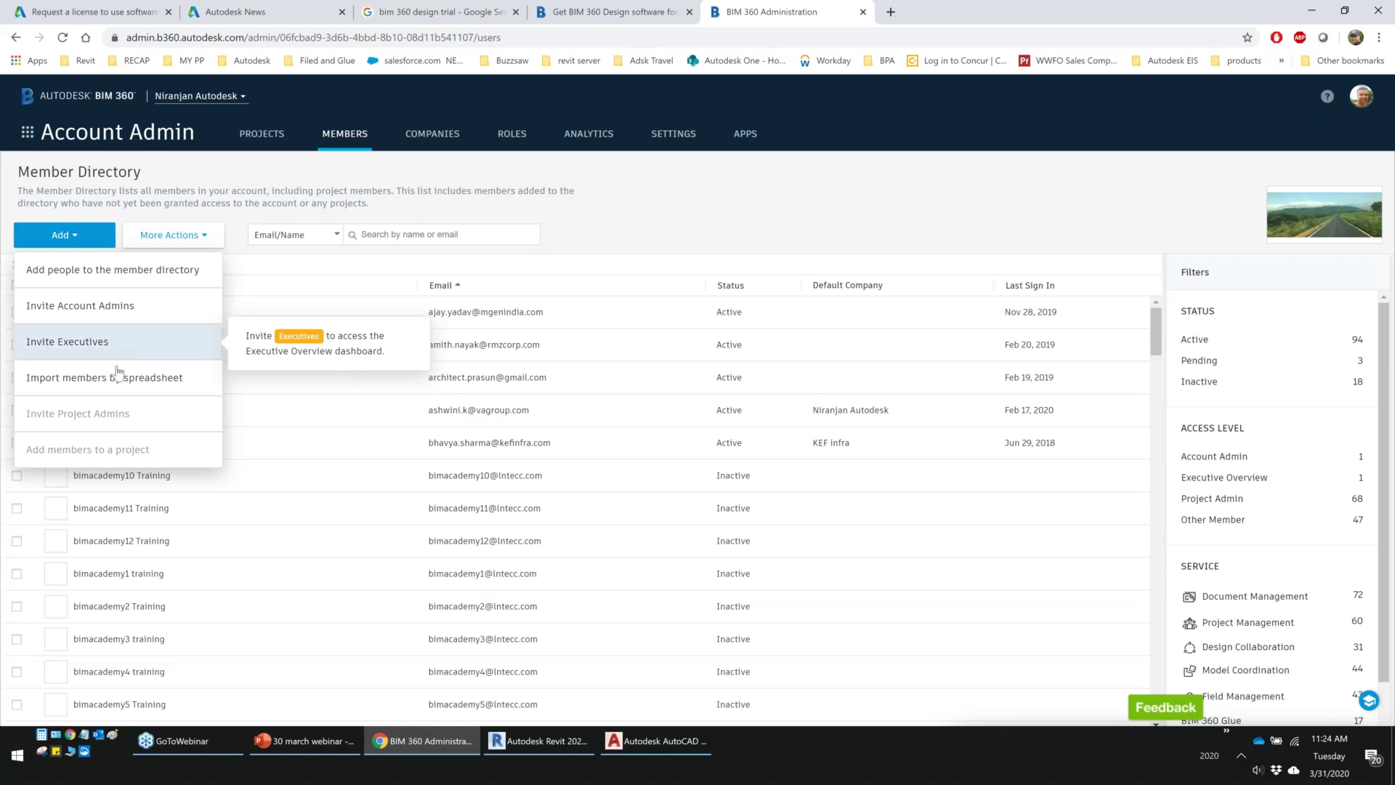
{"action": "mouse_move", "coordinate": [42, 401]}
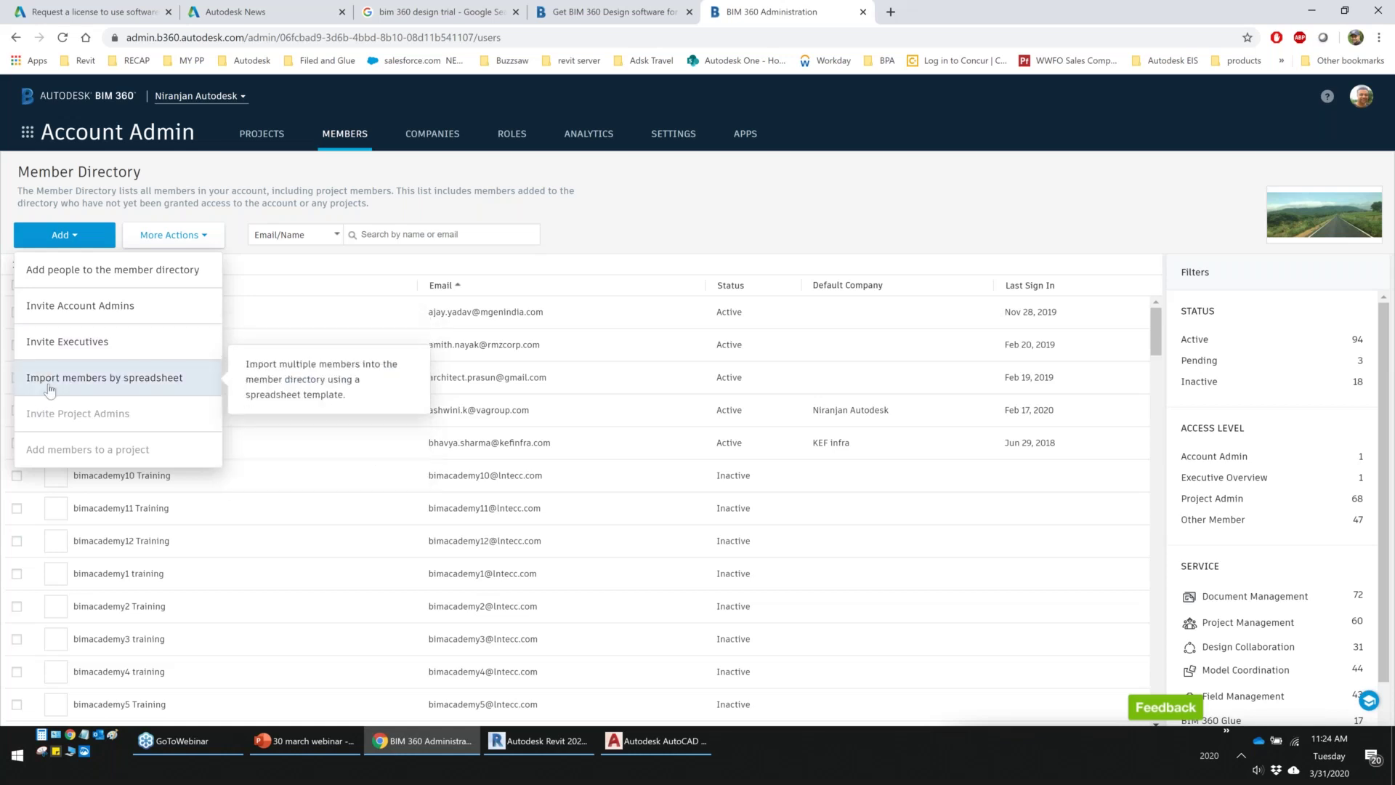
Download the member list spreadsheet template, review it in Excel, close it and cancel the import
{"action": "left_click", "coordinate": [50, 390]}
{"action": "left_click", "coordinate": [484, 309]}
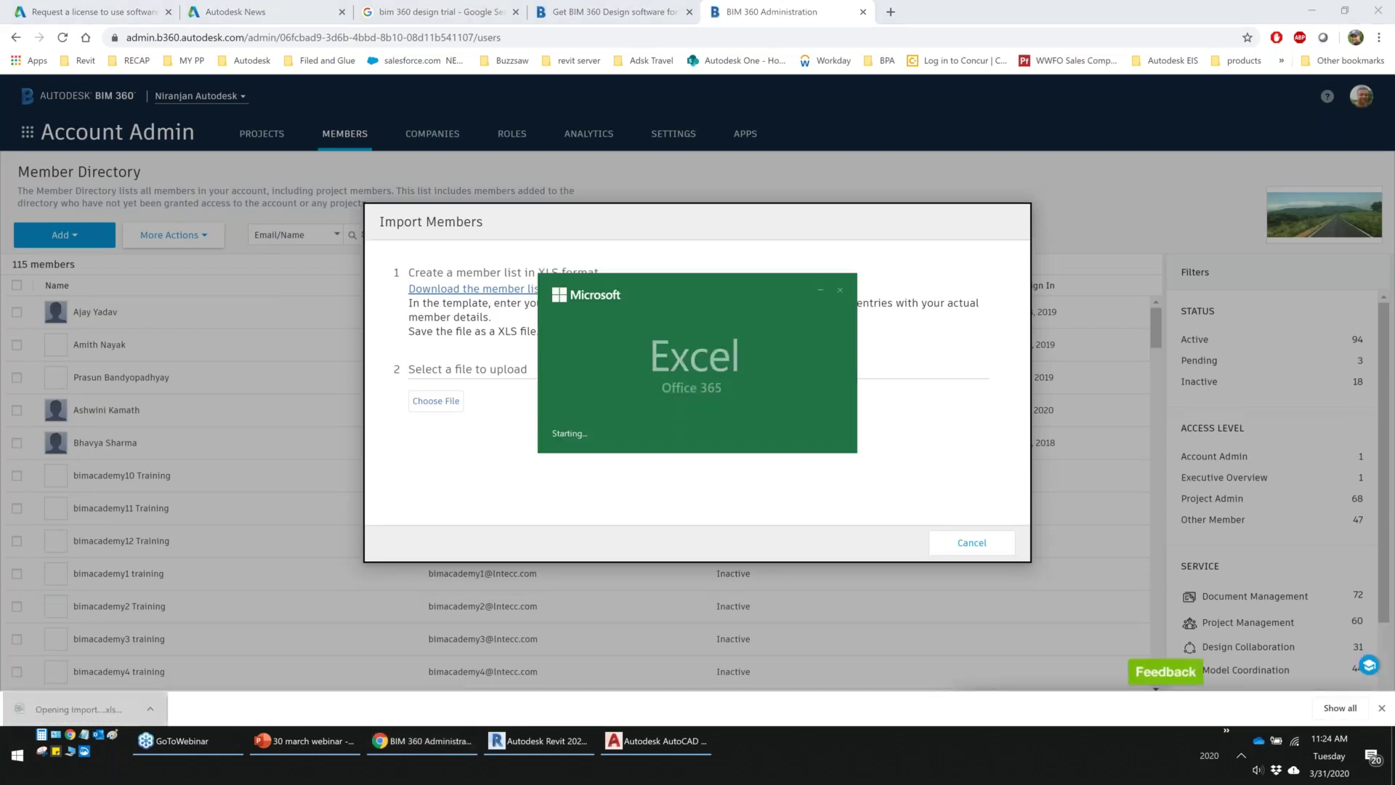
{"action": "scroll", "coordinate": [211, 377], "scroll_direction": "down", "scroll_amount": 2}
{"action": "scroll", "coordinate": [227, 408], "scroll_direction": "up", "scroll_amount": 1}
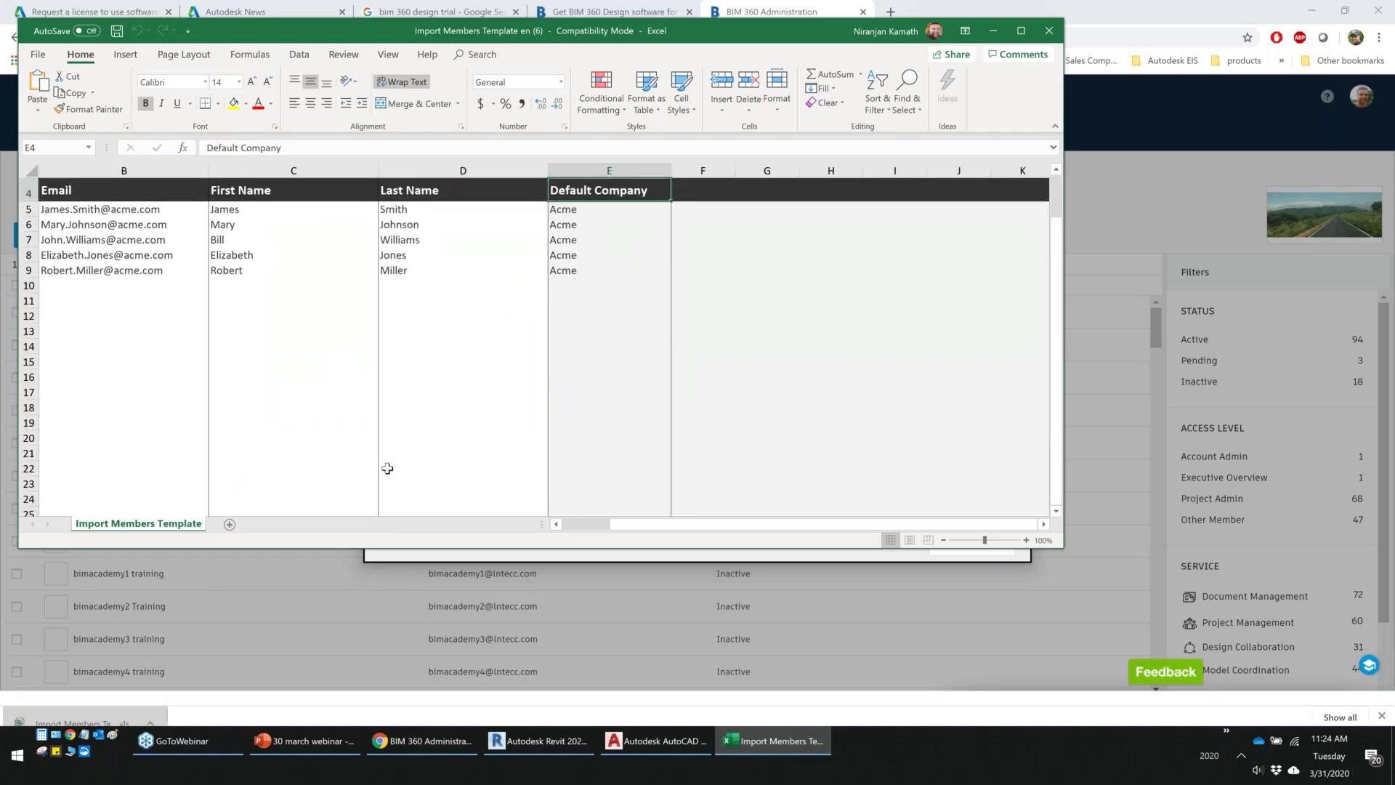
{"action": "scroll", "coordinate": [384, 467], "scroll_direction": "up", "scroll_amount": 1}
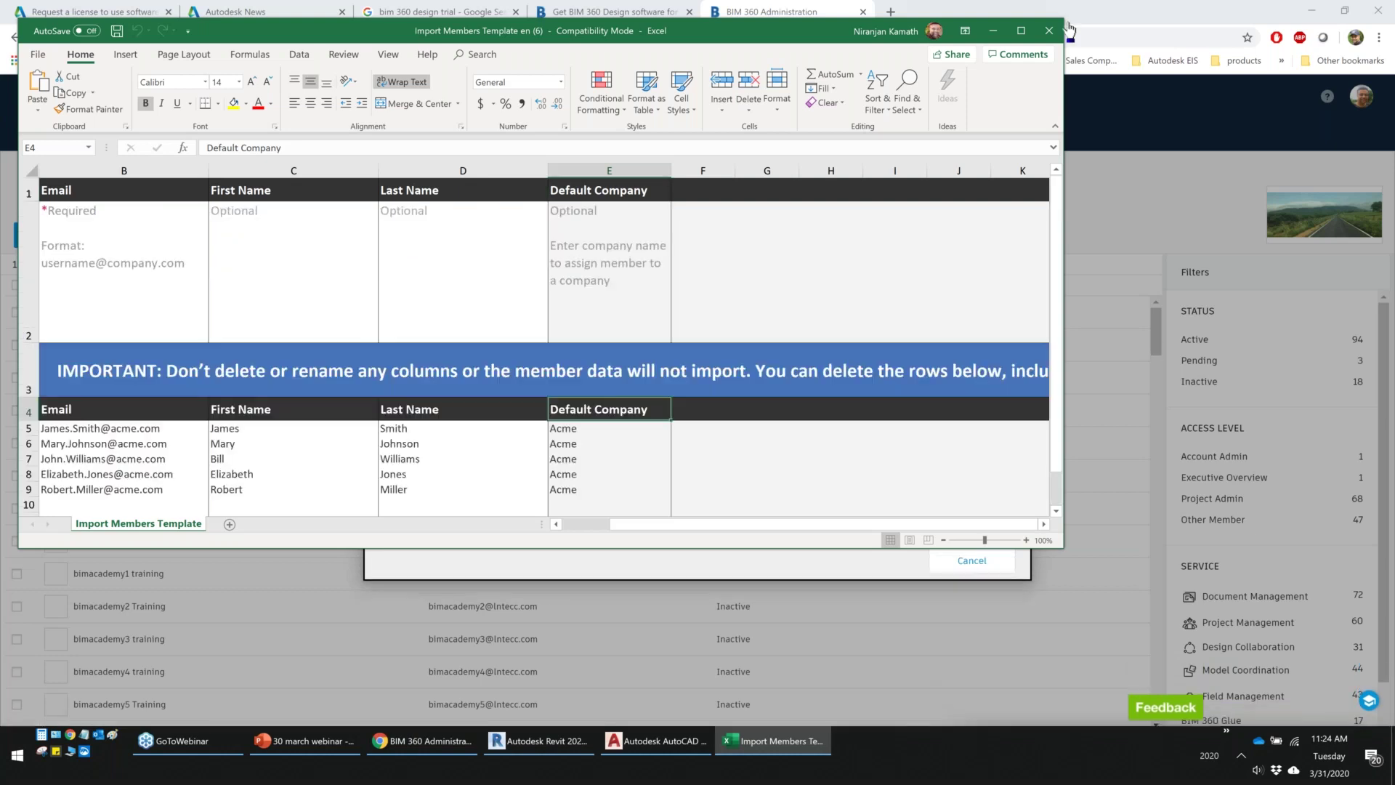
{"action": "left_click", "coordinate": [1048, 31]}
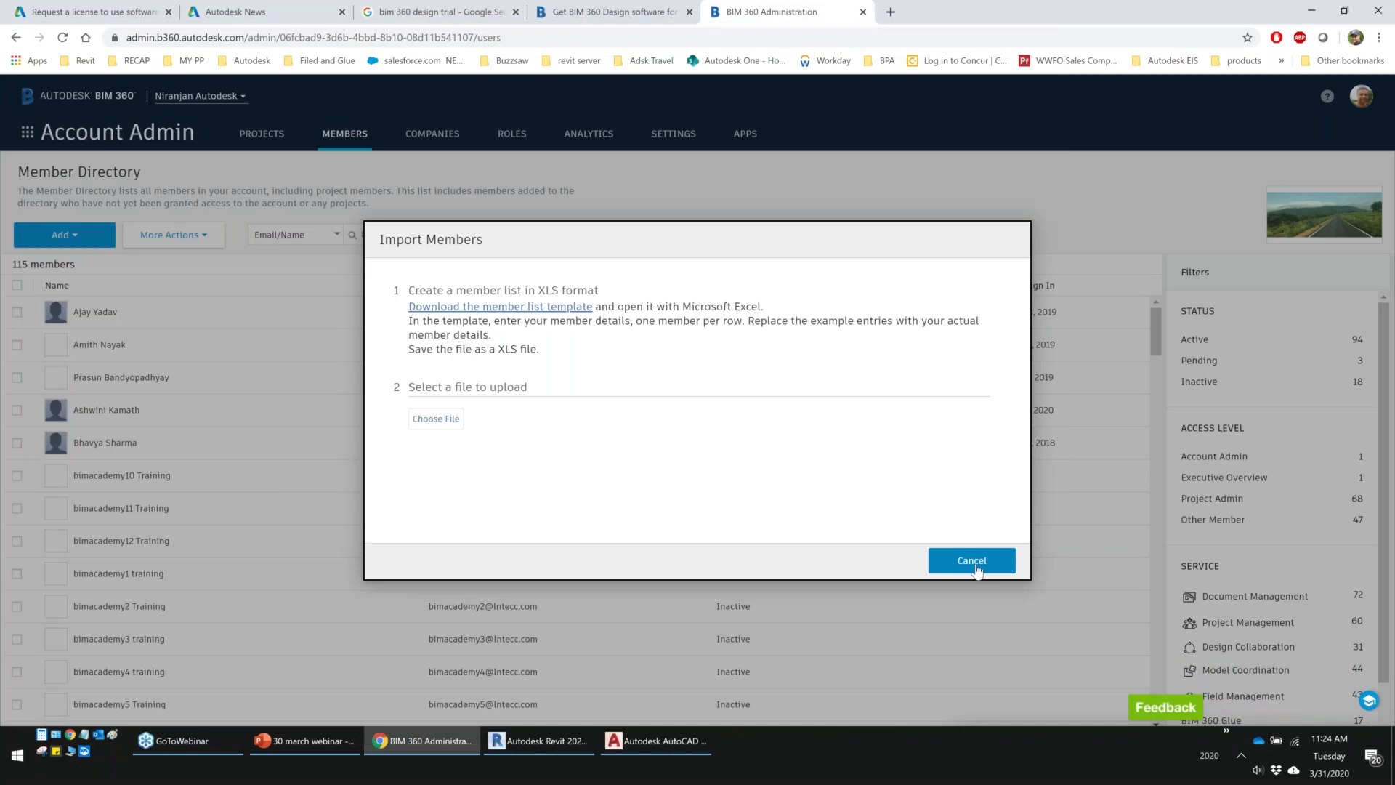
{"action": "left_click", "coordinate": [977, 569]}
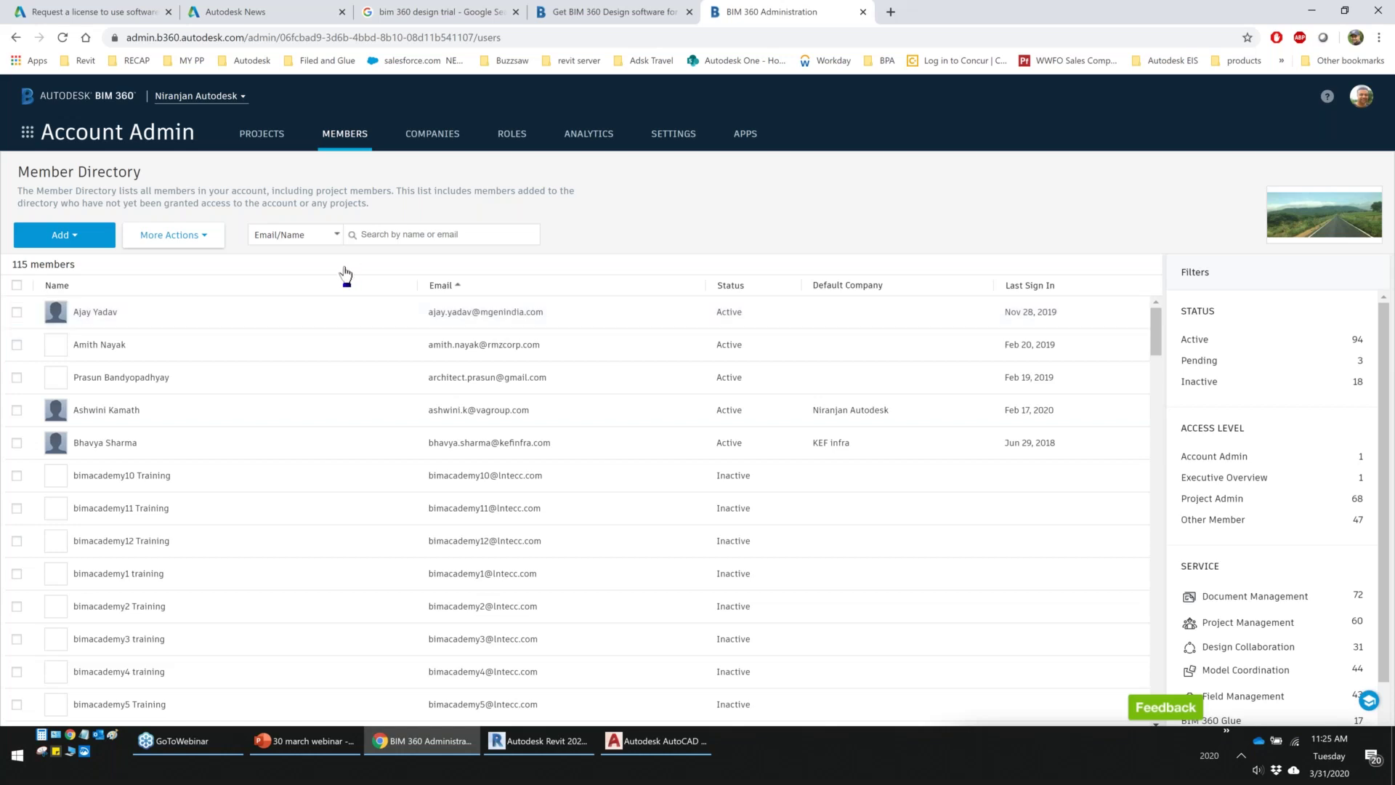
Scroll through the Analytics dashboard charts, then return to the Project Directory
{"action": "left_click", "coordinate": [584, 140]}
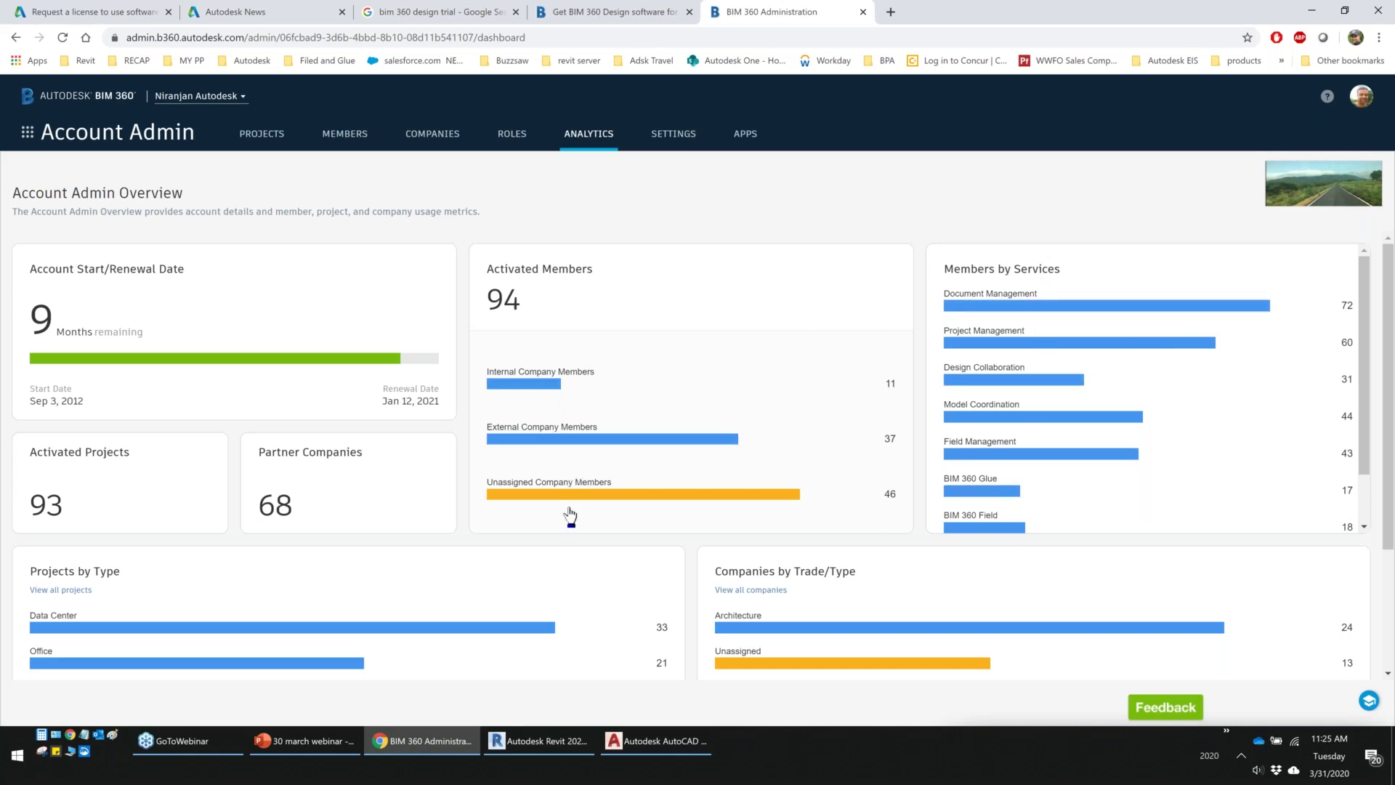
{"action": "scroll", "coordinate": [115, 545], "scroll_direction": "down", "scroll_amount": 2}
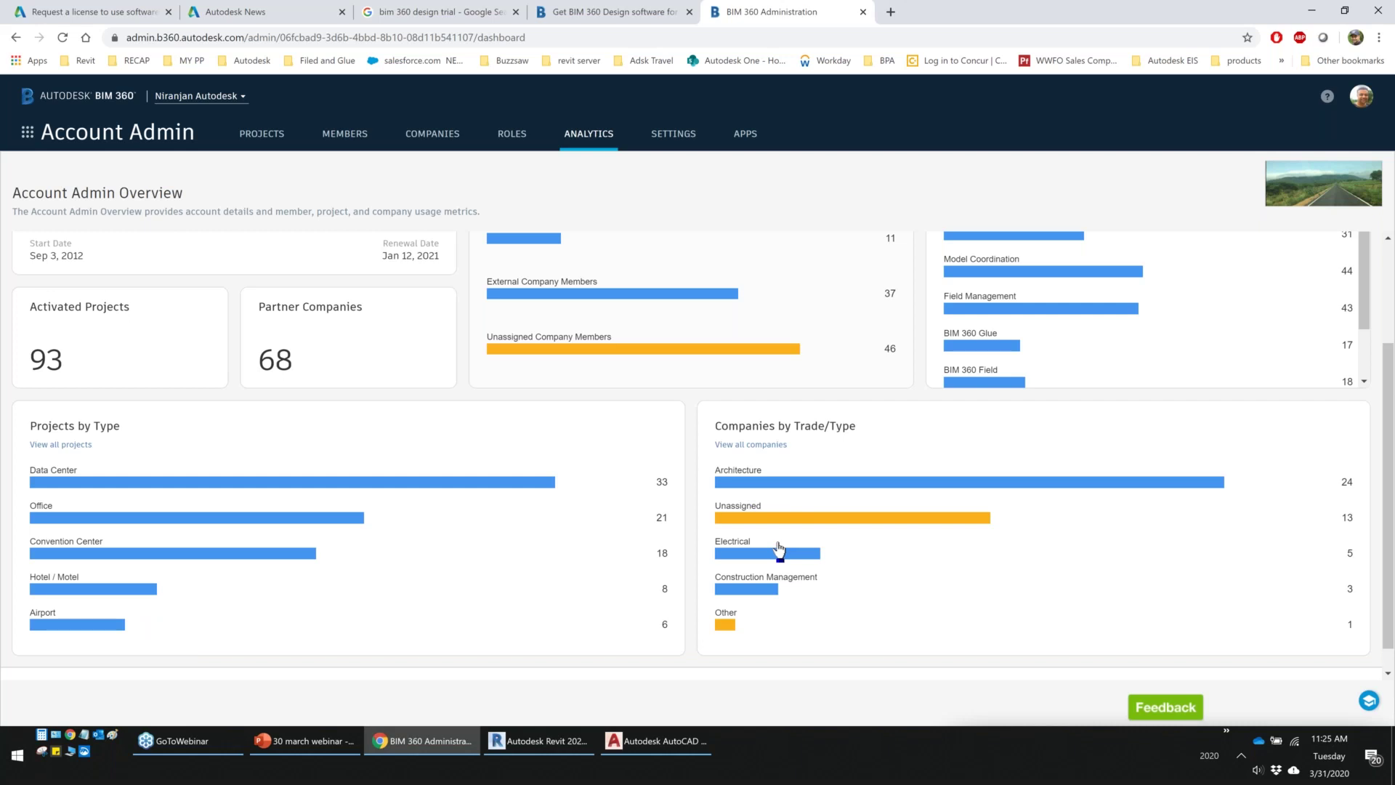
{"action": "scroll", "coordinate": [917, 613], "scroll_direction": "up", "scroll_amount": 1}
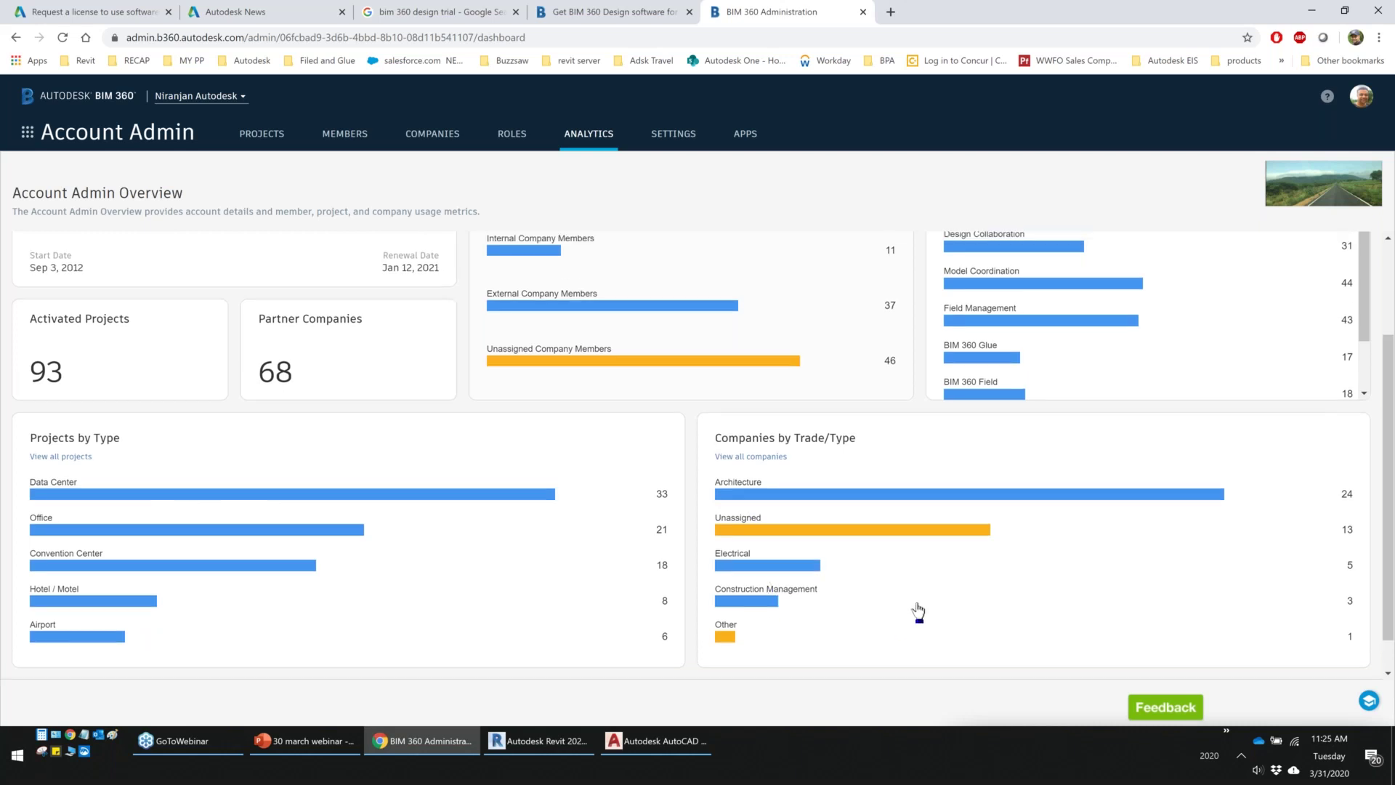
{"action": "scroll", "coordinate": [917, 612], "scroll_direction": "up", "scroll_amount": 2}
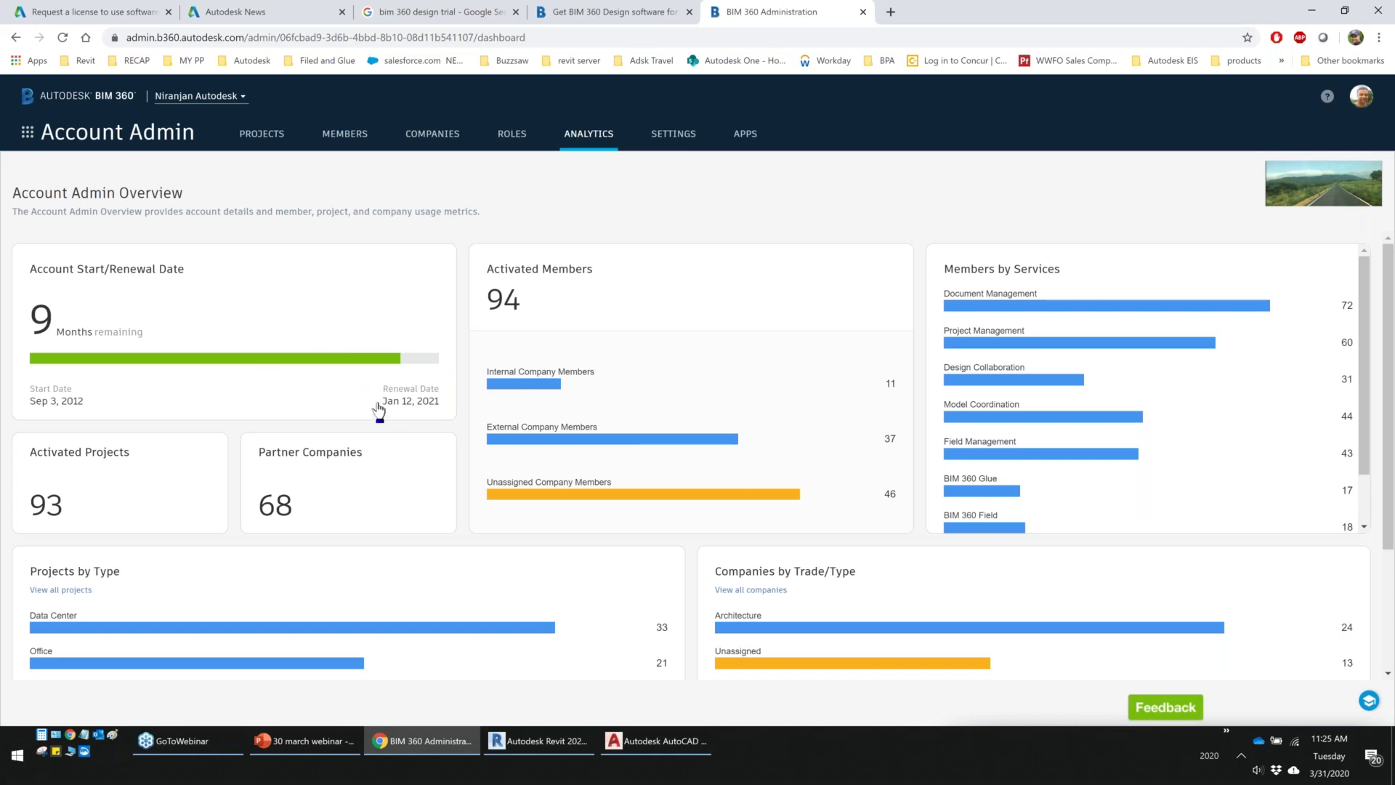
{"action": "scroll", "coordinate": [379, 411], "scroll_direction": "down", "scroll_amount": 2}
{"action": "scroll", "coordinate": [378, 411], "scroll_direction": "up", "scroll_amount": 1}
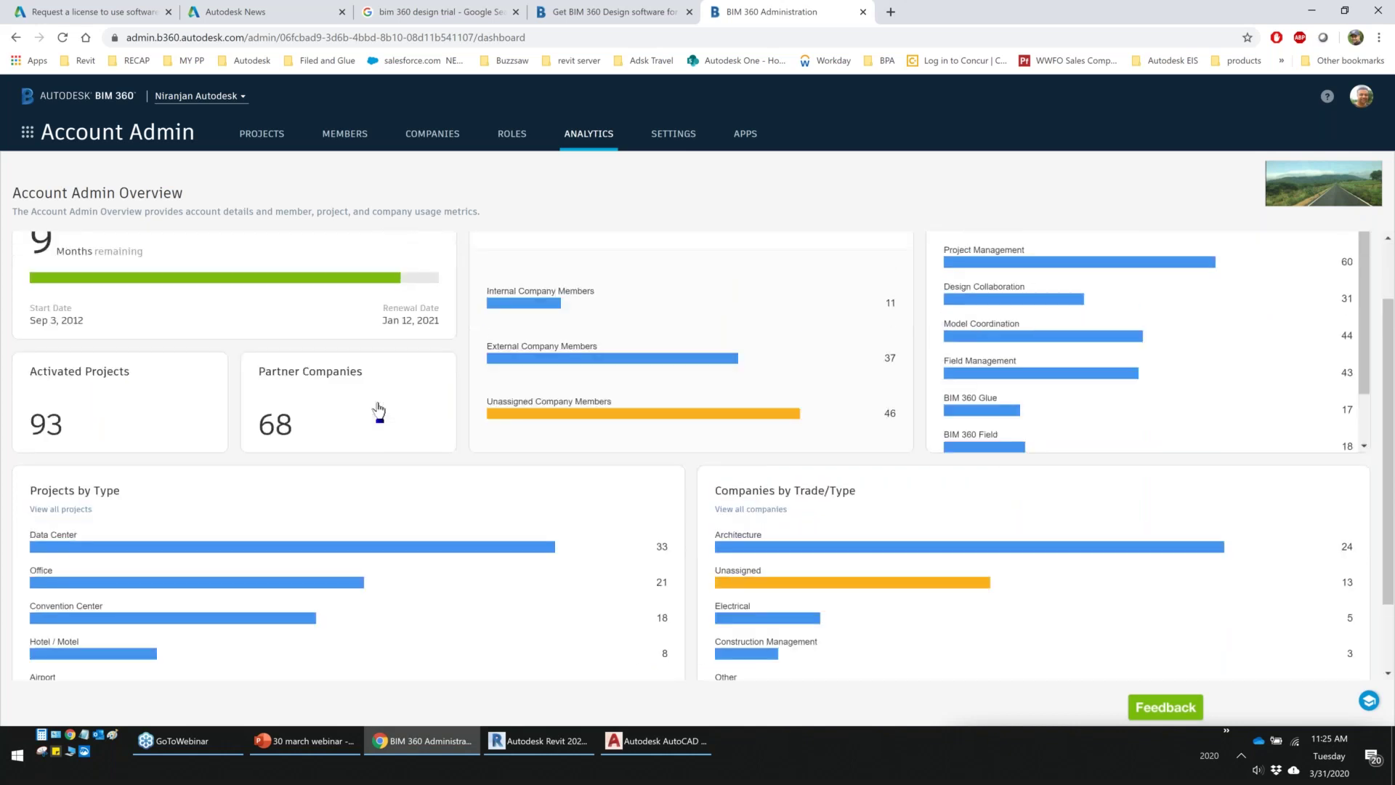
{"action": "scroll", "coordinate": [378, 411], "scroll_direction": "up", "scroll_amount": 1}
{"action": "left_click", "coordinate": [254, 137]}
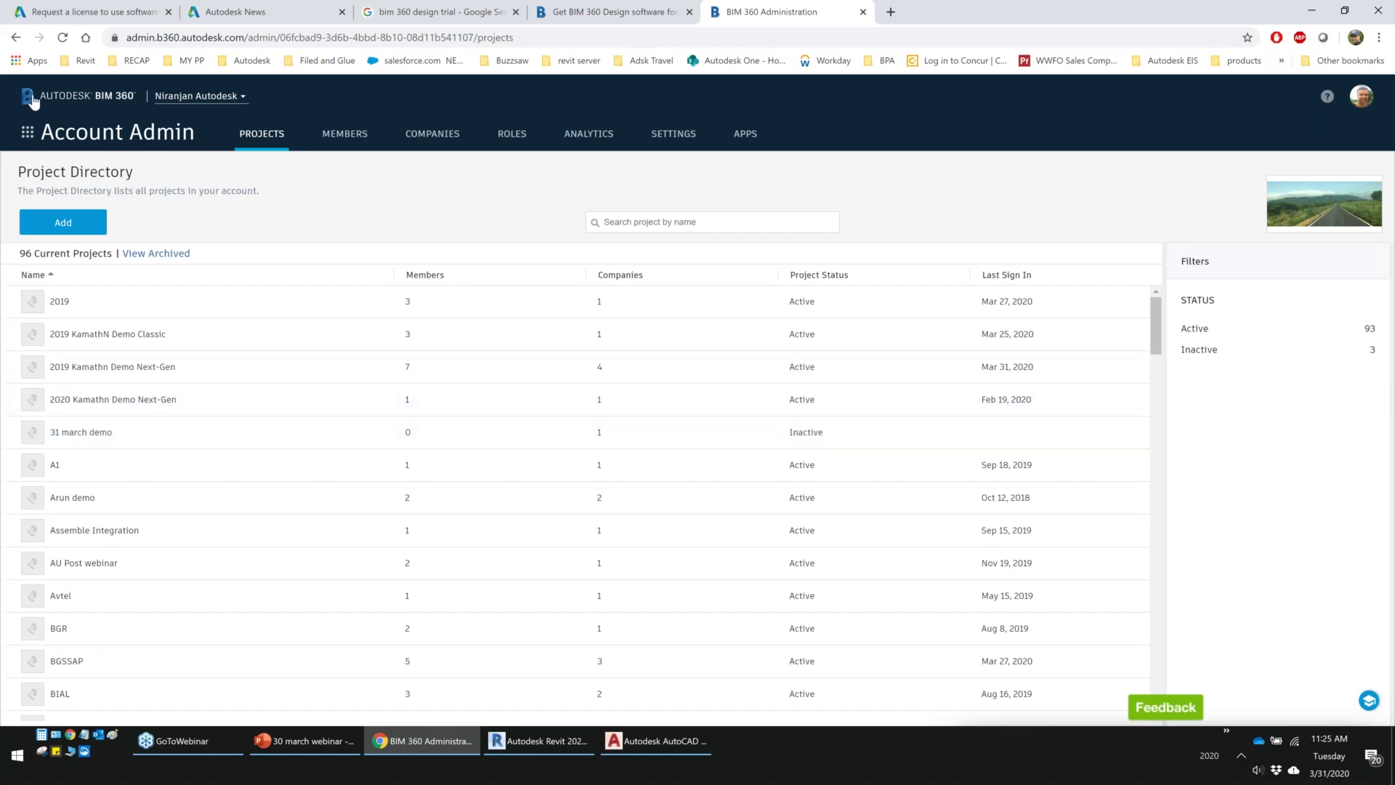
Load BIM 360 Document Management from the 'Filed and Glue' bookmark in a new tab and browse its project list
{"action": "left_click", "coordinate": [629, 20]}
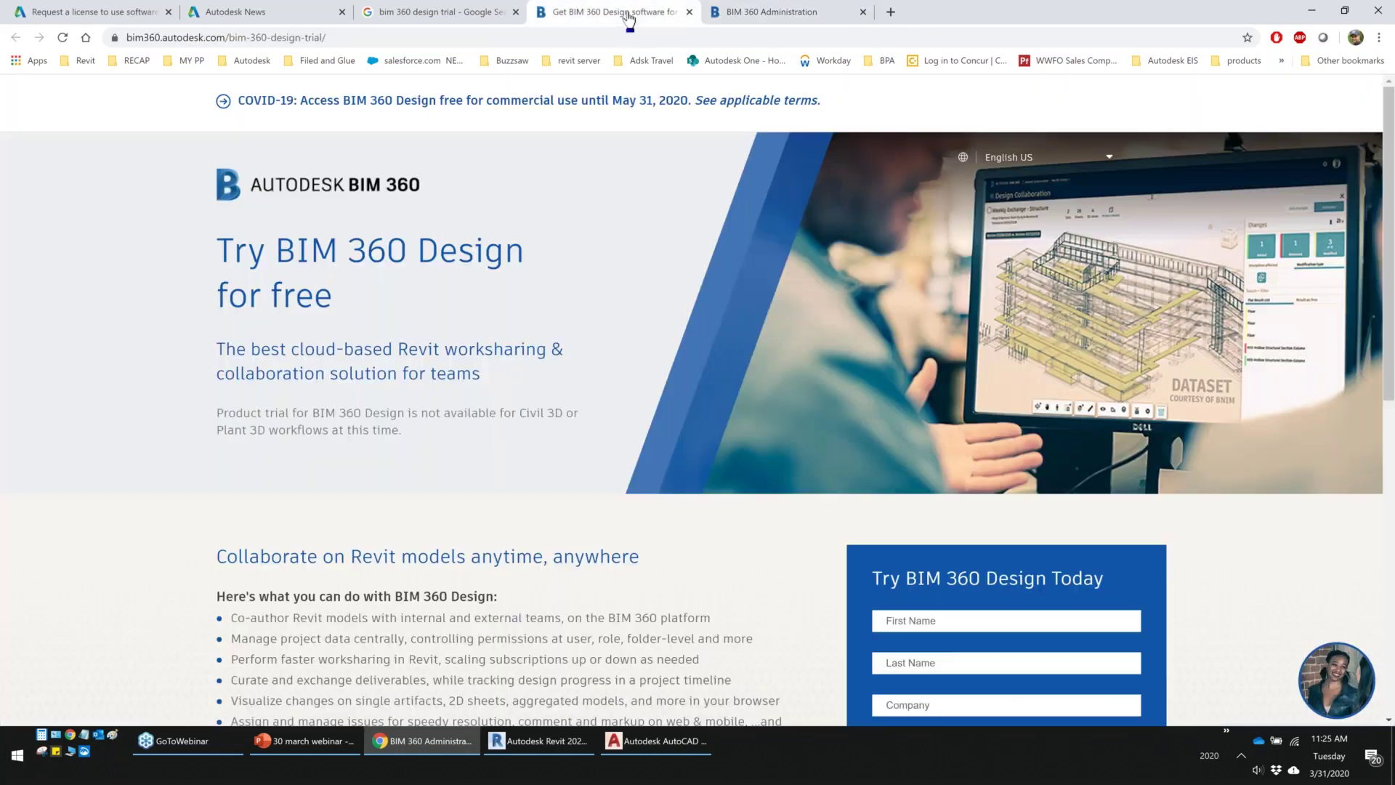
{"action": "key", "text": "ctrl+t"}
{"action": "left_click", "coordinate": [320, 64]}
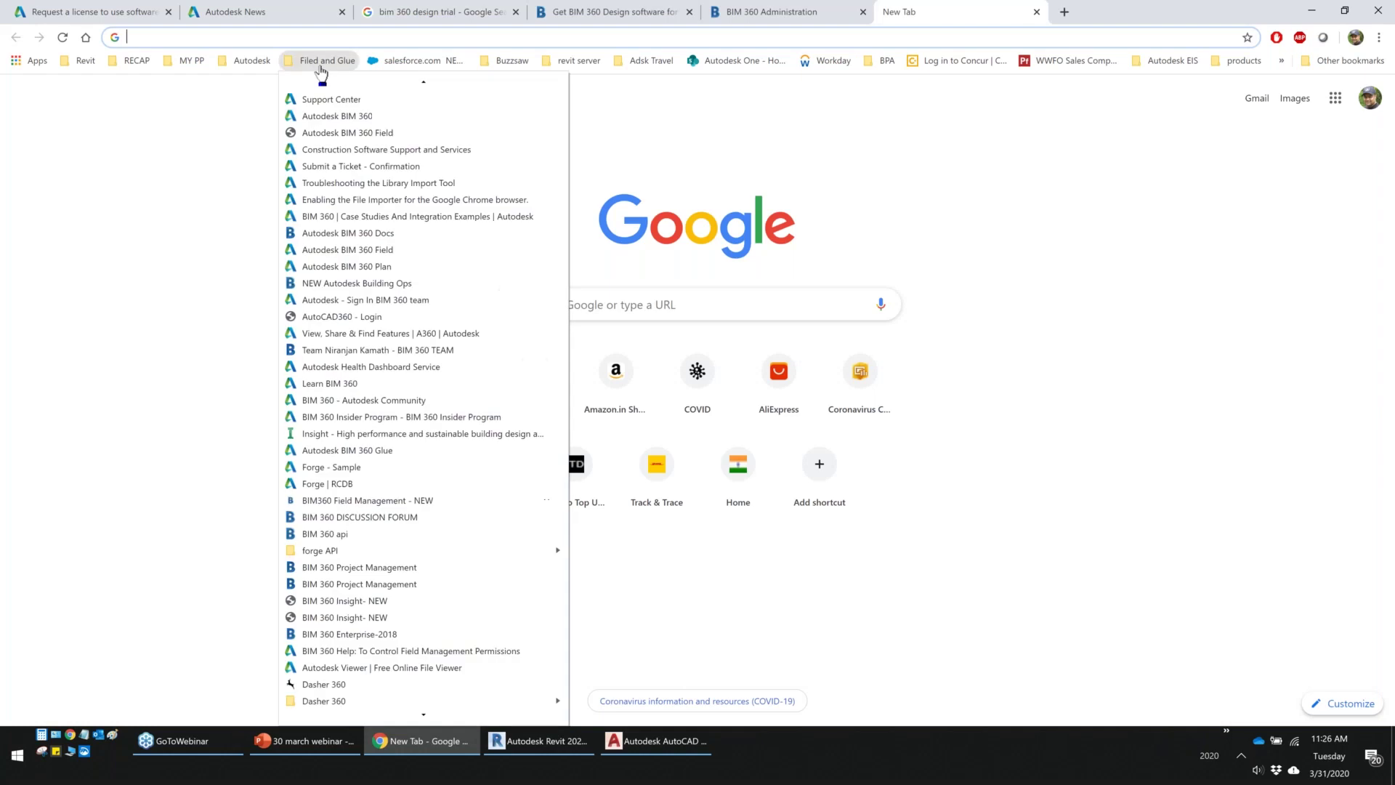
{"action": "left_click", "coordinate": [348, 233]}
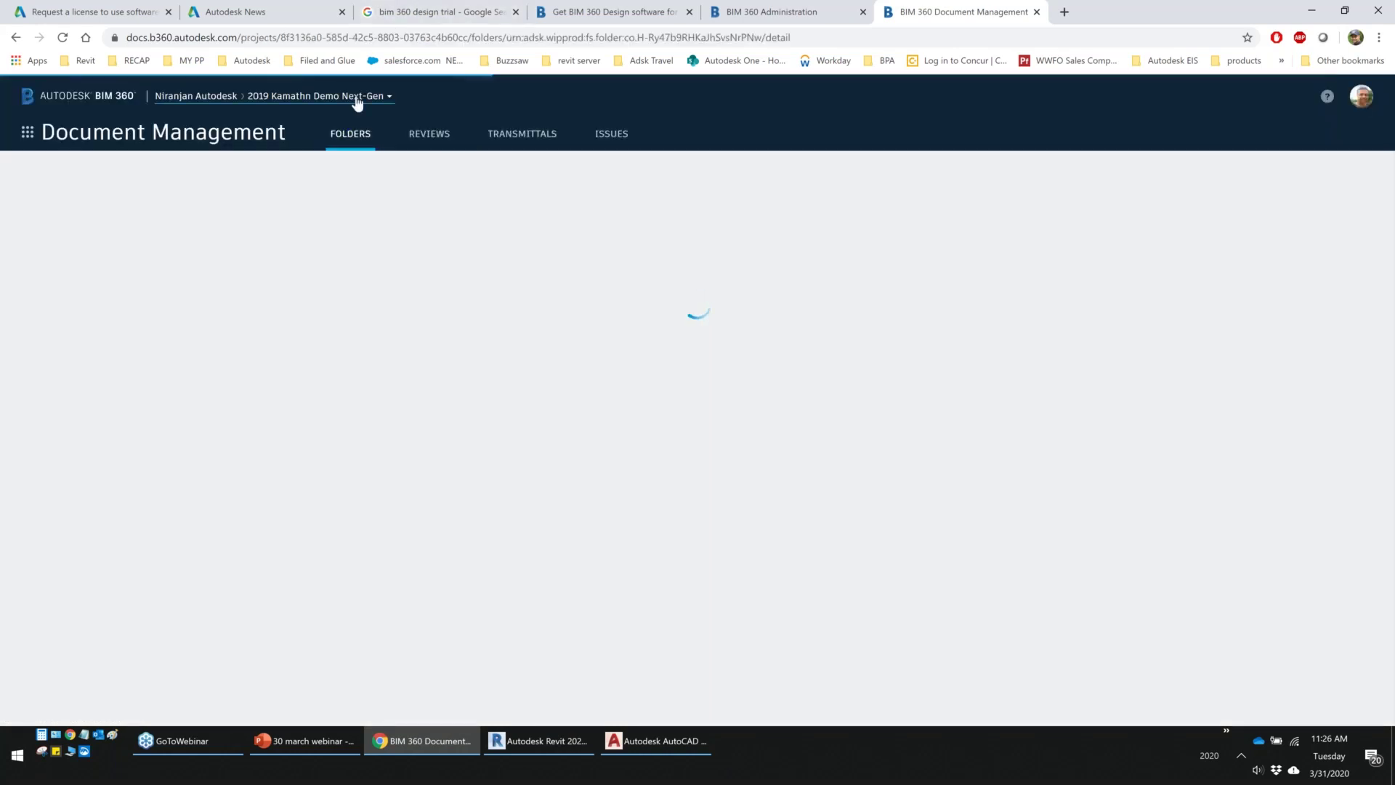
{"action": "left_click", "coordinate": [377, 100]}
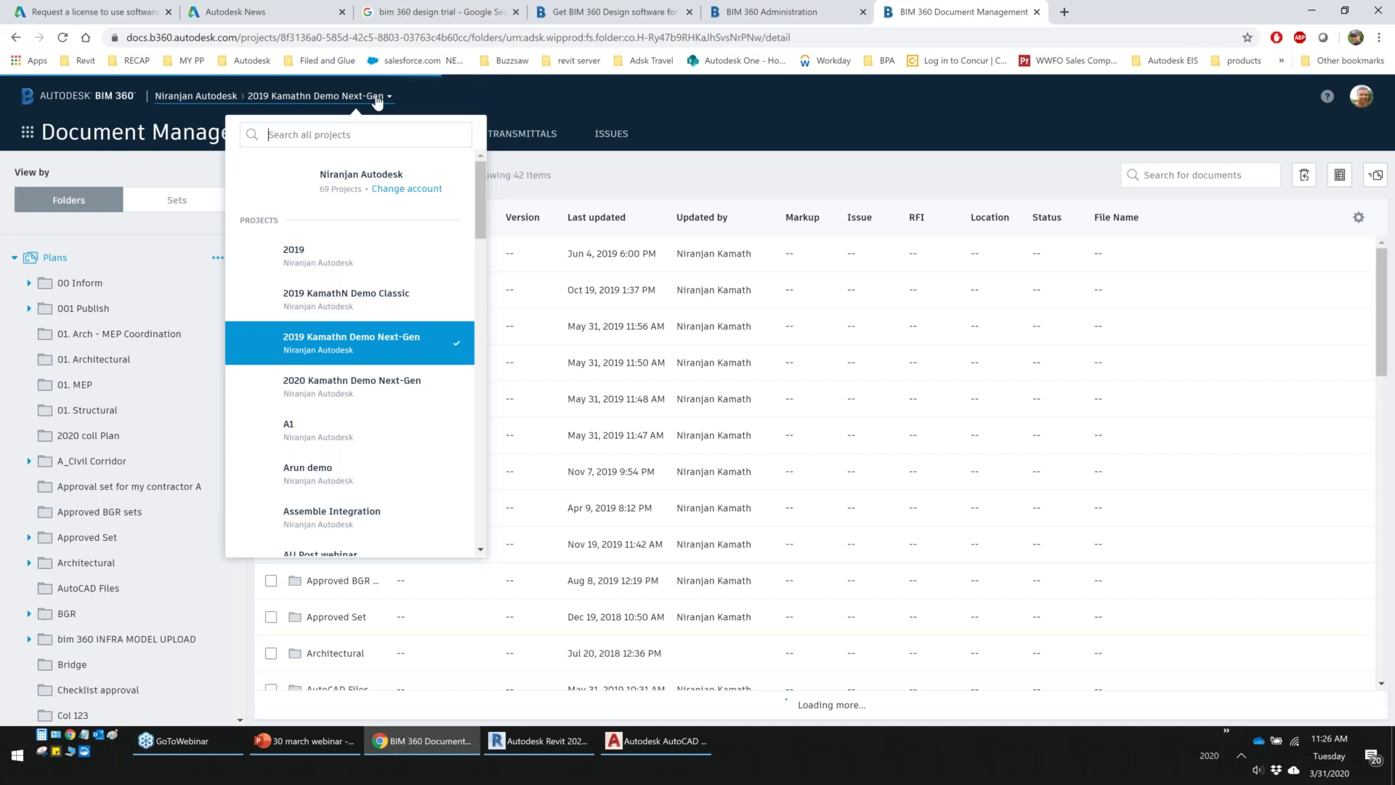
{"action": "scroll", "coordinate": [356, 334], "scroll_direction": "down", "scroll_amount": 10}
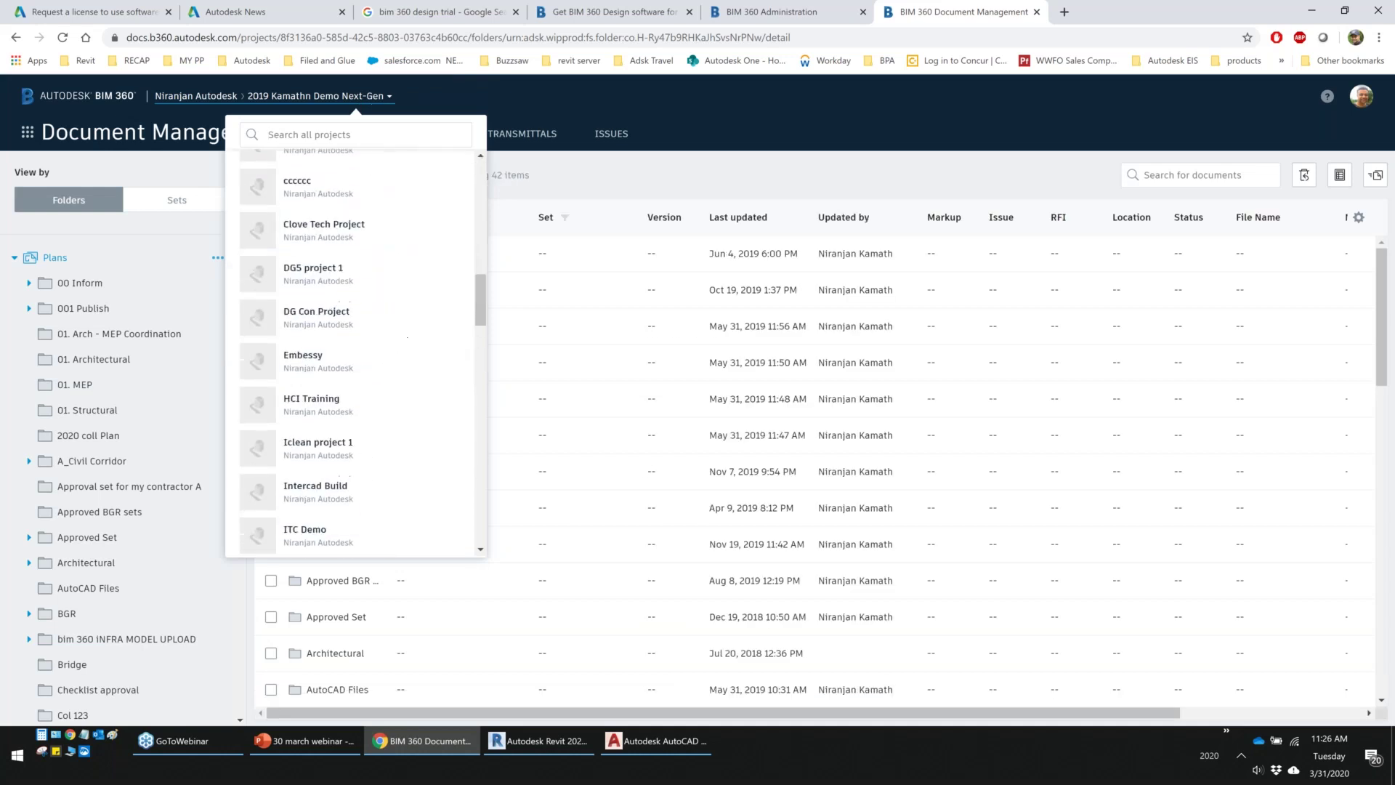
{"action": "scroll", "coordinate": [356, 334], "scroll_direction": "up", "scroll_amount": 10}
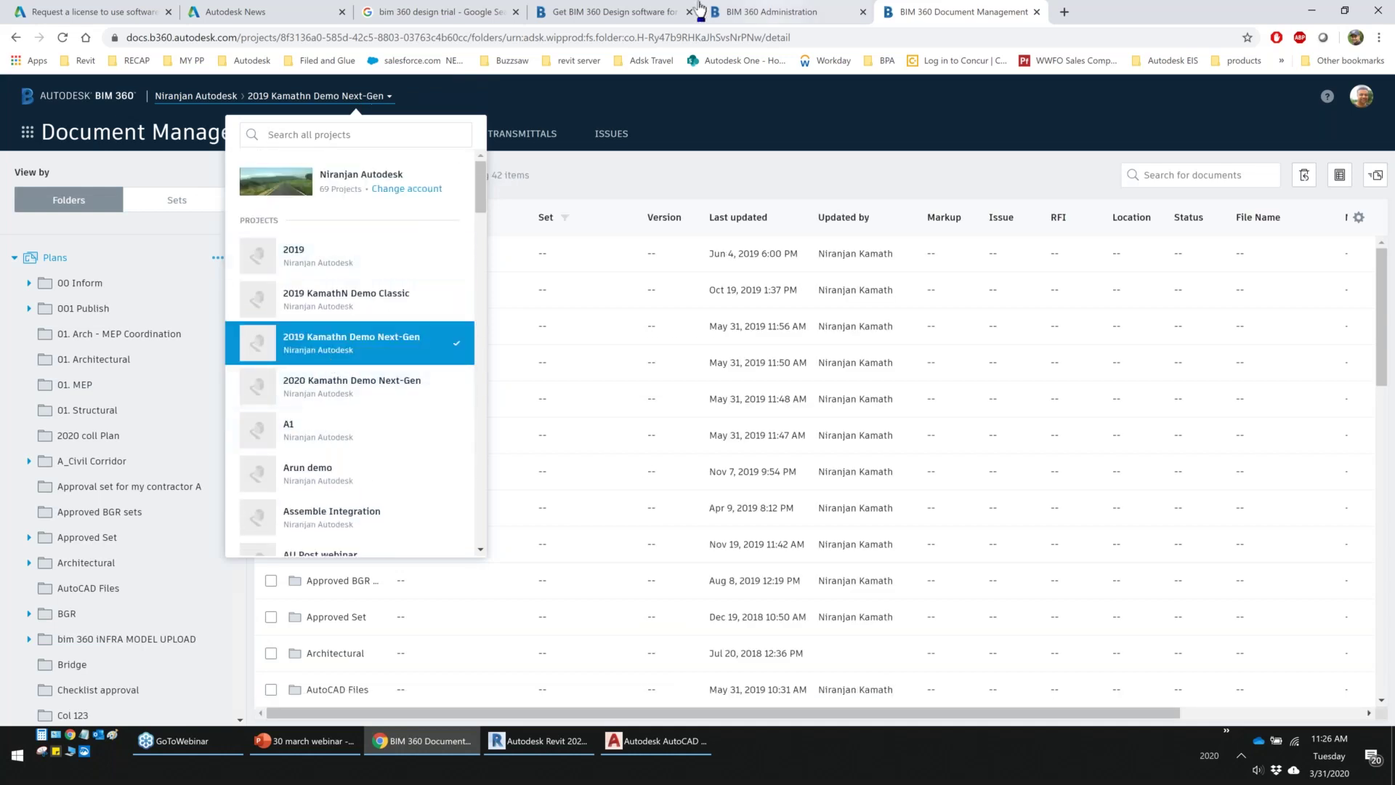
Back in the account's Project Directory, open the '31 march demo' project's administration
{"action": "left_click", "coordinate": [614, 11]}
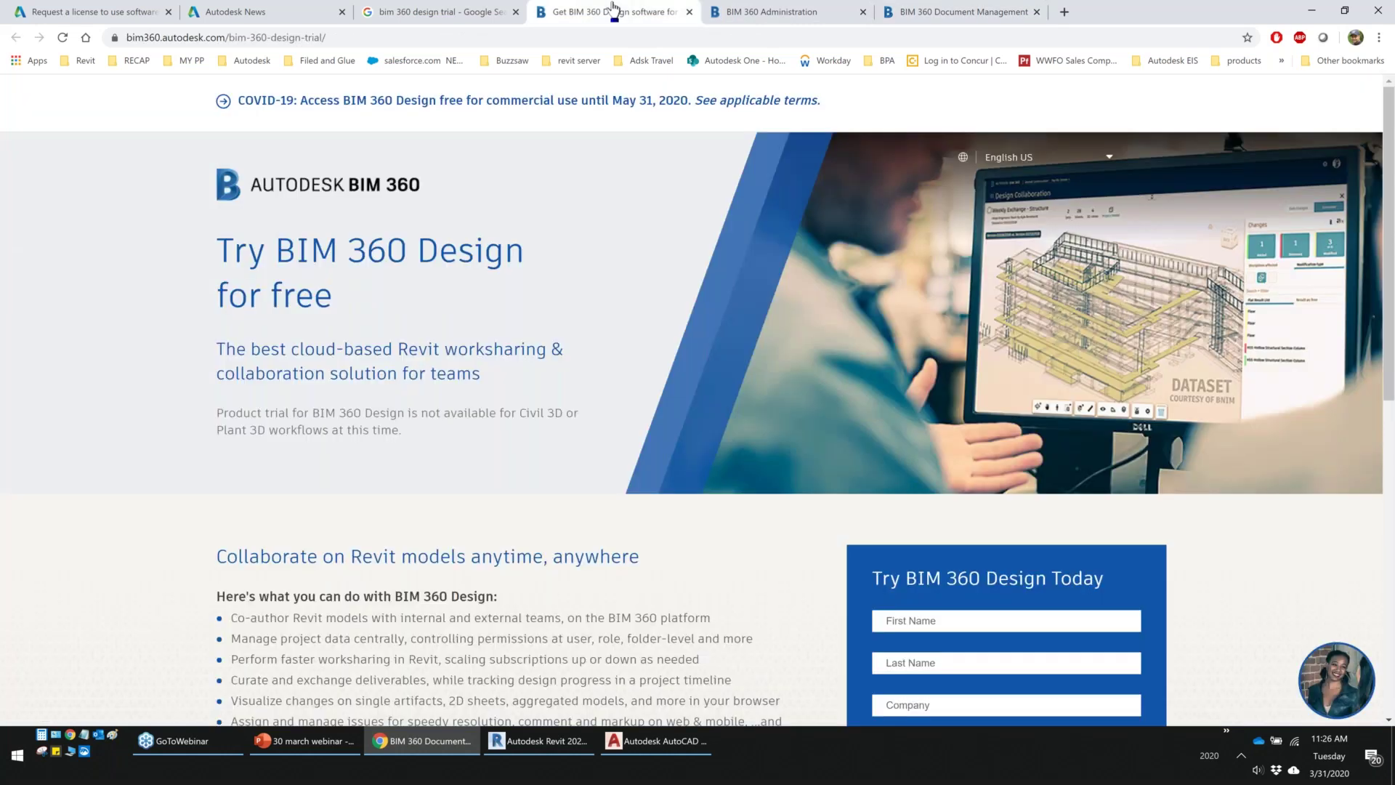
{"action": "key", "text": "ctrl+Tab"}
{"action": "left_click", "coordinate": [100, 430]}
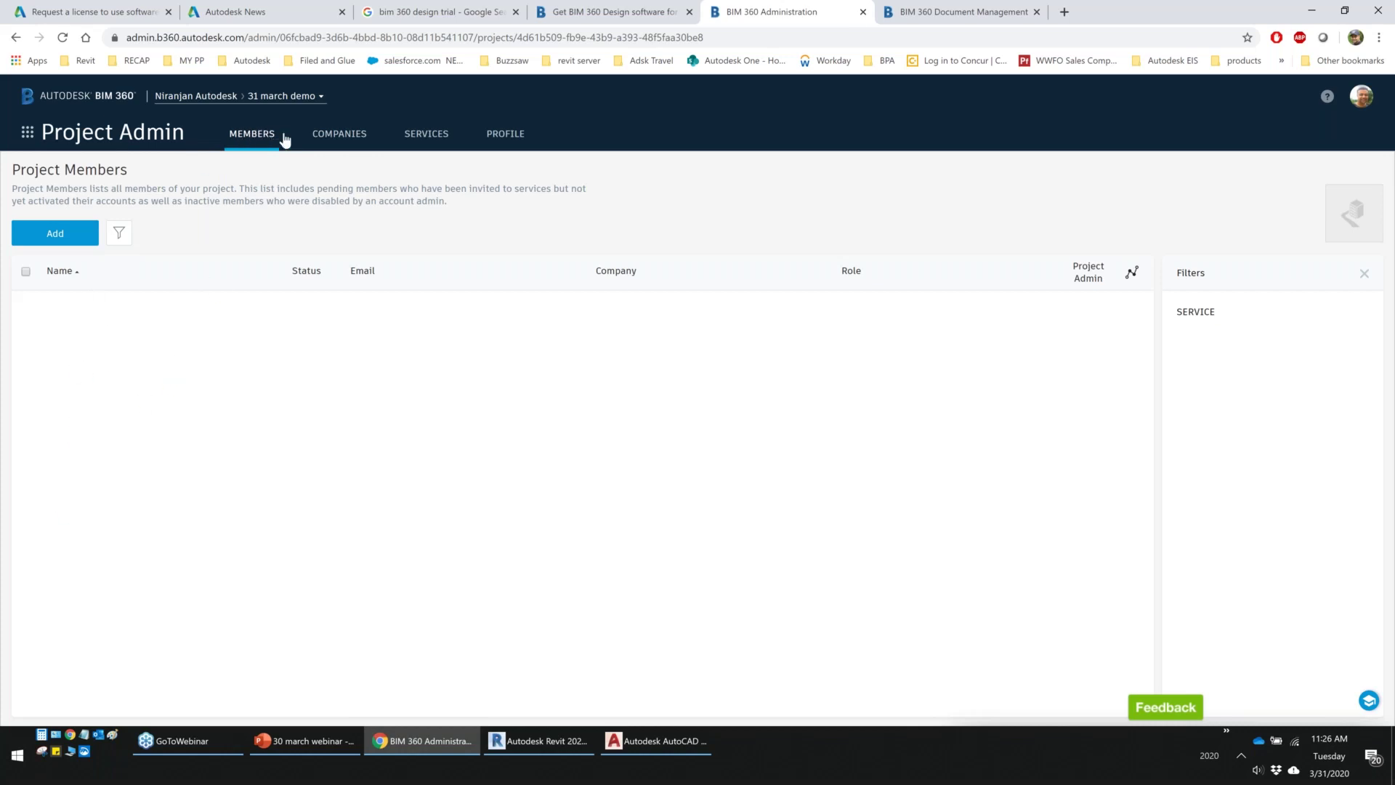
Activate Document Management, assigning the project administrator picked from the suggestions
{"action": "left_click", "coordinate": [436, 140]}
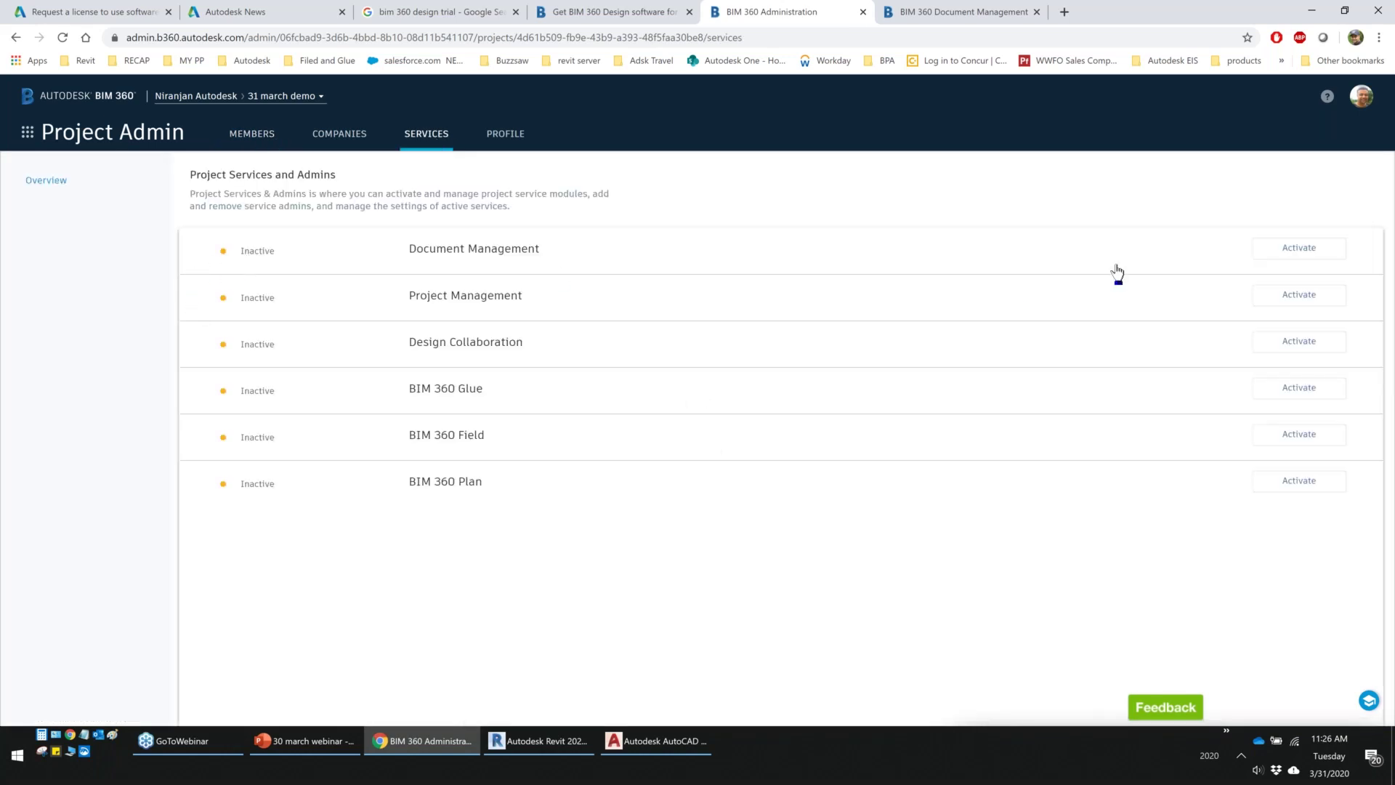
{"action": "left_click", "coordinate": [1291, 251]}
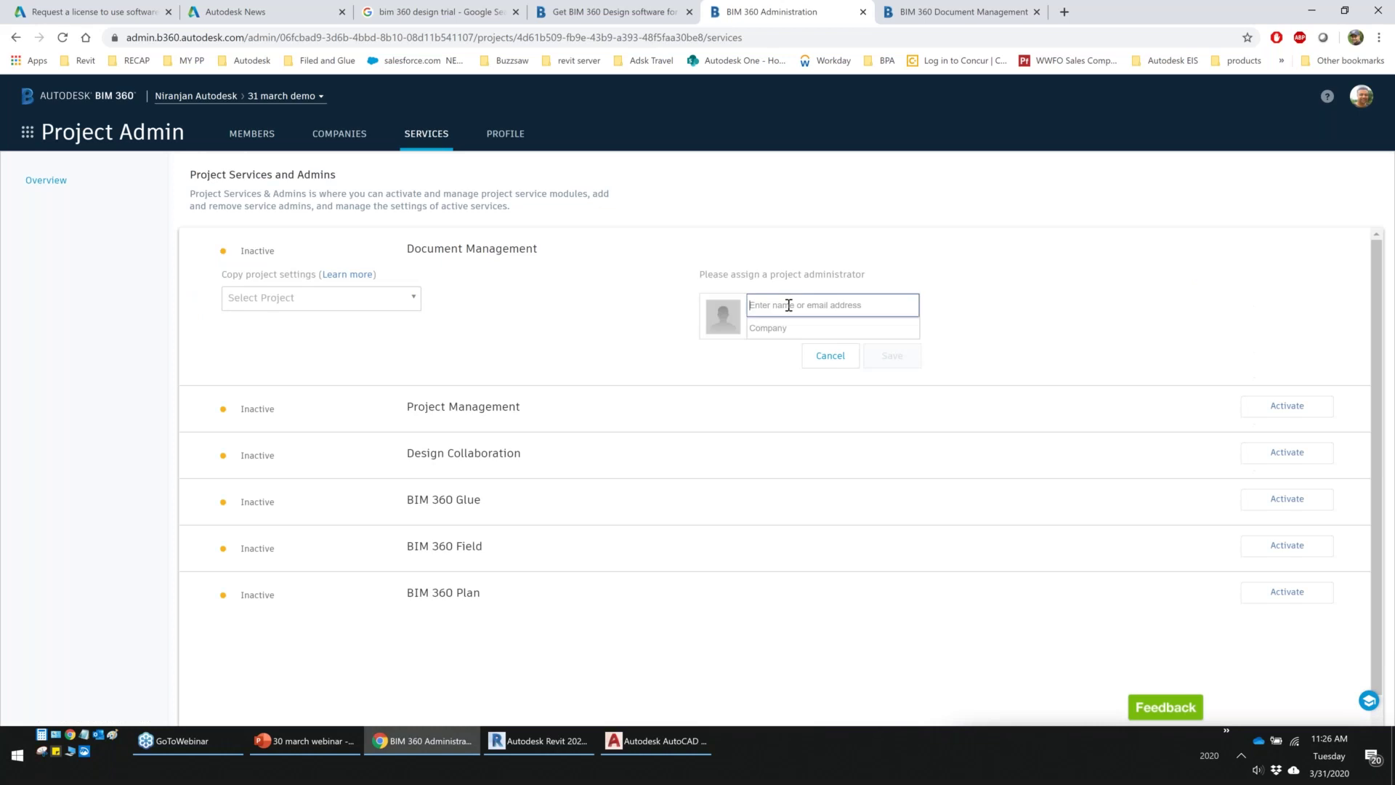
{"action": "type", "text": "nira"}
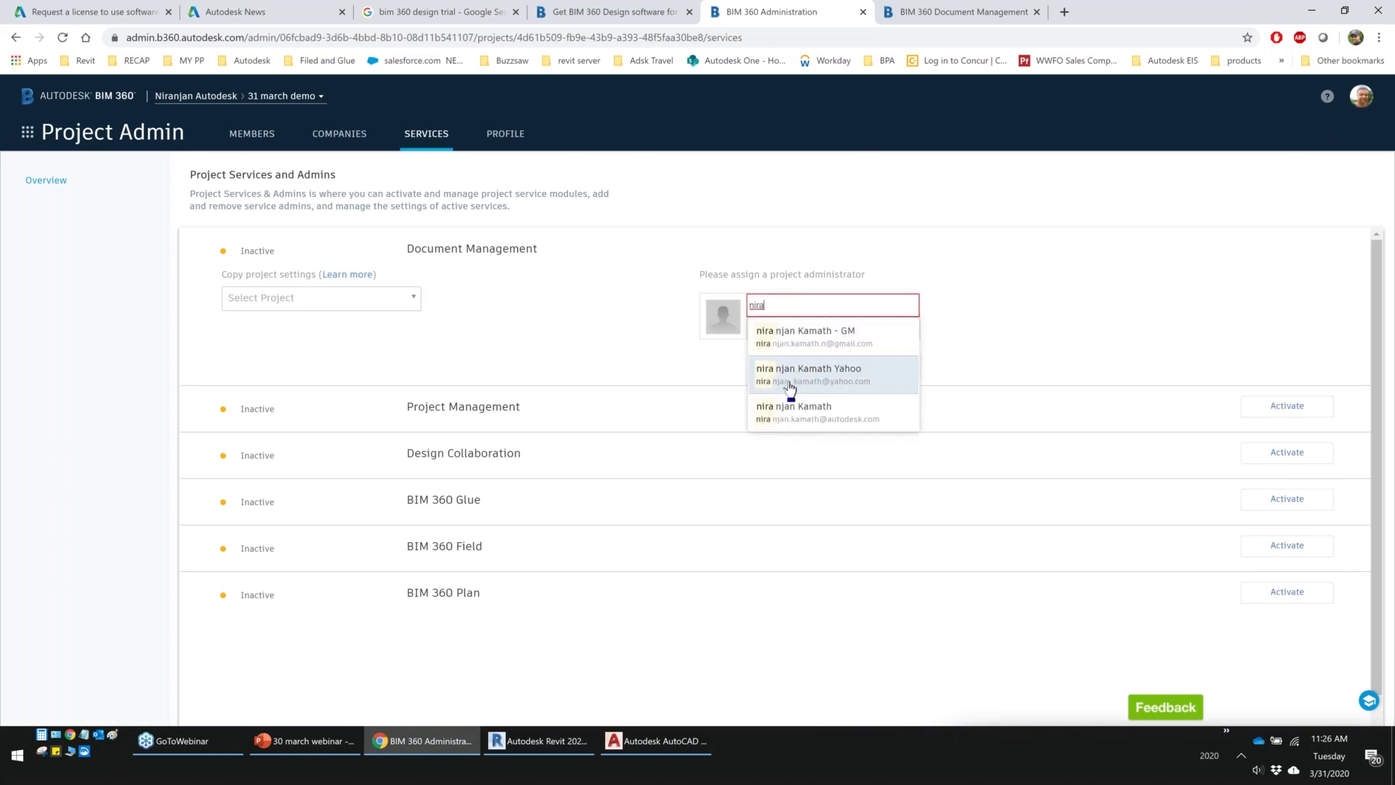
{"action": "left_click", "coordinate": [784, 425]}
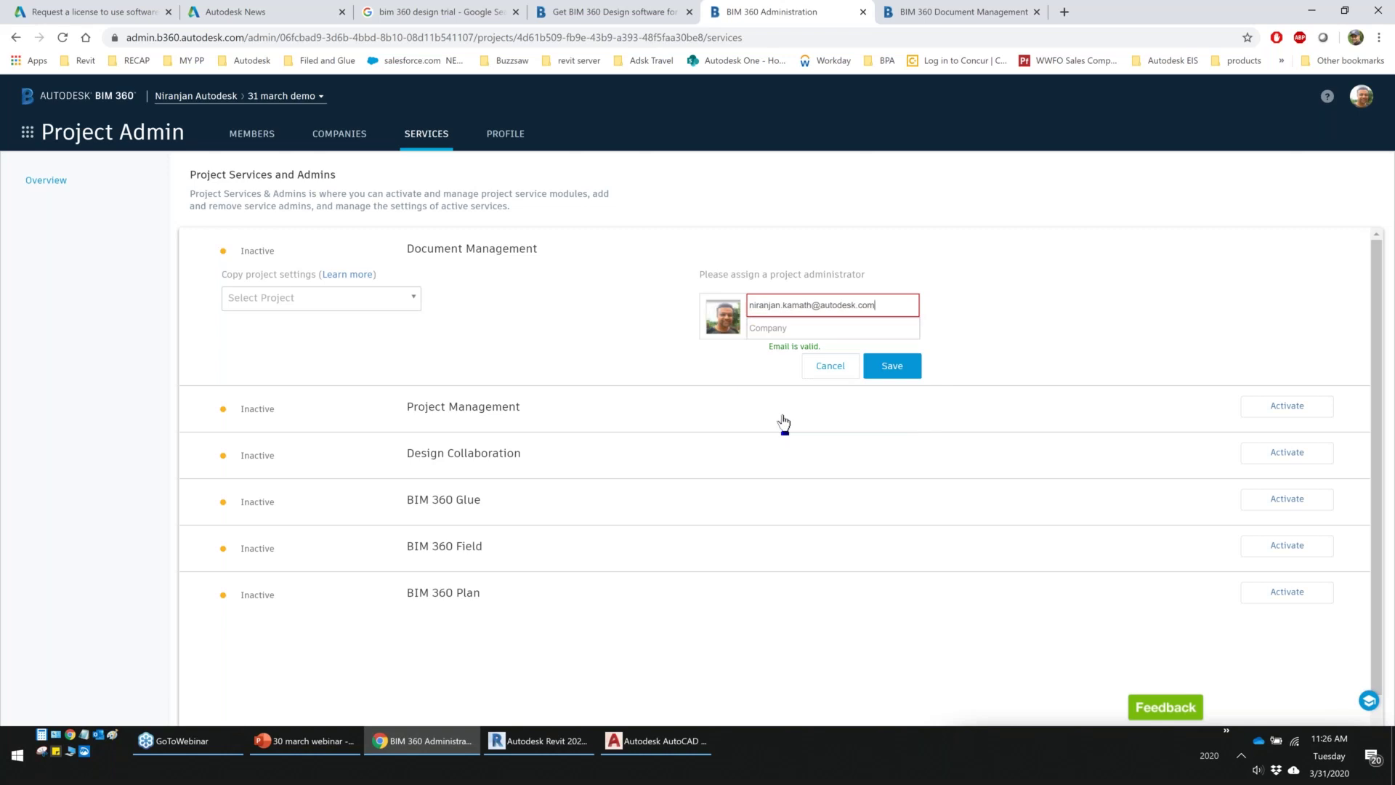
{"action": "left_click", "coordinate": [887, 367]}
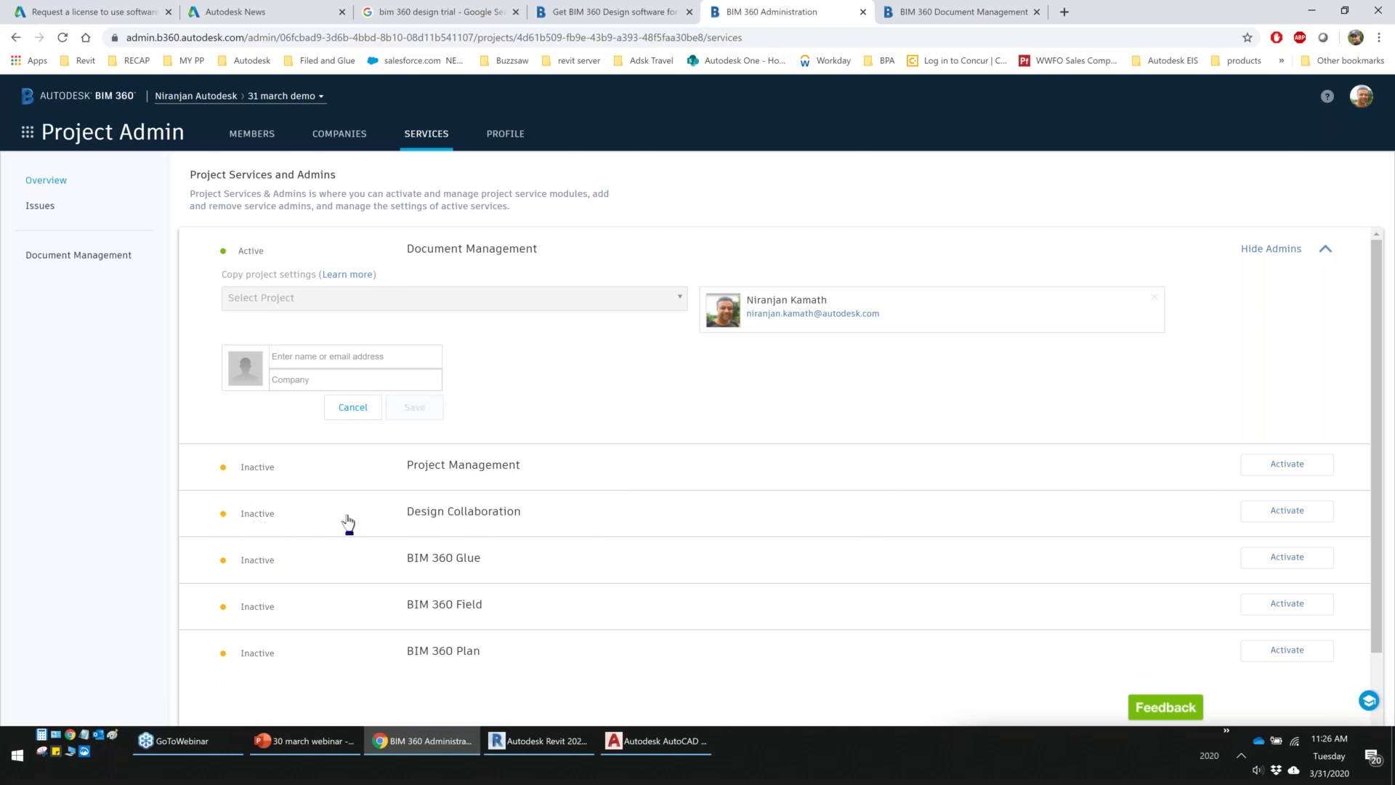
Activate Design Collaboration with the same project administrator assigned
{"action": "left_click", "coordinate": [1287, 510]}
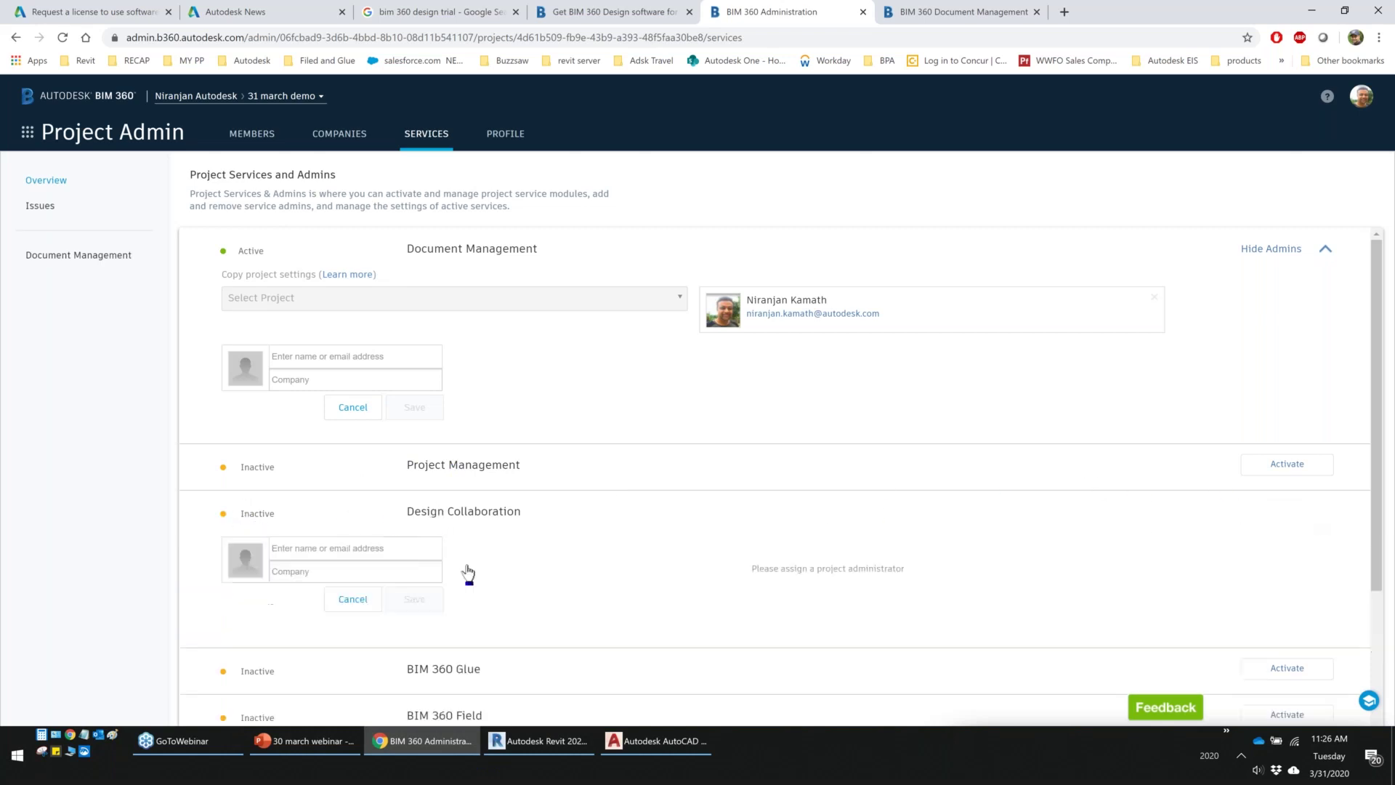
{"action": "left_click", "coordinate": [324, 541]}
{"action": "type", "text": "nir"}
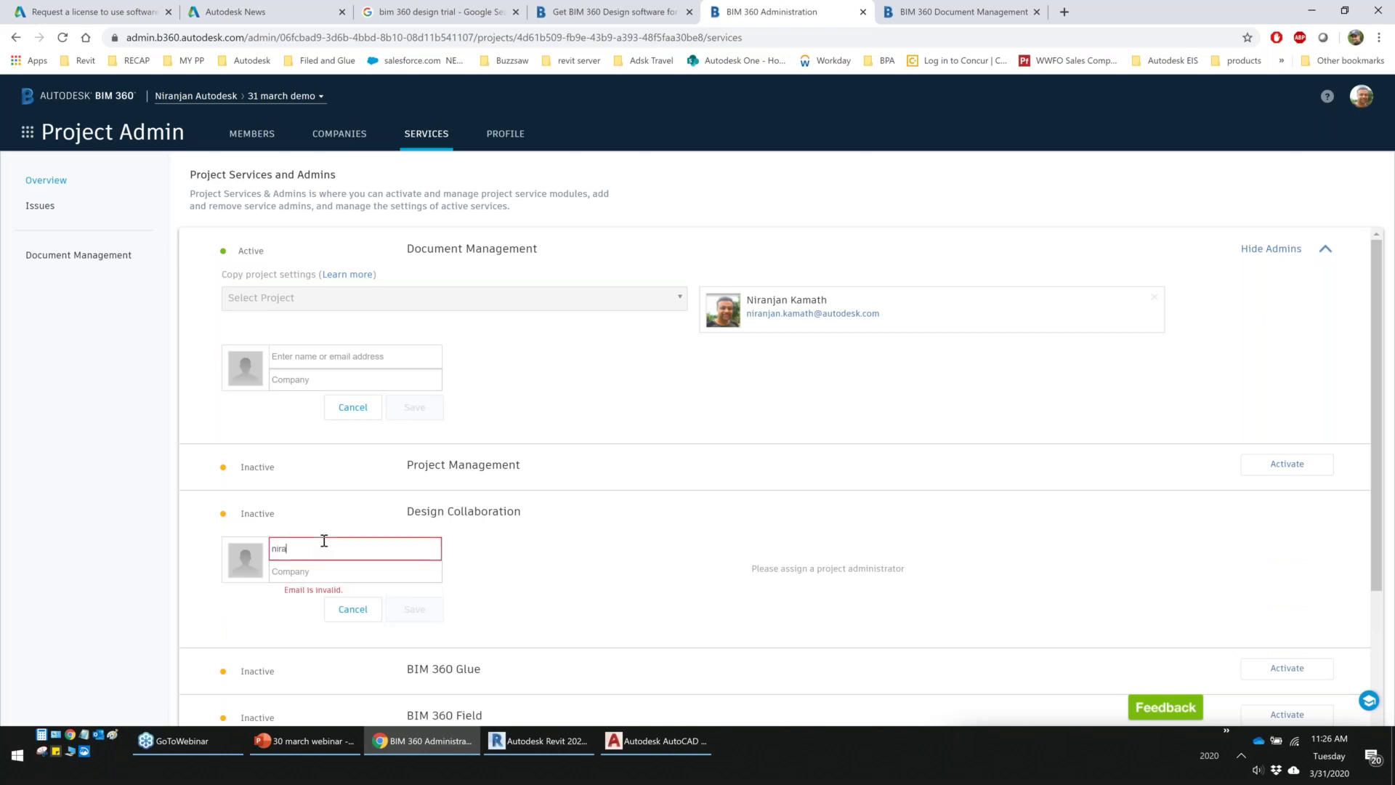
{"action": "type", "text": "a"}
{"action": "left_click", "coordinate": [303, 662]}
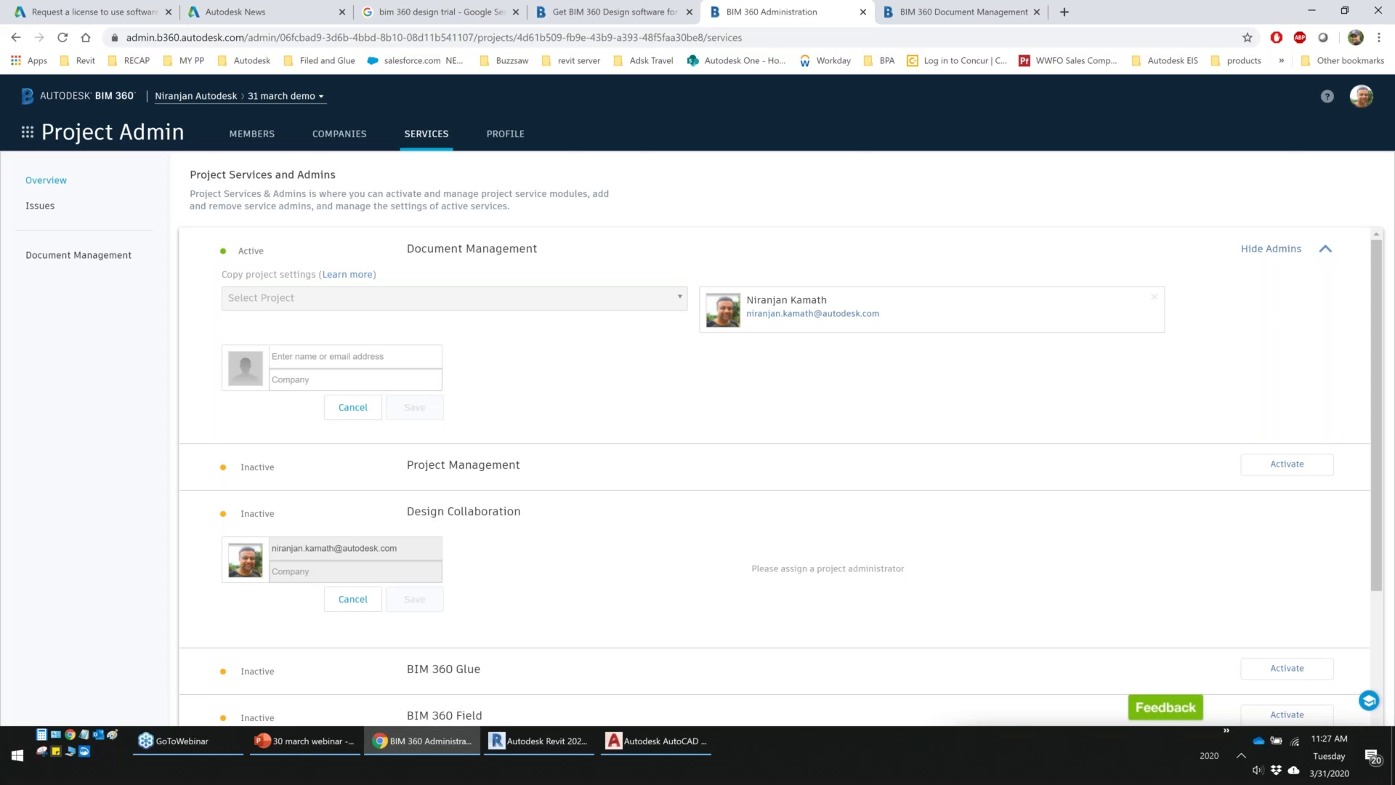
{"action": "left_click", "coordinate": [246, 138]}
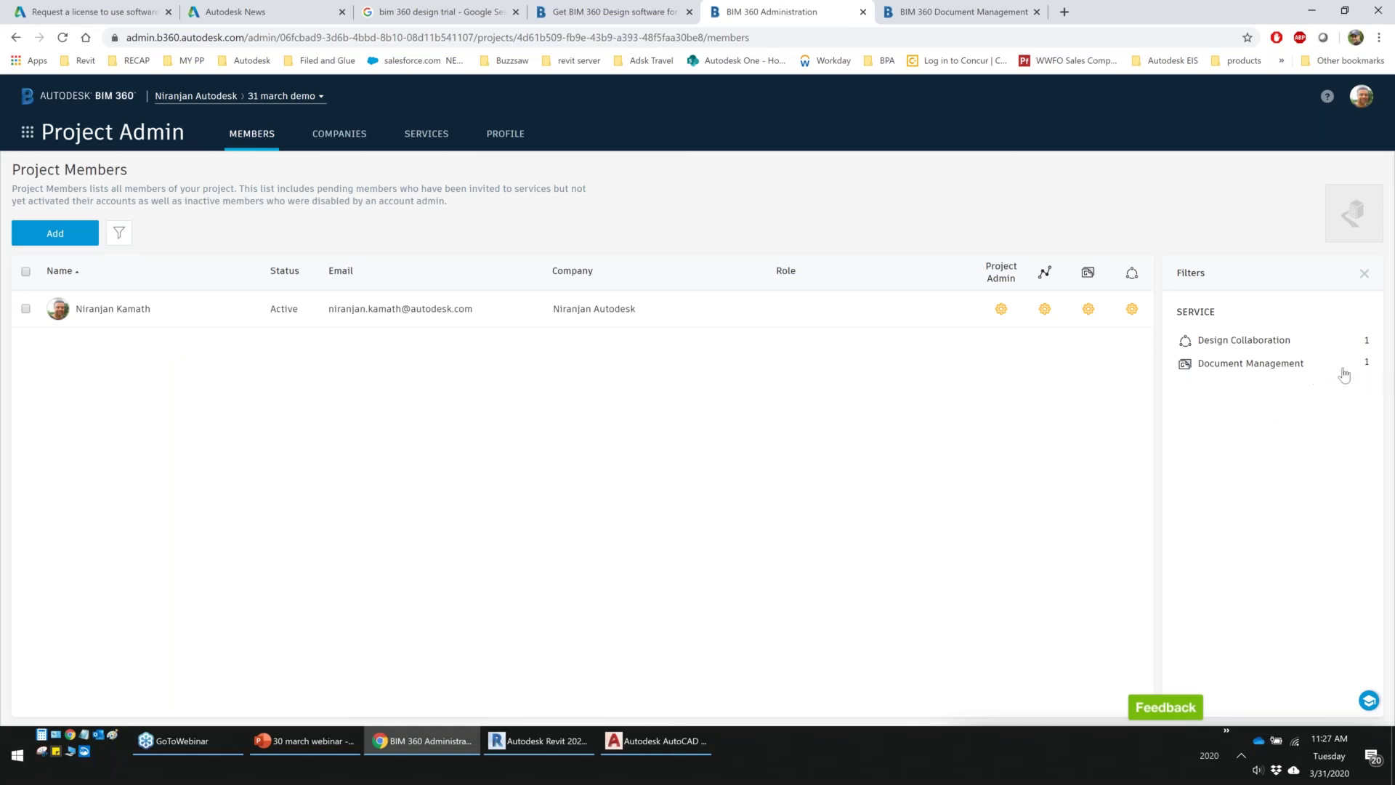
Go through Account Admin to the 31 march demo project and open its Document Management module
{"action": "left_click", "coordinate": [28, 136]}
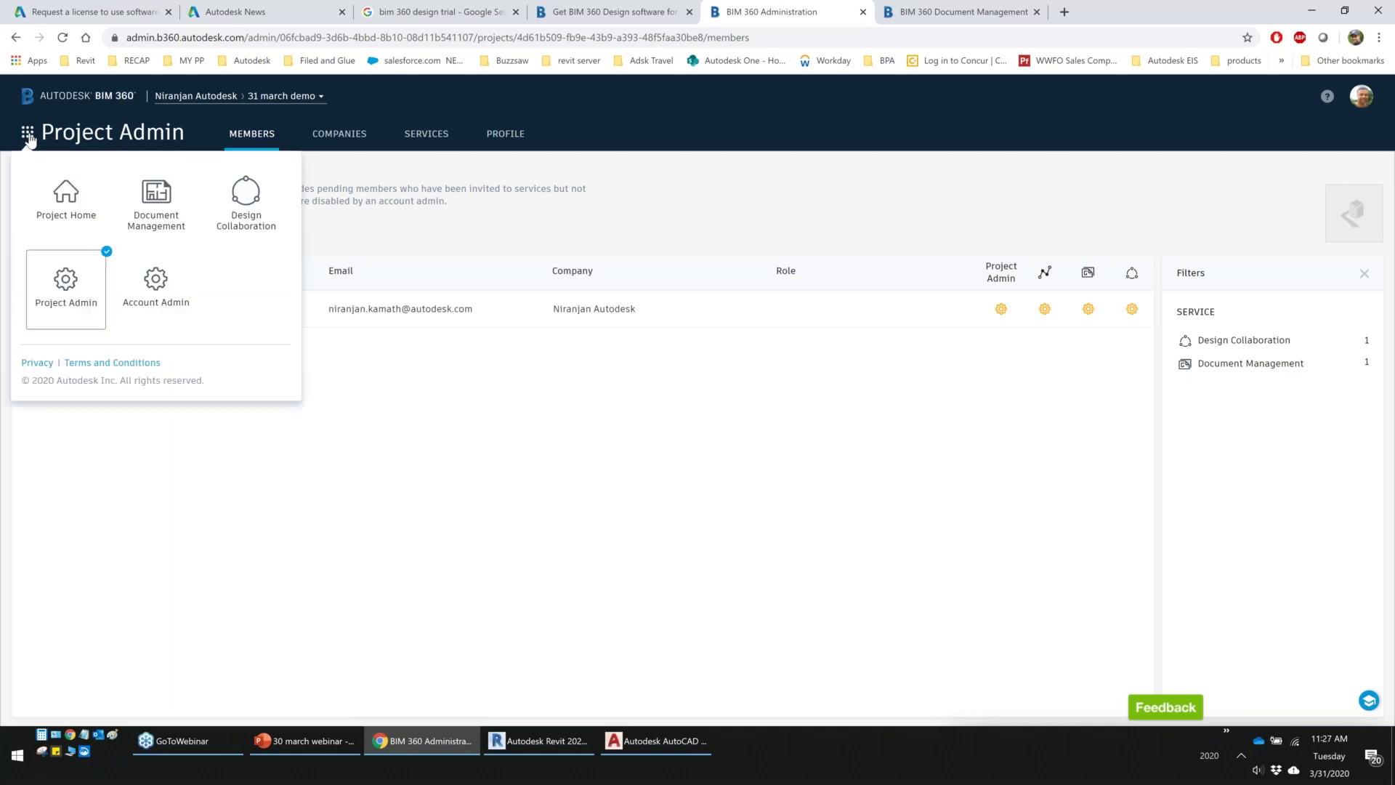
{"action": "left_click", "coordinate": [168, 296]}
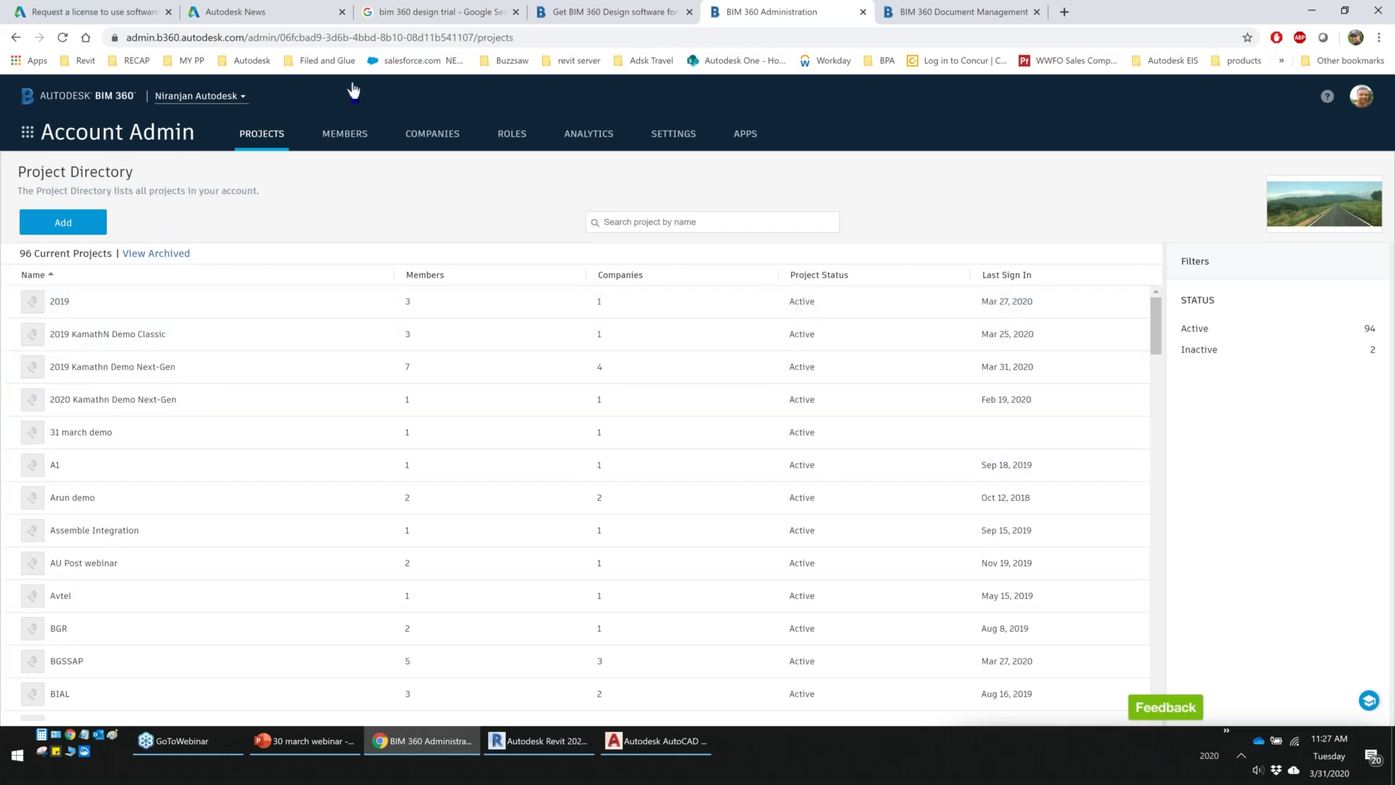
{"action": "left_click", "coordinate": [80, 432]}
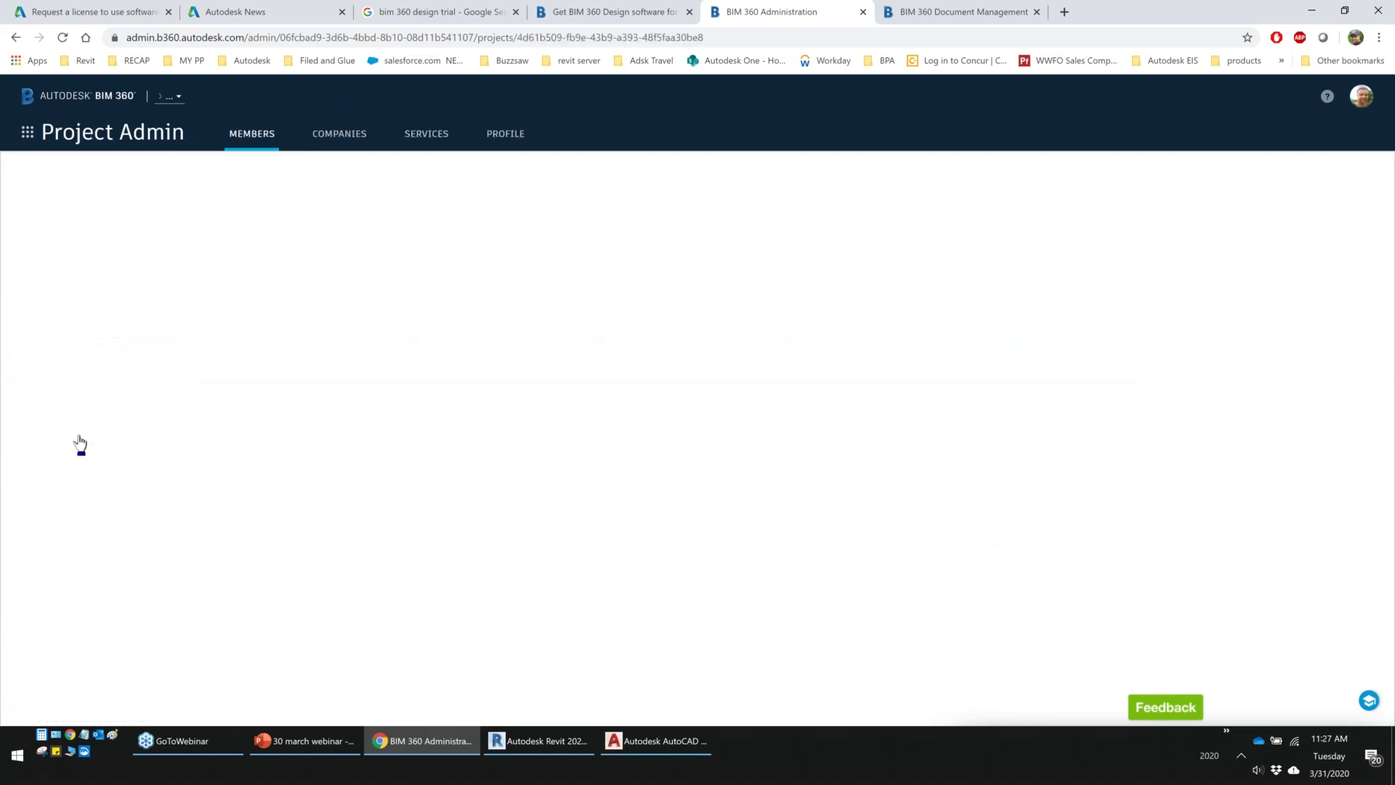
{"action": "left_click", "coordinate": [27, 132]}
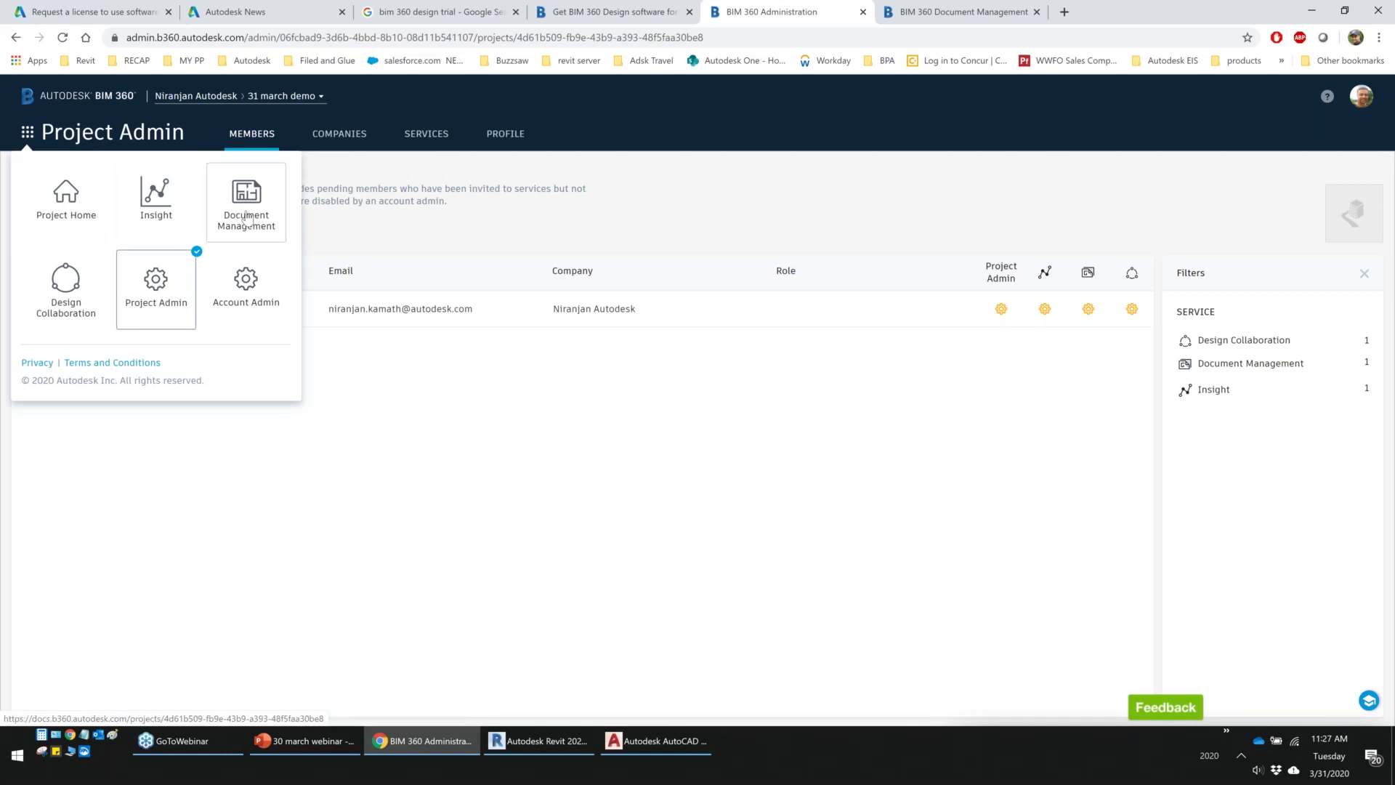
{"action": "left_click", "coordinate": [246, 218]}
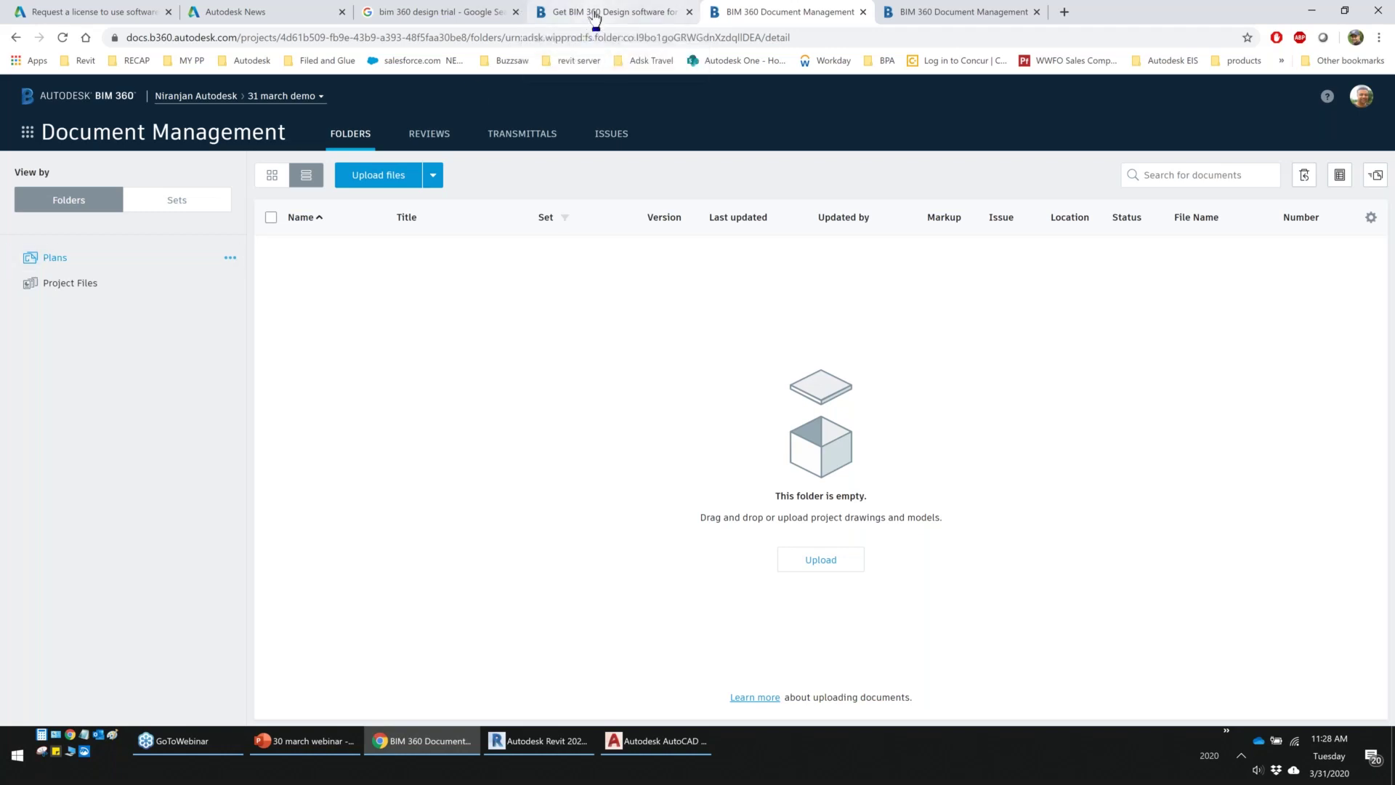
Open the project and account administration pages in new browser tabs
{"action": "left_click", "coordinate": [595, 13]}
{"action": "key", "text": "ctrl+Tab"}
{"action": "left_click", "coordinate": [26, 132]}
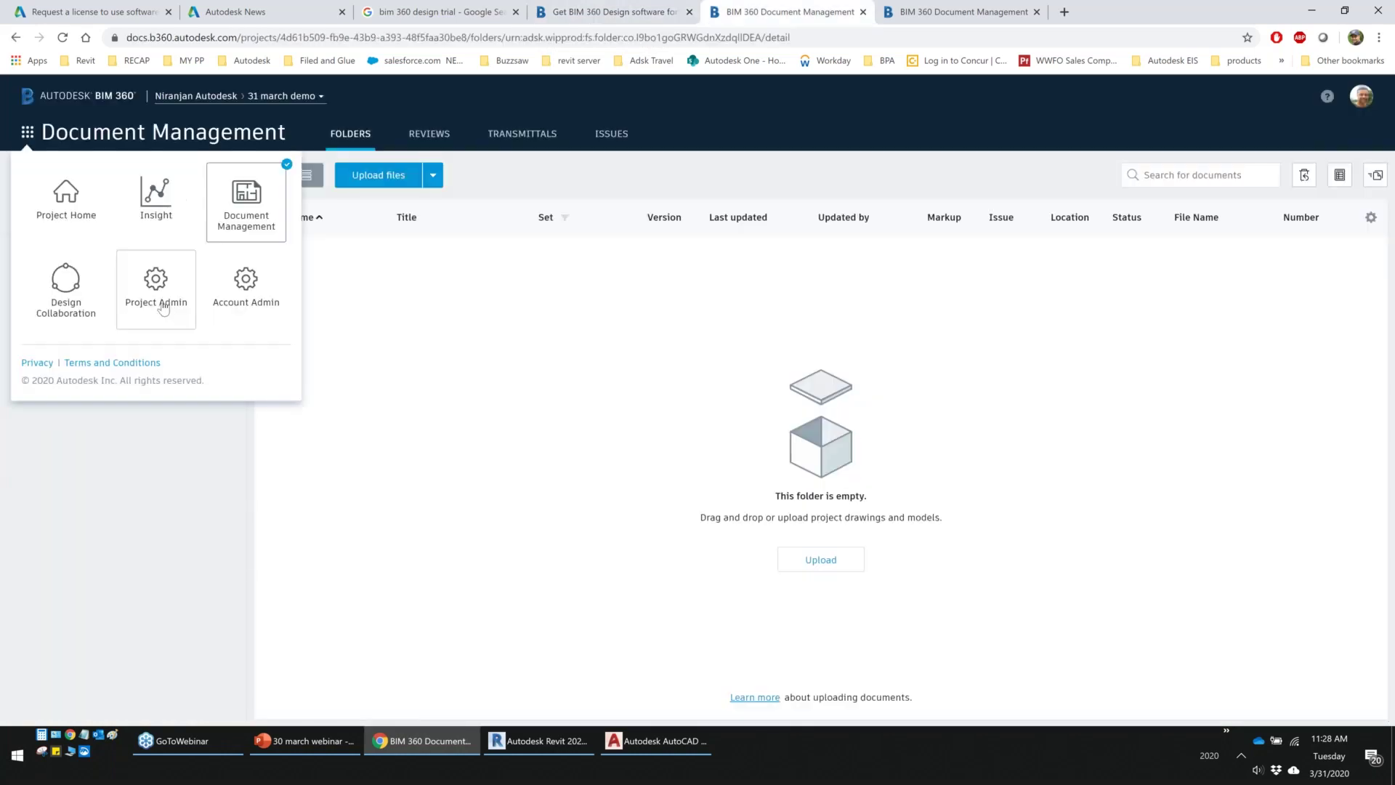
{"action": "middle_click", "coordinate": [164, 306]}
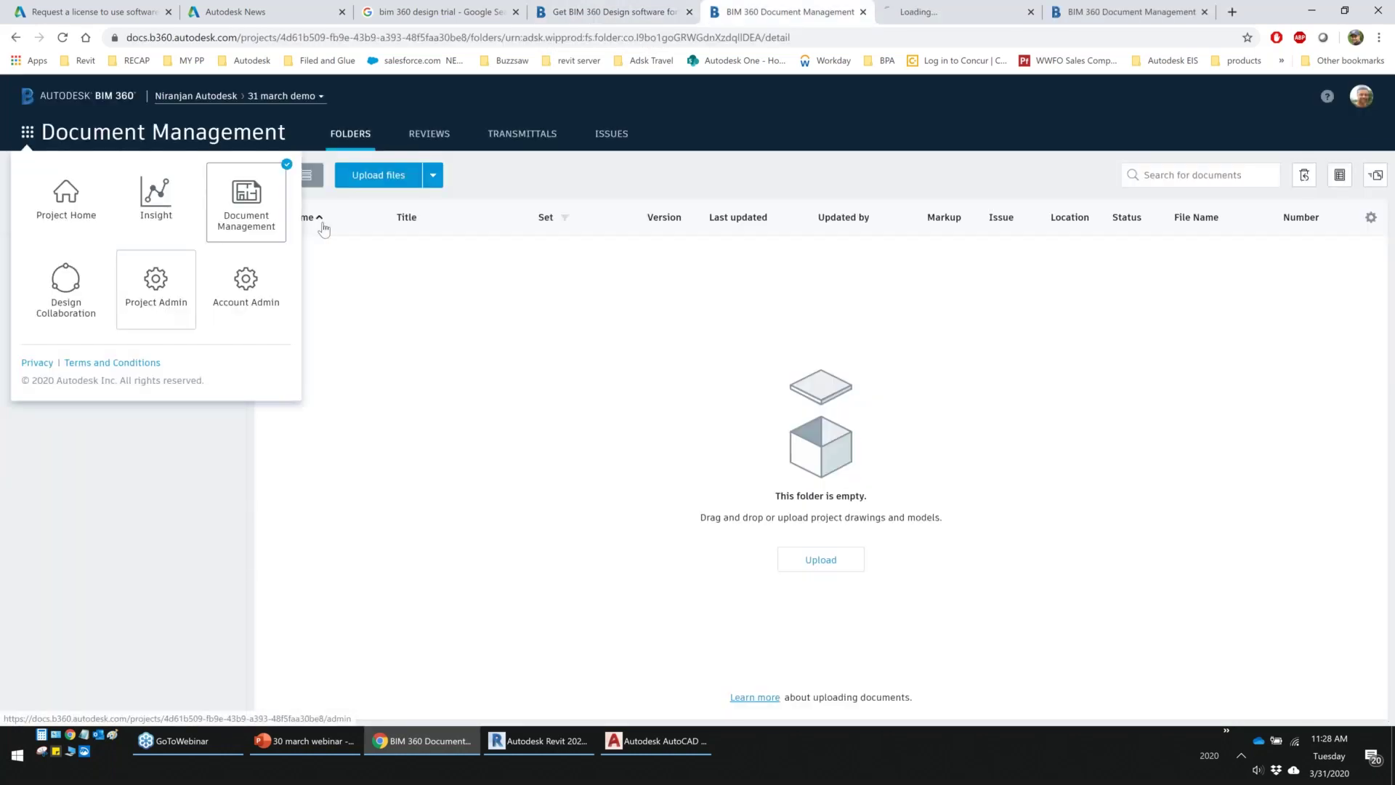
{"action": "left_click", "coordinate": [928, 12]}
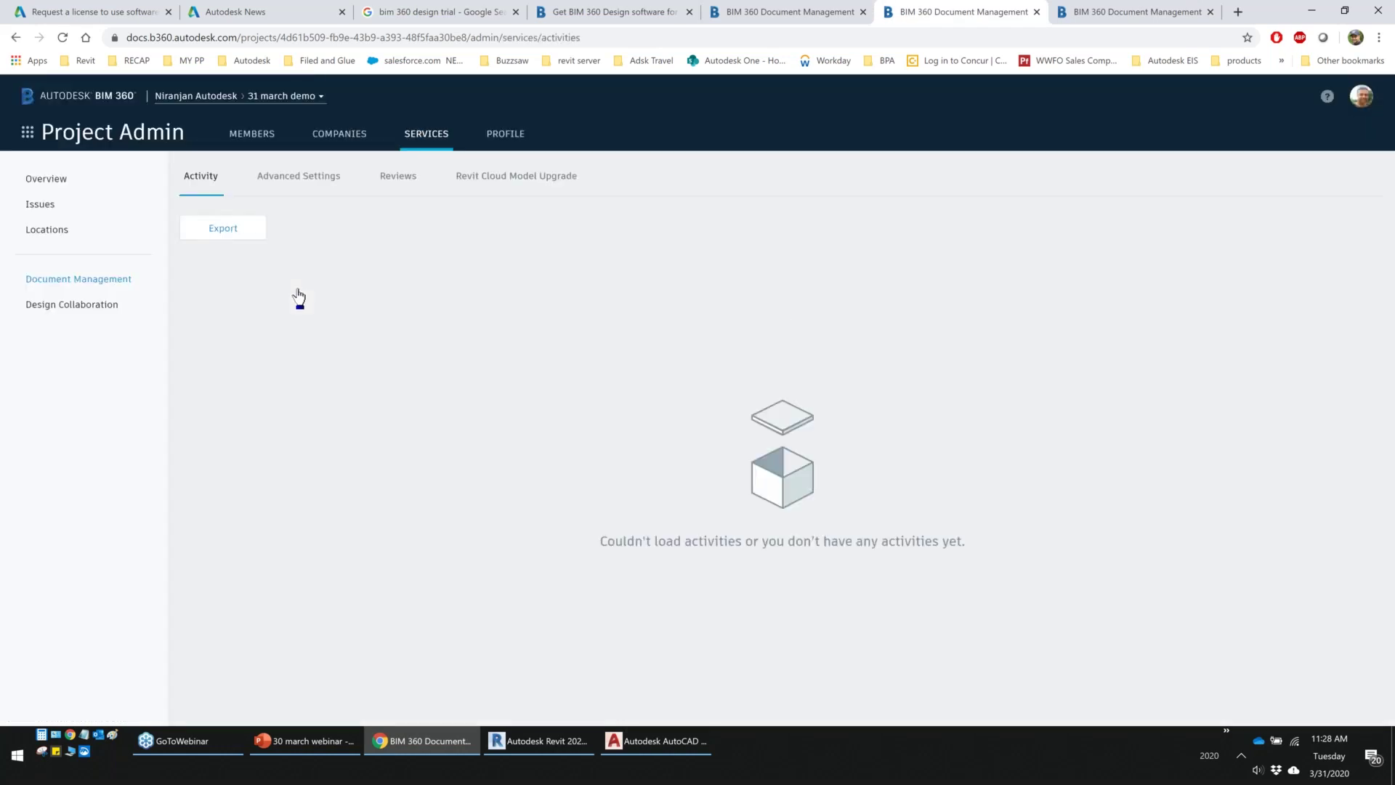
{"action": "left_click", "coordinate": [754, 14]}
{"action": "middle_click", "coordinate": [246, 285]}
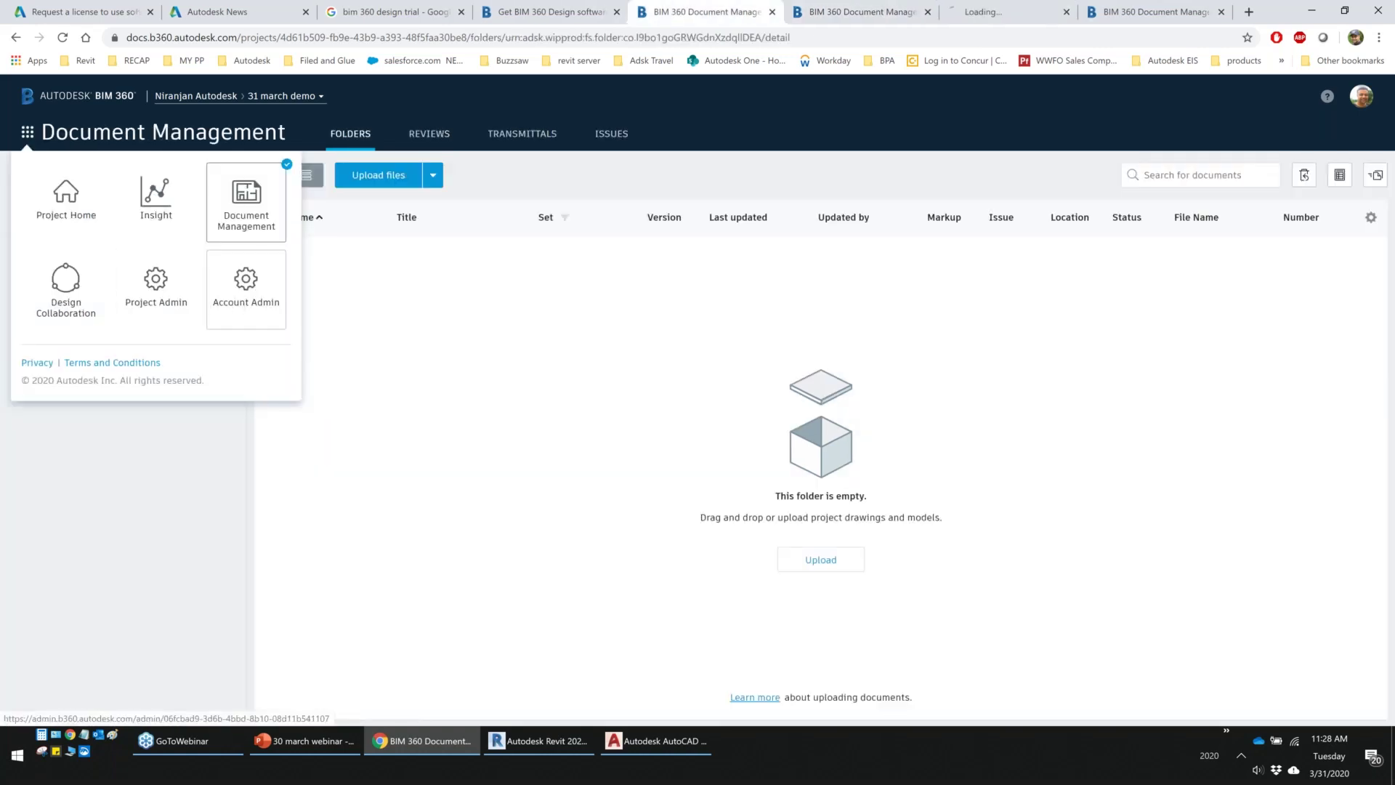
{"action": "left_click", "coordinate": [967, 12]}
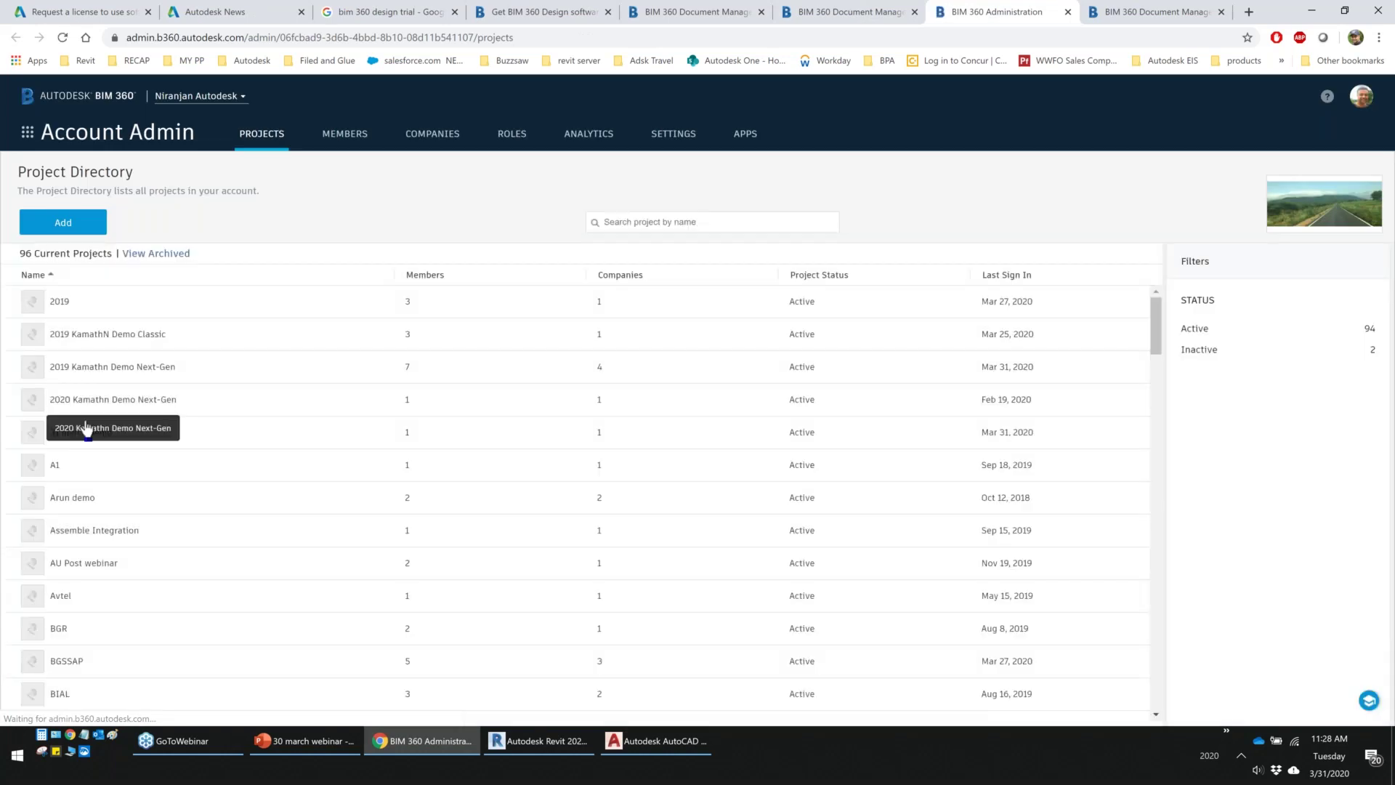
Check the 31 march demo project's Document Management admin, then return to the Folders view
{"action": "left_click", "coordinate": [81, 432]}
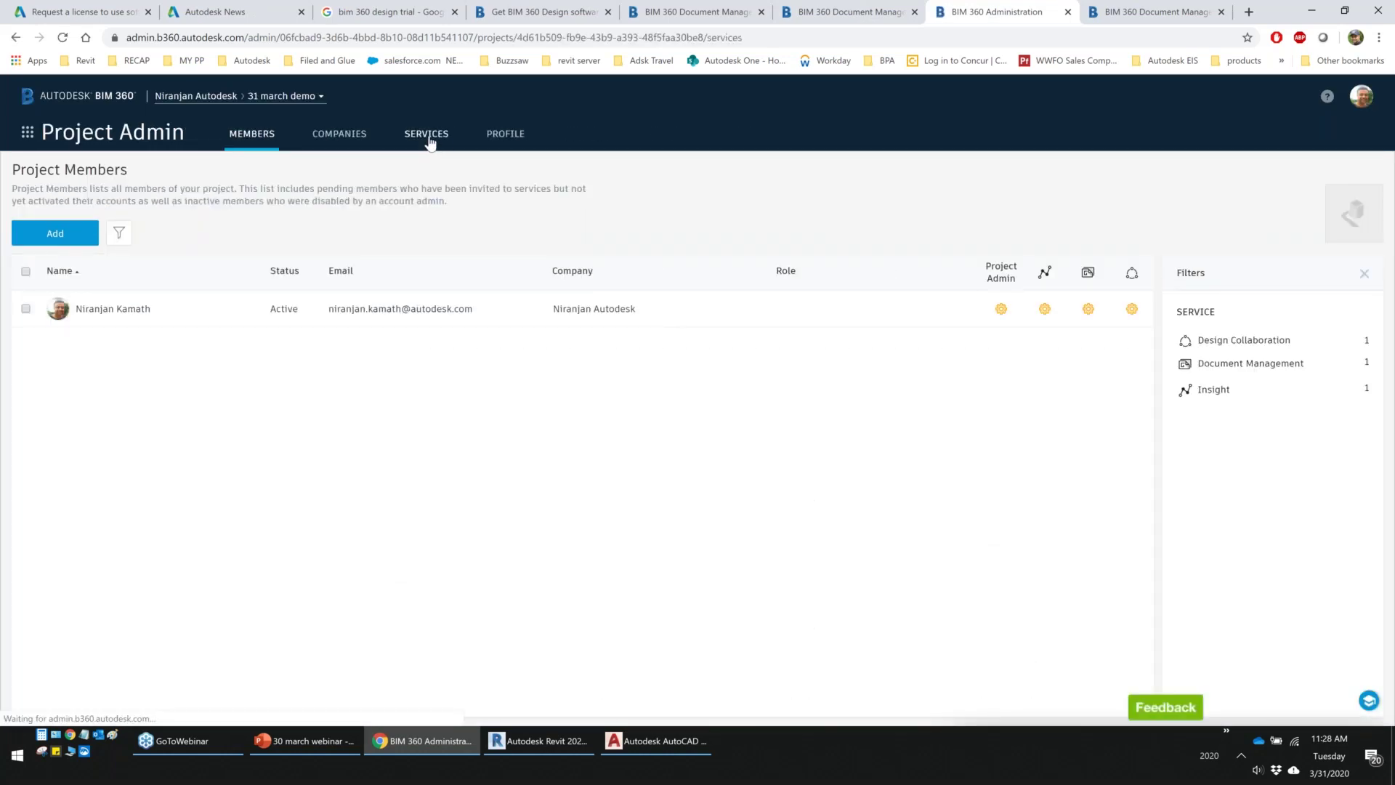
{"action": "left_click", "coordinate": [428, 139]}
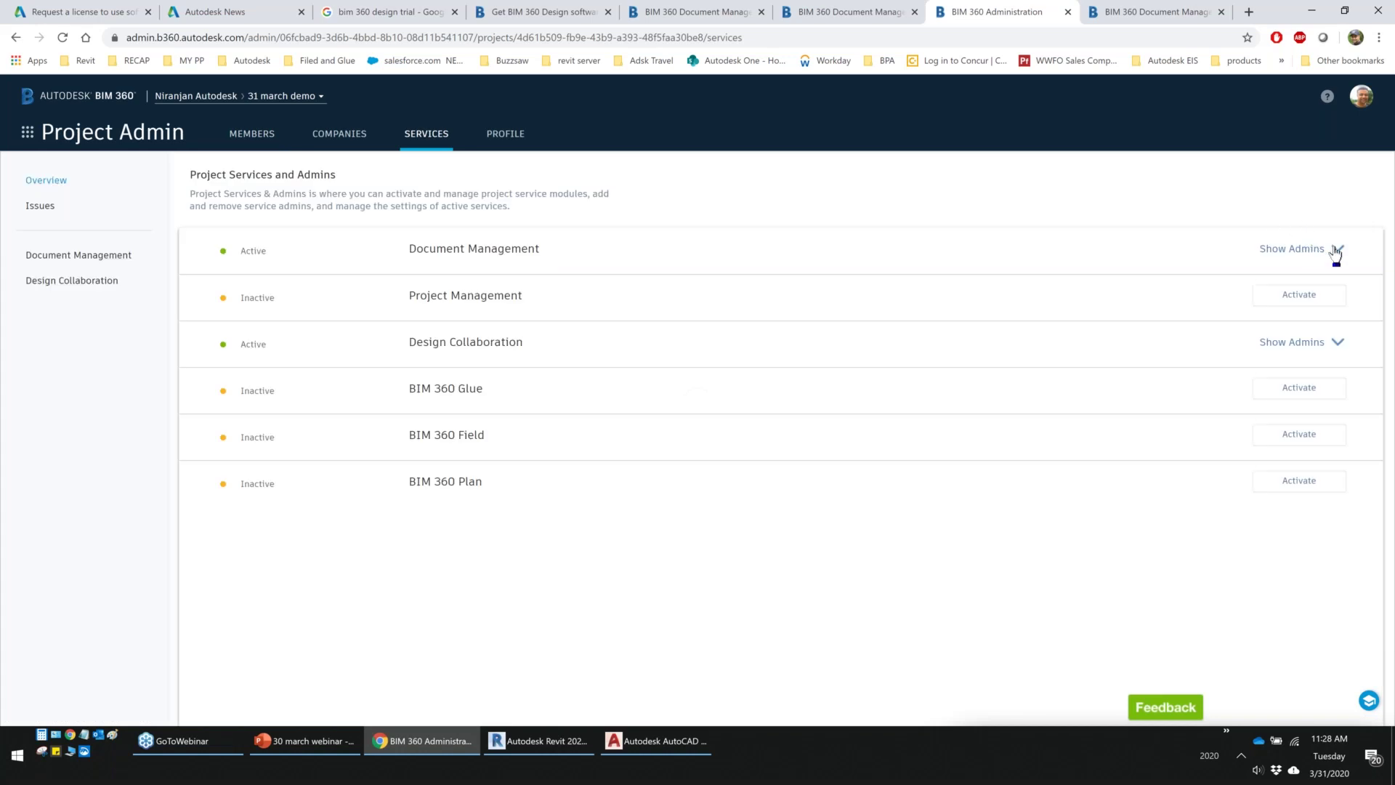
{"action": "left_click", "coordinate": [1336, 251]}
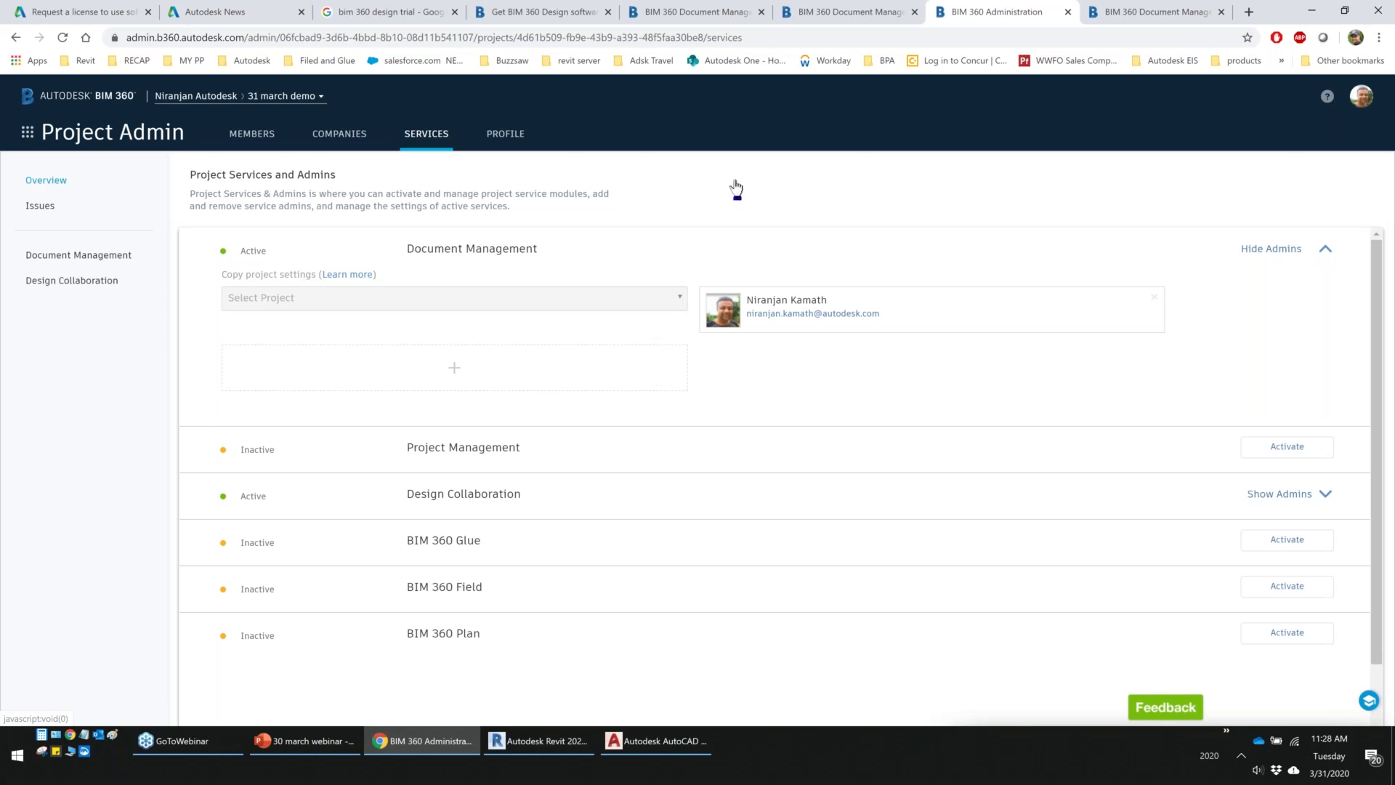
{"action": "left_click", "coordinate": [823, 12]}
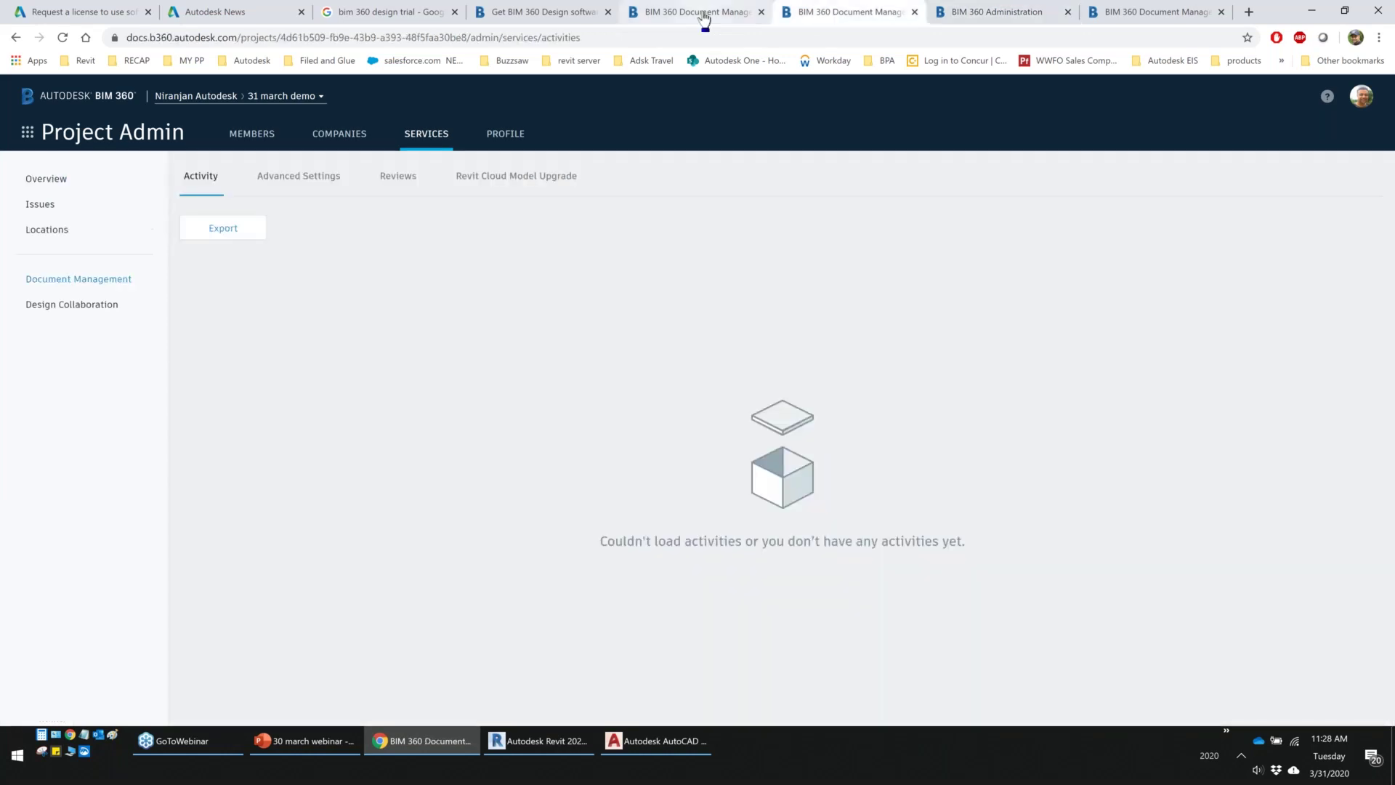
{"action": "left_click", "coordinate": [703, 18]}
{"action": "left_click", "coordinate": [166, 495]}
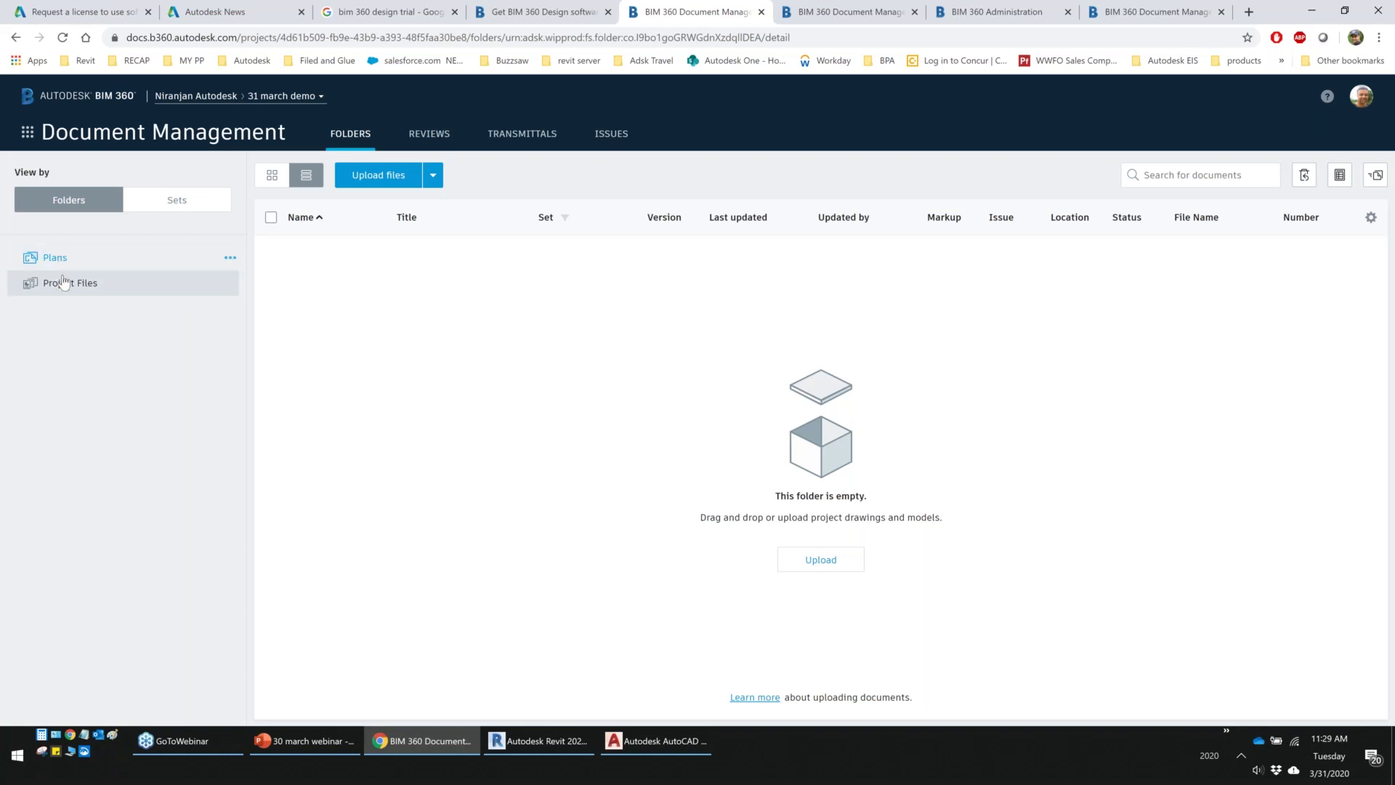
Create an Arch subfolder under Plans and an Interior subfolder inside Arch
{"action": "left_click", "coordinate": [230, 259]}
{"action": "left_click", "coordinate": [211, 281]}
{"action": "type", "text": "Arch"}
{"action": "key", "text": "Return"}
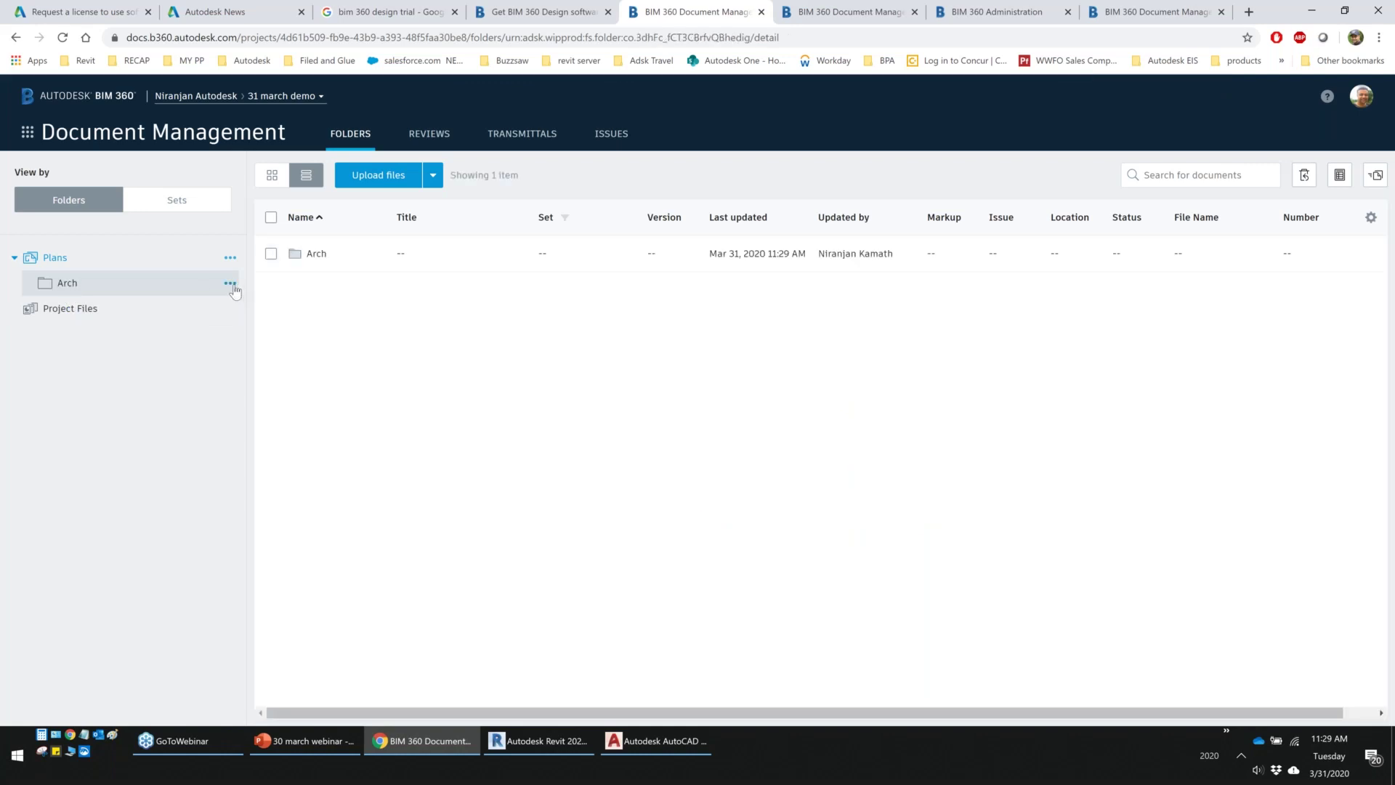
{"action": "left_click", "coordinate": [230, 284]}
{"action": "left_click", "coordinate": [211, 304]}
{"action": "type", "text": "Interior"}
{"action": "key", "text": "Return"}
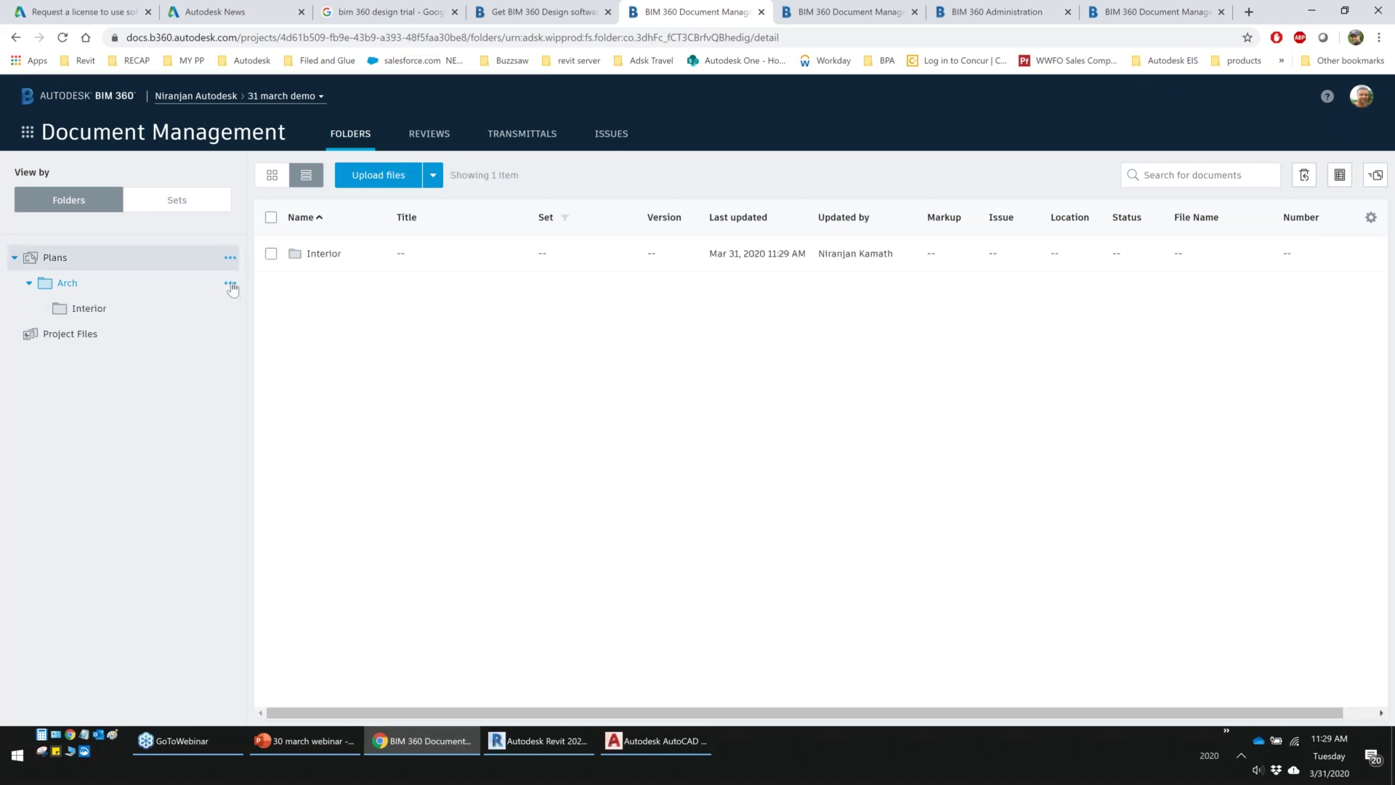
Open the Arch folder's permissions and start adding a member
{"action": "left_click", "coordinate": [231, 285]}
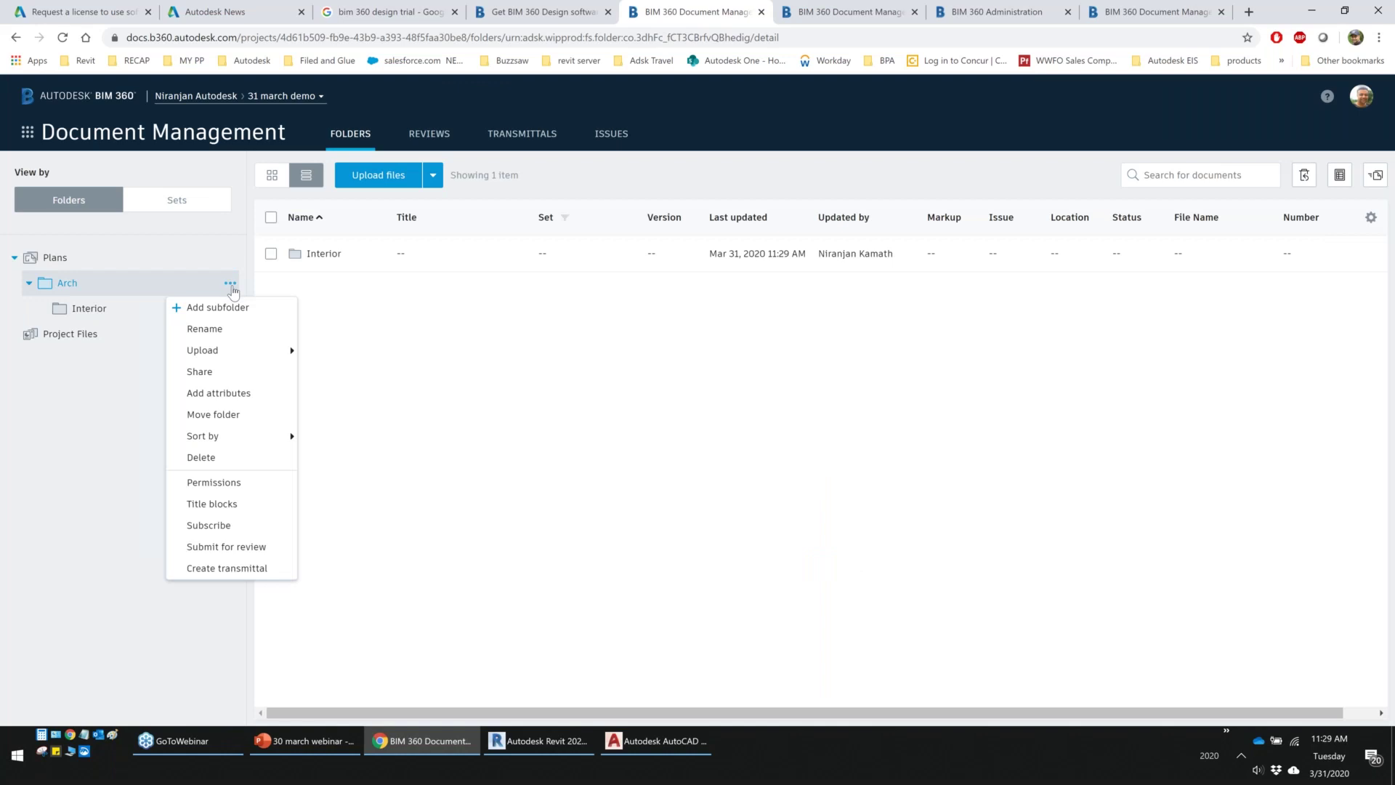
{"action": "left_click", "coordinate": [201, 484]}
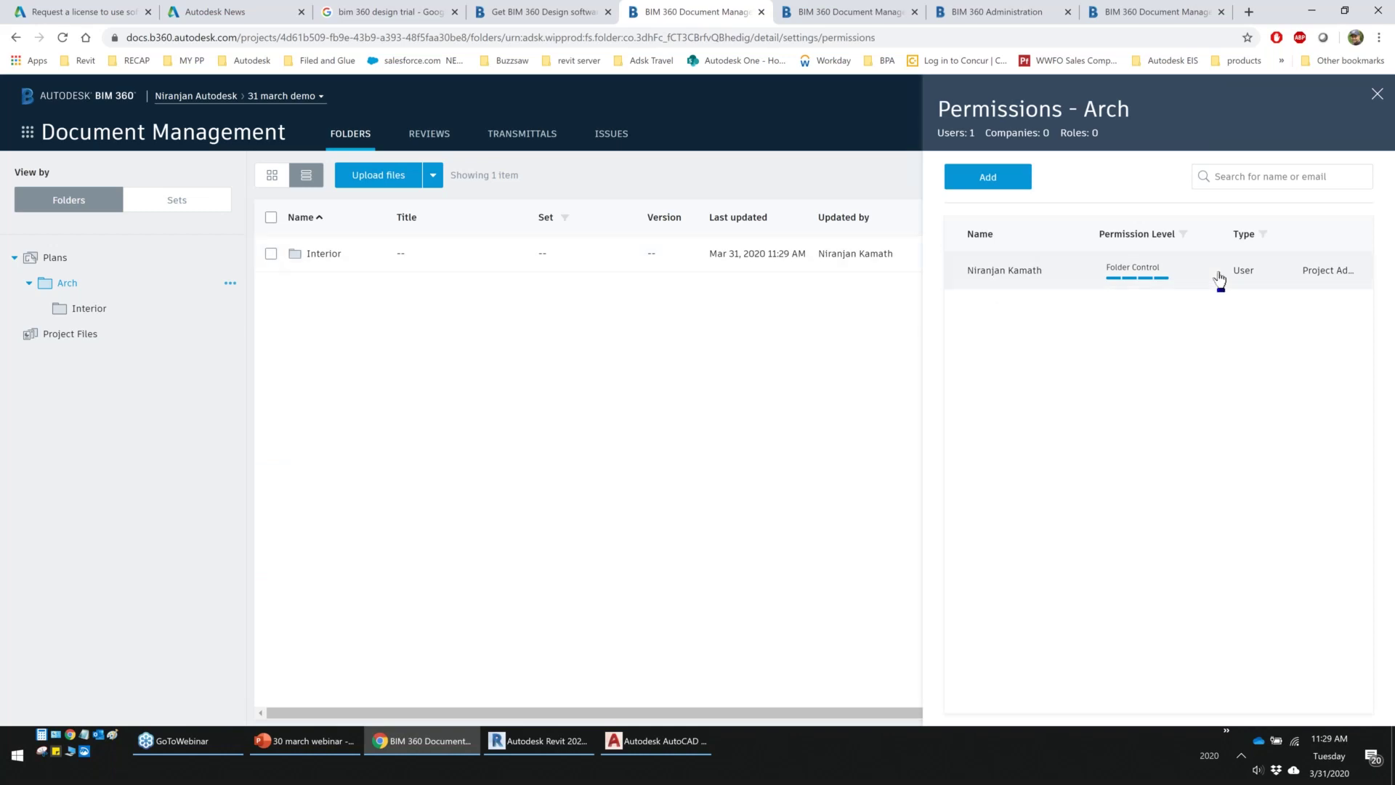
{"action": "left_click", "coordinate": [988, 177]}
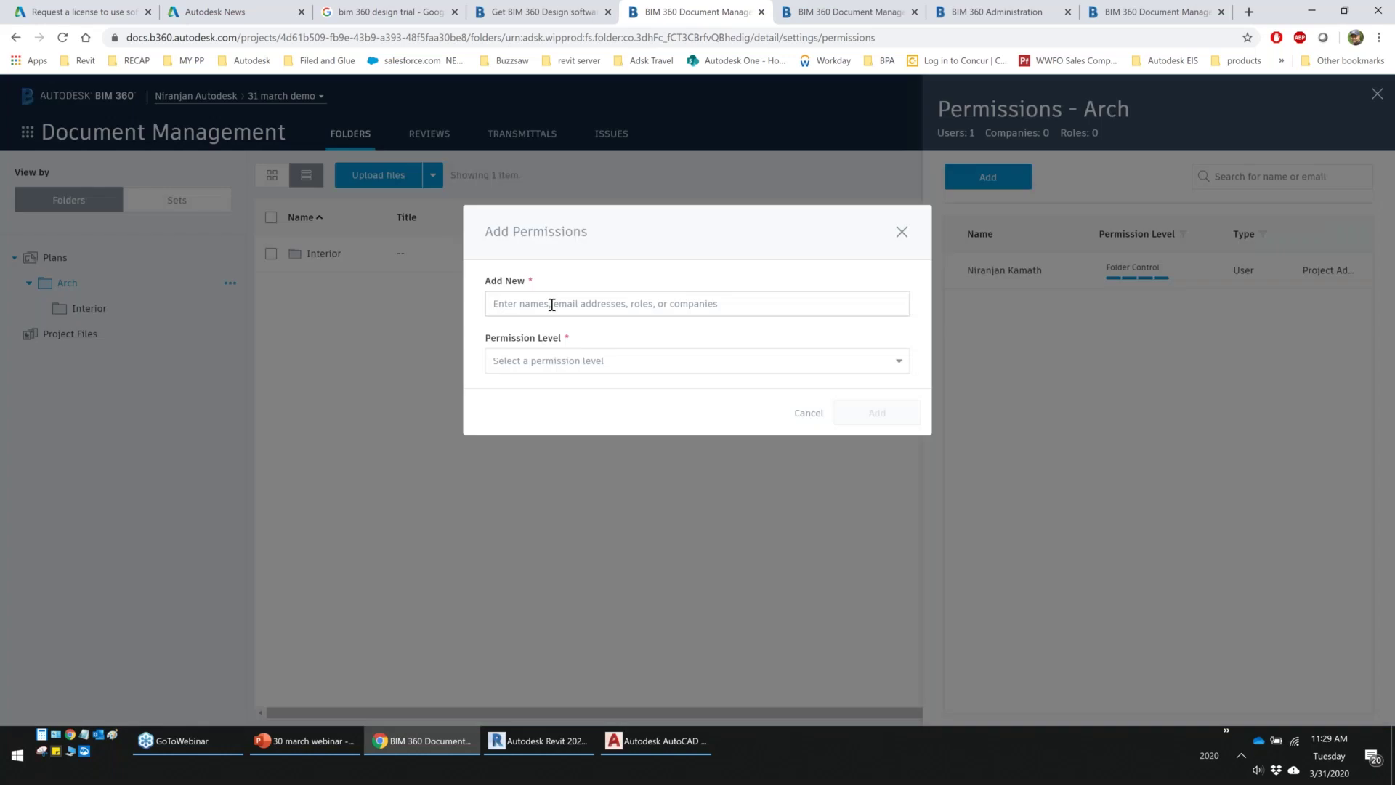
Enter the new member's e-mail in Arch's Add Permissions and open the Permission Level list
{"action": "left_click", "coordinate": [550, 304]}
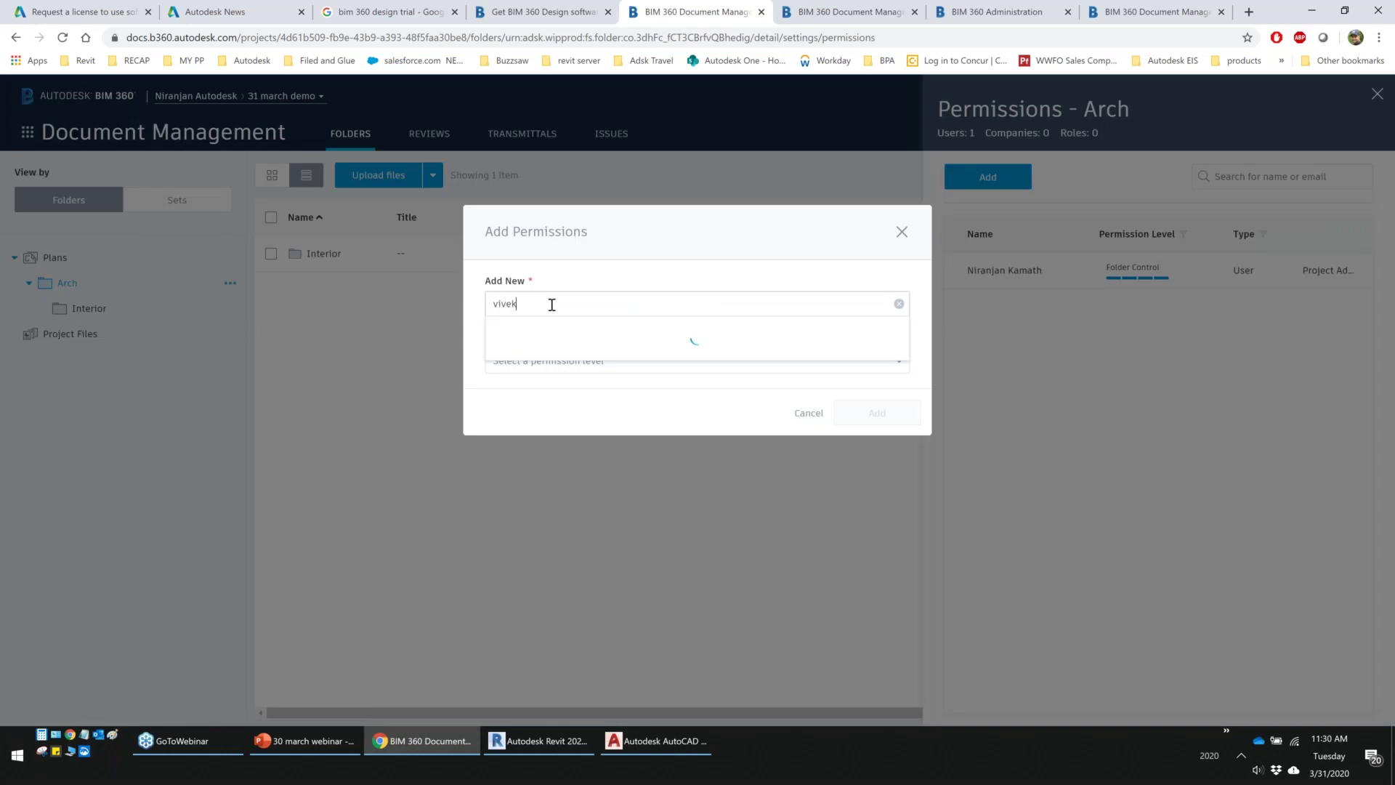
{"action": "left_click", "coordinate": [600, 340]}
{"action": "left_click", "coordinate": [527, 363]}
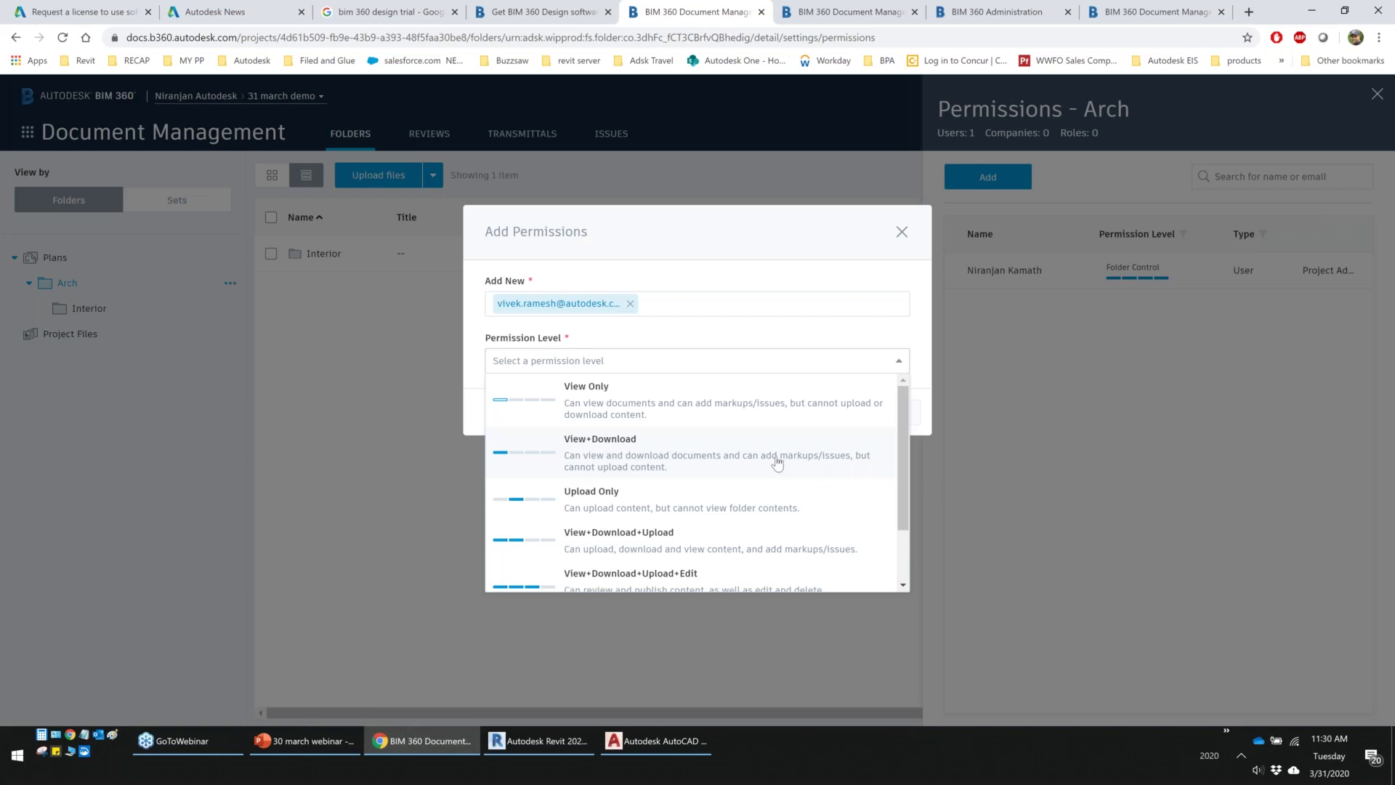
Grant the new member Folder Control on Arch, then review the Plans folder's permissions
{"action": "scroll", "coordinate": [603, 440], "scroll_direction": "down", "scroll_amount": 2}
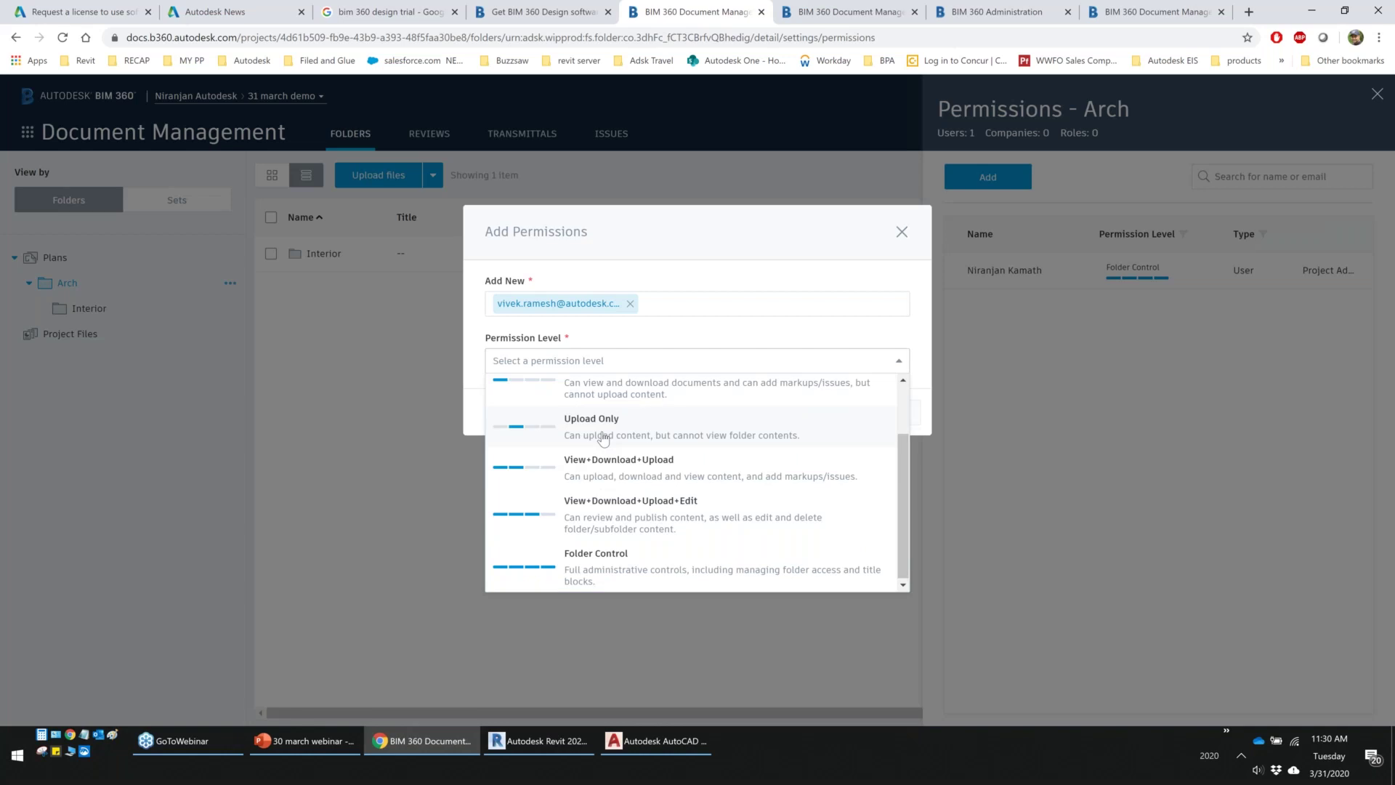
{"action": "scroll", "coordinate": [601, 442], "scroll_direction": "up", "scroll_amount": 2}
{"action": "scroll", "coordinate": [585, 461], "scroll_direction": "down", "scroll_amount": 2}
{"action": "scroll", "coordinate": [616, 456], "scroll_direction": "up", "scroll_amount": 2}
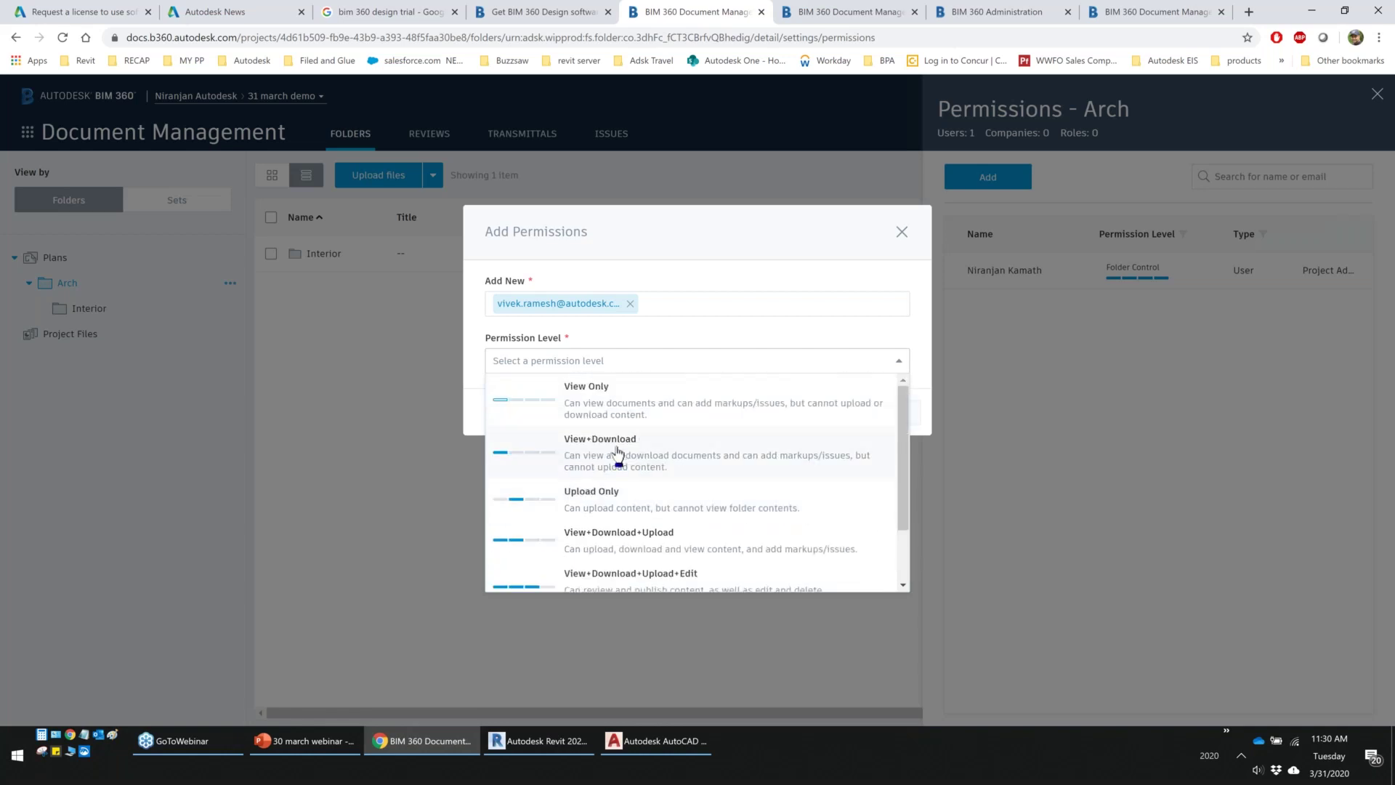
{"action": "scroll", "coordinate": [598, 458], "scroll_direction": "down", "scroll_amount": 1}
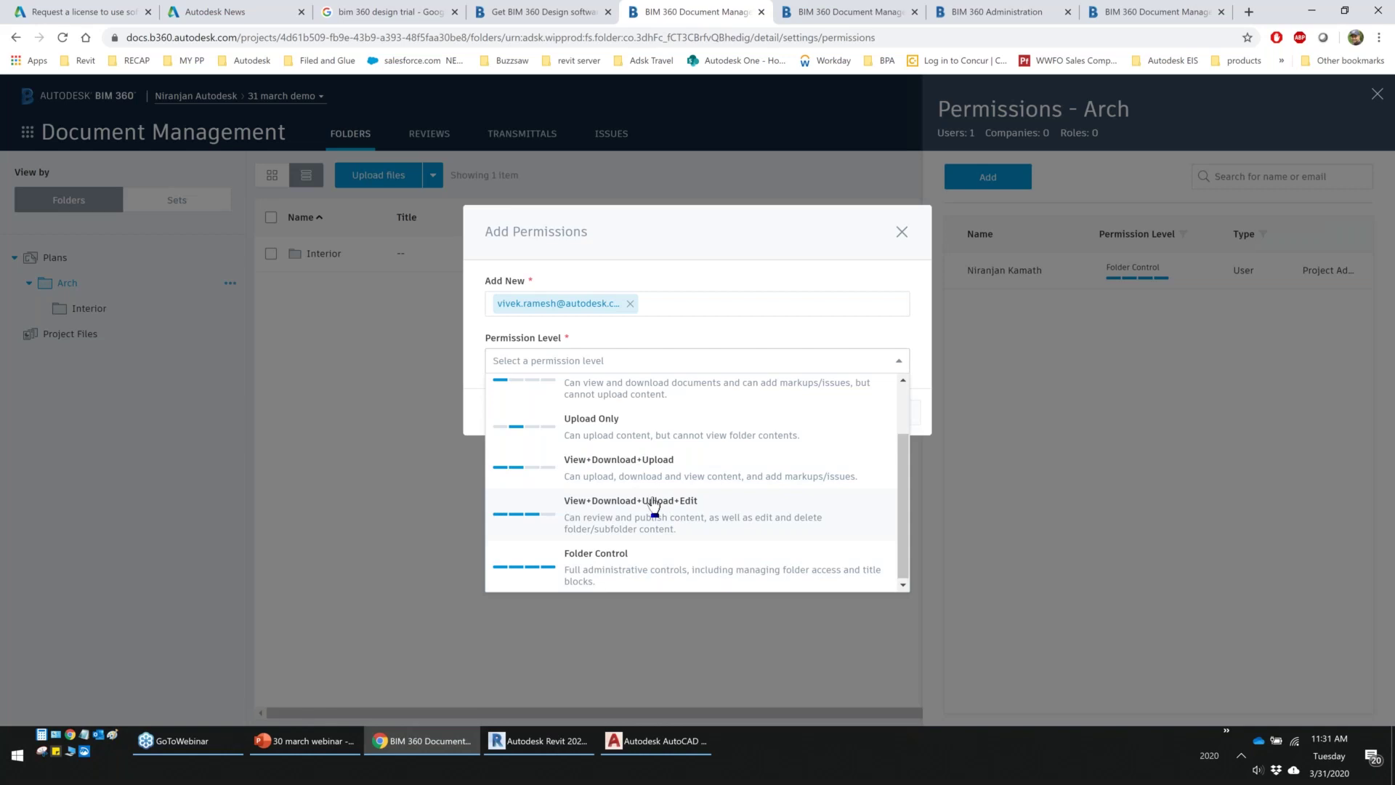
{"action": "left_click", "coordinate": [624, 559]}
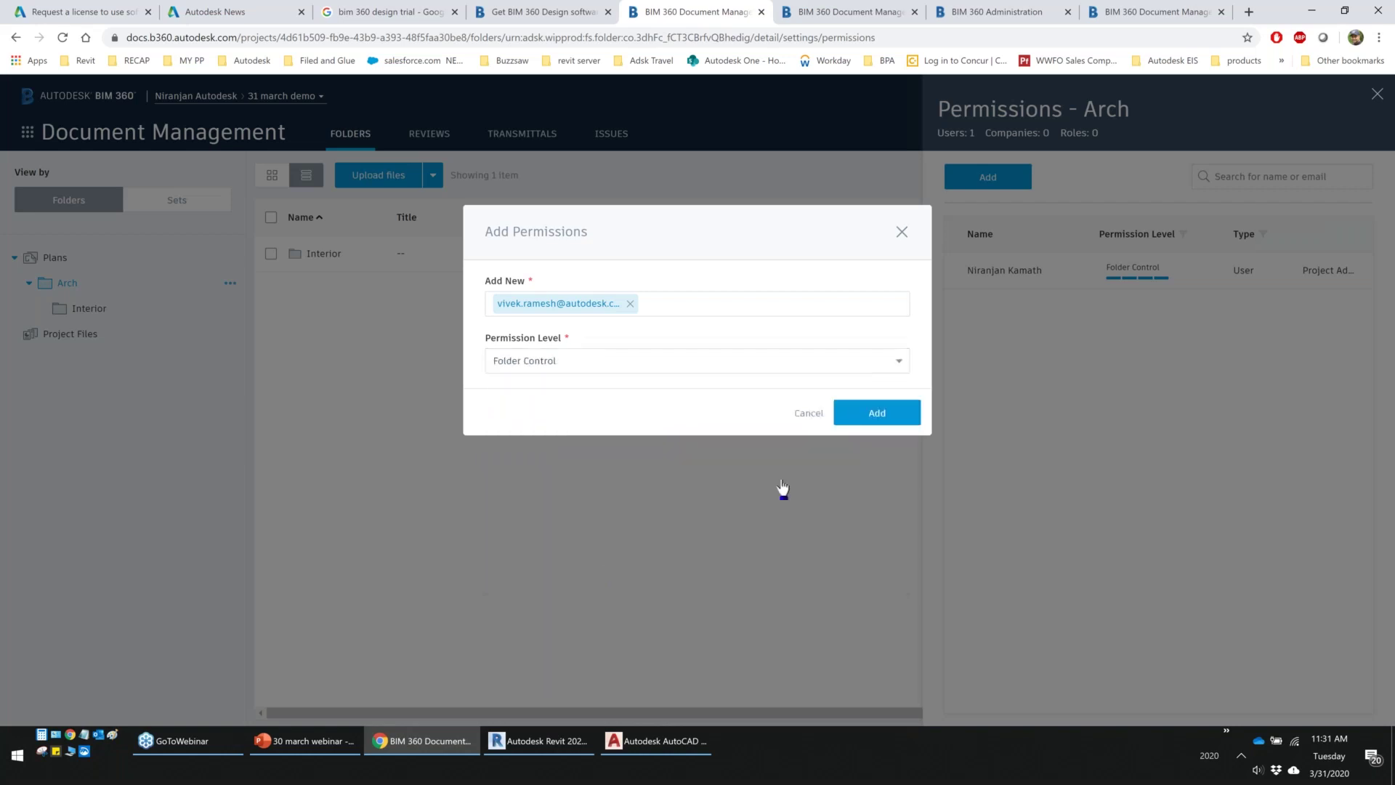
{"action": "left_click", "coordinate": [874, 414]}
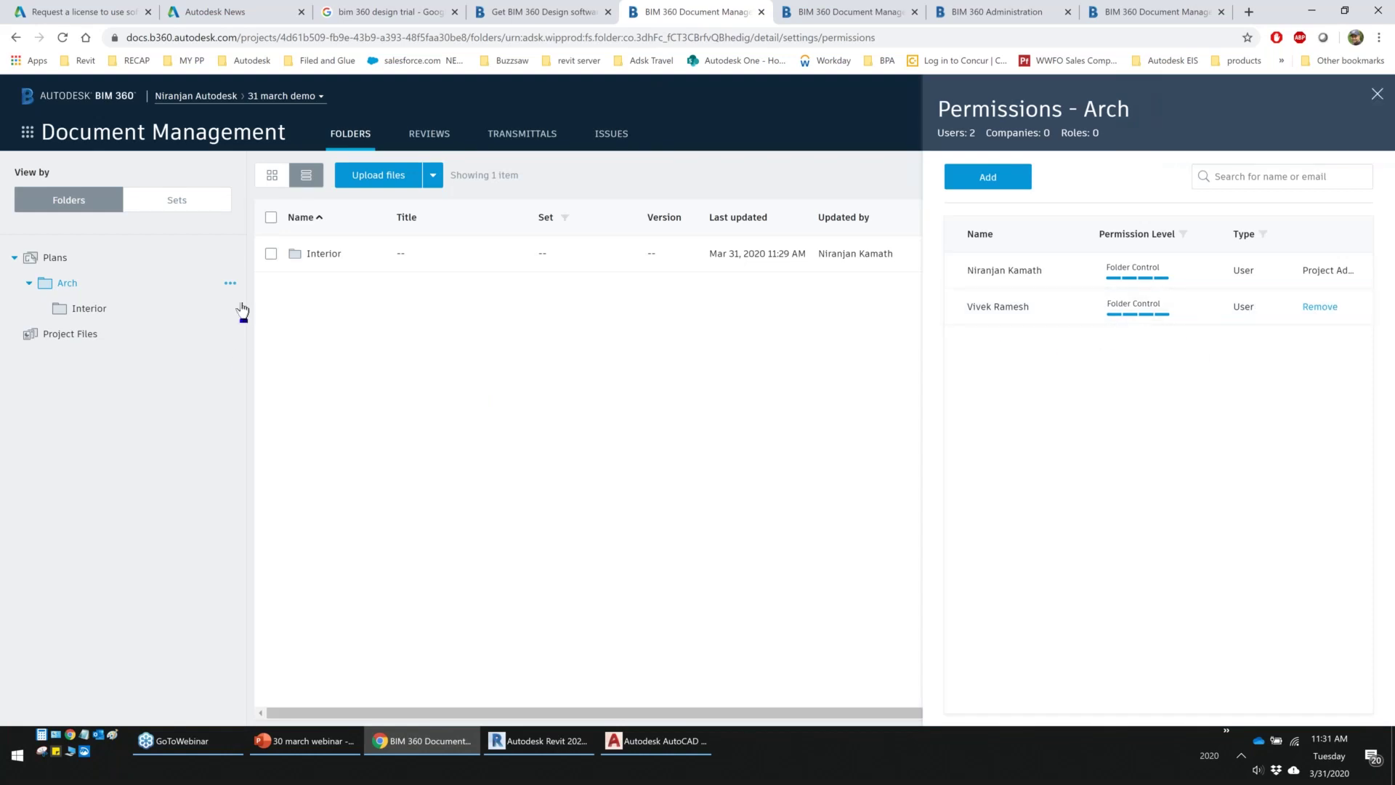
{"action": "left_click", "coordinate": [90, 267]}
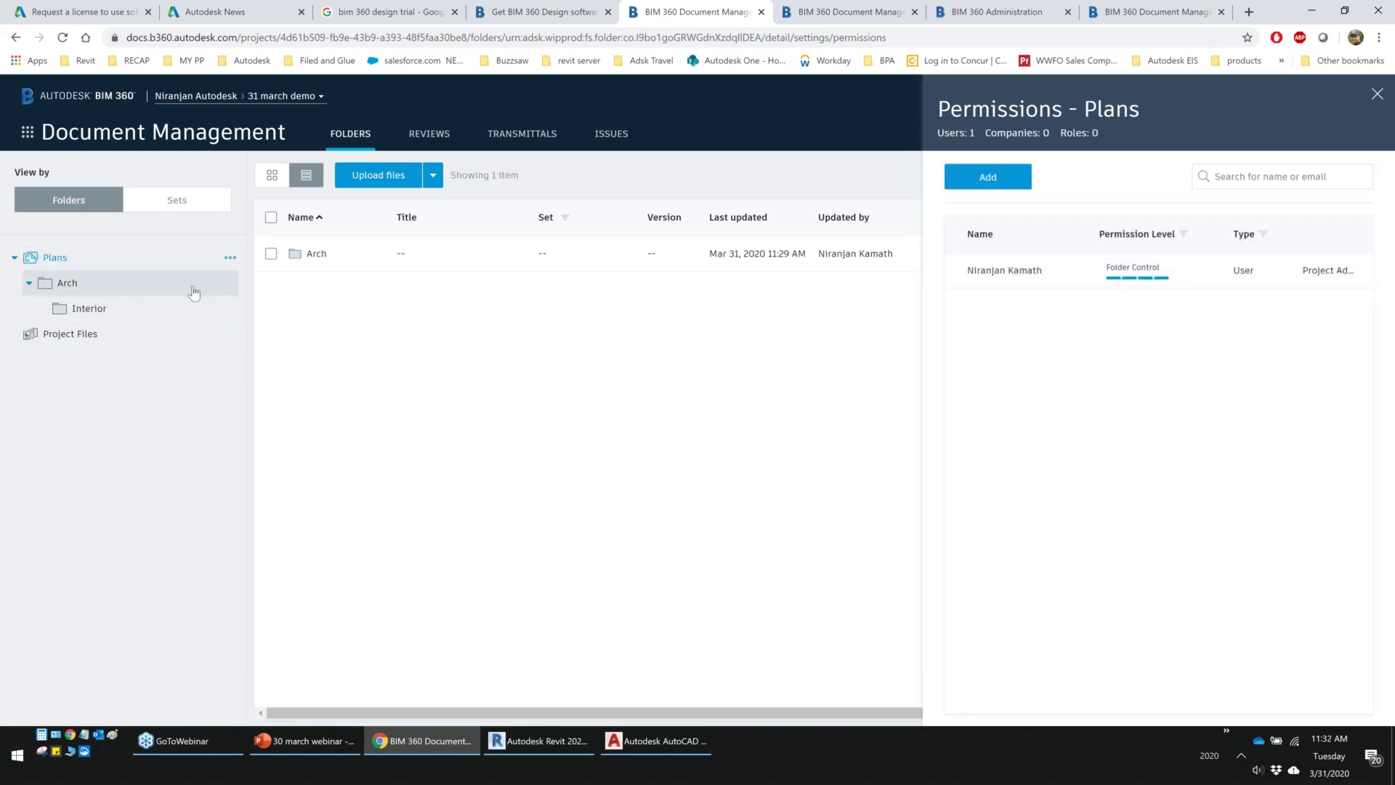
Check the Arch and Interior permissions, then create a 'cost' subfolder in Project Files
{"action": "left_click", "coordinate": [162, 290]}
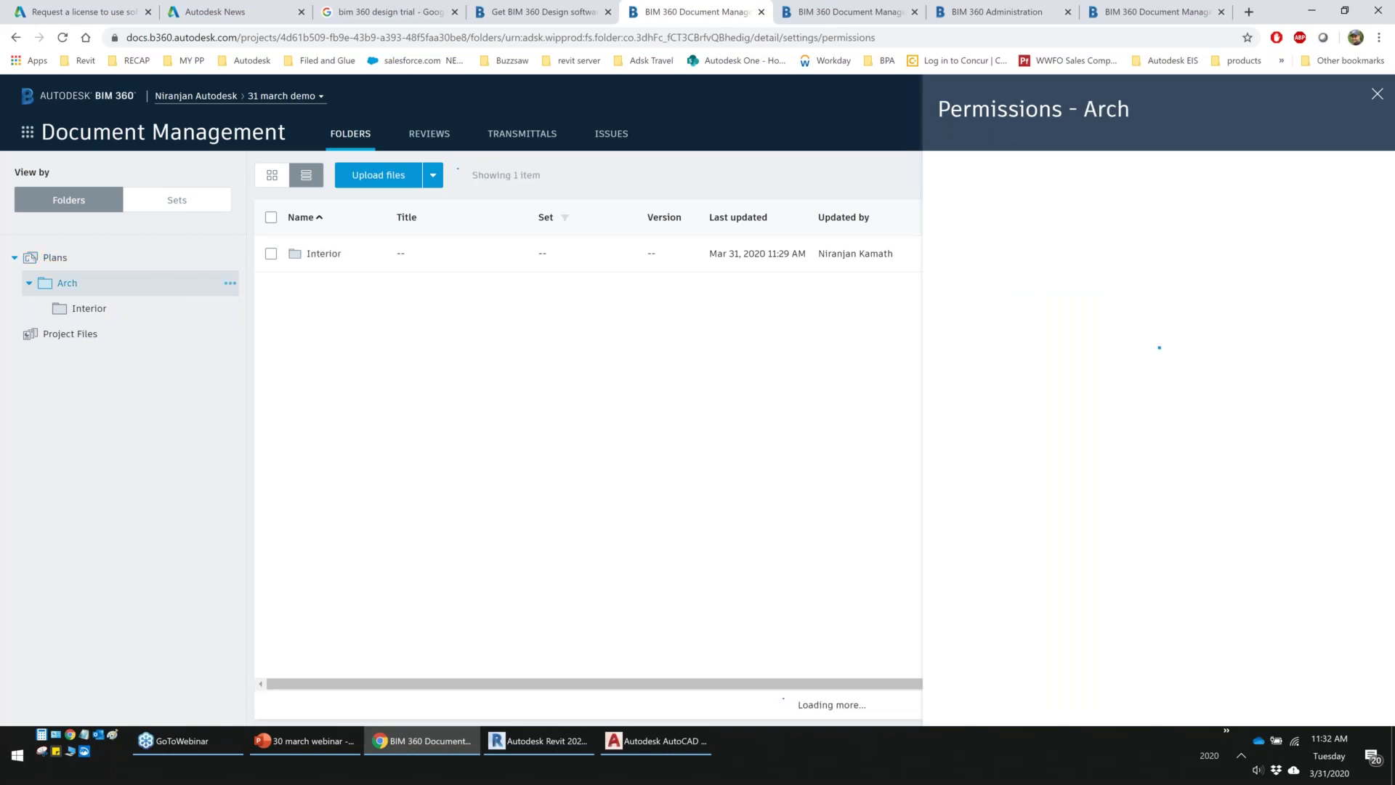
{"action": "left_click", "coordinate": [109, 308]}
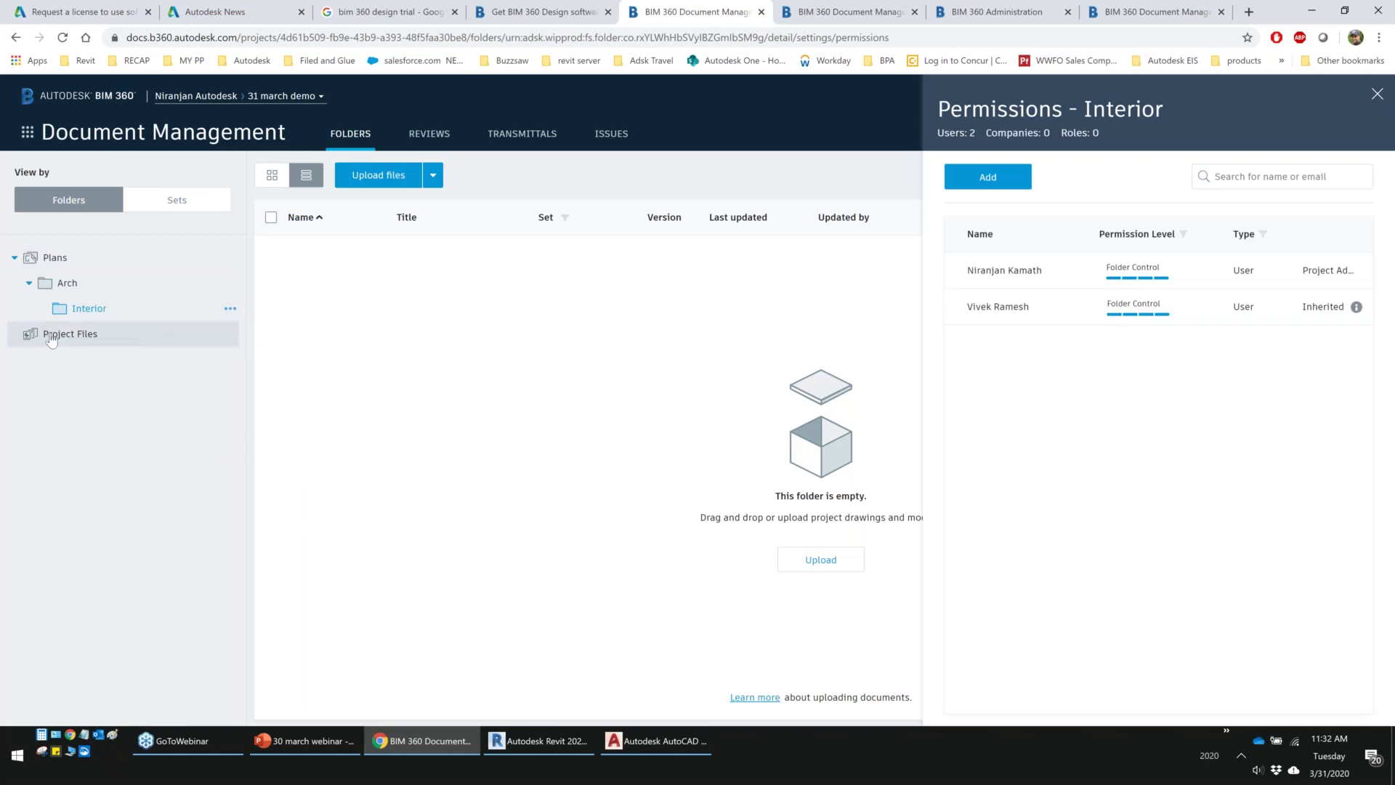
{"action": "left_click", "coordinate": [227, 336]}
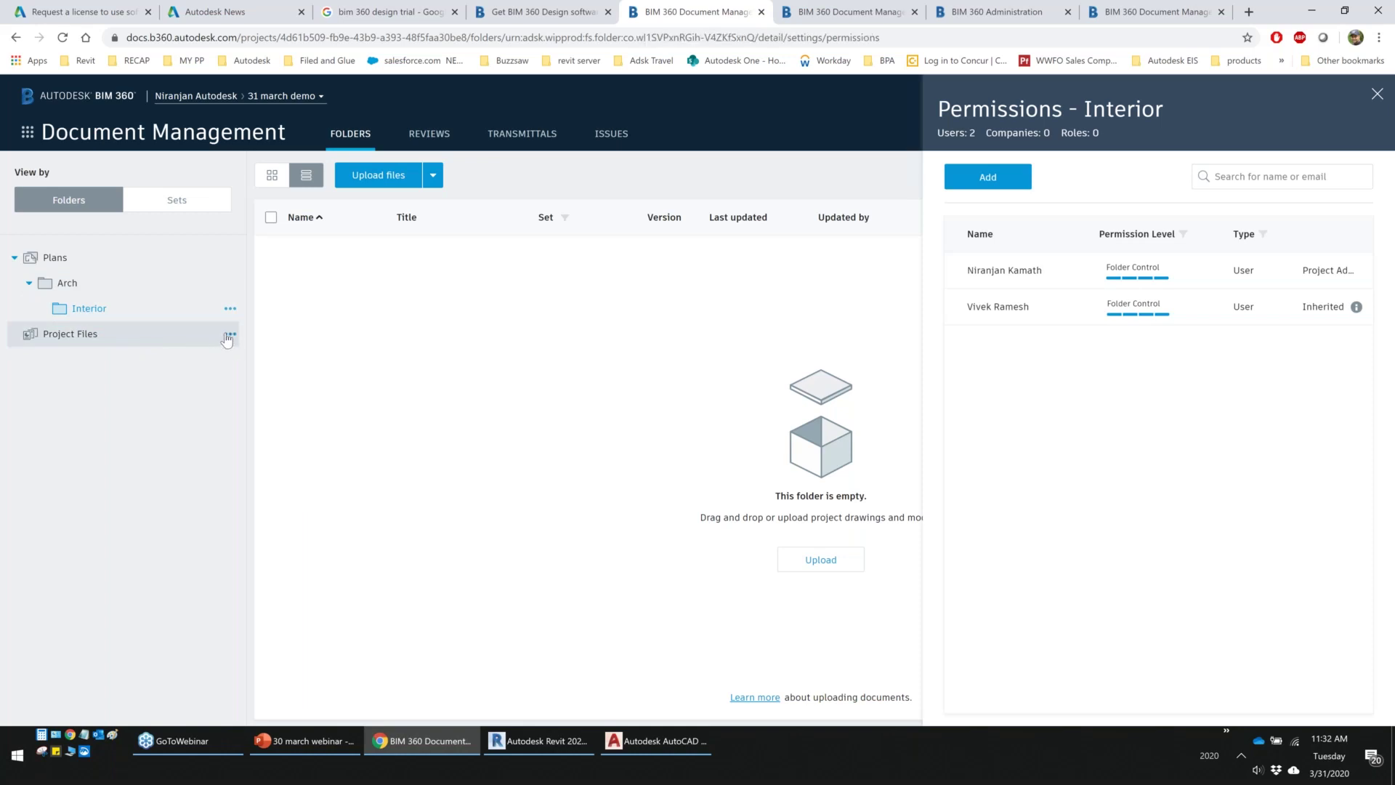
{"action": "left_click", "coordinate": [228, 335]}
{"action": "left_click", "coordinate": [181, 358]}
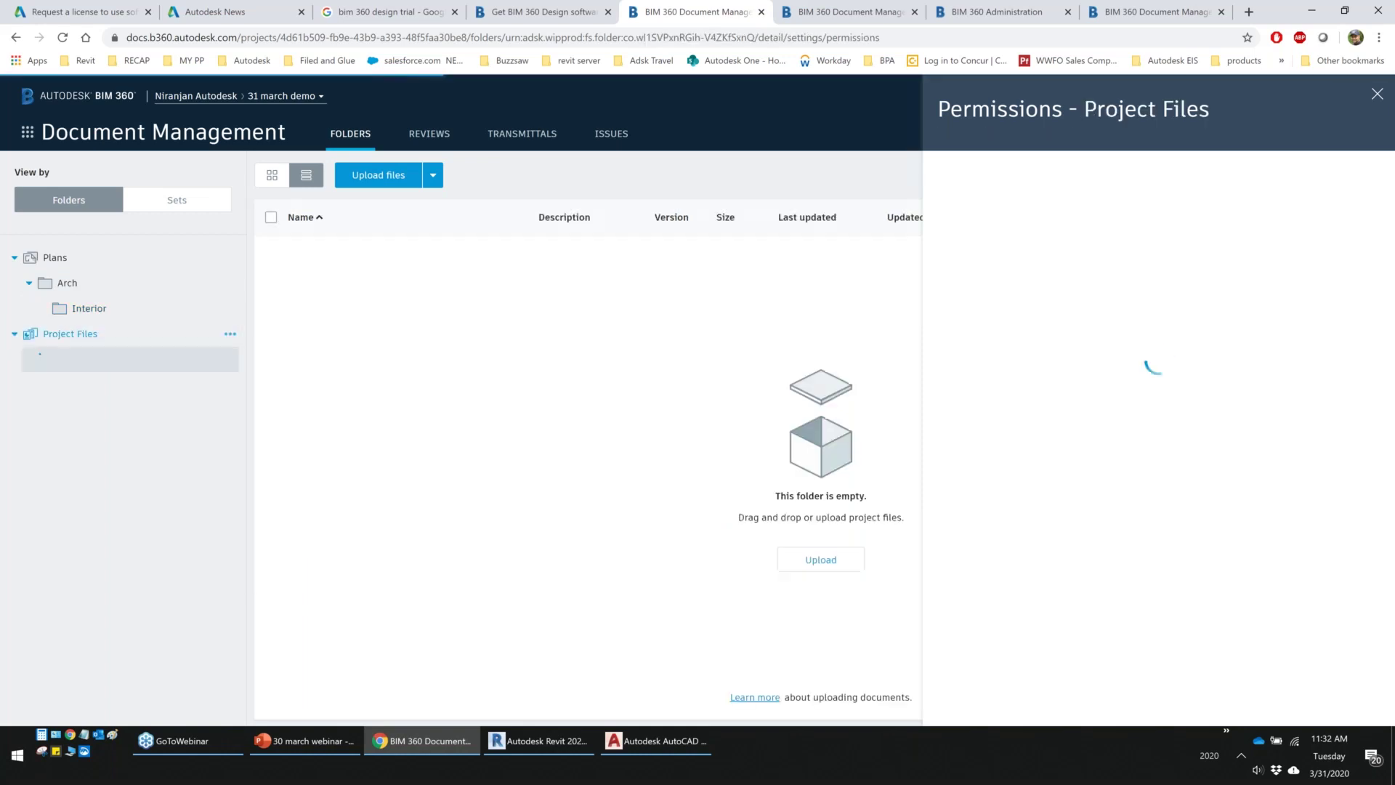
{"action": "type", "text": "cost"}
{"action": "key", "text": "Return"}
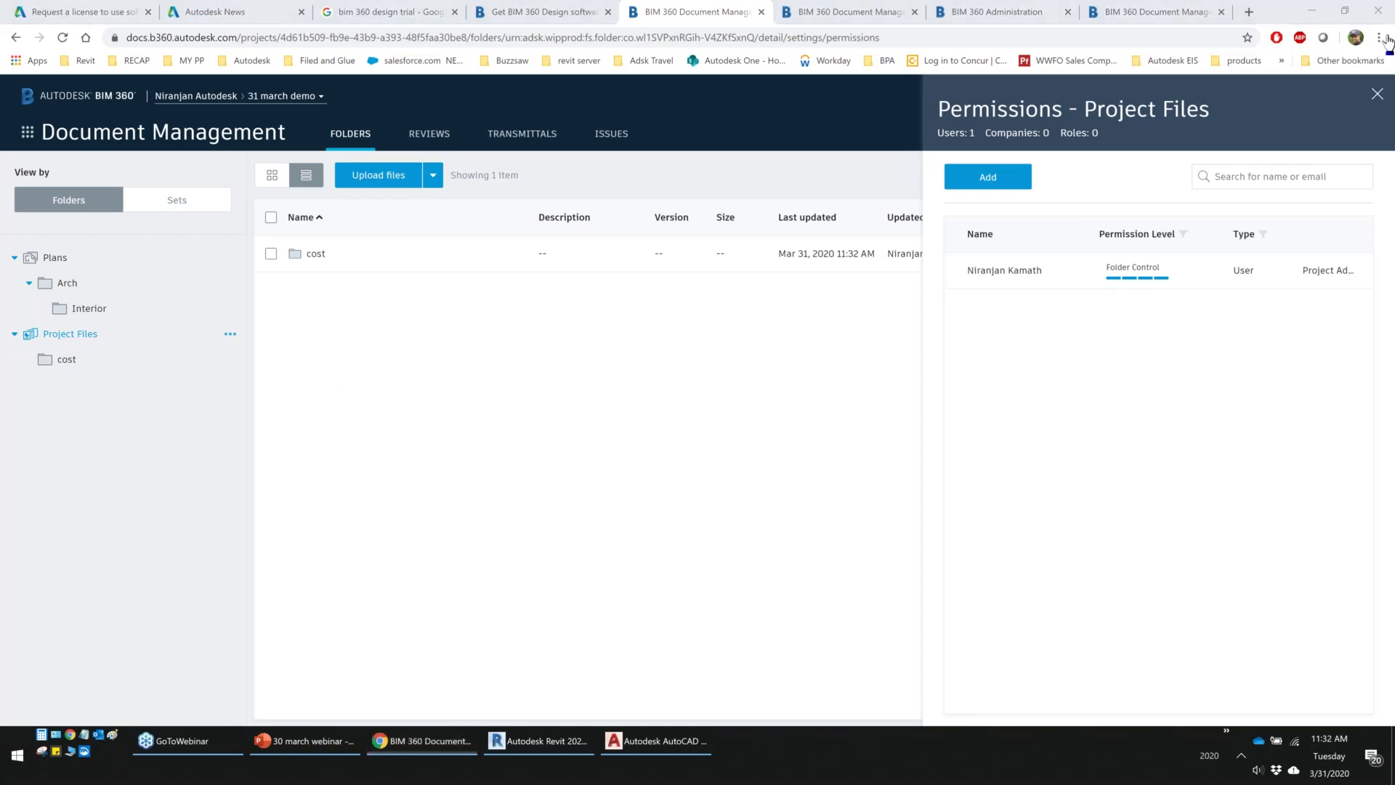
{"action": "left_click", "coordinate": [1381, 94]}
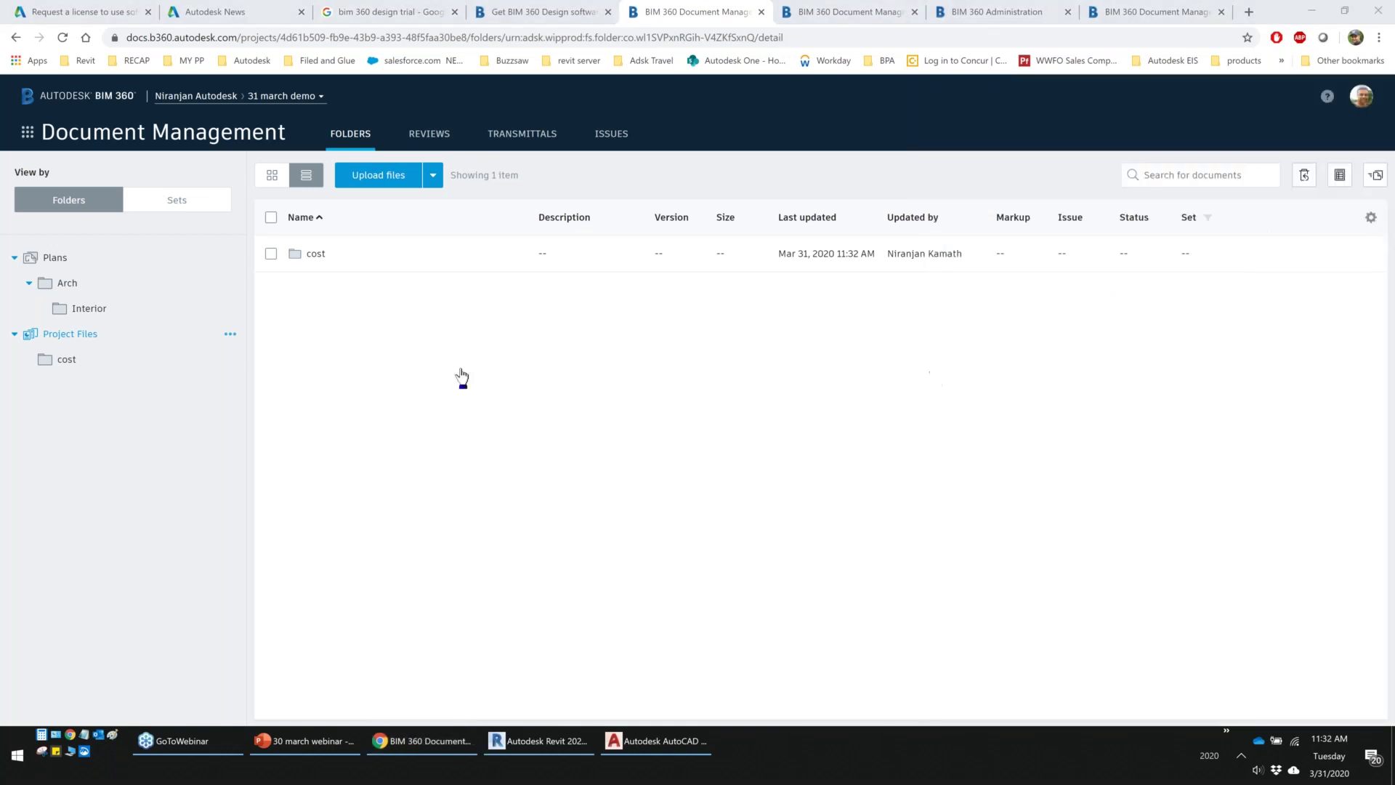
Upload 56750_Arch.rvt into the Interior folder and send it to processing
{"action": "left_click", "coordinate": [94, 290]}
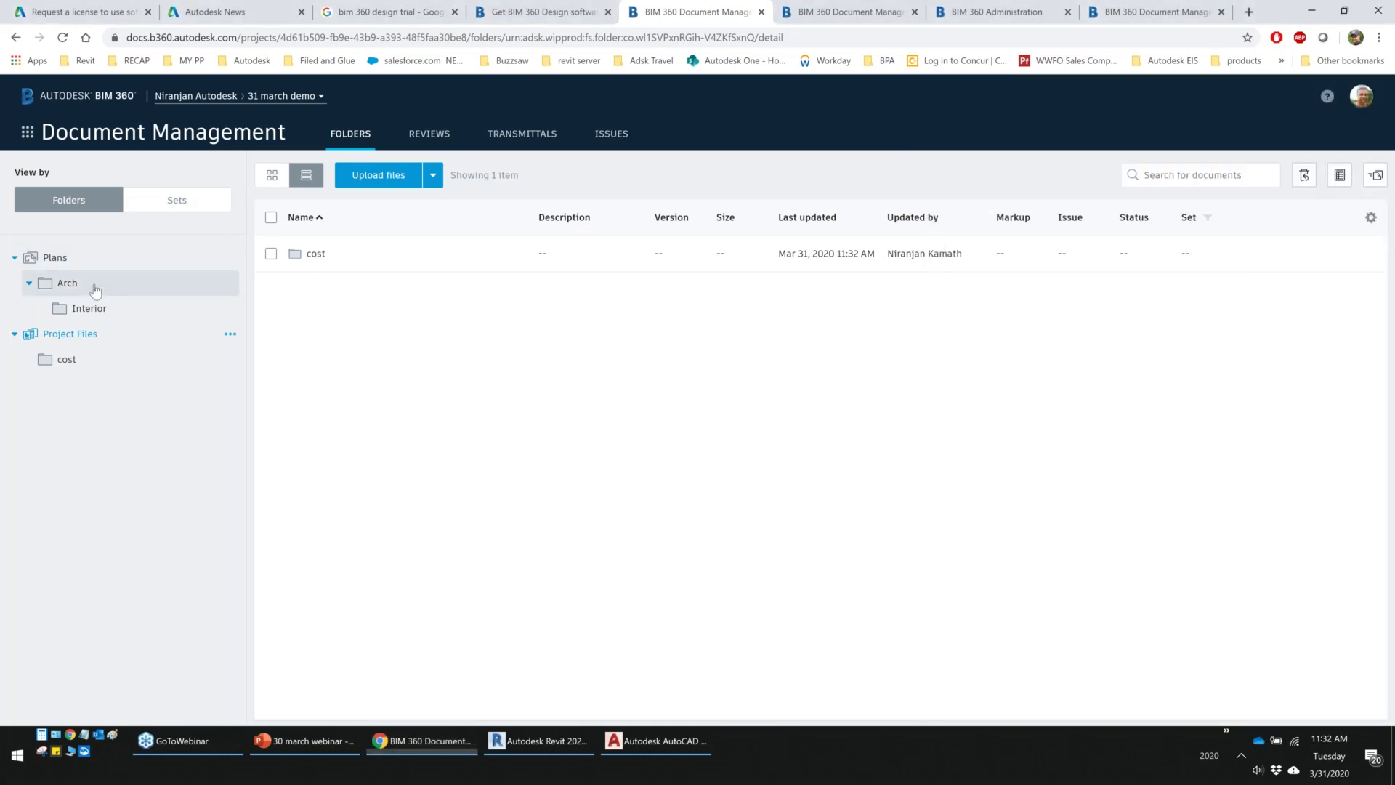
{"action": "left_click", "coordinate": [150, 311]}
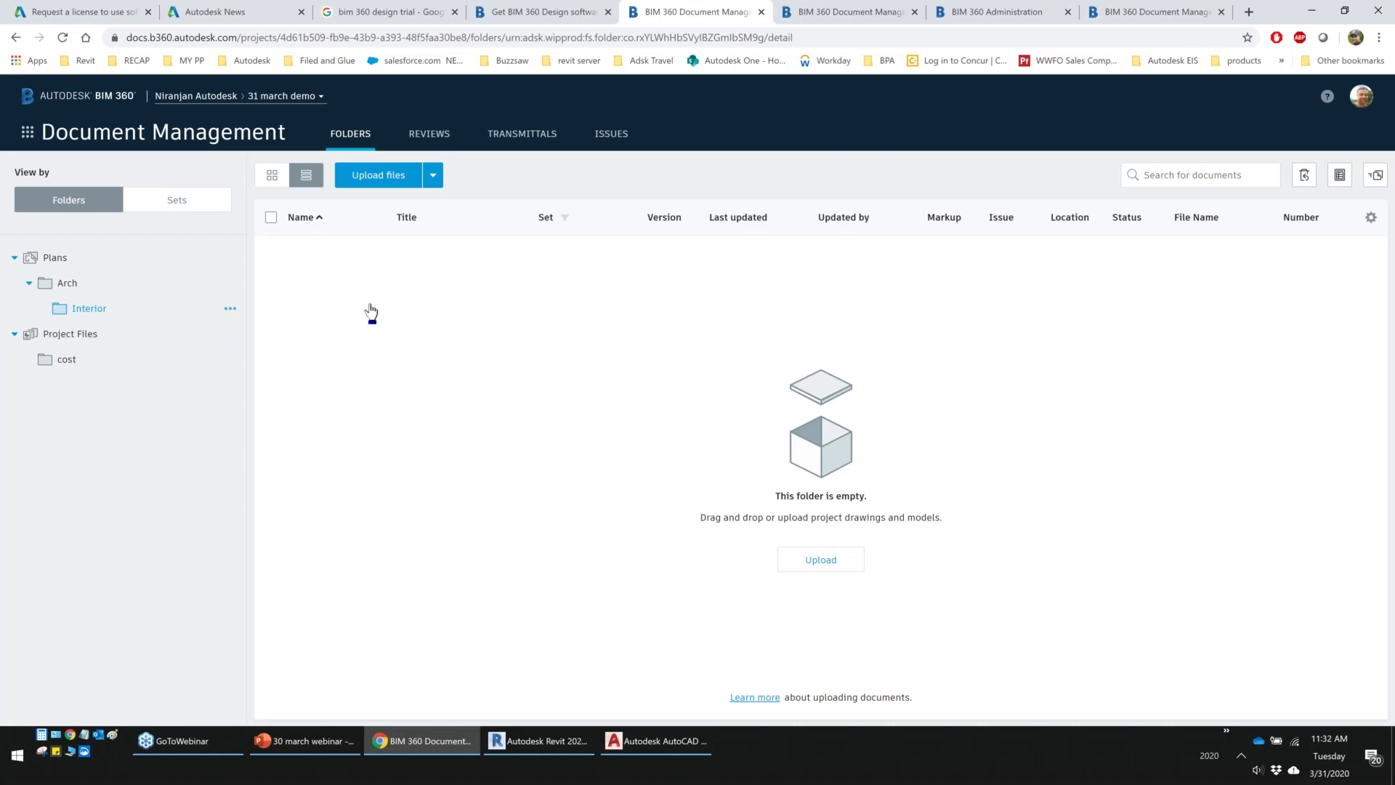
{"action": "left_click", "coordinate": [386, 181]}
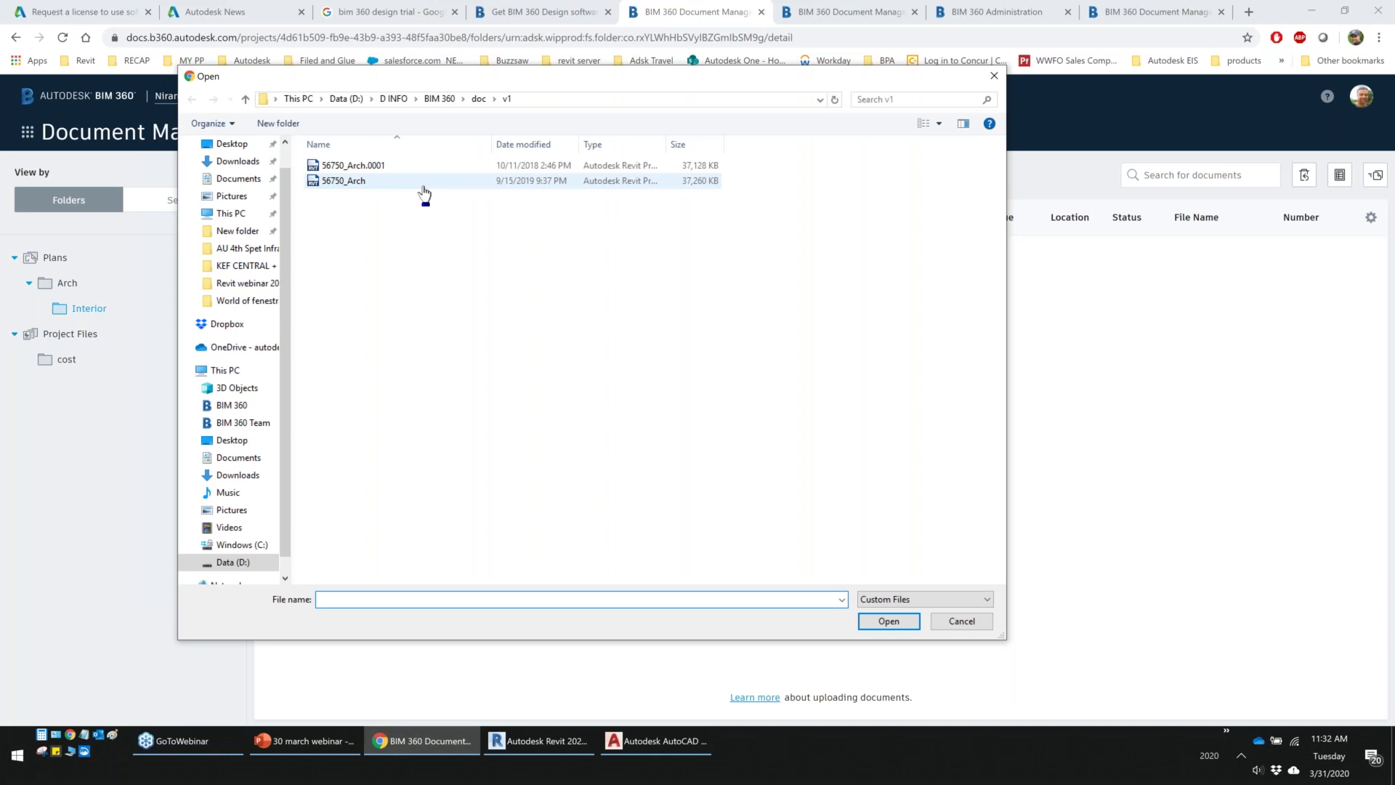
{"action": "left_click", "coordinate": [352, 186]}
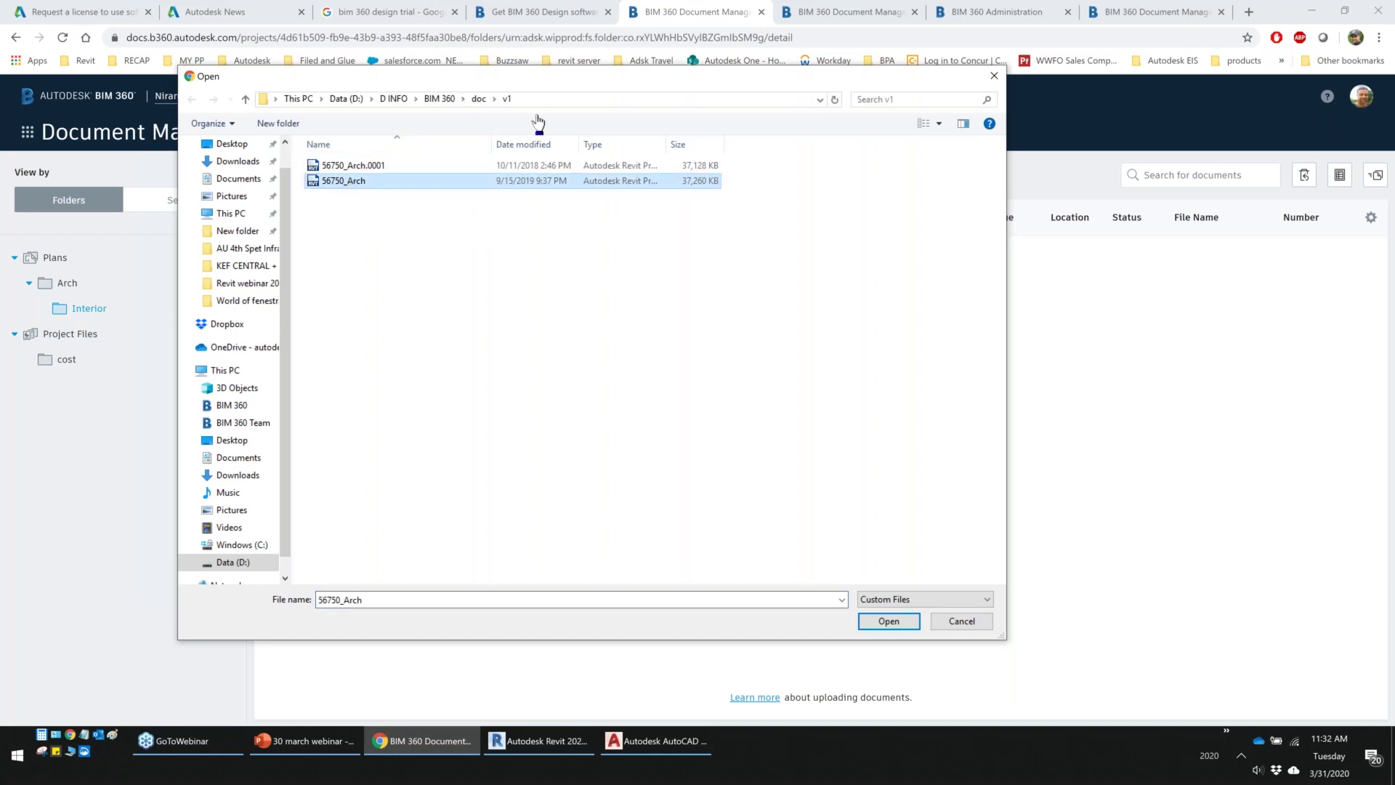
{"action": "left_click_drag", "start_coordinate": [474, 78], "coordinate": [841, 115]}
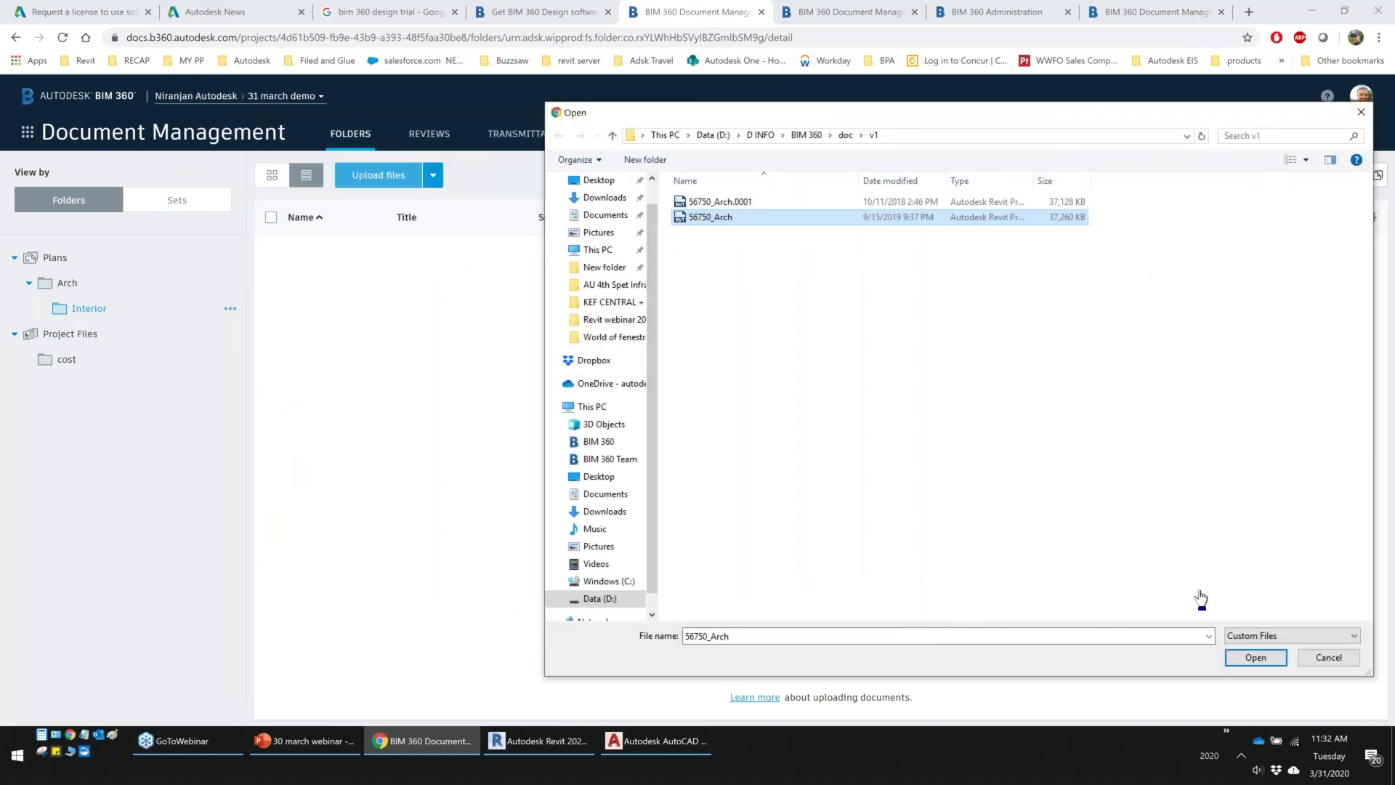
{"action": "left_click", "coordinate": [1254, 656]}
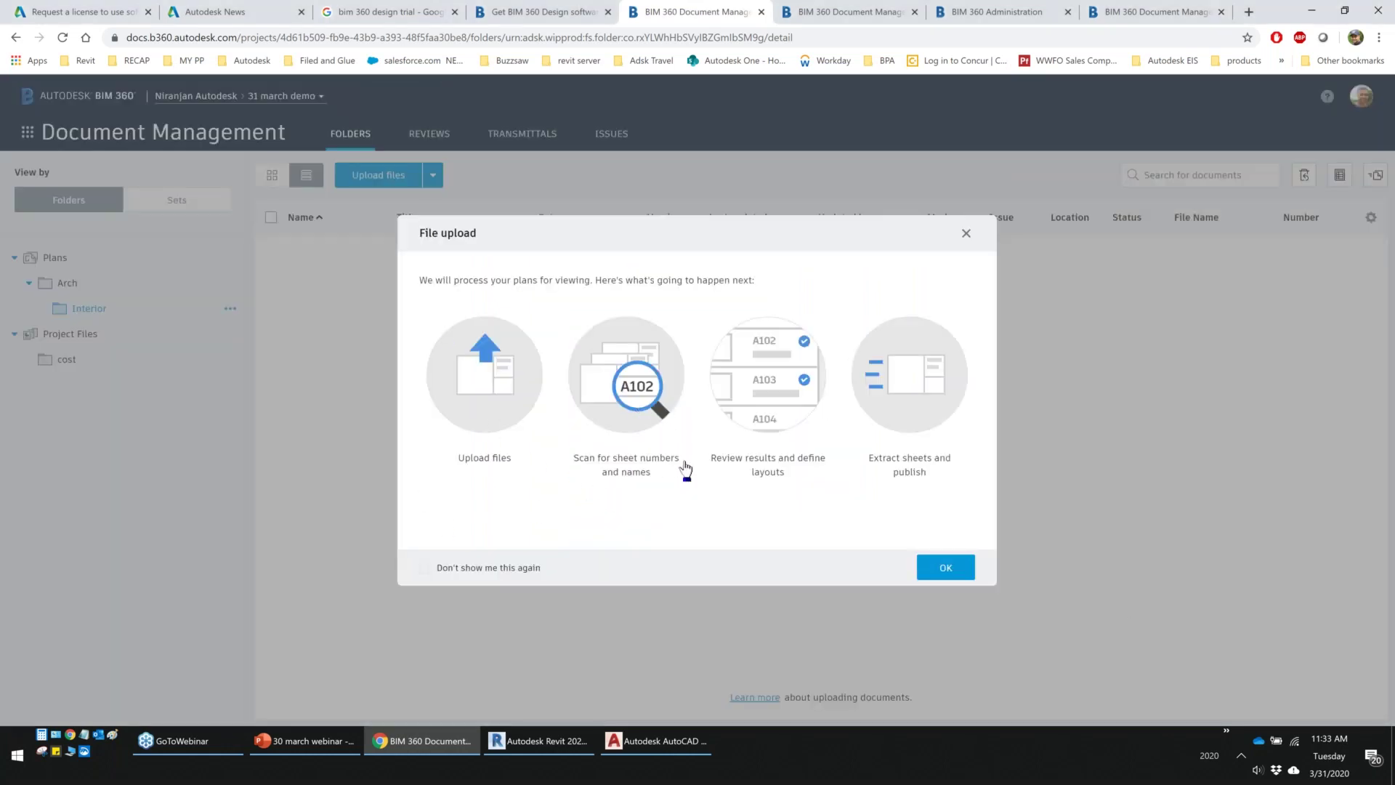
{"action": "left_click", "coordinate": [945, 570]}
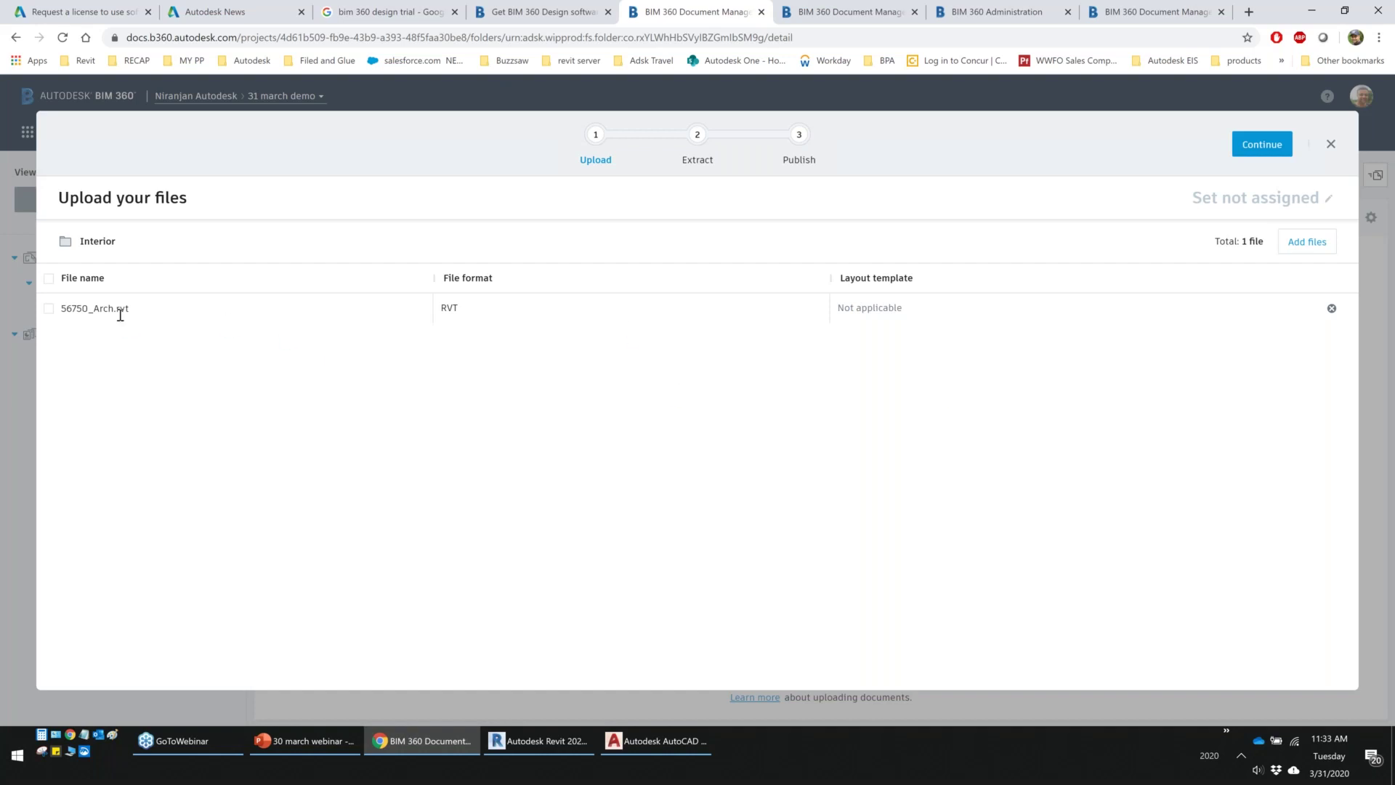
{"action": "left_click", "coordinate": [1250, 147]}
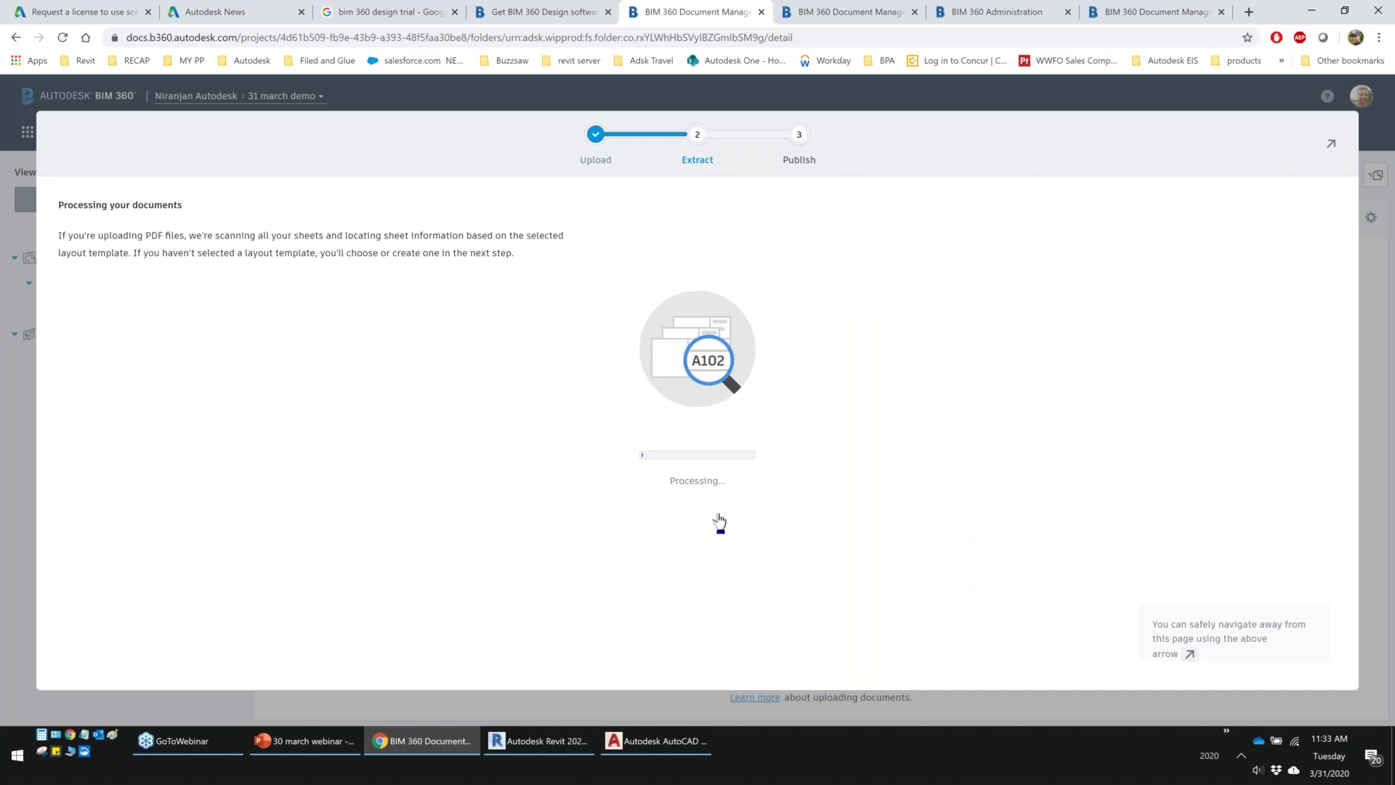
{"action": "left_click", "coordinate": [1333, 146]}
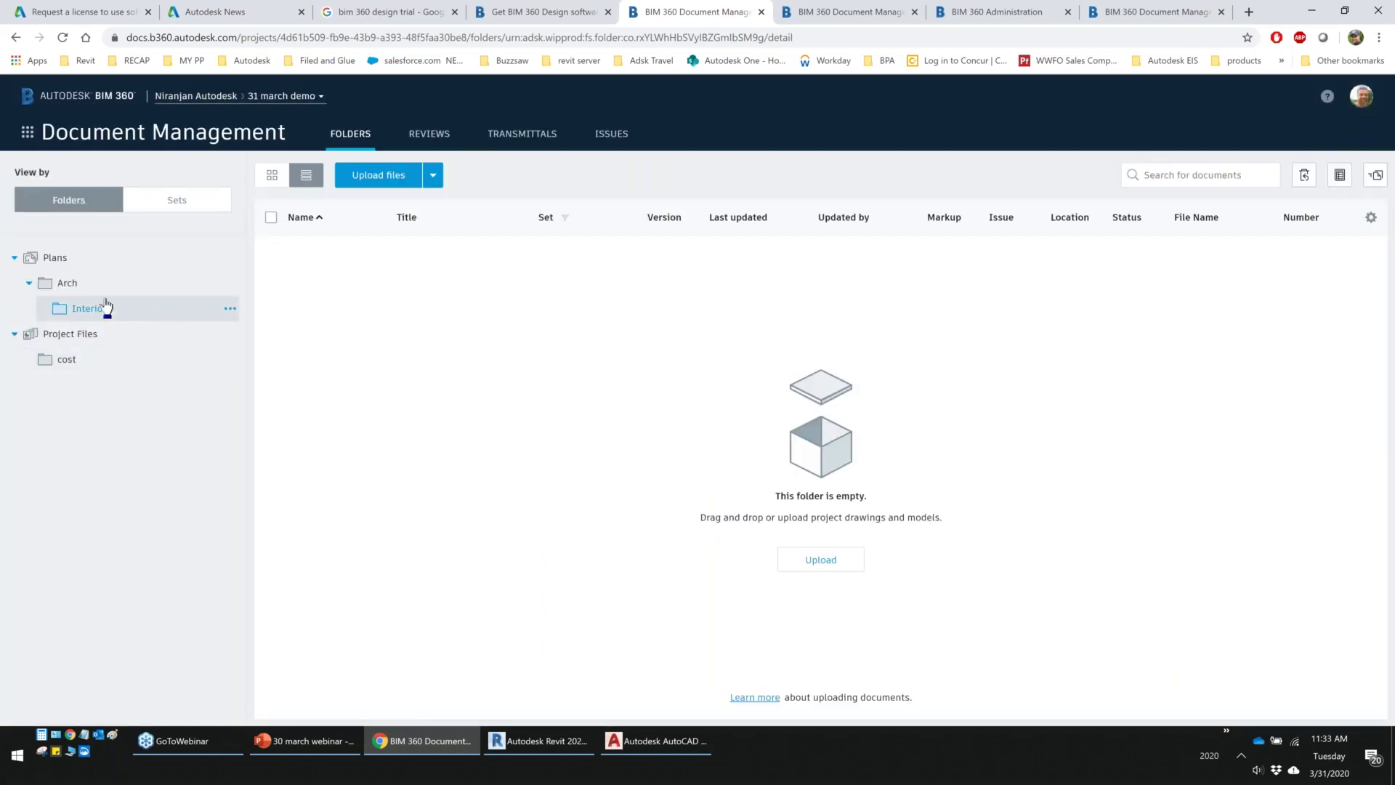
Create a PDF subfolder under Arch and open it
{"action": "left_click", "coordinate": [155, 282]}
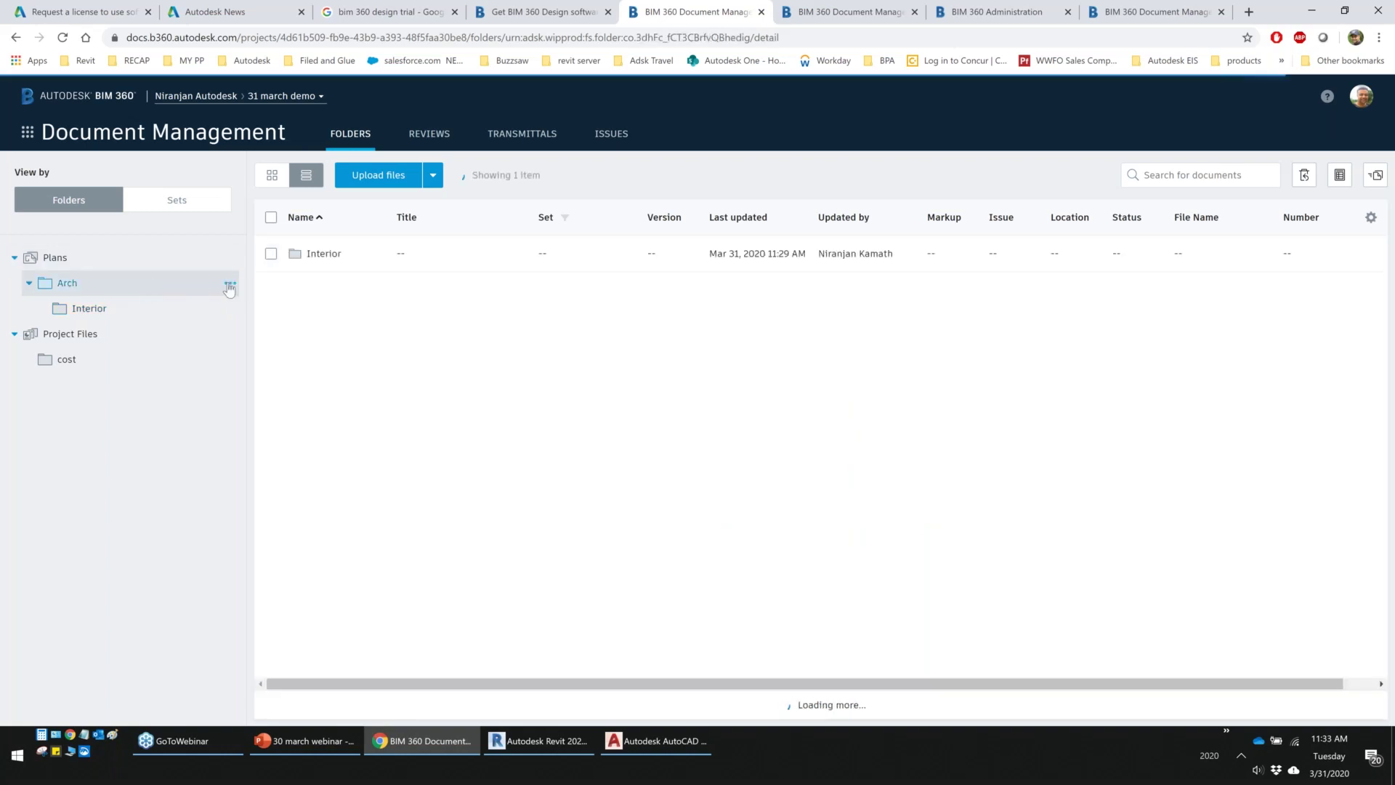
{"action": "left_click", "coordinate": [229, 284]}
{"action": "type", "text": "PDF"}
{"action": "key", "text": "Return"}
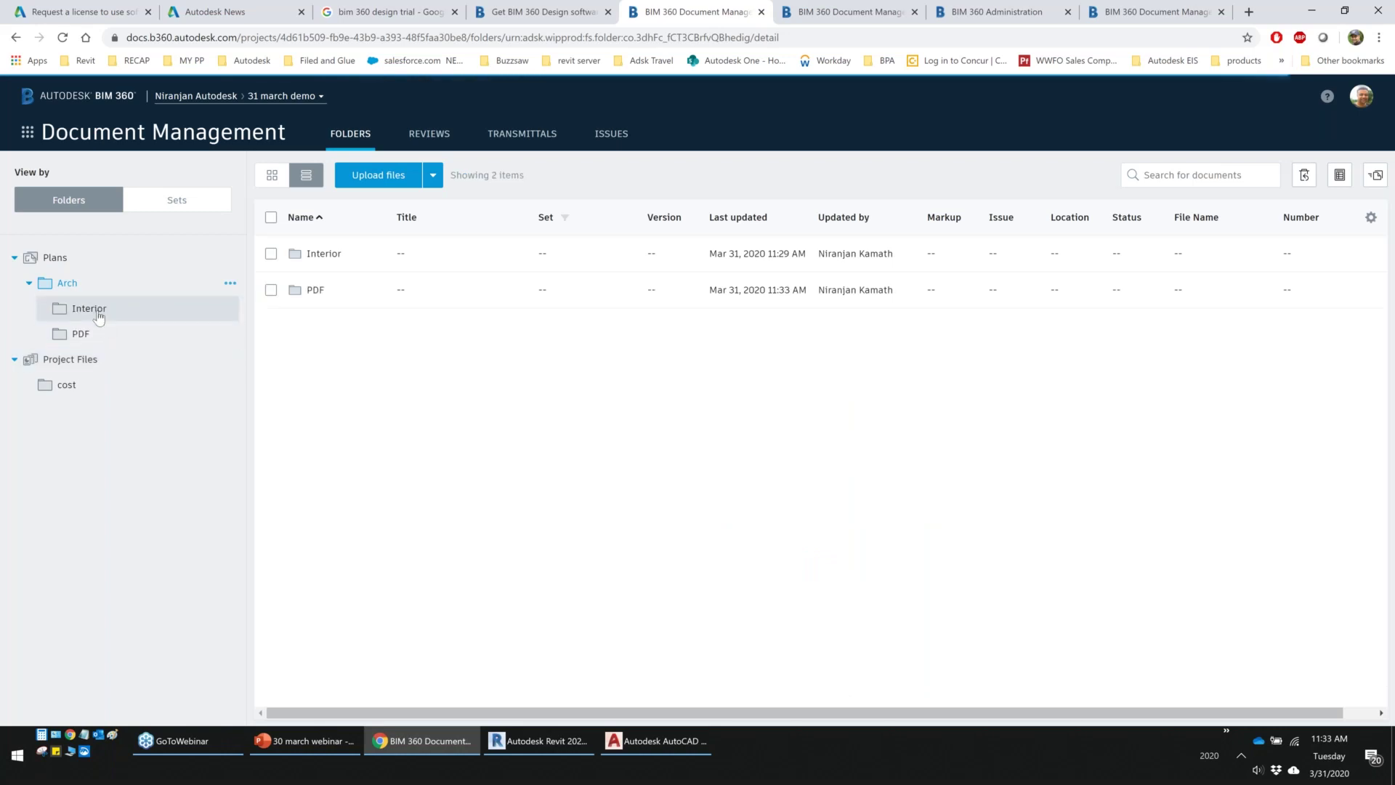
{"action": "left_click", "coordinate": [94, 310]}
{"action": "left_click", "coordinate": [100, 330]}
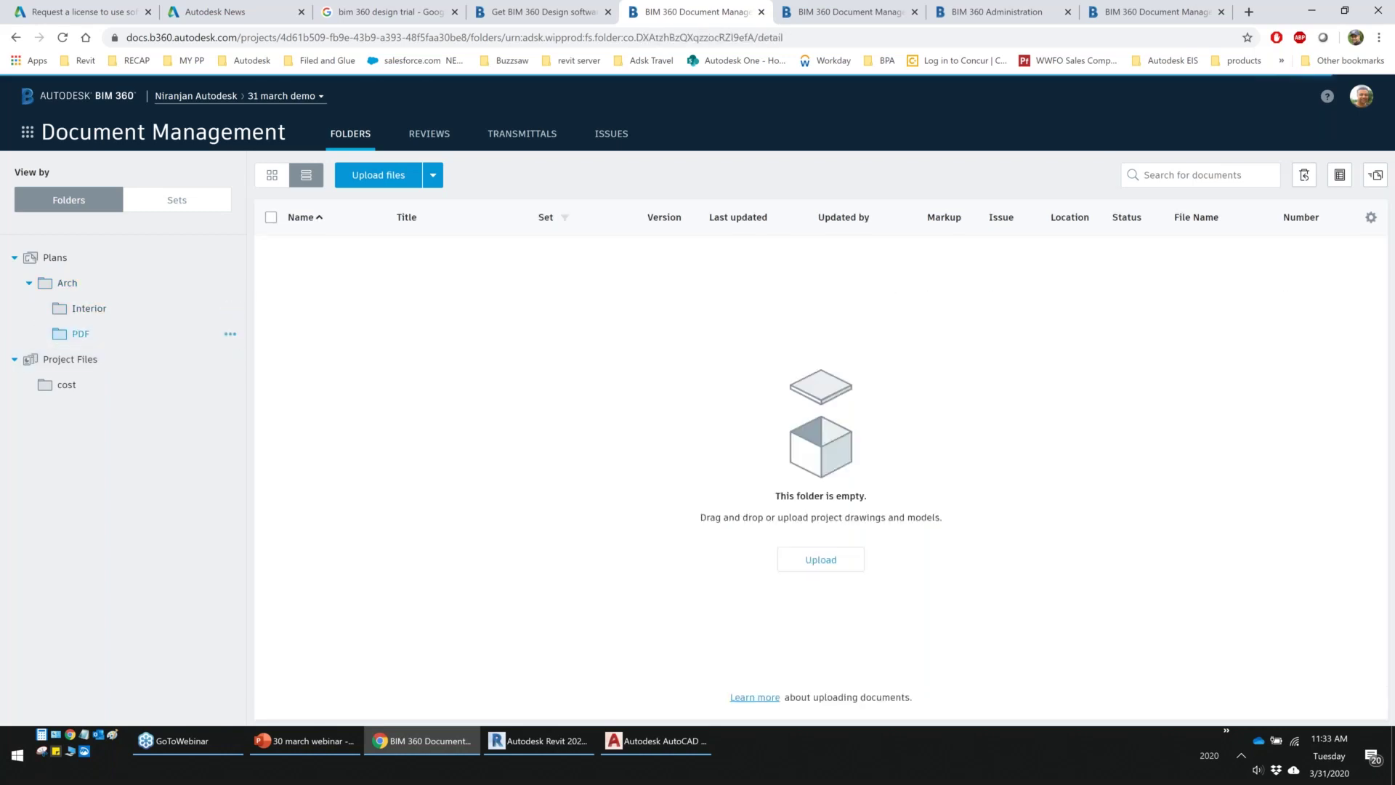
Pick 56750_ARCH_NK from Multi_Sheet_PDF\V1 for upload and view its file properties
{"action": "left_click", "coordinate": [379, 175]}
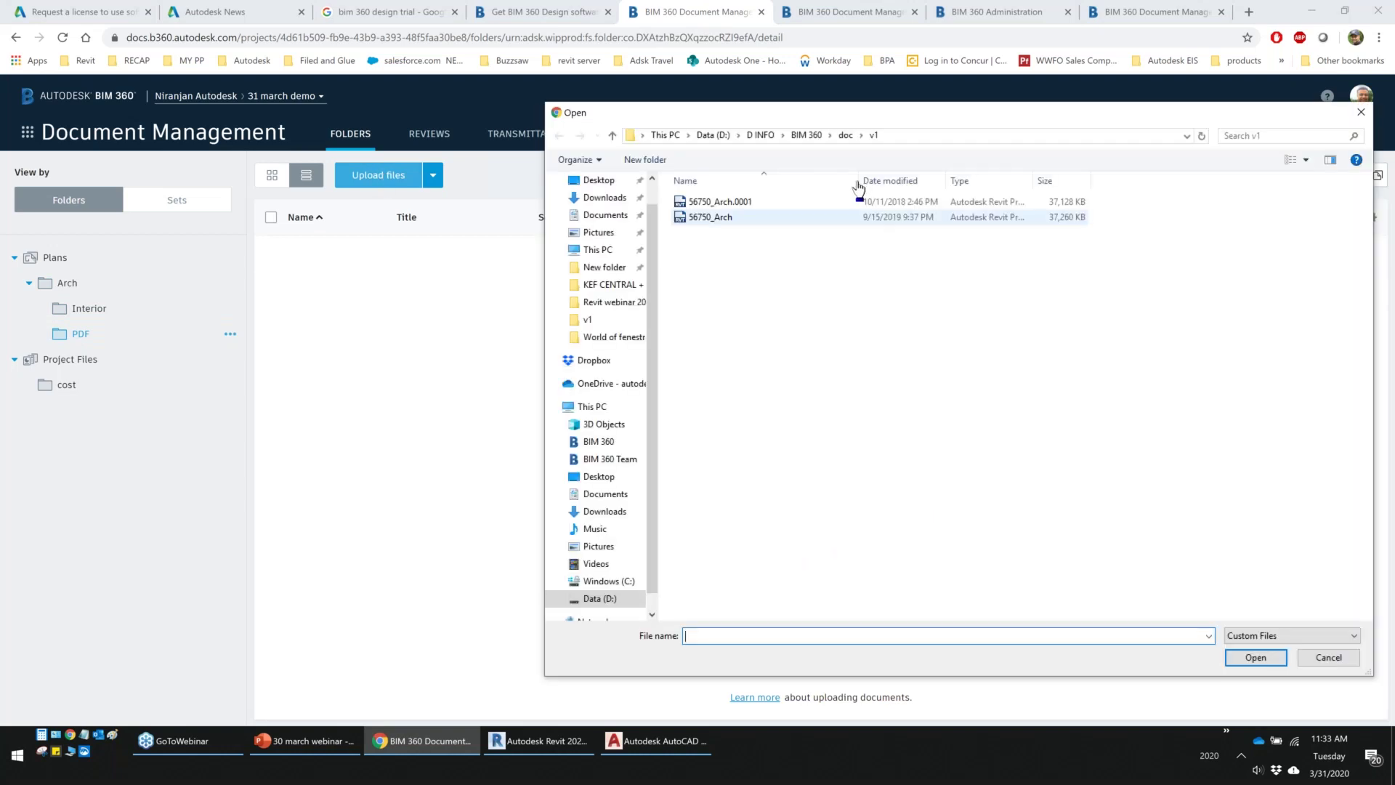
{"action": "left_click", "coordinate": [807, 137]}
{"action": "double_click", "coordinate": [738, 264]}
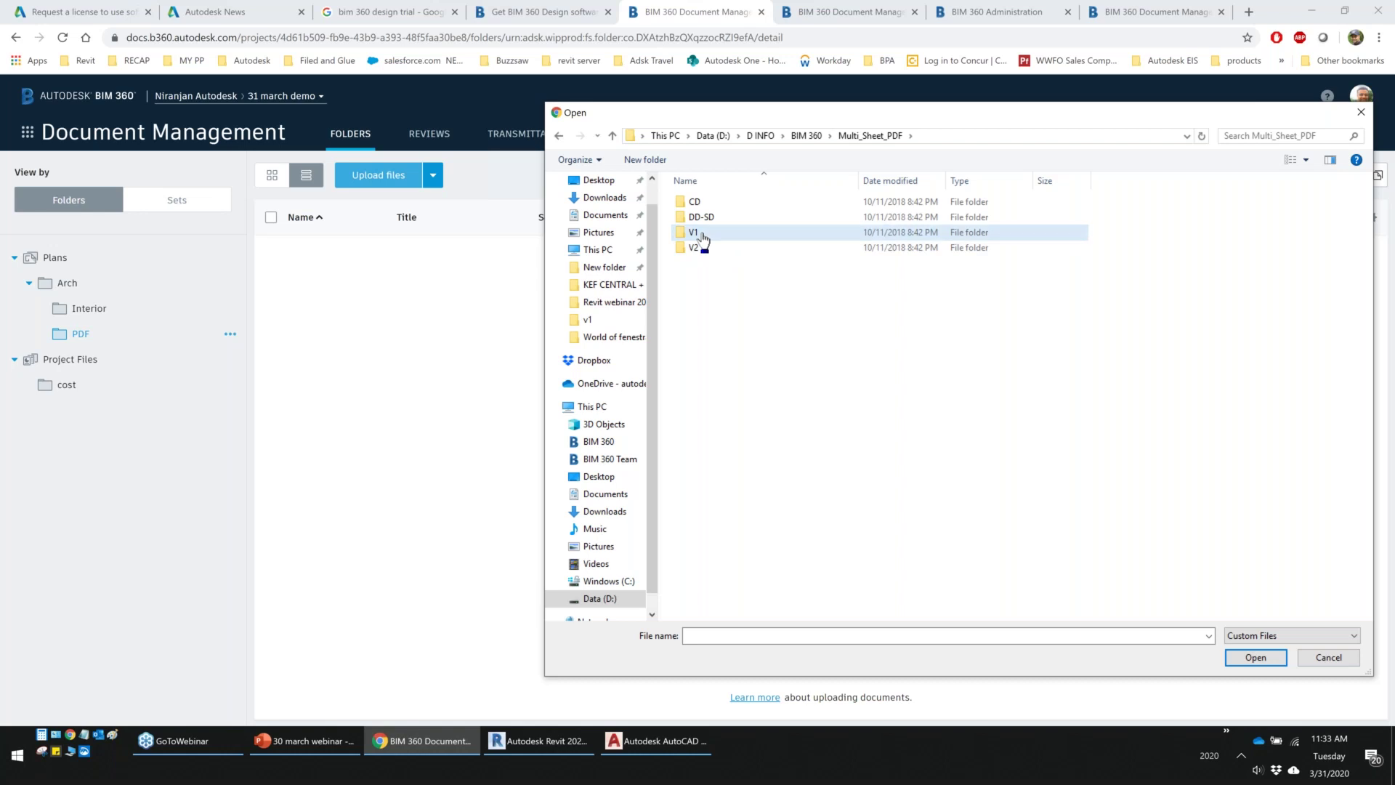
{"action": "double_click", "coordinate": [704, 238]}
{"action": "left_click", "coordinate": [707, 206]}
{"action": "right_click", "coordinate": [707, 204]}
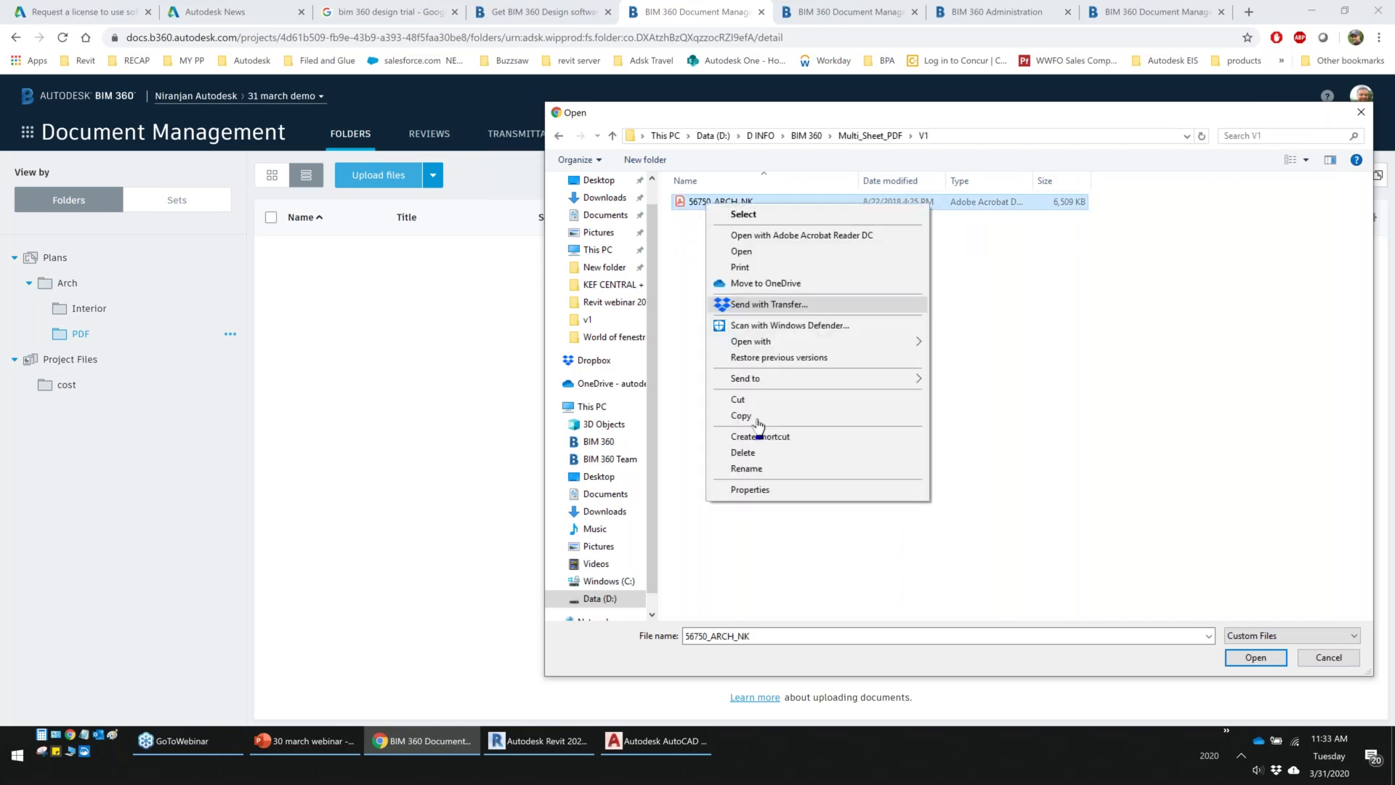
{"action": "left_click", "coordinate": [749, 490]}
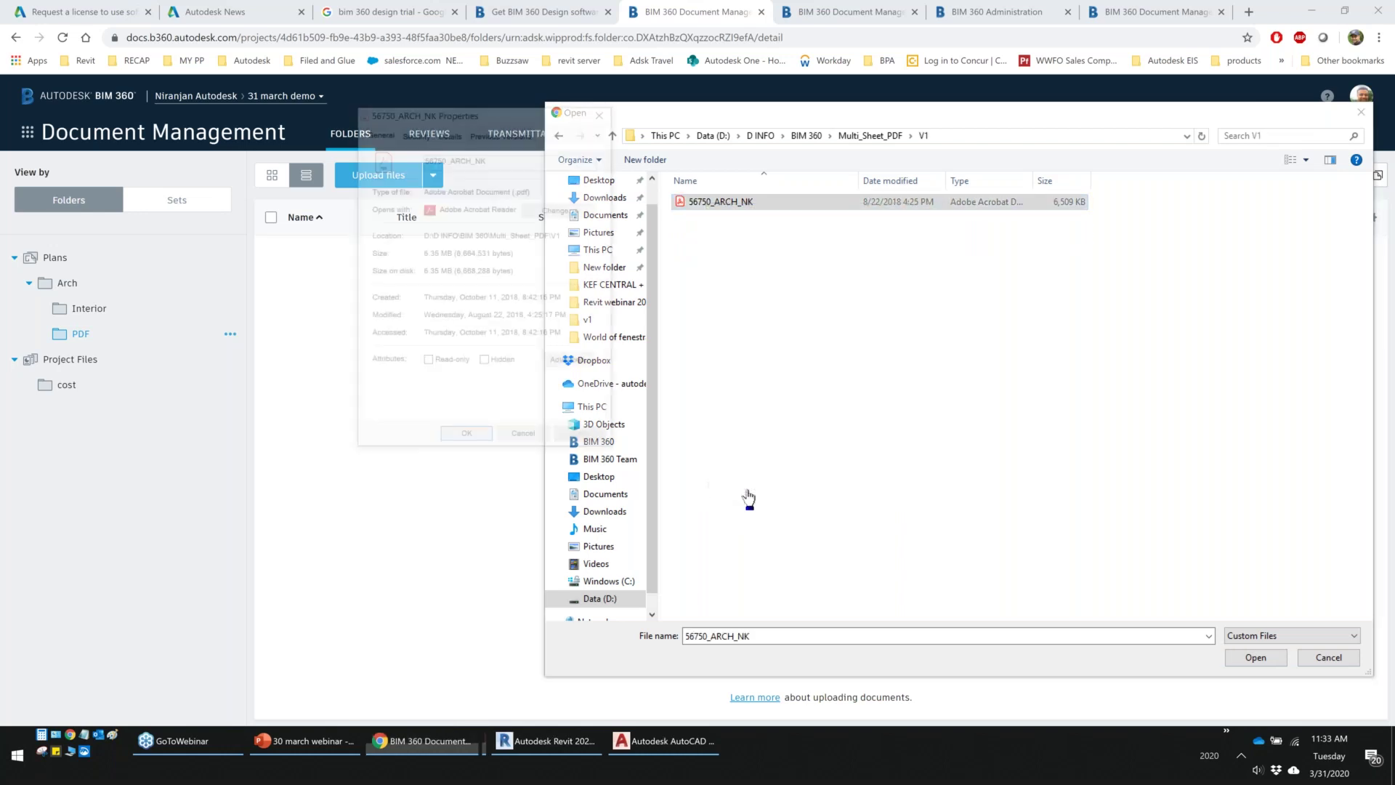
Close the file properties and the Acrobat preview of 56750_ARCH_NK.pdf
{"action": "key", "text": "Escape"}
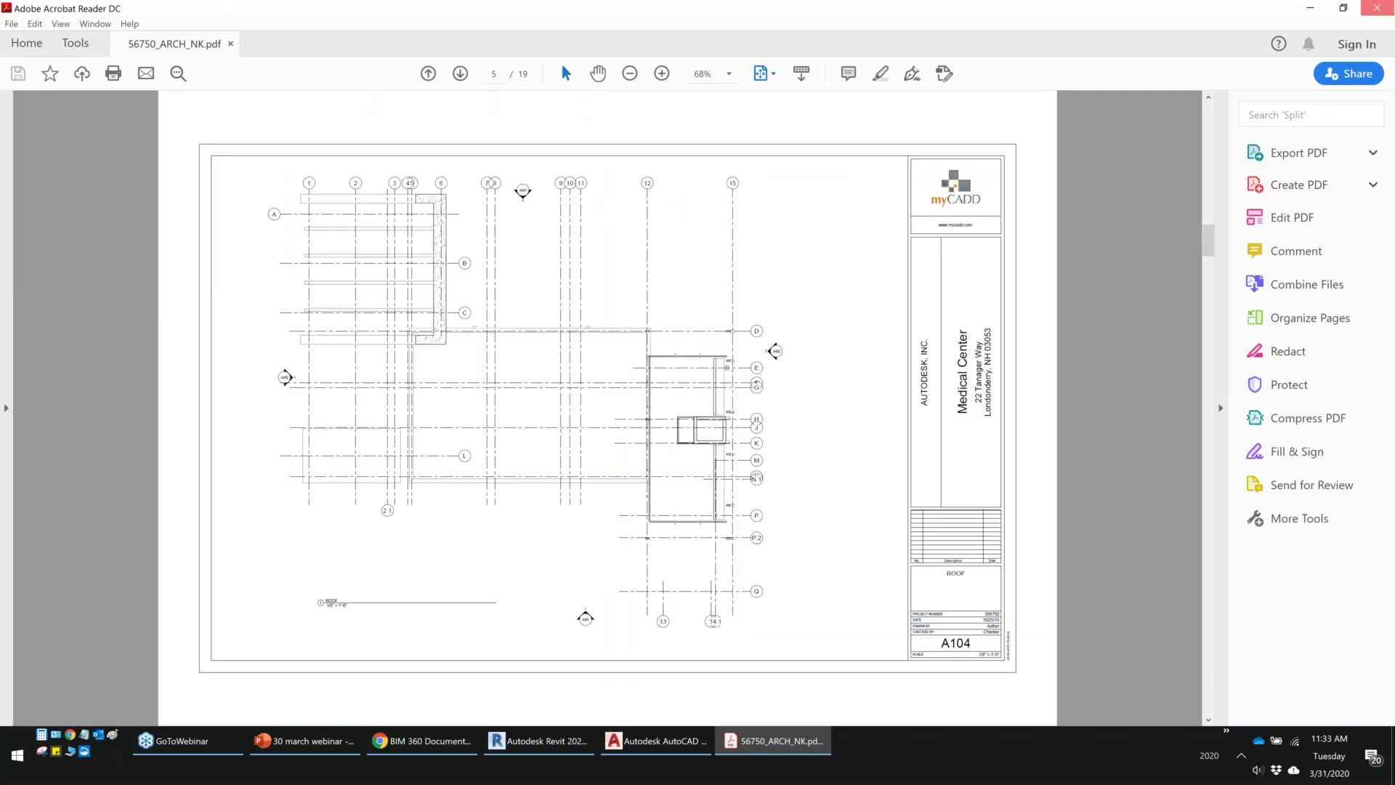
{"action": "left_click", "coordinate": [1377, 8]}
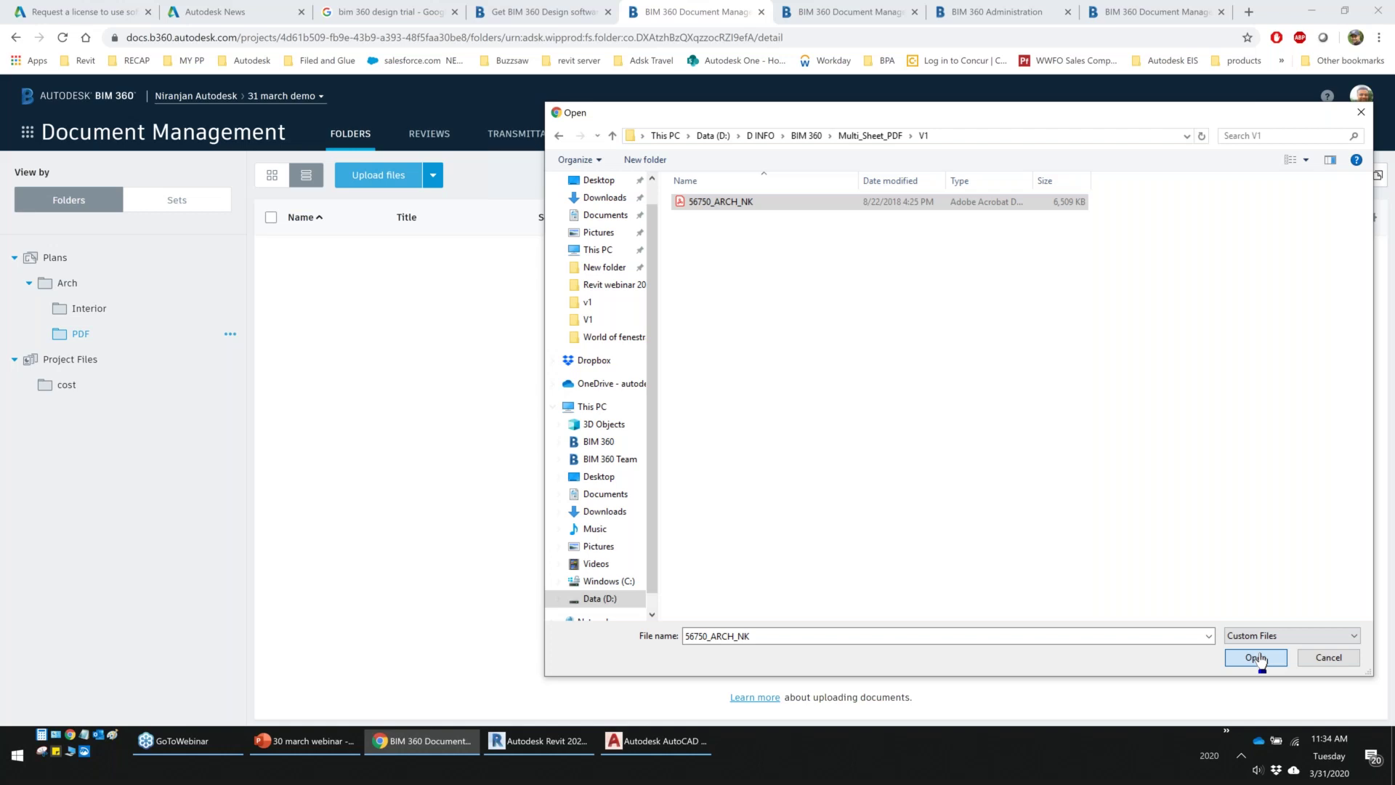
Upload 56750_ARCH_NK.pdf to the PDF folder and send it for sheet extraction
{"action": "left_click", "coordinate": [1256, 658]}
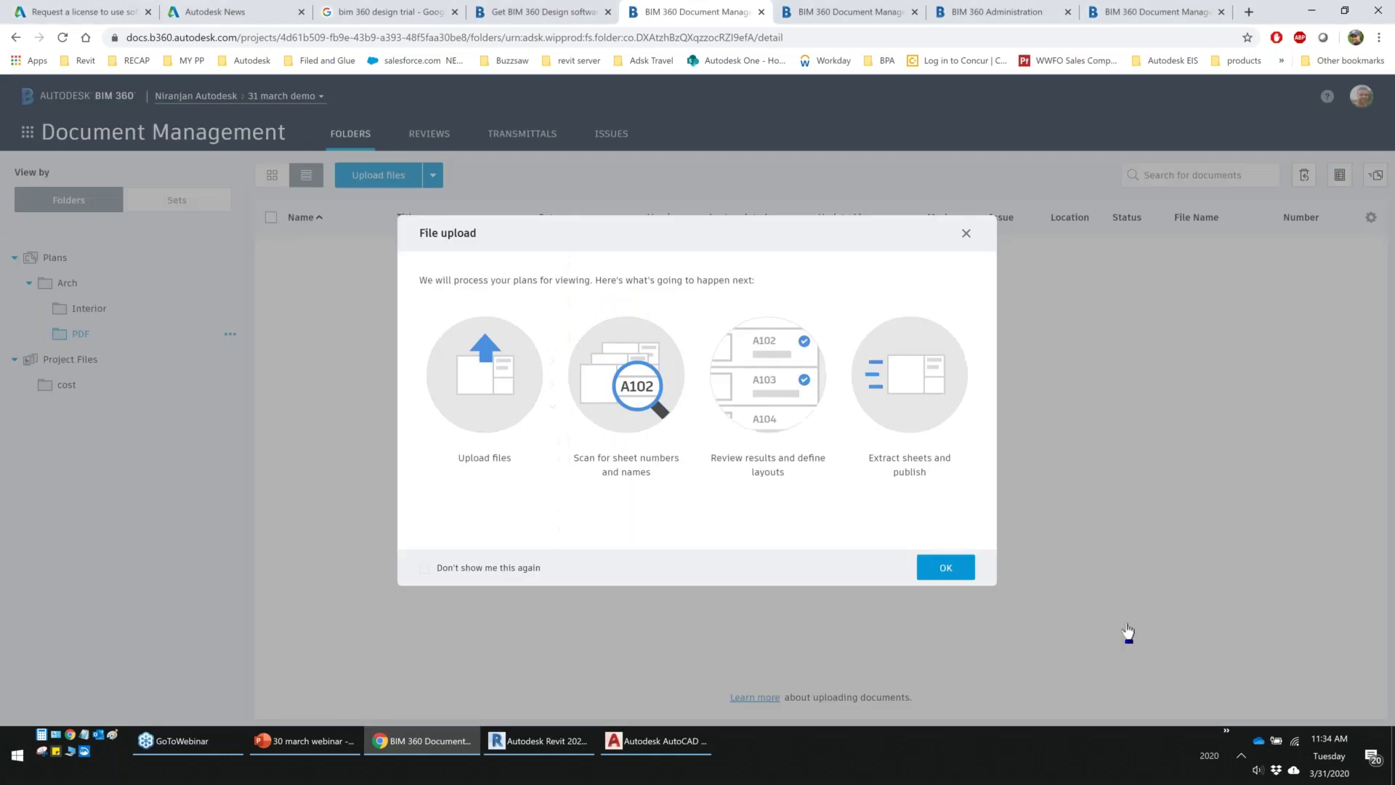
{"action": "left_click", "coordinate": [940, 564]}
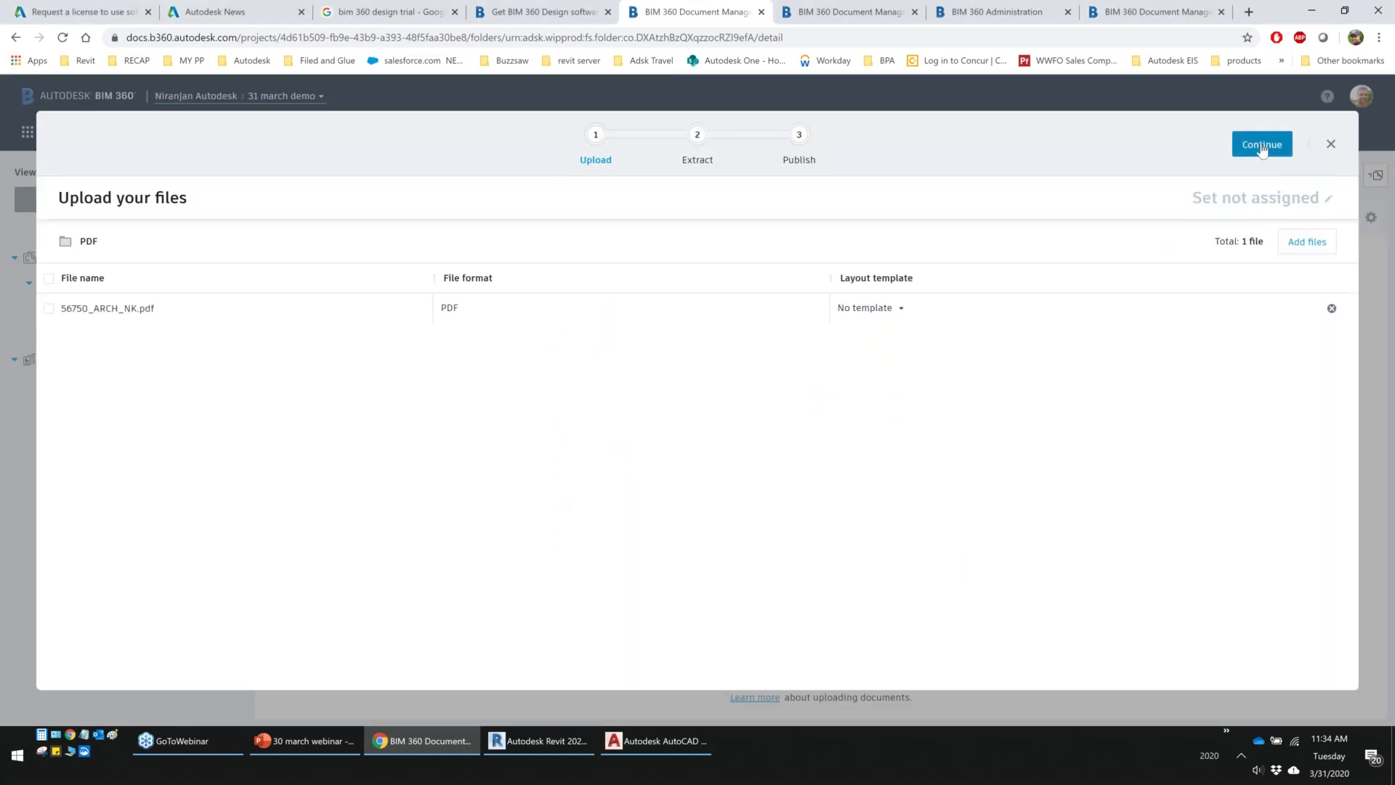
{"action": "left_click", "coordinate": [1262, 145]}
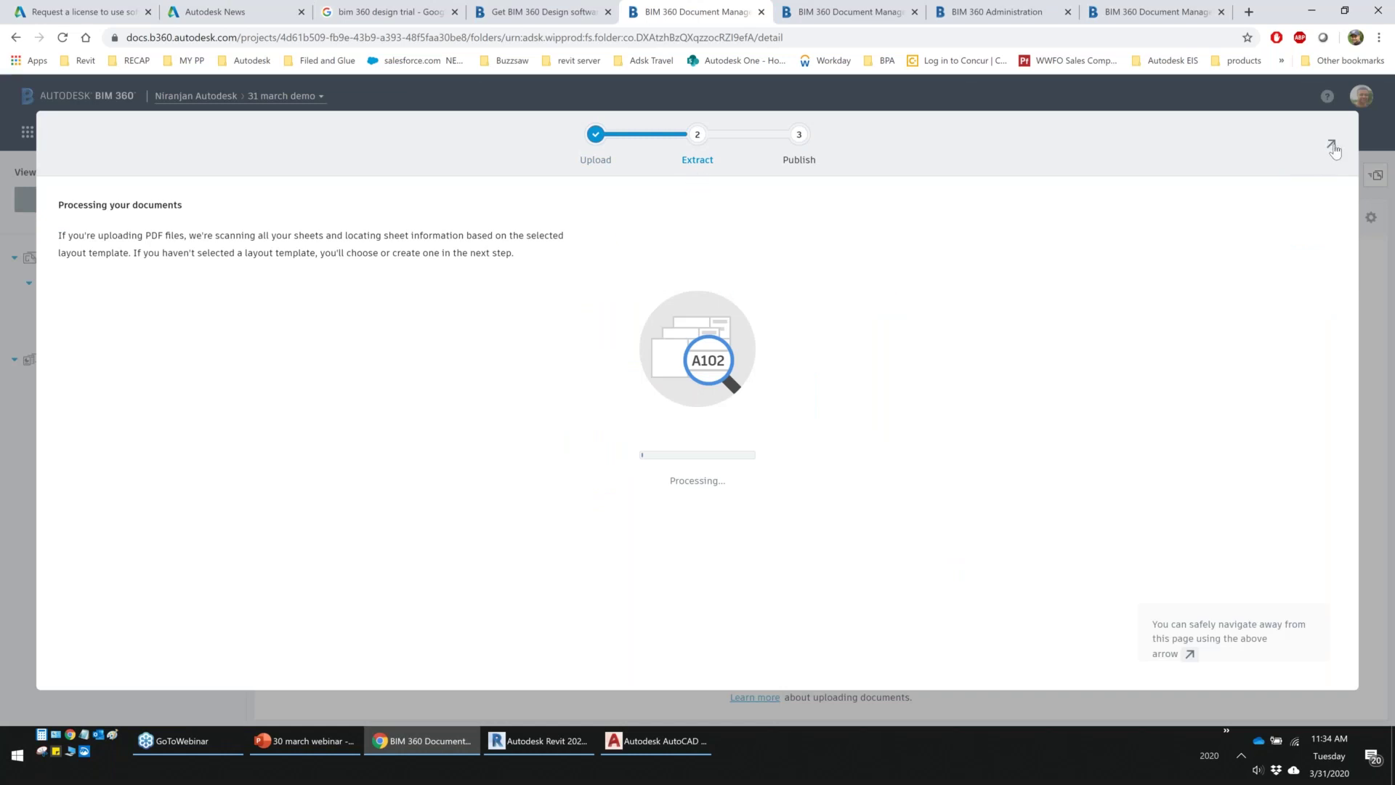
Leave the processing screen, check the Publish Log for the PDF's status, and return to the folder view
{"action": "left_click", "coordinate": [1334, 148]}
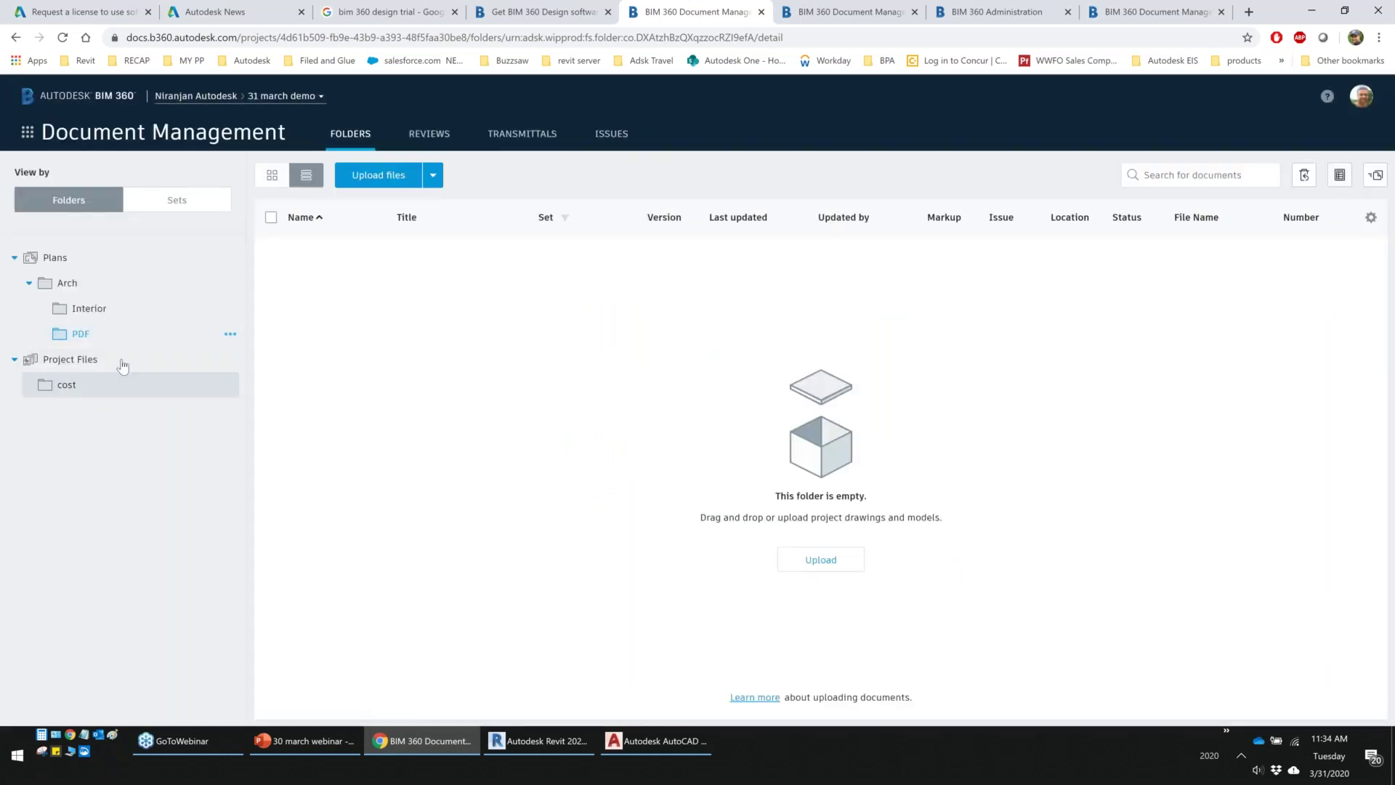
{"action": "left_click", "coordinate": [1376, 176]}
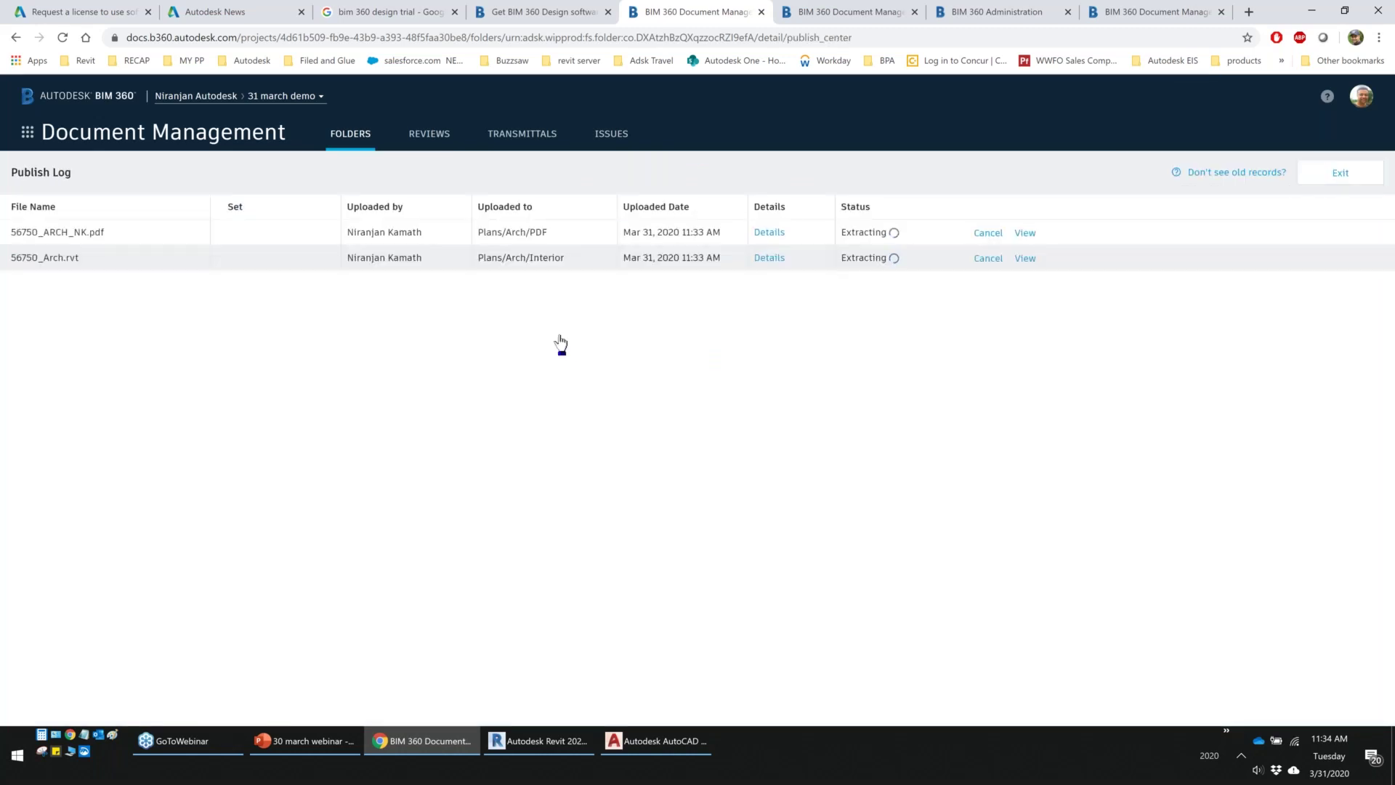
{"action": "left_click", "coordinate": [1331, 181]}
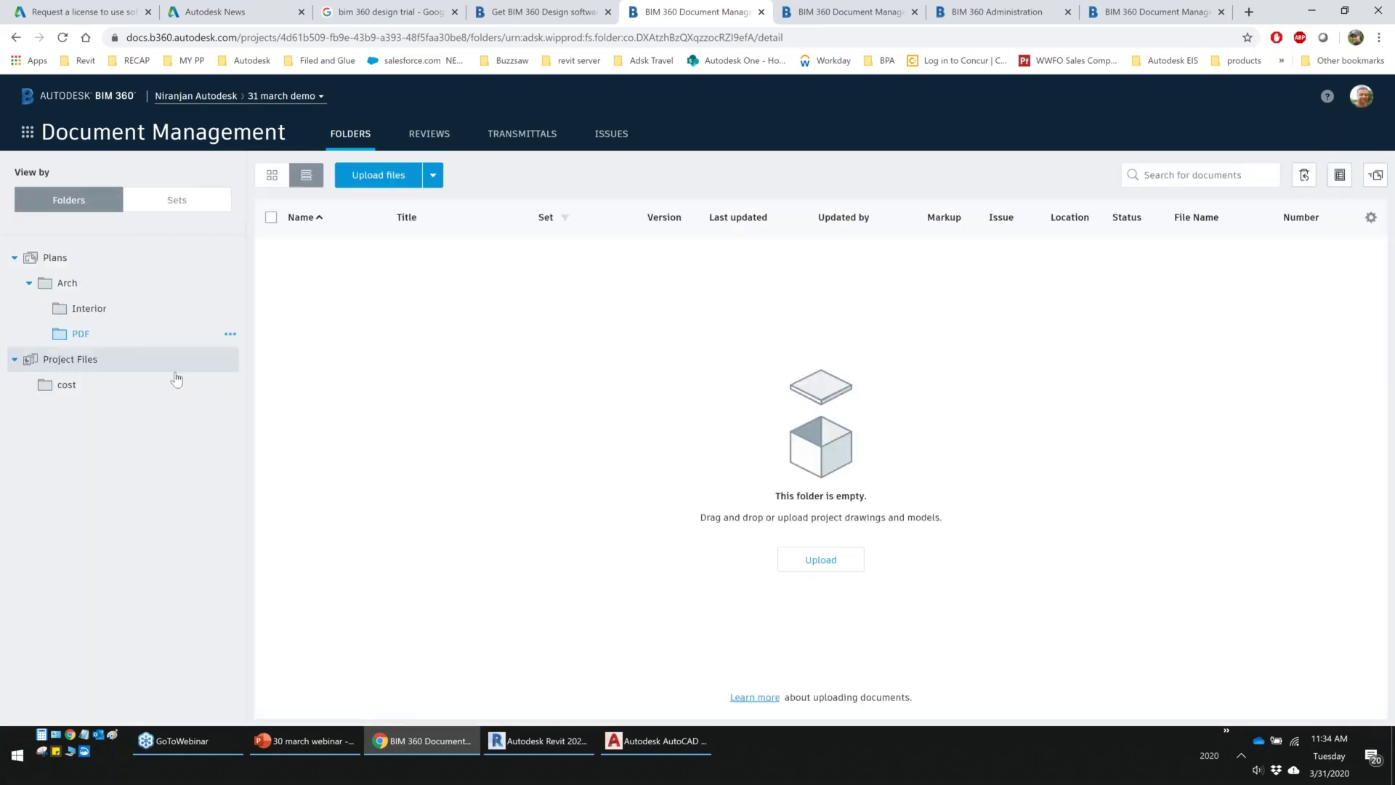
Review the user-account dropdowns in AutoCAD 2020 and Revit 2020, ending on Revit's Home page
{"action": "left_click", "coordinate": [636, 749]}
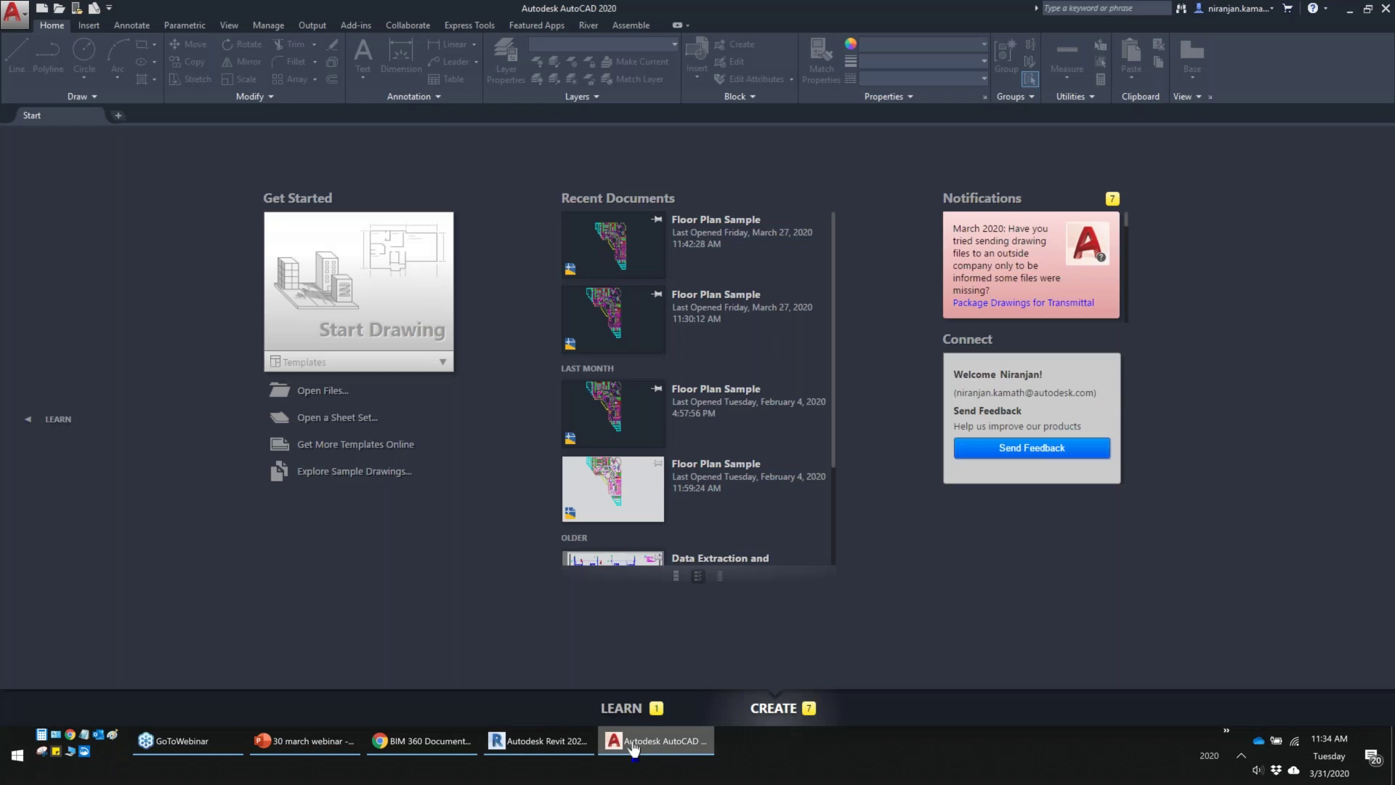
{"action": "left_click", "coordinate": [538, 750]}
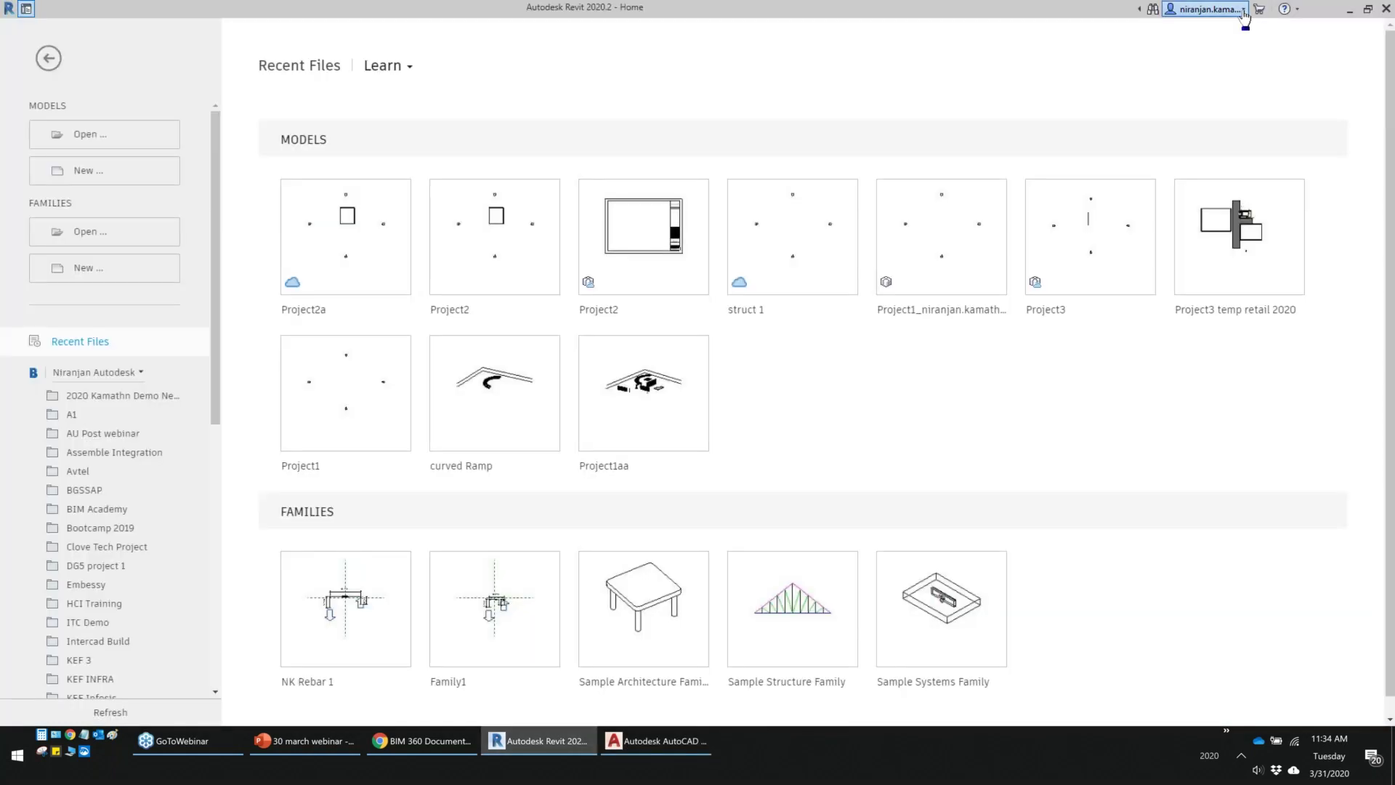
{"action": "left_click", "coordinate": [1175, 12]}
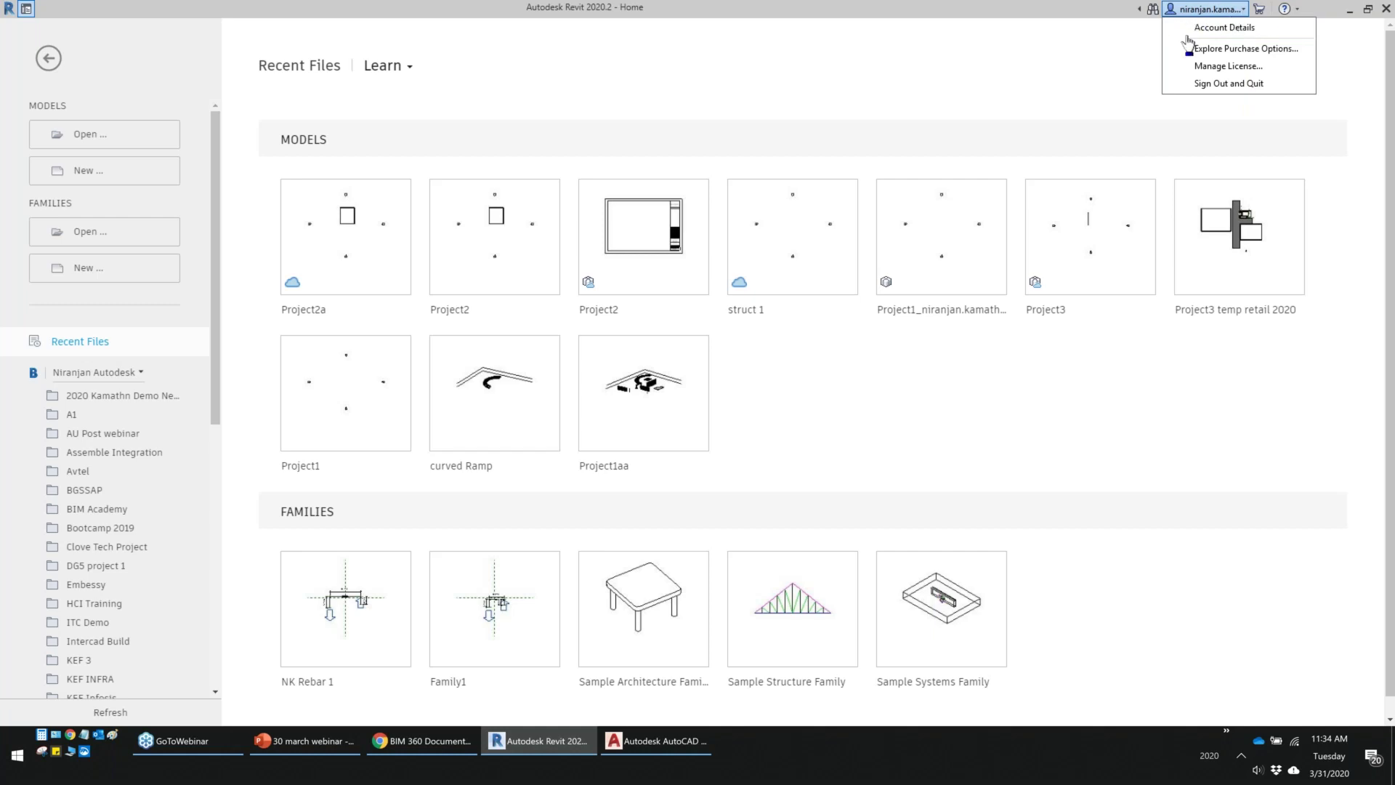
{"action": "left_click", "coordinate": [666, 742]}
{"action": "left_click", "coordinate": [1235, 9]}
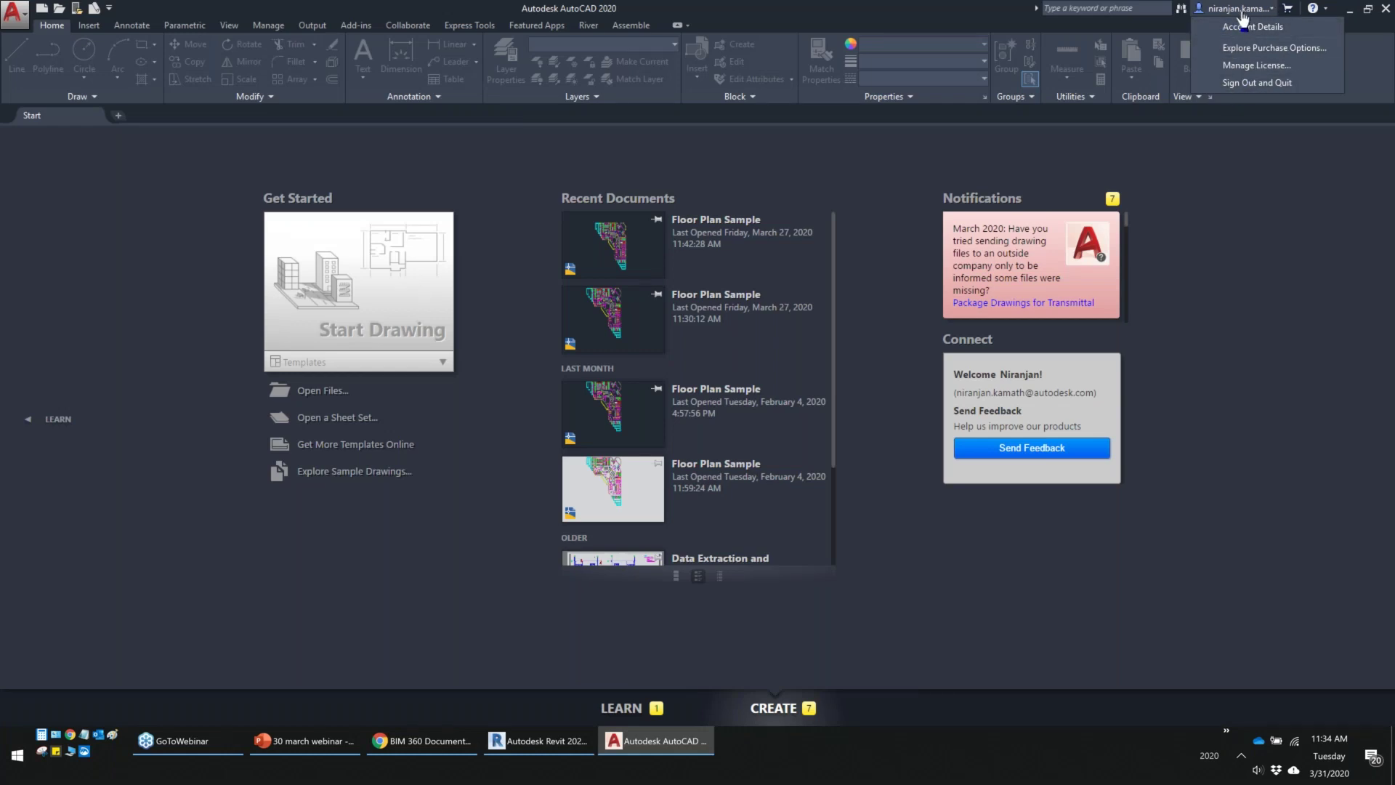
{"action": "mouse_move", "coordinate": [548, 752]}
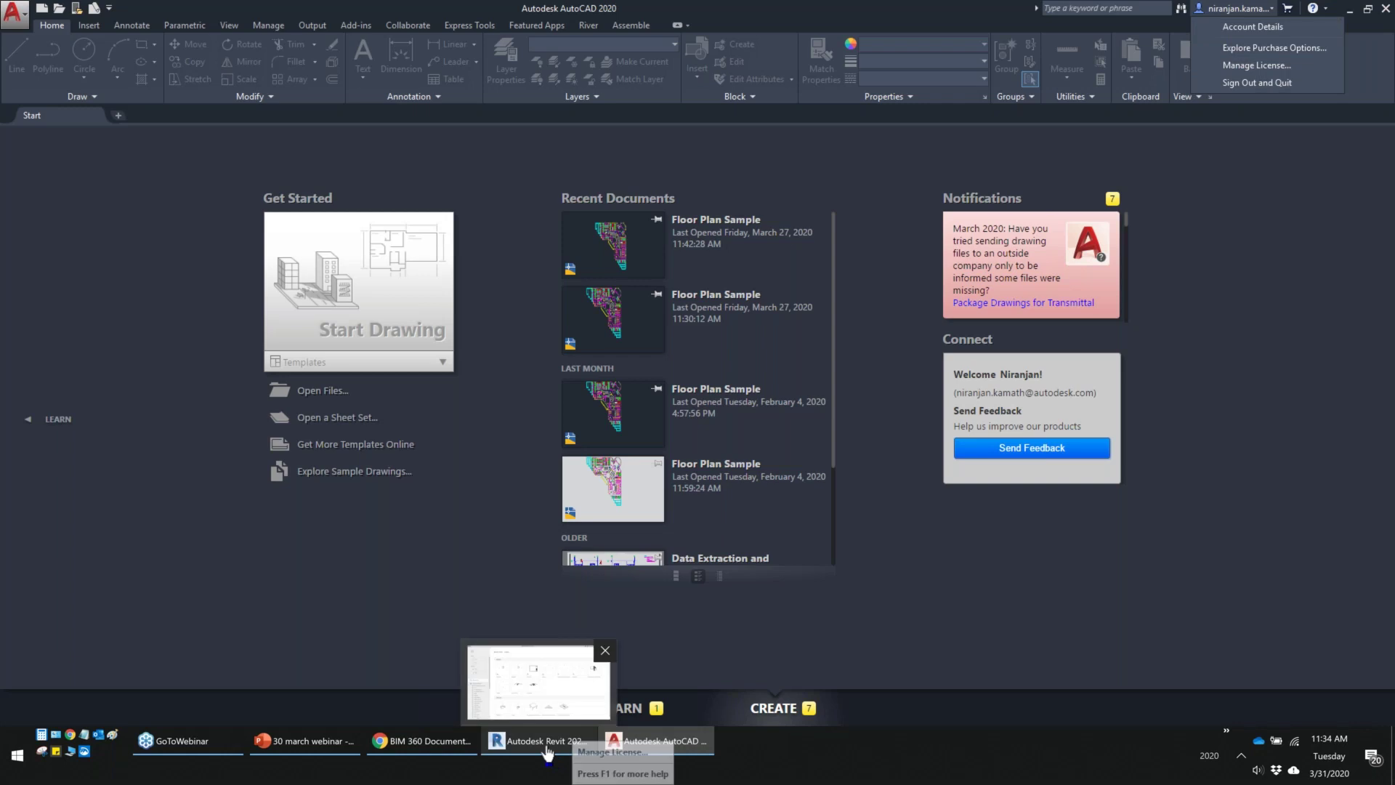
{"action": "left_click", "coordinate": [502, 693]}
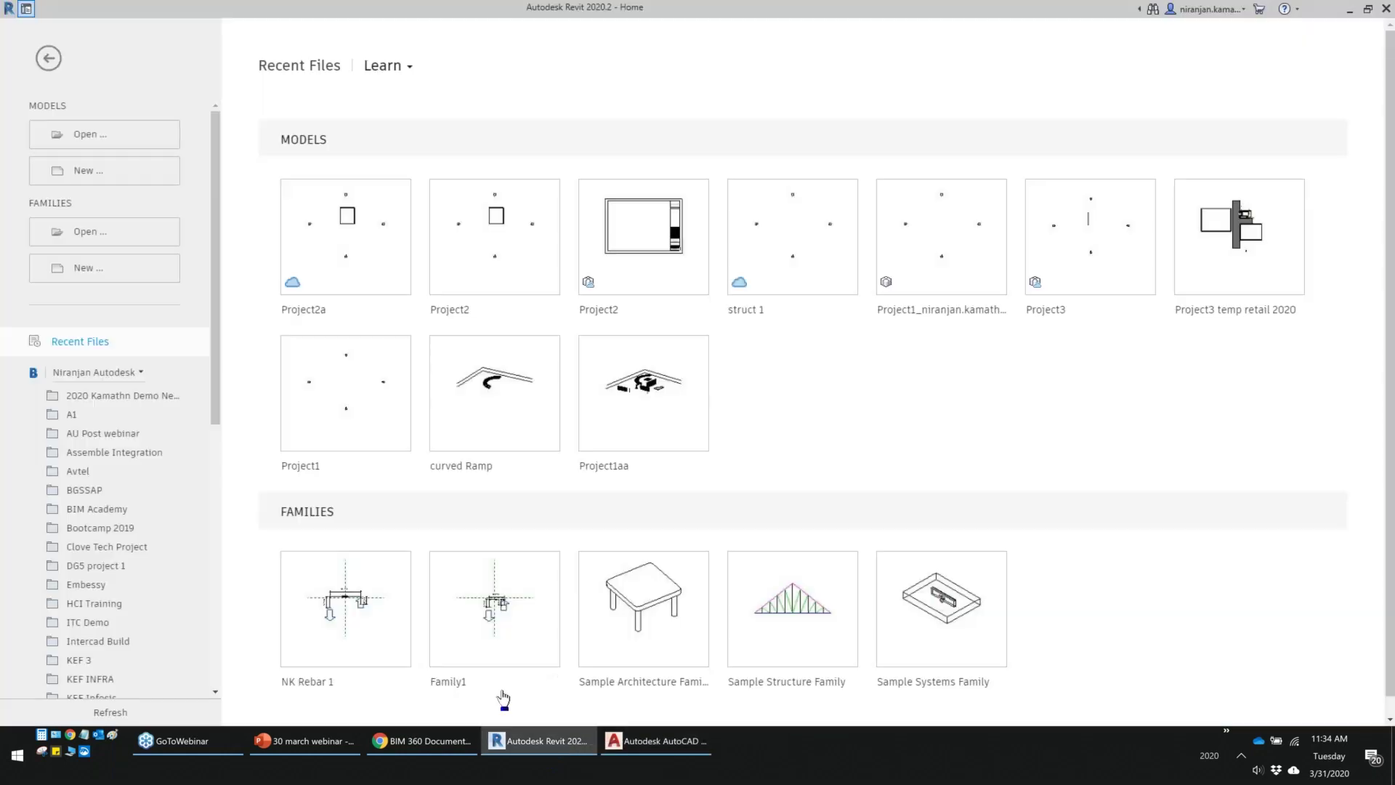
Search 'desktop connector' in a new Chrome window, open Autodesk's BIM 360 Desktop Connector page, then minimize Chrome
{"action": "left_click", "coordinate": [70, 734]}
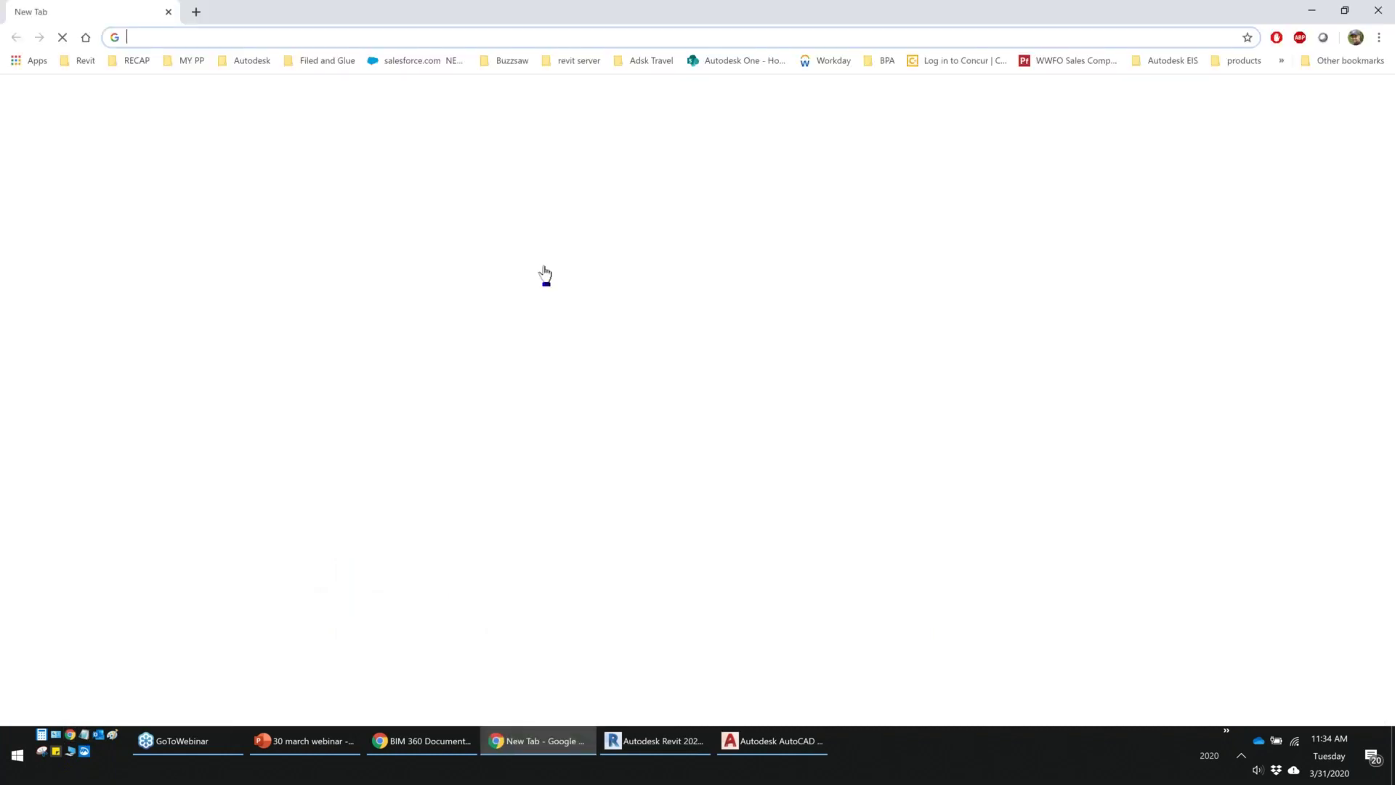
{"action": "type", "text": "de"}
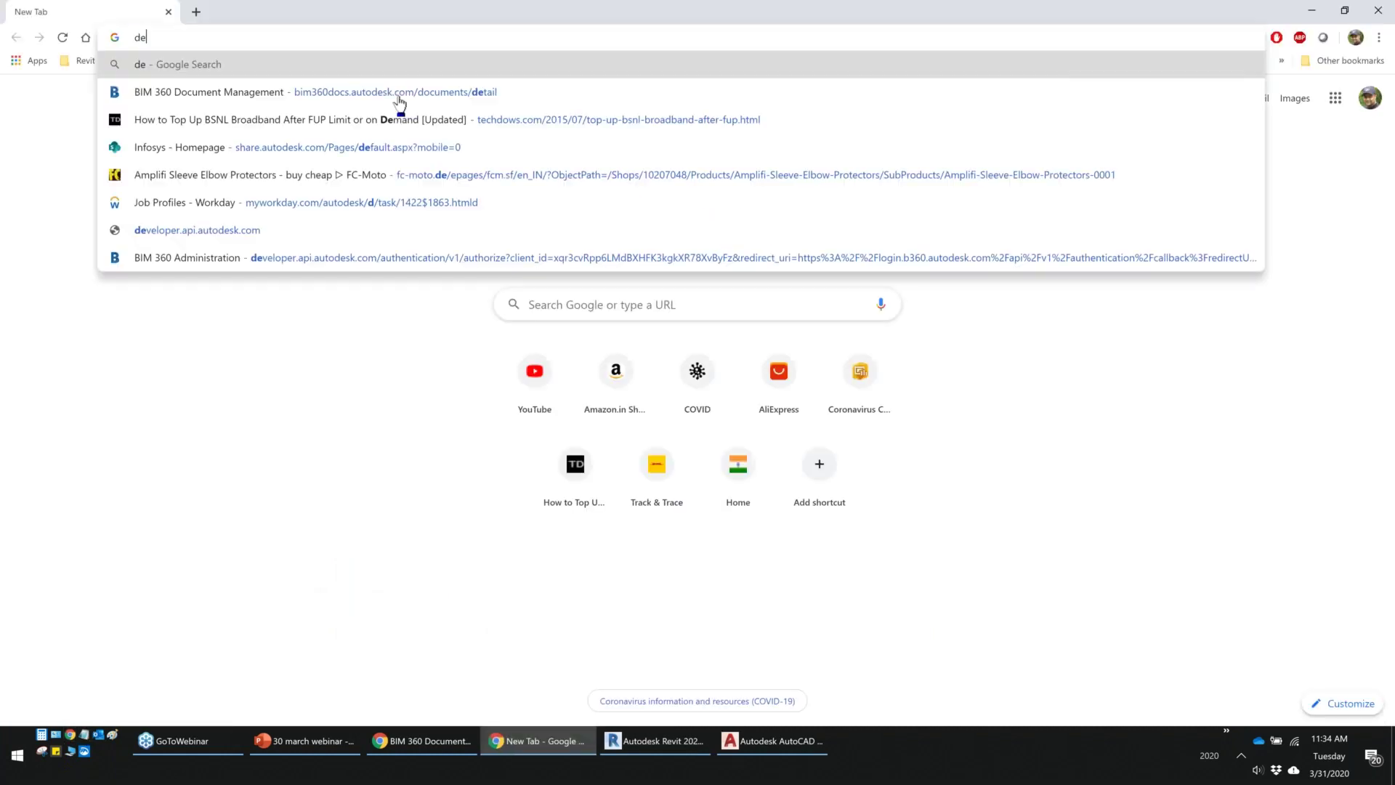
{"action": "type", "text": "sktop connector"}
{"action": "key", "text": "Return"}
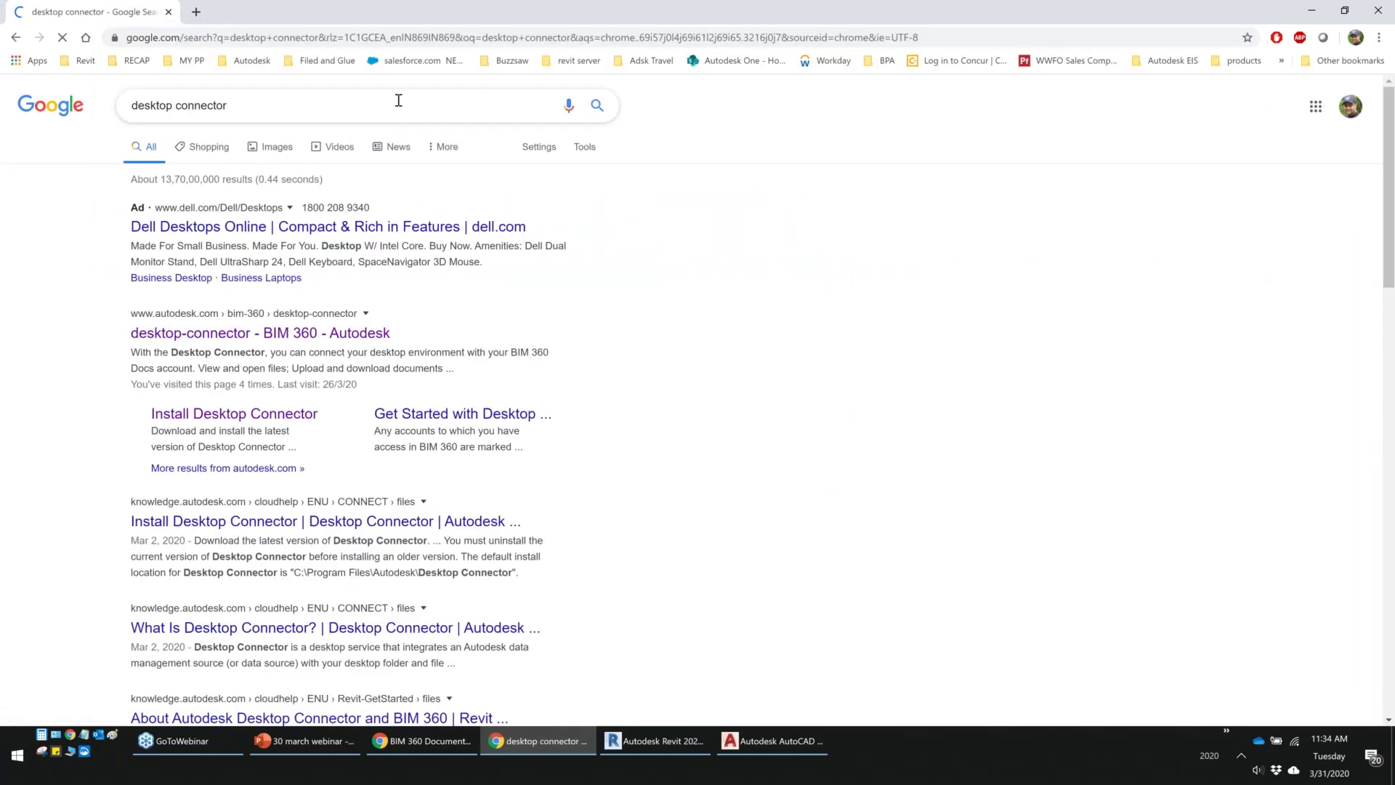
{"action": "left_click", "coordinate": [364, 334]}
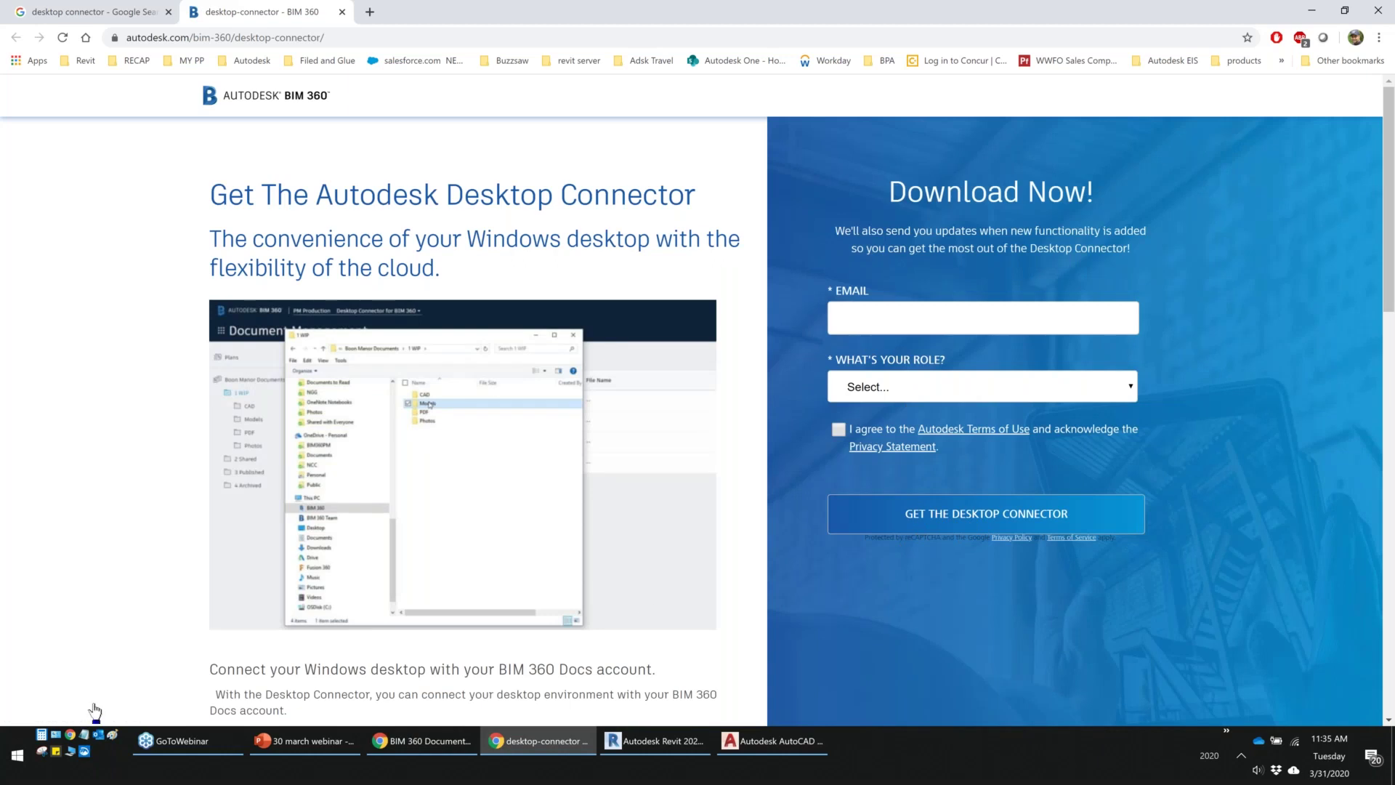
{"action": "left_click", "coordinate": [1312, 13]}
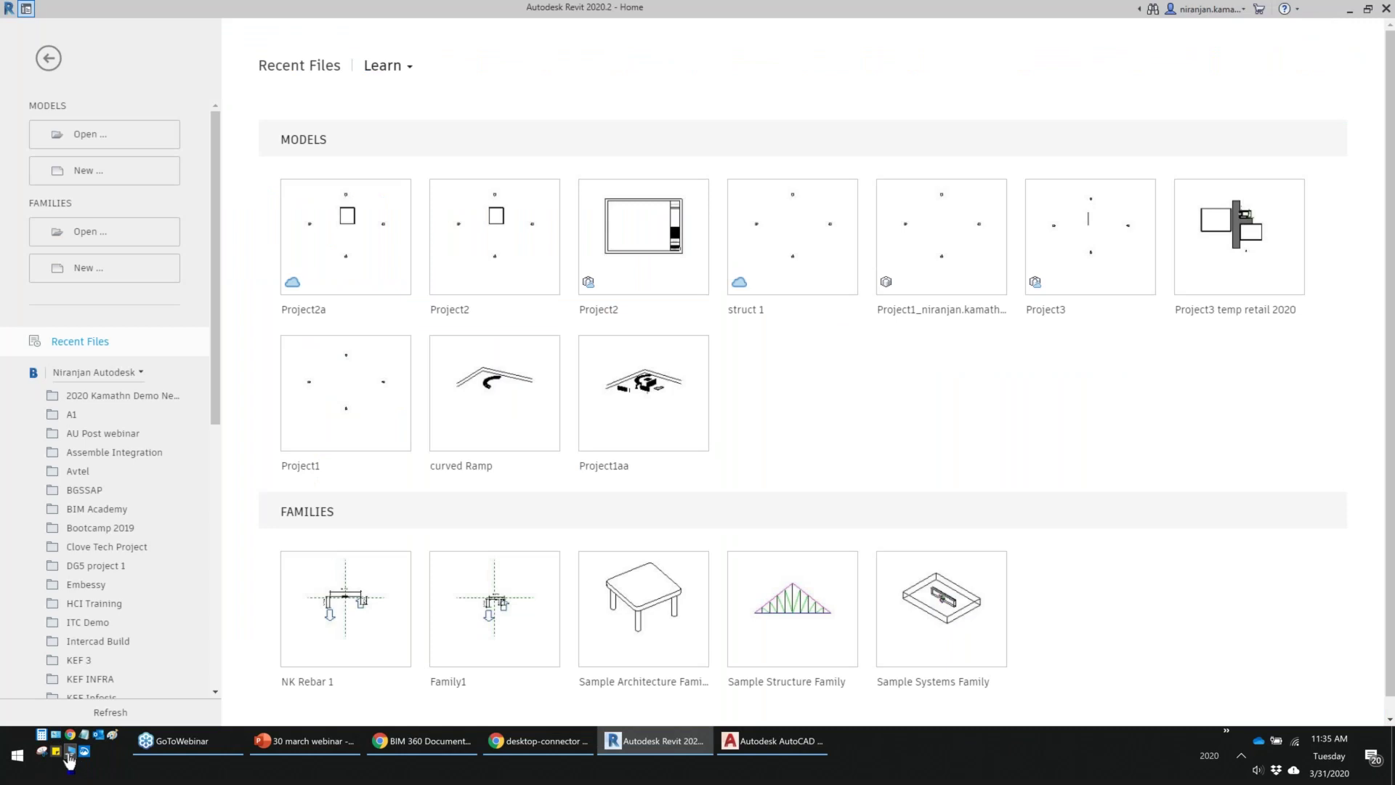
Open This PC in File Explorer, select the BIM 360 and BIM 360 Team drives, then return to Chrome
{"action": "key", "text": "super+e"}
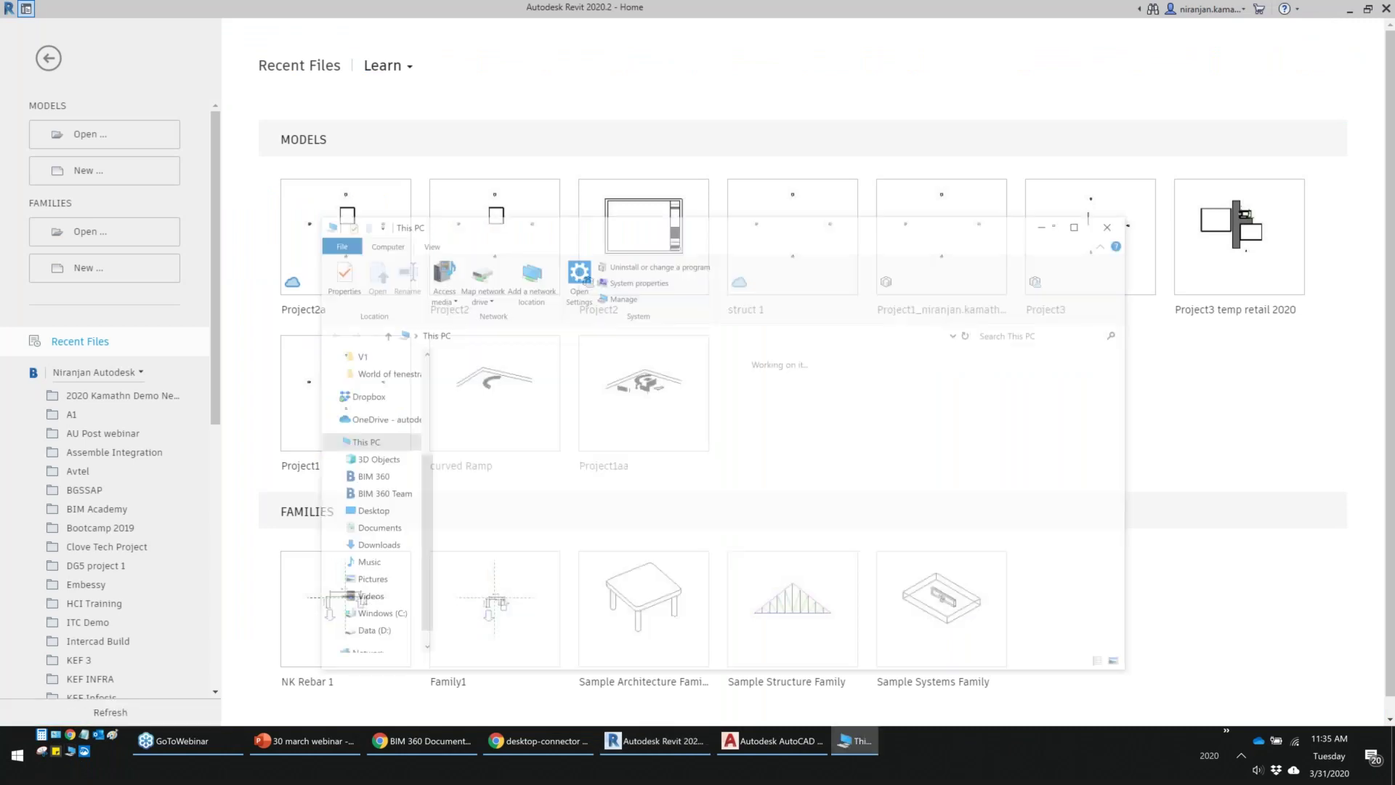
{"action": "left_click", "coordinate": [478, 534]}
{"action": "left_click", "coordinate": [660, 522]}
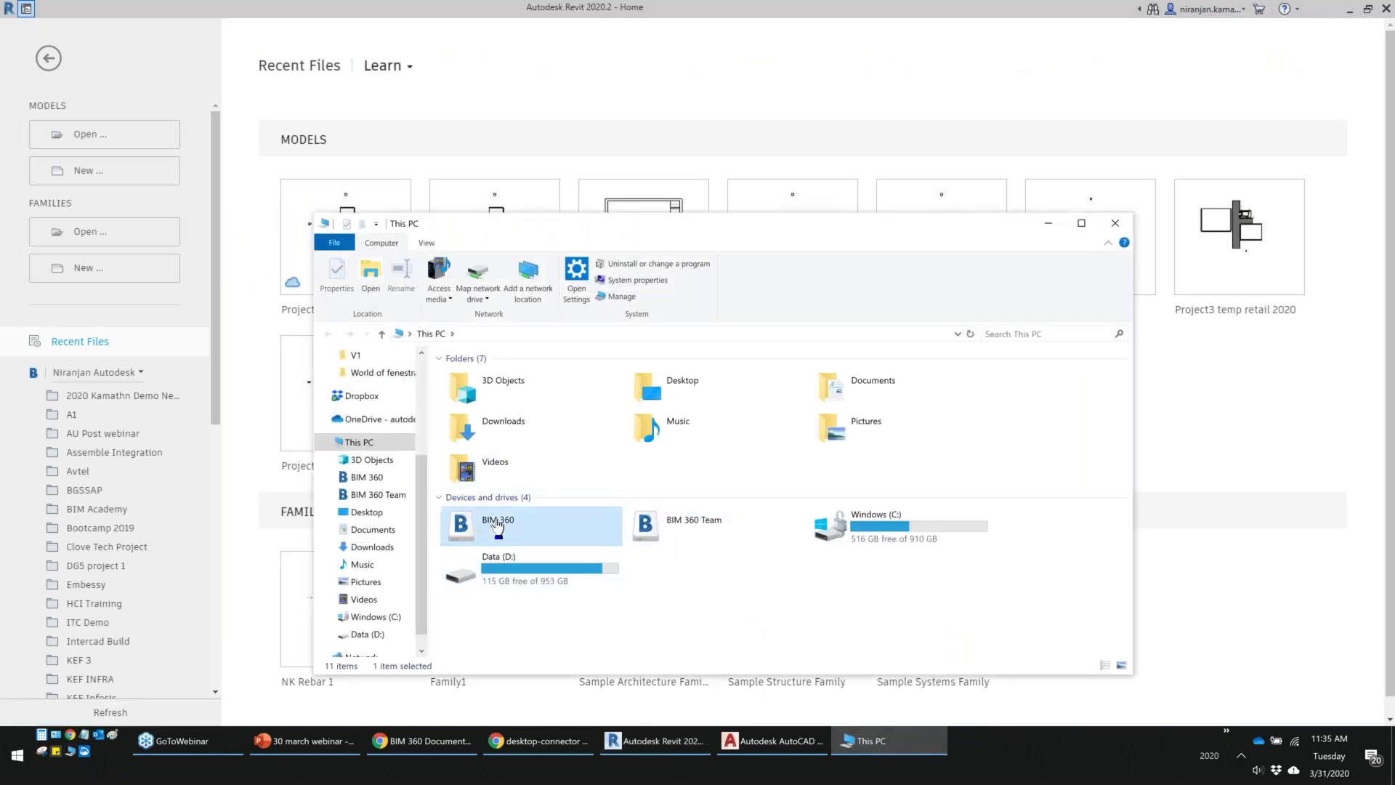
{"action": "left_click", "coordinate": [559, 528]}
{"action": "left_click", "coordinate": [411, 754]}
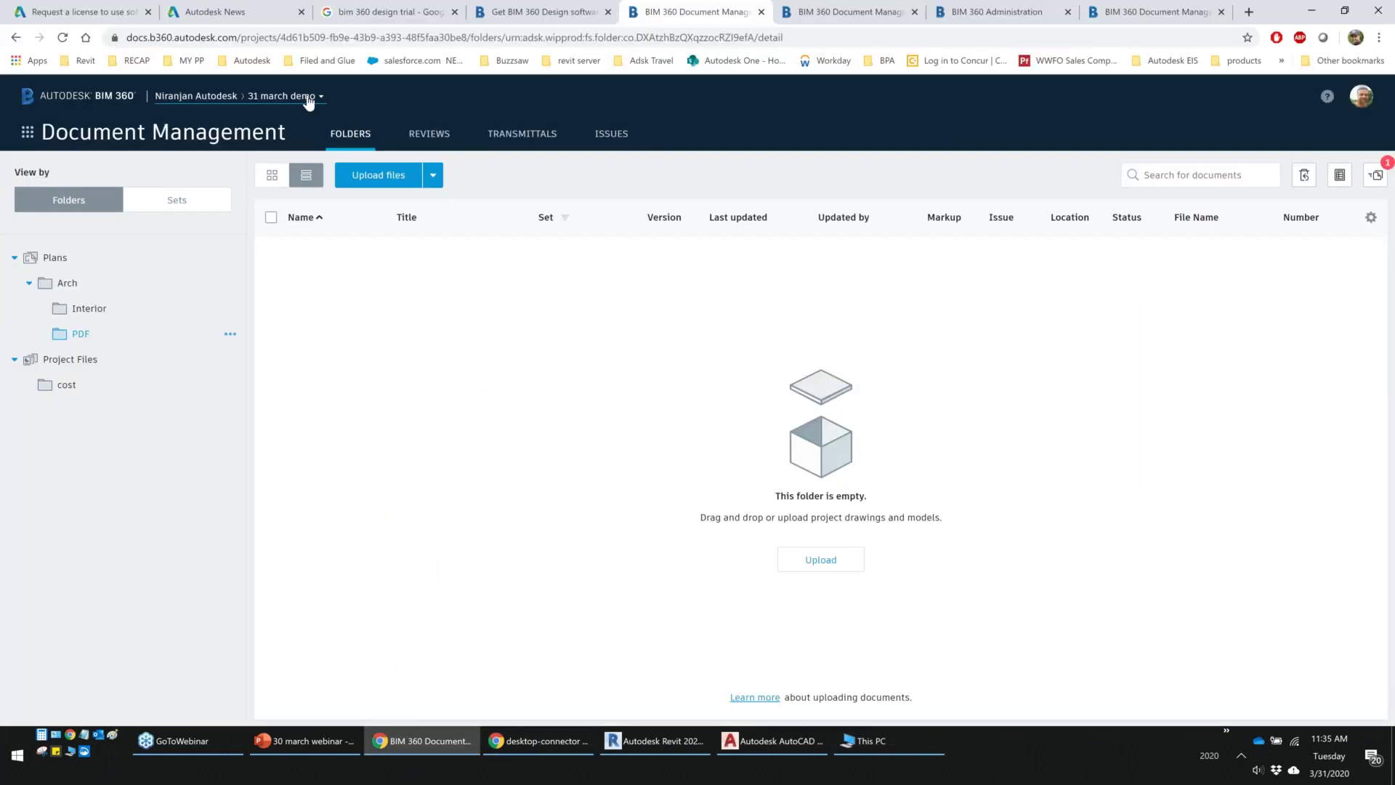
Browse the project dropdown's other projects and the Change account list of other accounts
{"action": "left_click", "coordinate": [311, 98]}
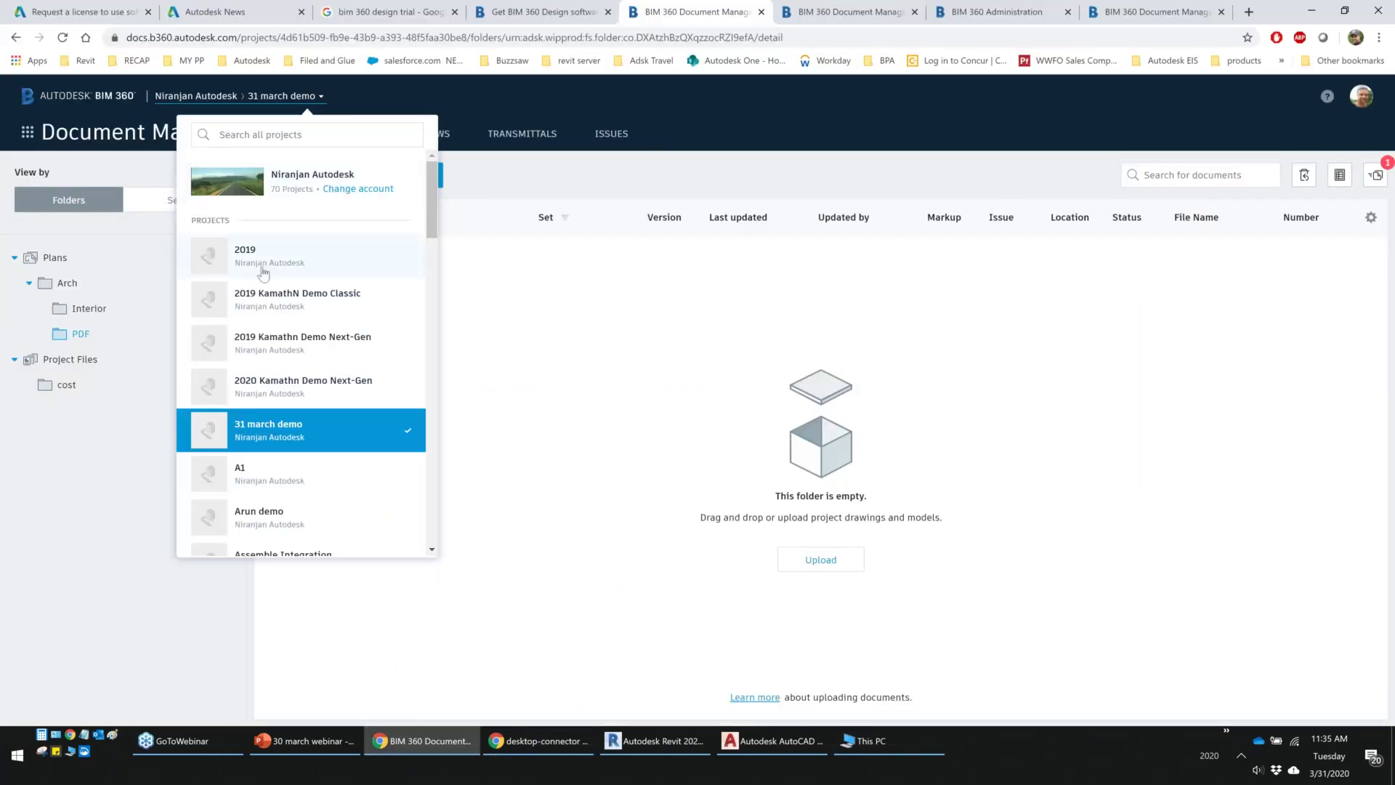
{"action": "scroll", "coordinate": [269, 280], "scroll_direction": "down", "scroll_amount": 3}
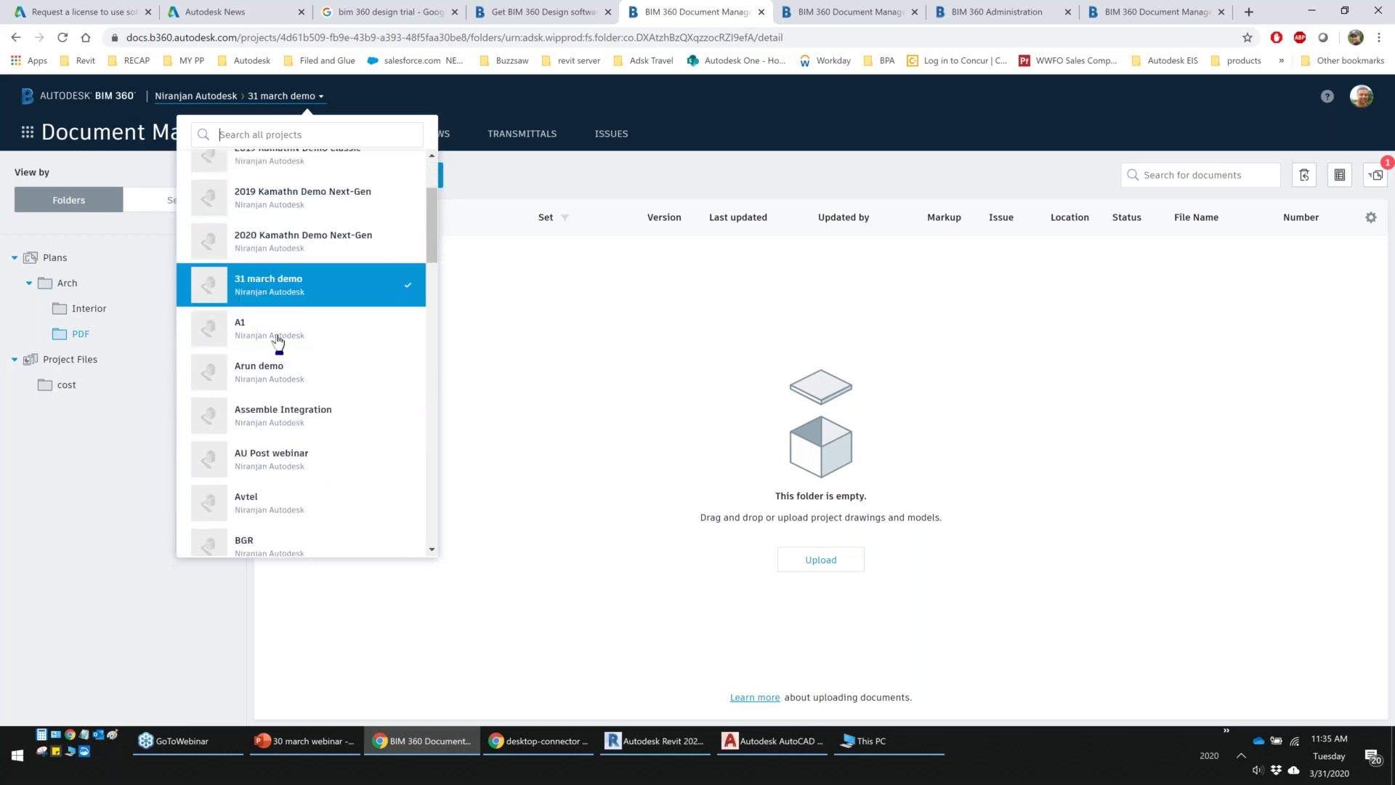
{"action": "scroll", "coordinate": [283, 341], "scroll_direction": "up", "scroll_amount": 3}
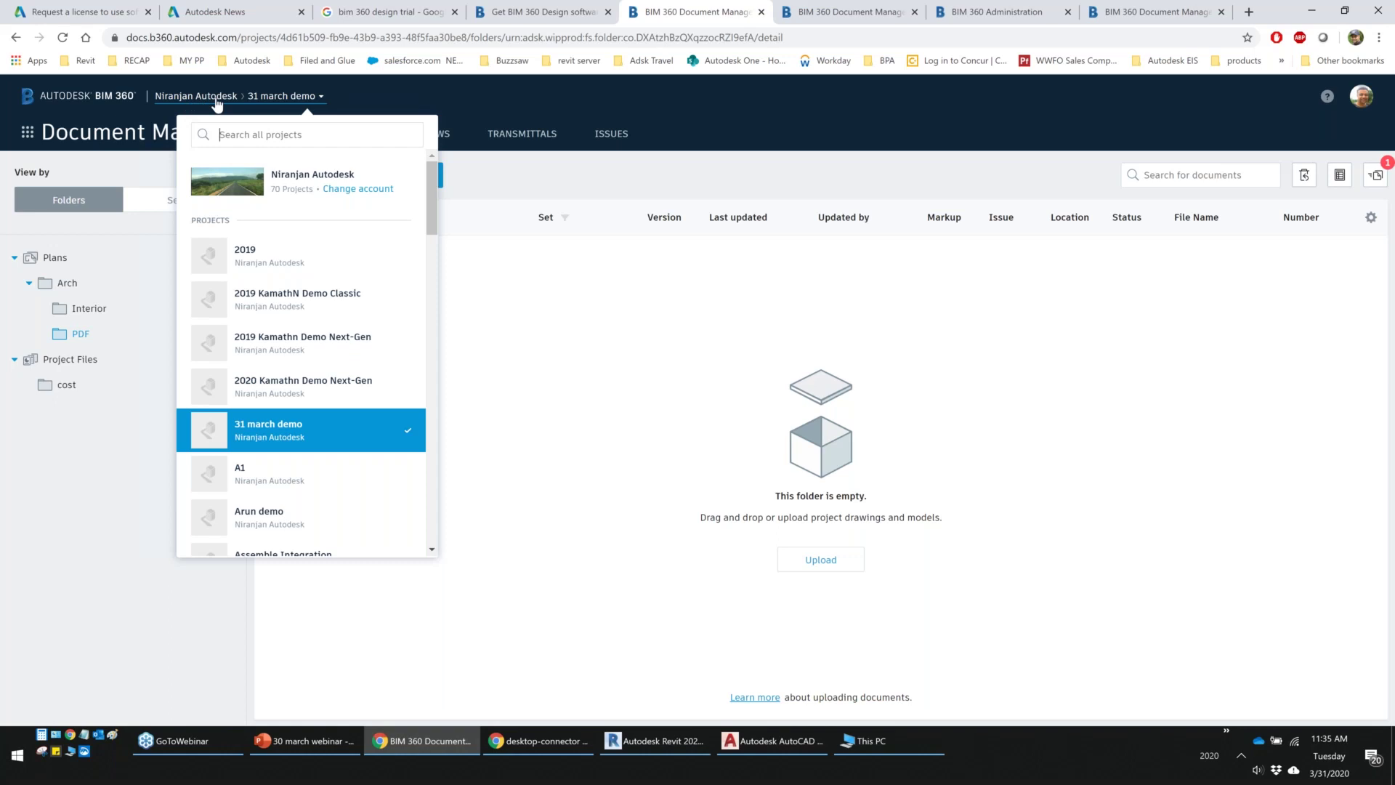
{"action": "left_click", "coordinate": [344, 191]}
{"action": "scroll", "coordinate": [293, 363], "scroll_direction": "down", "scroll_amount": 2}
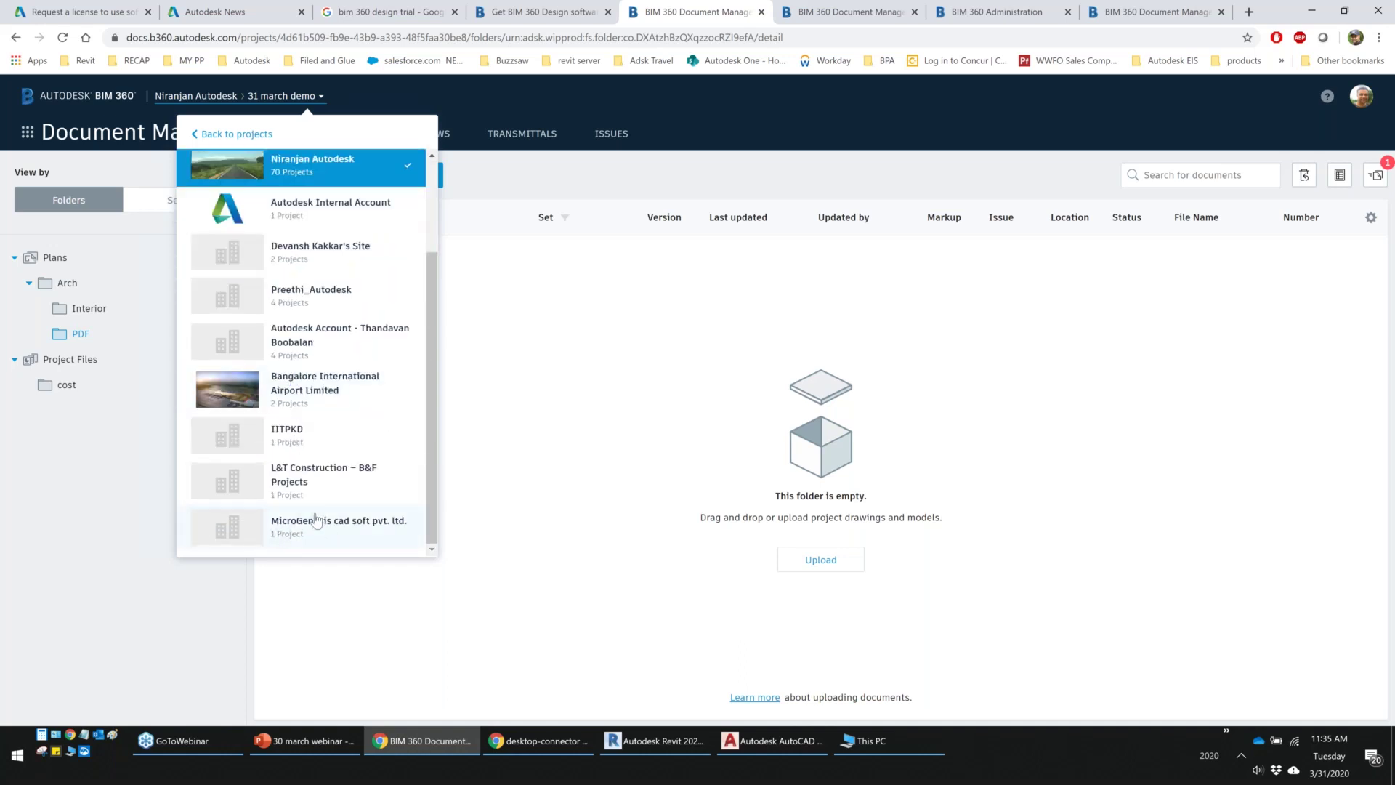
{"action": "scroll", "coordinate": [313, 522], "scroll_direction": "up", "scroll_amount": 2}
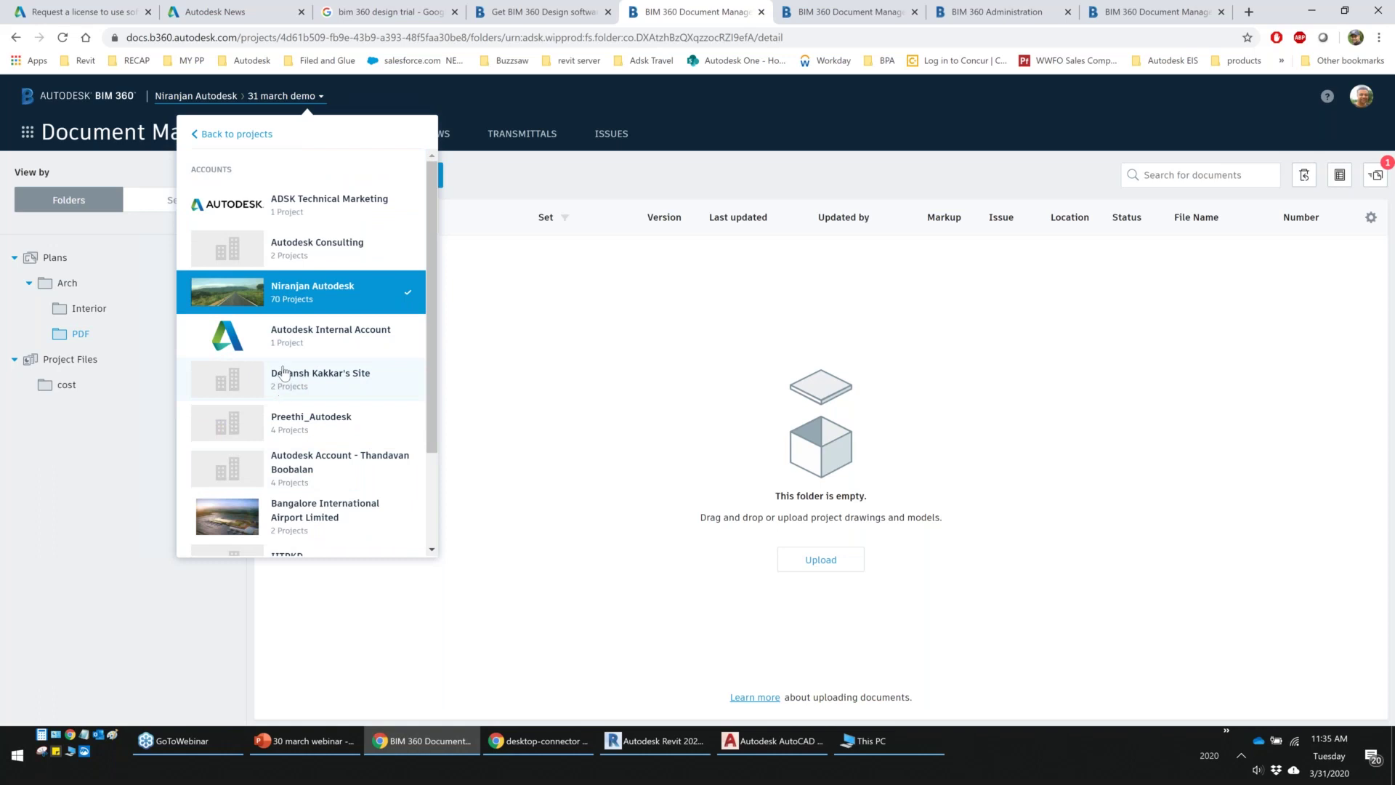
Return to the current account's project list, then bring This PC forward
{"action": "left_click", "coordinate": [243, 138]}
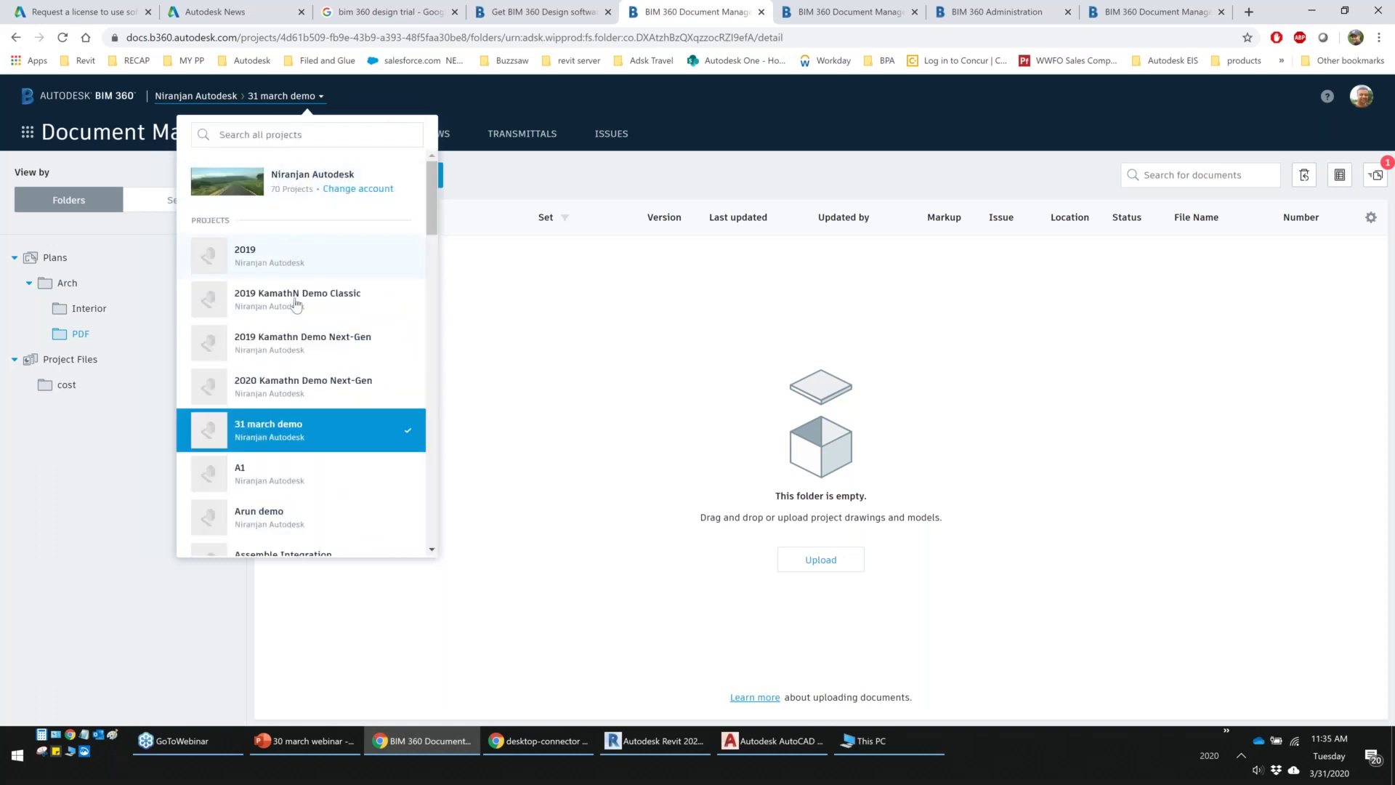
{"action": "scroll", "coordinate": [287, 392], "scroll_direction": "down", "scroll_amount": 2}
{"action": "scroll", "coordinate": [287, 418], "scroll_direction": "up", "scroll_amount": 2}
{"action": "left_click", "coordinate": [894, 752]}
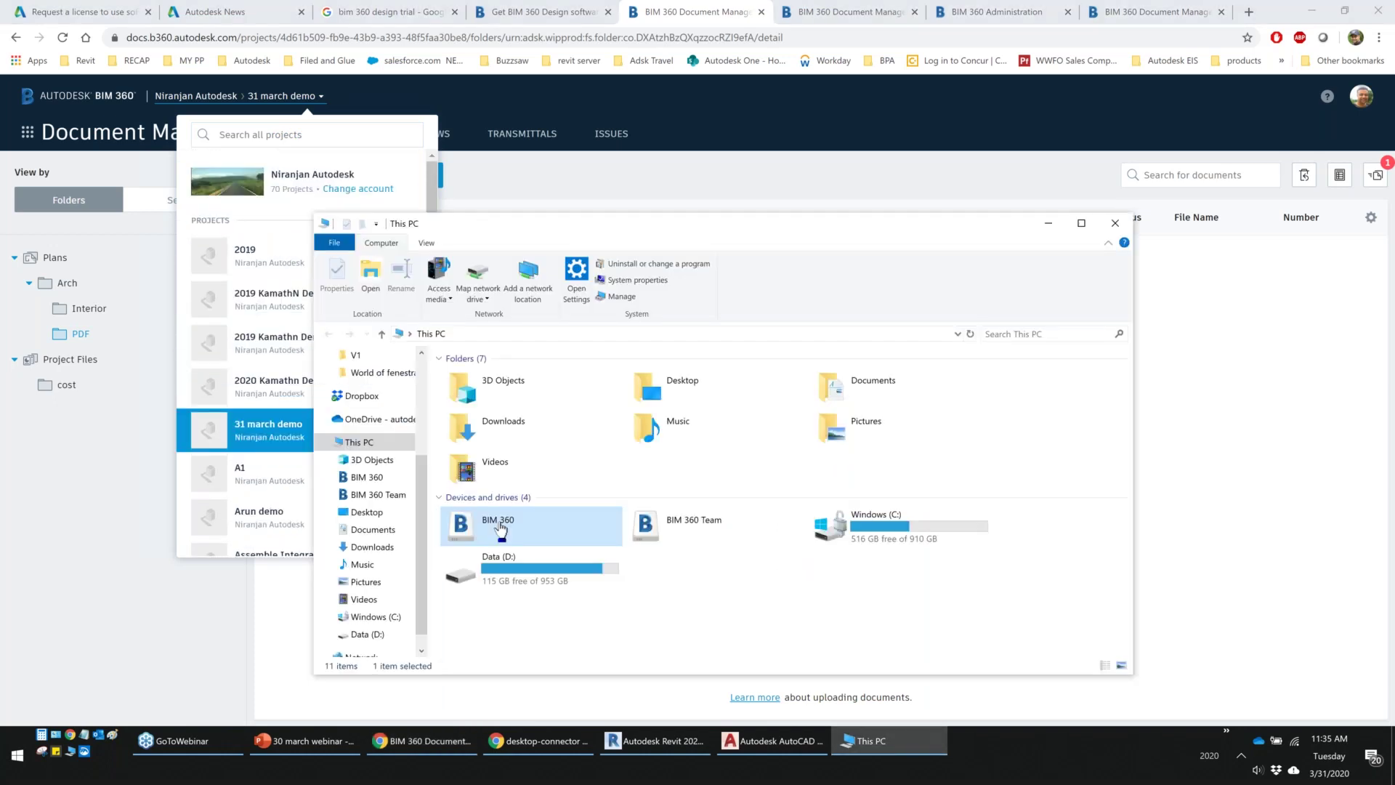
Open the BIM 360 drive and the current account's folder to look for its projects
{"action": "double_click", "coordinate": [500, 525]}
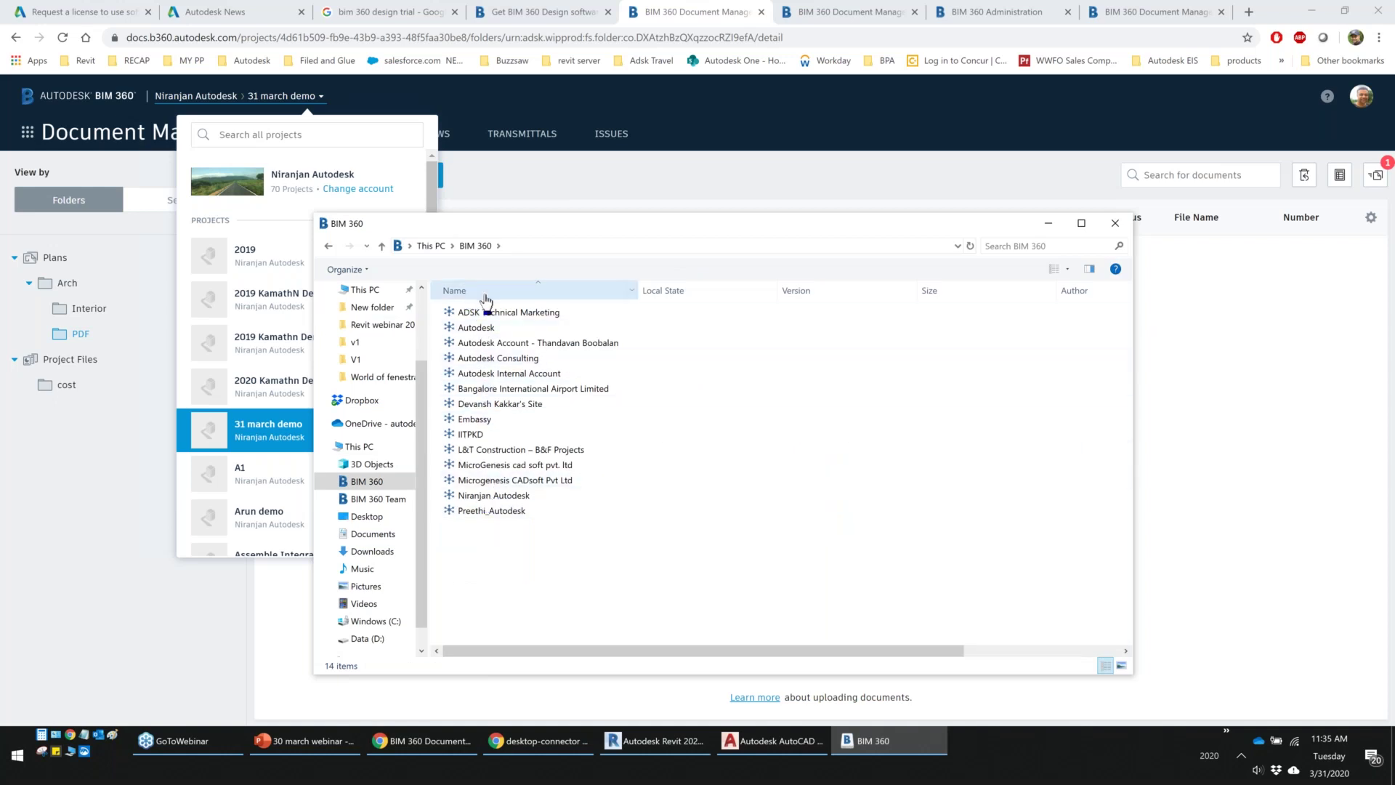
{"action": "left_click", "coordinate": [481, 494]}
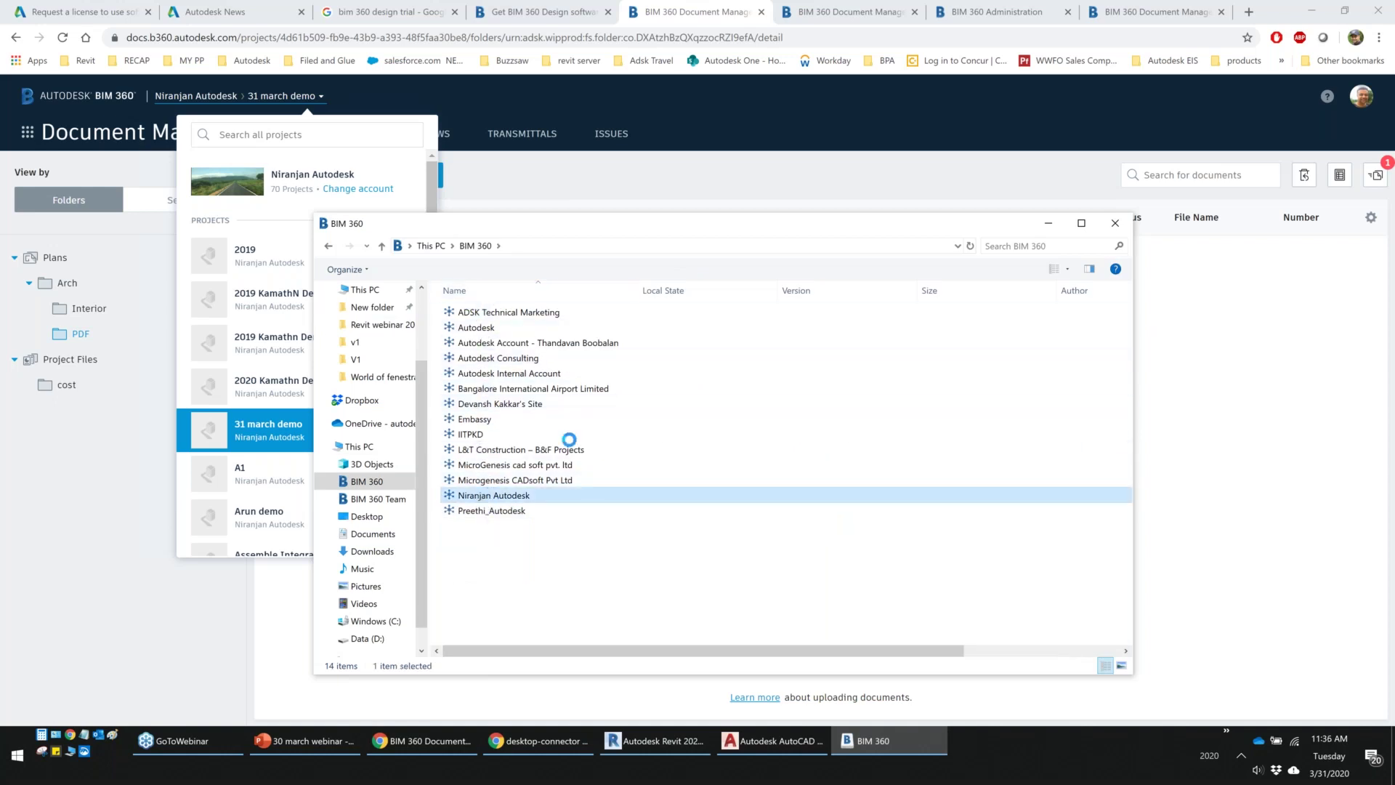
{"action": "key", "text": "Return"}
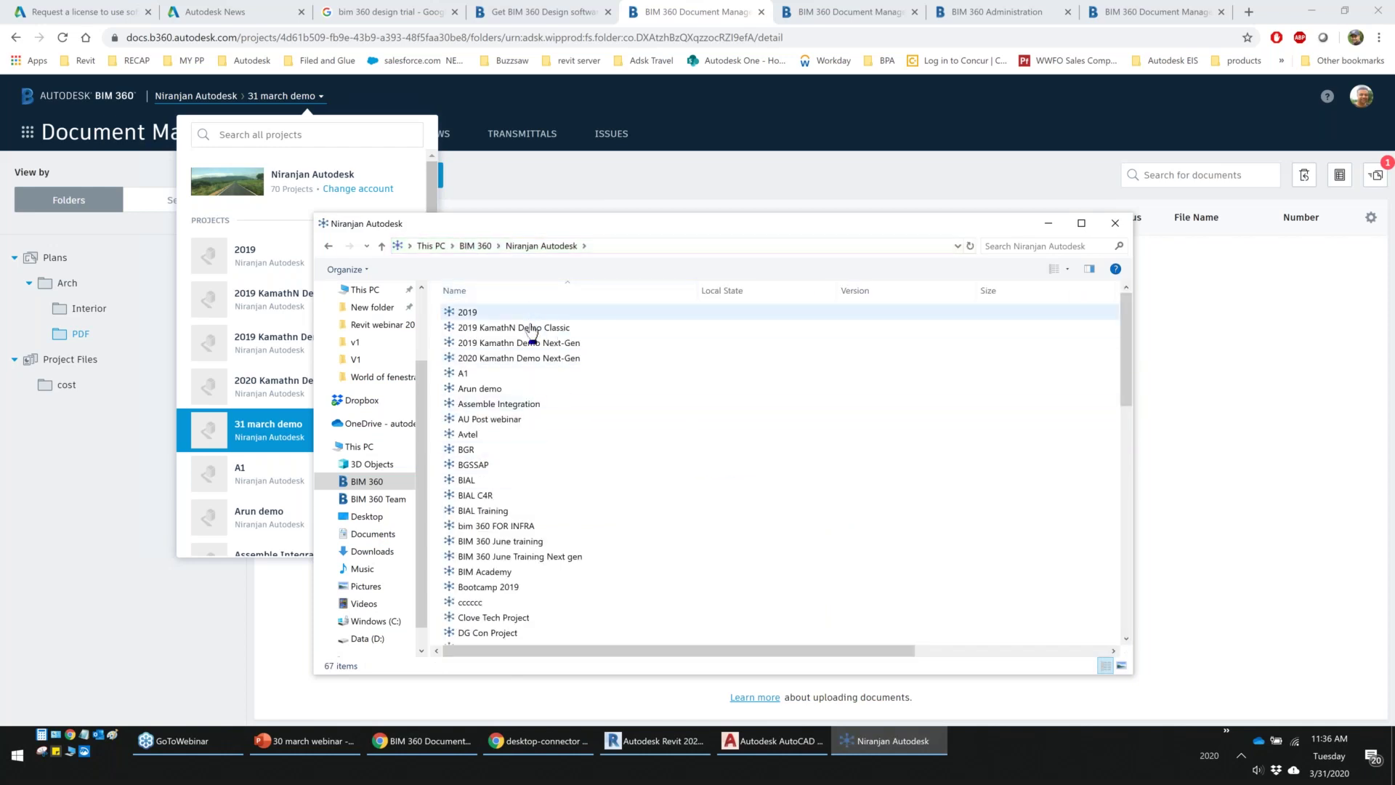
{"action": "scroll", "coordinate": [554, 509], "scroll_direction": "down", "scroll_amount": 5}
{"action": "scroll", "coordinate": [560, 523], "scroll_direction": "down", "scroll_amount": 5}
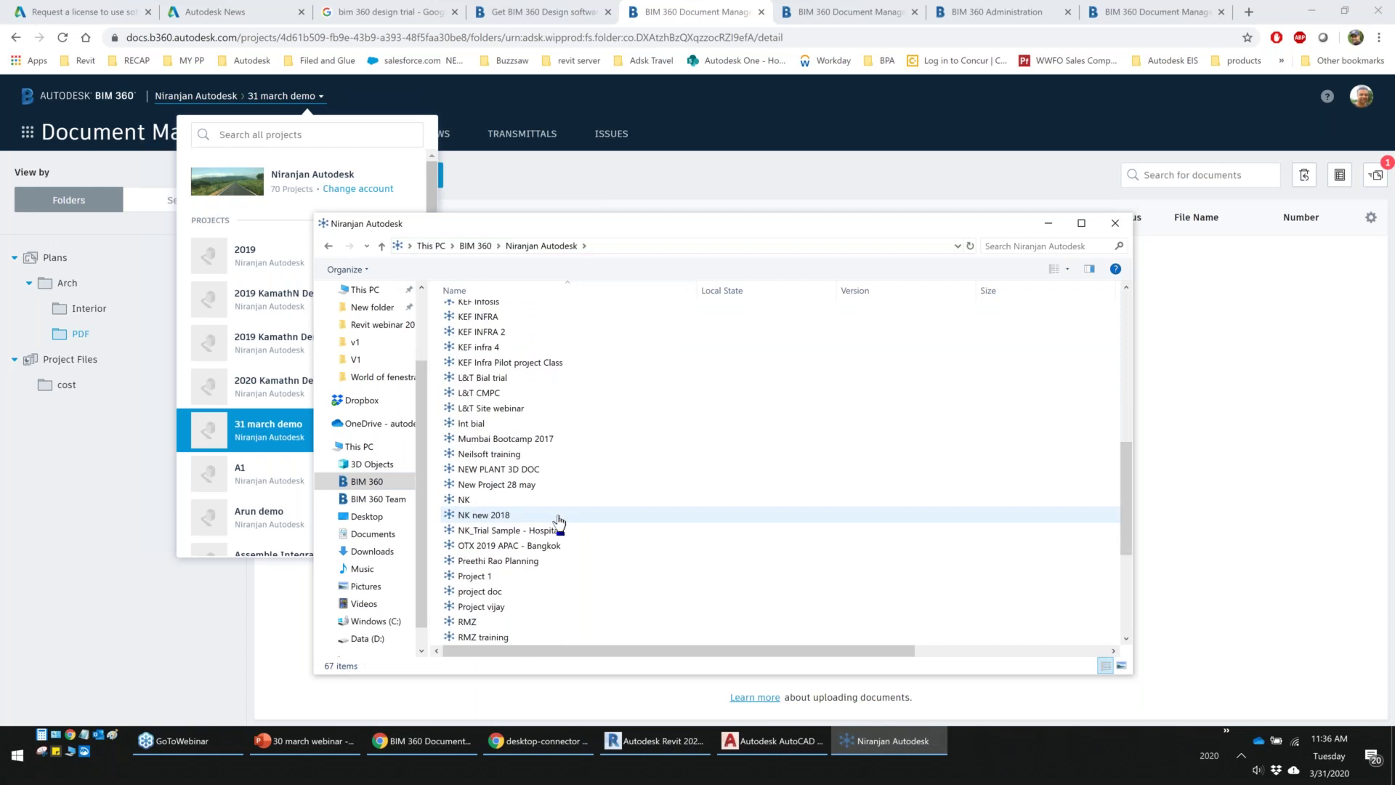
{"action": "scroll", "coordinate": [564, 523], "scroll_direction": "up", "scroll_amount": 10}
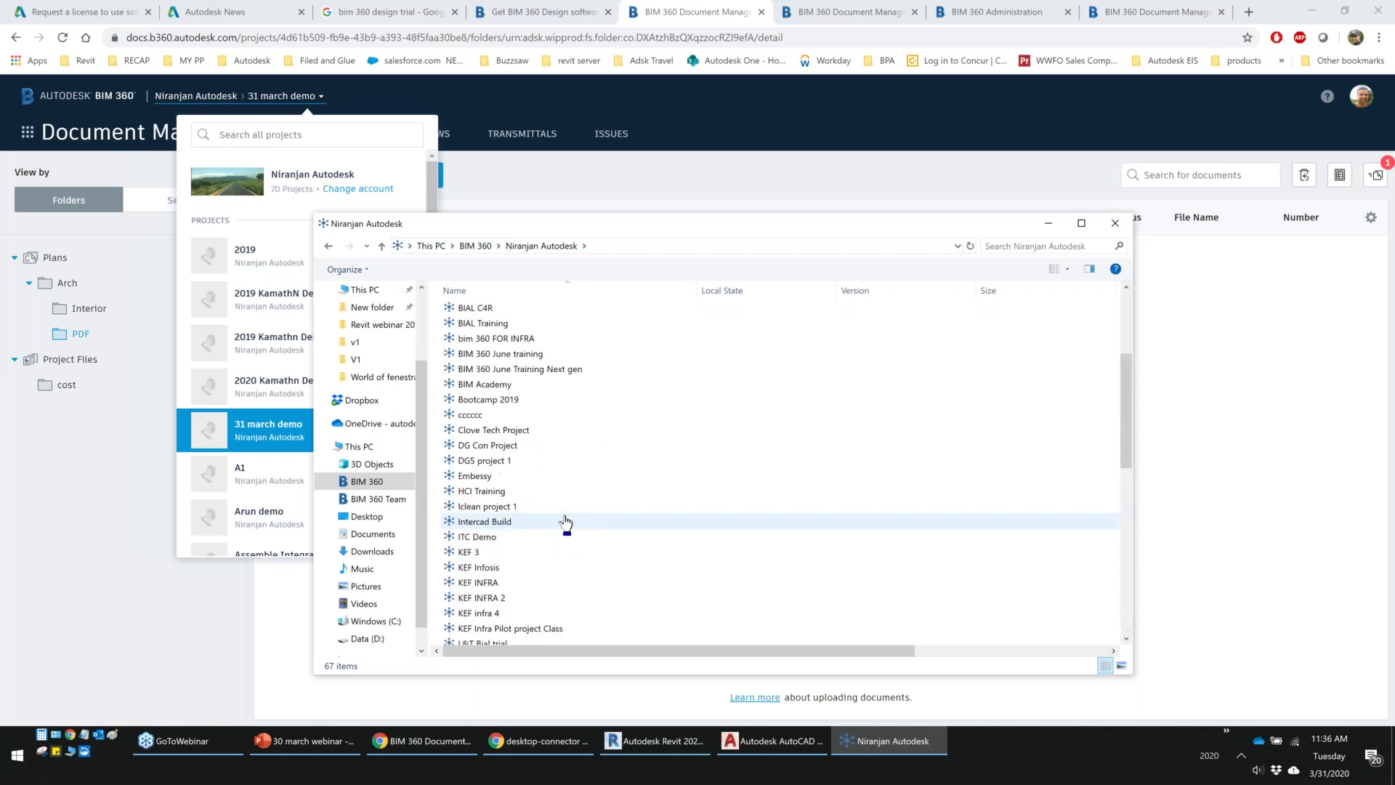
Refresh Drives from the Desktop Connector tray menu and close the outdated Explorer window
{"action": "left_click", "coordinate": [1242, 759]}
{"action": "right_click", "coordinate": [1213, 684]}
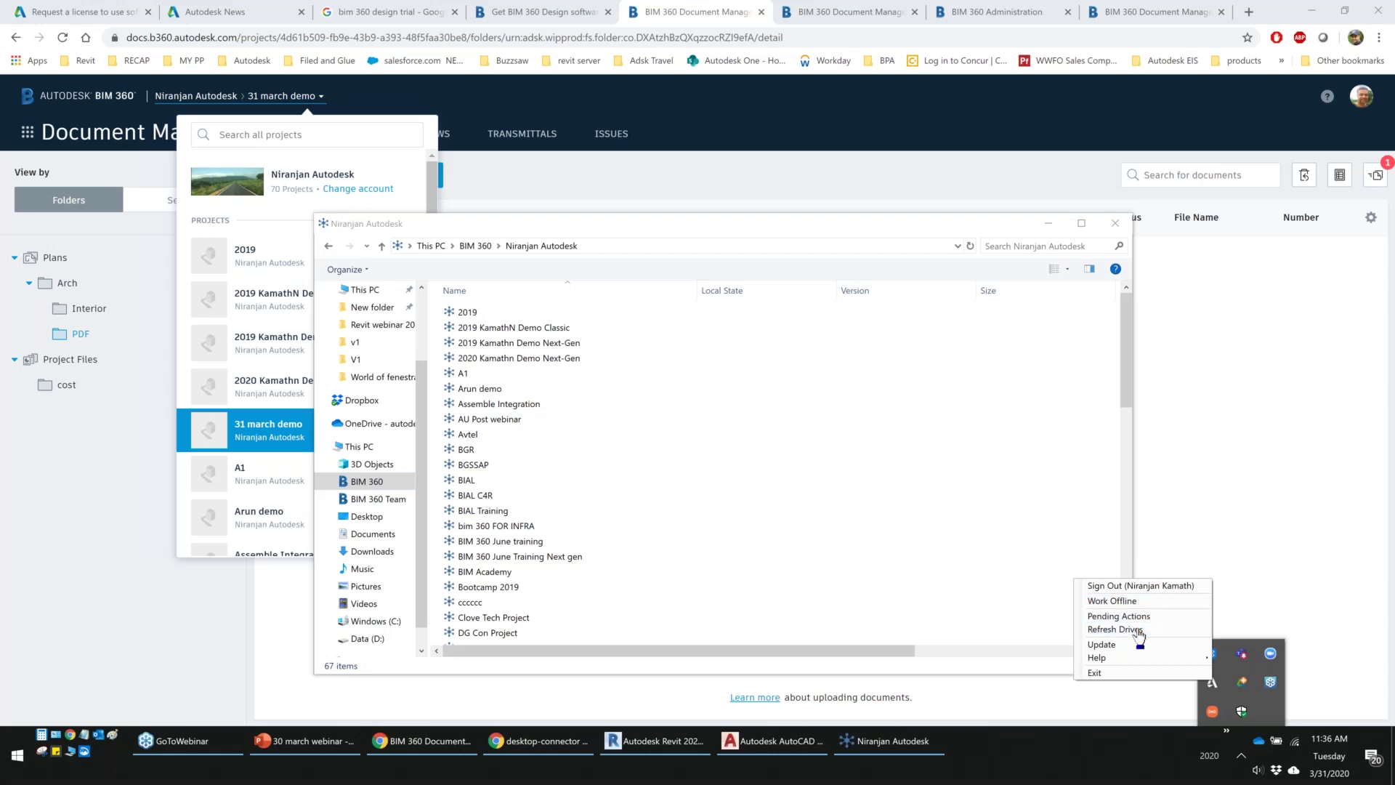
{"action": "left_click", "coordinate": [1139, 631]}
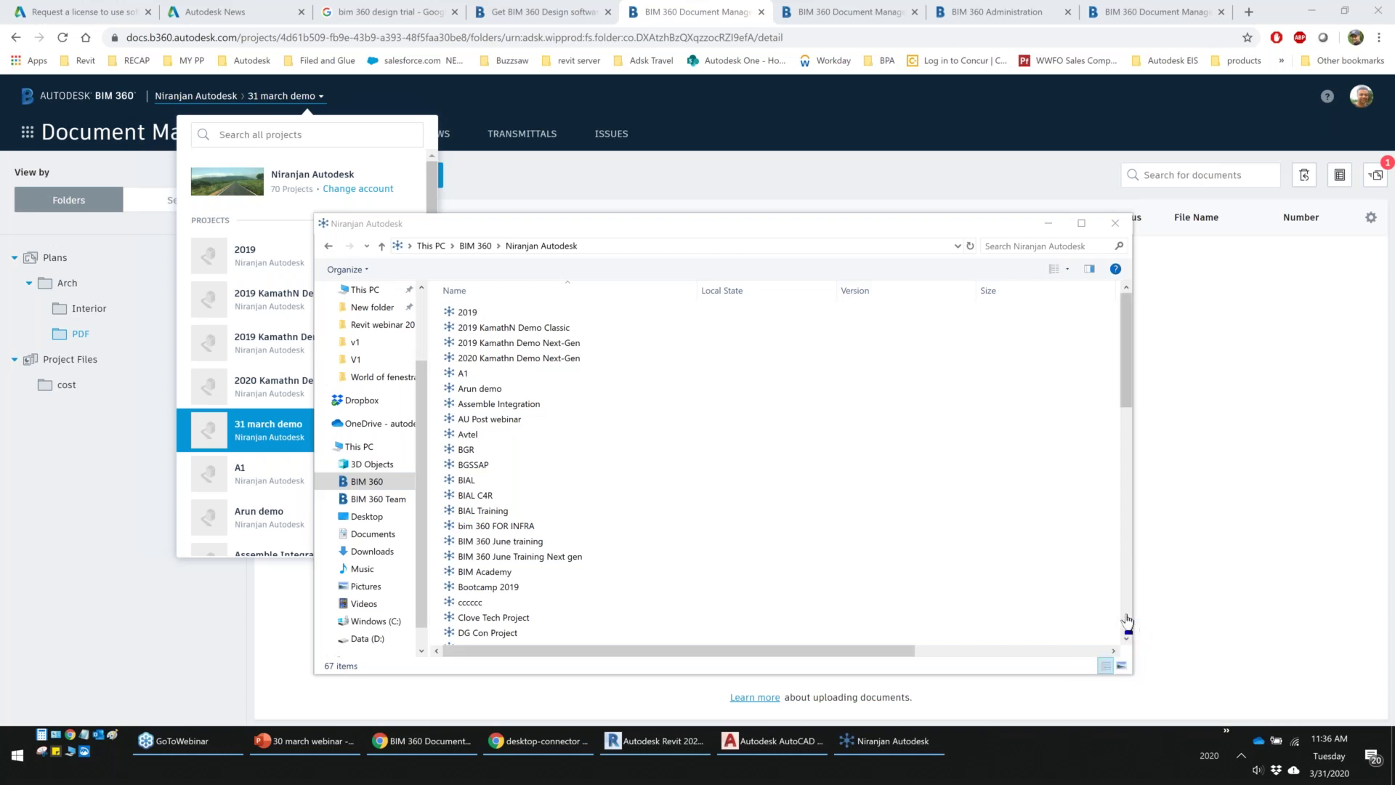
{"action": "left_click", "coordinate": [1116, 225]}
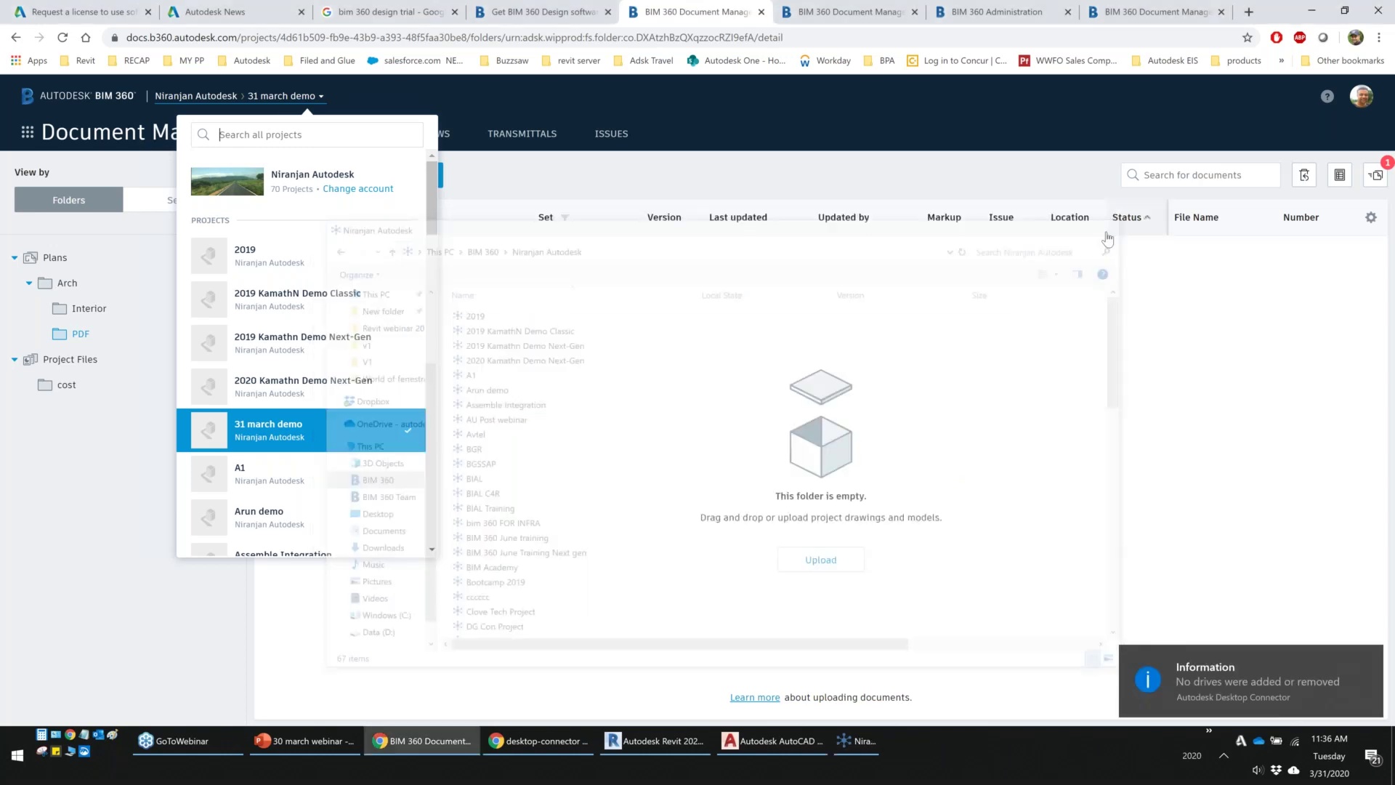
Reopen the BIM 360 drive, go to 31 march demo > Project Files, then close Explorer
{"action": "left_click", "coordinate": [70, 752]}
{"action": "double_click", "coordinate": [483, 541]}
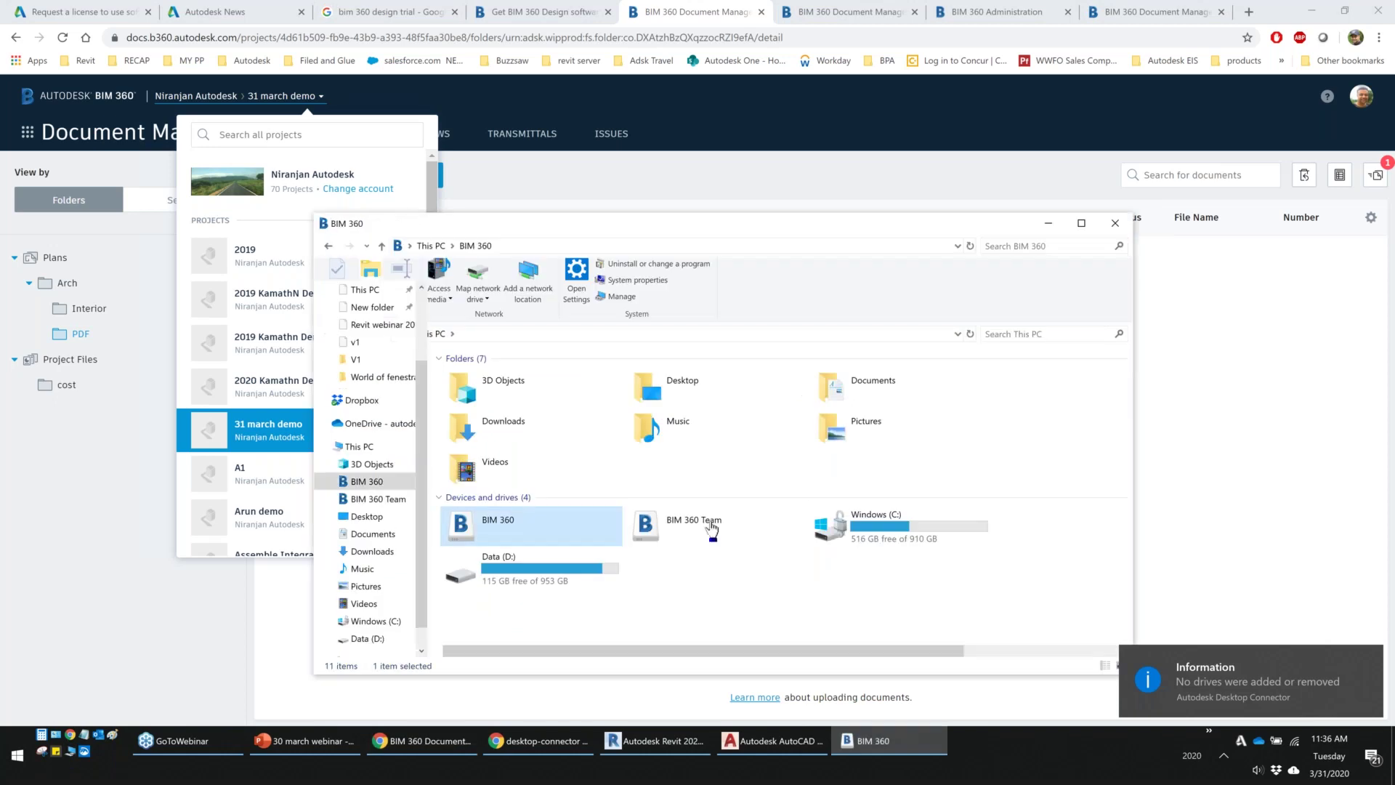
{"action": "left_click", "coordinate": [499, 495]}
{"action": "double_click", "coordinate": [494, 496]}
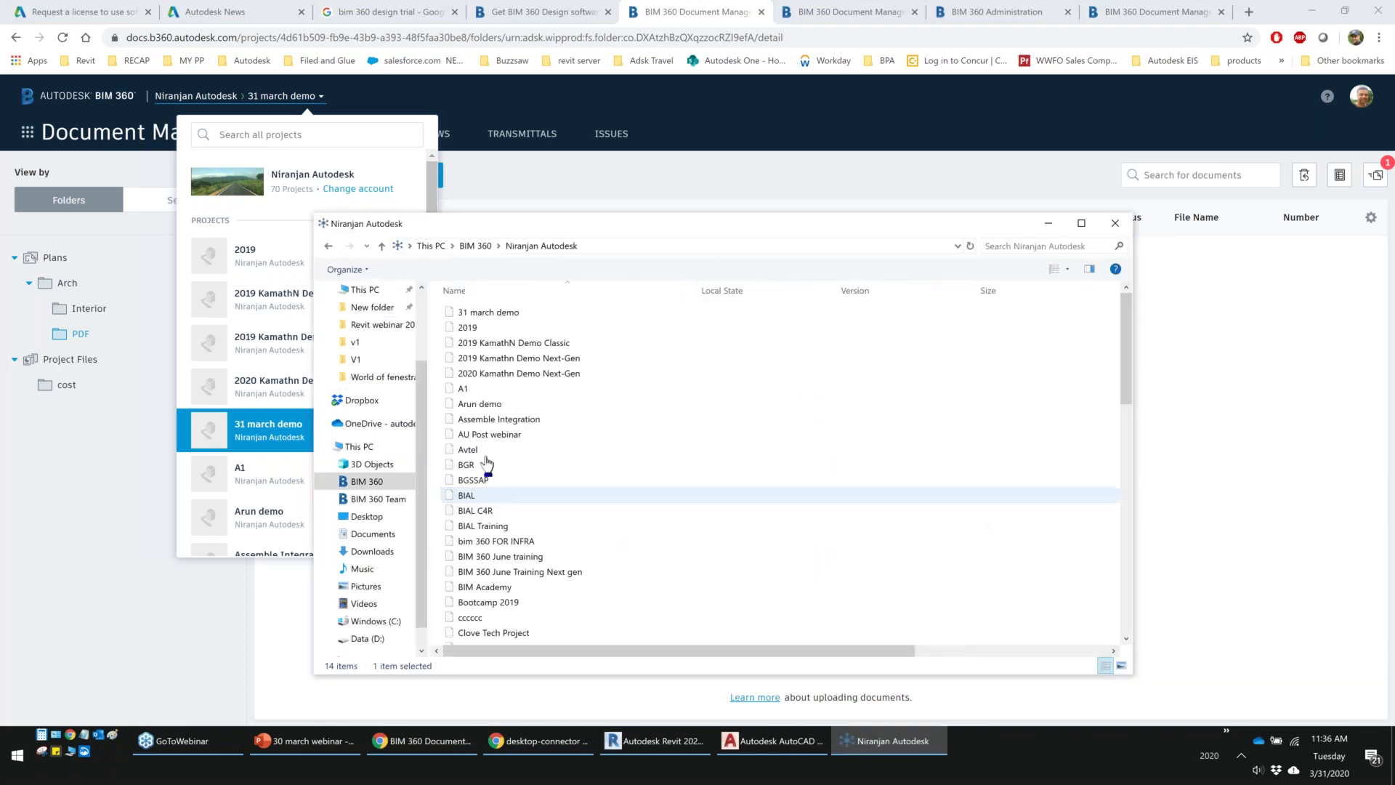
{"action": "left_click", "coordinate": [466, 320]}
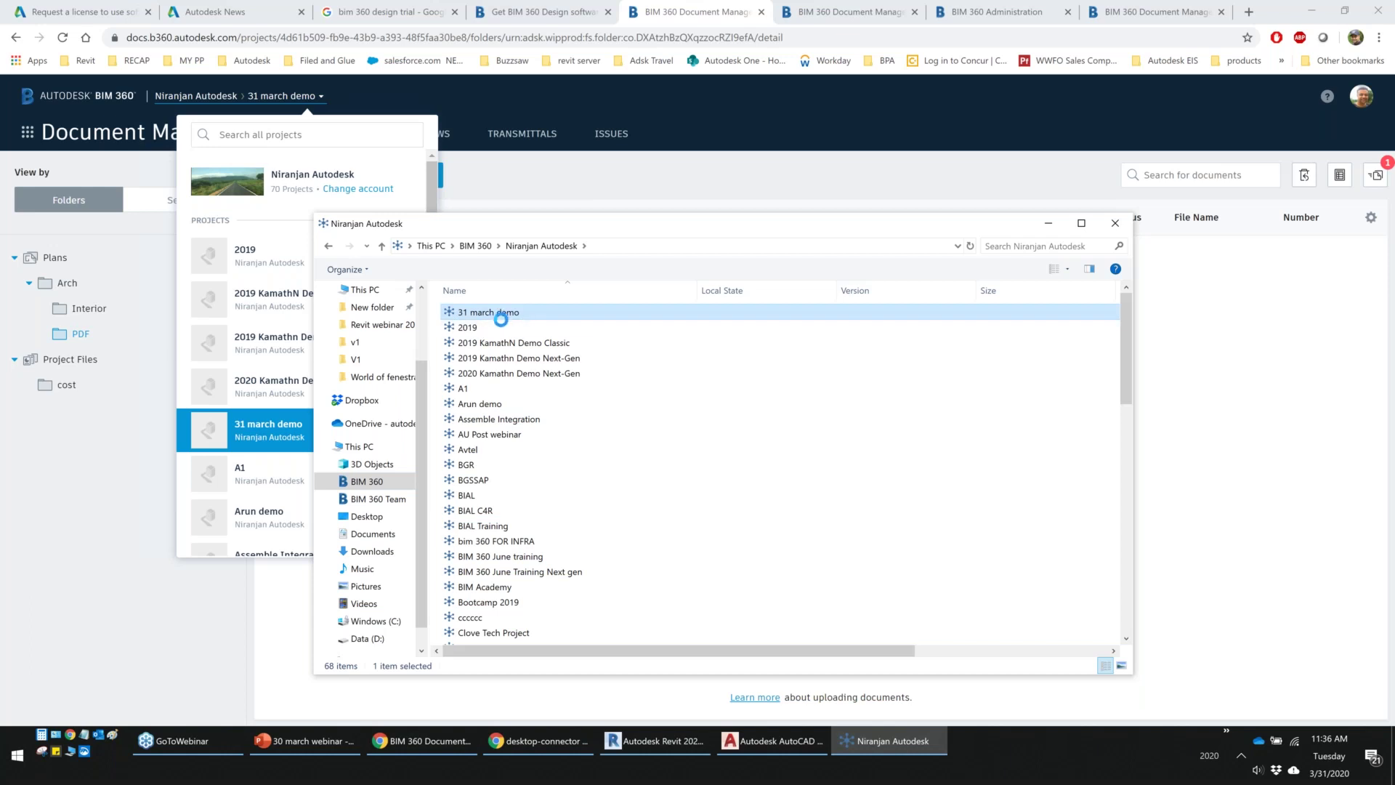
{"action": "double_click", "coordinate": [497, 315]}
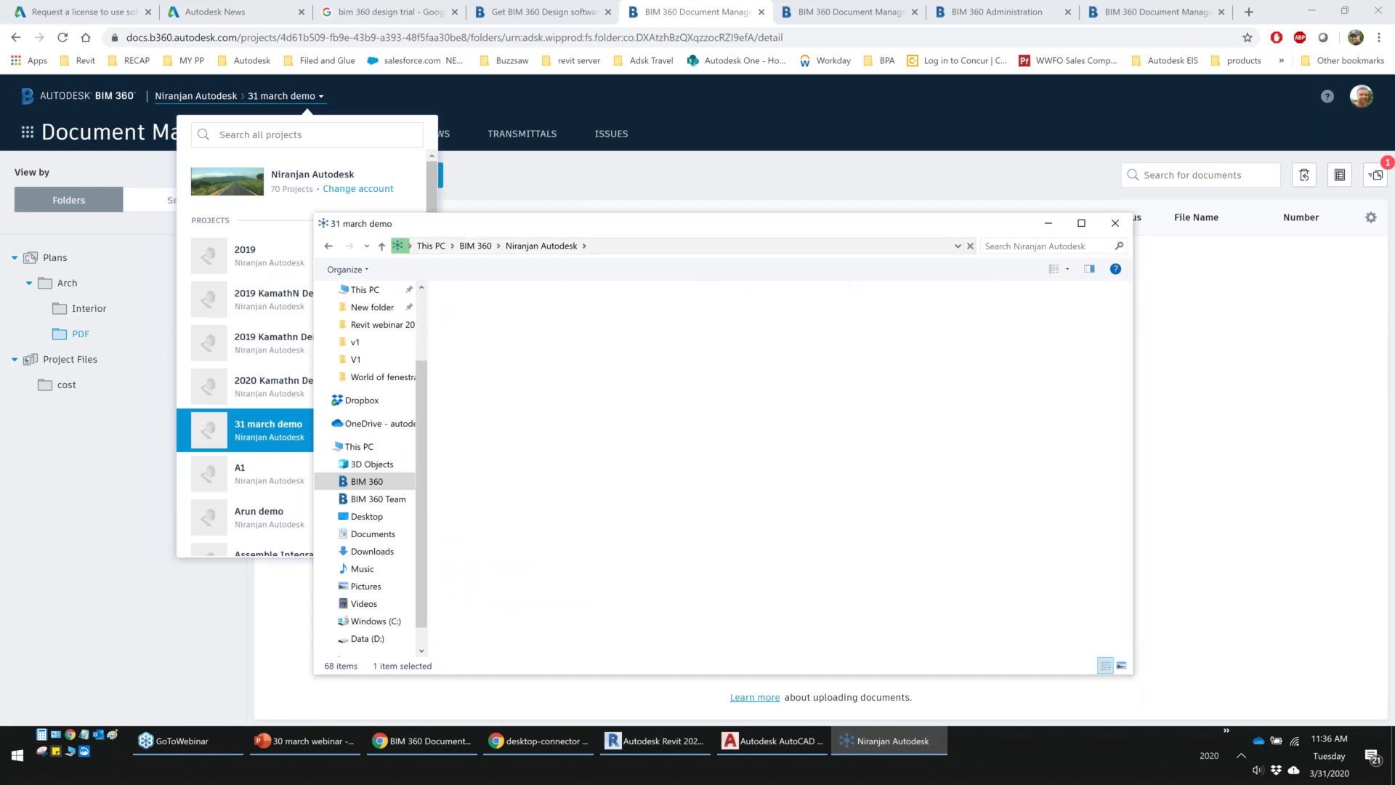
{"action": "left_click", "coordinate": [480, 312]}
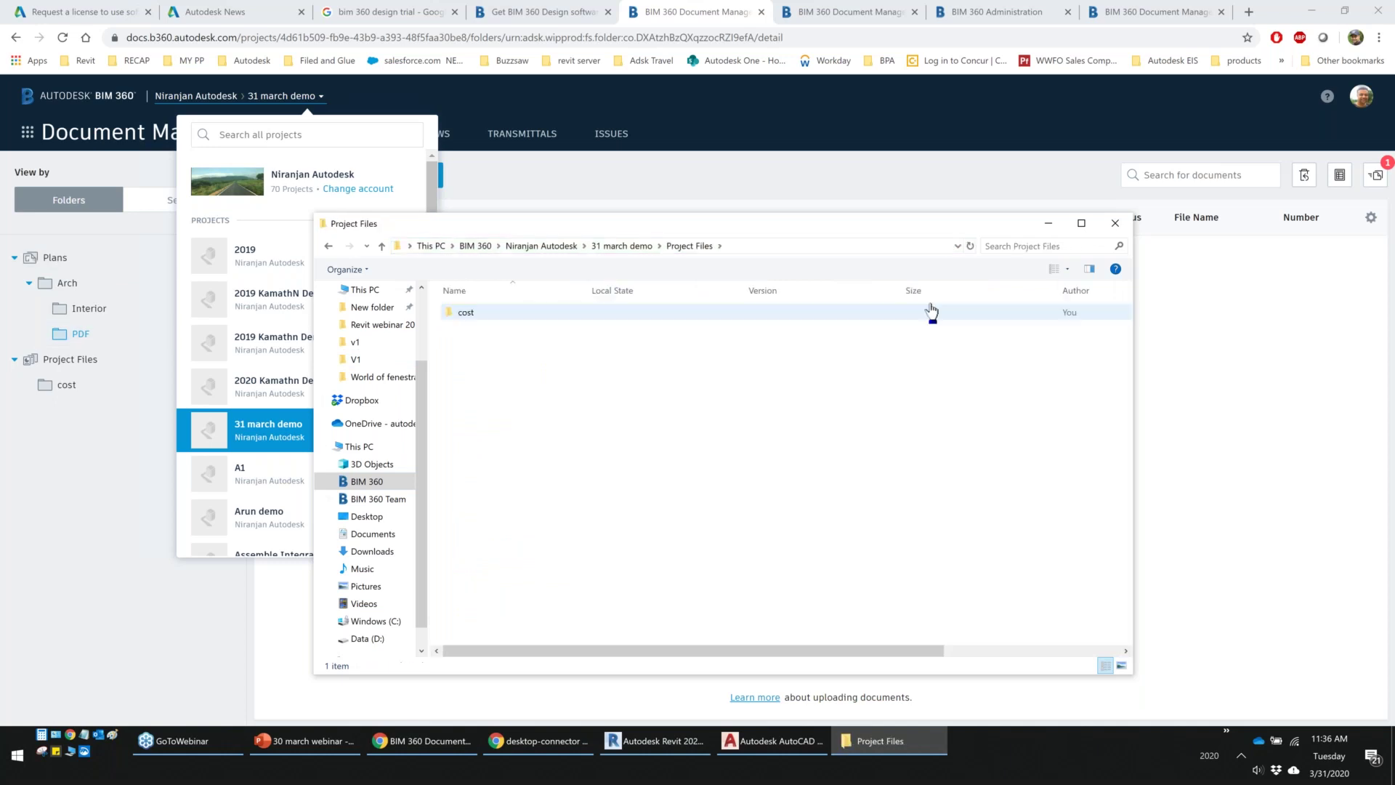
{"action": "left_click", "coordinate": [1117, 226]}
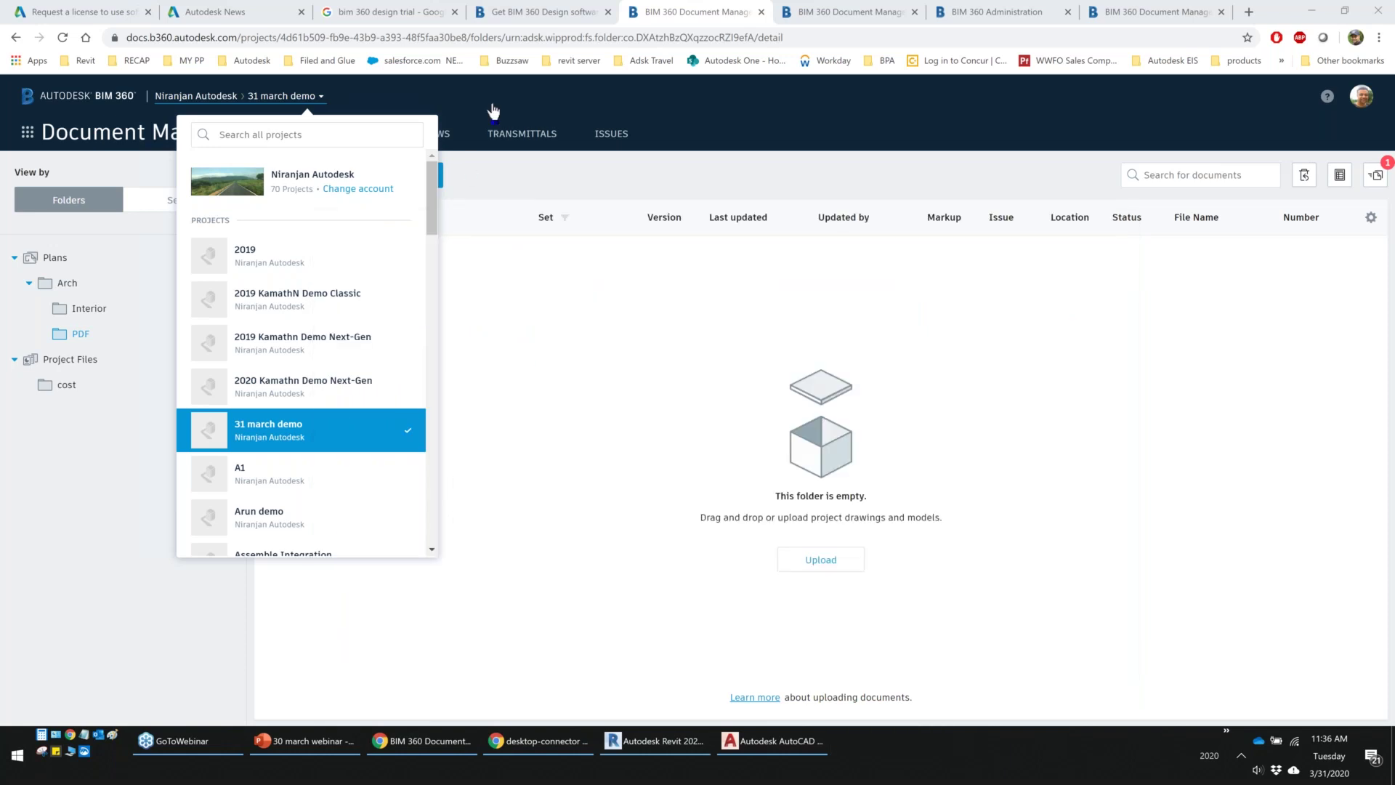
Refresh Revit's BIM 360 project list, then browse This PC > BIM 360 to the account folder via Models > Open
{"action": "left_click", "coordinate": [657, 741]}
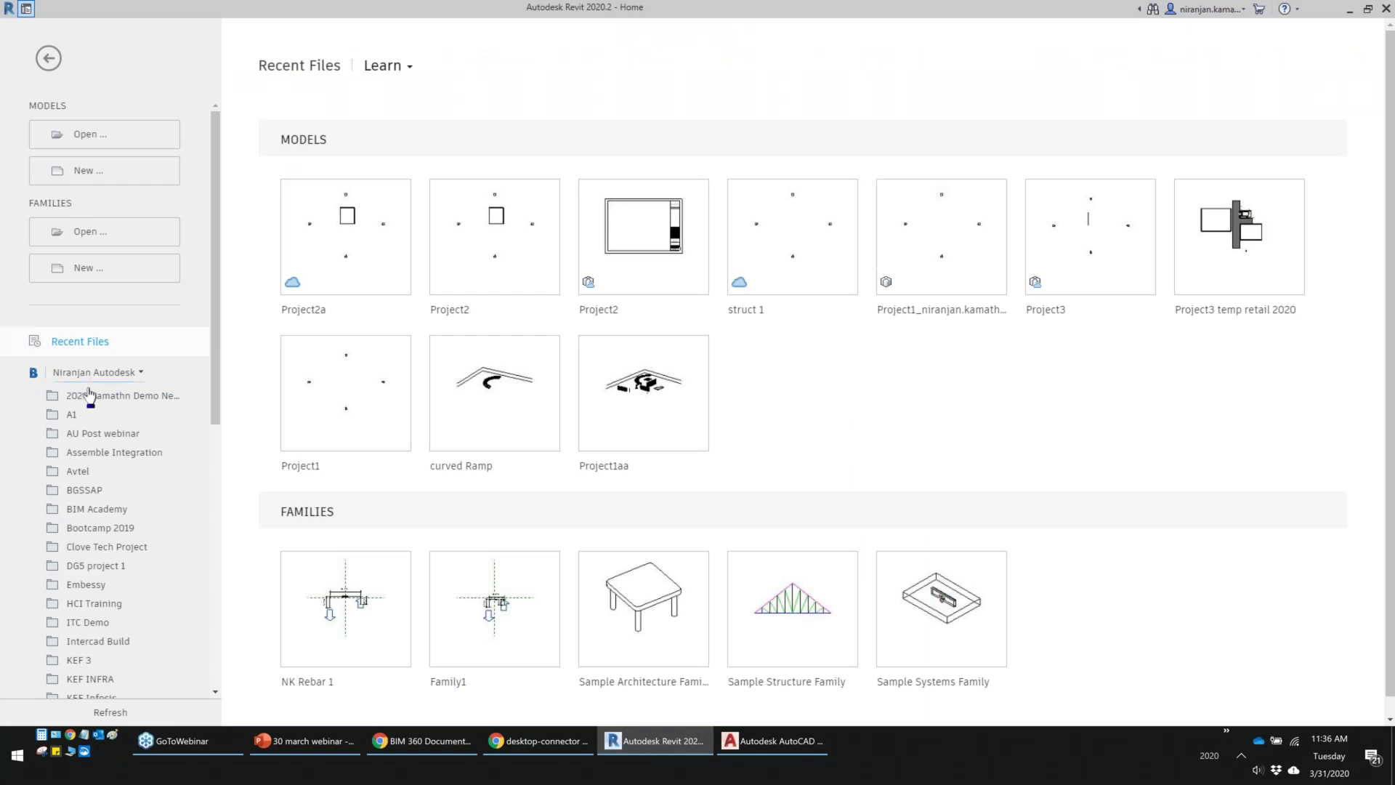
{"action": "left_click", "coordinate": [100, 715]}
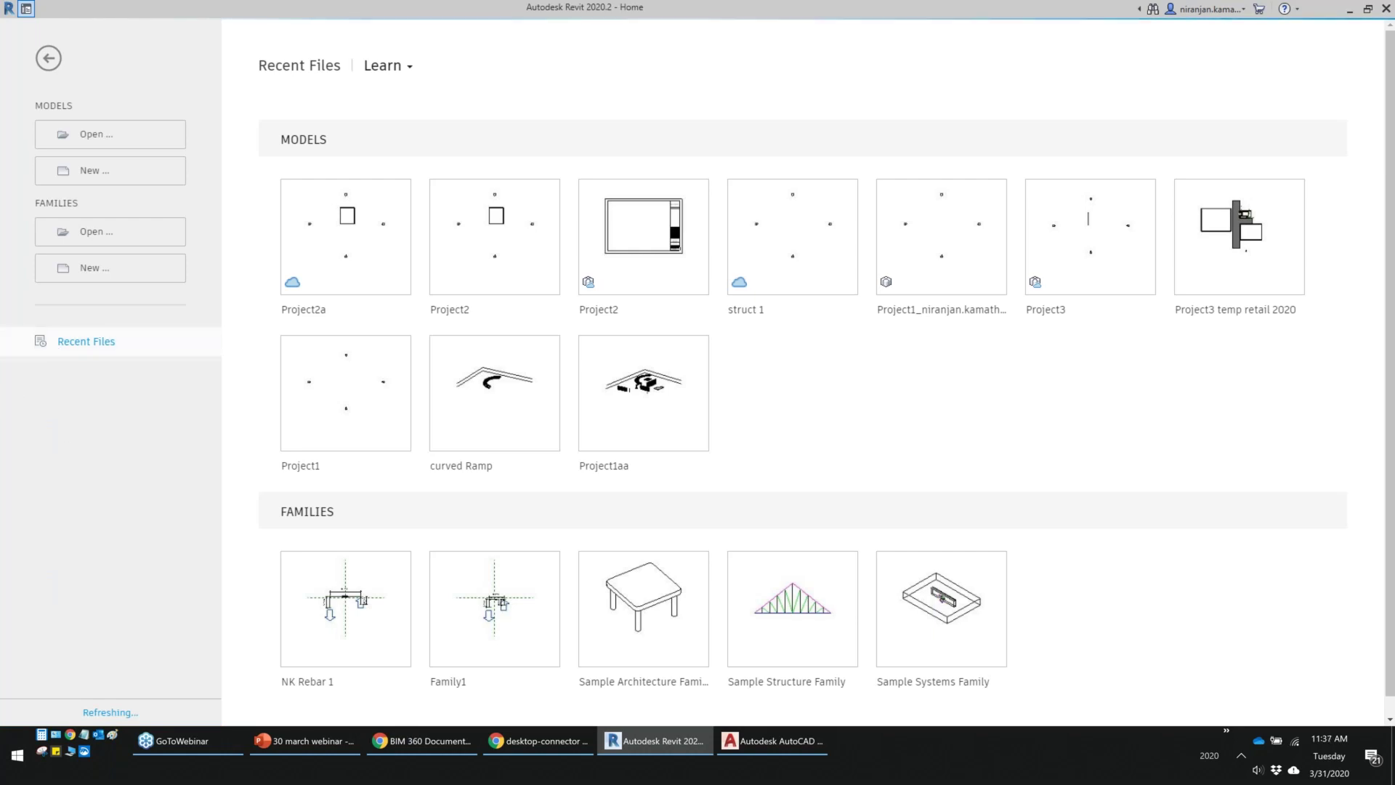
{"action": "left_click", "coordinate": [93, 138]}
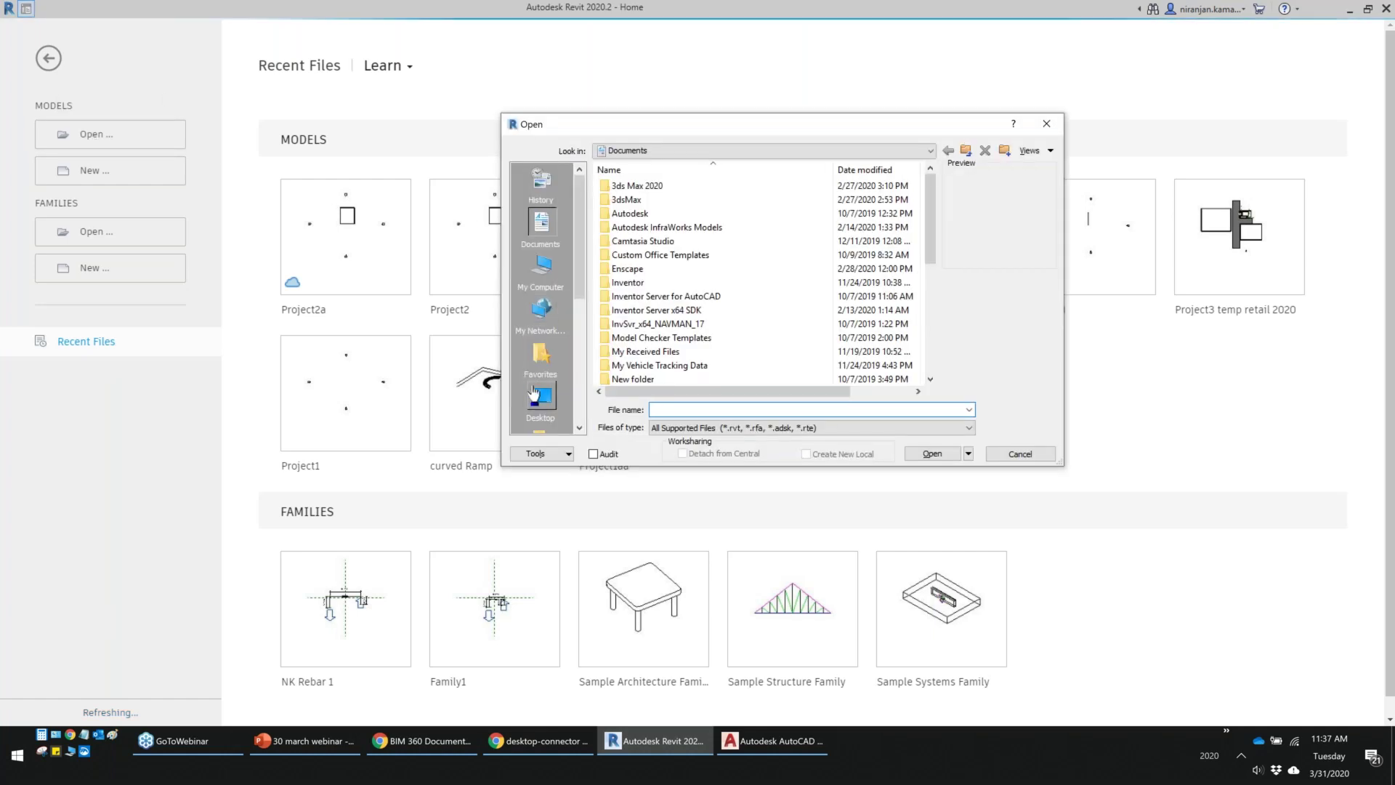
{"action": "left_click", "coordinate": [540, 398]}
{"action": "double_click", "coordinate": [625, 227]}
{"action": "double_click", "coordinate": [625, 319]}
{"action": "double_click", "coordinate": [638, 350]}
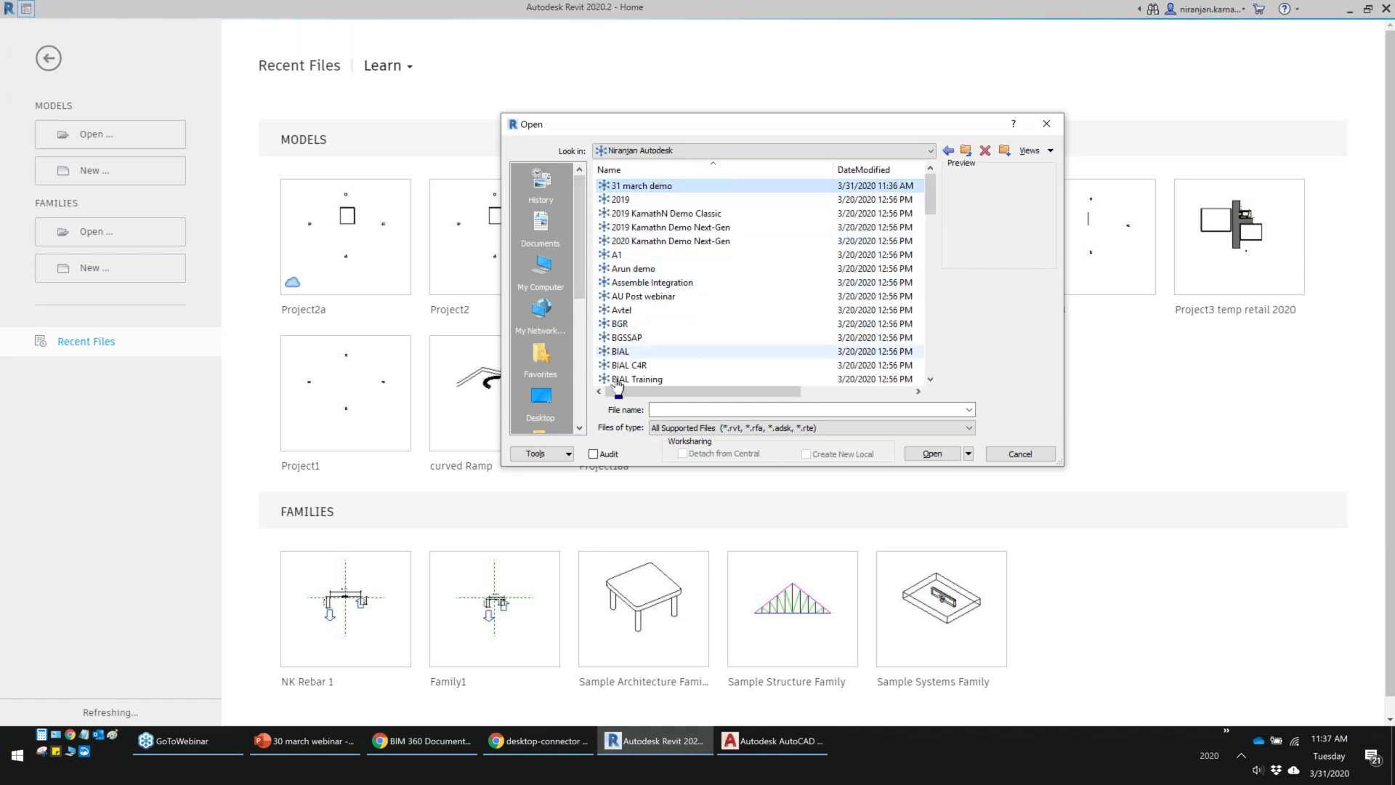
Check the Data (D:) drive, return to the BIM 360 drive, then cancel the Open dialog
{"action": "left_click", "coordinate": [542, 267]}
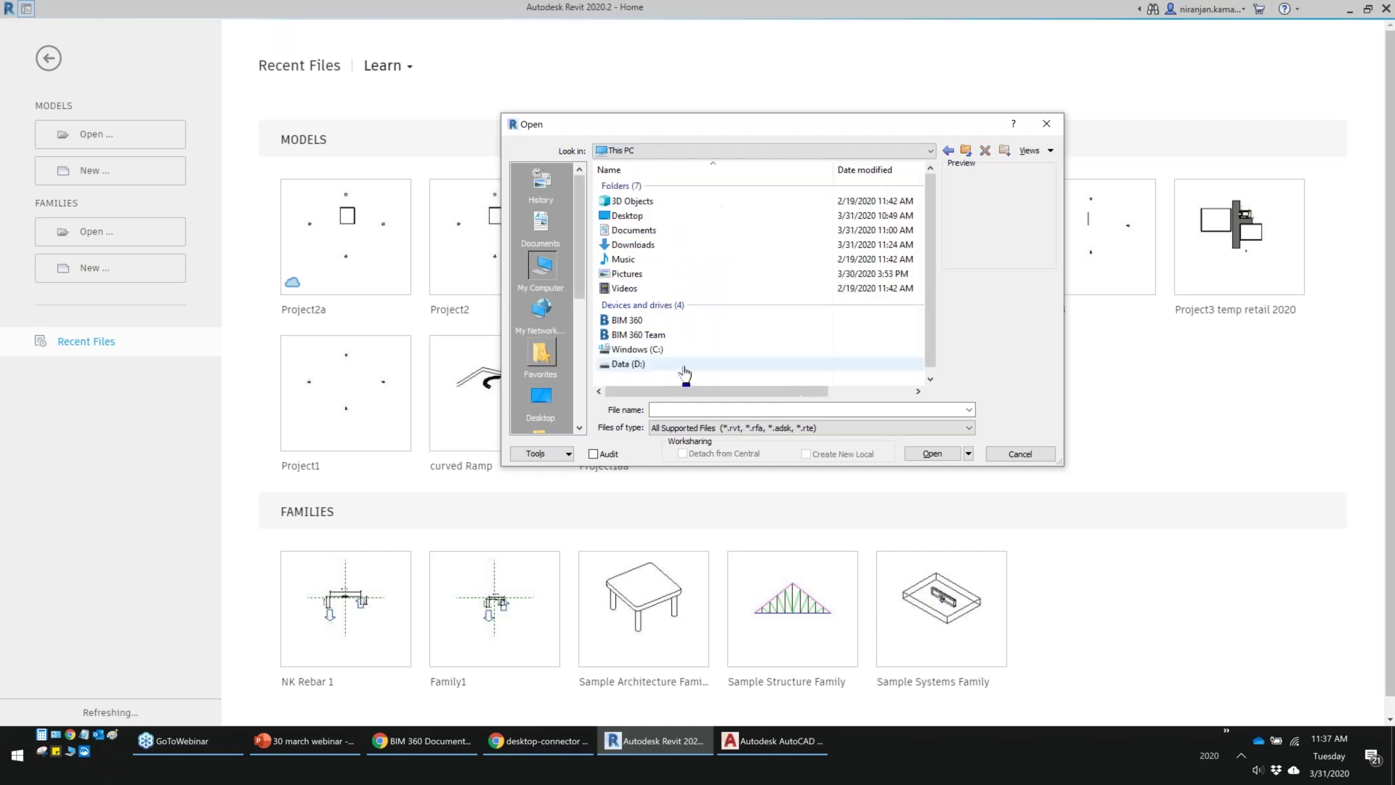
{"action": "double_click", "coordinate": [629, 363]}
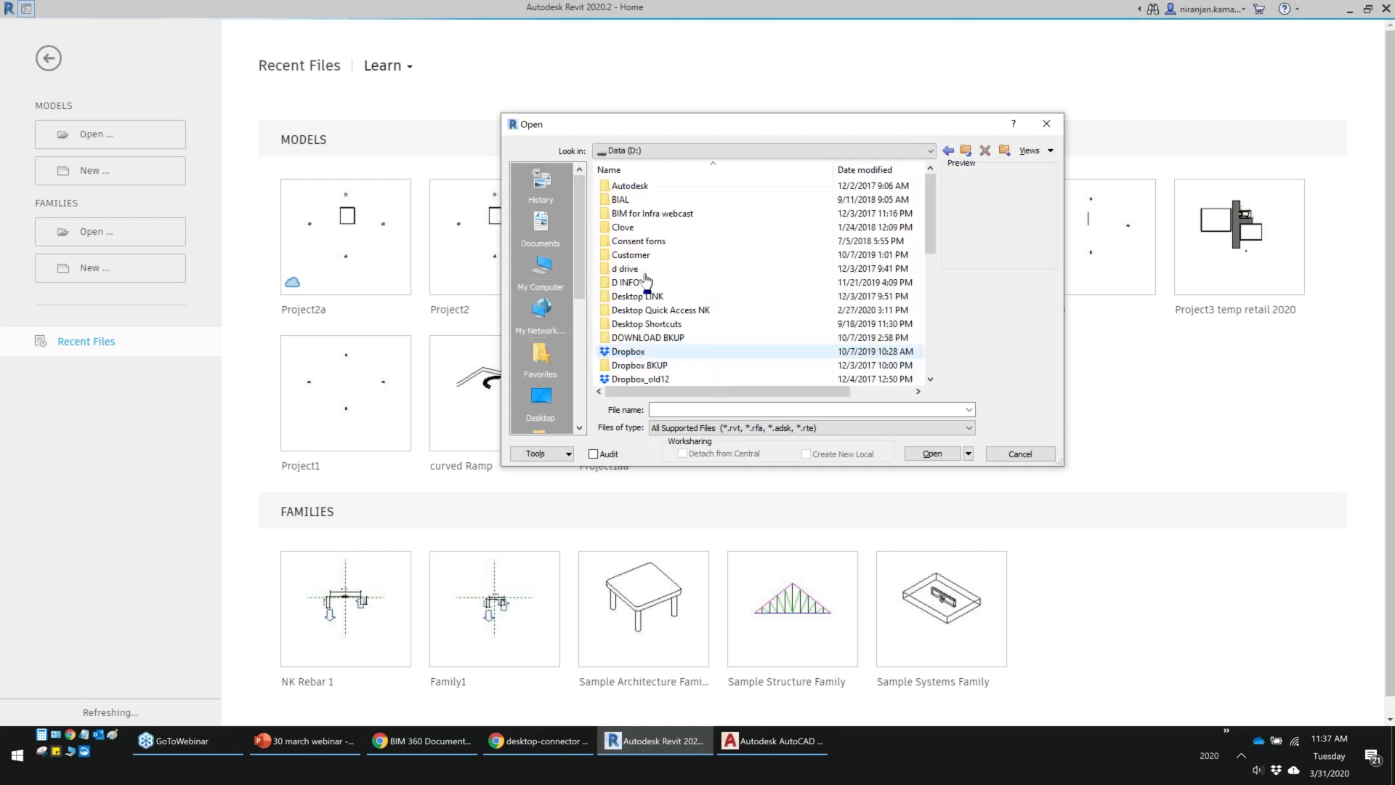
{"action": "left_click", "coordinate": [542, 267]}
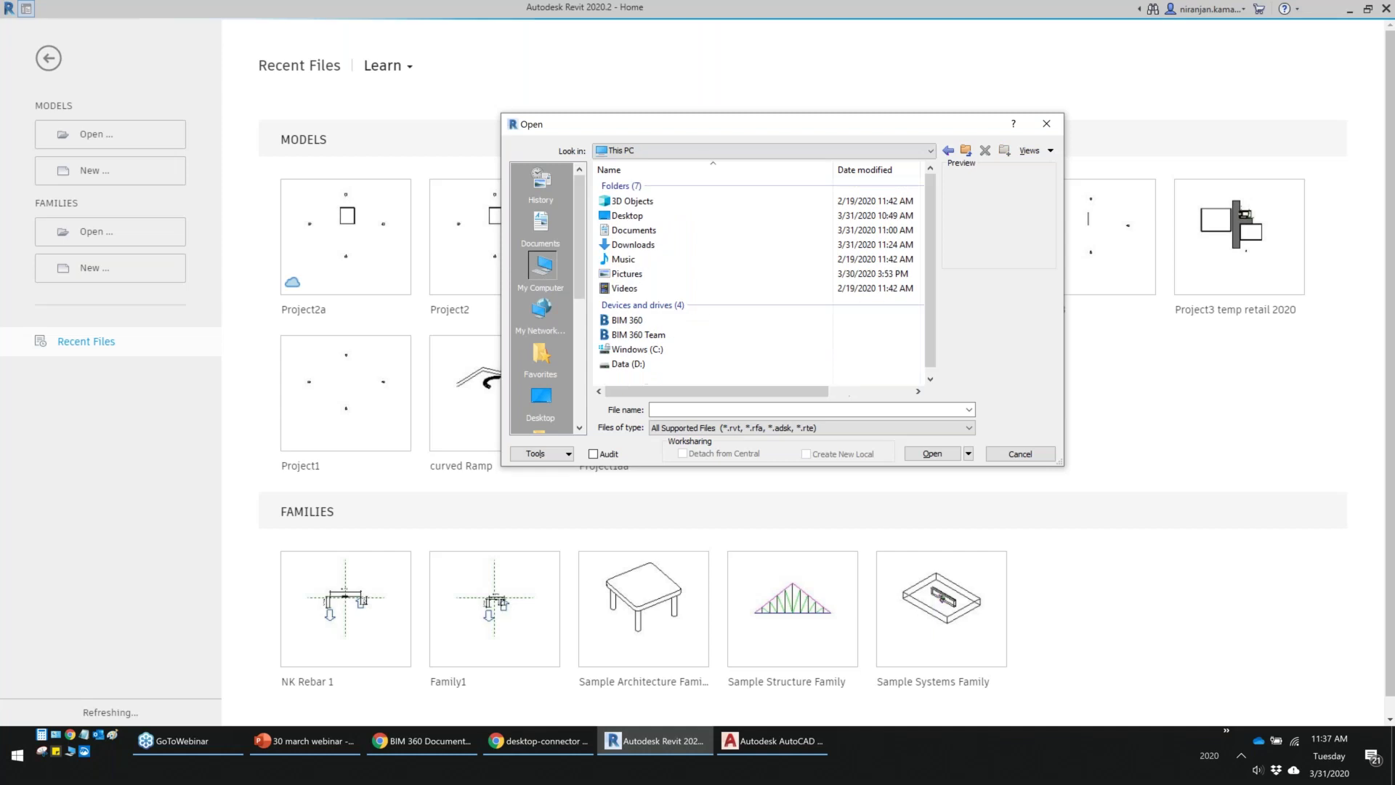
{"action": "double_click", "coordinate": [652, 324]}
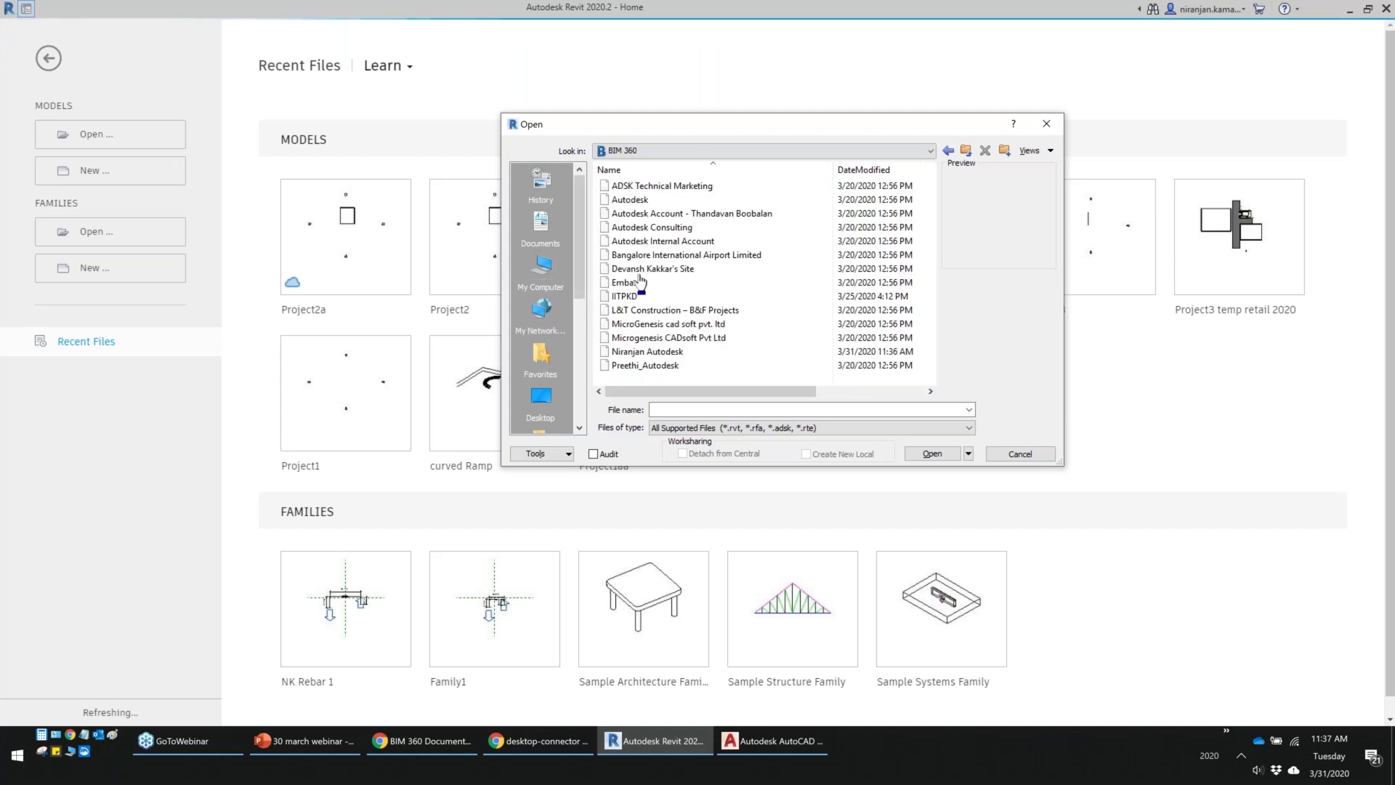
{"action": "left_click", "coordinate": [1006, 454]}
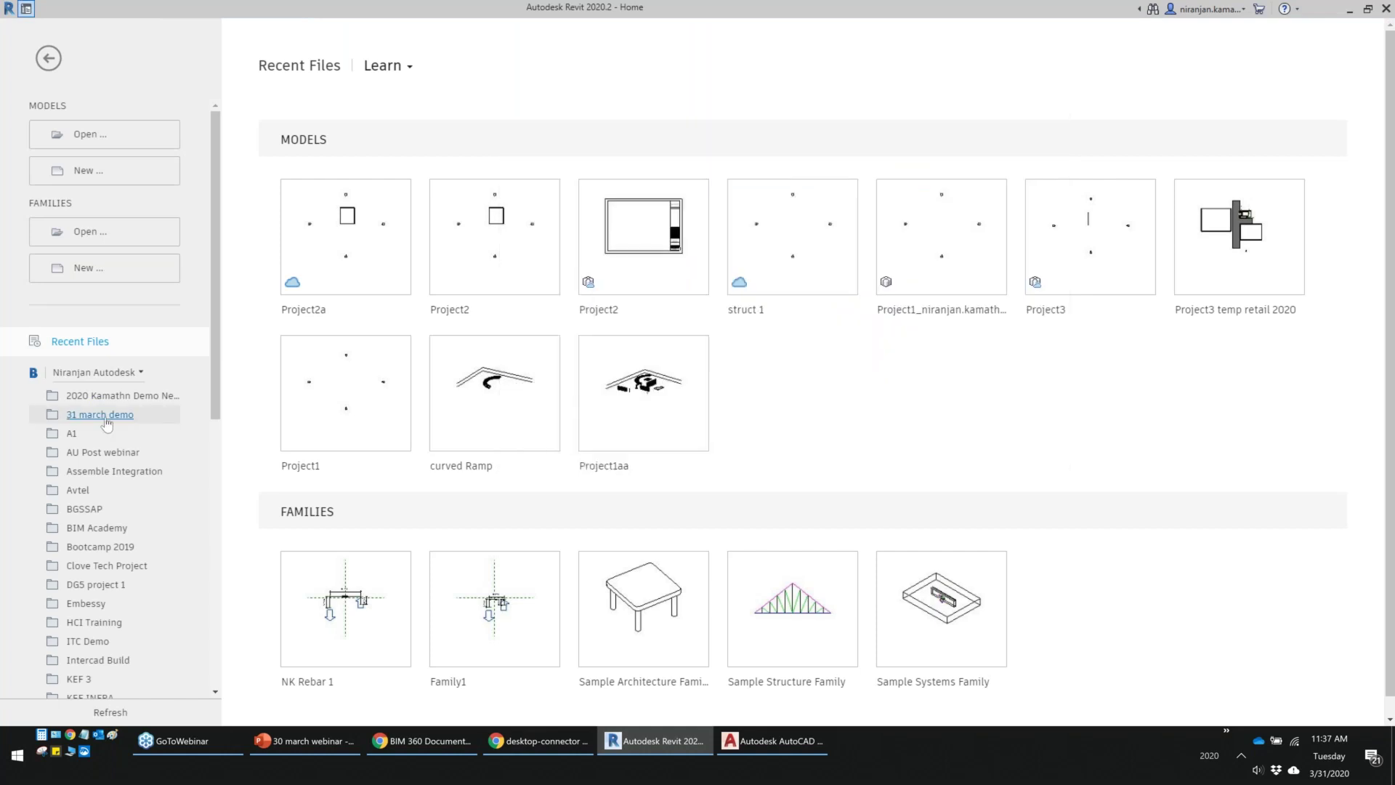
Open 31 march demo > Plans > Arch > Interior in Revit, then view BIM 360's Publish Log in Chrome
{"action": "left_click", "coordinate": [106, 418]}
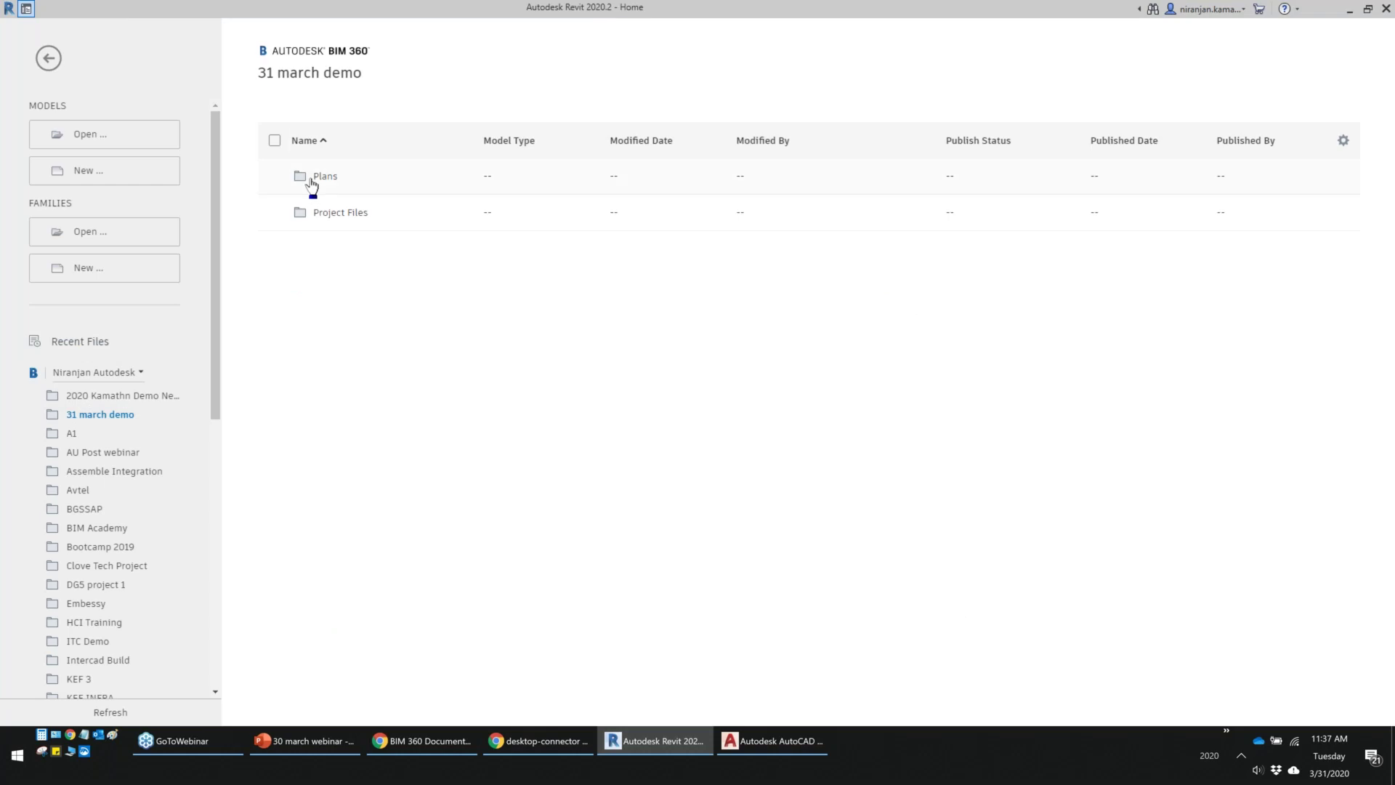
{"action": "left_click", "coordinate": [321, 177]}
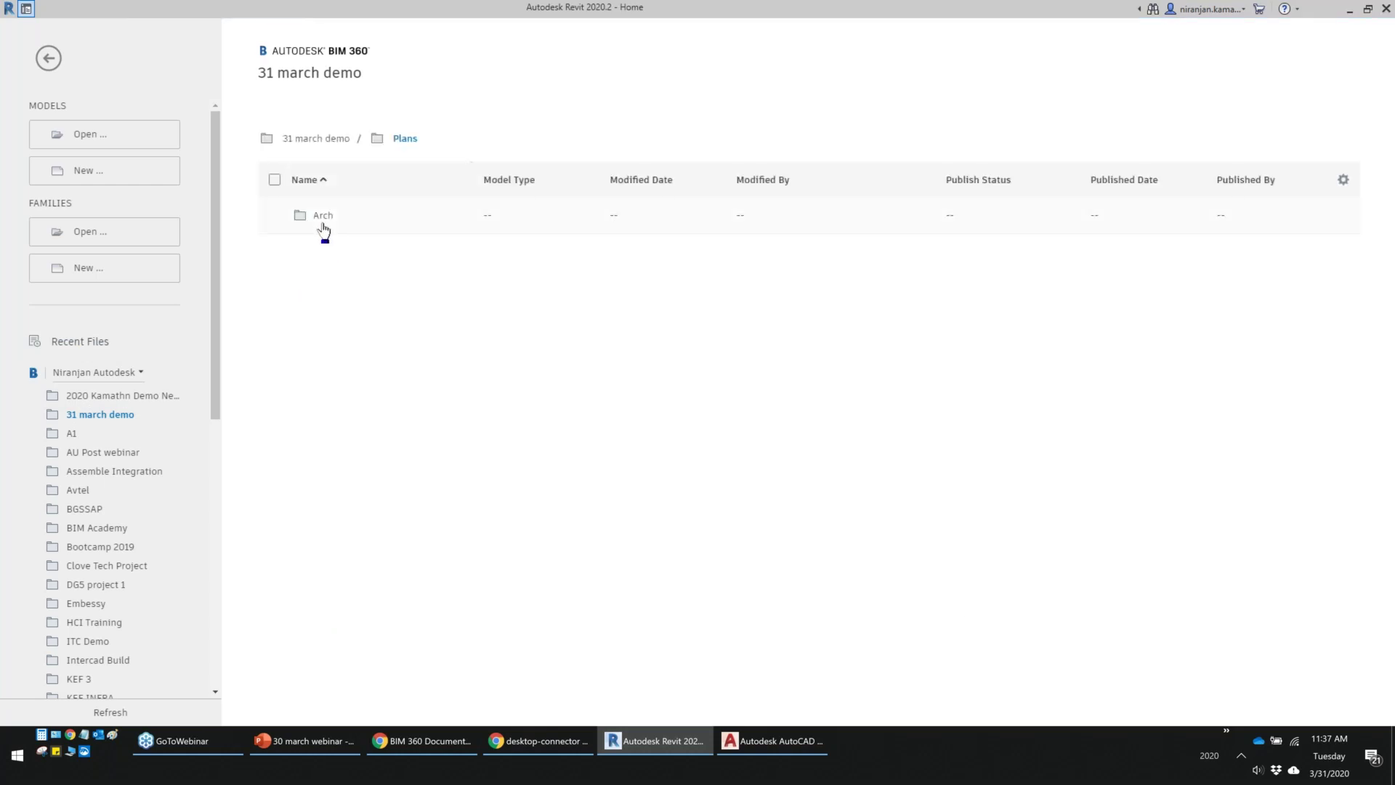
{"action": "left_click", "coordinate": [323, 218]}
{"action": "left_click", "coordinate": [335, 219]}
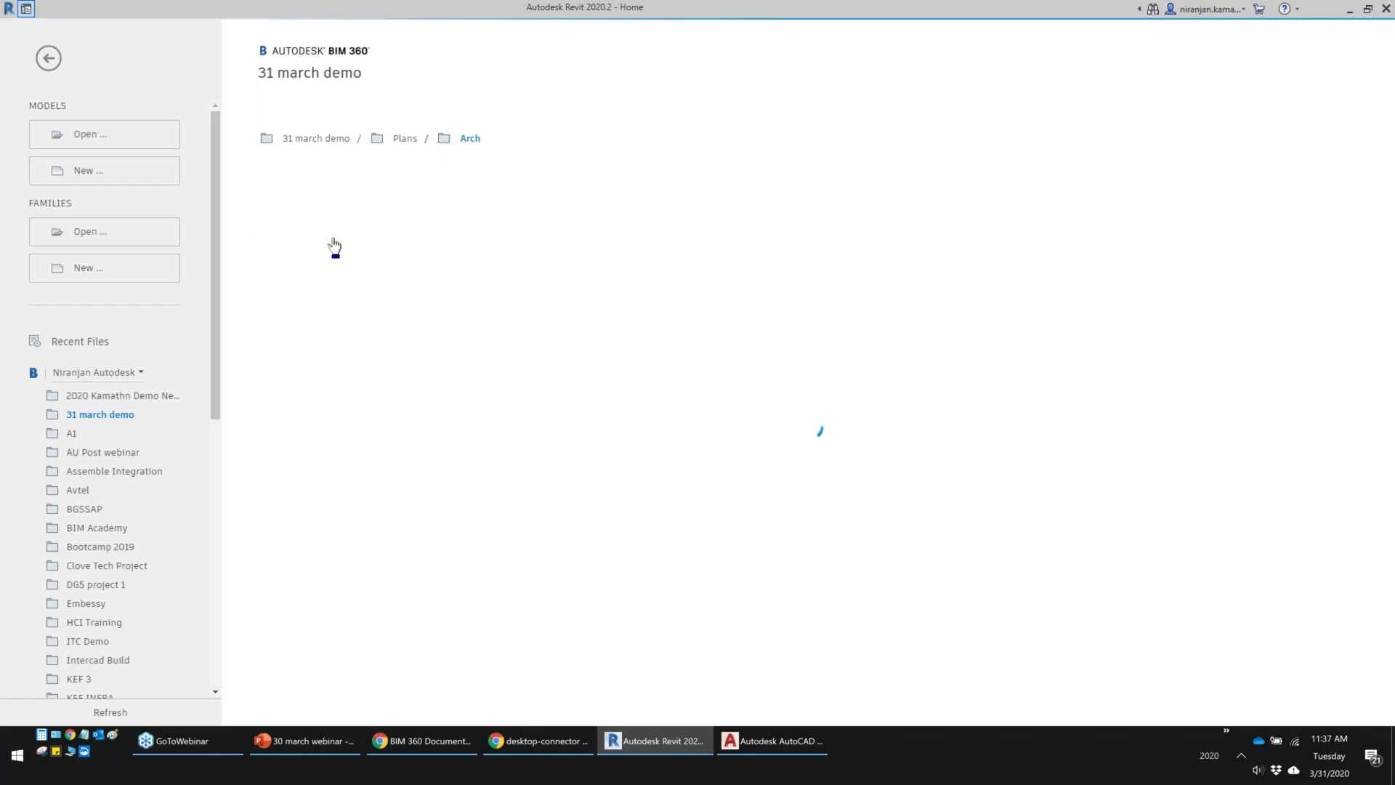
{"action": "left_click", "coordinate": [1348, 10]}
{"action": "left_click", "coordinate": [1377, 176]}
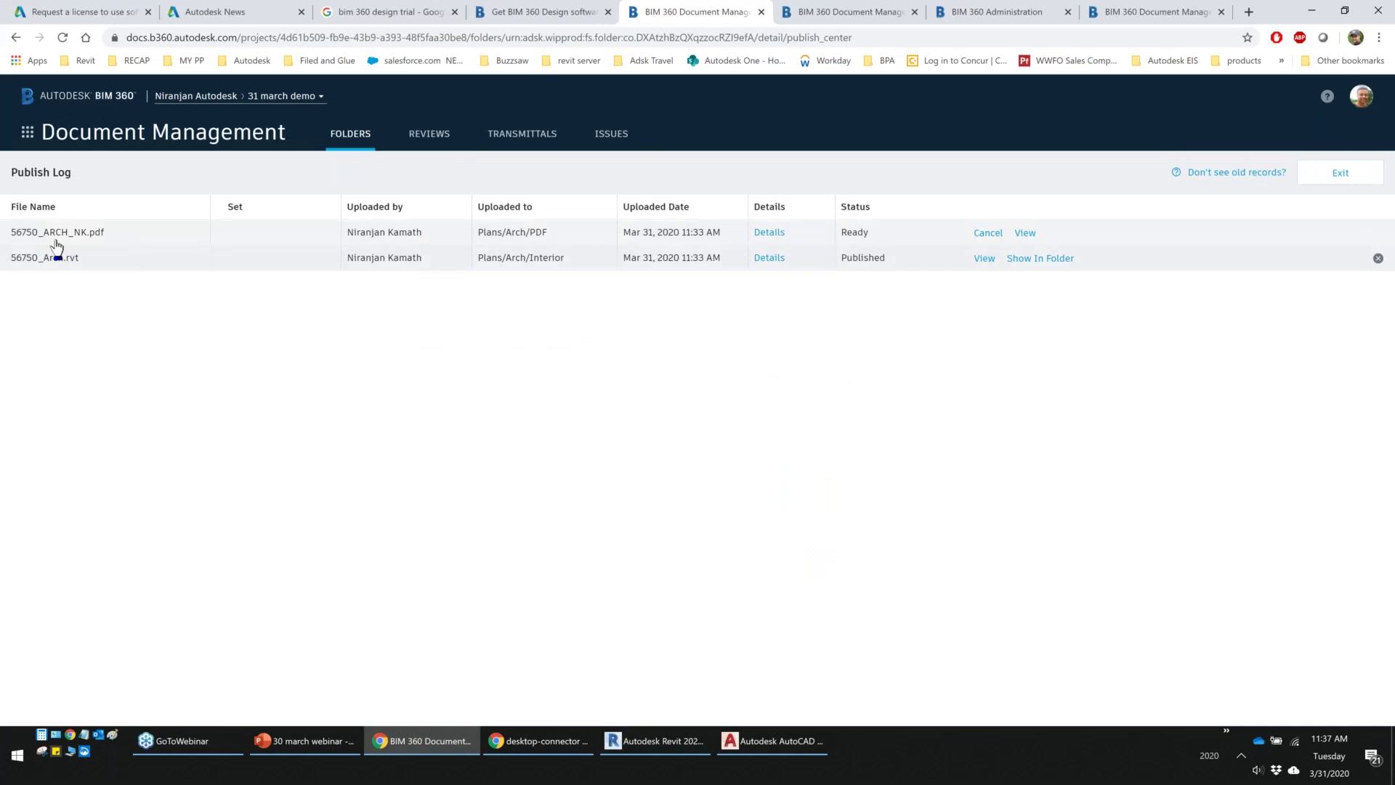
Show 56750_Arch.rvt's Interior folder, widen the Name column, and open sheet A103 - SECOND FLOOR
{"action": "left_click", "coordinate": [1046, 259]}
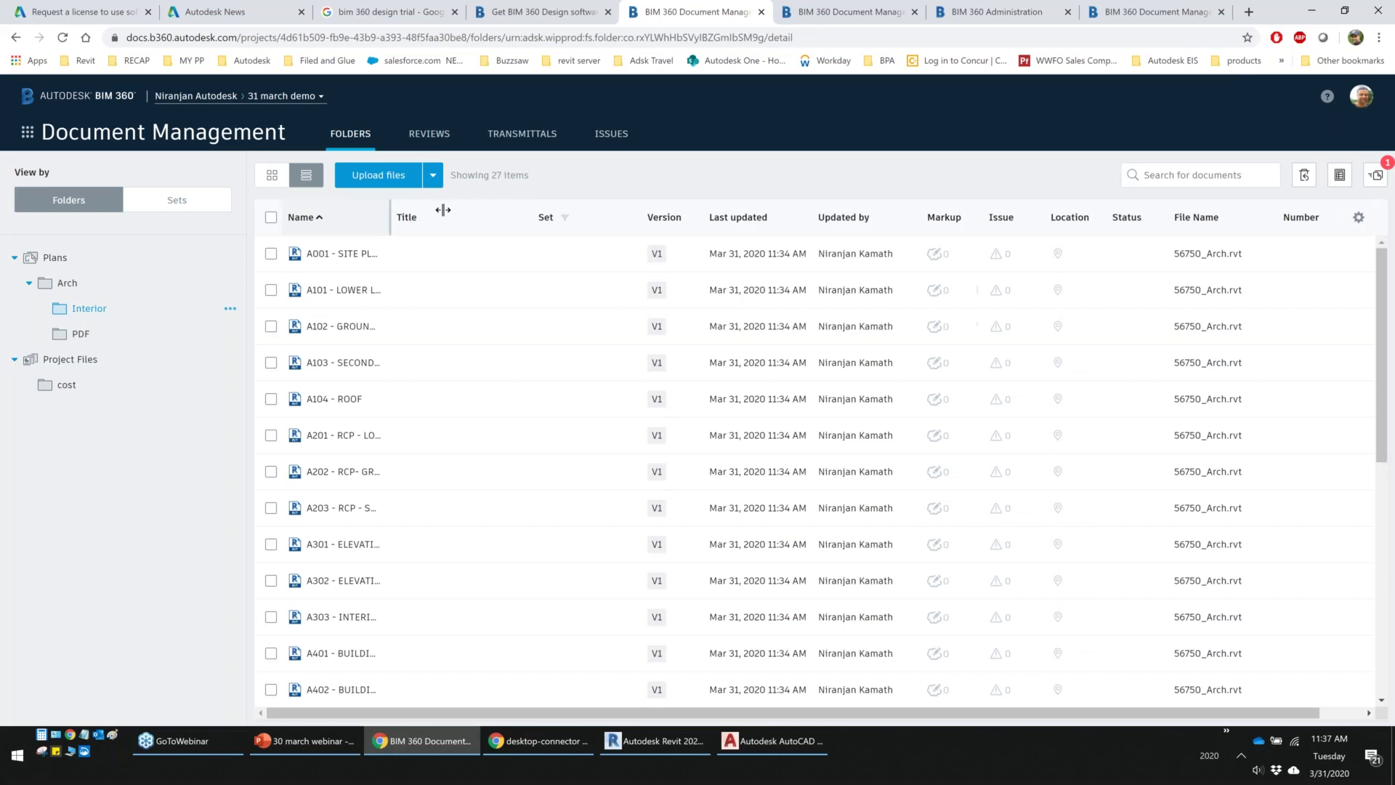
{"action": "left_click_drag", "start_coordinate": [443, 210], "coordinate": [445, 210]}
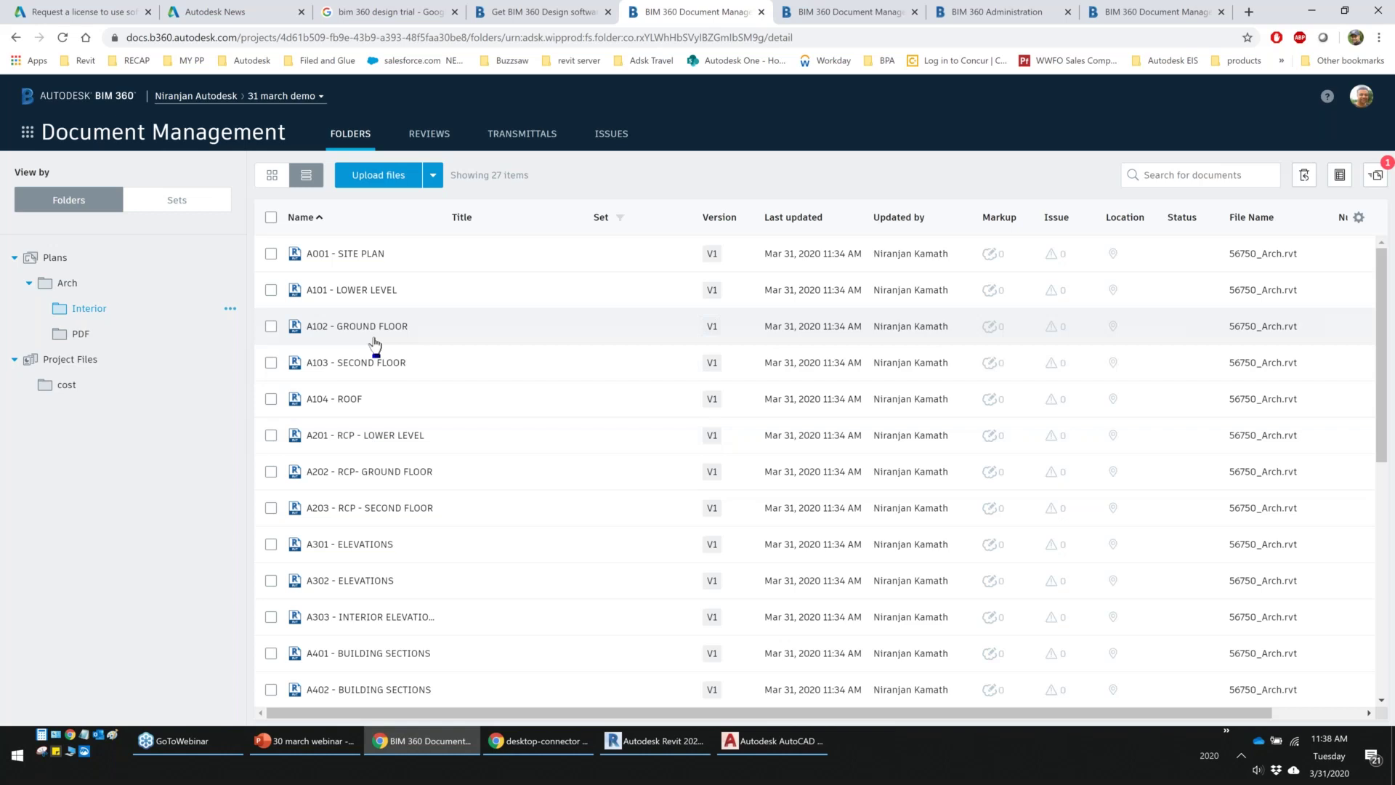
{"action": "left_click", "coordinate": [373, 366]}
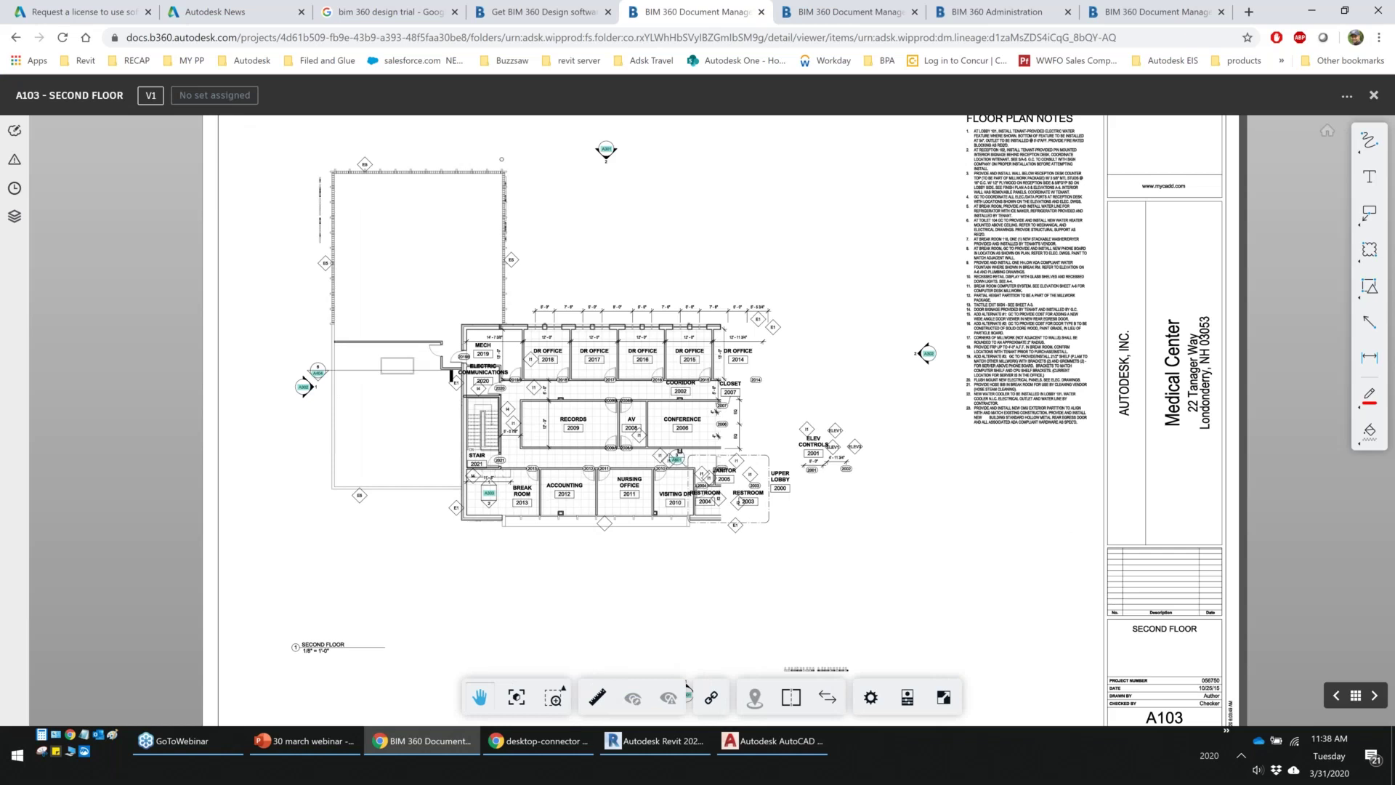
Zoom sheet A103 and follow its section links to sheets A404 and then A401
{"action": "scroll", "coordinate": [636, 429], "scroll_direction": "up", "scroll_amount": 5}
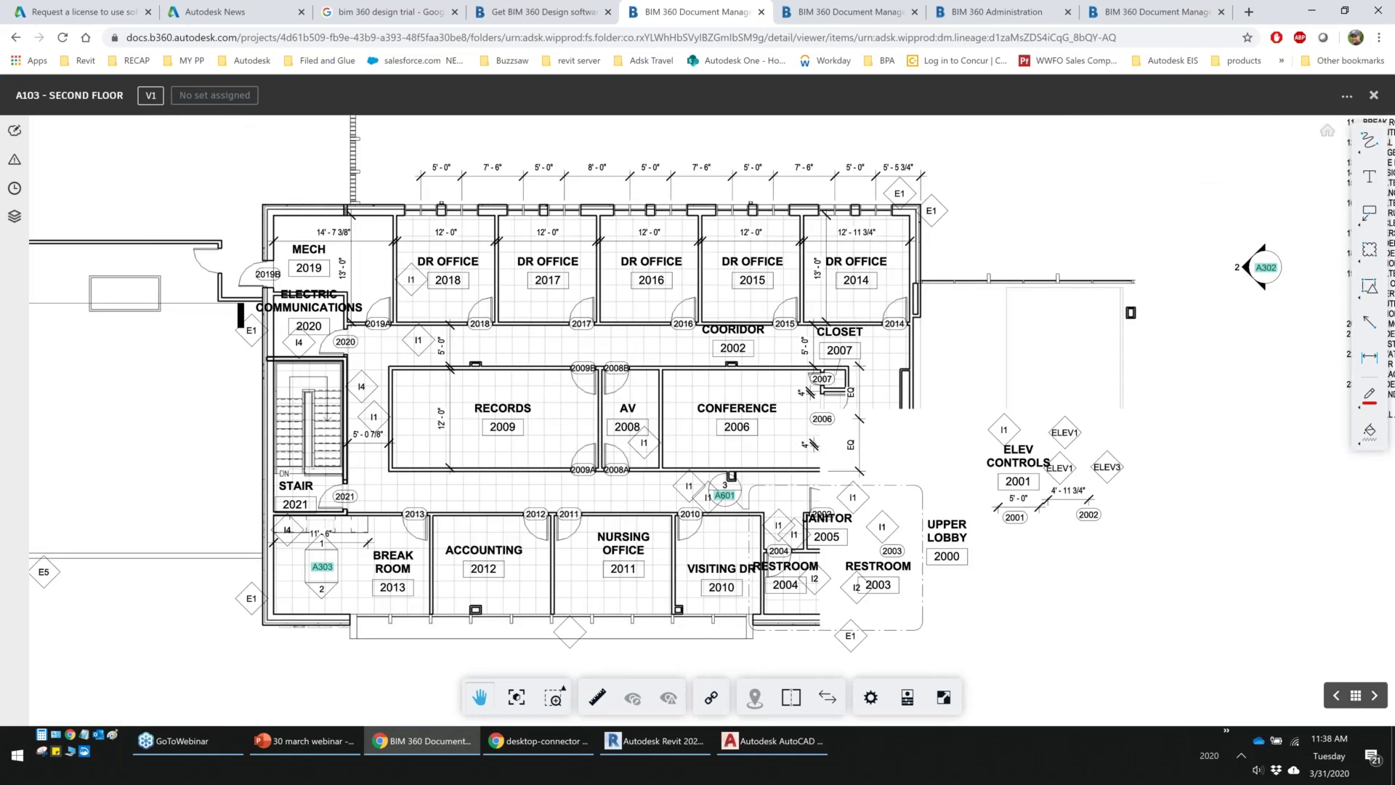
{"action": "scroll", "coordinate": [681, 409], "scroll_direction": "down", "scroll_amount": 4}
{"action": "mouse_move", "coordinate": [274, 376]}
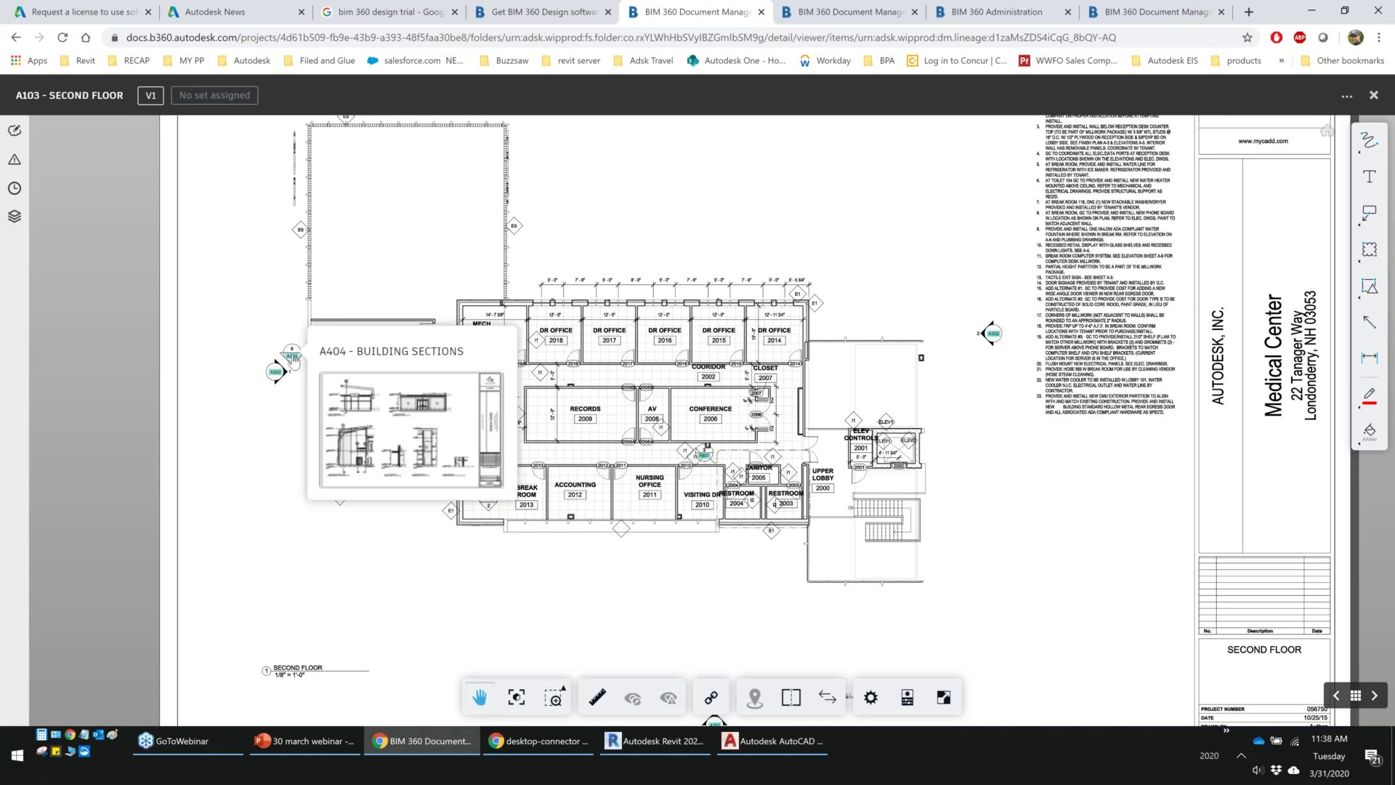
{"action": "left_click", "coordinate": [293, 359]}
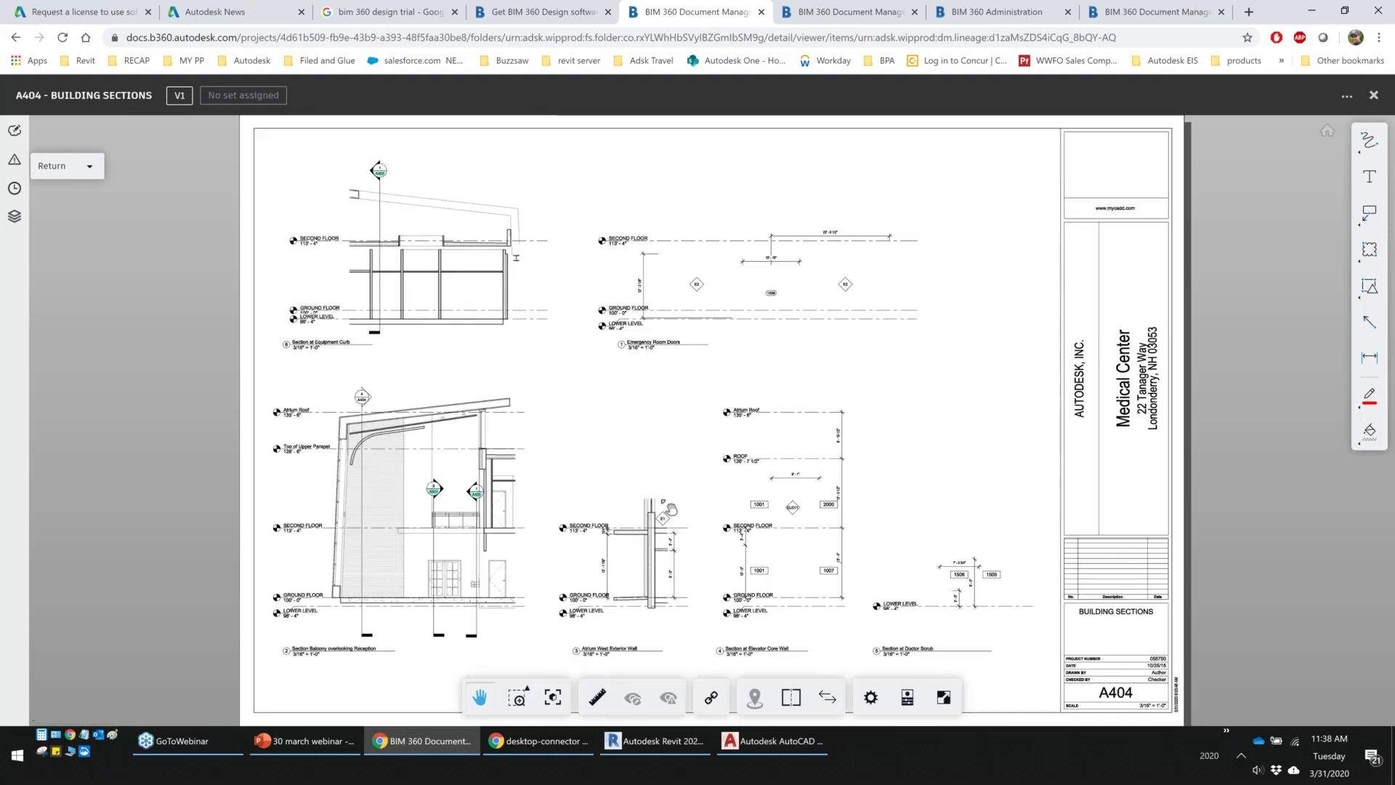
{"action": "mouse_move", "coordinate": [433, 489]}
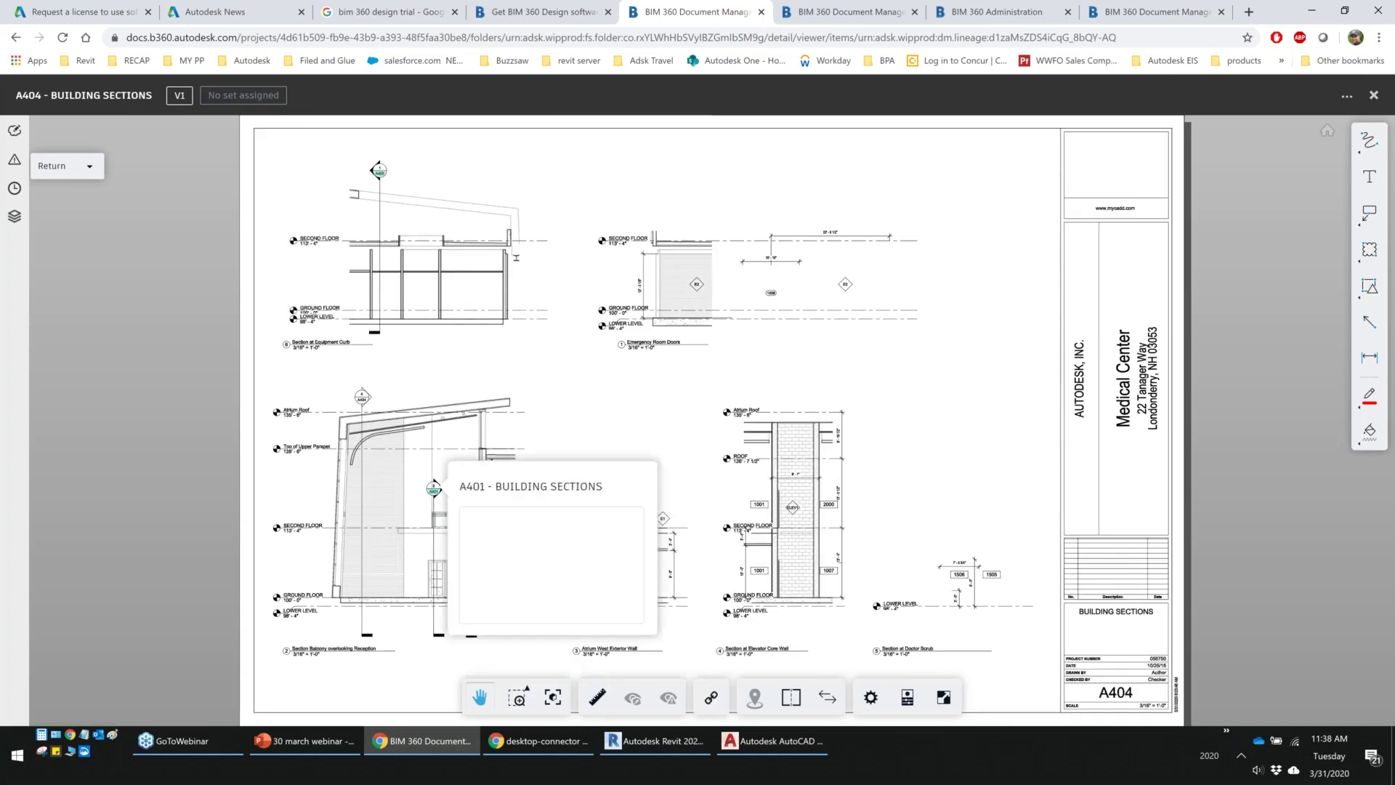
{"action": "left_click", "coordinate": [434, 489]}
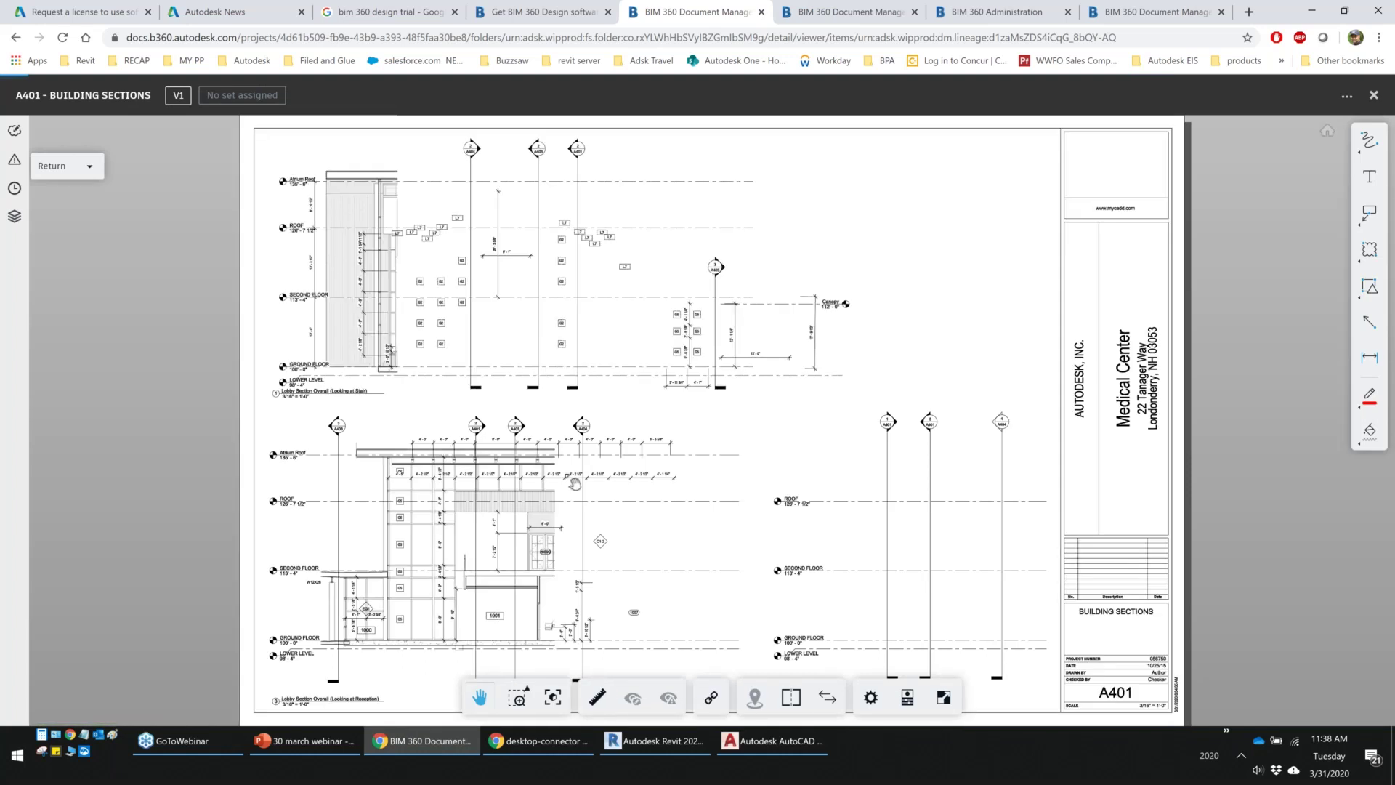
Go back through the Return list to A404 and A103 - SECOND FLOOR, then close the sheet
{"action": "left_click", "coordinate": [90, 167]}
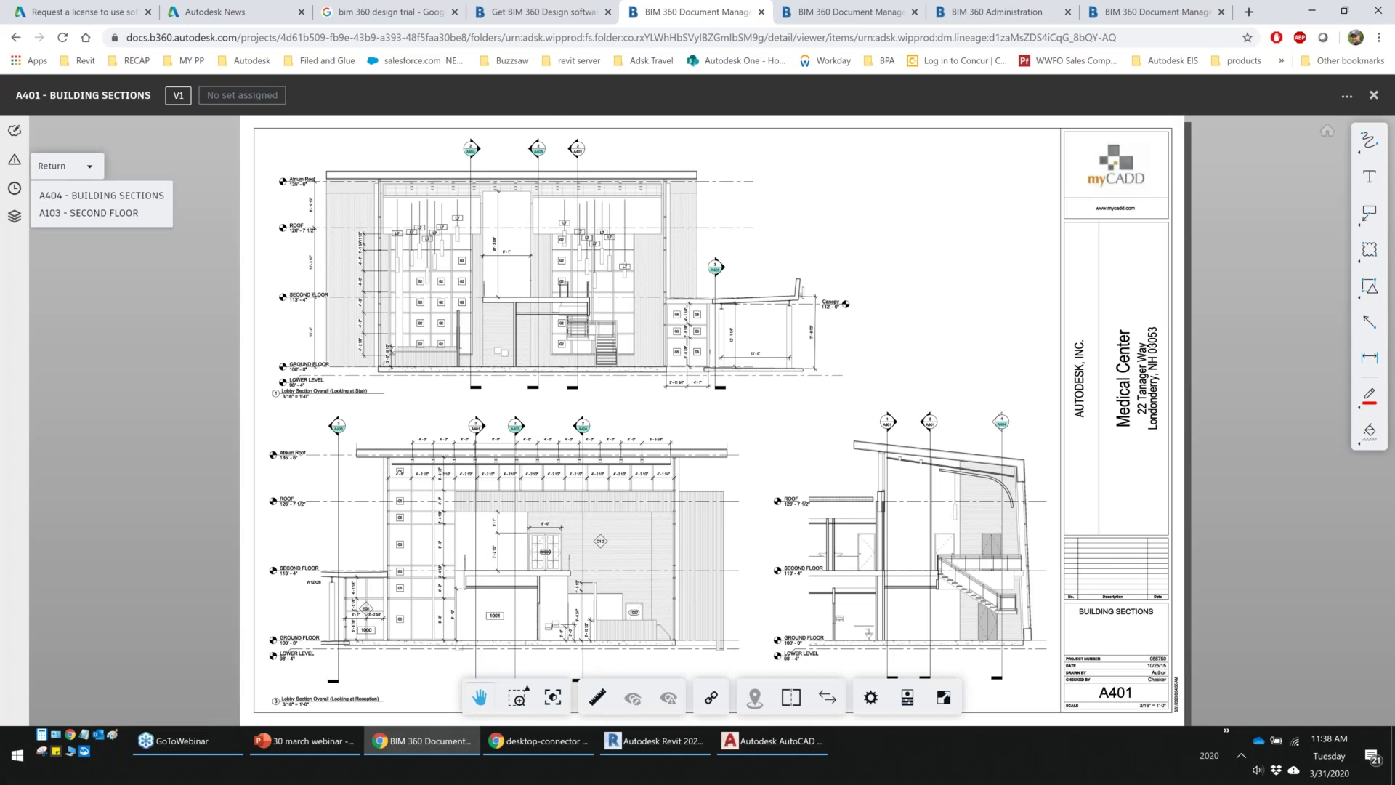
{"action": "left_click", "coordinate": [101, 195]}
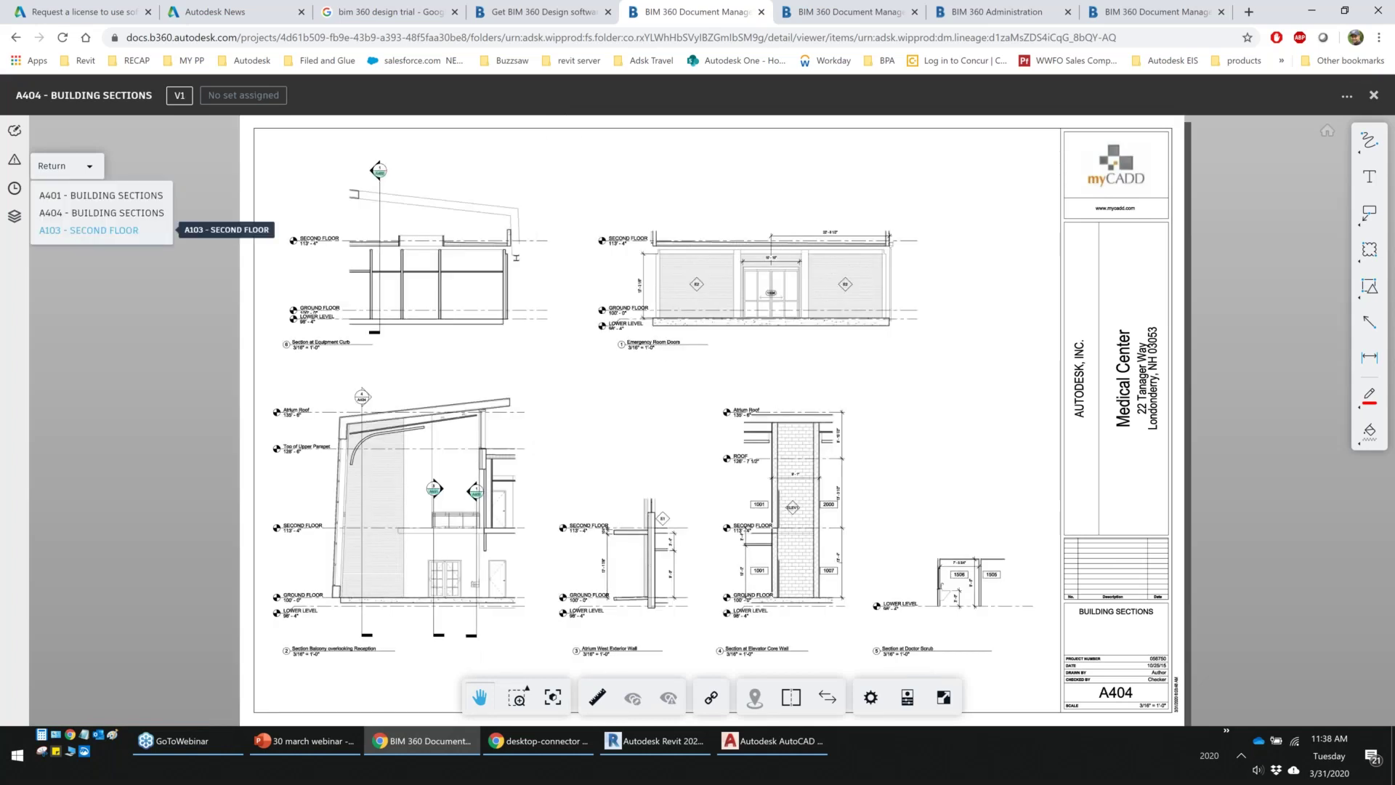
{"action": "left_click", "coordinate": [102, 230]}
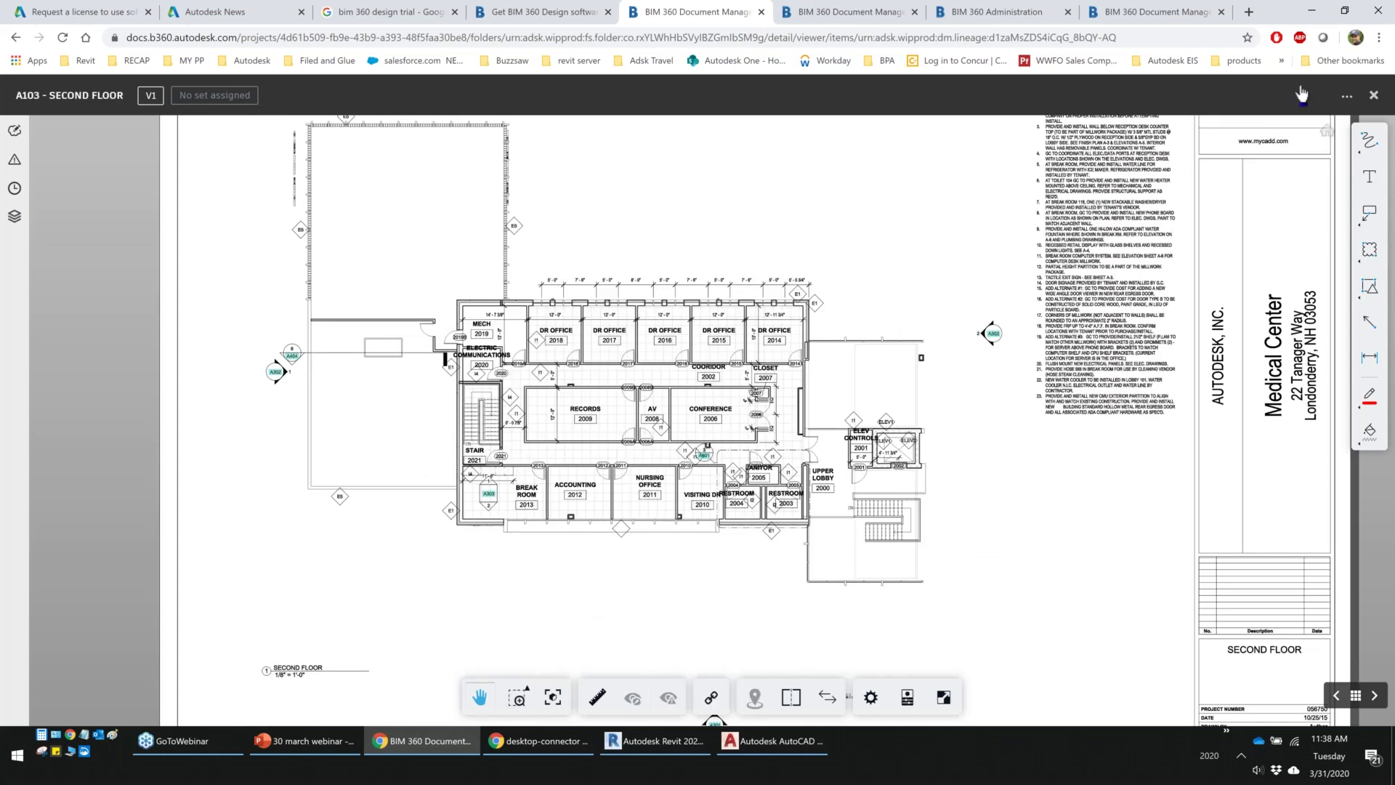
{"action": "left_click", "coordinate": [1373, 94]}
Open the 3D view of 56750_Arch.rvt and pan and orbit around the site
{"action": "left_click", "coordinate": [358, 686]}
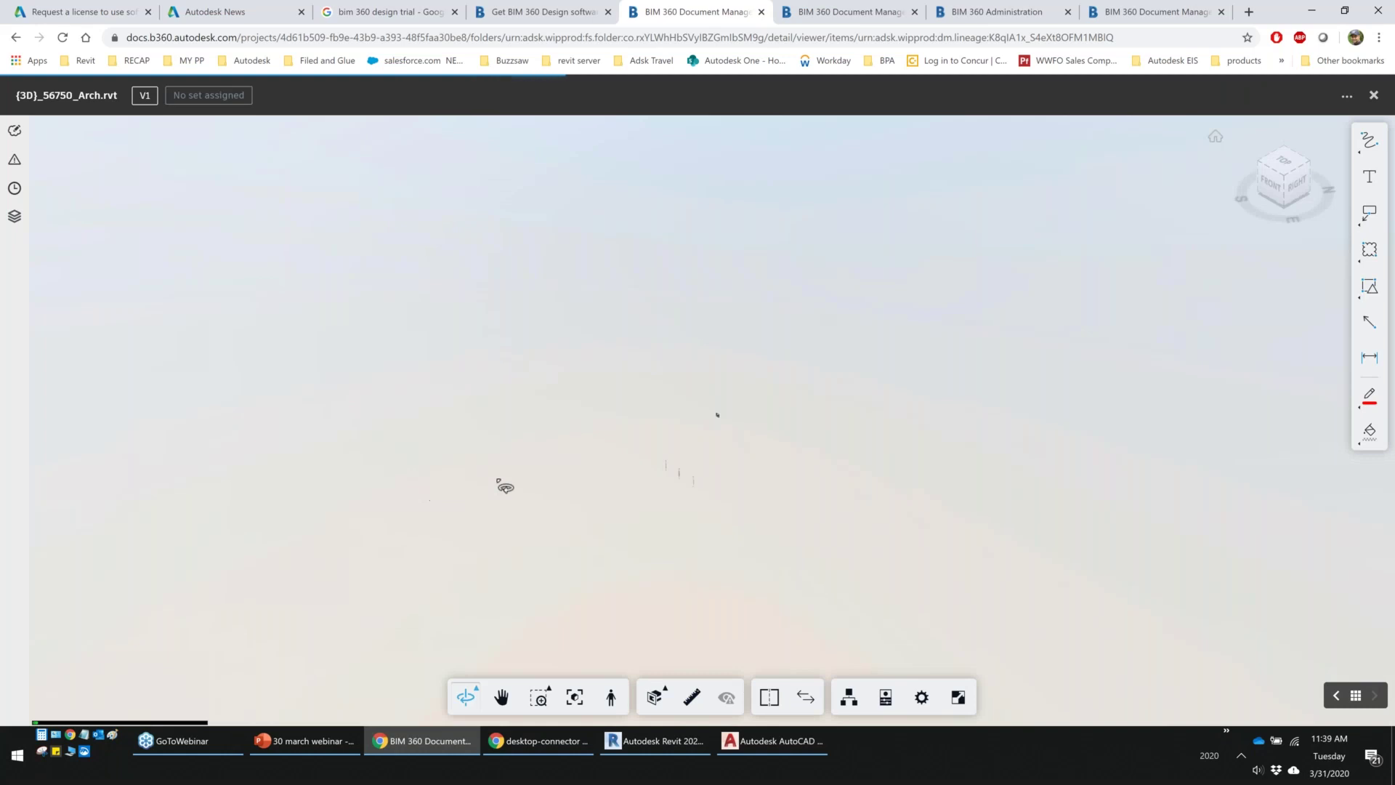
{"action": "scroll", "coordinate": [731, 474], "scroll_direction": "up", "scroll_amount": 5}
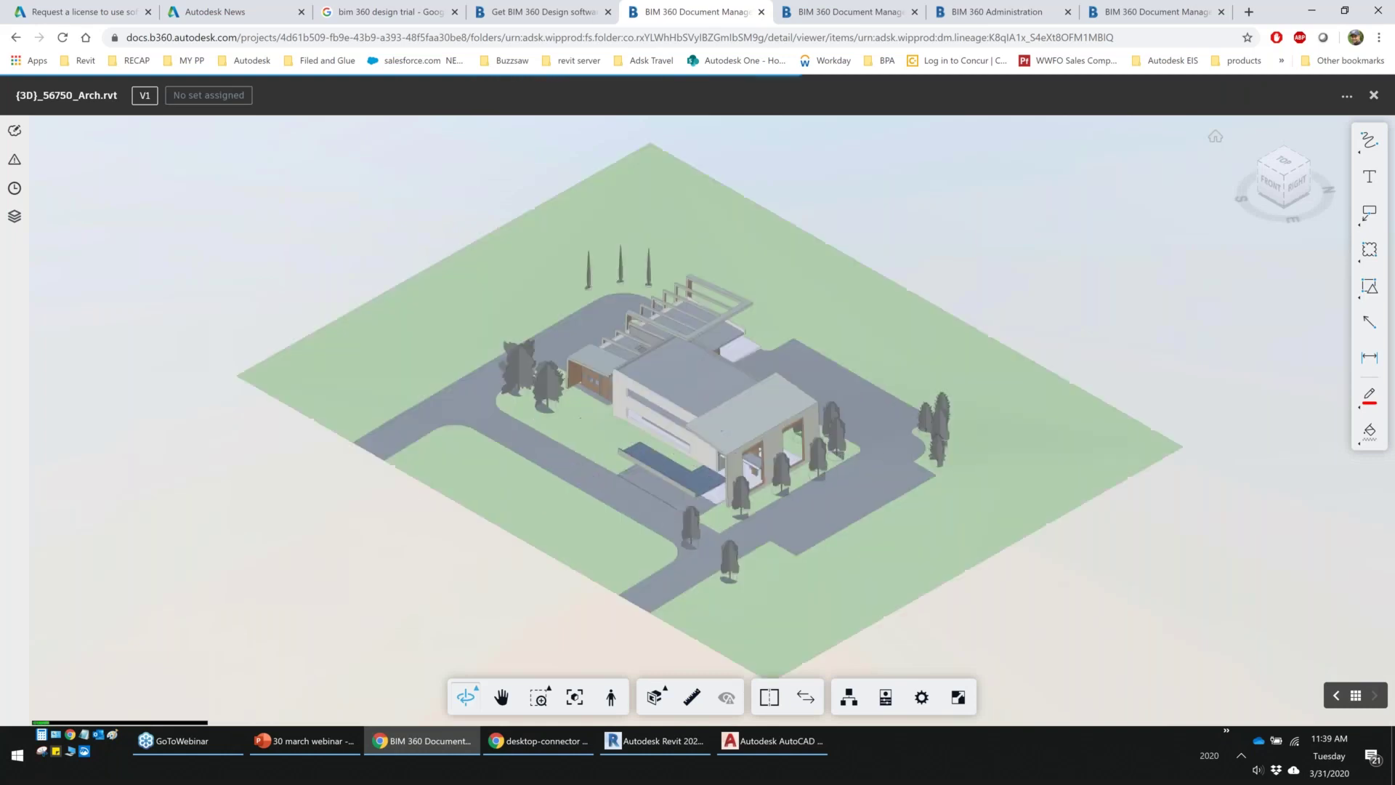
{"action": "middle_click_drag", "start_coordinate": [732, 455], "coordinate": [743, 471]}
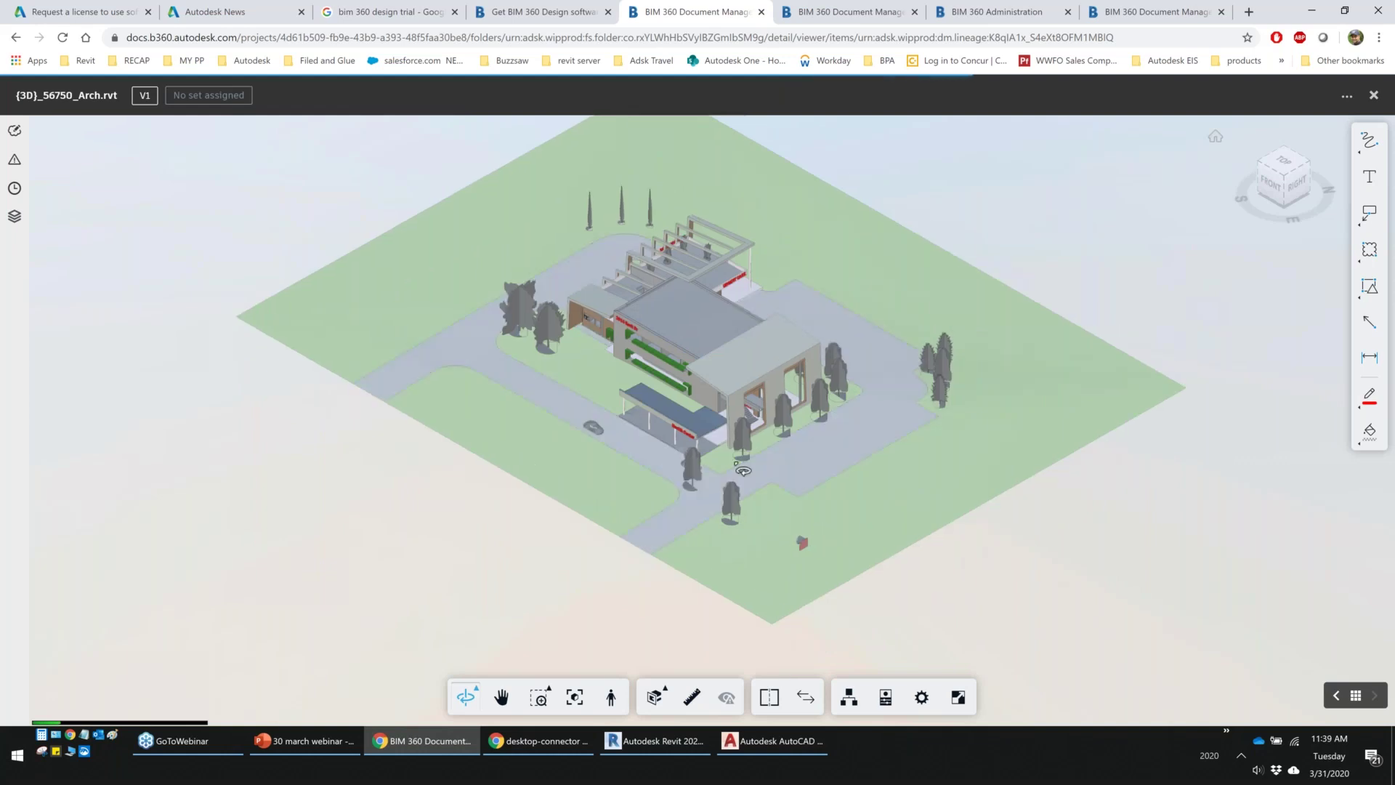
{"action": "left_click_drag", "start_coordinate": [743, 471], "coordinate": [721, 475]}
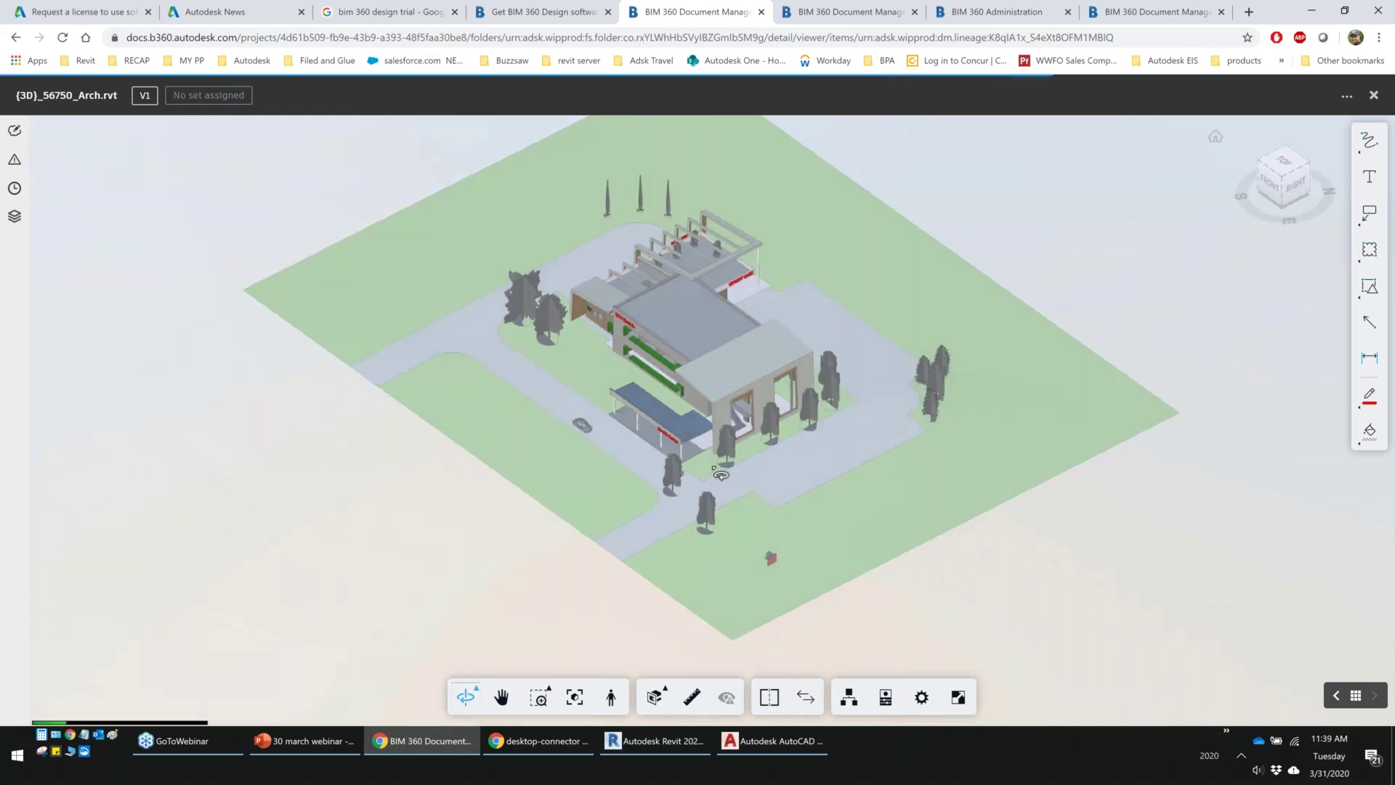
{"action": "scroll", "coordinate": [716, 407], "scroll_direction": "up", "scroll_amount": 5}
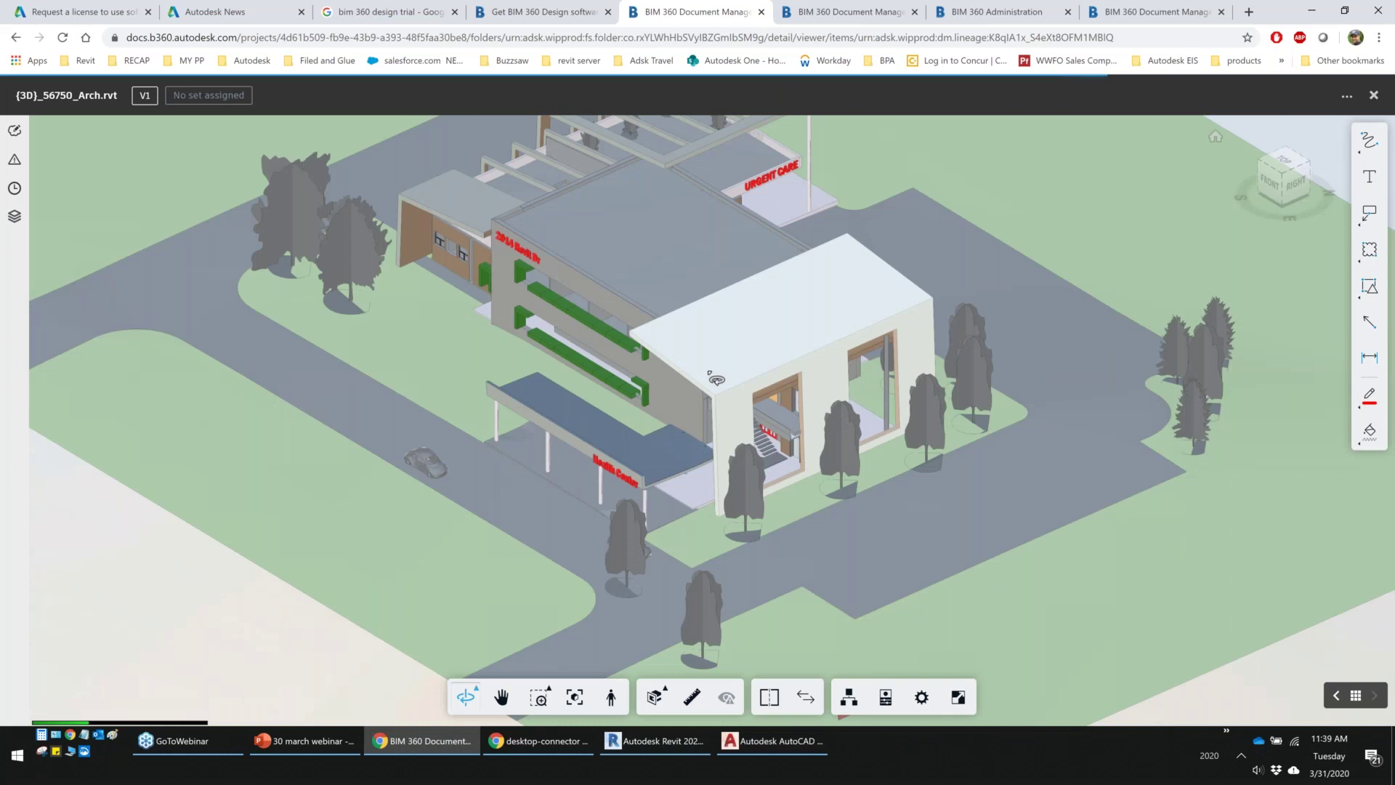
Add a section box, enlarge it, and lower its top to reveal the floor layout
{"action": "left_click", "coordinate": [655, 697]}
{"action": "left_click", "coordinate": [650, 663]}
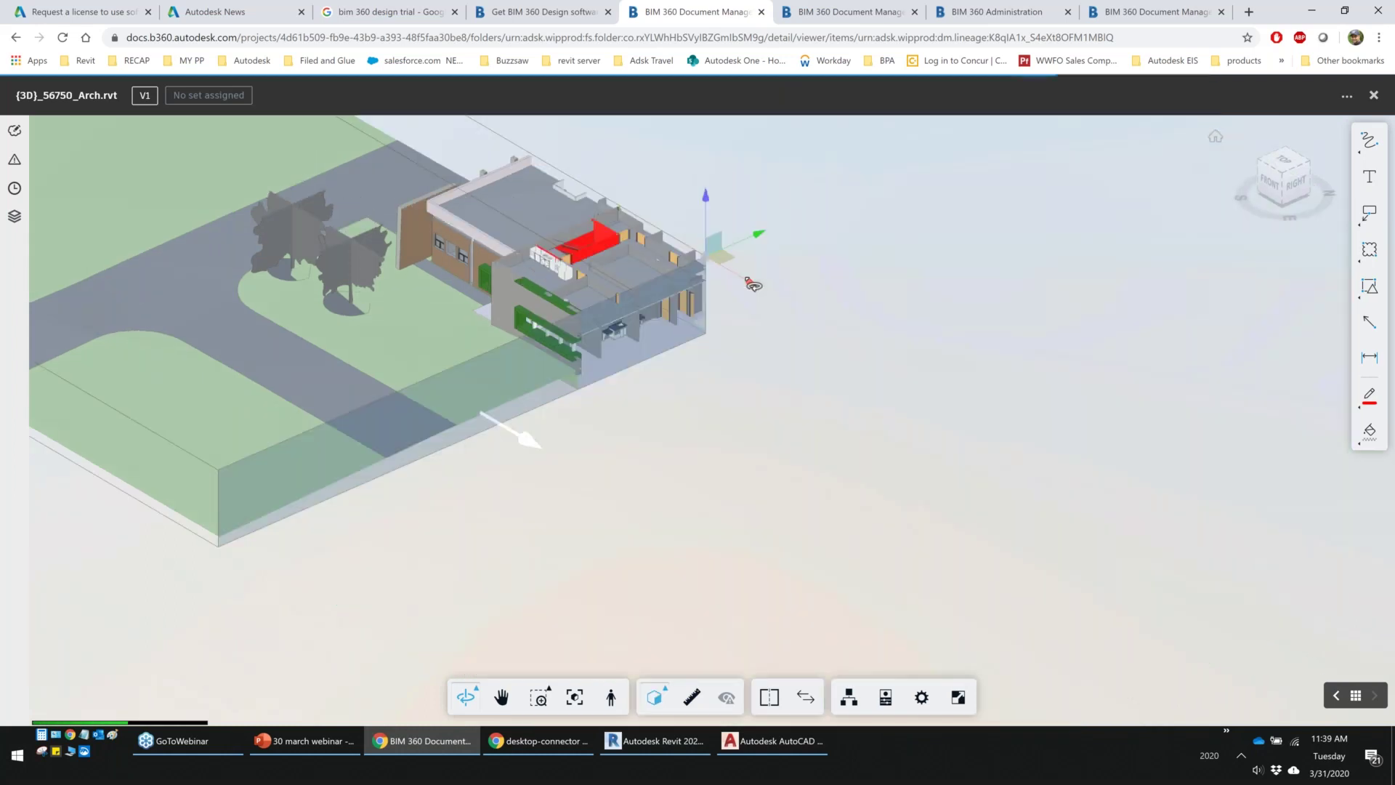
{"action": "left_click_drag", "start_coordinate": [753, 285], "coordinate": [1196, 442]}
{"action": "left_click_drag", "start_coordinate": [1144, 287], "coordinate": [1155, 336]}
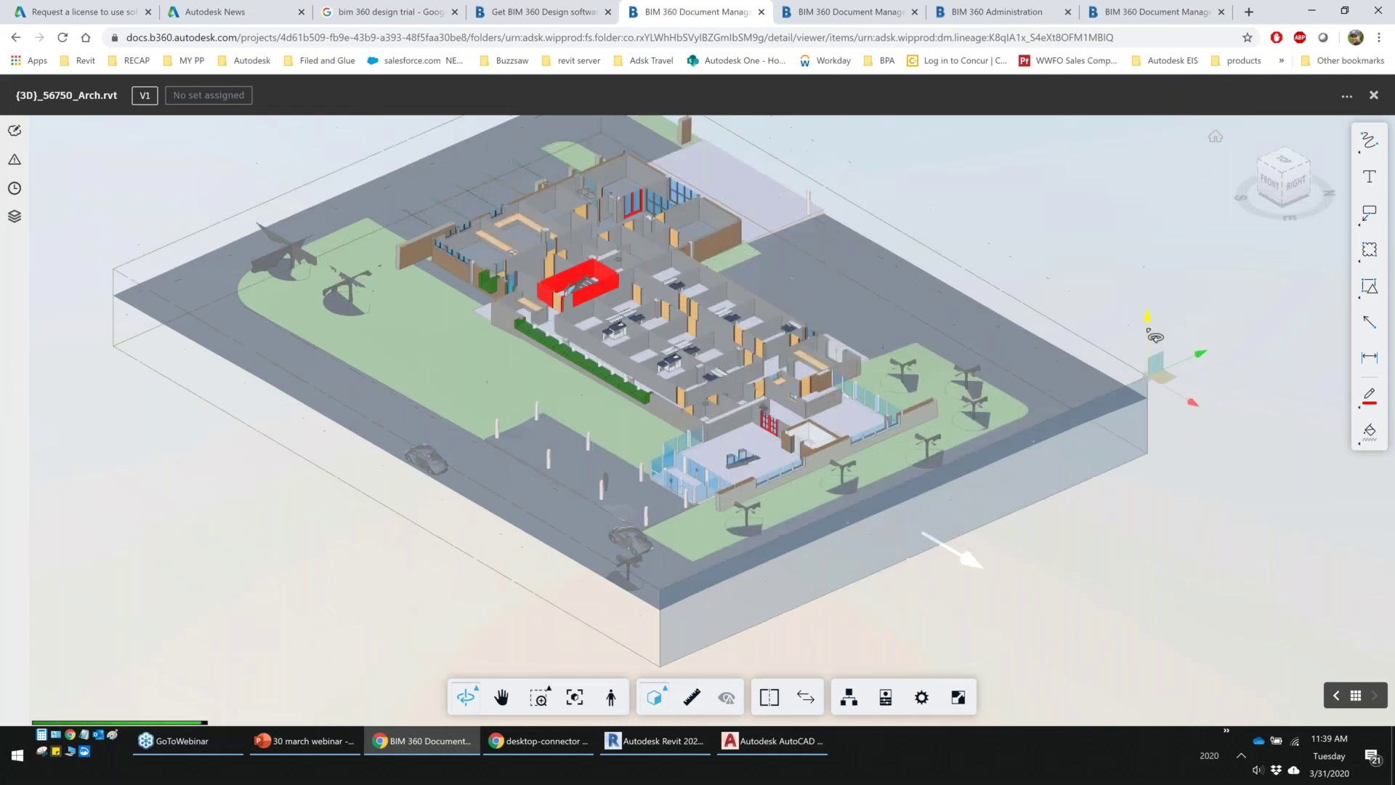
{"action": "scroll", "coordinate": [505, 385], "scroll_direction": "up", "scroll_amount": 5}
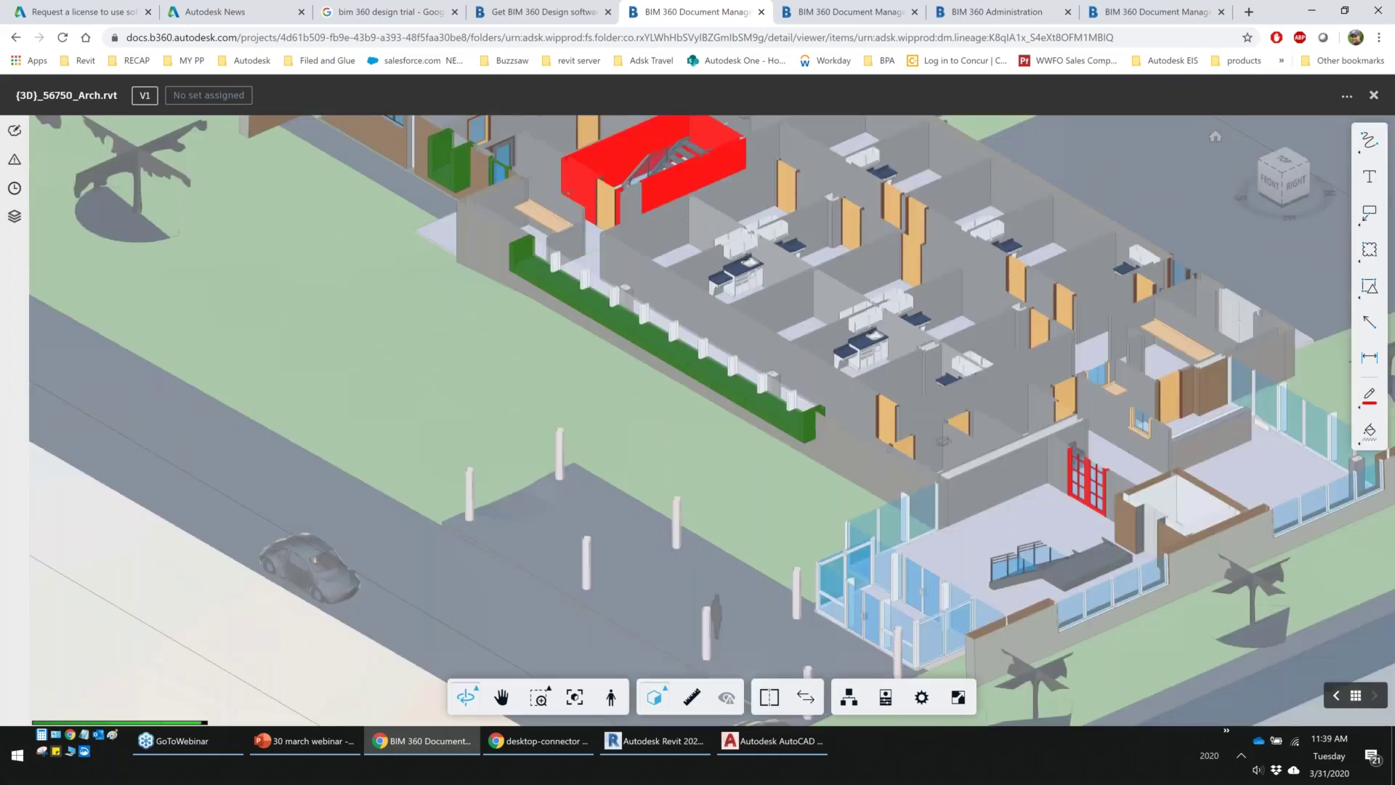
Measure a distance of roughly 10.3' between two points in the model
{"action": "left_click", "coordinate": [692, 698]}
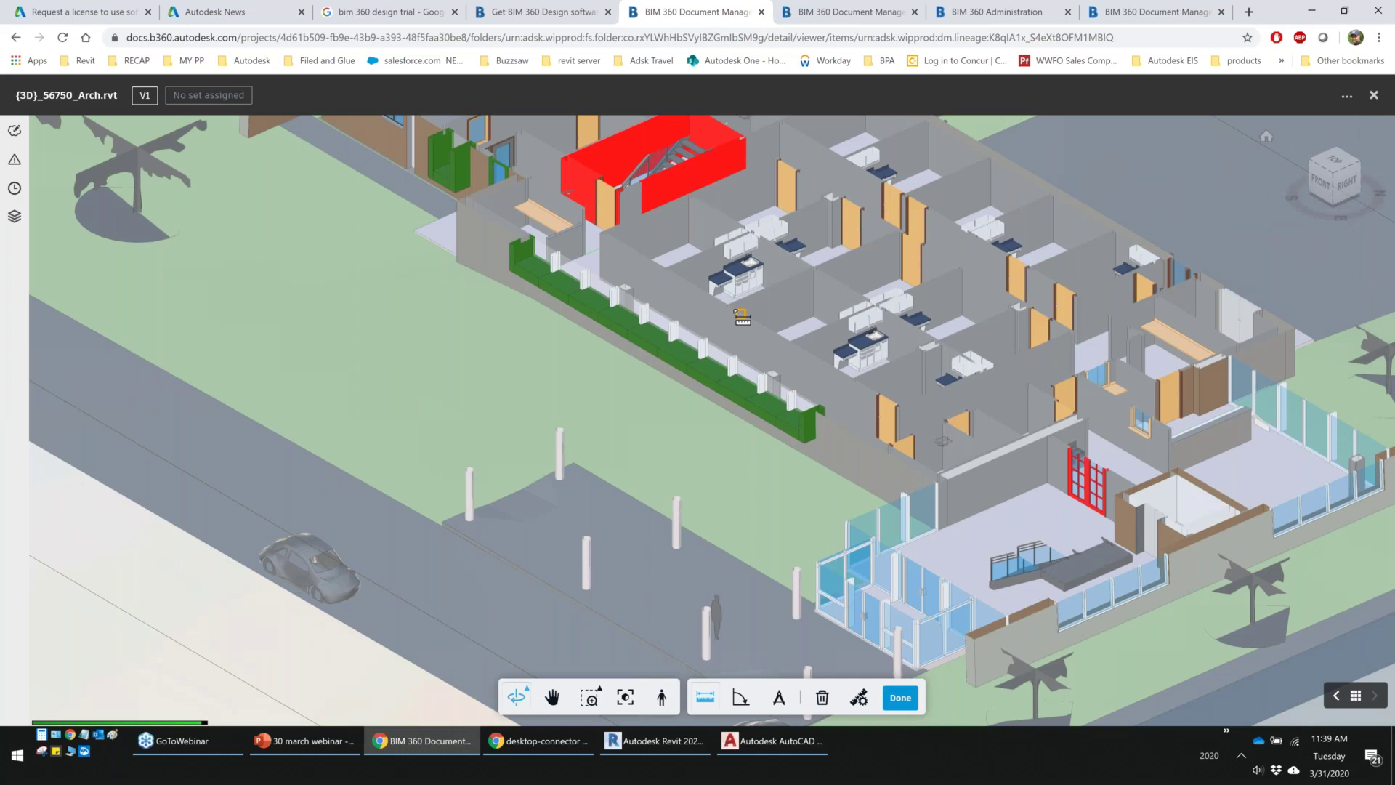
{"action": "left_click", "coordinate": [732, 307]}
{"action": "left_click", "coordinate": [794, 344]}
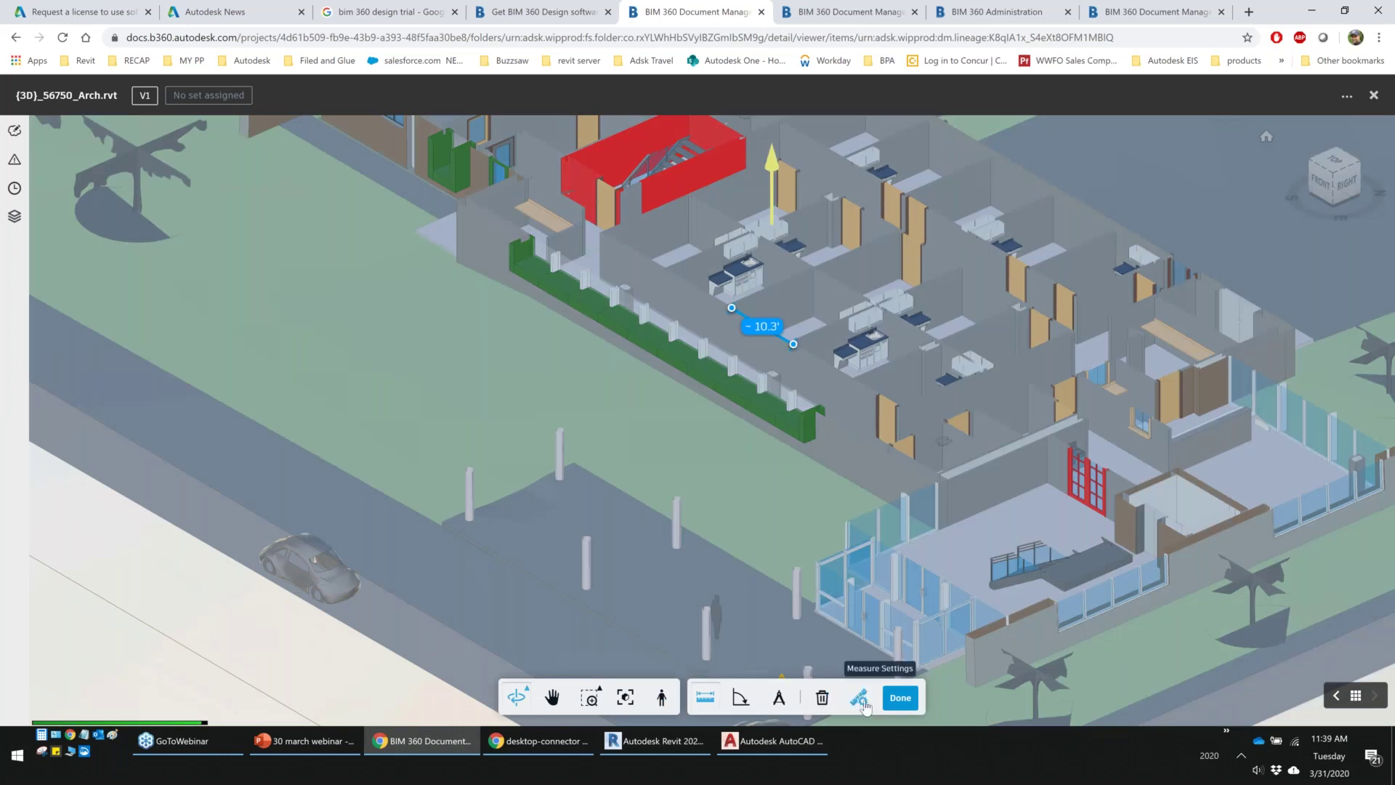
{"action": "left_click", "coordinate": [901, 699]}
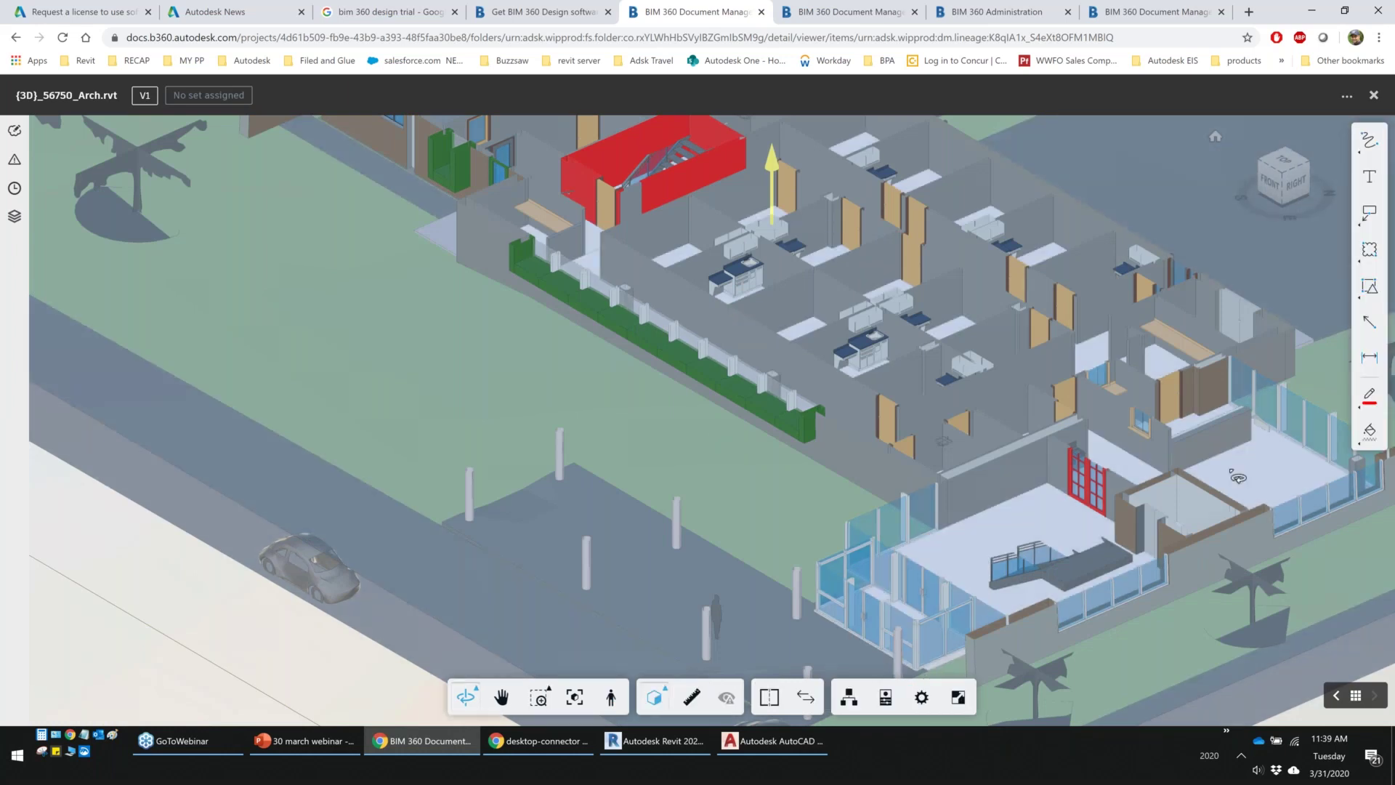
Circle a room with a red freehand markup, save it, and view the saved markups list
{"action": "left_click_drag", "start_coordinate": [880, 283], "coordinate": [901, 314]}
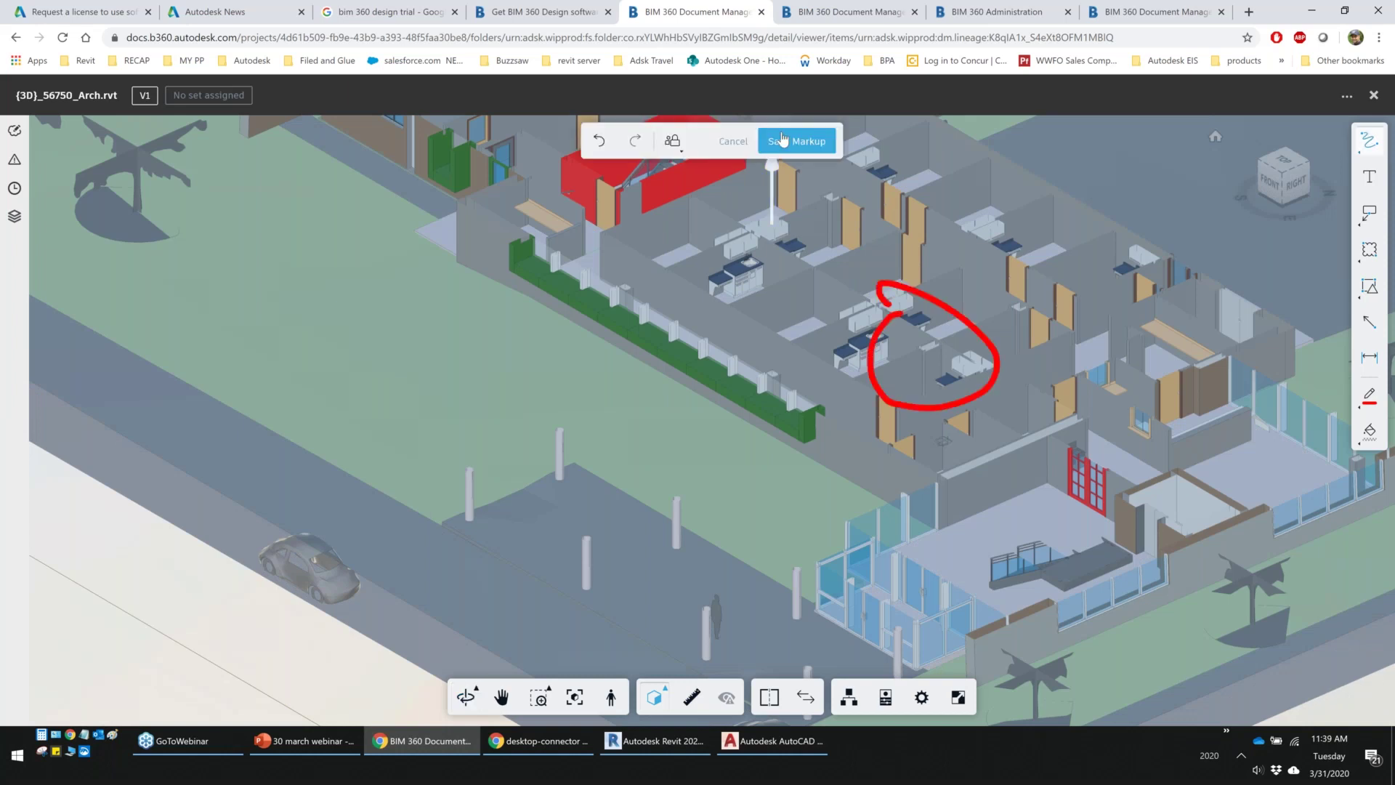
{"action": "left_click", "coordinate": [783, 140]}
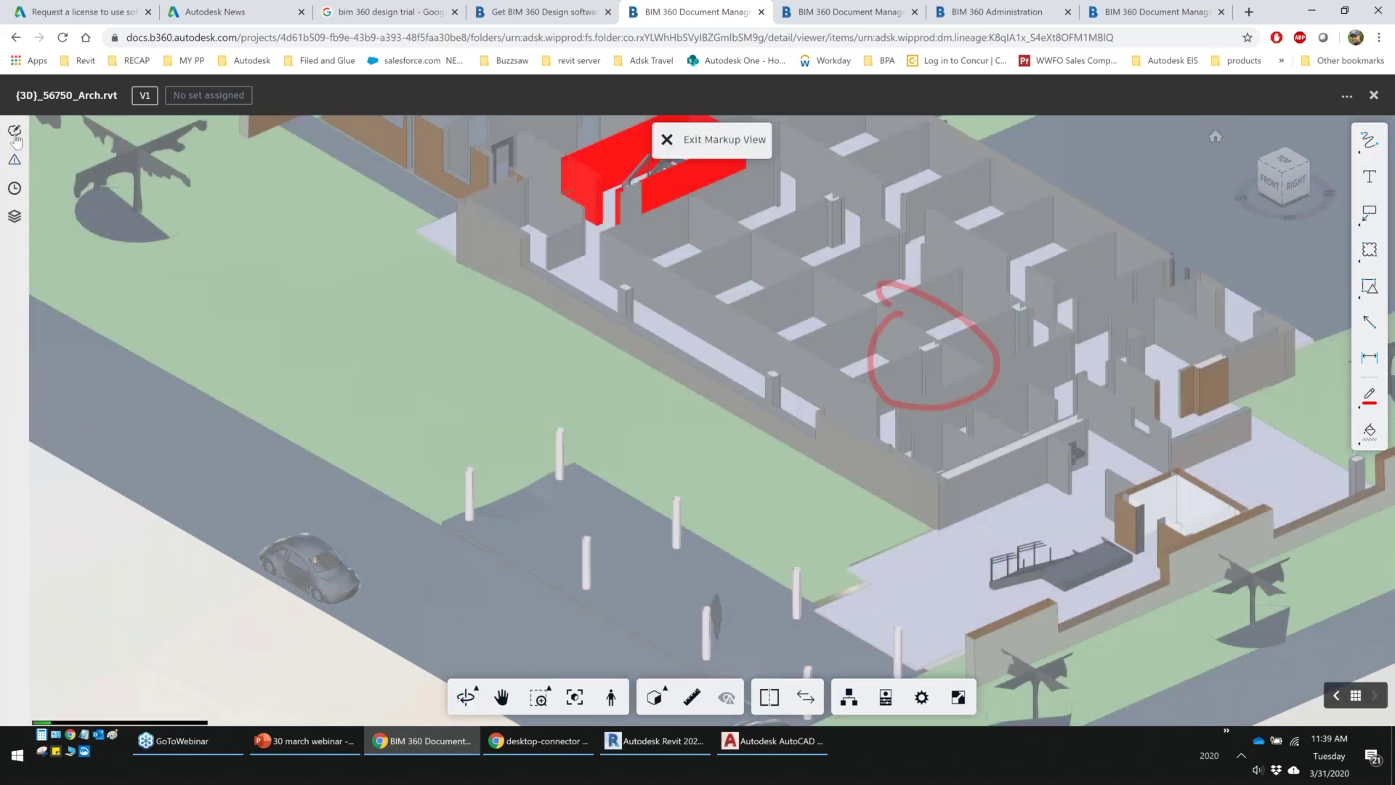
{"action": "left_click", "coordinate": [15, 132]}
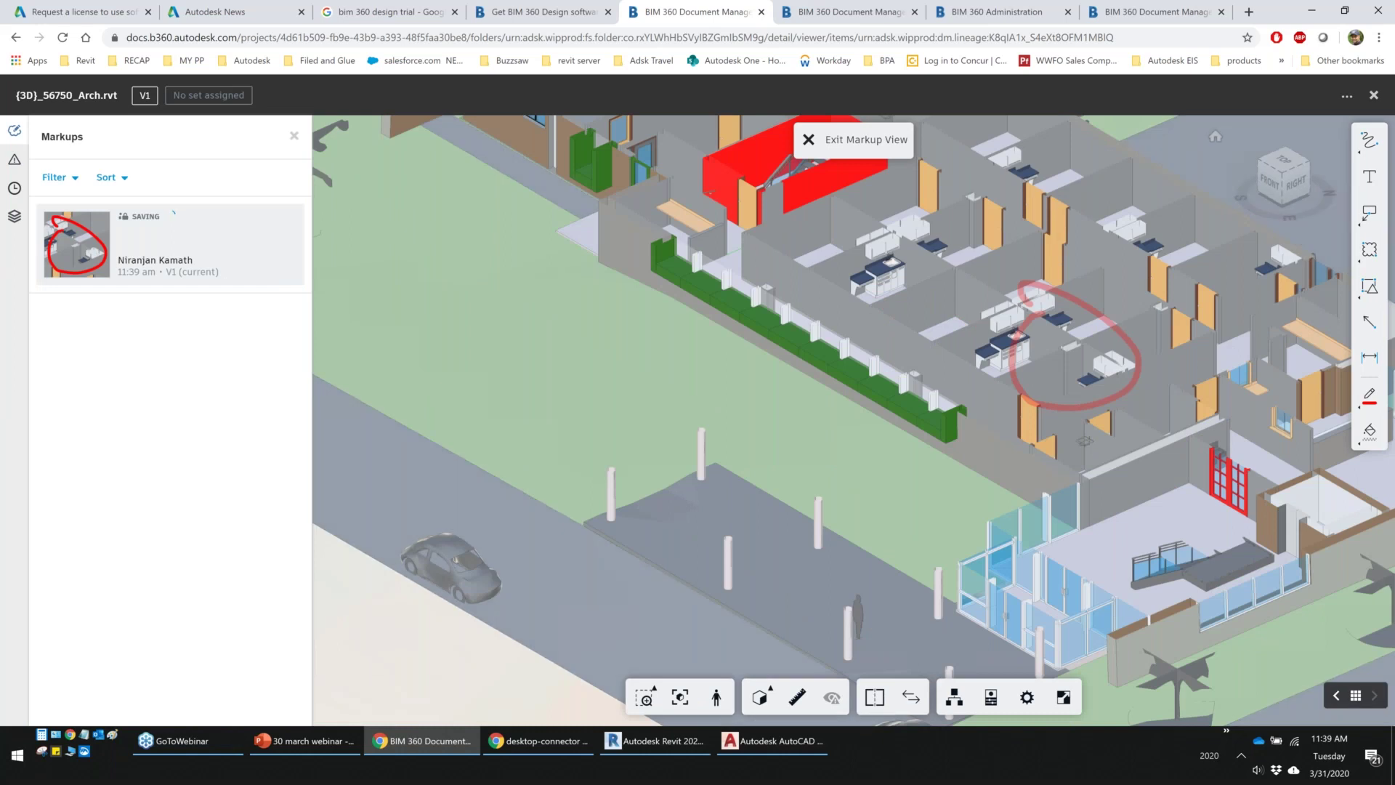
Draw a cloud callout around the entrance canopy, add the text 'text', and save the markup
{"action": "left_click", "coordinate": [1369, 213]}
{"action": "left_click", "coordinate": [1290, 214]}
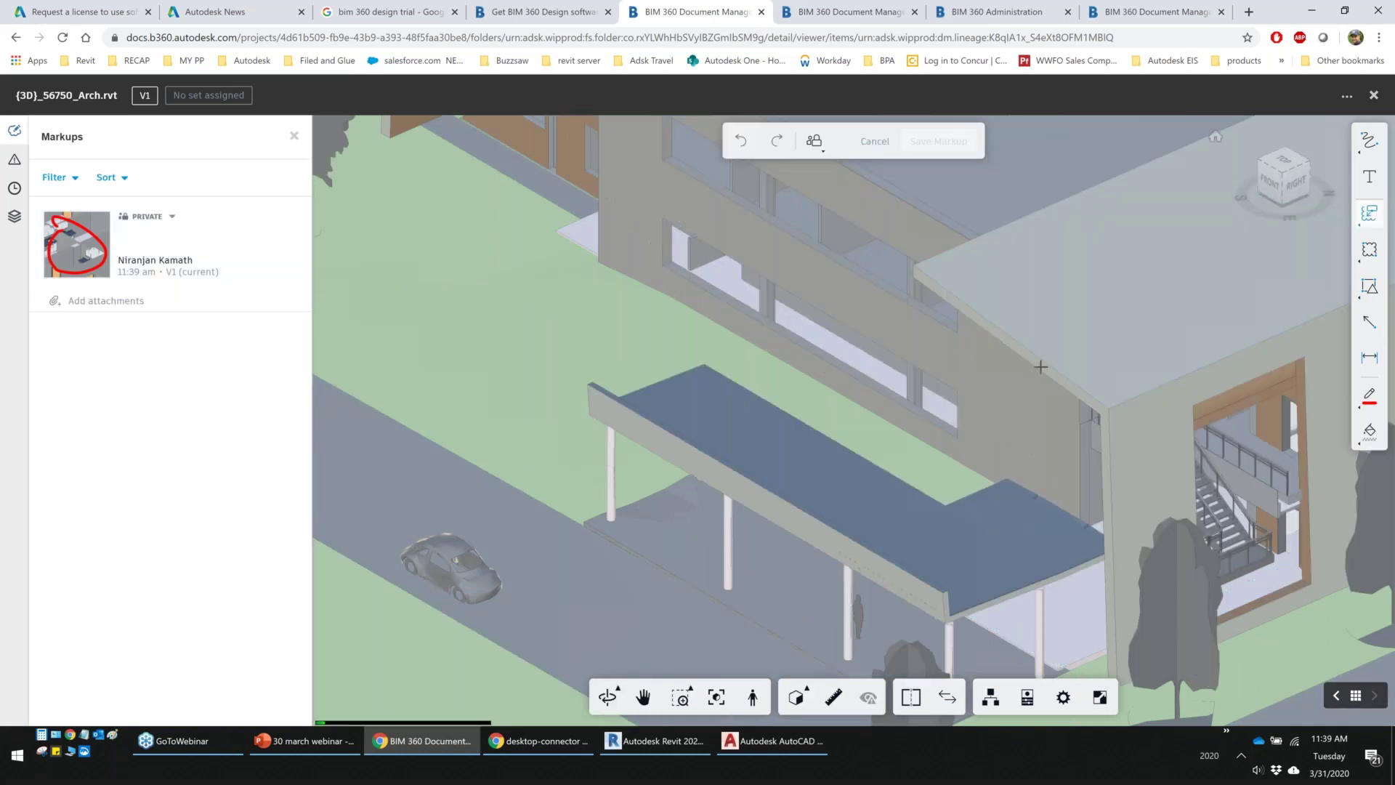
{"action": "left_click_drag", "start_coordinate": [546, 330], "coordinate": [860, 528]}
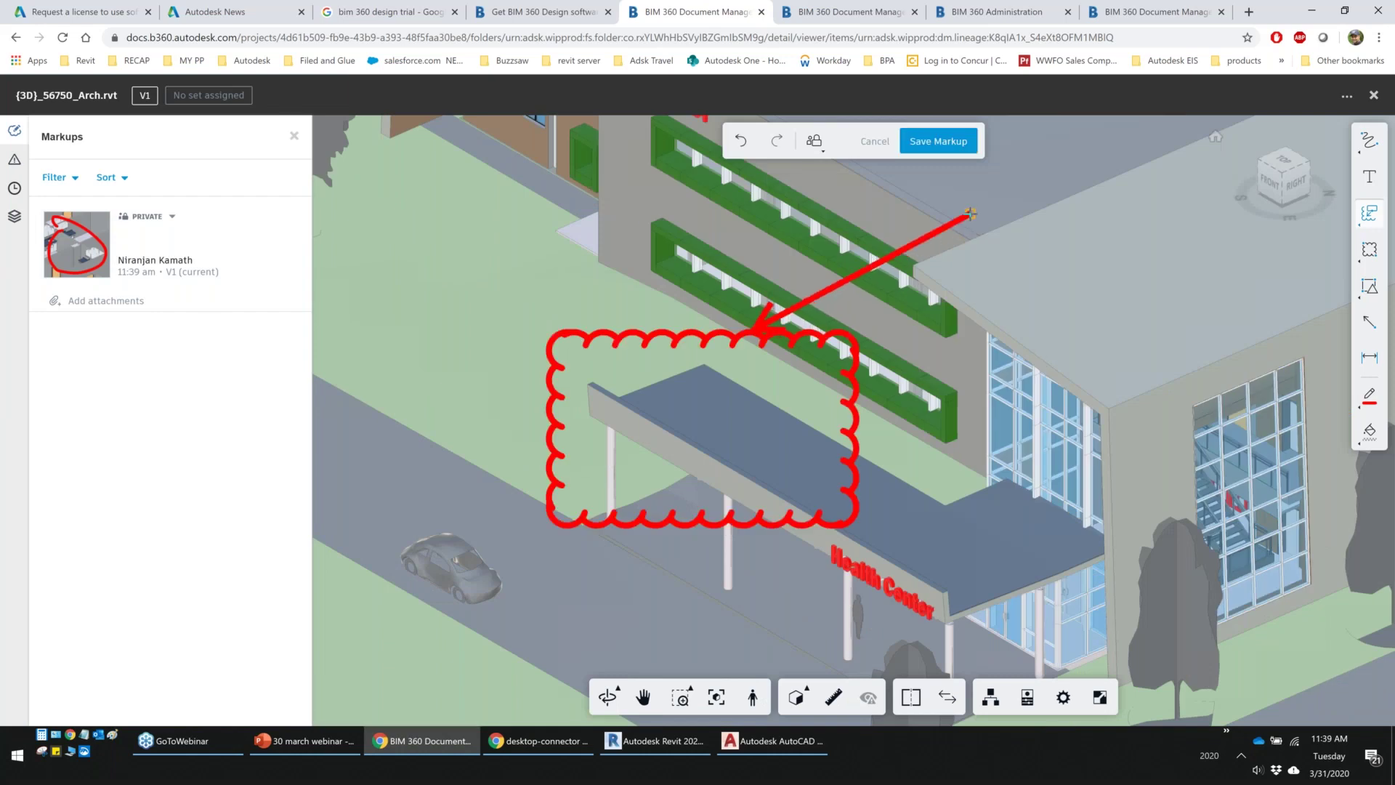
{"action": "type", "text": "text"}
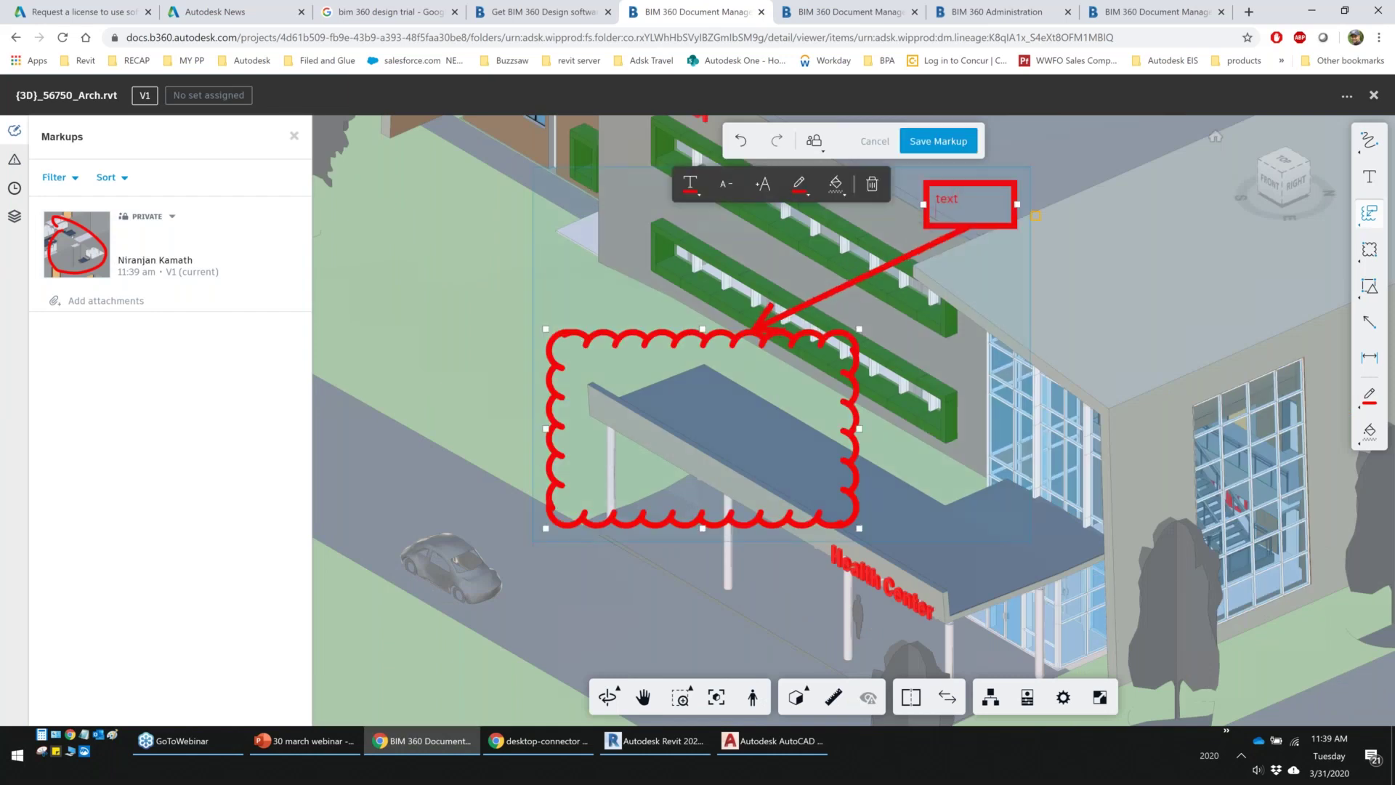
{"action": "left_click", "coordinate": [928, 143]}
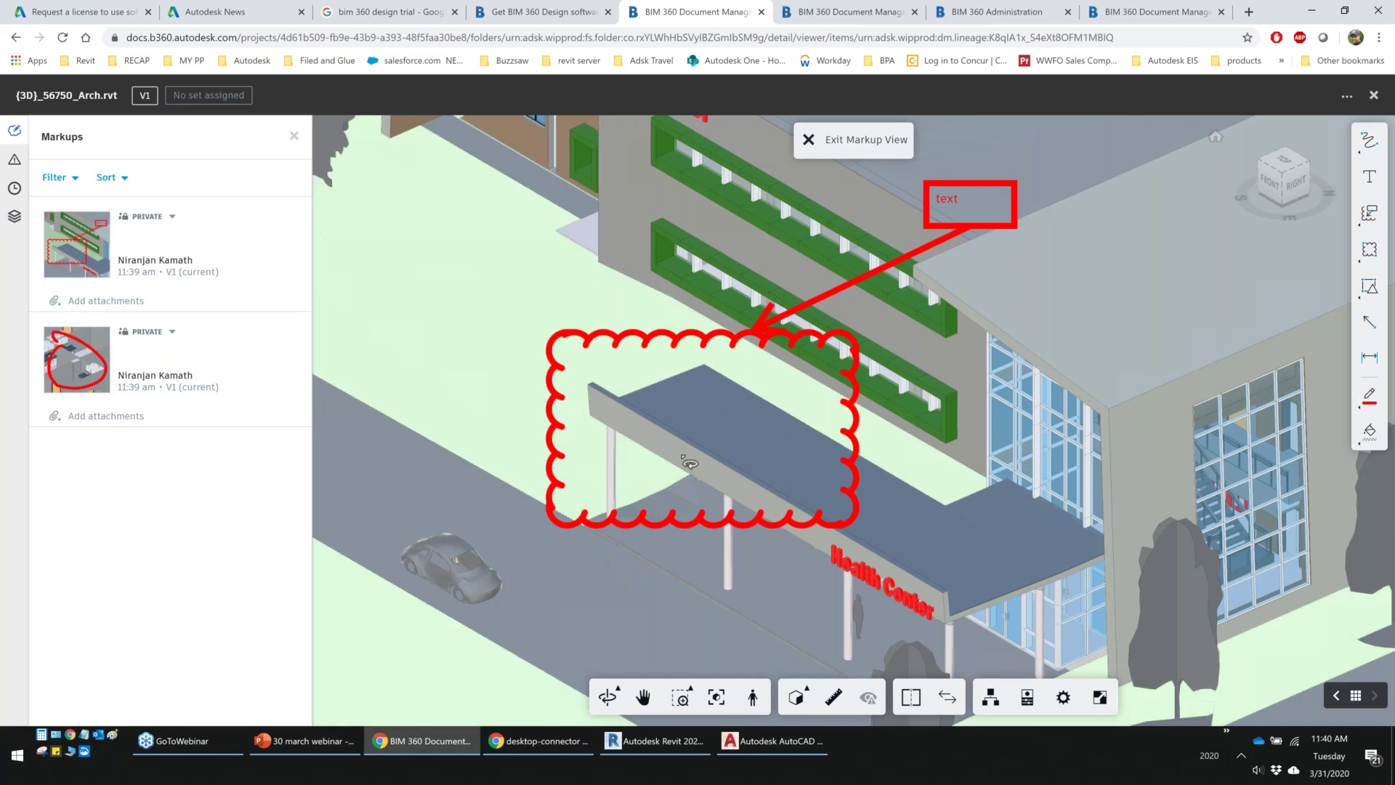
Review the first markup and publish it to all project members
{"action": "left_click", "coordinate": [835, 149]}
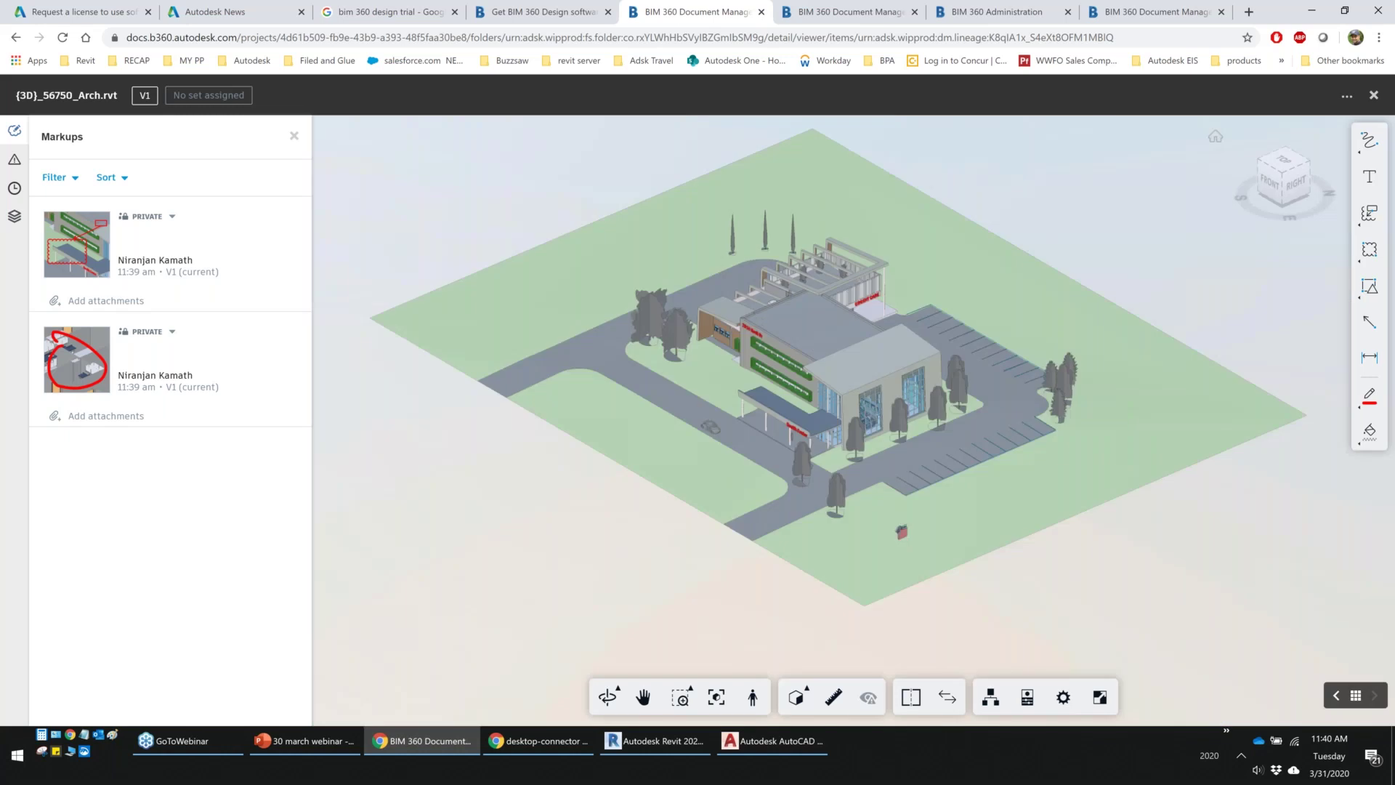
{"action": "left_click", "coordinate": [133, 282]}
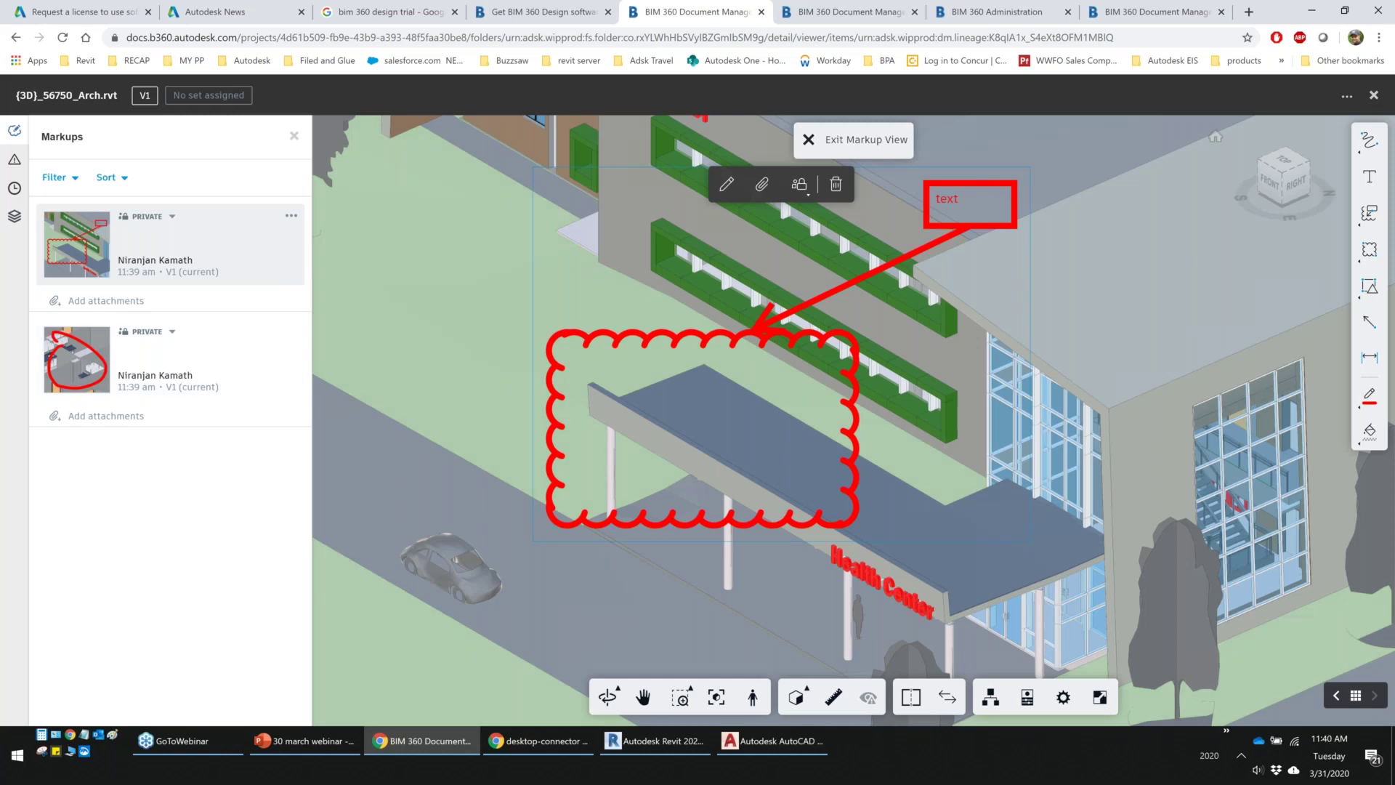
{"action": "left_click", "coordinate": [863, 144]}
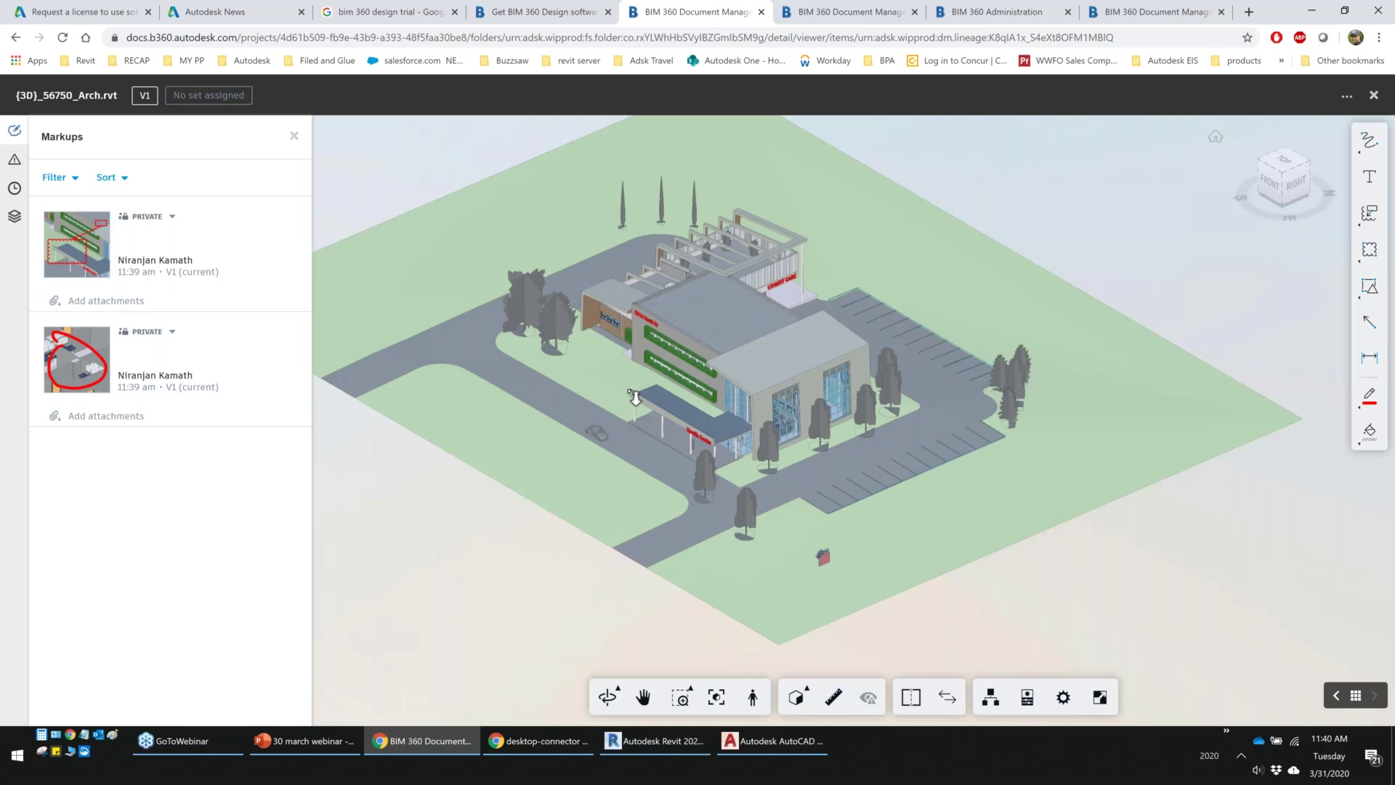
{"action": "scroll", "coordinate": [634, 398], "scroll_direction": "down", "scroll_amount": 2}
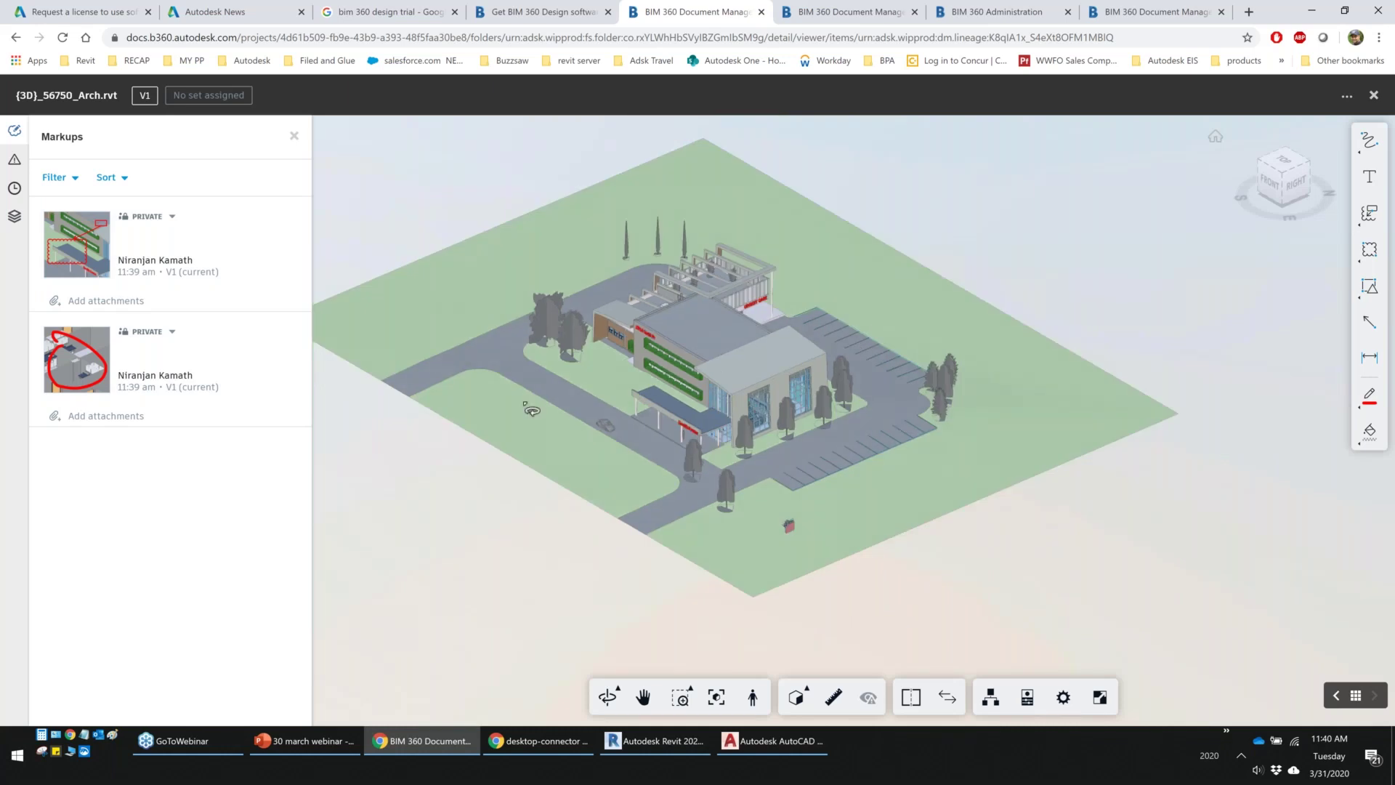
{"action": "left_click", "coordinate": [172, 216]}
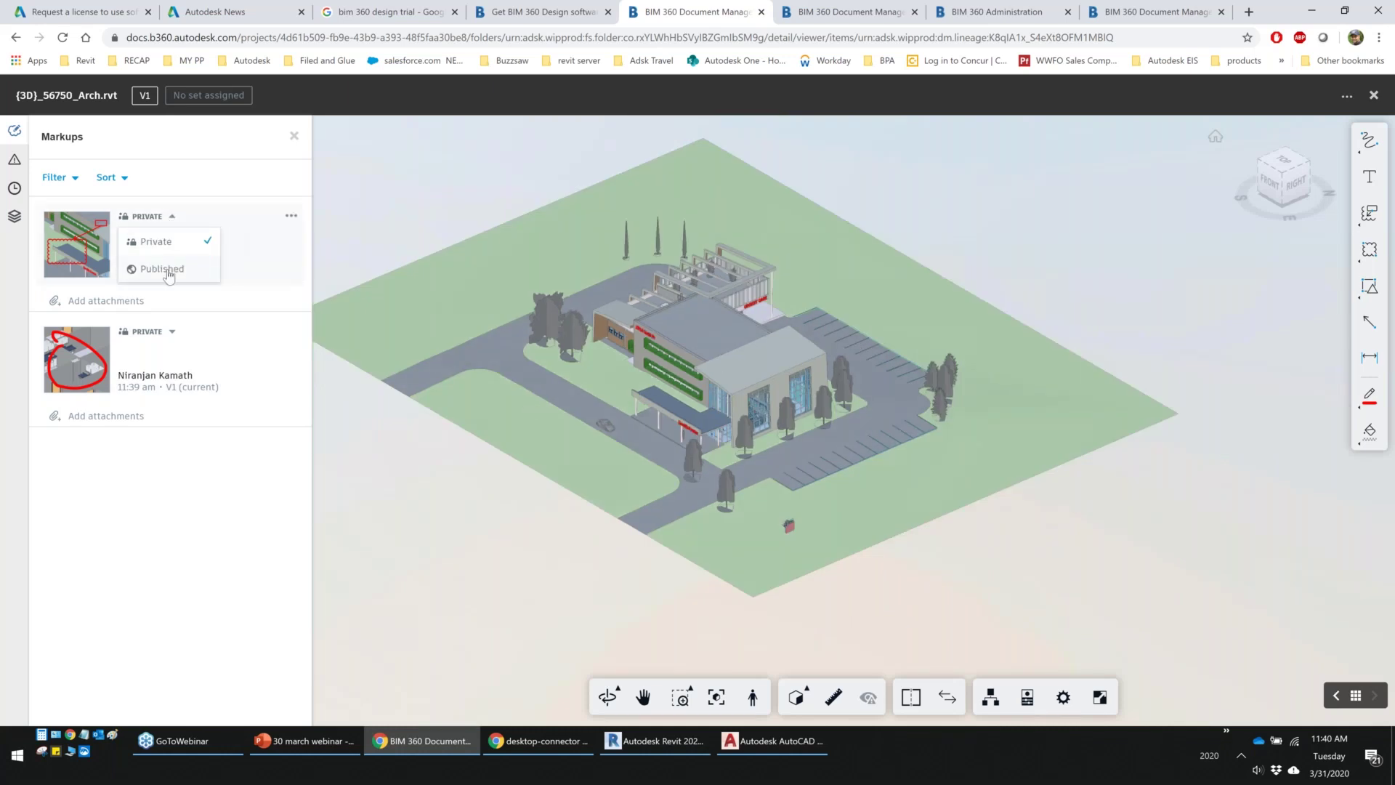
{"action": "left_click", "coordinate": [168, 271]}
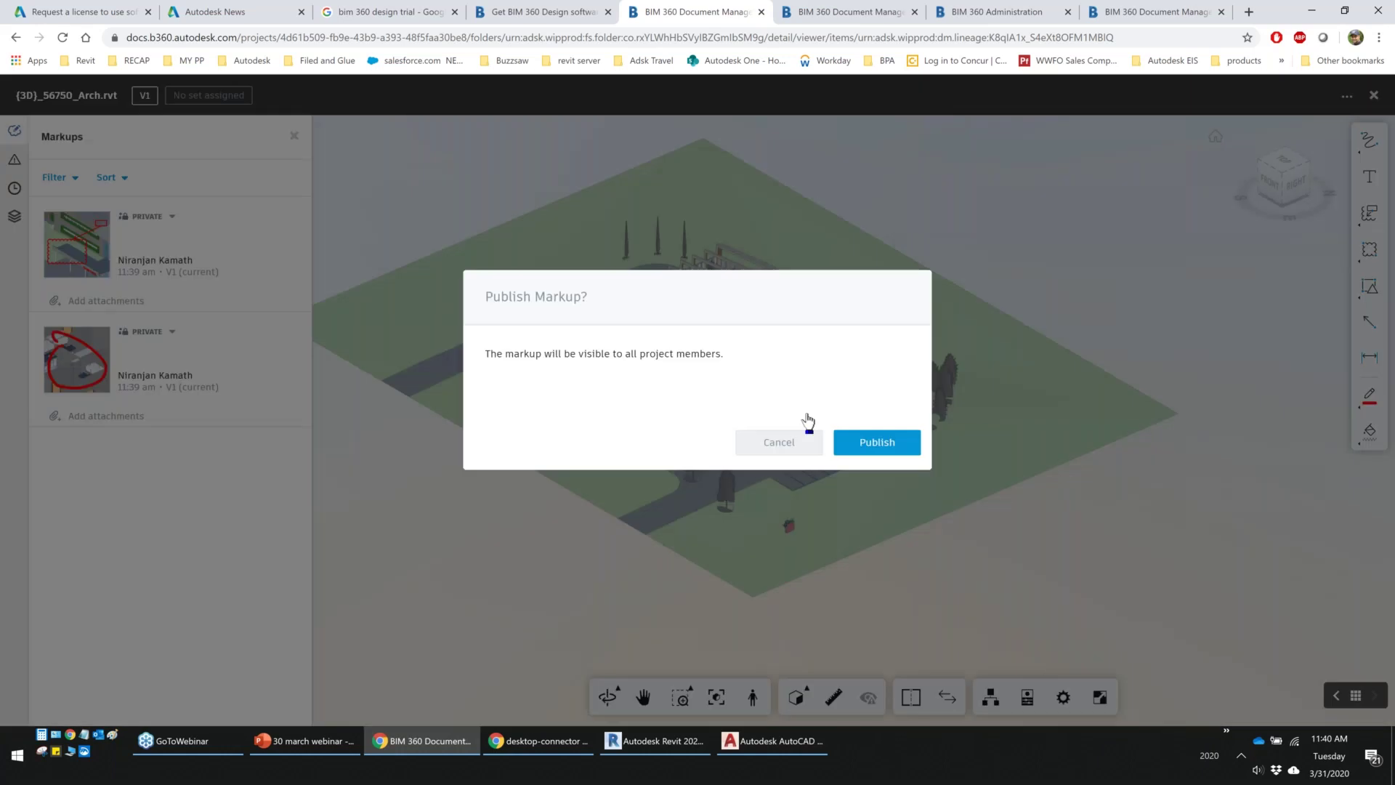
{"action": "left_click", "coordinate": [876, 441]}
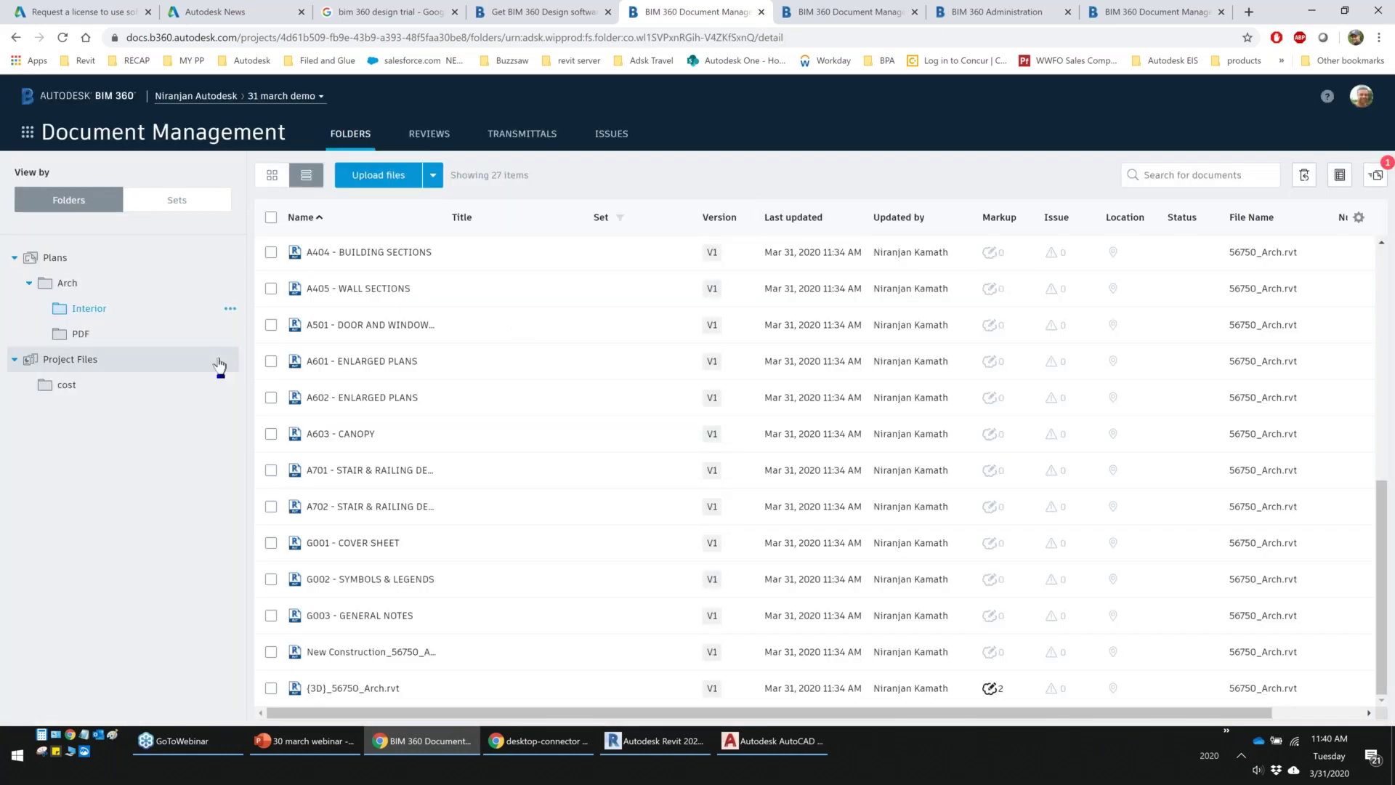
Create a subfolder named Revit under Project Files
{"action": "left_click", "coordinate": [218, 363]}
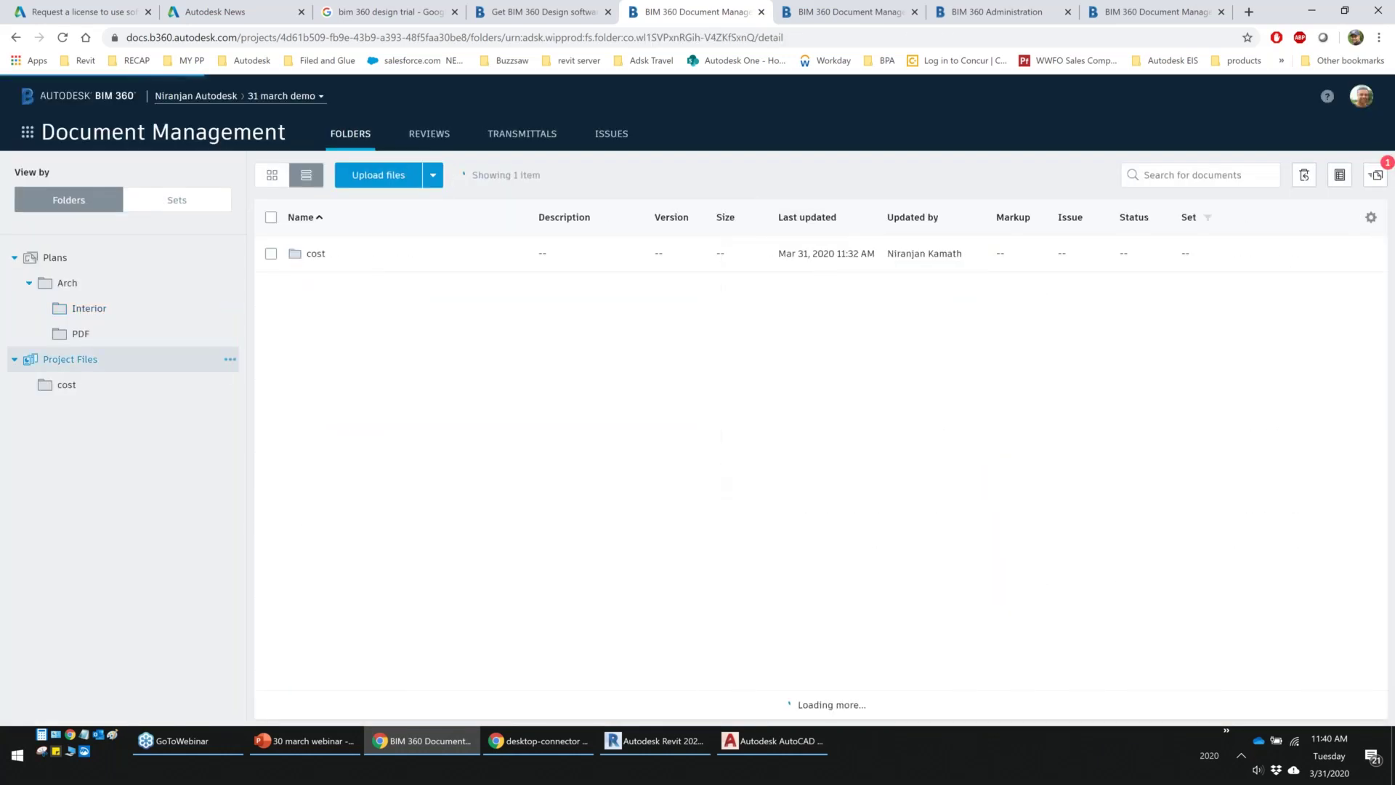
{"action": "left_click", "coordinate": [229, 359]}
{"action": "left_click", "coordinate": [212, 383]}
{"action": "type", "text": "Revit"}
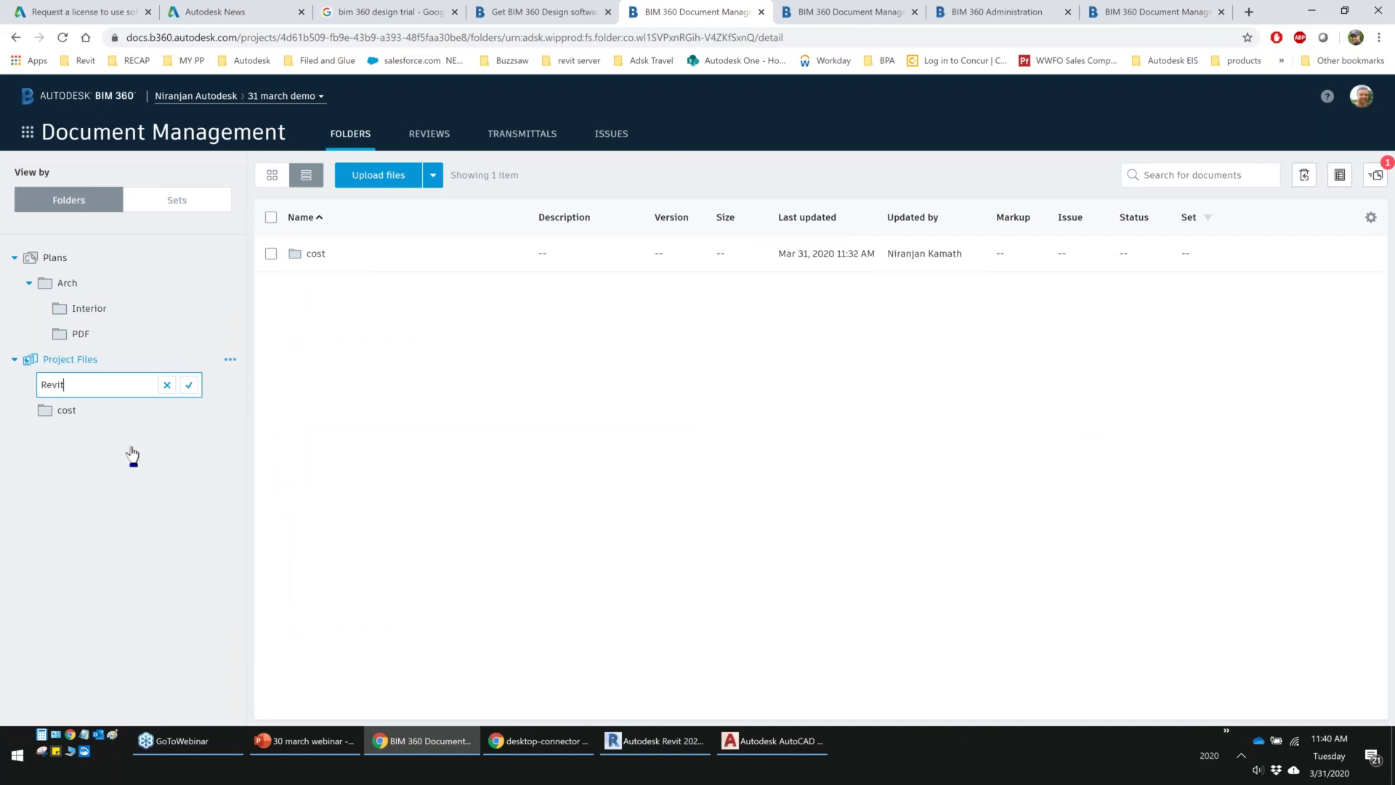
{"action": "key", "text": "Return"}
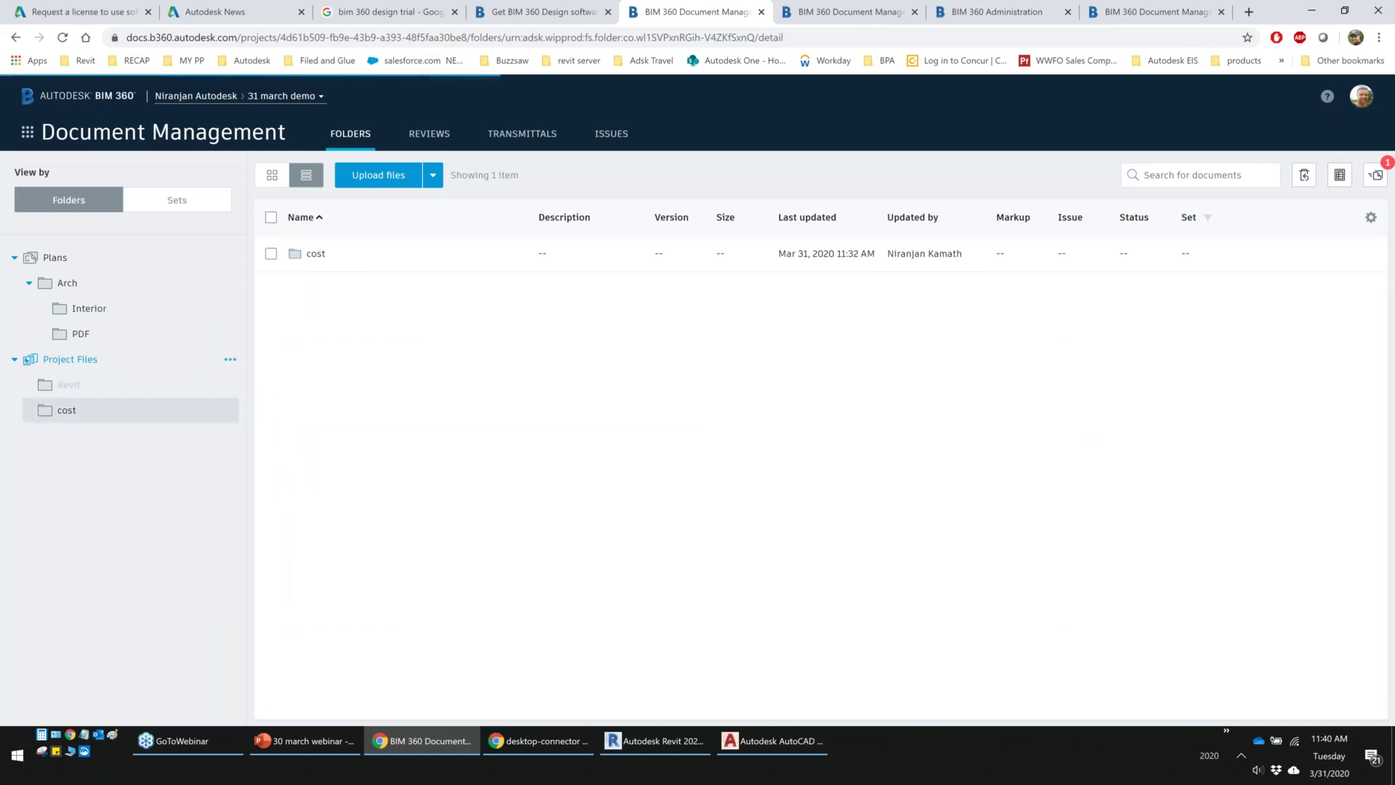
Upload the 56750_Arch files from doc > v1 into the Revit folder
{"action": "left_click", "coordinate": [66, 385]}
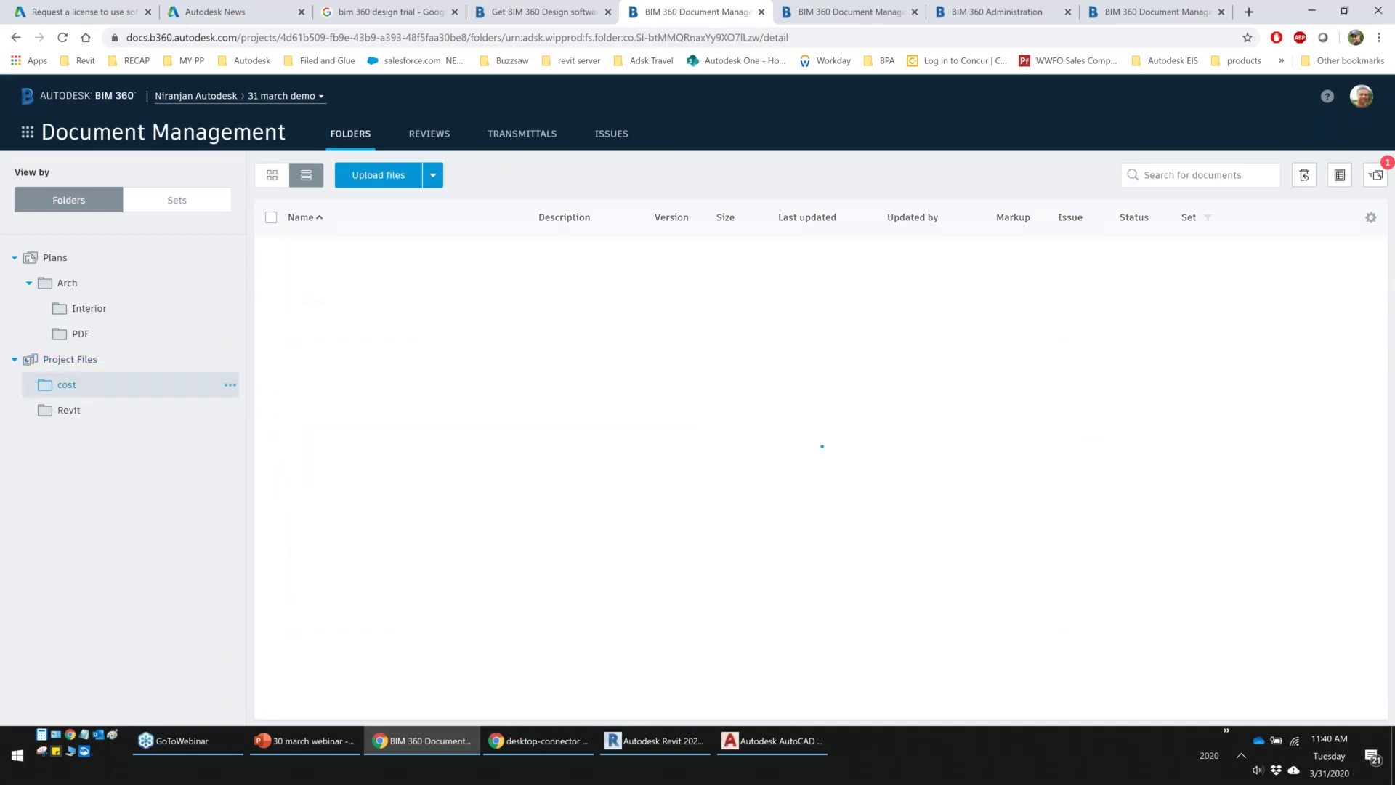
{"action": "left_click", "coordinate": [69, 410]}
{"action": "left_click", "coordinate": [768, 252]}
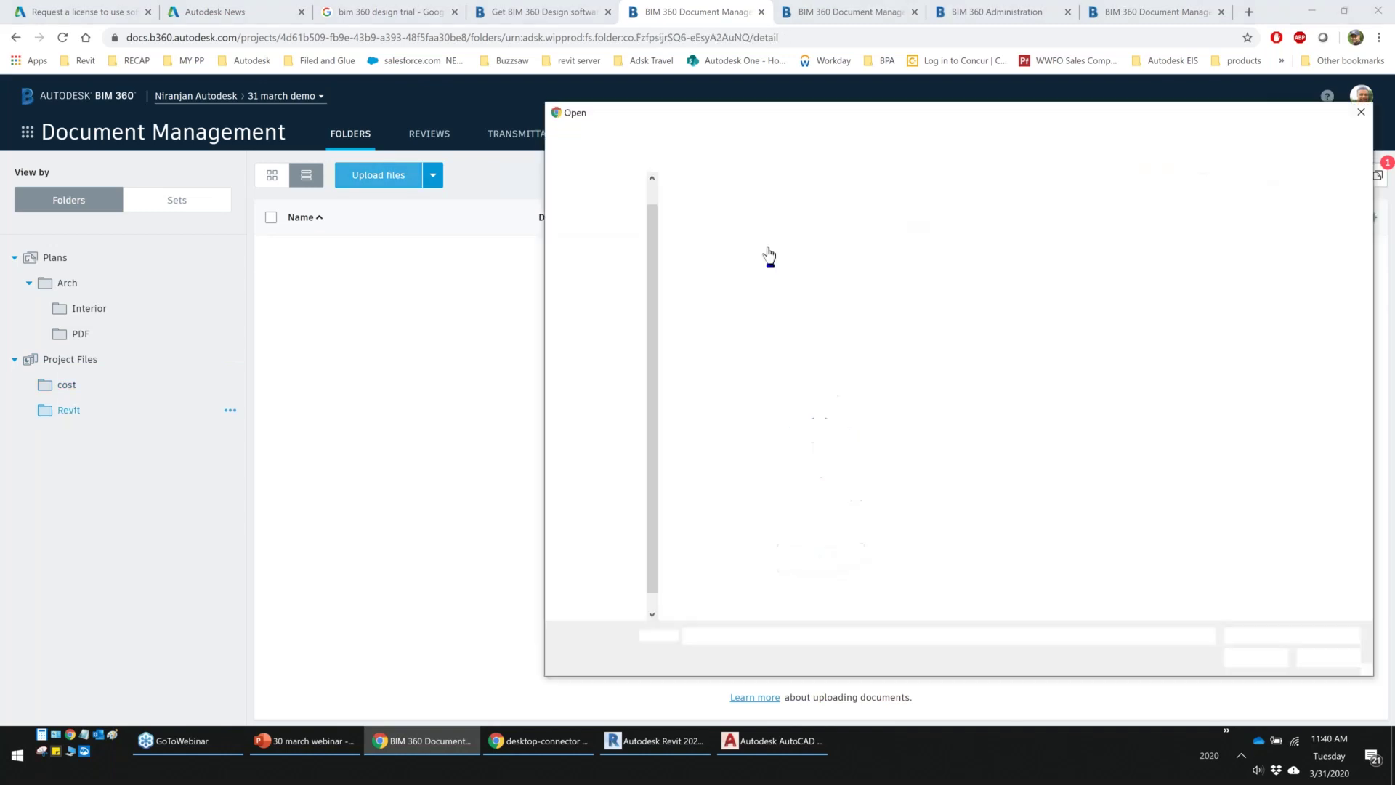
{"action": "left_click", "coordinate": [816, 137]}
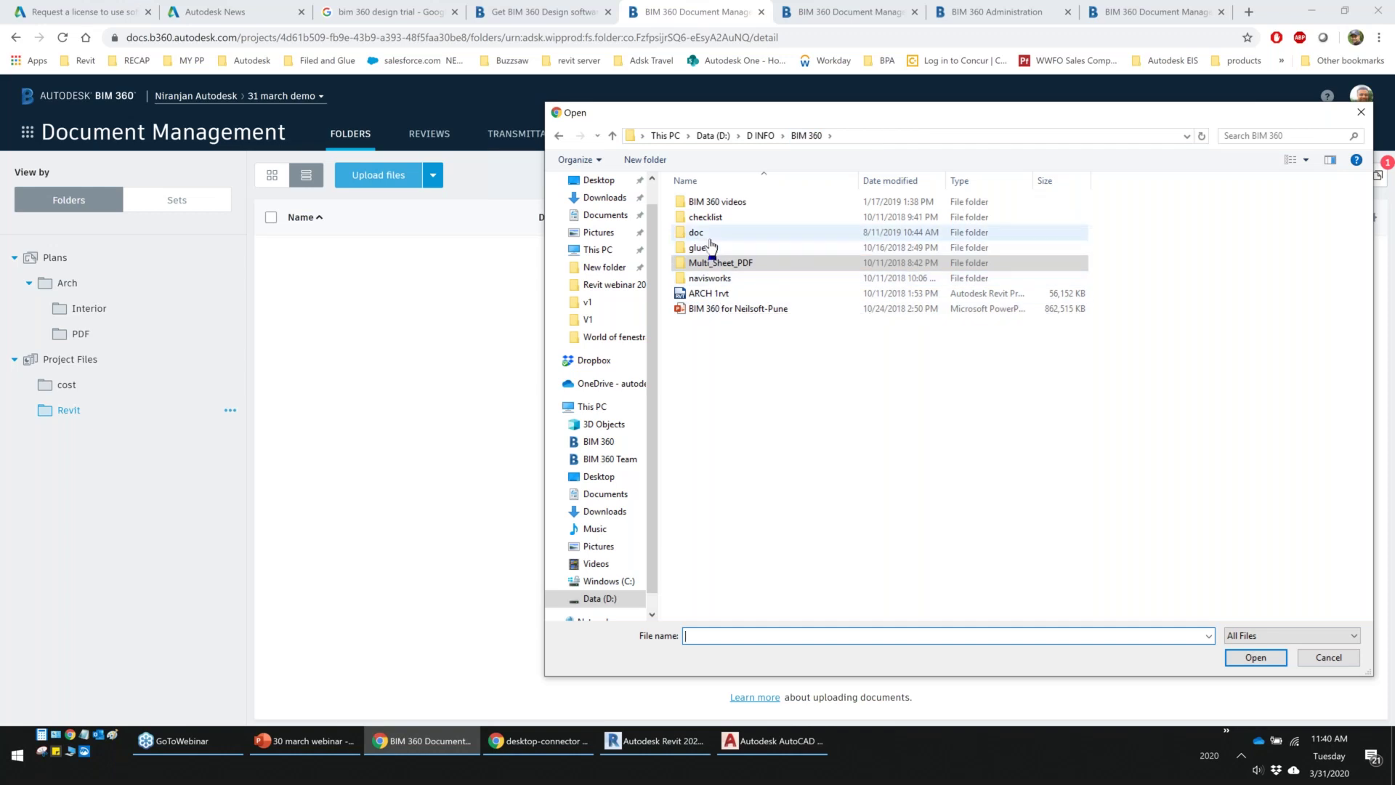
{"action": "left_click", "coordinate": [708, 234]}
{"action": "double_click", "coordinate": [709, 234]}
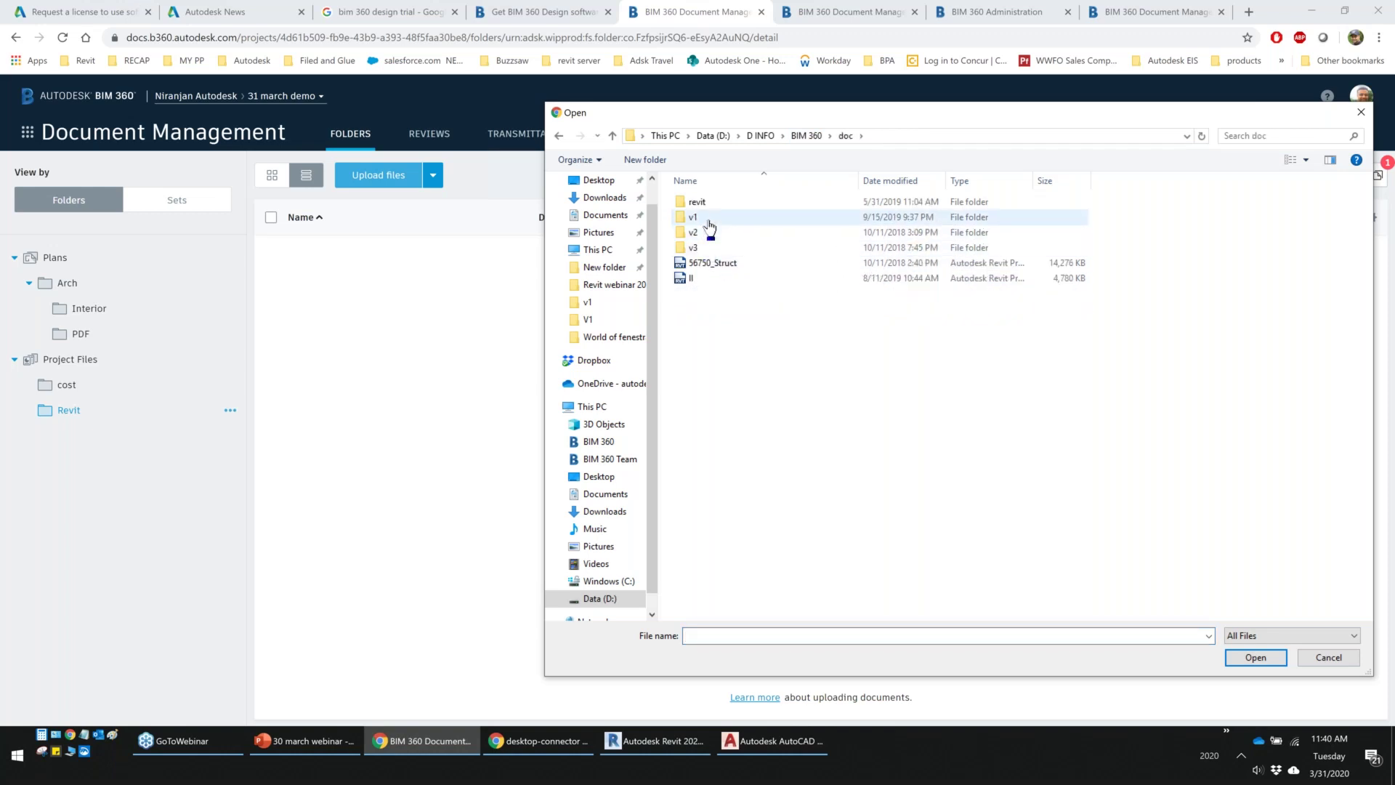
{"action": "double_click", "coordinate": [709, 222]}
{"action": "left_click_drag", "start_coordinate": [709, 227], "coordinate": [362, 328]}
{"action": "left_click", "coordinate": [1256, 656]}
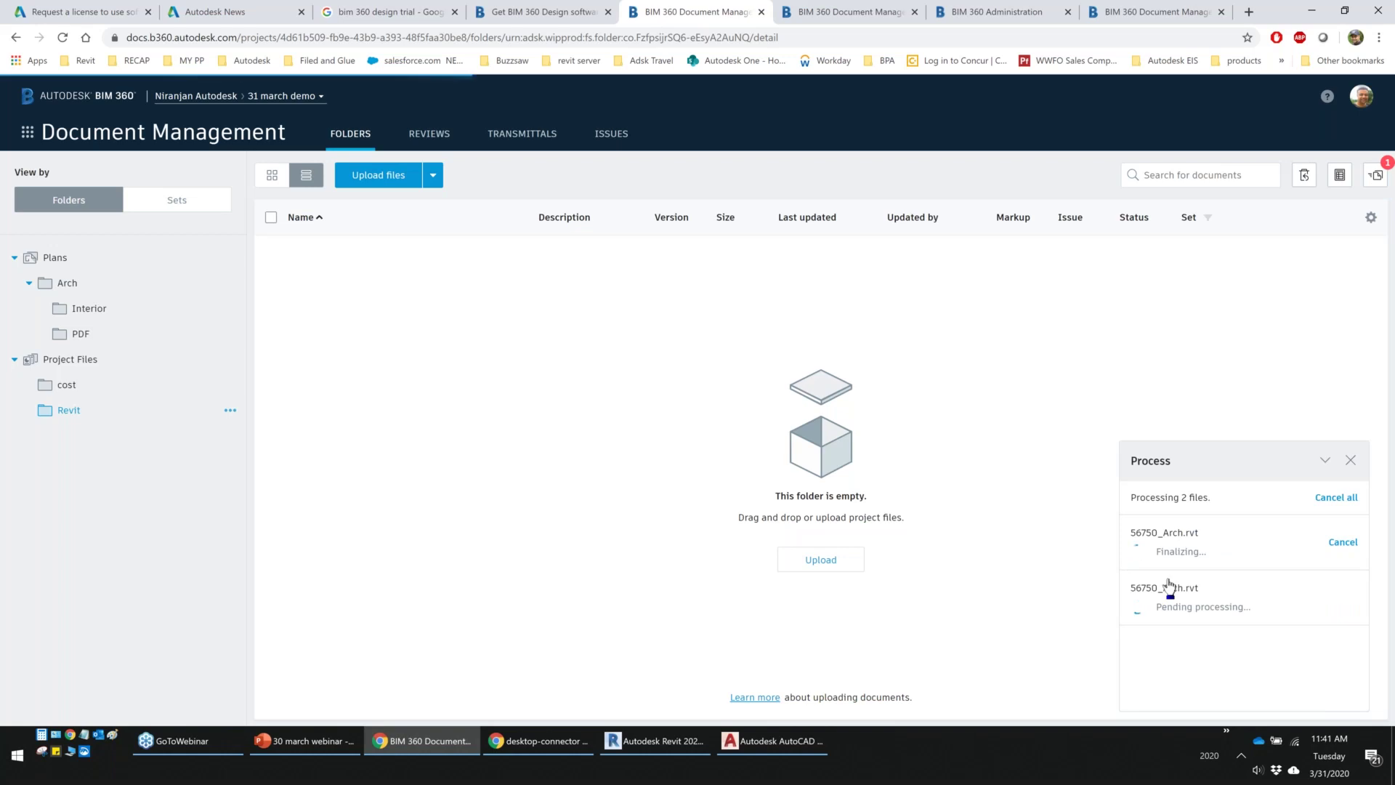
View 56750_ARCH_NK.pdf from the PDF folder's publish log and start defining its title block
{"action": "left_click", "coordinate": [89, 308]}
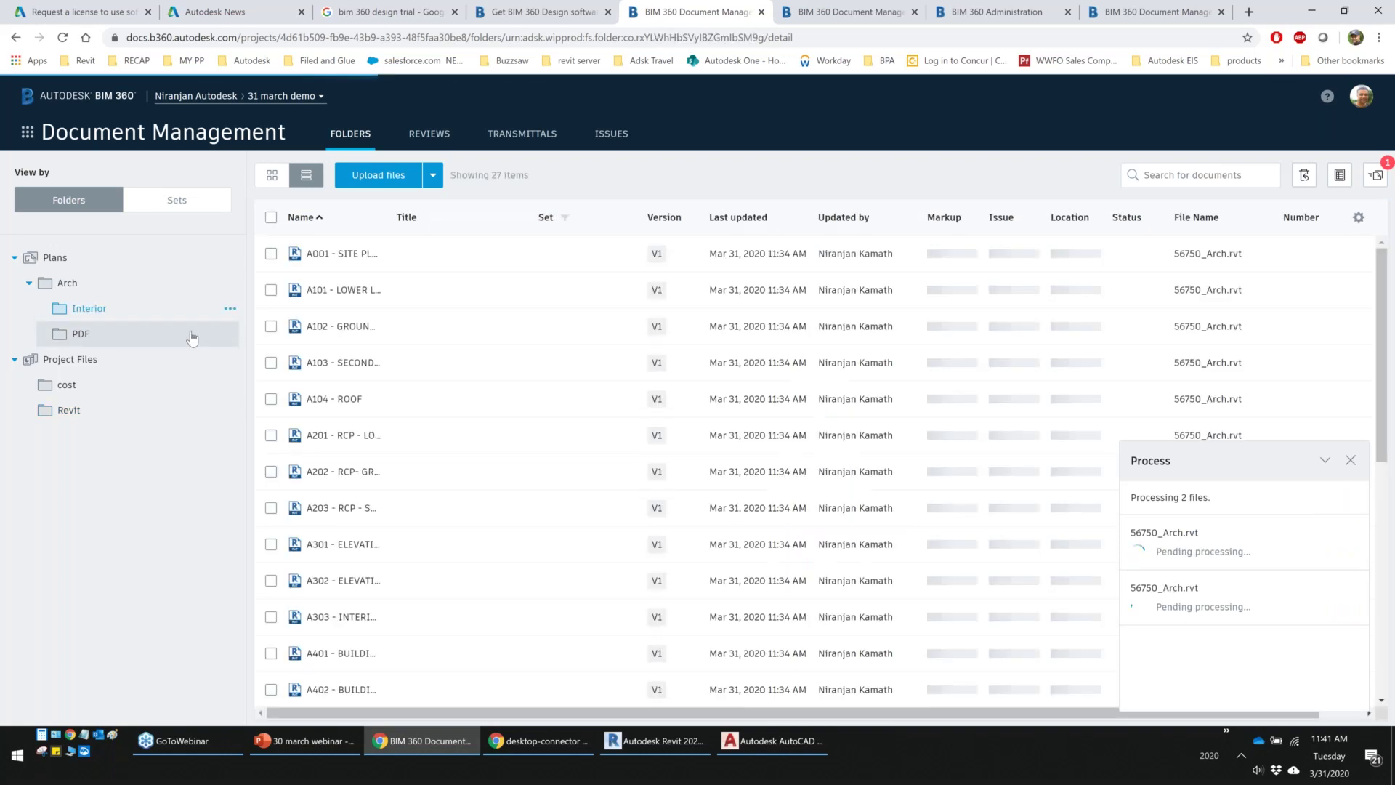
{"action": "left_click", "coordinate": [81, 334]}
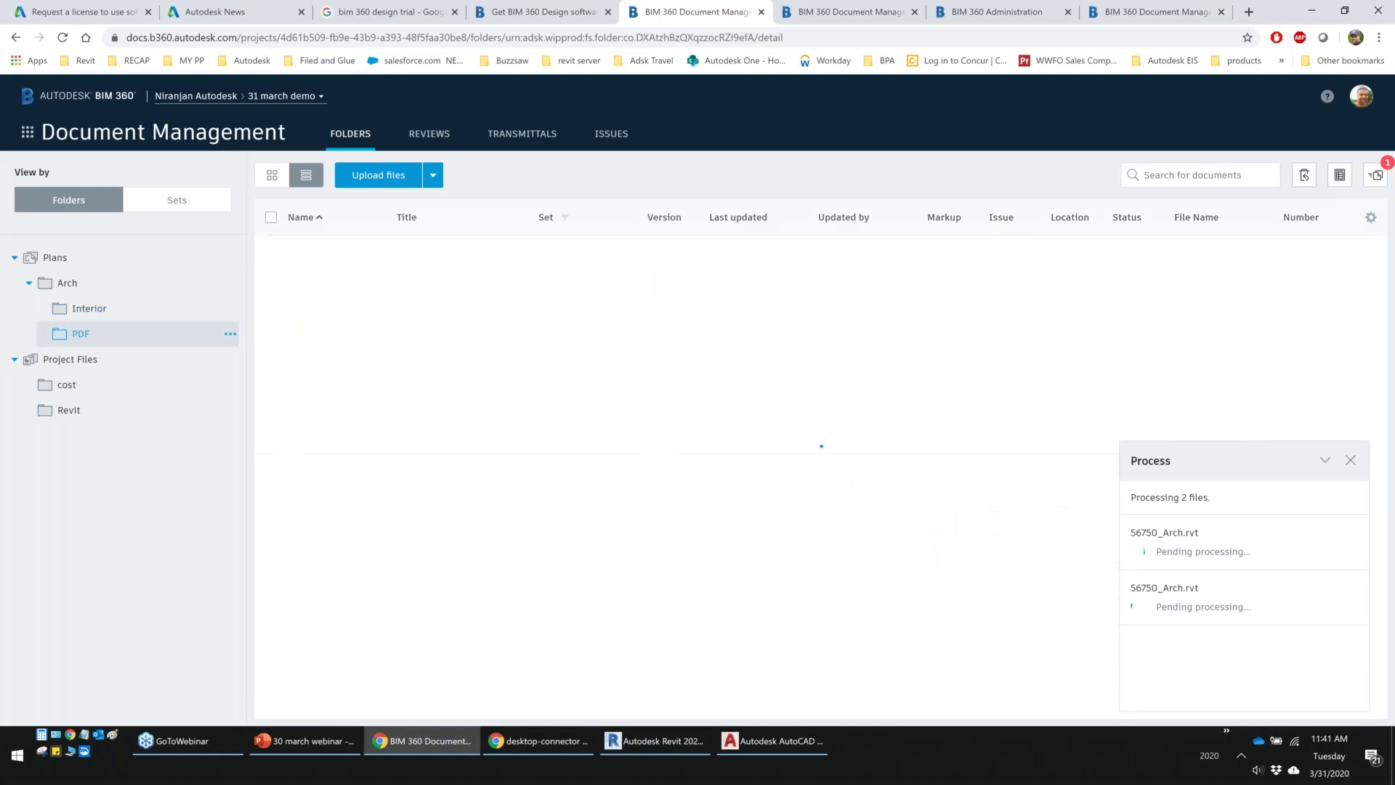
{"action": "left_click", "coordinate": [1375, 175]}
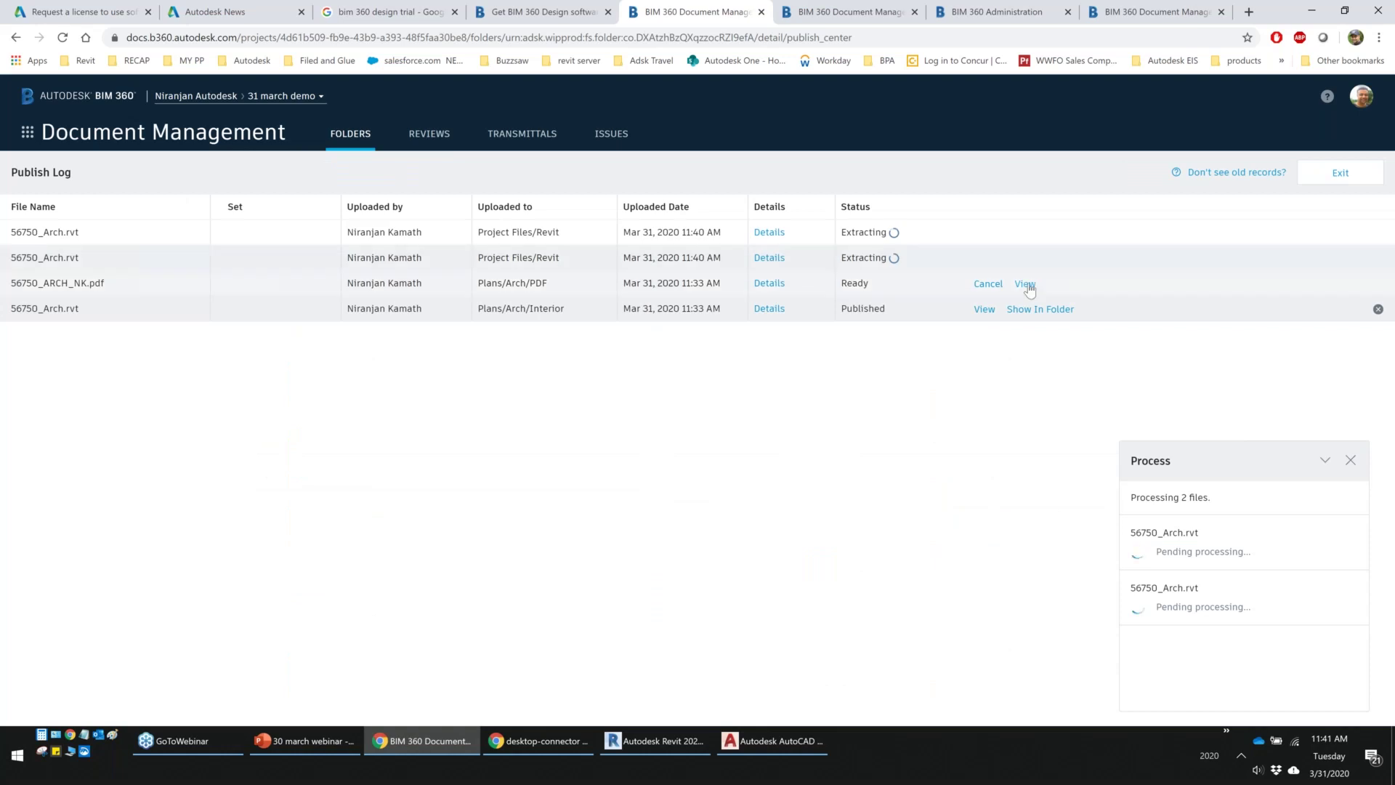
{"action": "left_click", "coordinate": [1025, 283]}
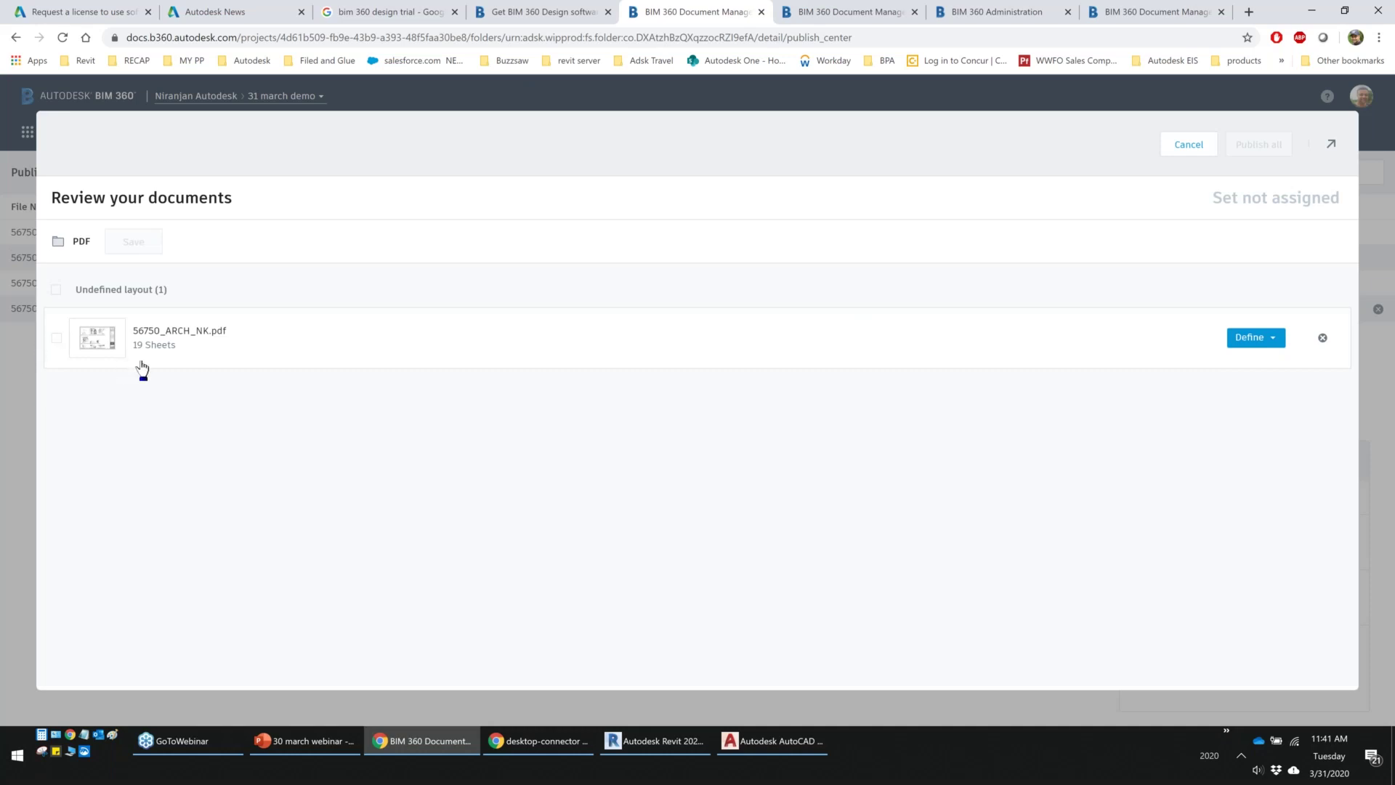
{"action": "left_click", "coordinate": [1251, 337]}
{"action": "left_click", "coordinate": [1204, 373]}
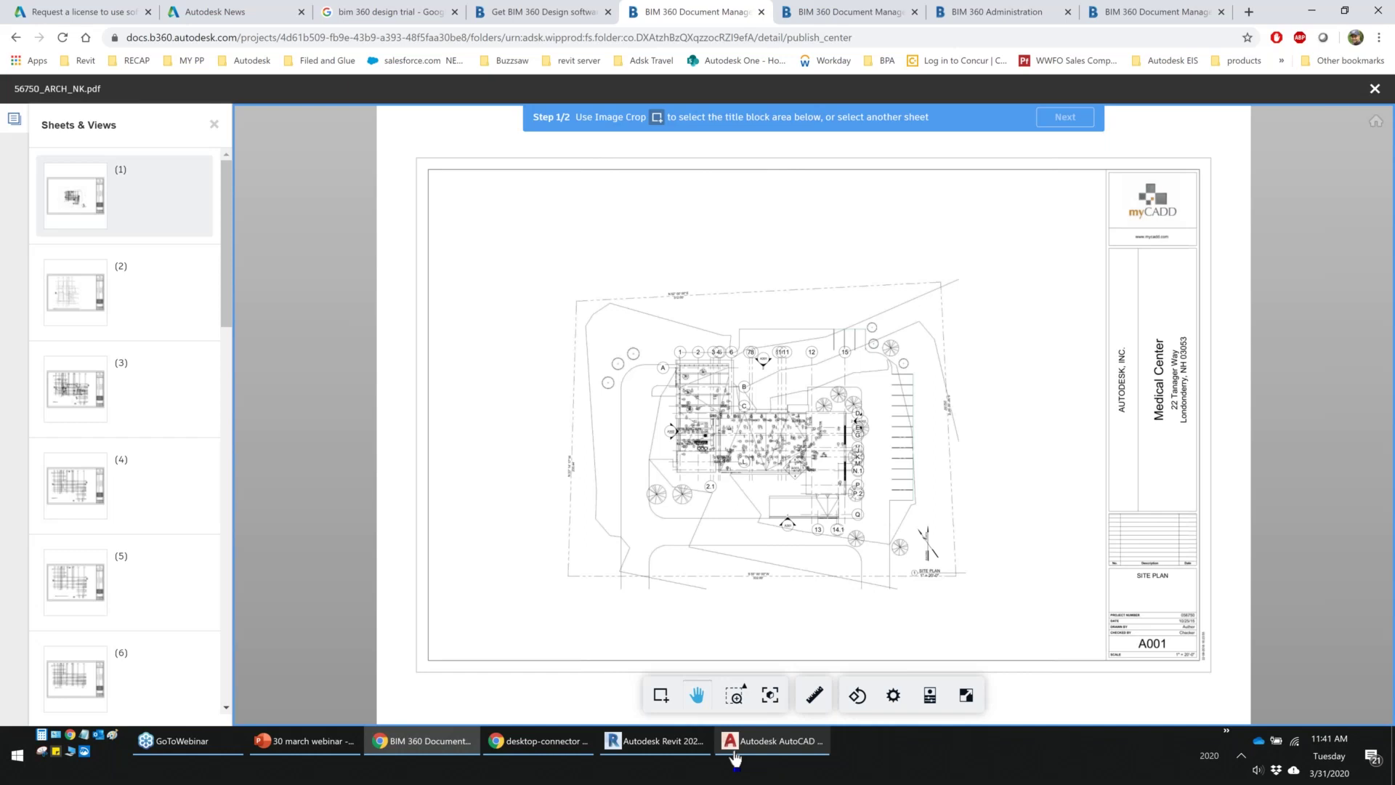
Crop the title block area on the sheet and name the template temp 1
{"action": "left_click", "coordinate": [660, 695]}
{"action": "left_click_drag", "start_coordinate": [1079, 486], "coordinate": [1220, 683]}
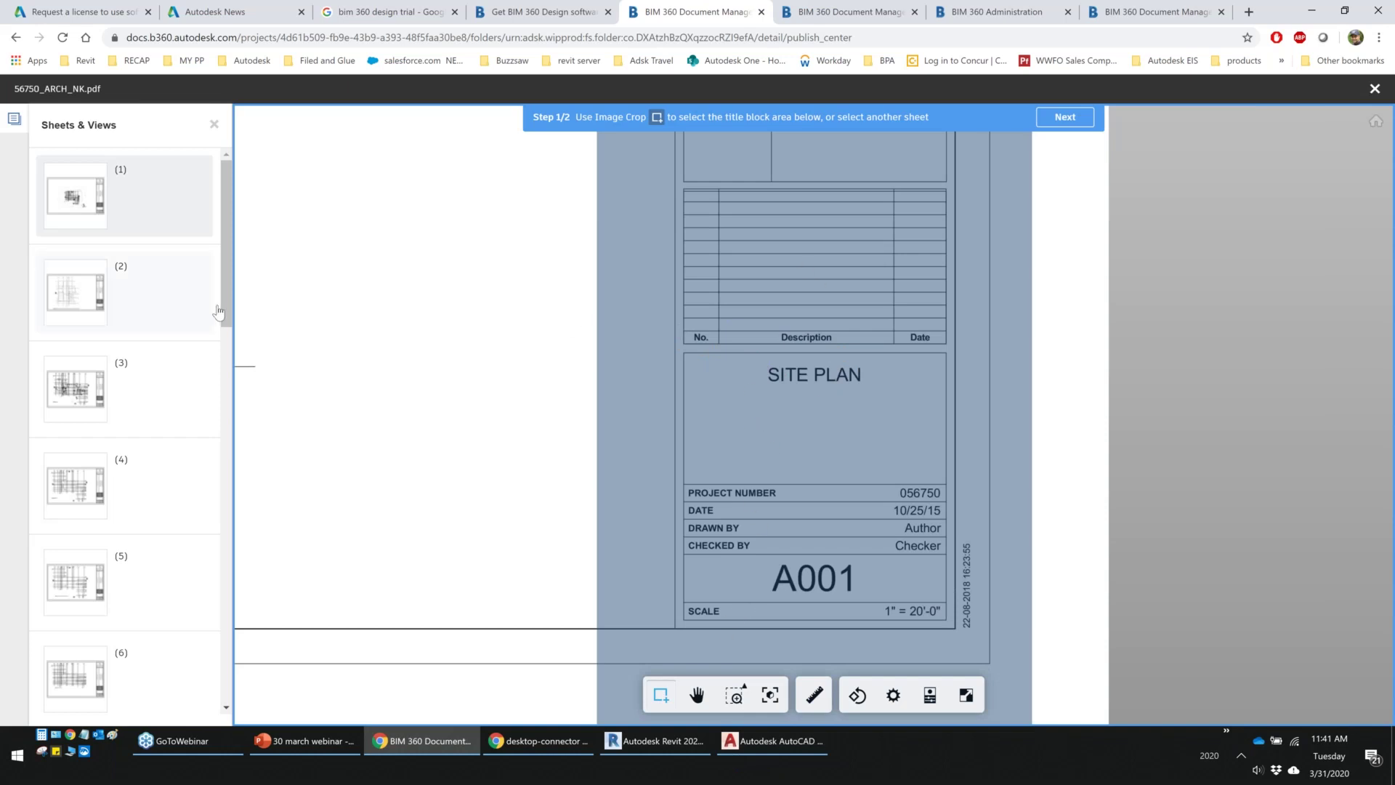
{"action": "left_click", "coordinate": [1060, 118]}
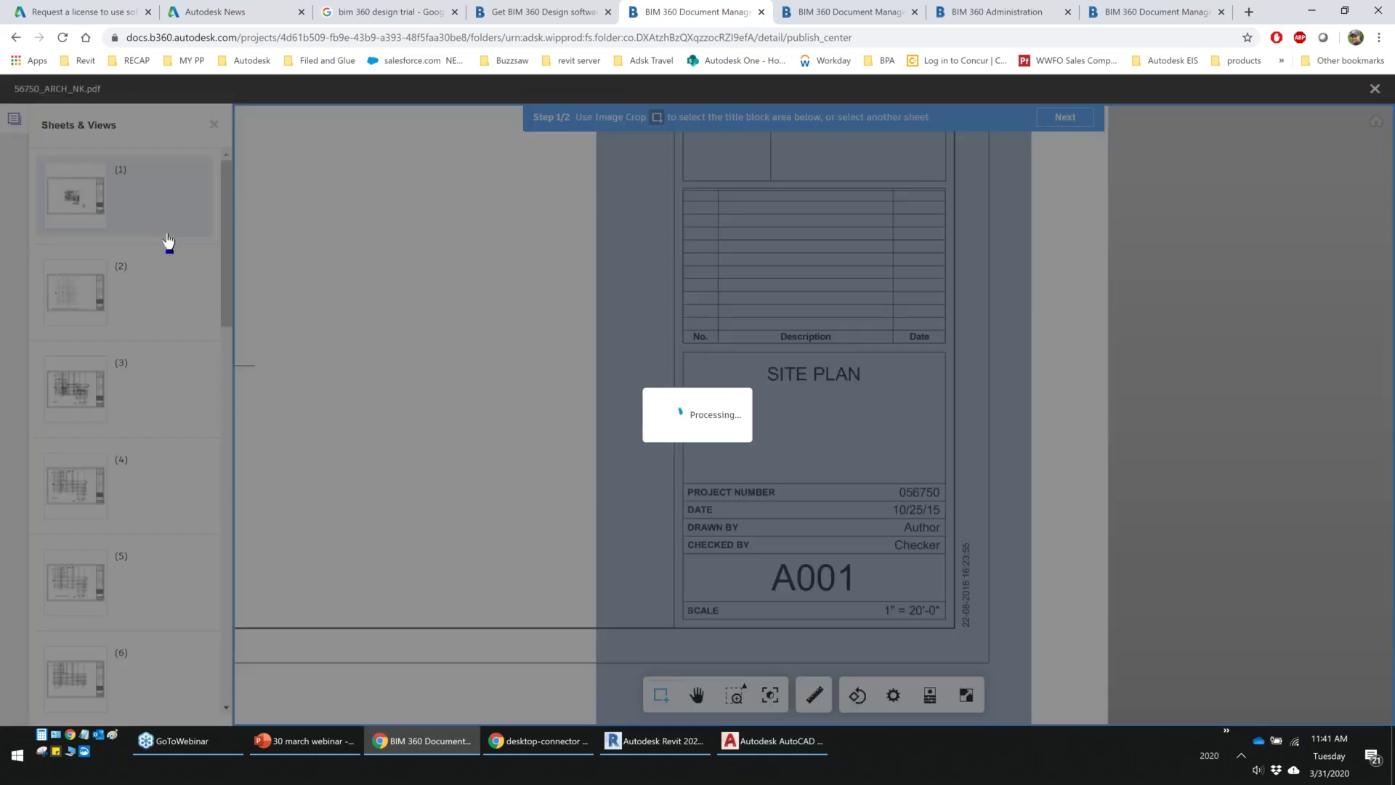
{"action": "type", "text": "temp 1"}
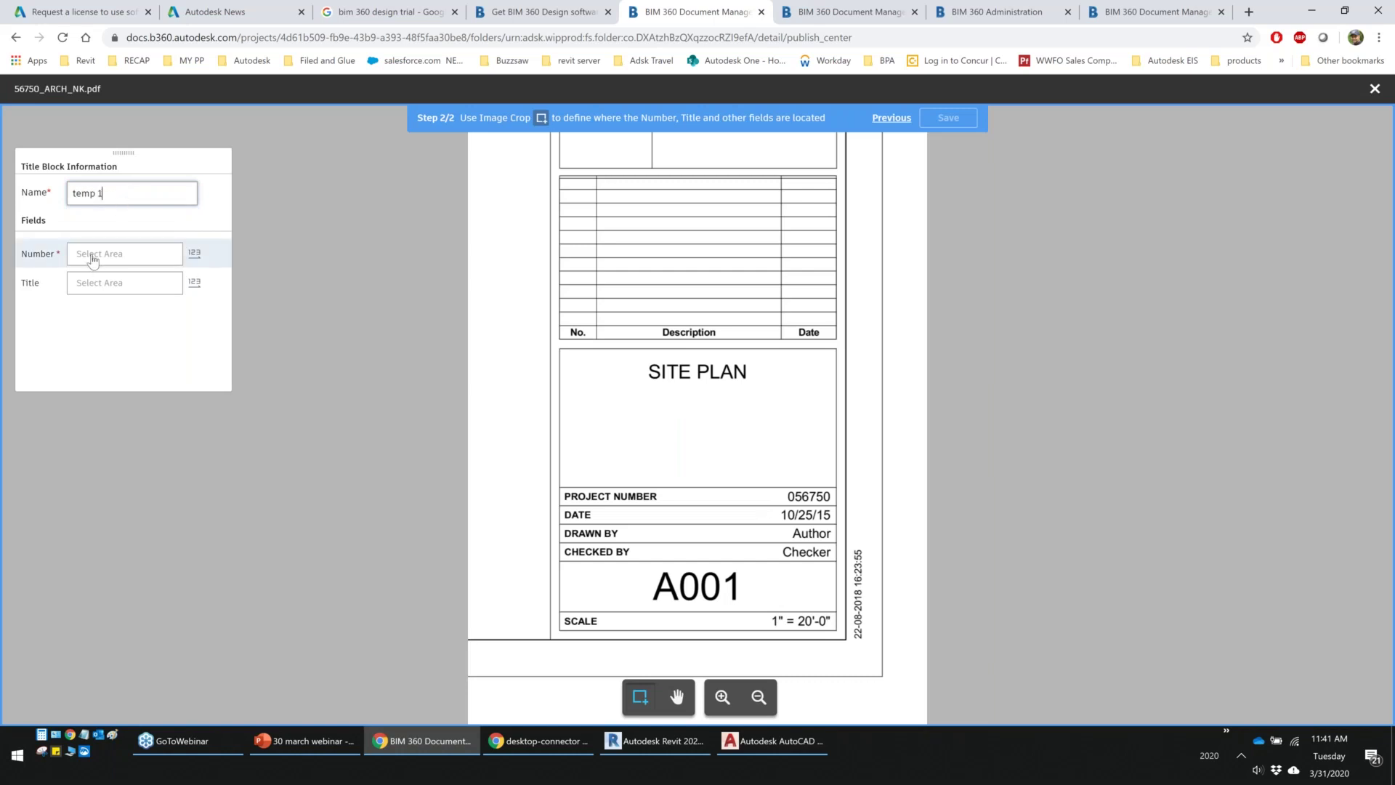
Mark the A001 sheet number and SITE PLAN title areas, then save the template
{"action": "left_click", "coordinate": [92, 258]}
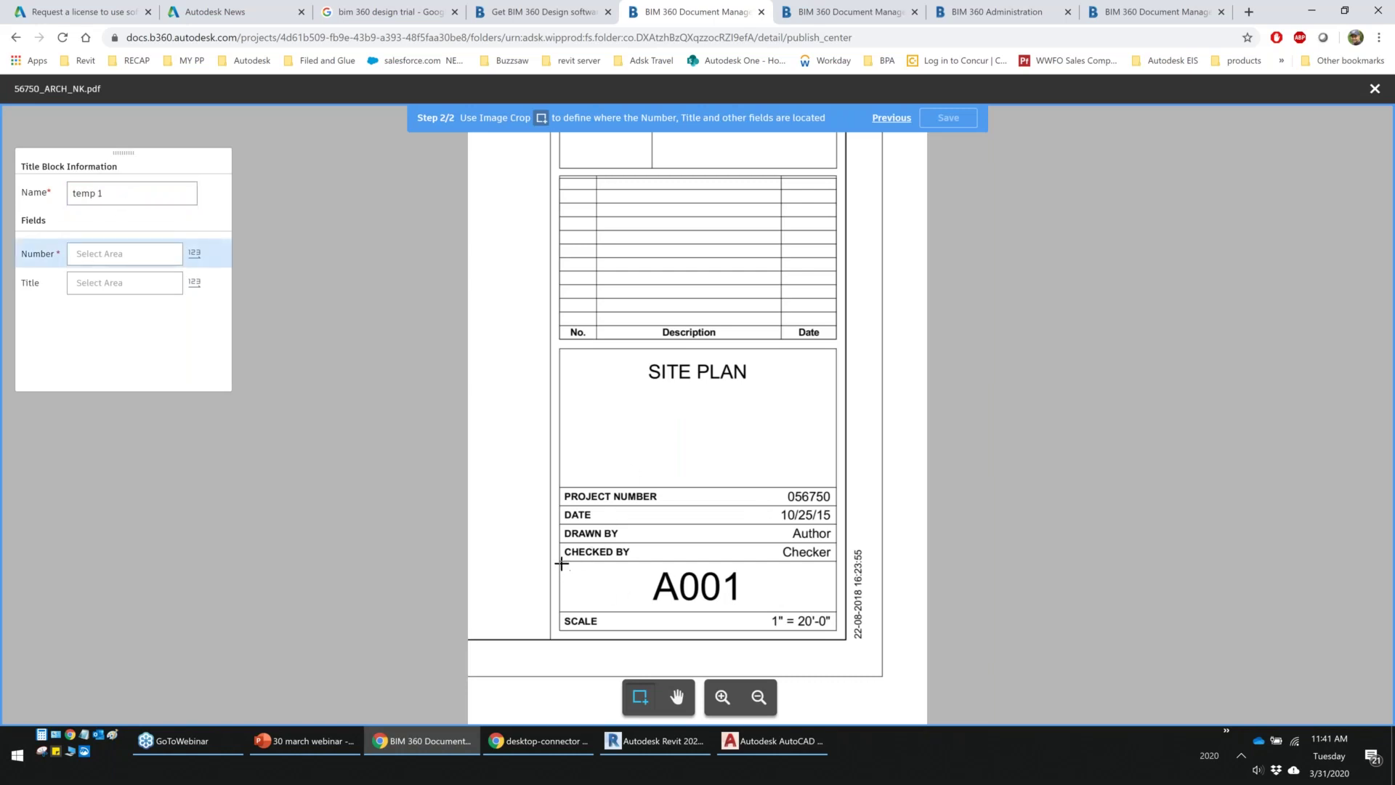
{"action": "left_click_drag", "start_coordinate": [561, 561], "coordinate": [837, 610]}
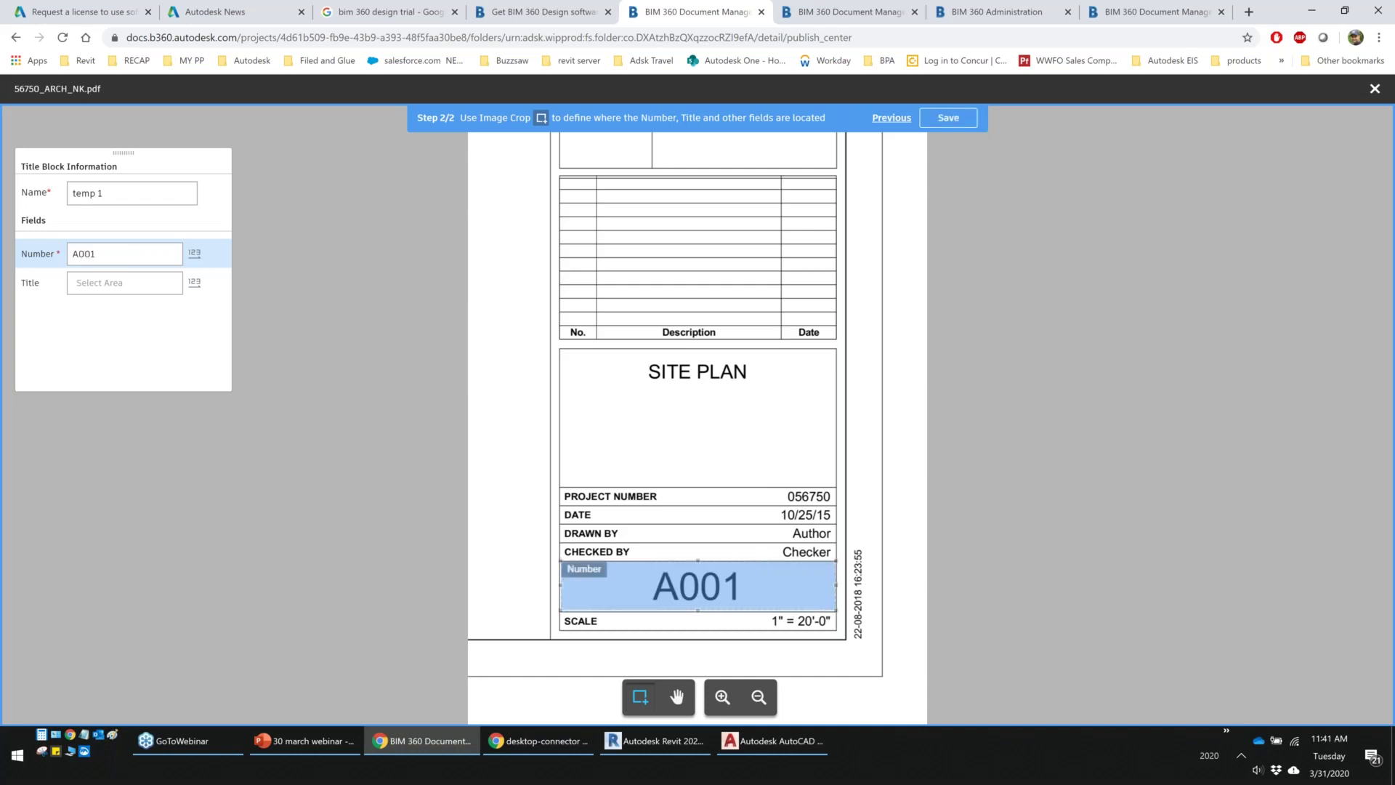
{"action": "left_click", "coordinate": [90, 287]}
{"action": "left_click_drag", "start_coordinate": [563, 349], "coordinate": [834, 484]}
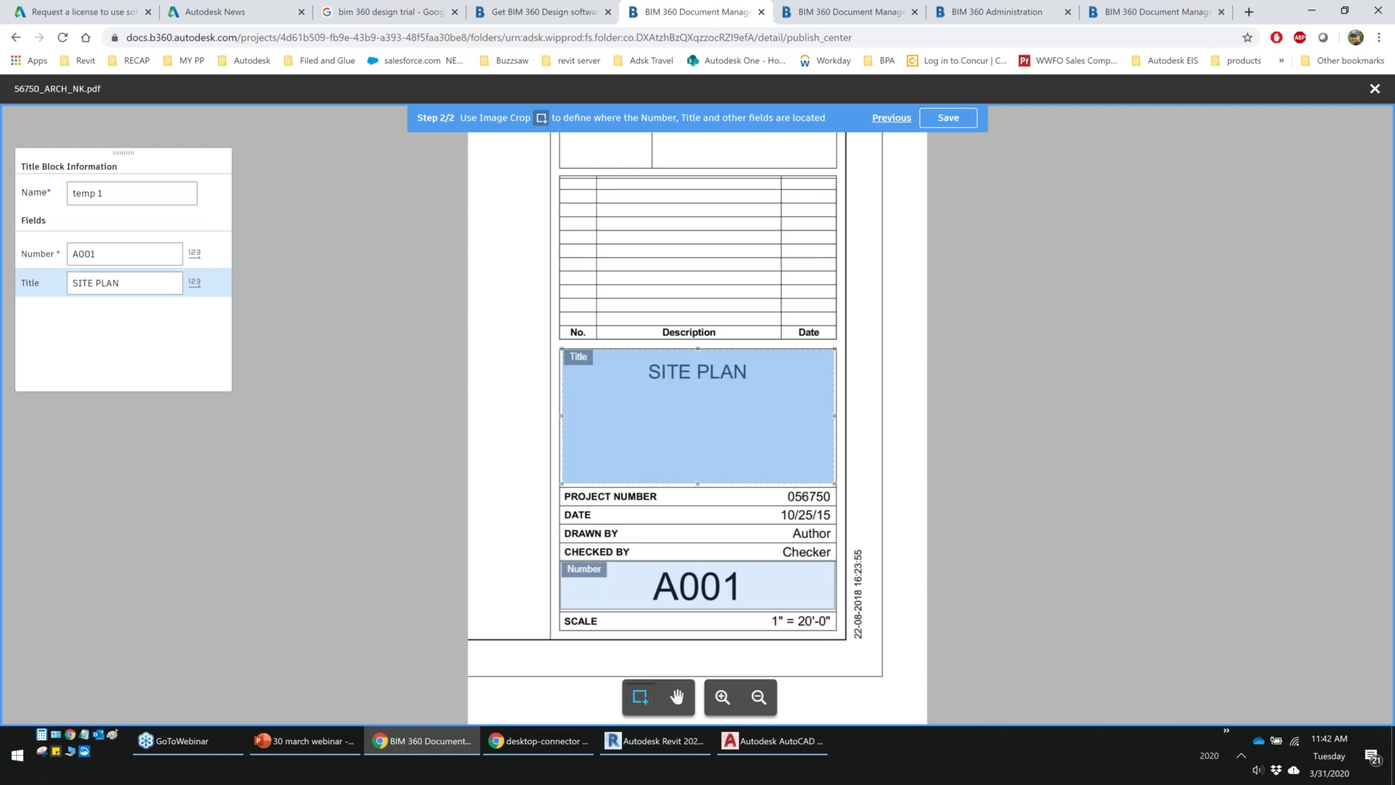
{"action": "left_click", "coordinate": [952, 120]}
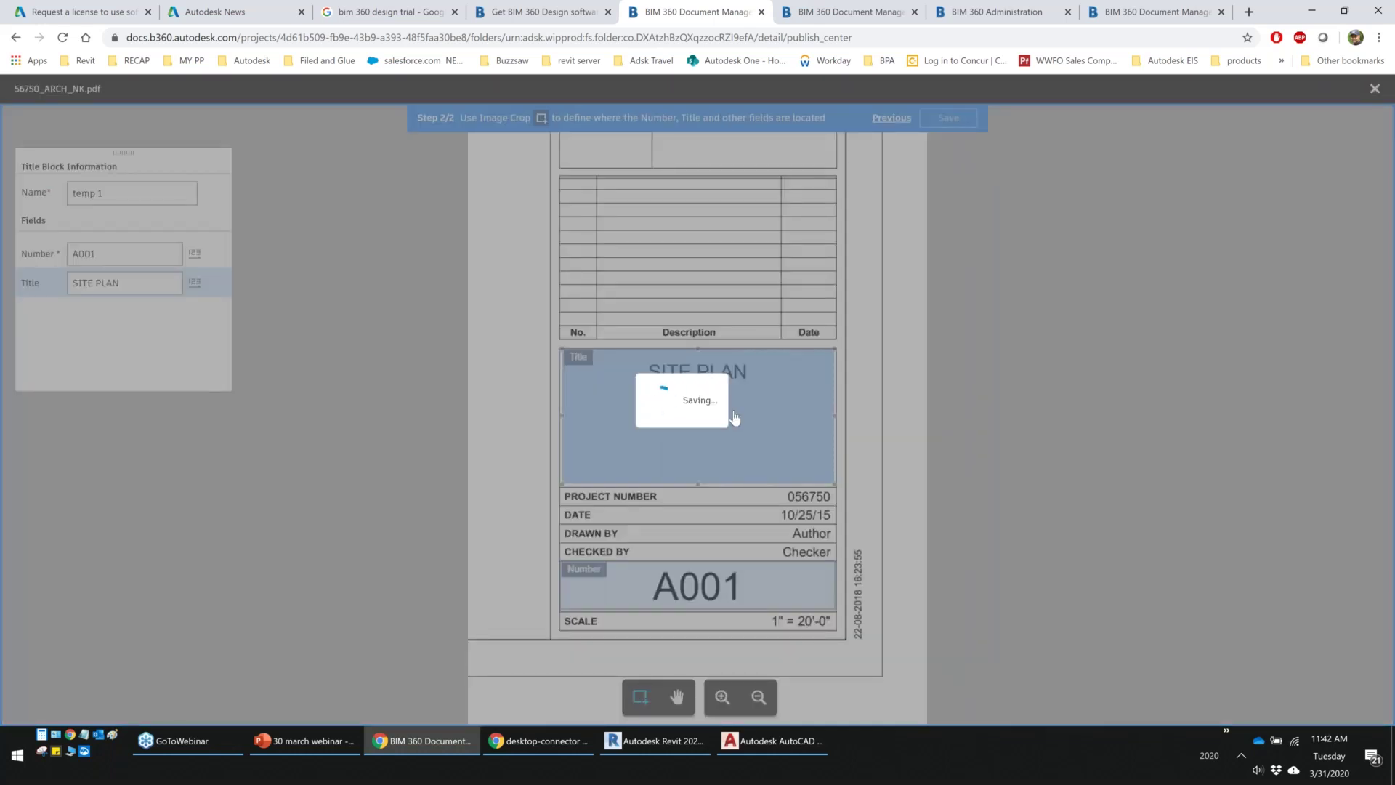
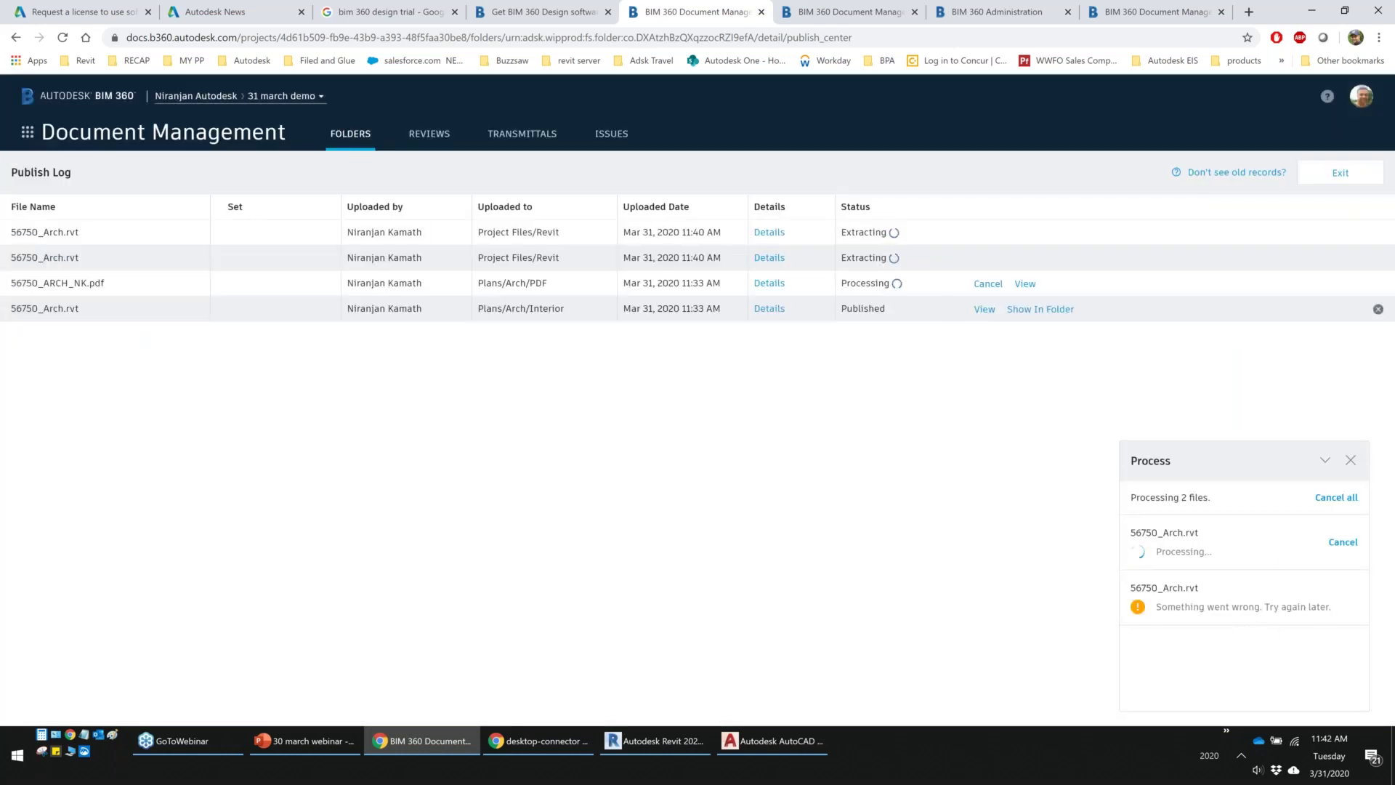
Reopen the publish log and open the review of the ready 56750_ARCH_NK.pdf sheets
{"action": "left_click", "coordinate": [1340, 172]}
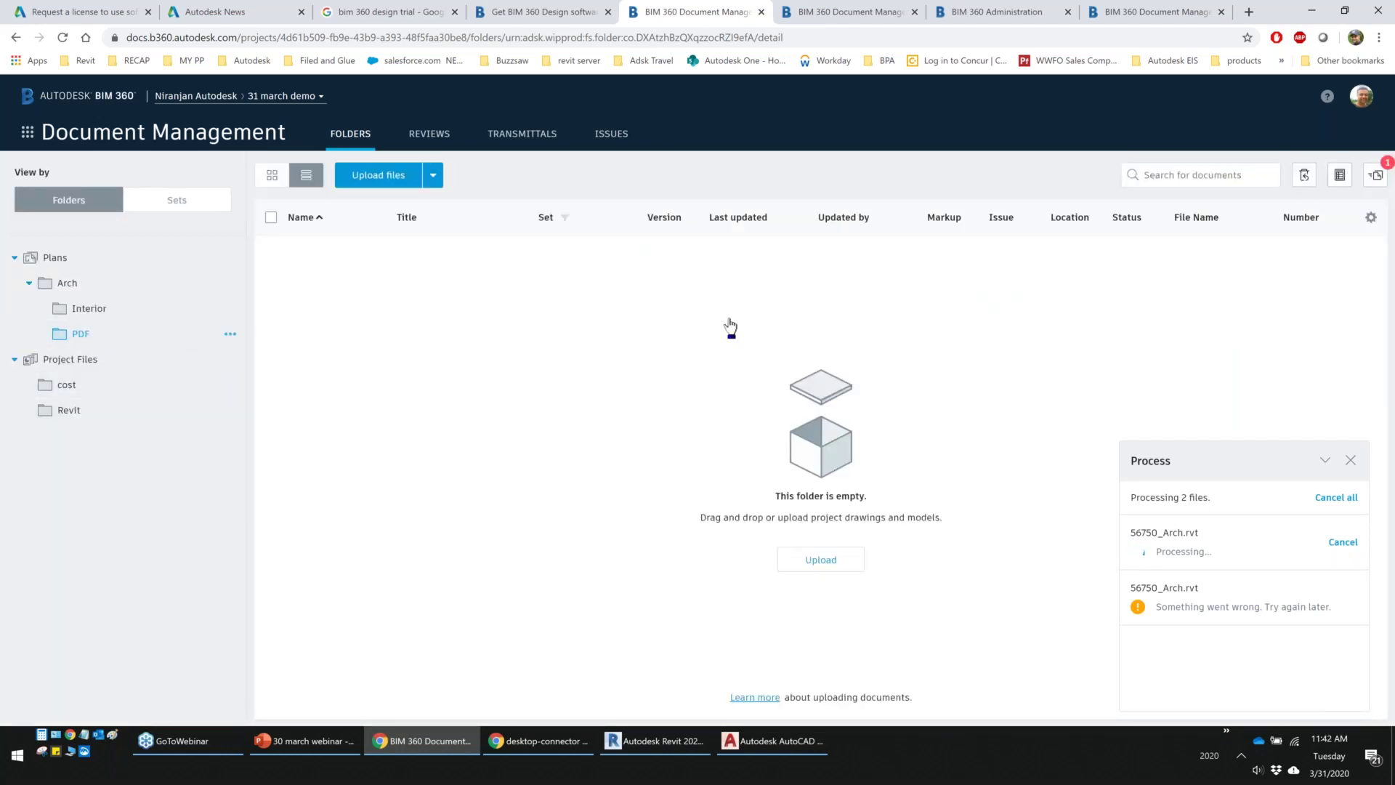
{"action": "left_click", "coordinate": [1376, 174]}
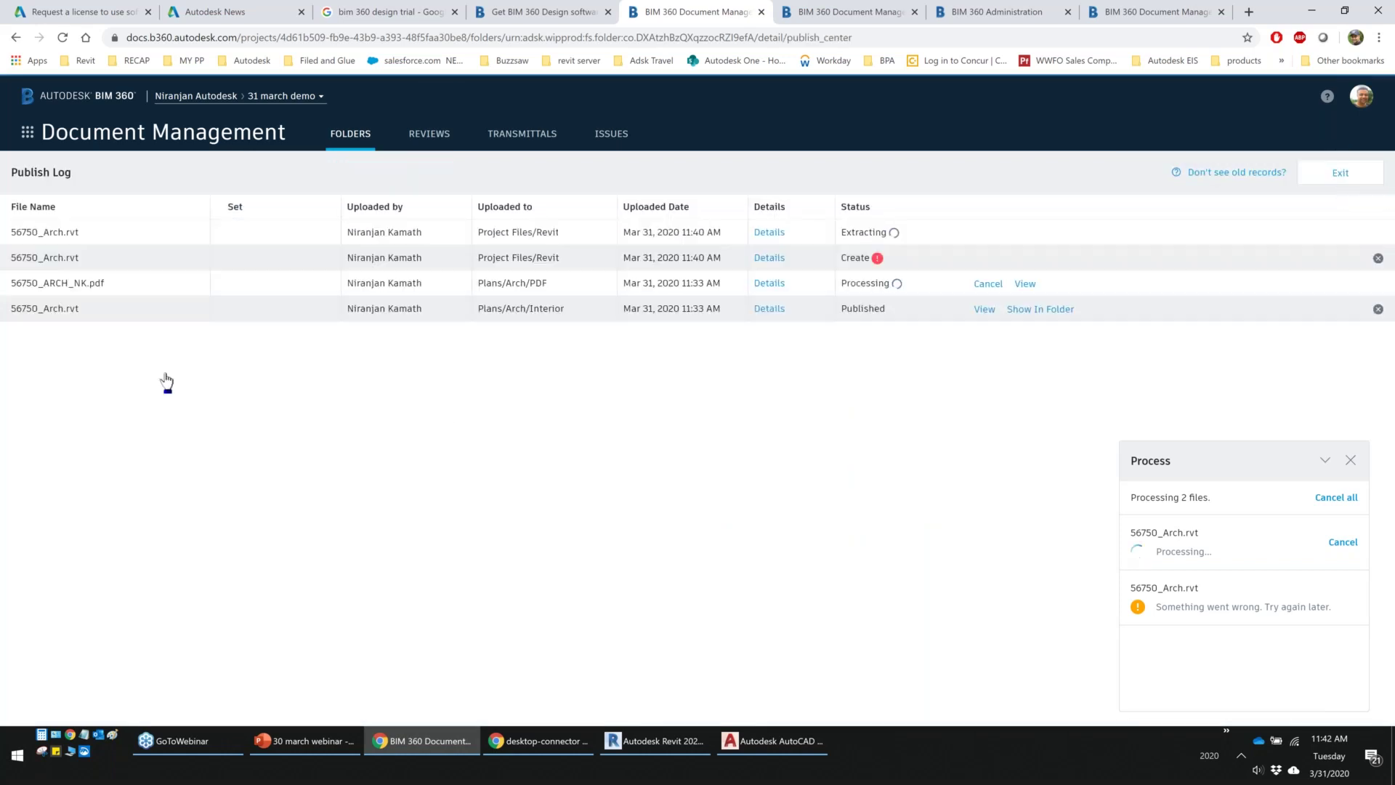
{"action": "left_click", "coordinate": [1025, 285]}
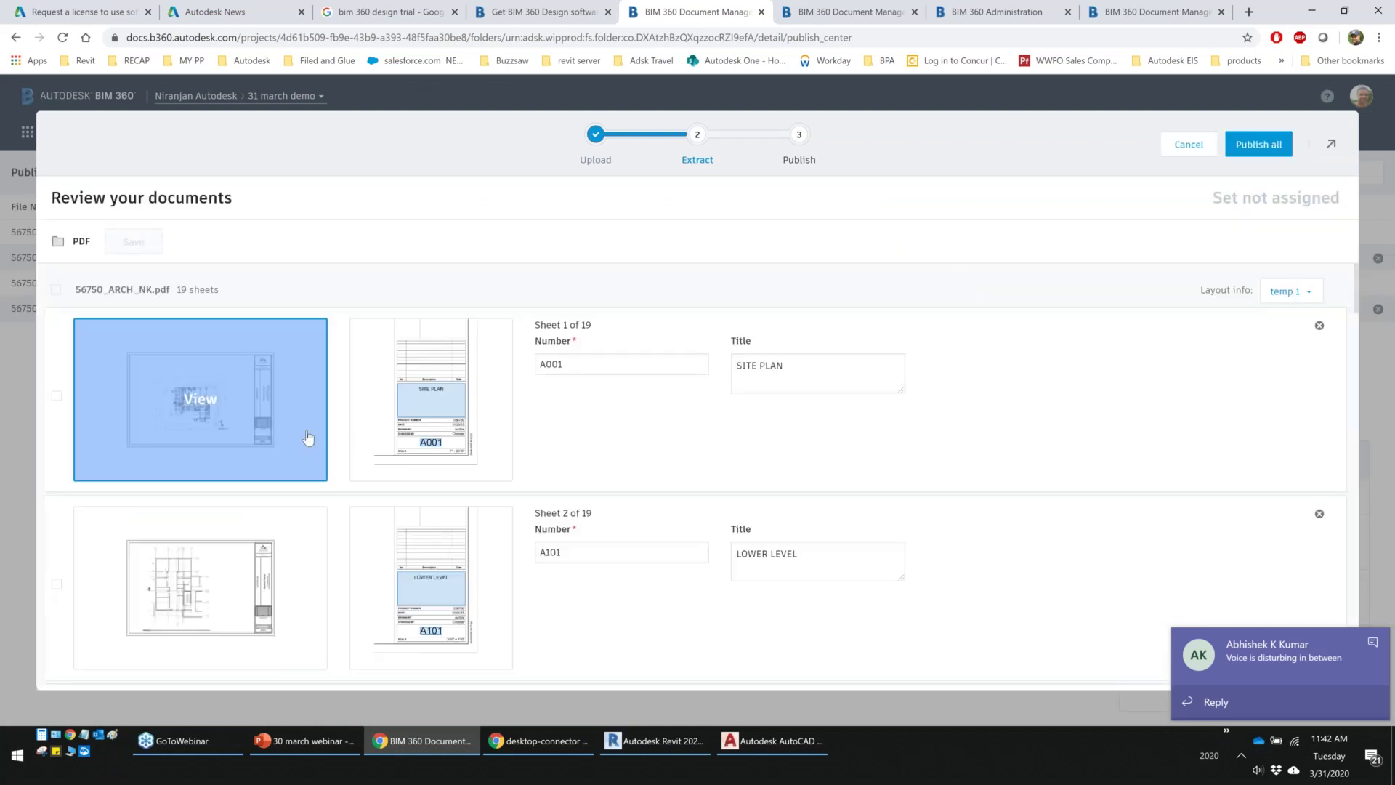
Check the numbers and titles of all 19 sheets, starting with A001 SITE PLAN, and publish them
{"action": "mouse_move", "coordinate": [199, 411]}
{"action": "left_click", "coordinate": [617, 367]}
{"action": "left_click", "coordinate": [825, 373]}
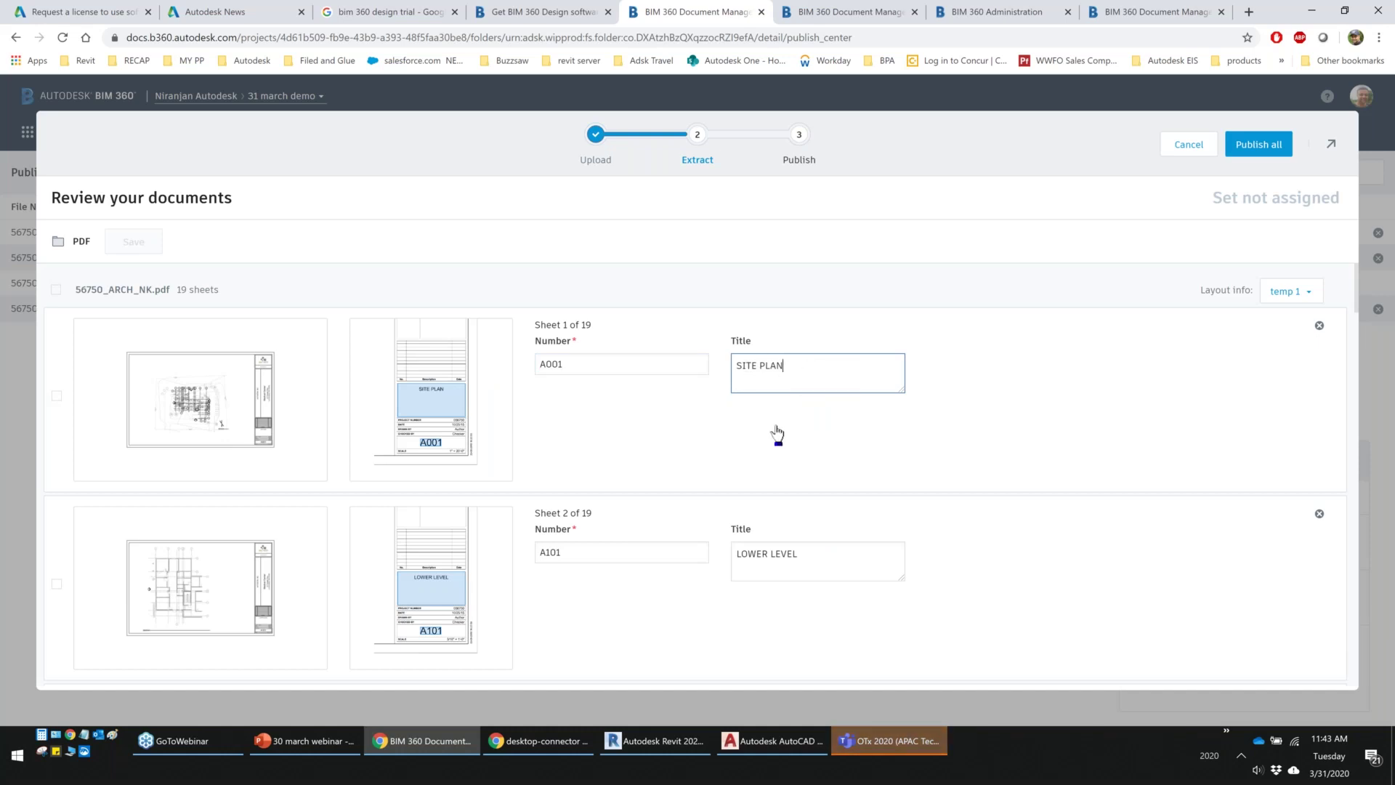
{"action": "scroll", "coordinate": [778, 434], "scroll_direction": "down", "scroll_amount": 4}
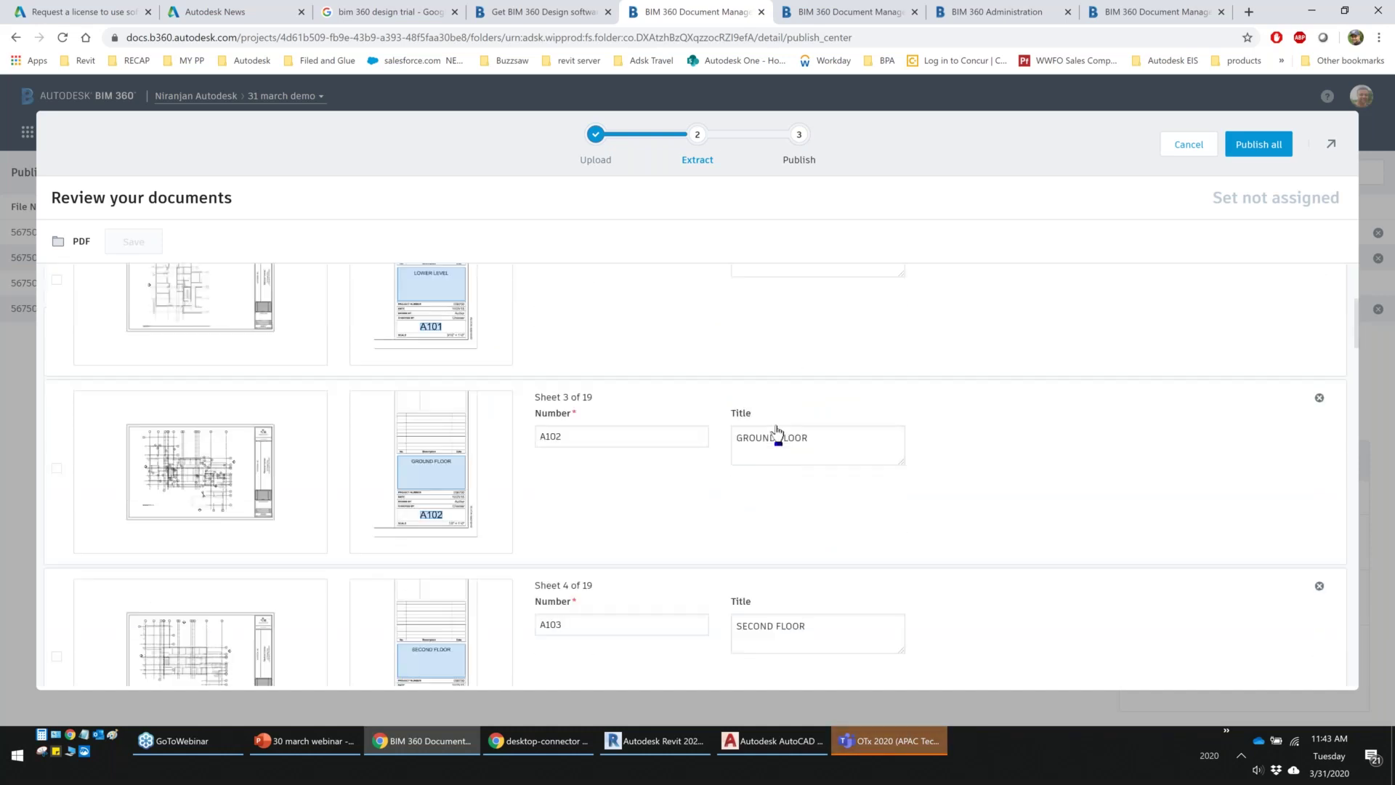
{"action": "scroll", "coordinate": [776, 435], "scroll_direction": "down", "scroll_amount": 8}
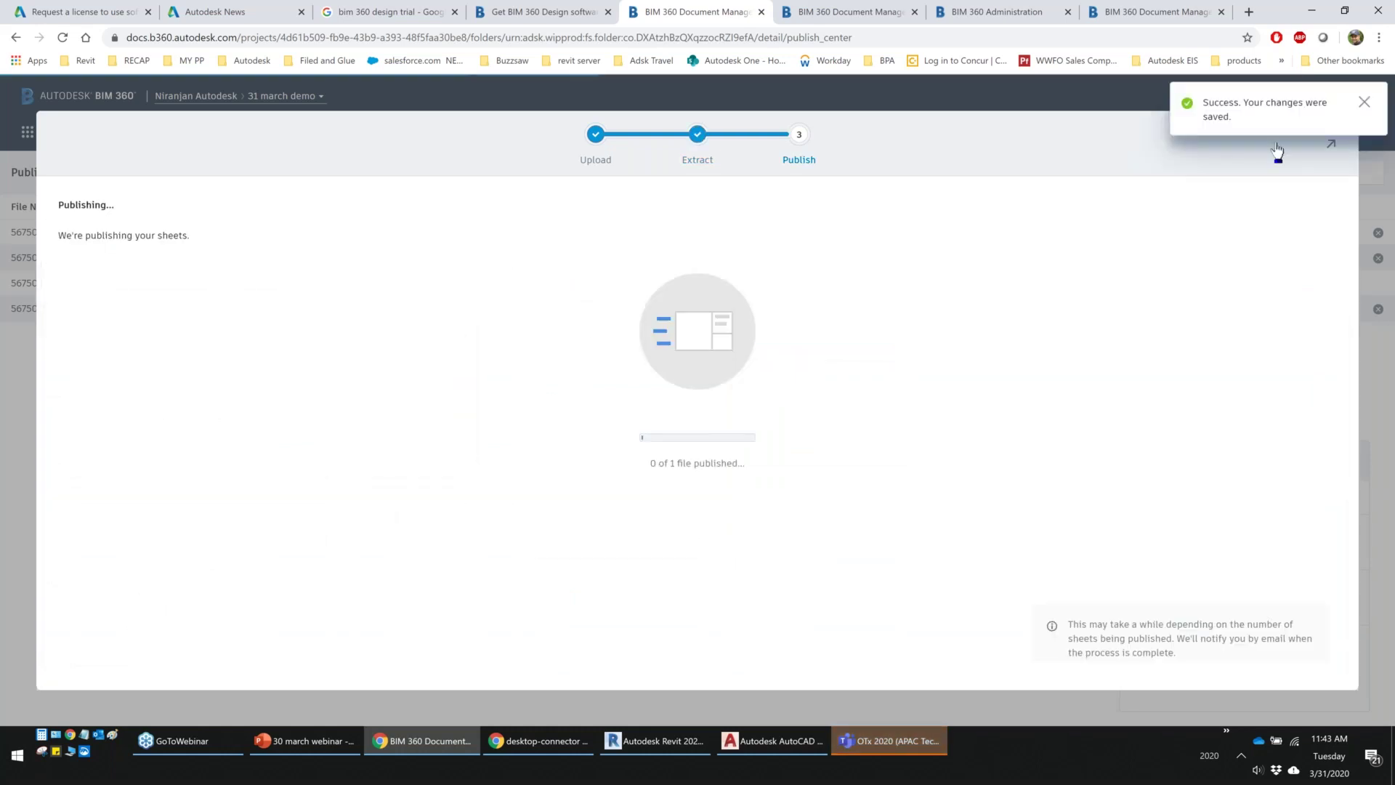
{"action": "left_click", "coordinate": [1365, 104]}
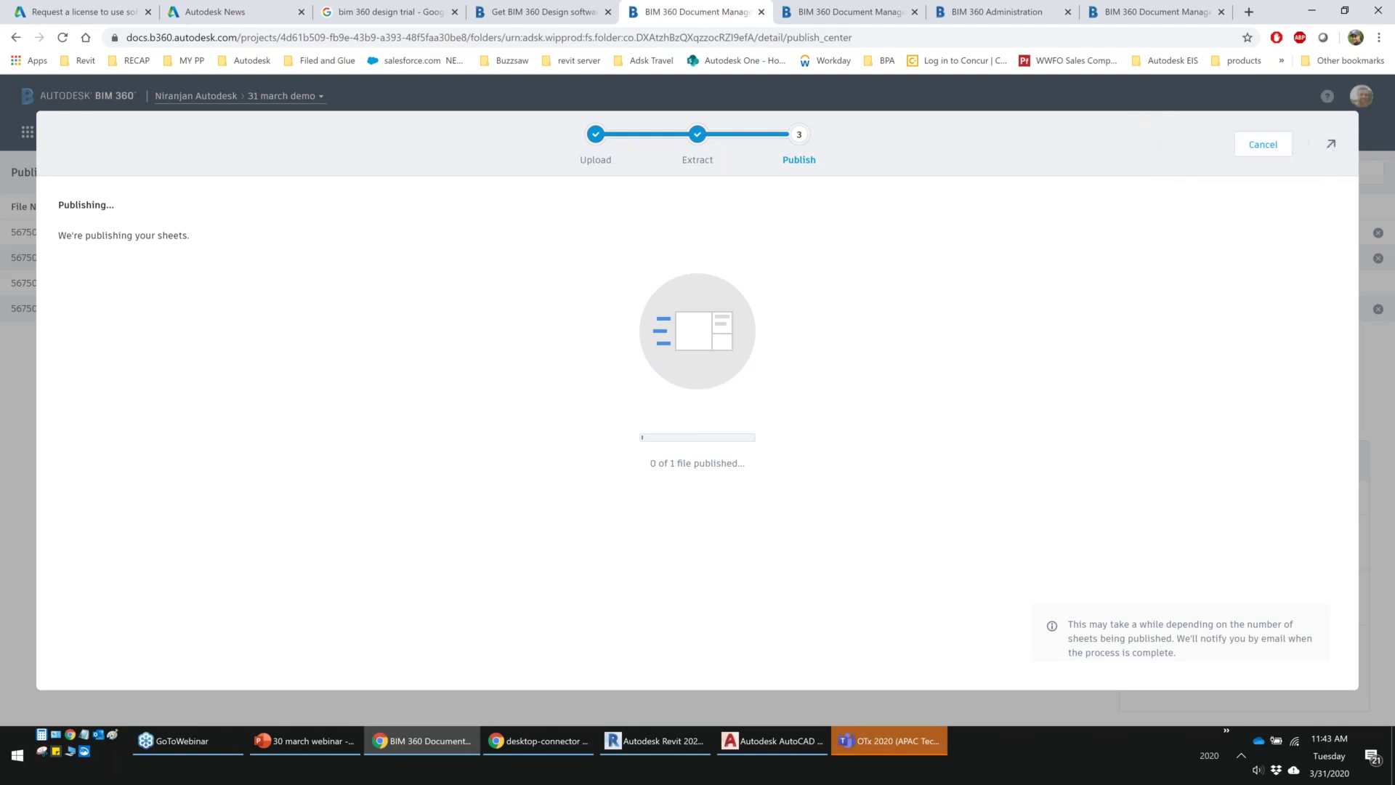
Background the publishing, leave the log, cancel the upload panel, and show the PDF folder's sheets
{"action": "left_click", "coordinate": [1330, 144]}
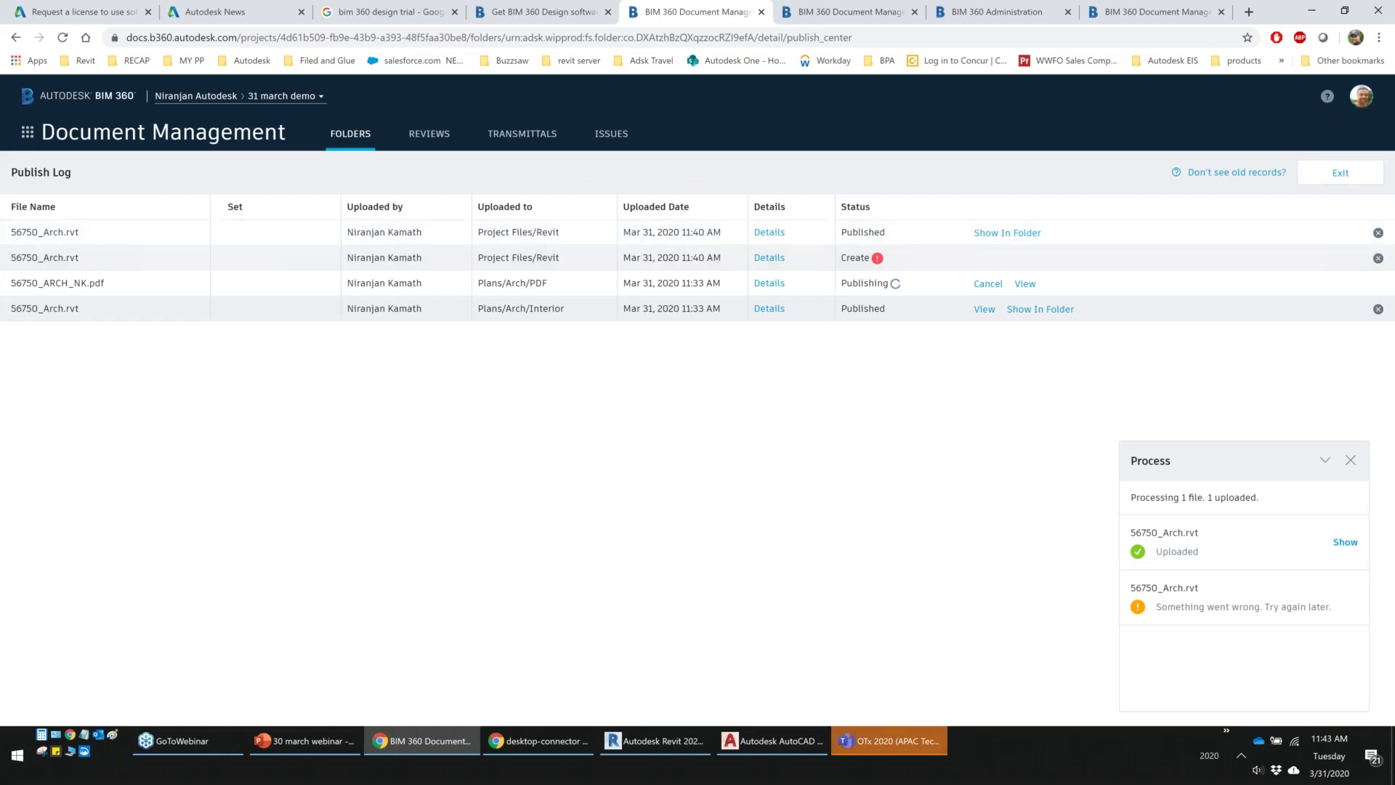
{"action": "left_click", "coordinate": [1324, 177]}
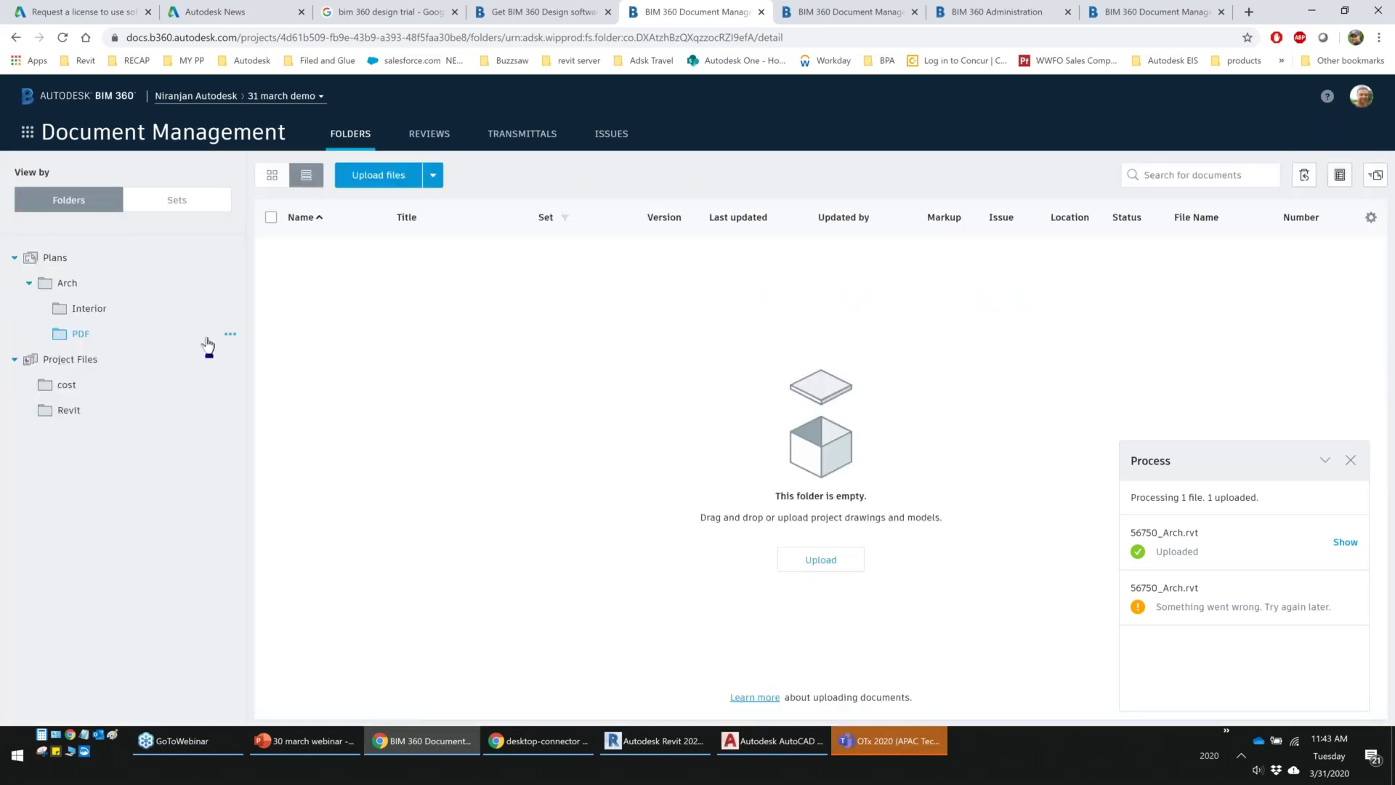
{"action": "left_click", "coordinate": [1348, 462]}
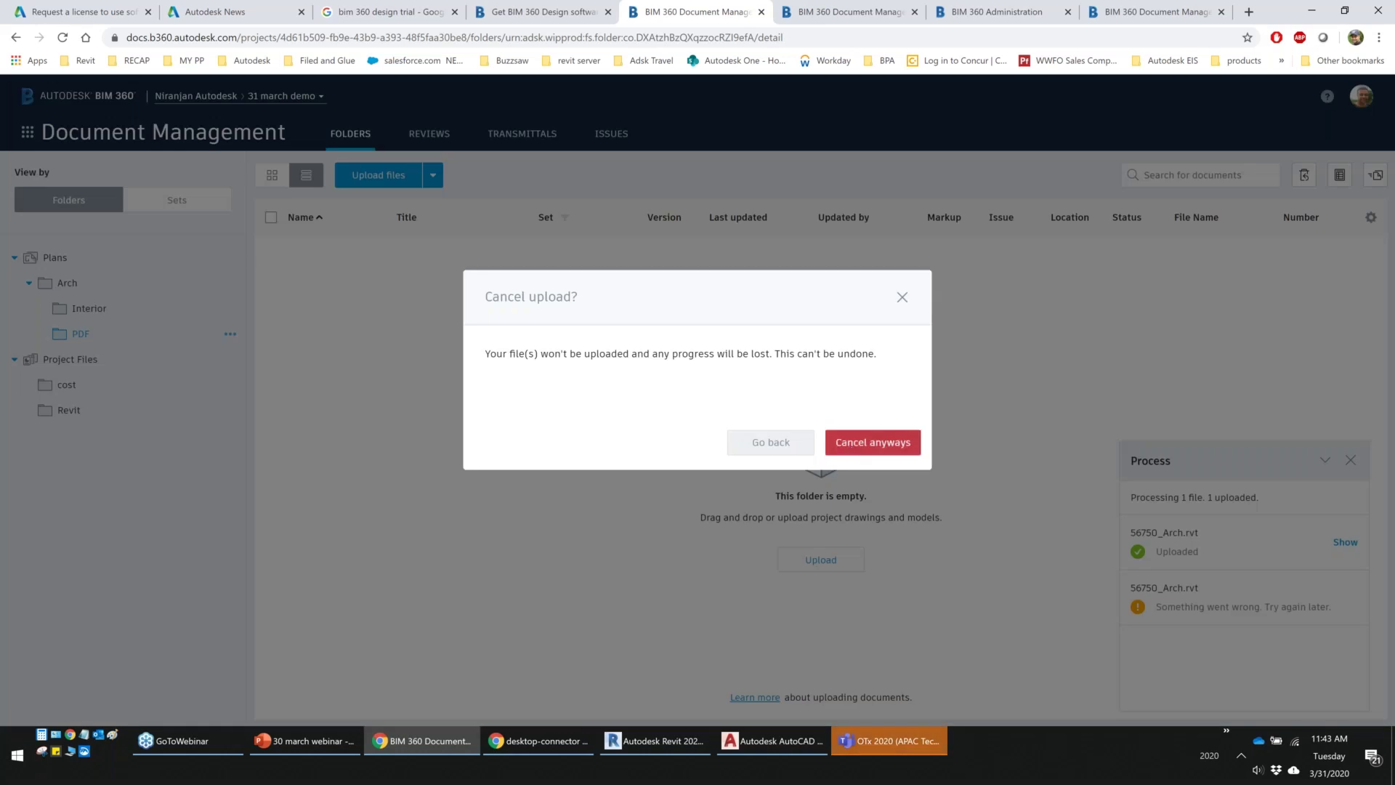
{"action": "left_click", "coordinate": [873, 442]}
{"action": "left_click", "coordinate": [68, 411]}
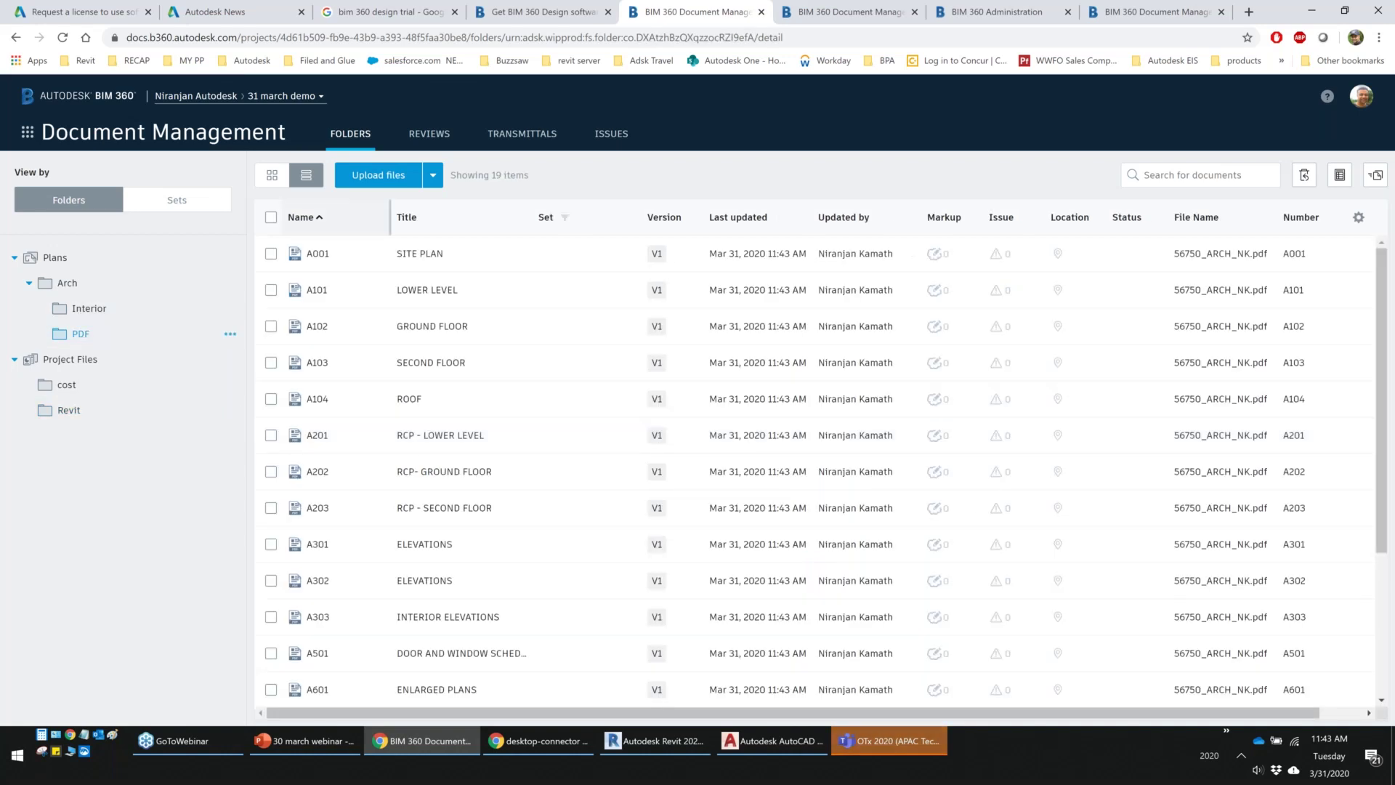
Widen the Name column and open sheet A102 GROUND FLOOR
{"action": "left_click_drag", "start_coordinate": [390, 217], "coordinate": [450, 217]}
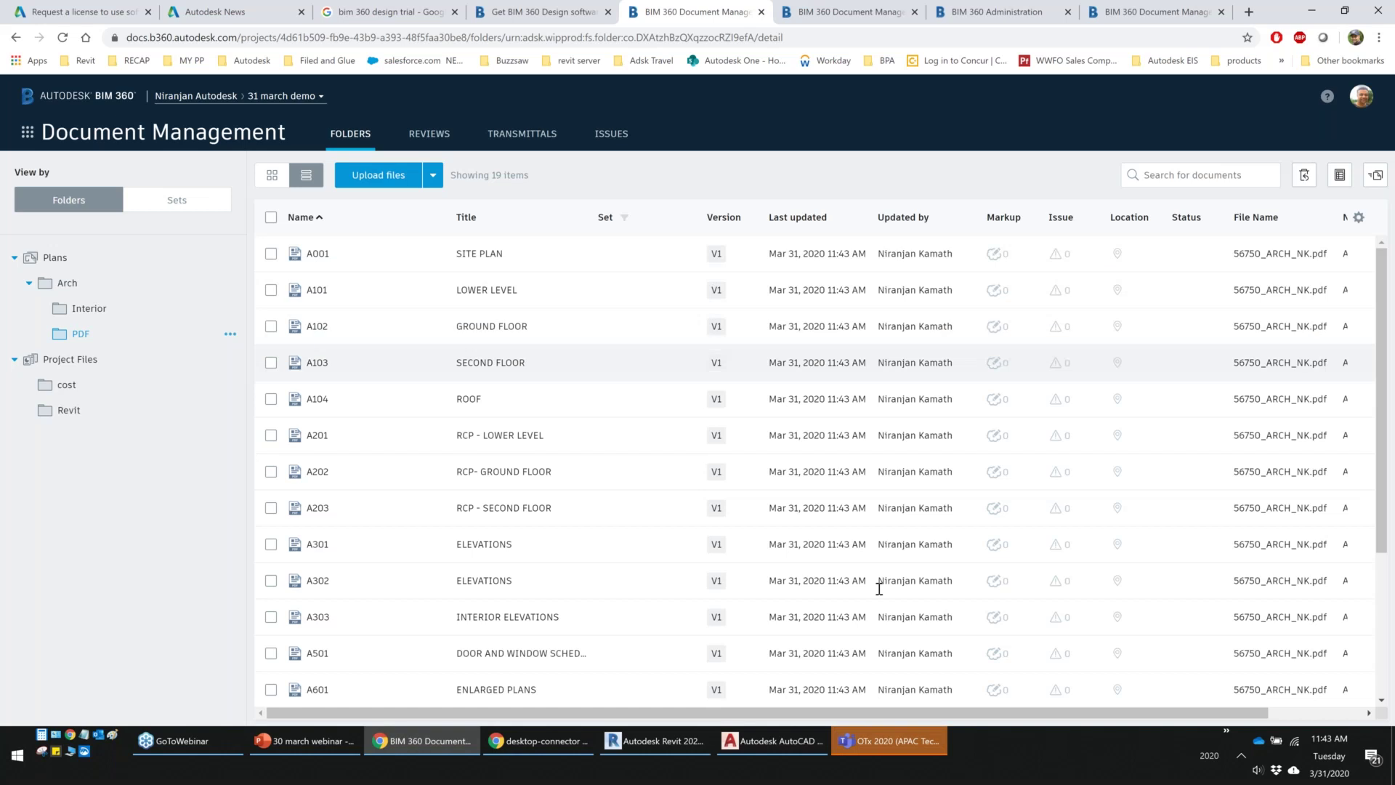
{"action": "left_click_drag", "start_coordinate": [954, 715], "coordinate": [1098, 711]}
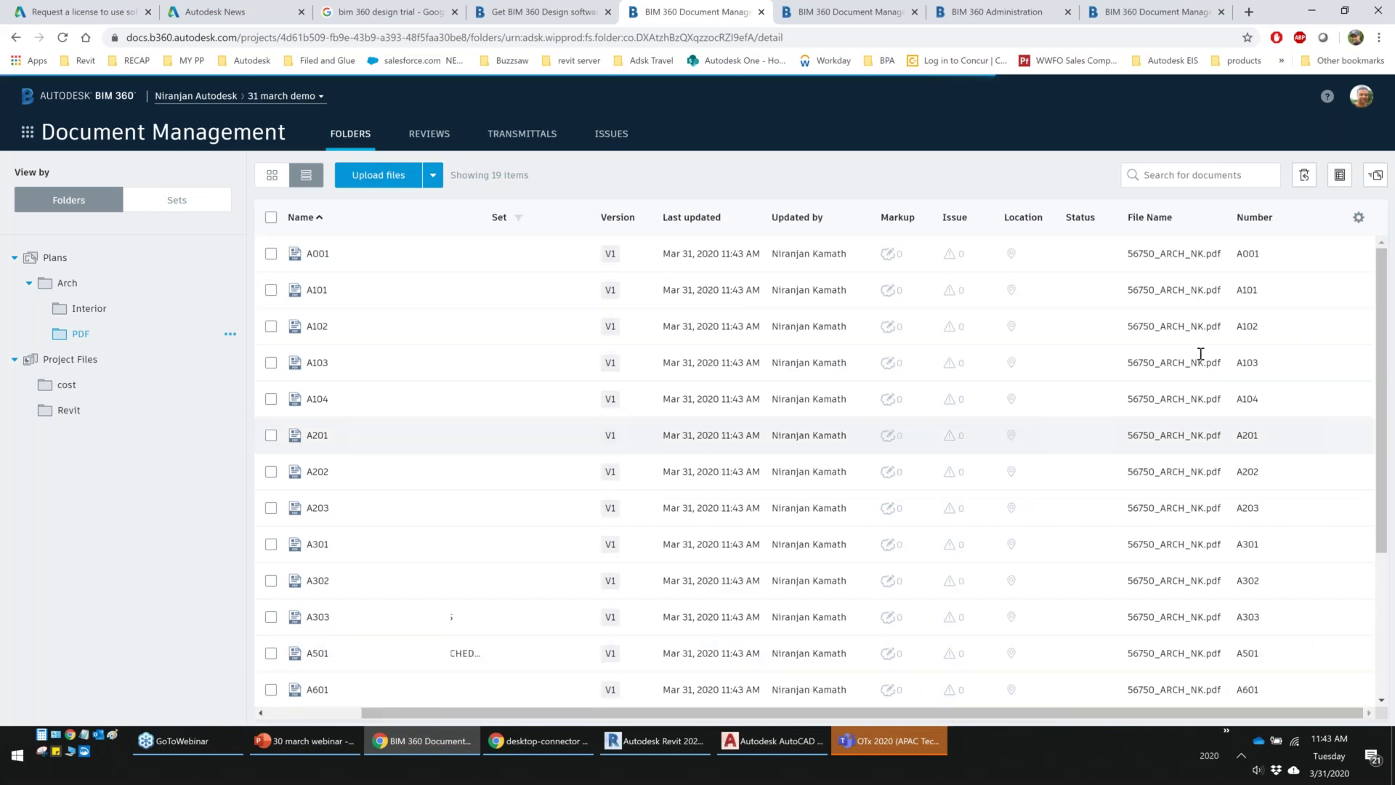
{"action": "left_click_drag", "start_coordinate": [1139, 714], "coordinate": [1032, 714]}
{"action": "left_click", "coordinate": [316, 327]}
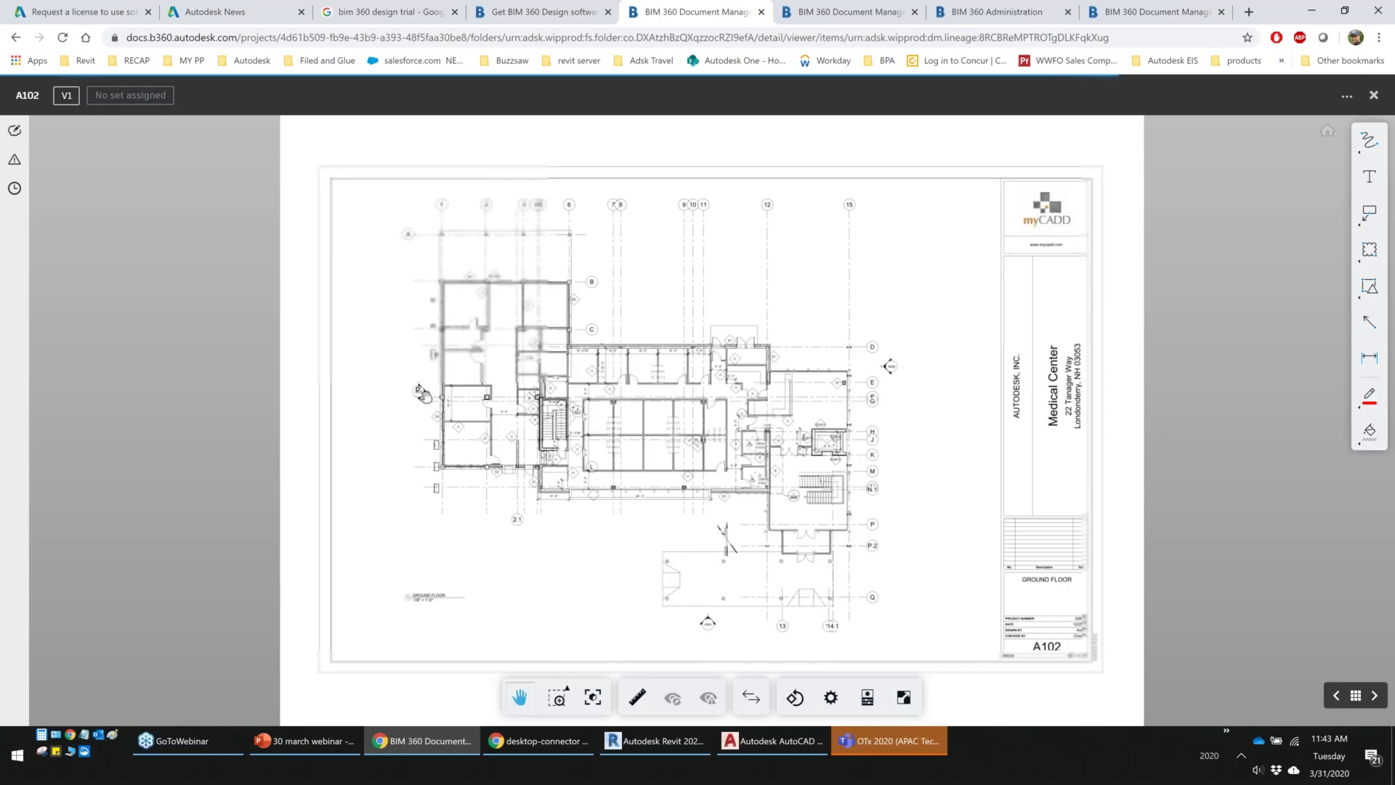
Preview A102's linked markers, follow the A601 ENLARGED PLANS callout, then close the viewer
{"action": "mouse_move", "coordinate": [420, 396]}
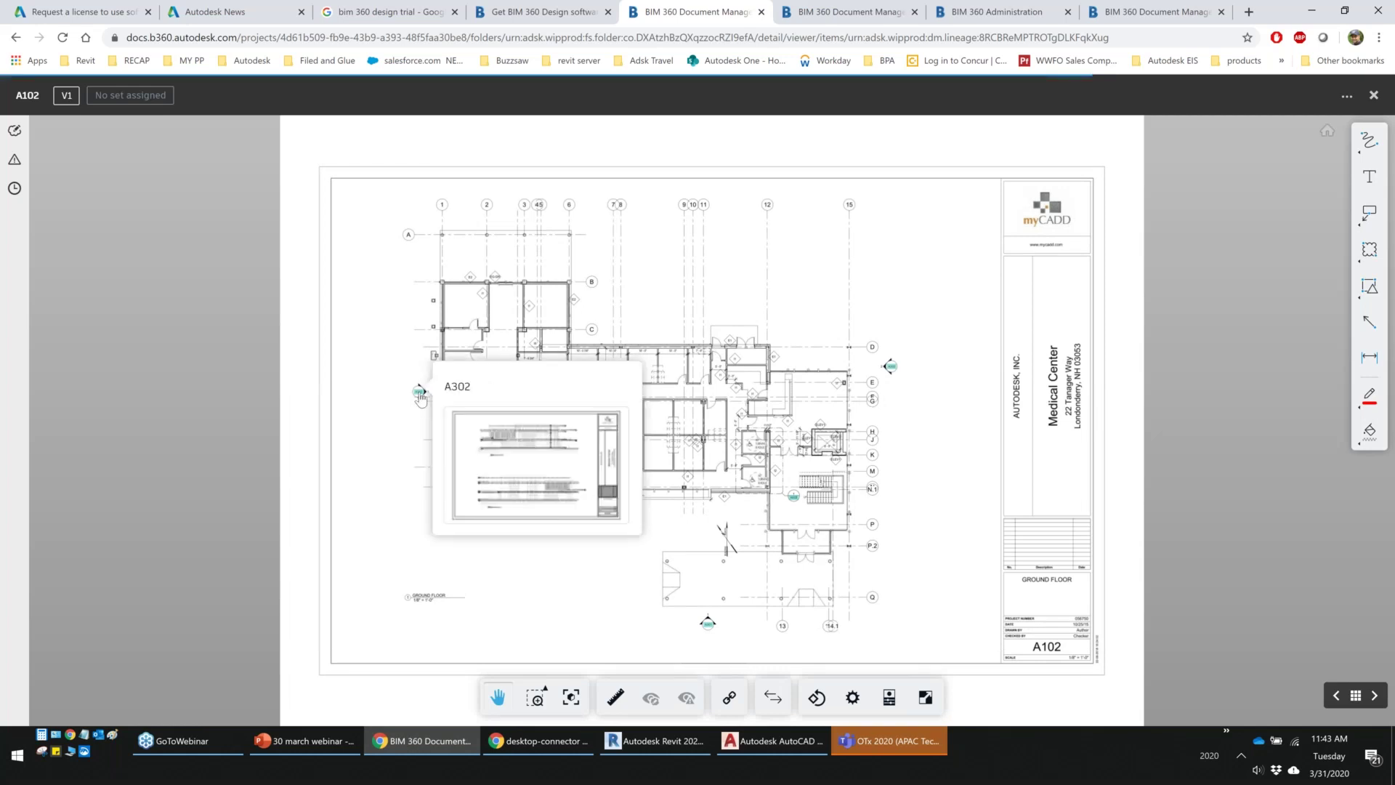
{"action": "mouse_move", "coordinate": [890, 366]}
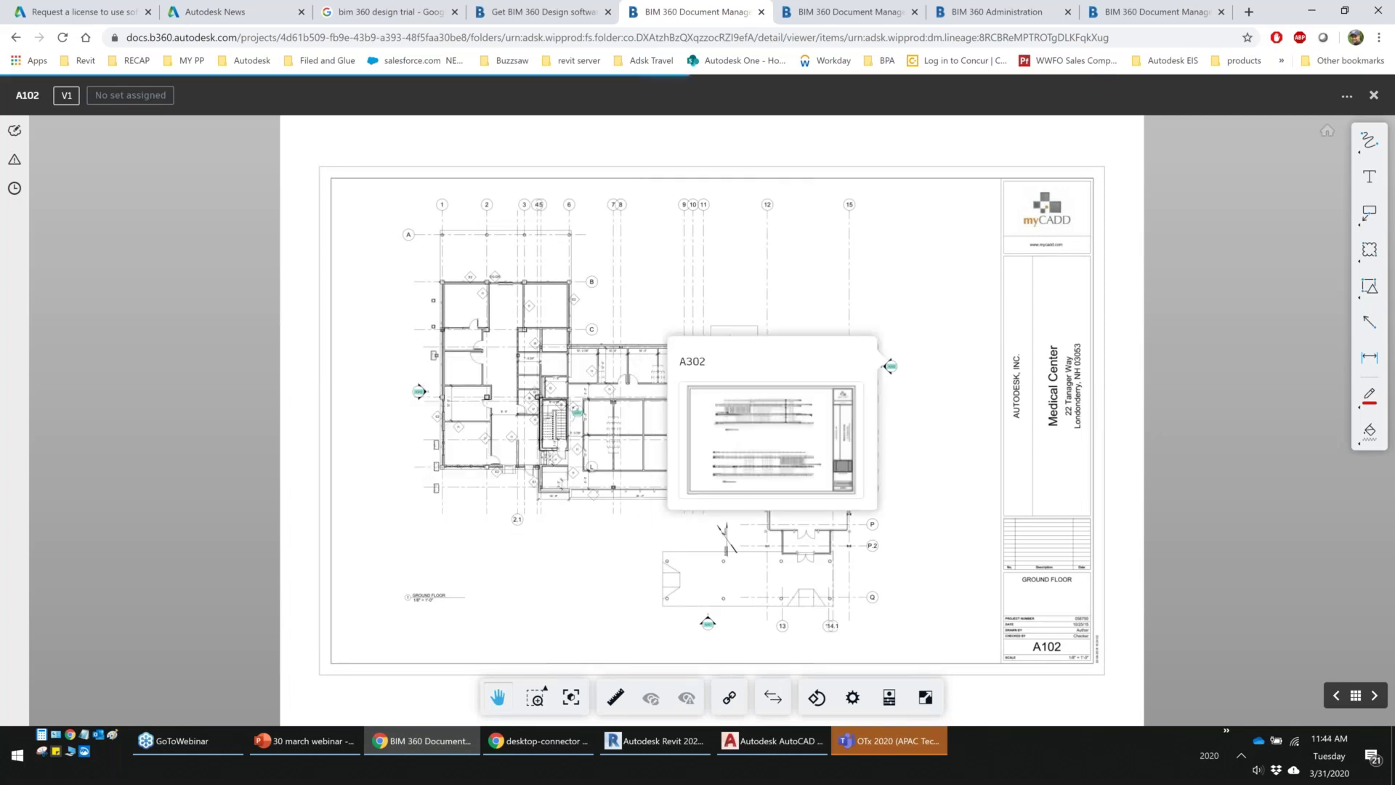
{"action": "mouse_move", "coordinate": [793, 501]}
{"action": "mouse_move", "coordinate": [579, 417]}
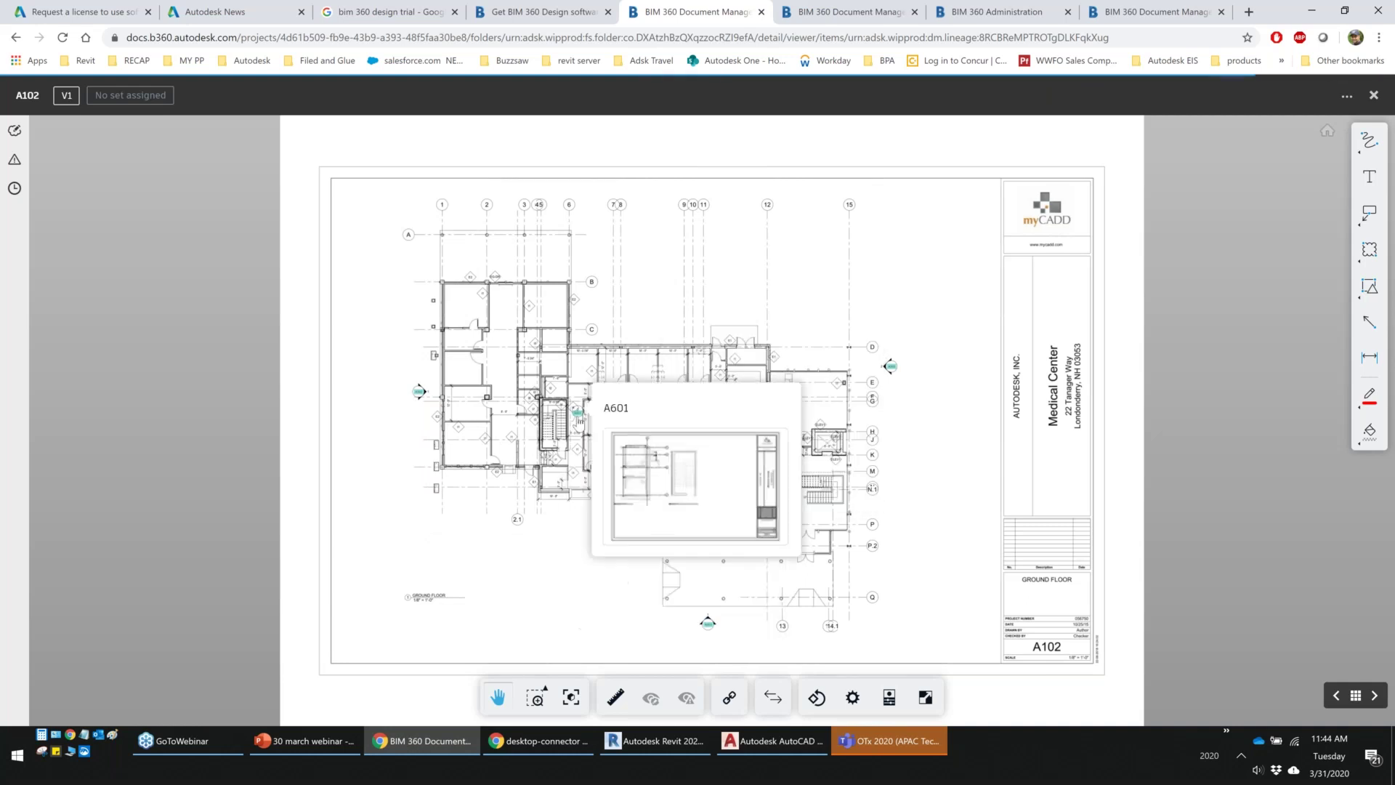
{"action": "left_click", "coordinate": [696, 485]}
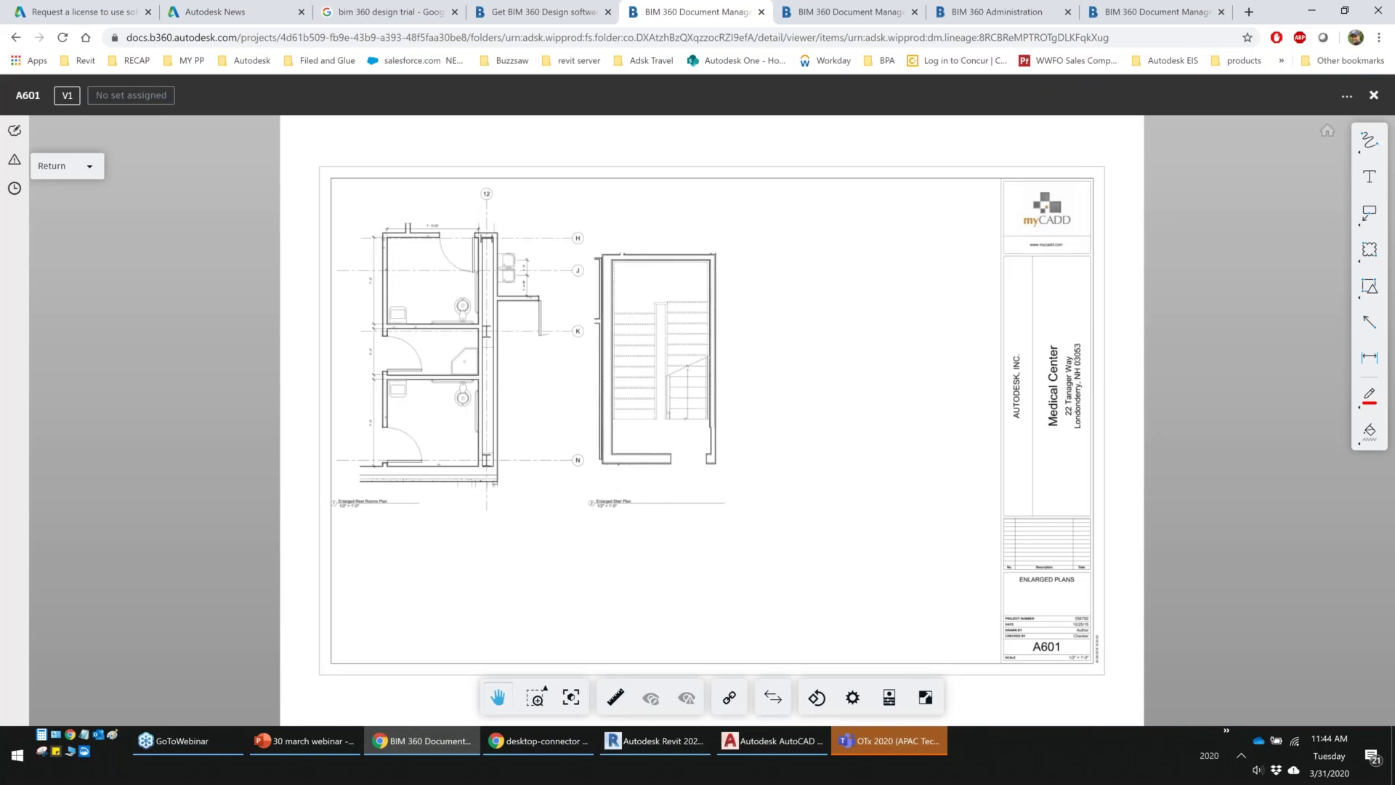
{"action": "left_click", "coordinate": [1373, 95]}
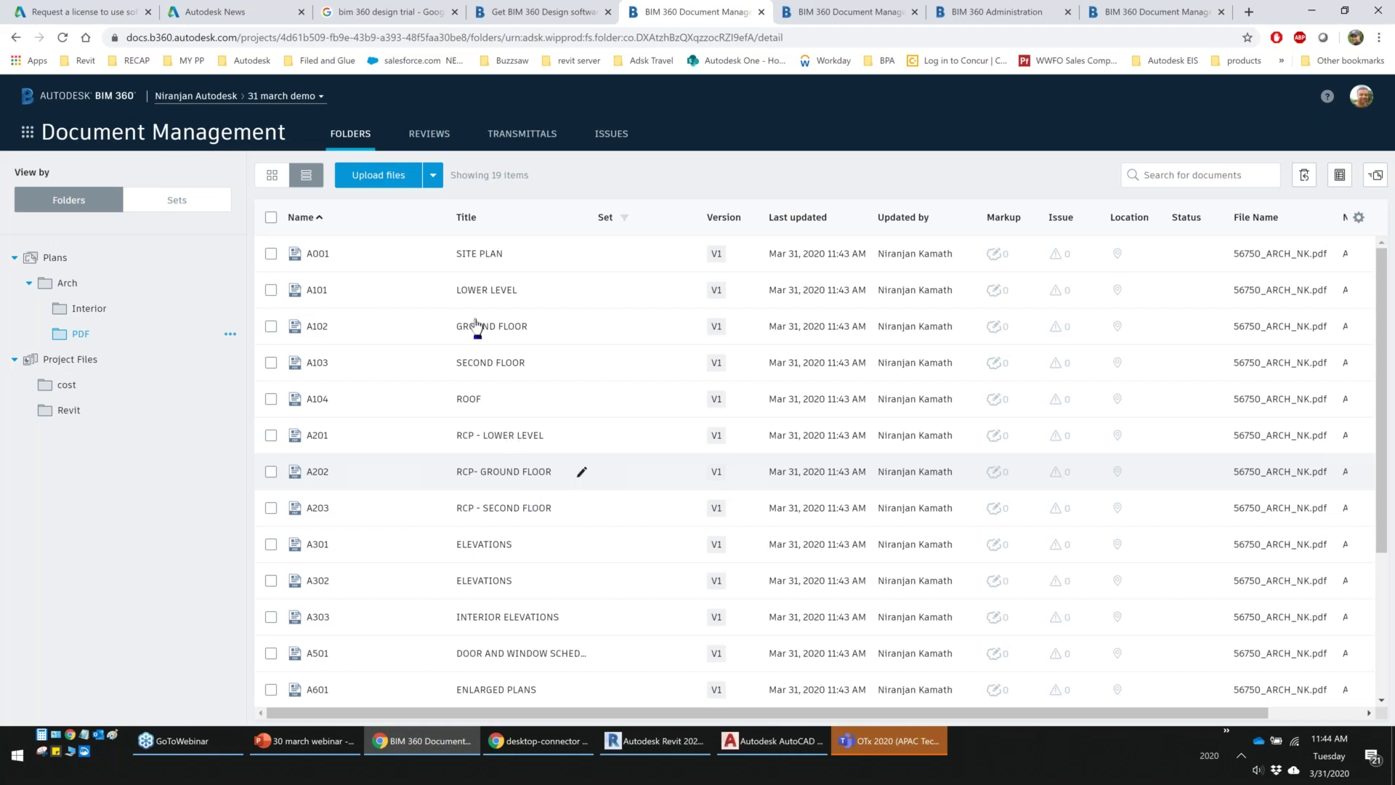
Open 56750_Arch.rvt from the Revit folder, orbit the 3D building, and show sheet A101 LOWER LEVEL
{"action": "left_click", "coordinate": [71, 412]}
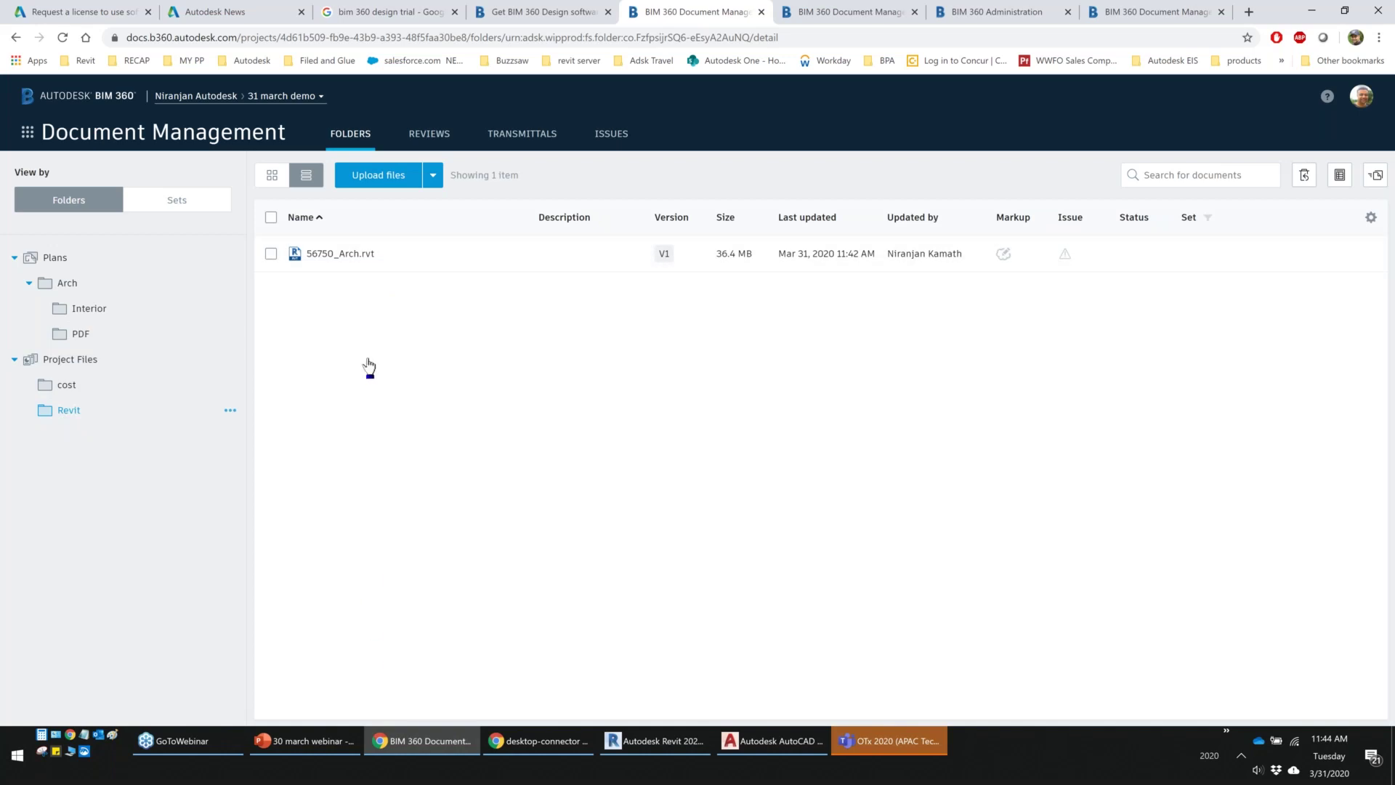
{"action": "left_click", "coordinate": [338, 256]}
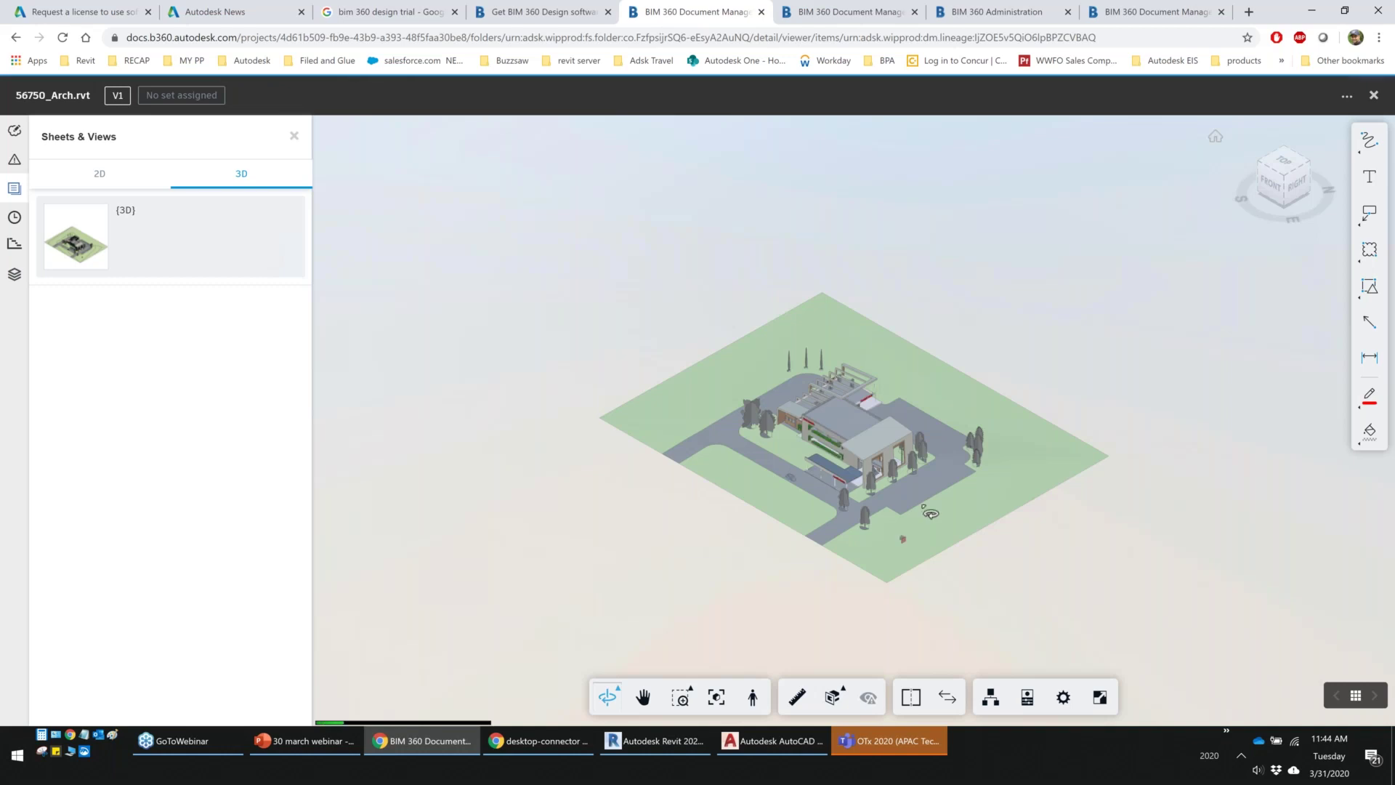
{"action": "scroll", "coordinate": [930, 513], "scroll_direction": "up", "scroll_amount": 5}
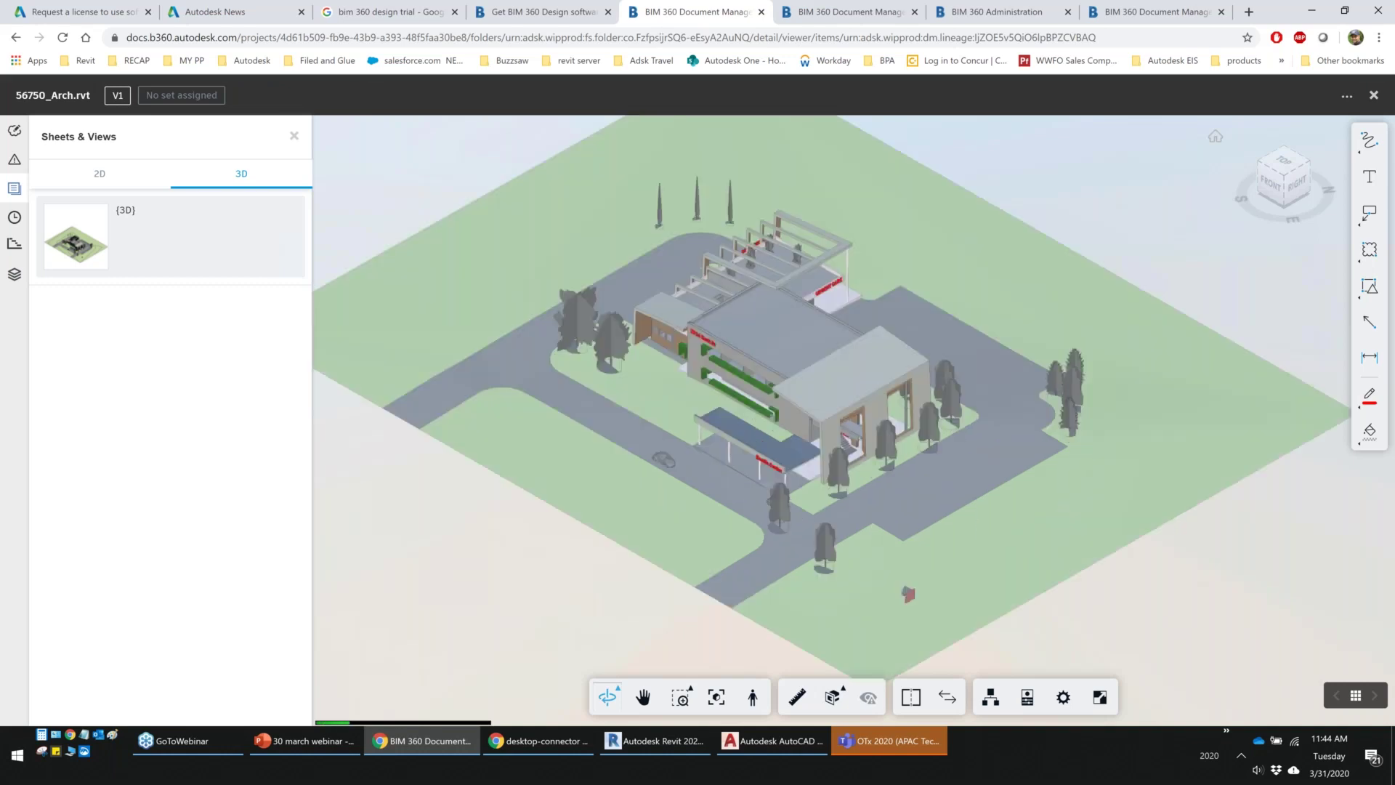
{"action": "left_click_drag", "start_coordinate": [785, 465], "coordinate": [768, 487]}
{"action": "scroll", "coordinate": [768, 487], "scroll_direction": "up", "scroll_amount": 4}
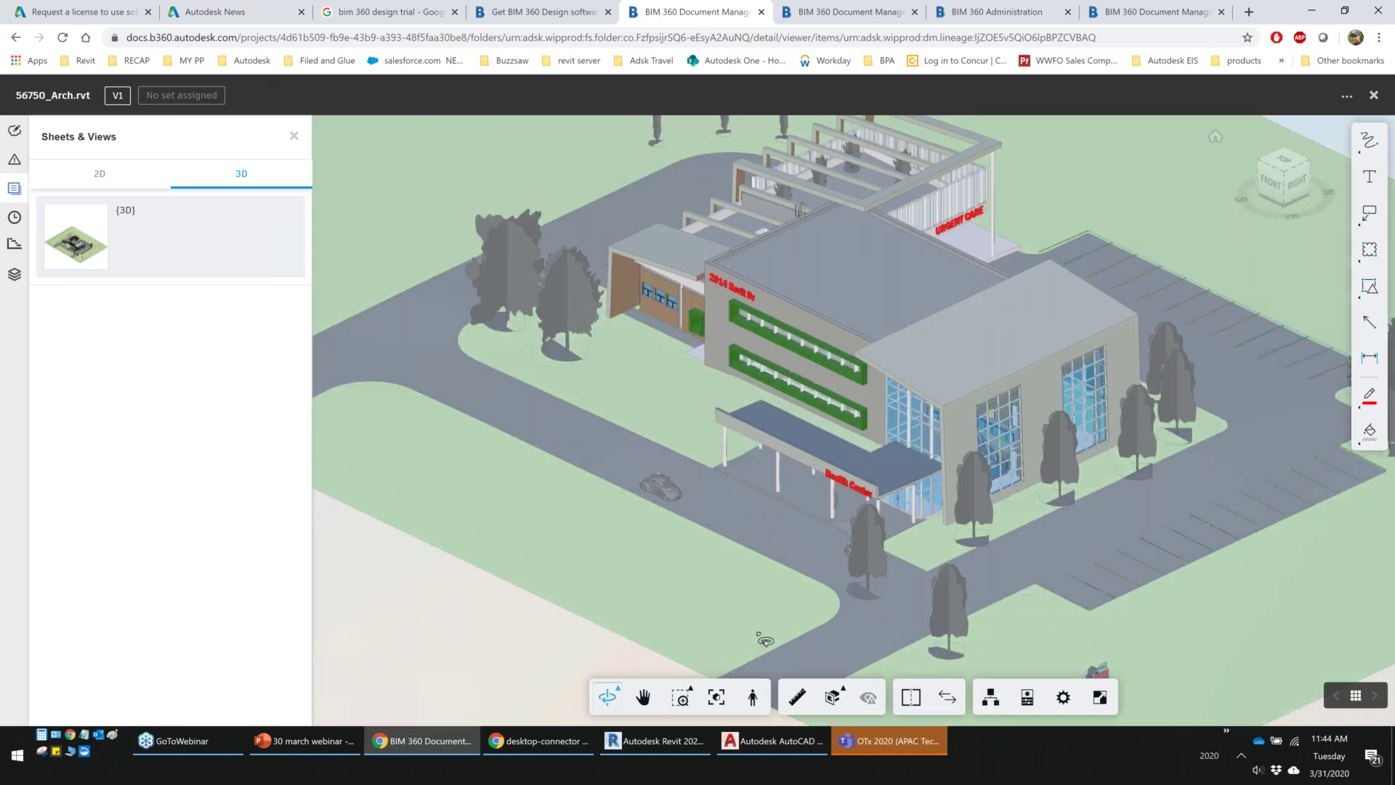
{"action": "left_click", "coordinate": [98, 175]}
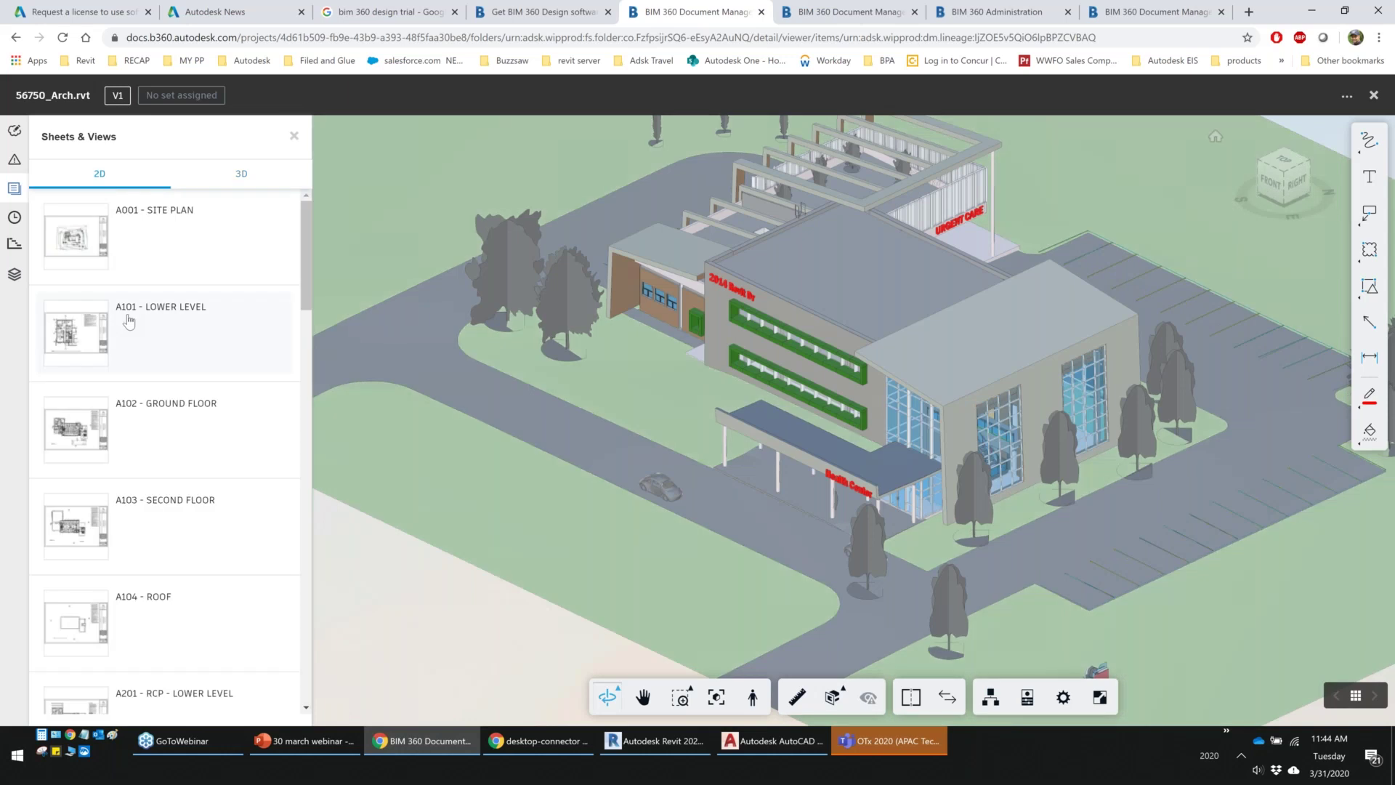
{"action": "left_click", "coordinate": [128, 321]}
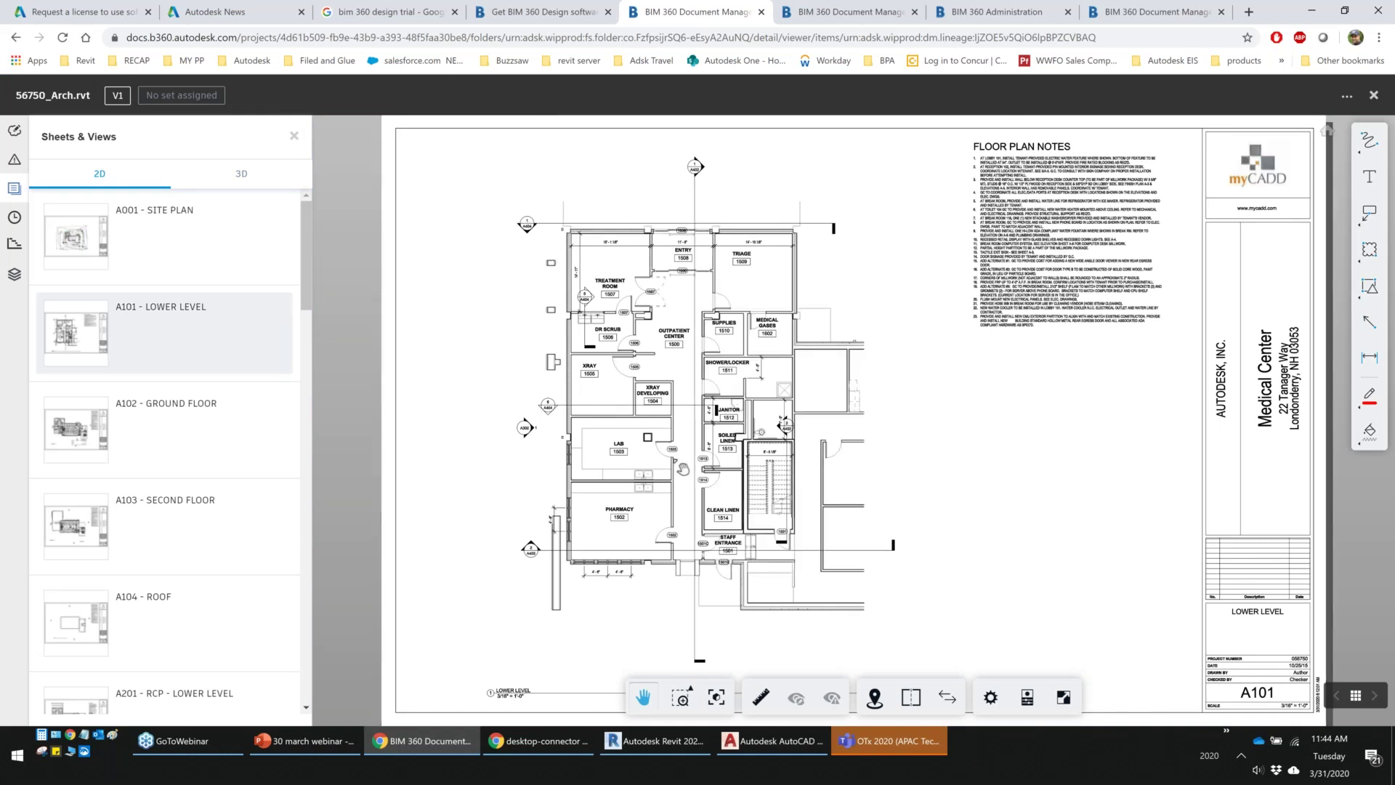
Use 2D-to-3D Place Me on A101 to stand in the lab corridor in first person
{"action": "scroll", "coordinate": [683, 468], "scroll_direction": "up", "scroll_amount": 2}
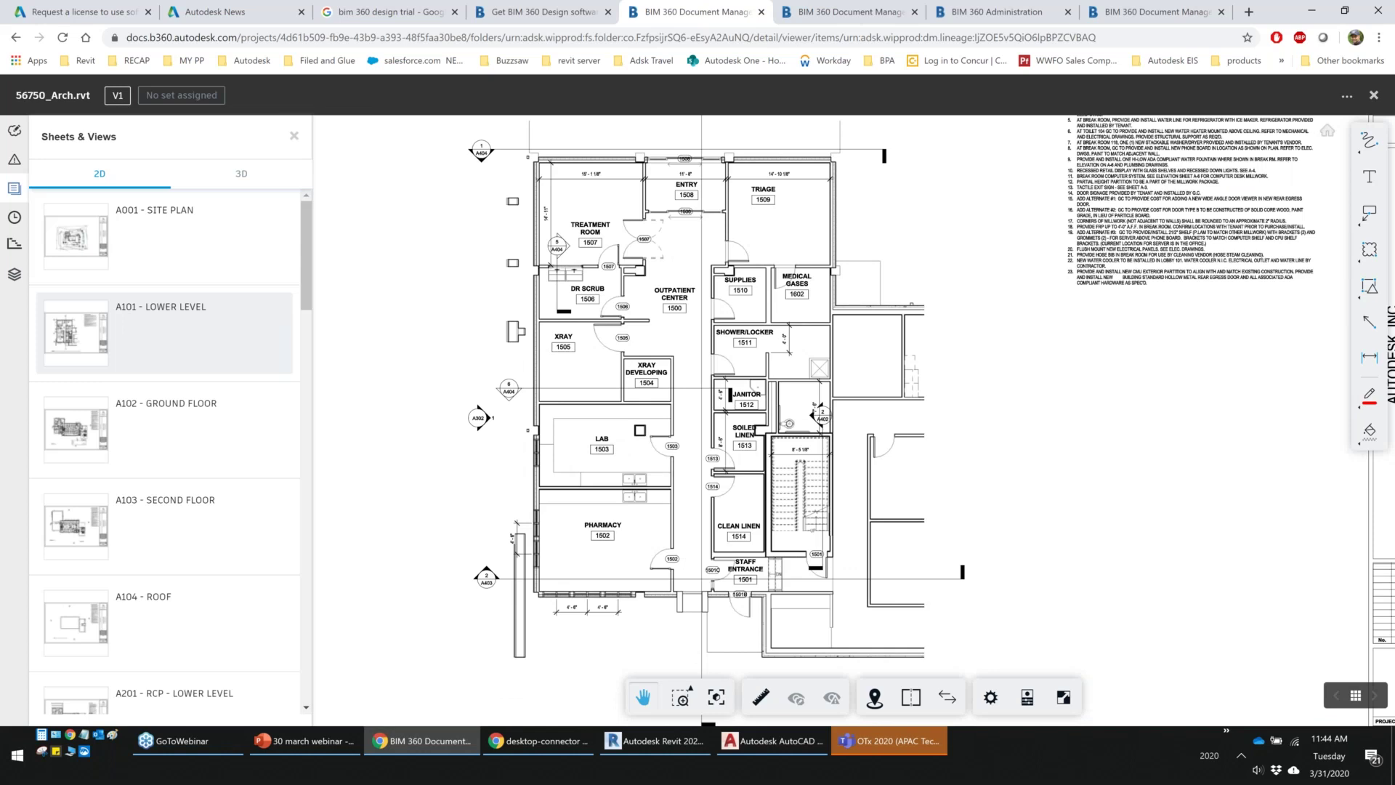
{"action": "scroll", "coordinate": [603, 429], "scroll_direction": "up", "scroll_amount": 2}
{"action": "scroll", "coordinate": [603, 429], "scroll_direction": "down", "scroll_amount": 2}
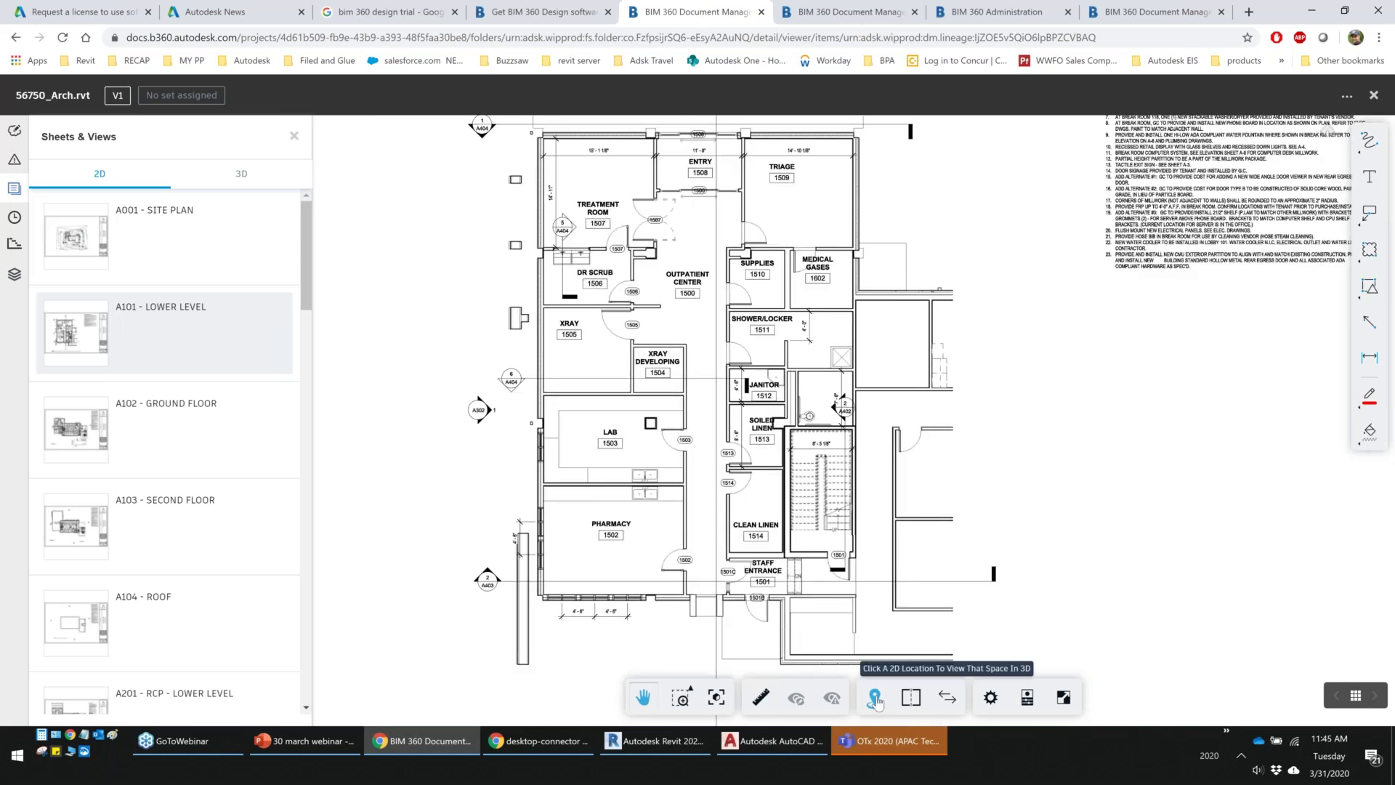
{"action": "left_click", "coordinate": [876, 699]}
{"action": "left_click", "coordinate": [876, 697]}
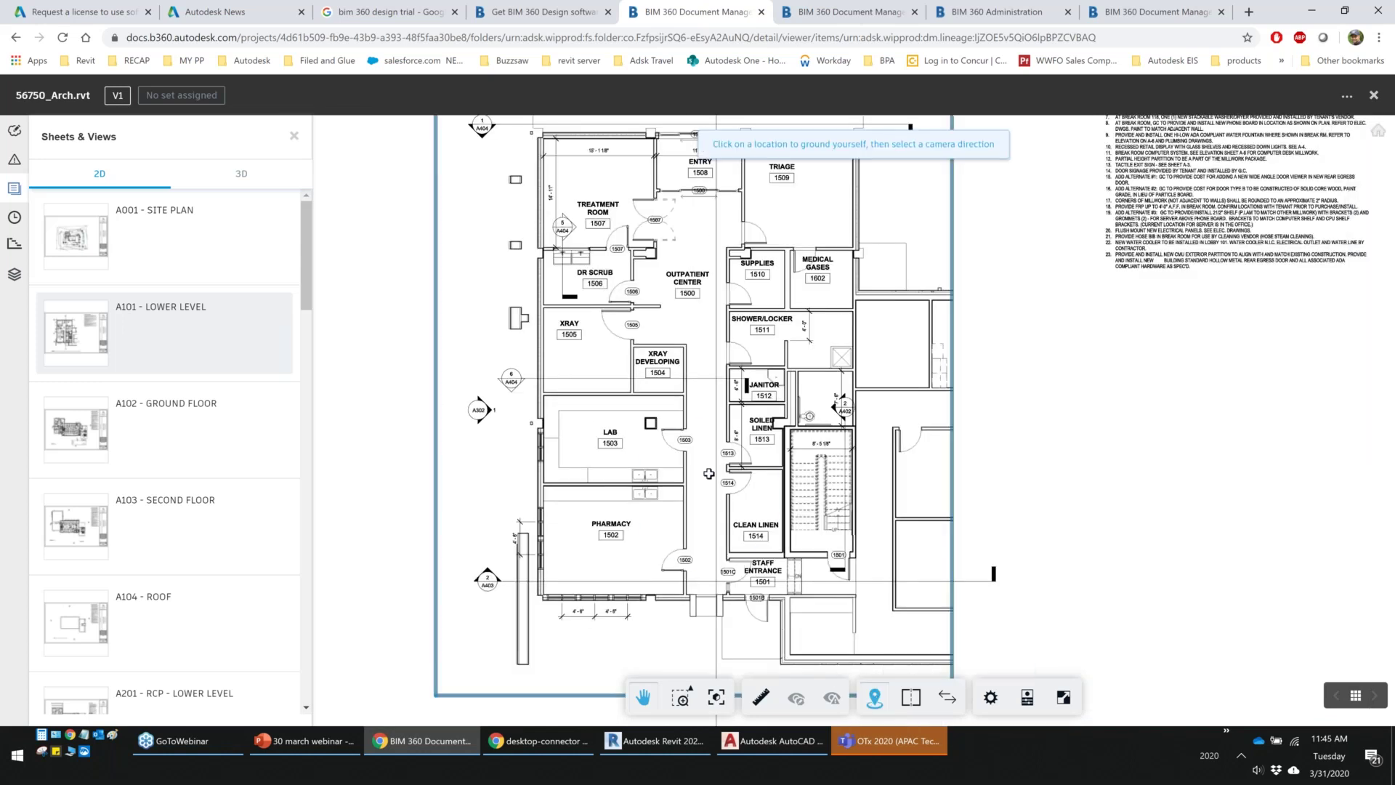
{"action": "left_click", "coordinate": [704, 494]}
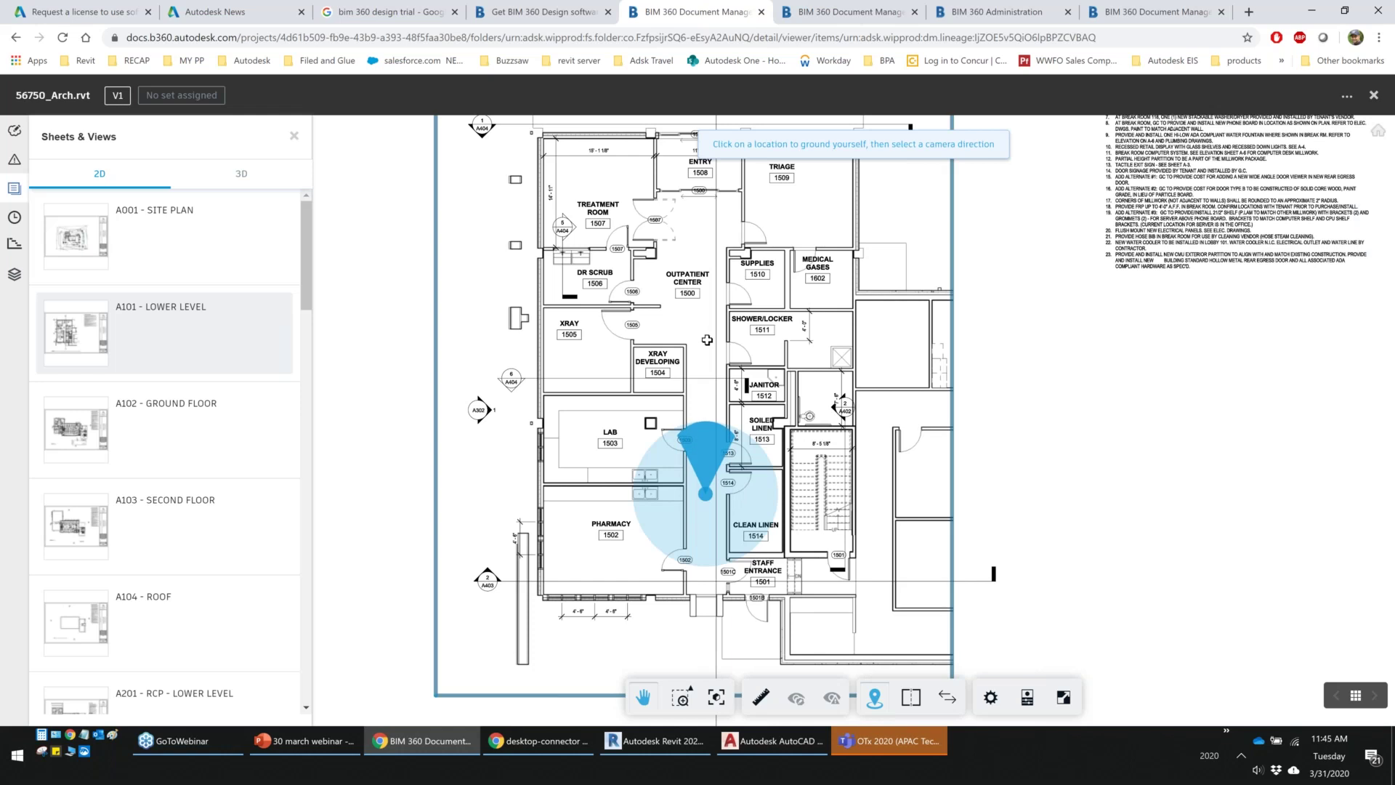
{"action": "left_click", "coordinate": [707, 339]}
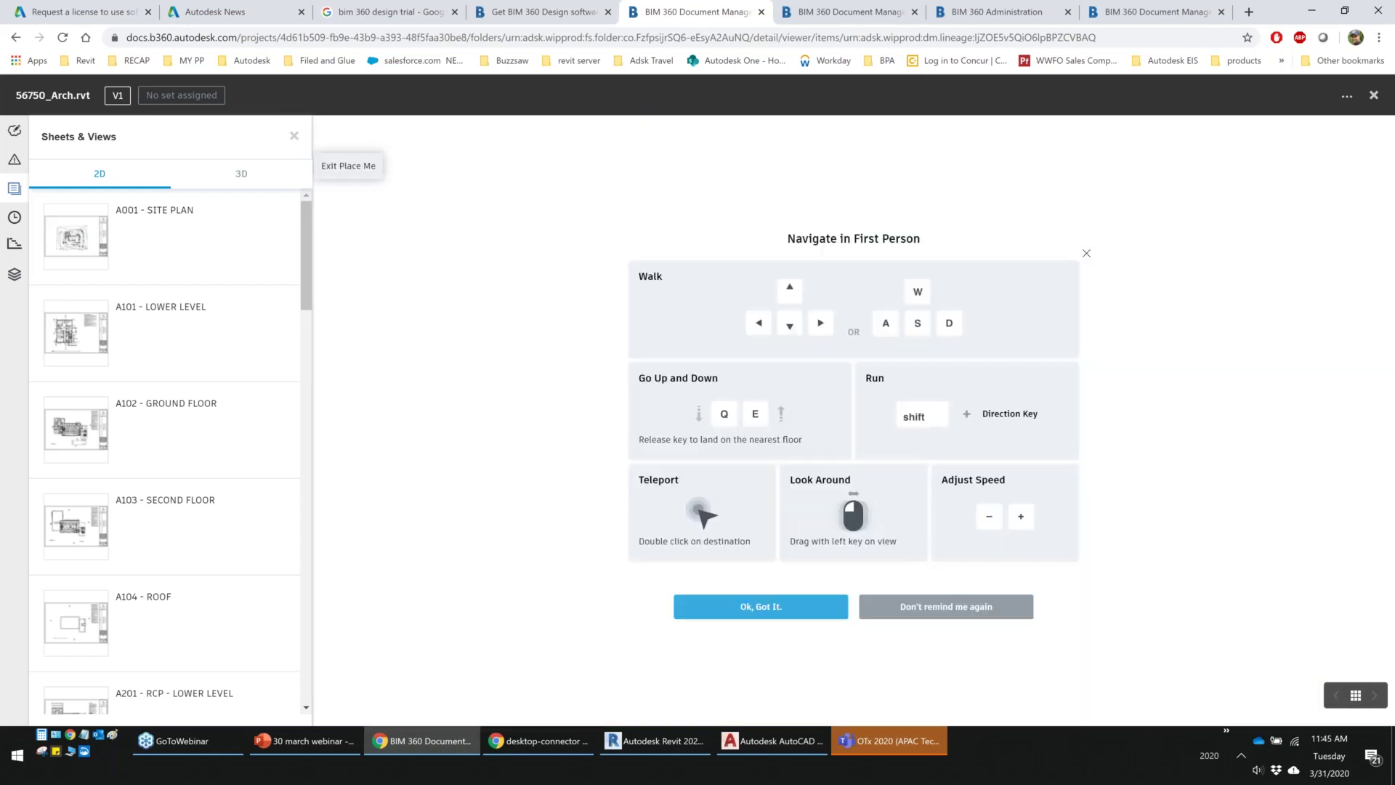
{"action": "key", "text": "Escape"}
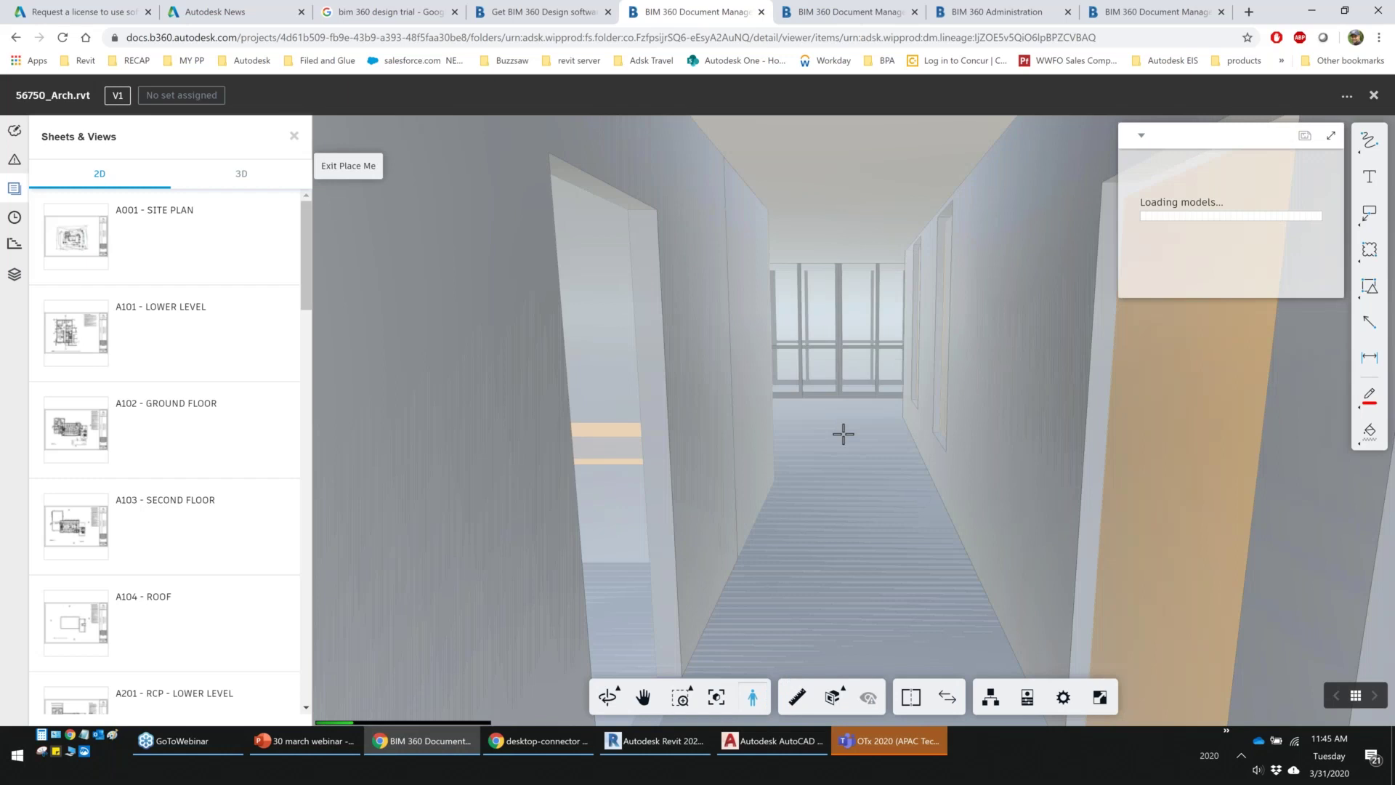
Walk down the corridor toward the grey wall, turning to view the side wall and doors
{"action": "key", "text": "w"}
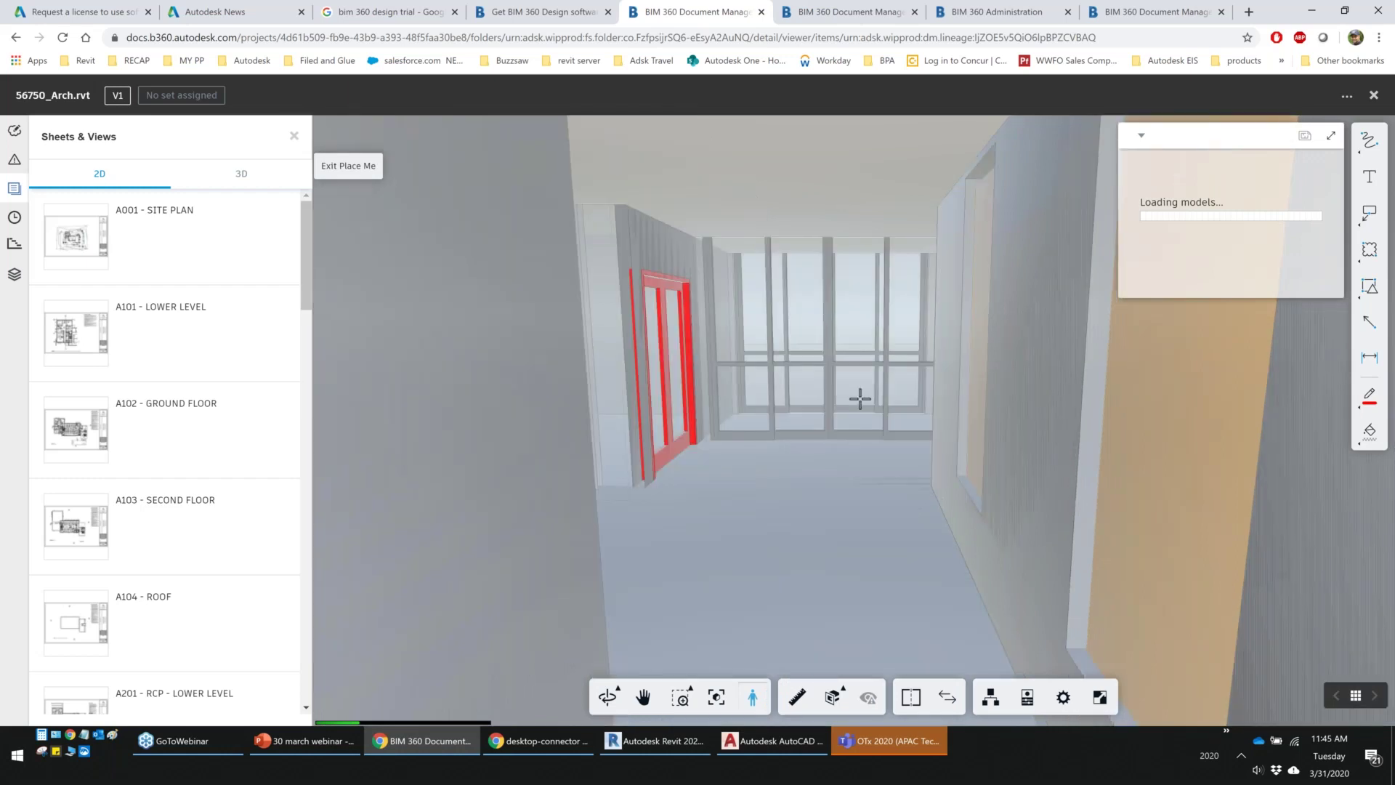
{"action": "left_click_drag", "start_coordinate": [860, 398], "coordinate": [739, 422]}
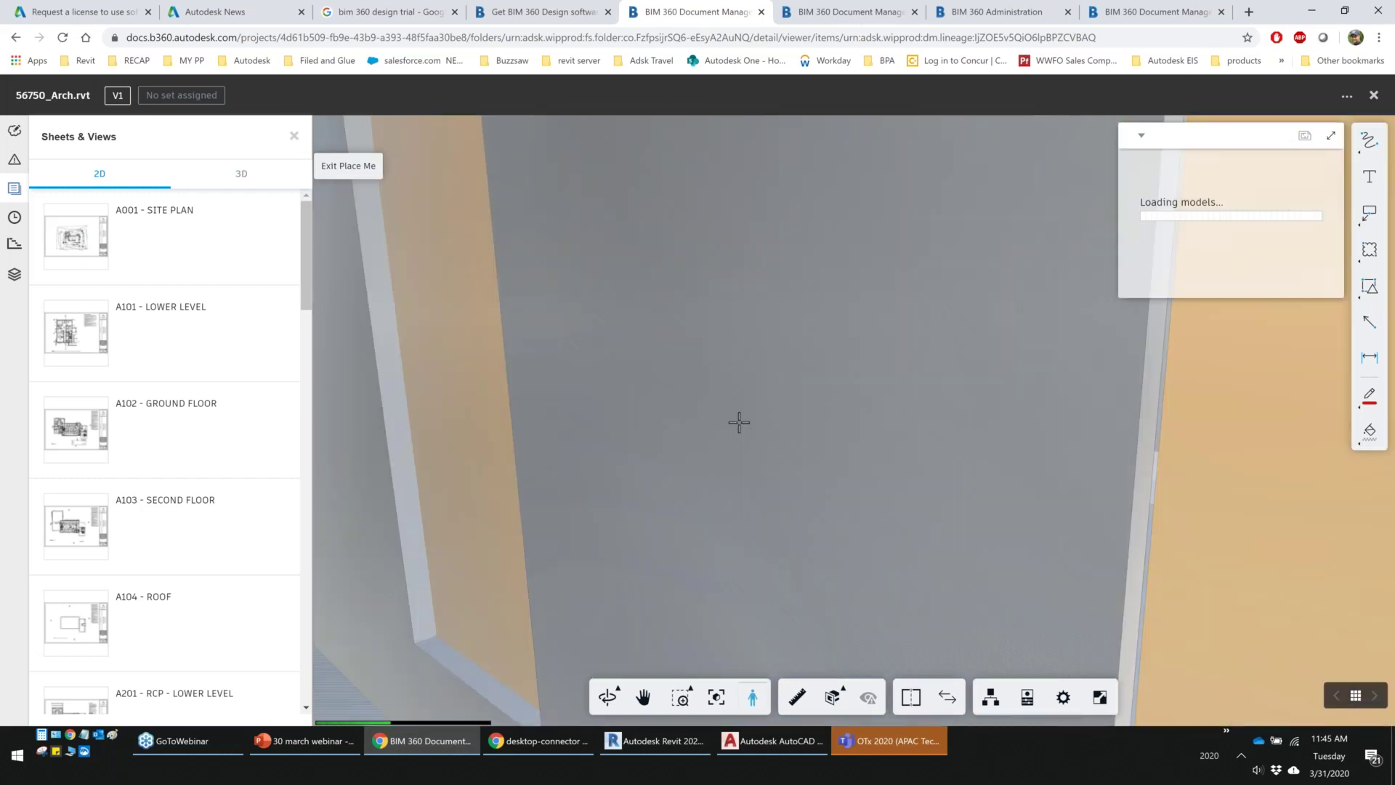
{"action": "left_click_drag", "start_coordinate": [738, 422], "coordinate": [745, 286]}
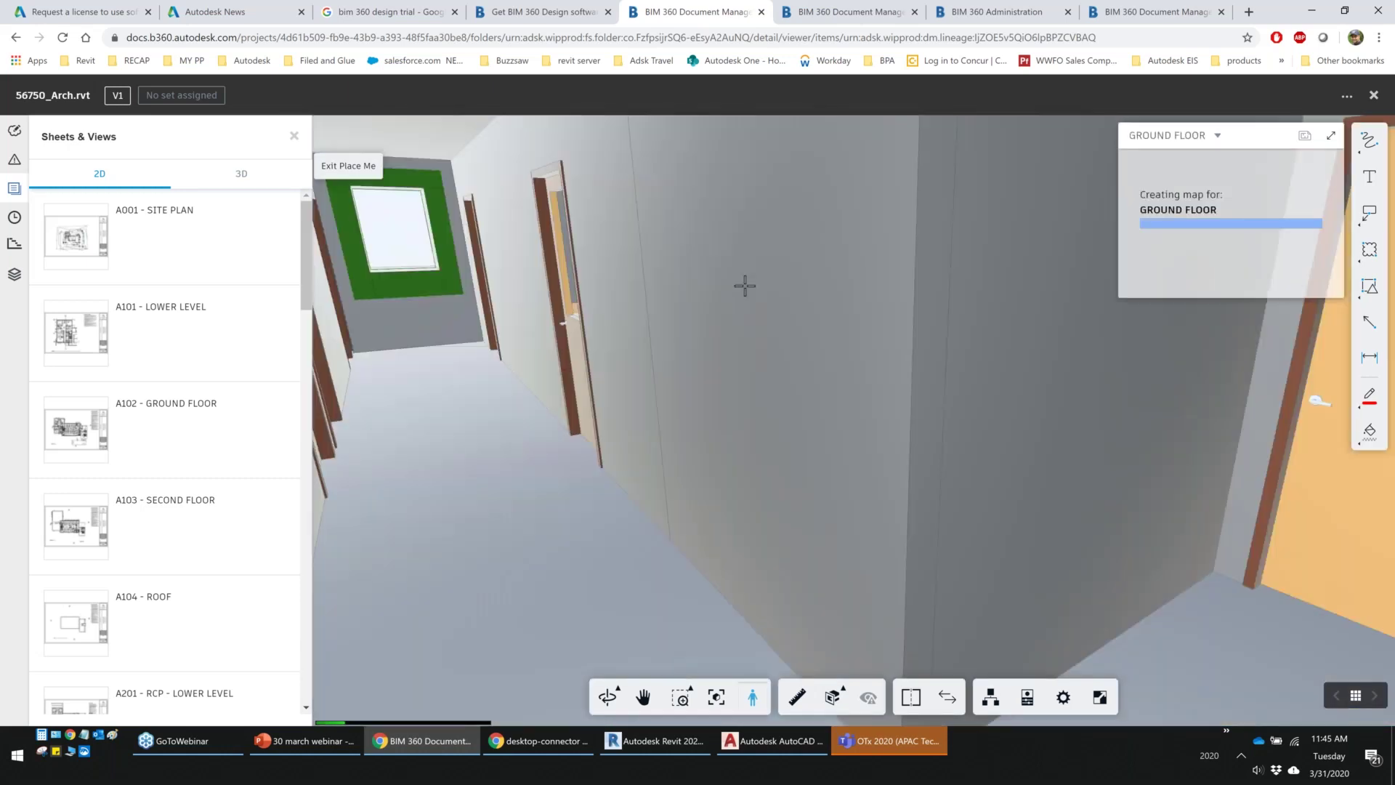
{"action": "key", "text": "Right"}
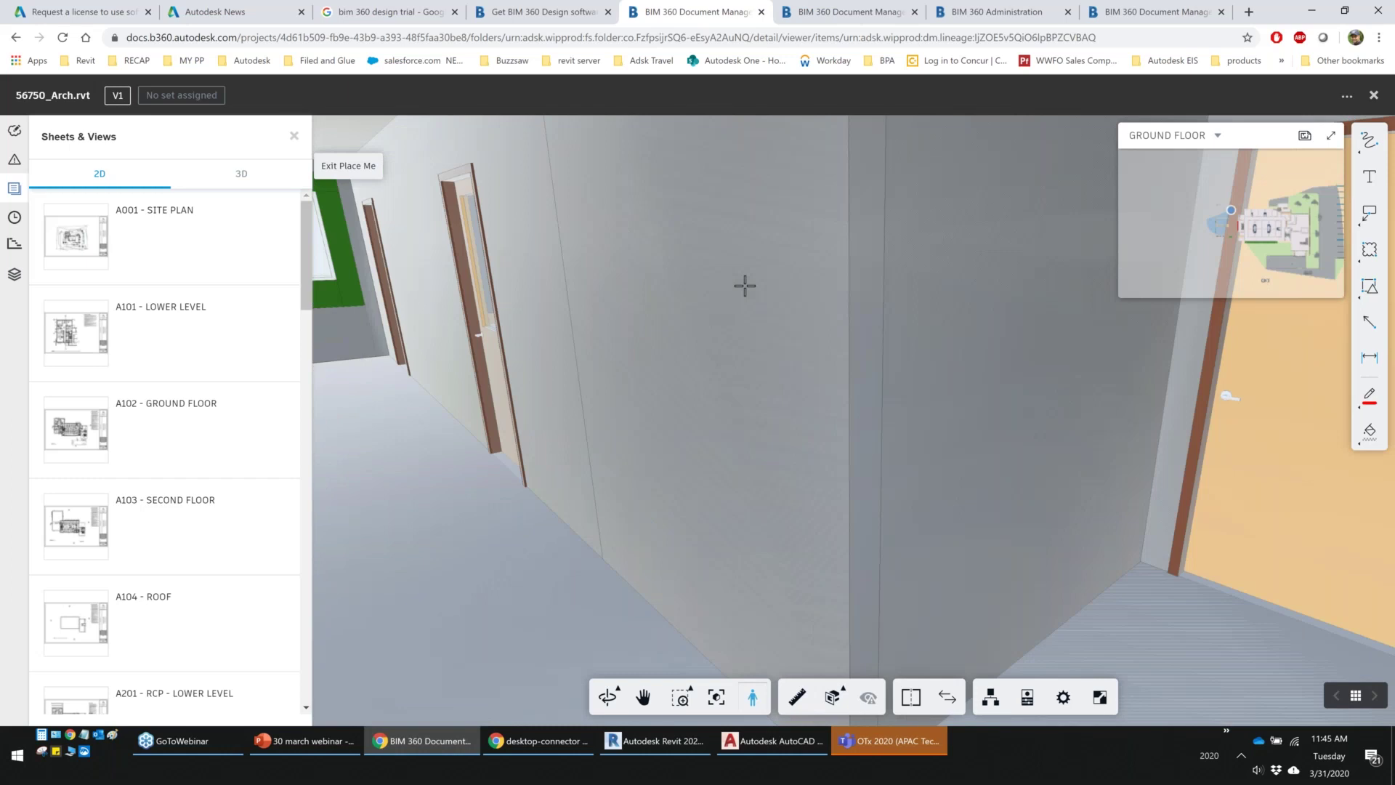
{"action": "key", "text": "Up"}
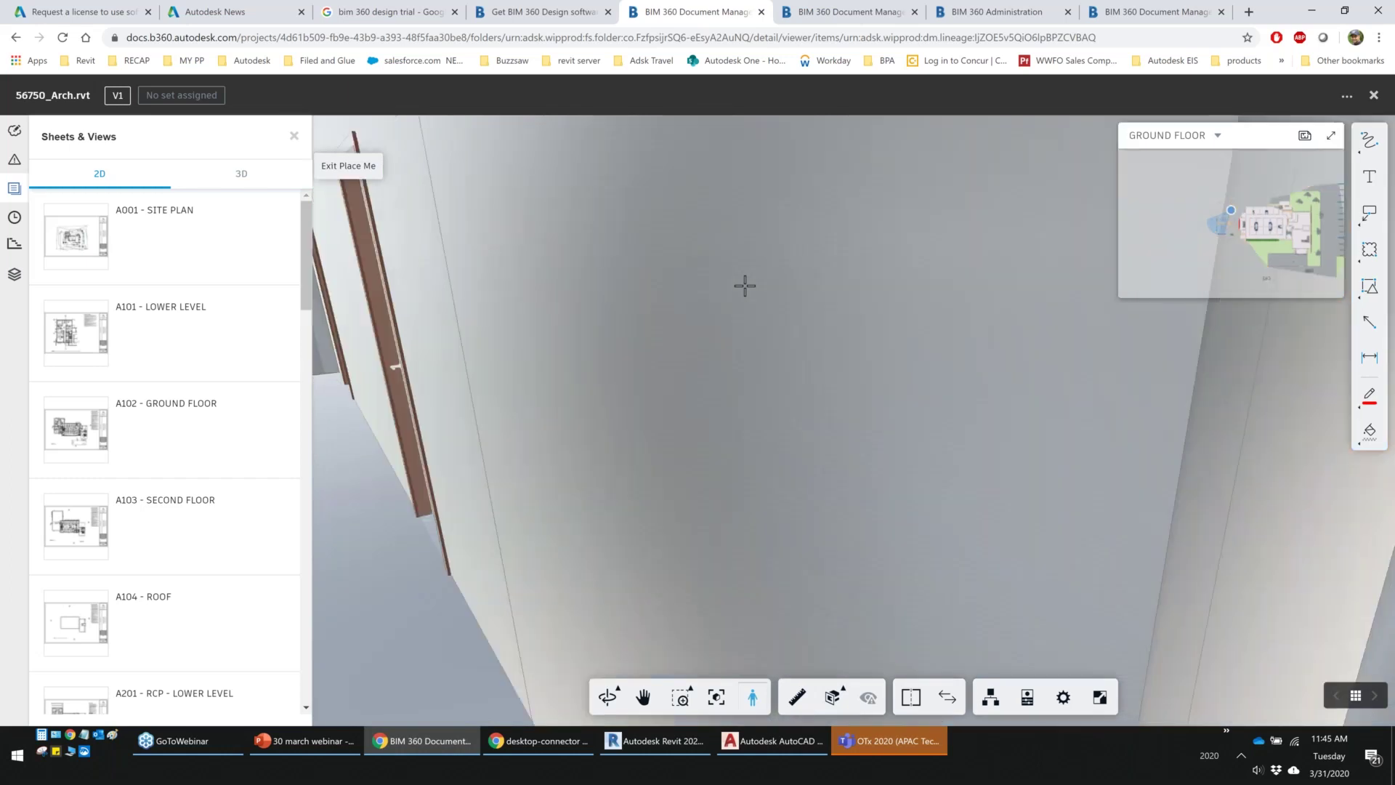
{"action": "left_click_drag", "start_coordinate": [745, 286], "coordinate": [587, 309]}
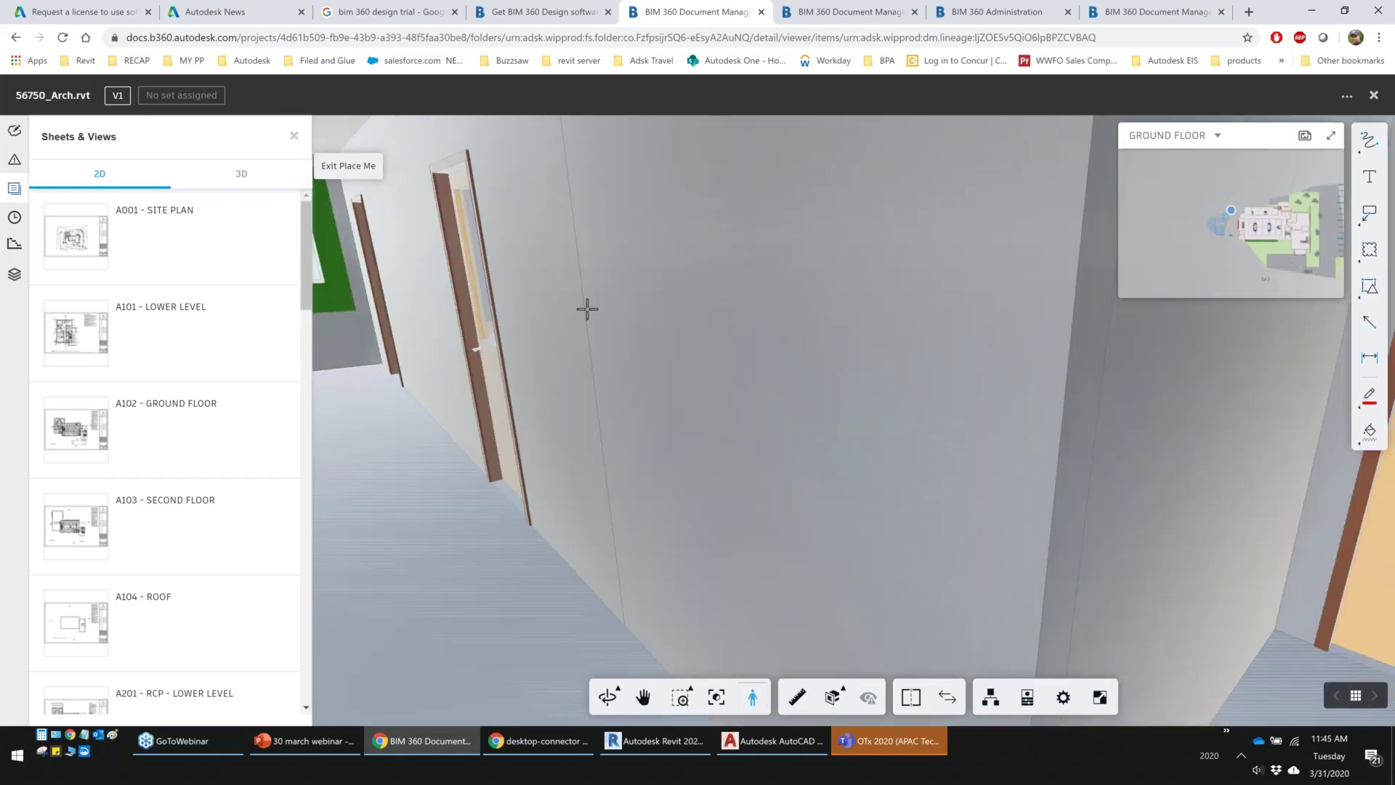
Return to the A101 sheet and close the viewer back to the Revit folder list
{"action": "left_click", "coordinate": [163, 331]}
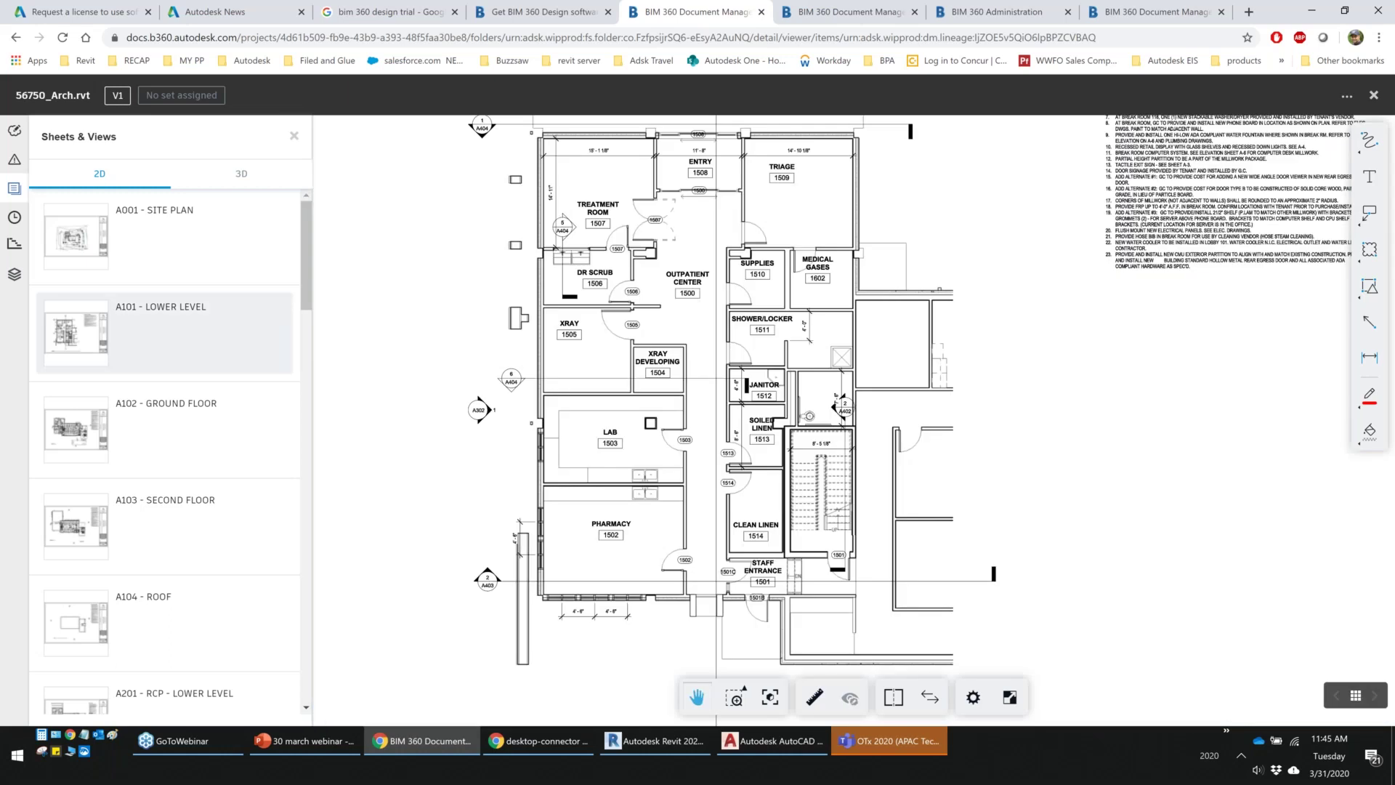
{"action": "left_click", "coordinate": [1374, 95]}
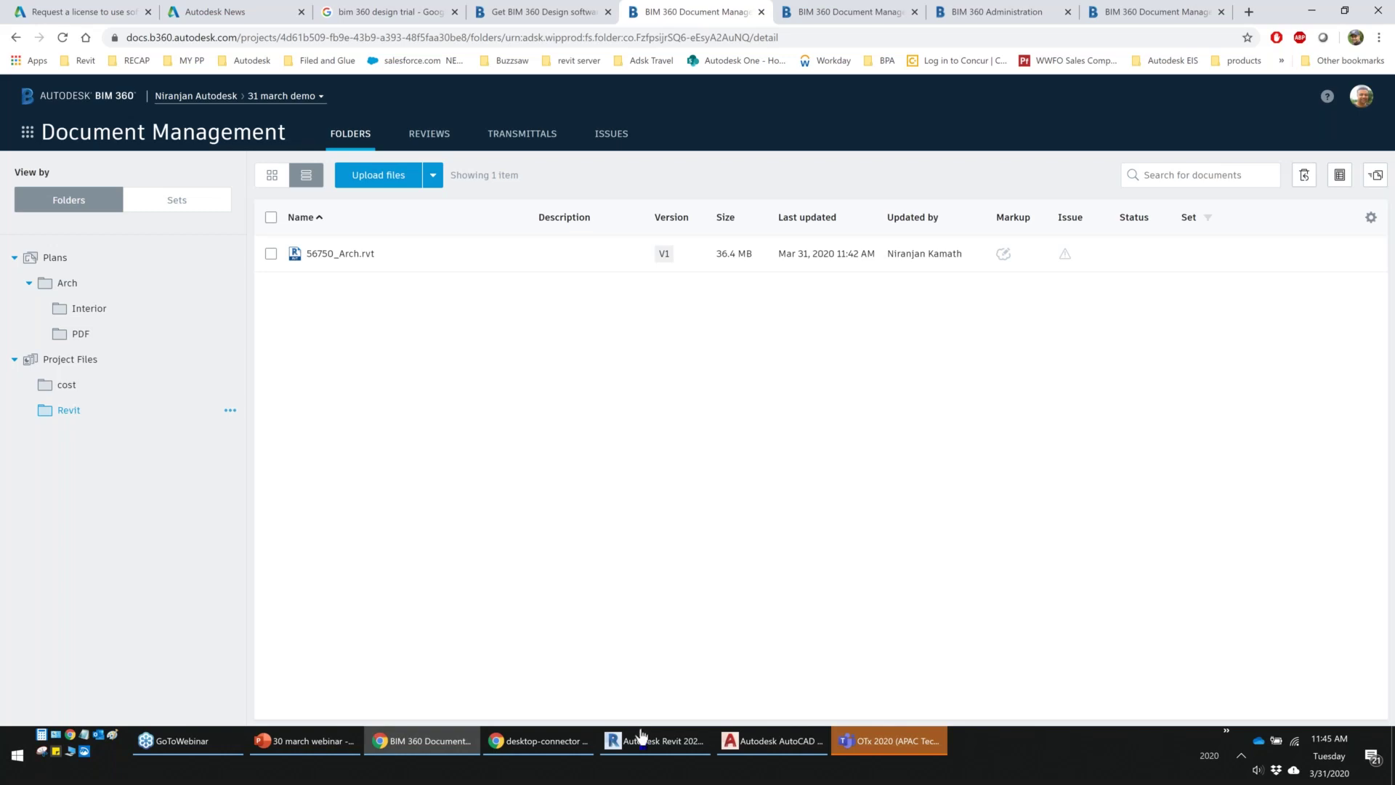
{"action": "mouse_move", "coordinate": [644, 748]}
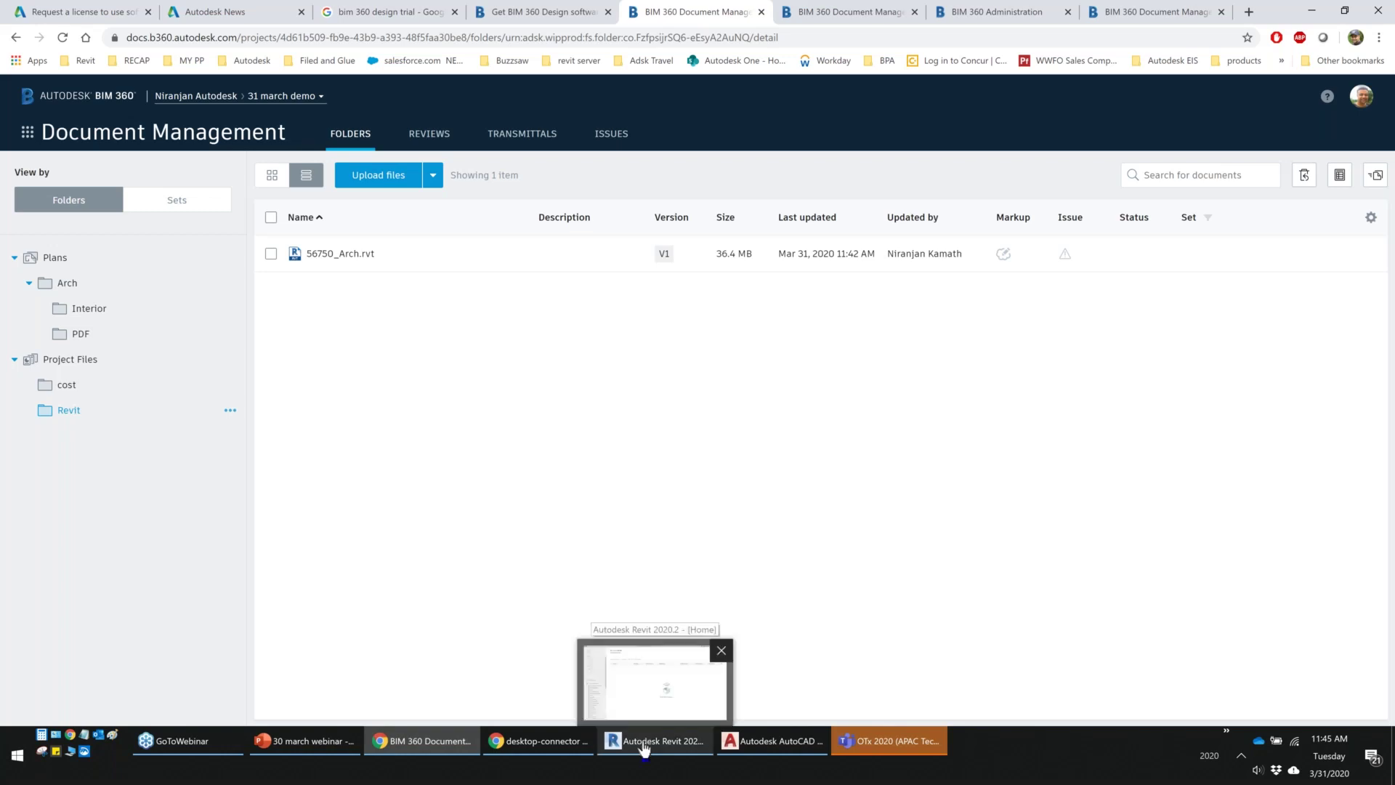
Launch Word and type 'Document 1' into a new blank document
{"action": "left_click", "coordinate": [644, 748]}
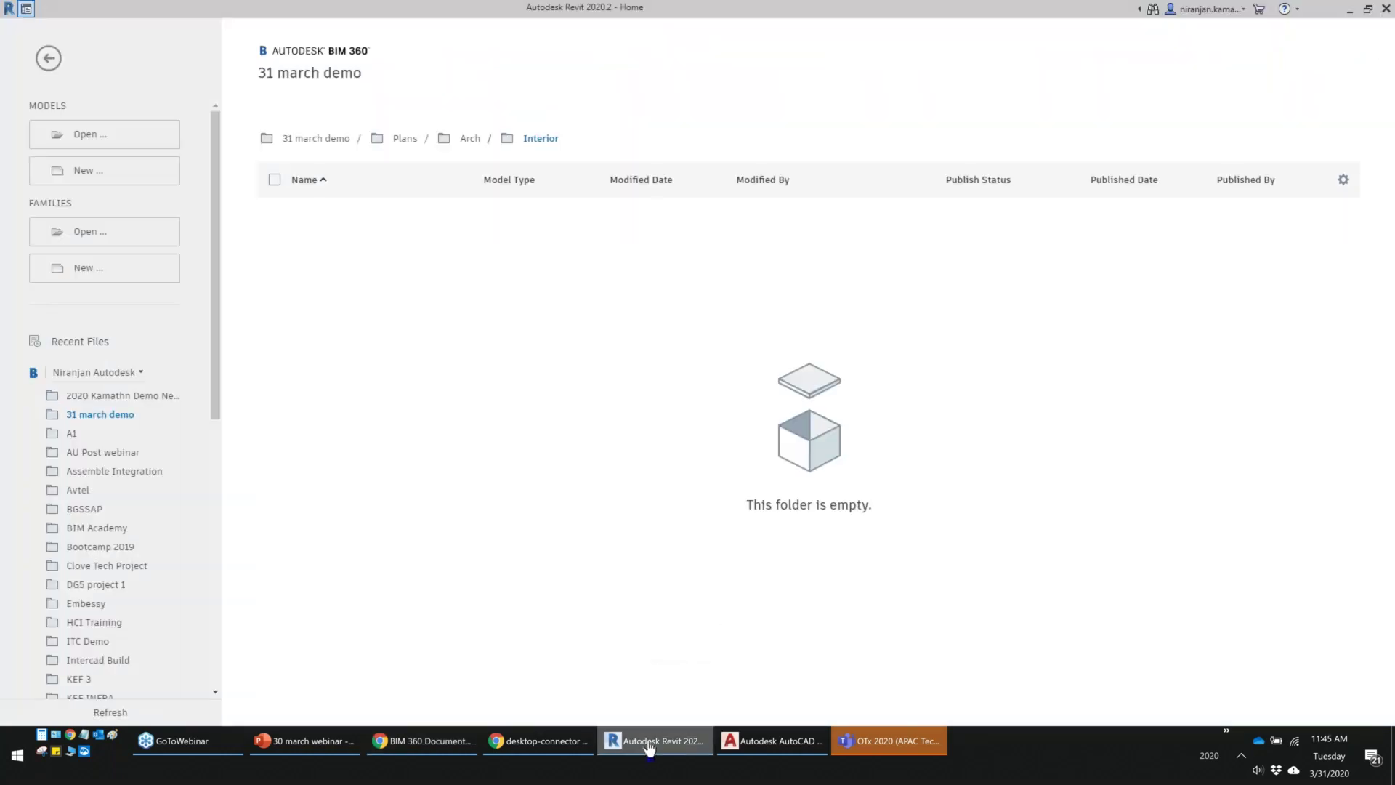
{"action": "left_click", "coordinate": [649, 749]}
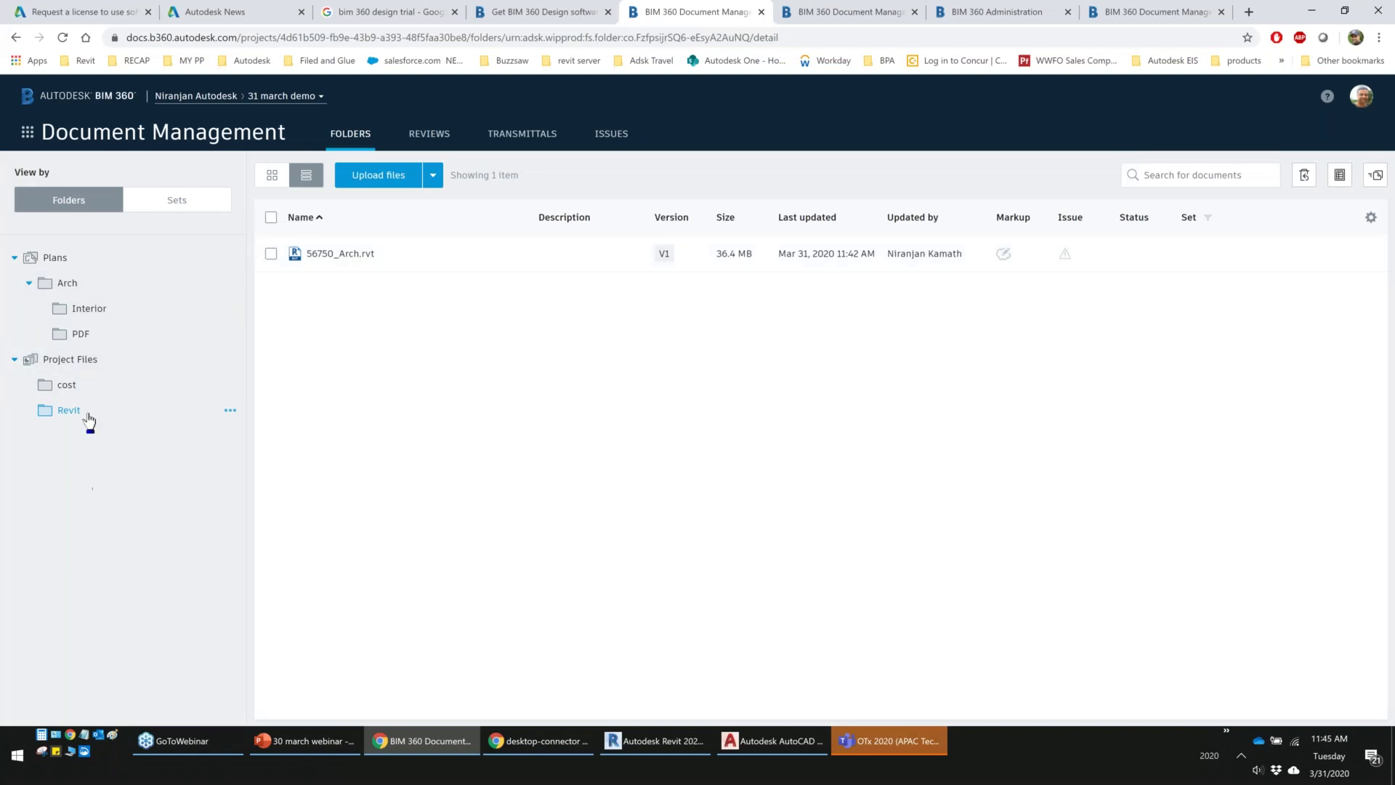
{"action": "left_click", "coordinate": [17, 763]}
{"action": "scroll", "coordinate": [408, 523], "scroll_direction": "down", "scroll_amount": 3}
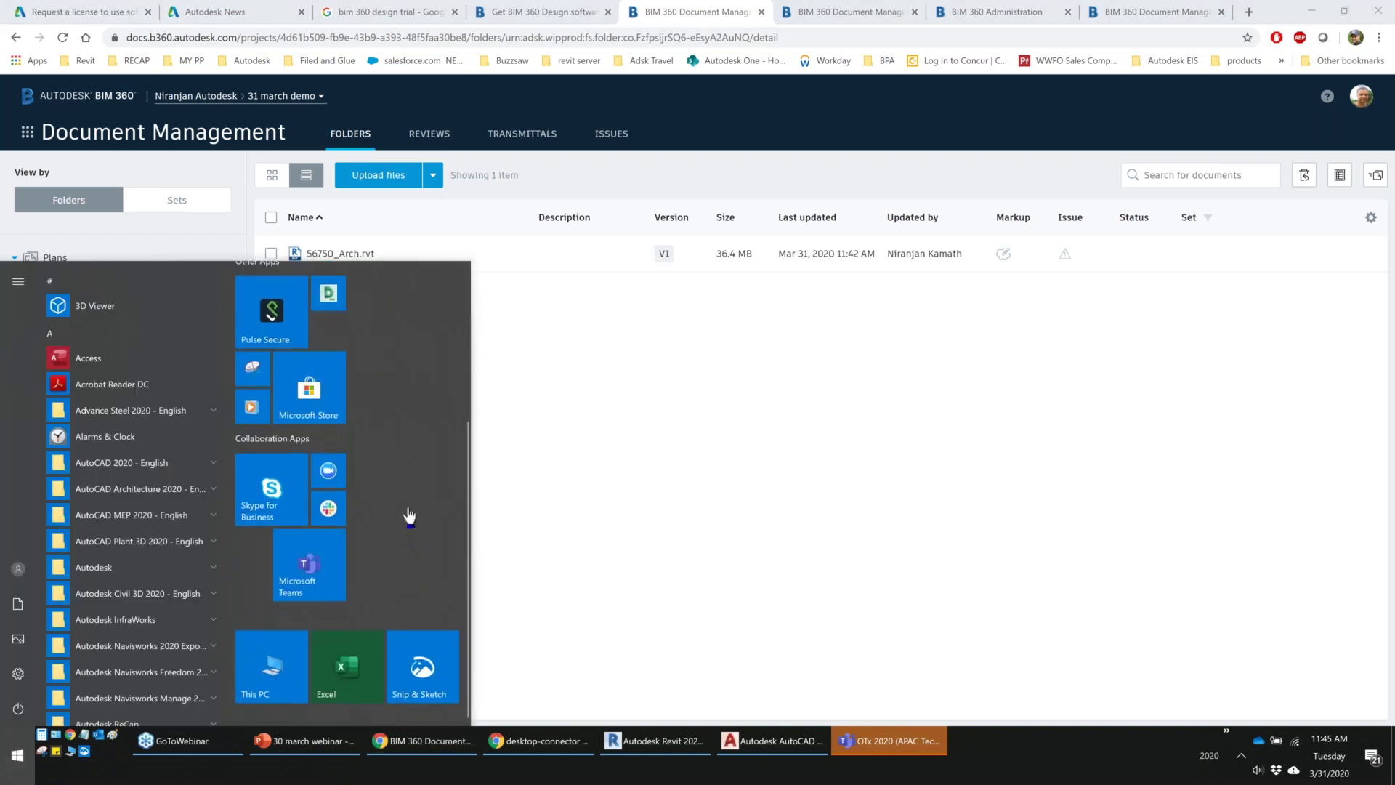
{"action": "scroll", "coordinate": [409, 515], "scroll_direction": "up", "scroll_amount": 3}
{"action": "left_click", "coordinate": [351, 363]}
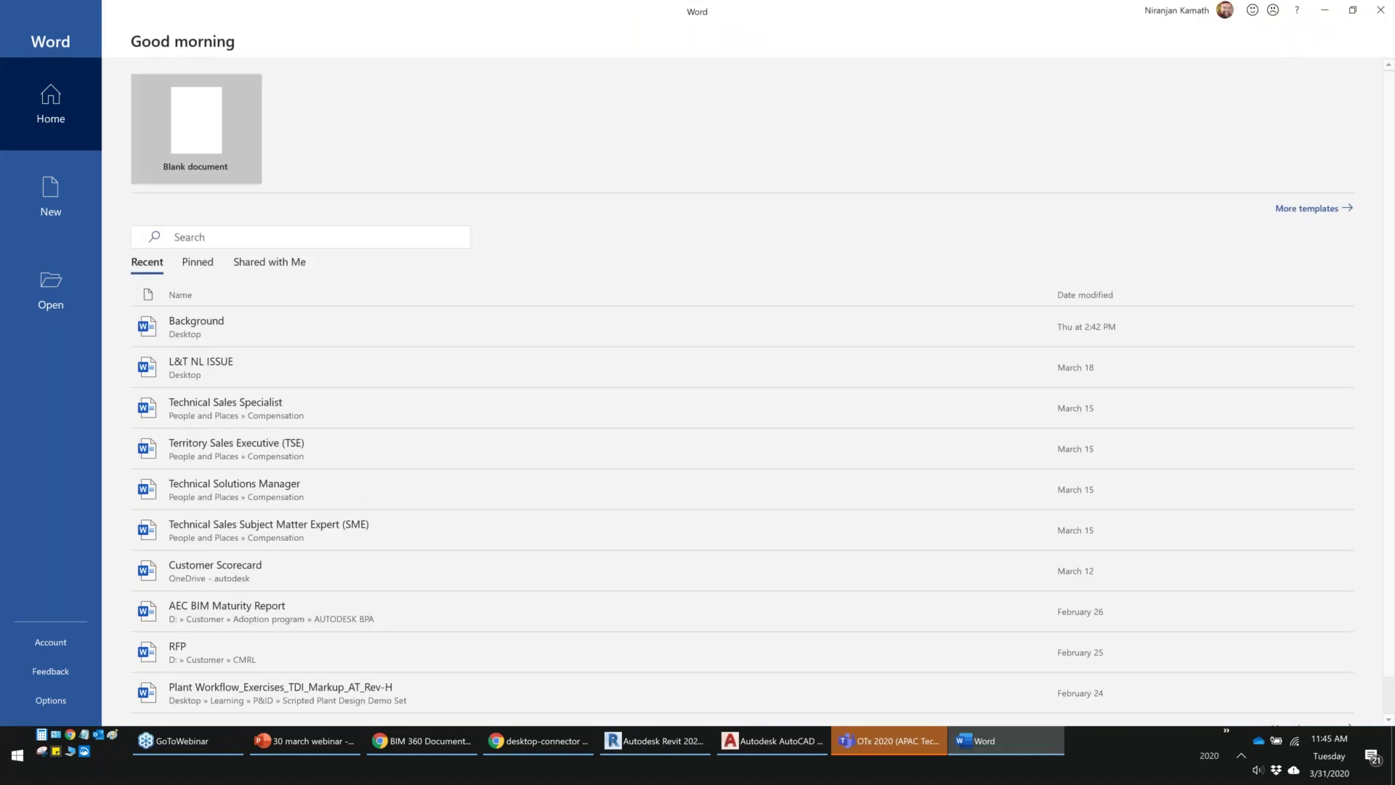
{"action": "left_click", "coordinate": [198, 138]}
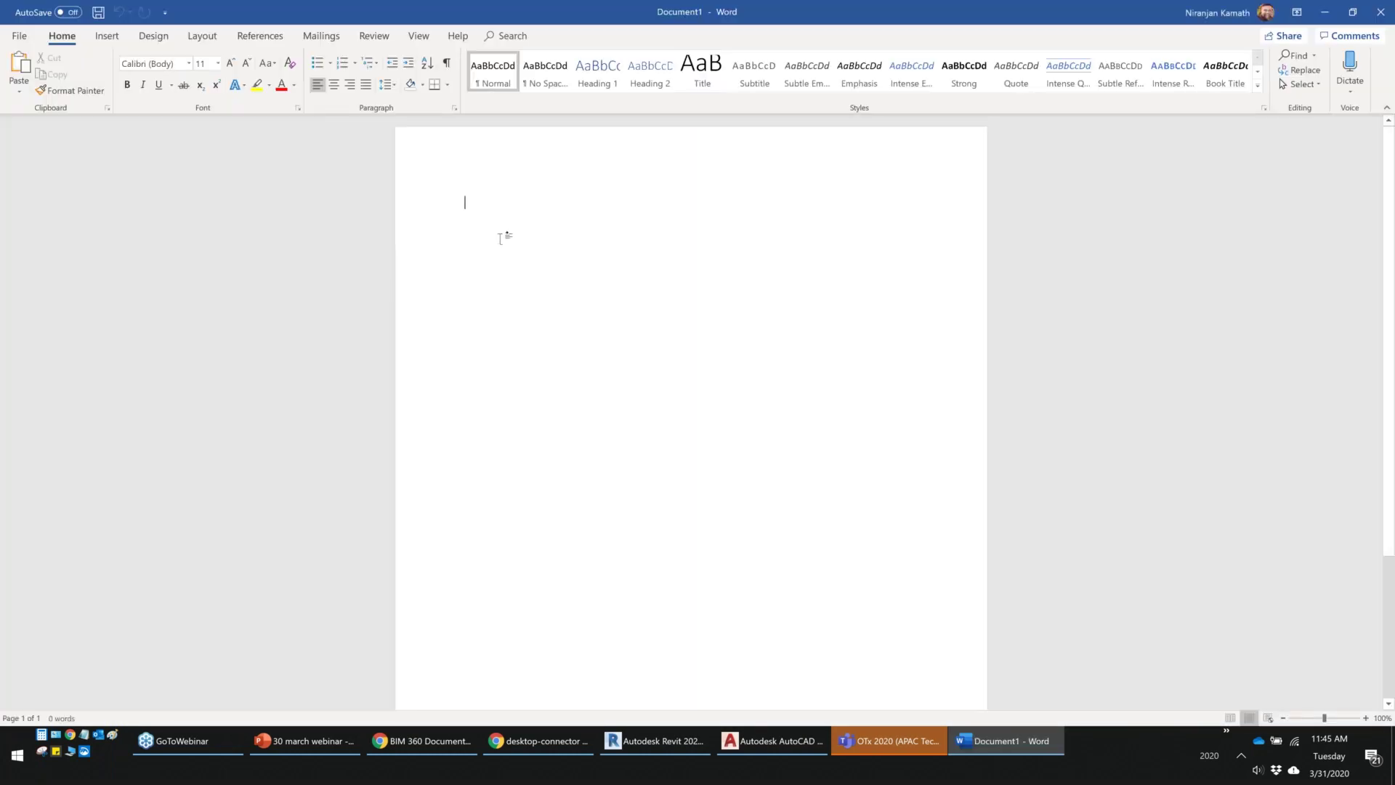
{"action": "type", "text": "Document 1"}
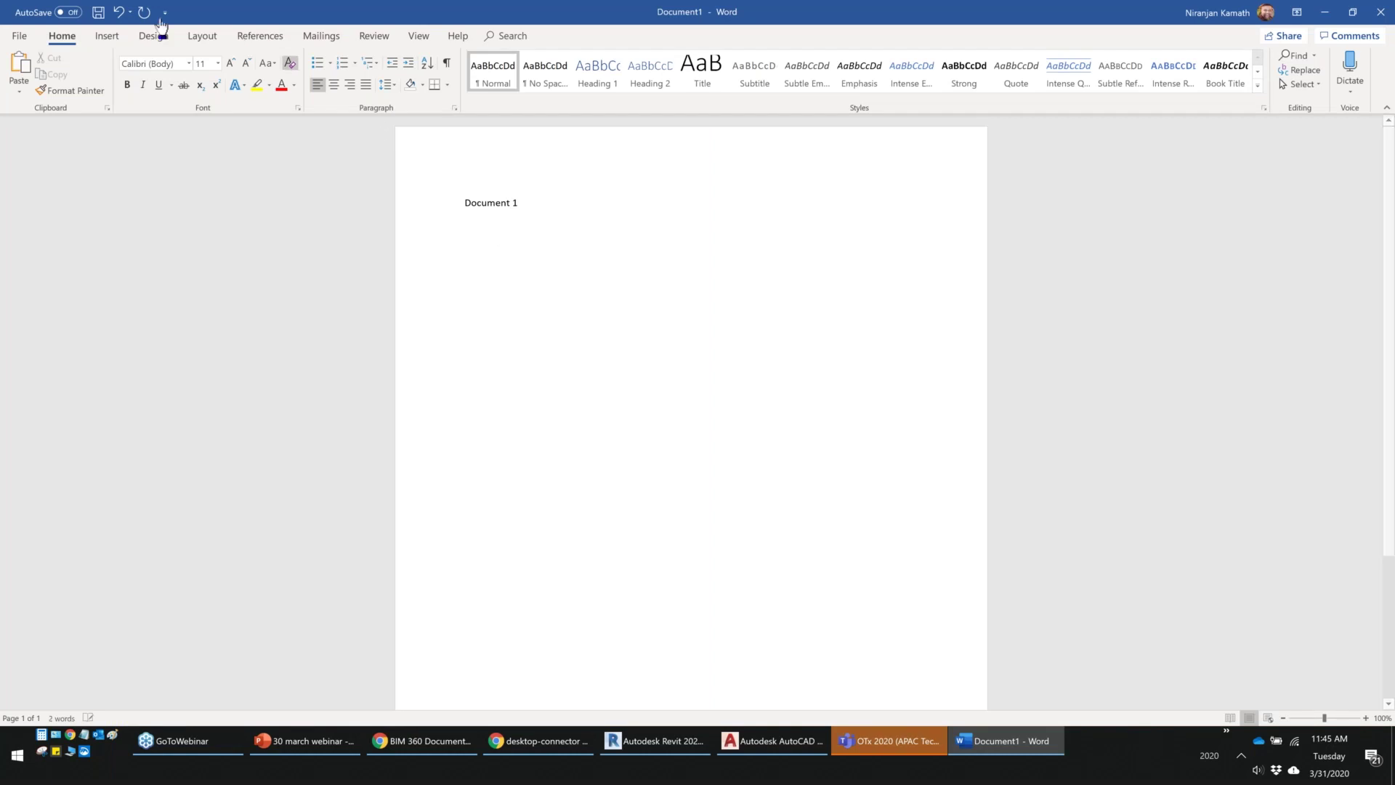
Save the document to the Desktop as Document 1 and close Word
{"action": "left_click", "coordinate": [99, 13]}
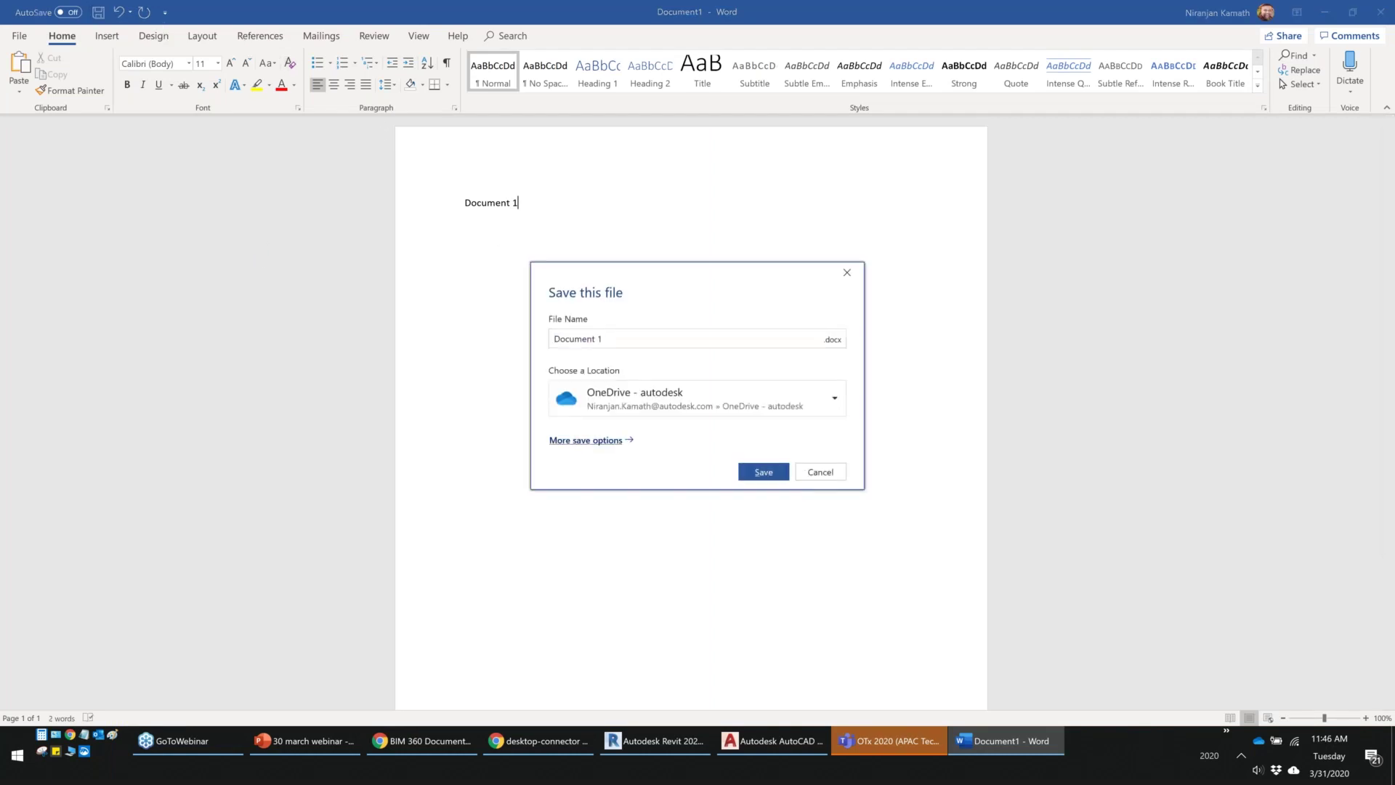
{"action": "left_click", "coordinate": [585, 440]}
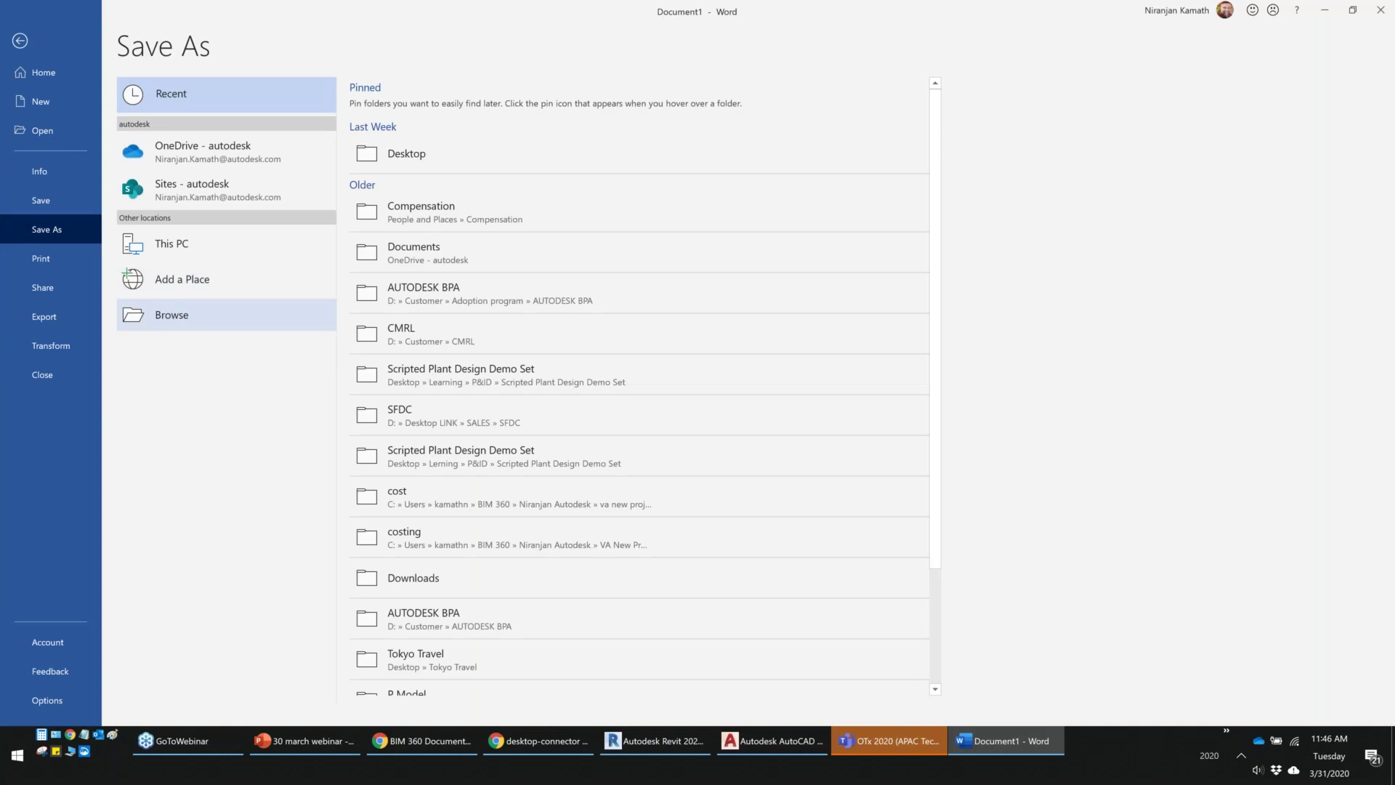
{"action": "left_click", "coordinate": [164, 314]}
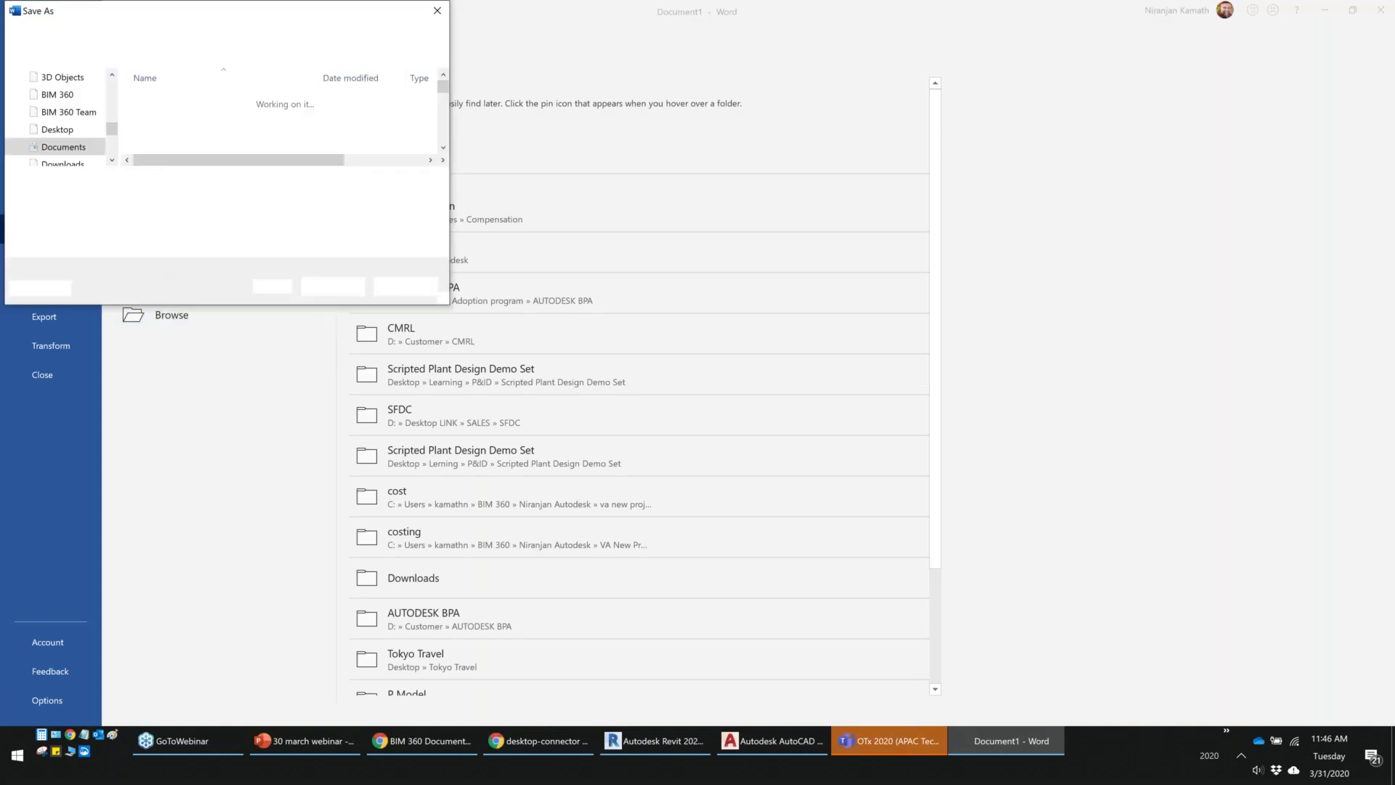
{"action": "scroll", "coordinate": [63, 112], "scroll_direction": "up", "scroll_amount": 6}
{"action": "left_click", "coordinate": [61, 109]}
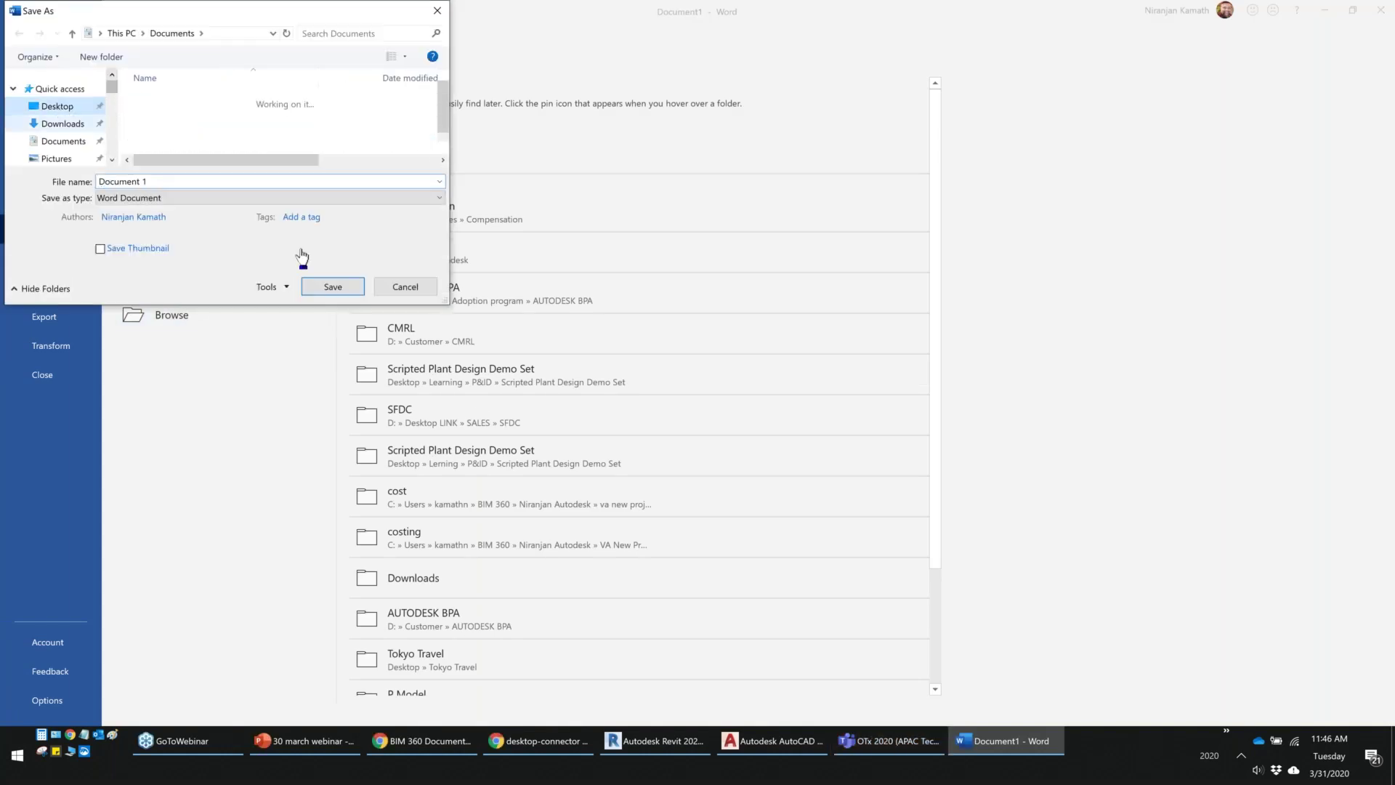
{"action": "left_click", "coordinate": [333, 287]}
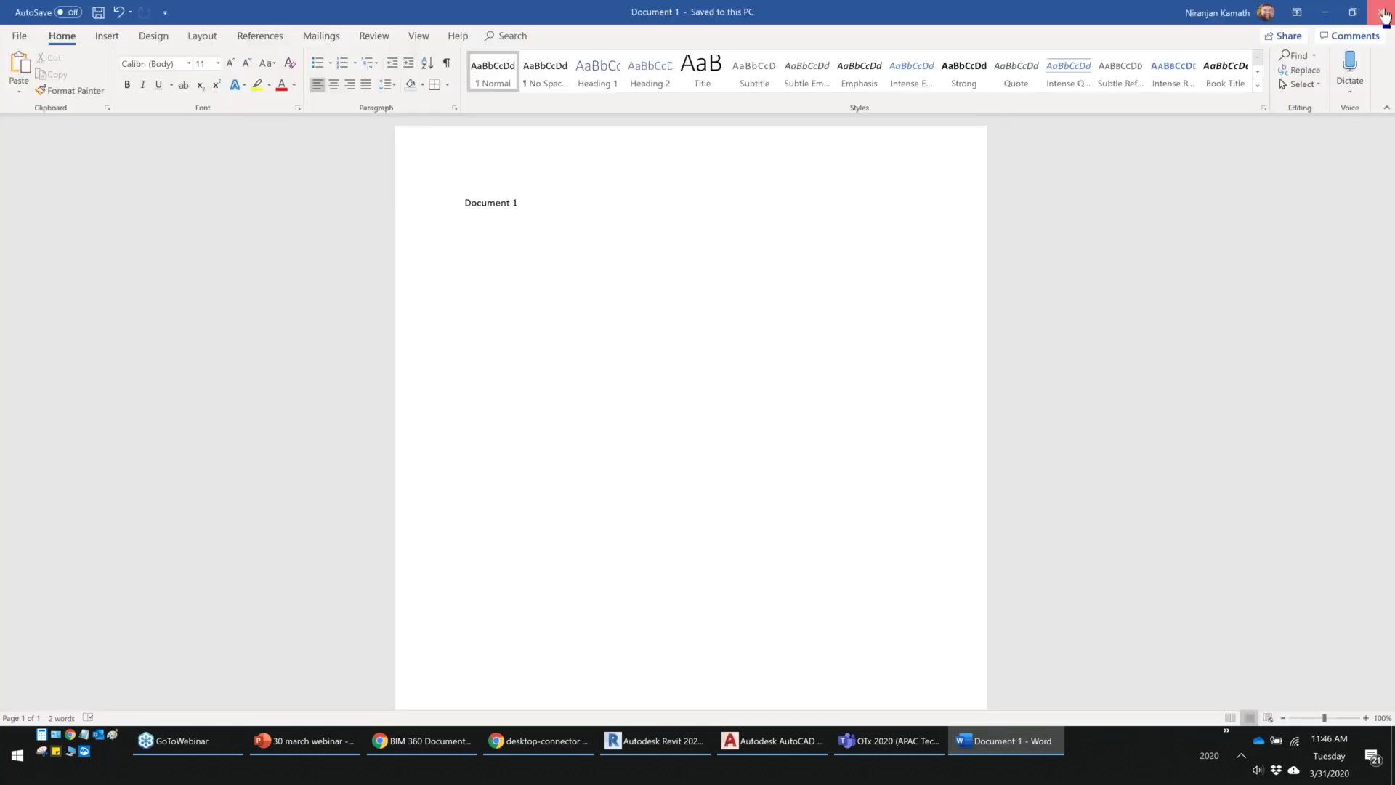
{"action": "left_click", "coordinate": [1381, 12]}
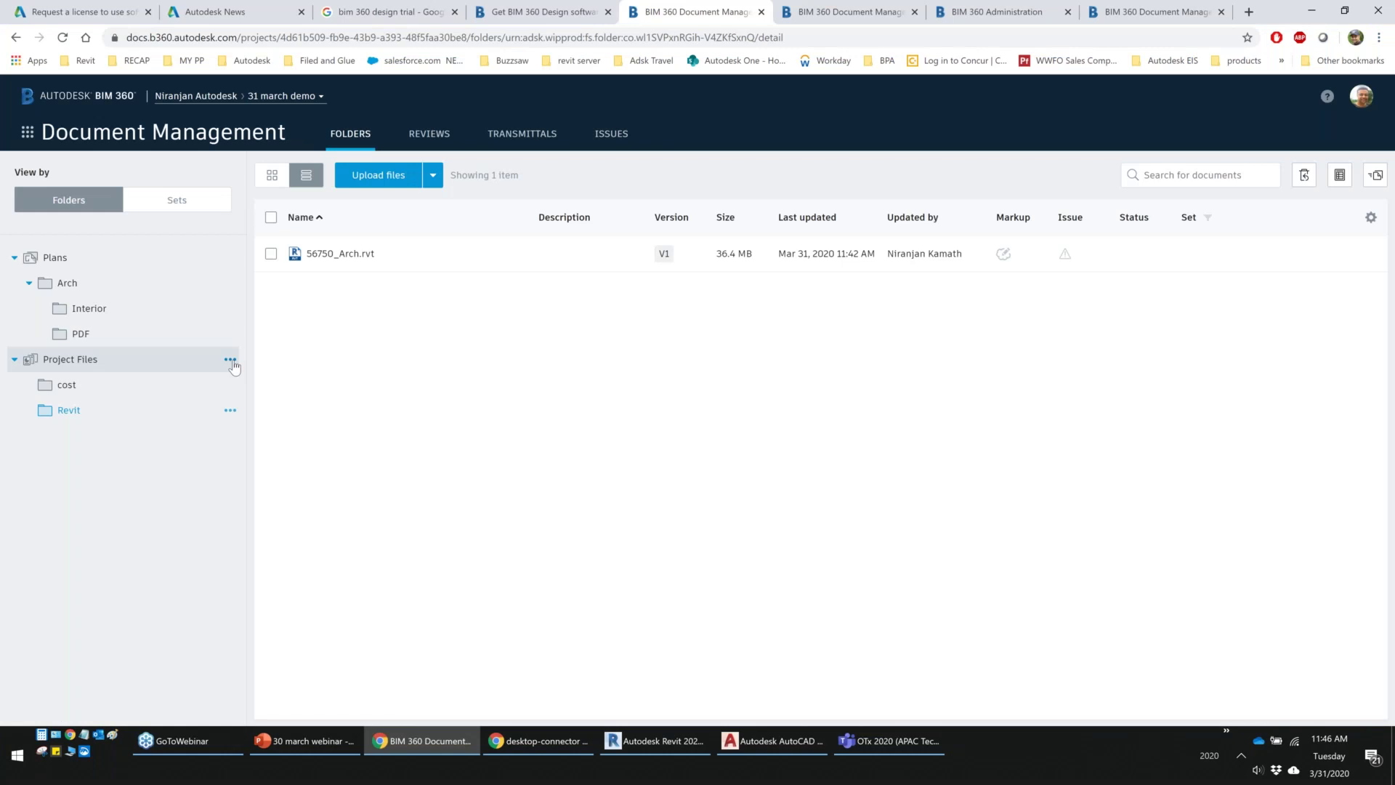
Create a 'Word file' subfolder under Project Files and open it
{"action": "left_click", "coordinate": [231, 361]}
{"action": "left_click", "coordinate": [222, 385]}
{"action": "type", "text": "Word file"}
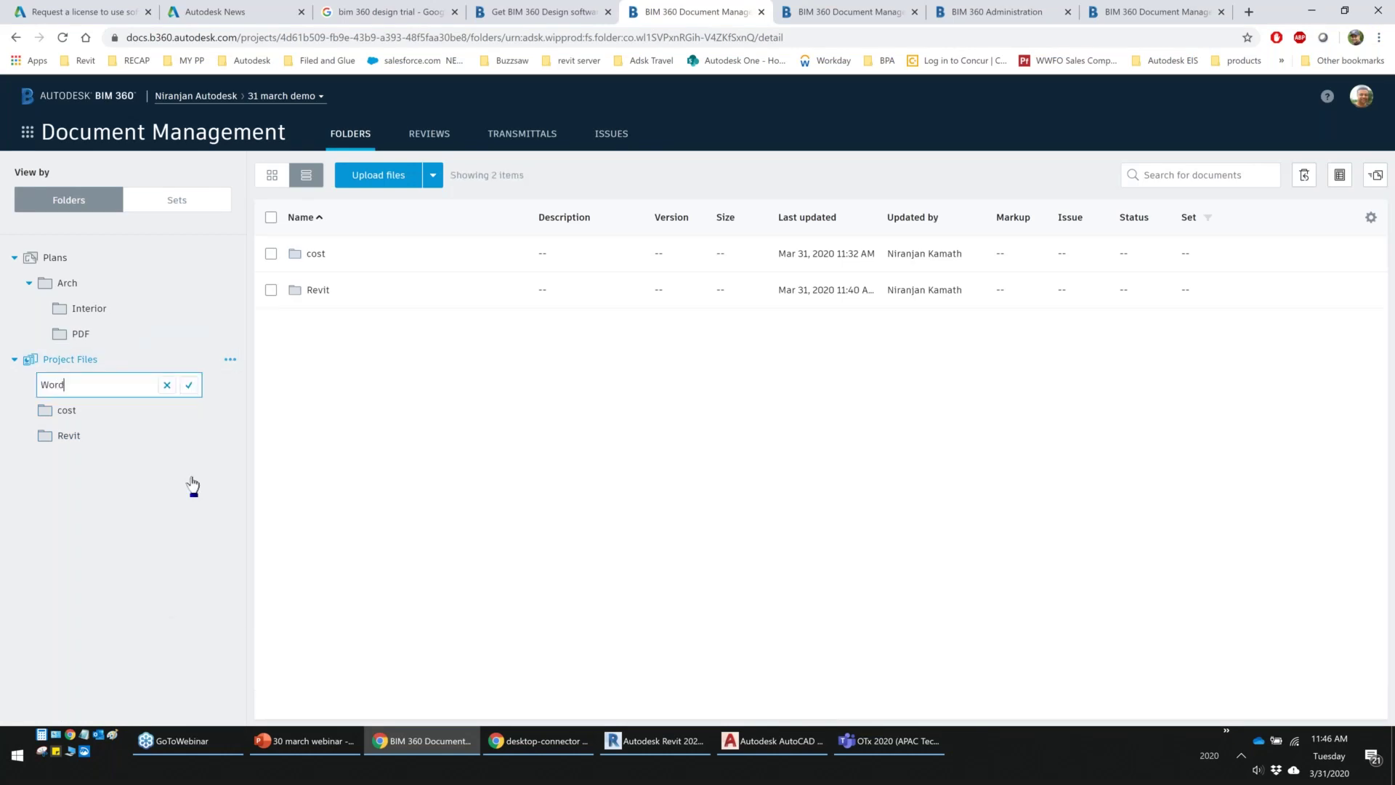
{"action": "key", "text": "Return"}
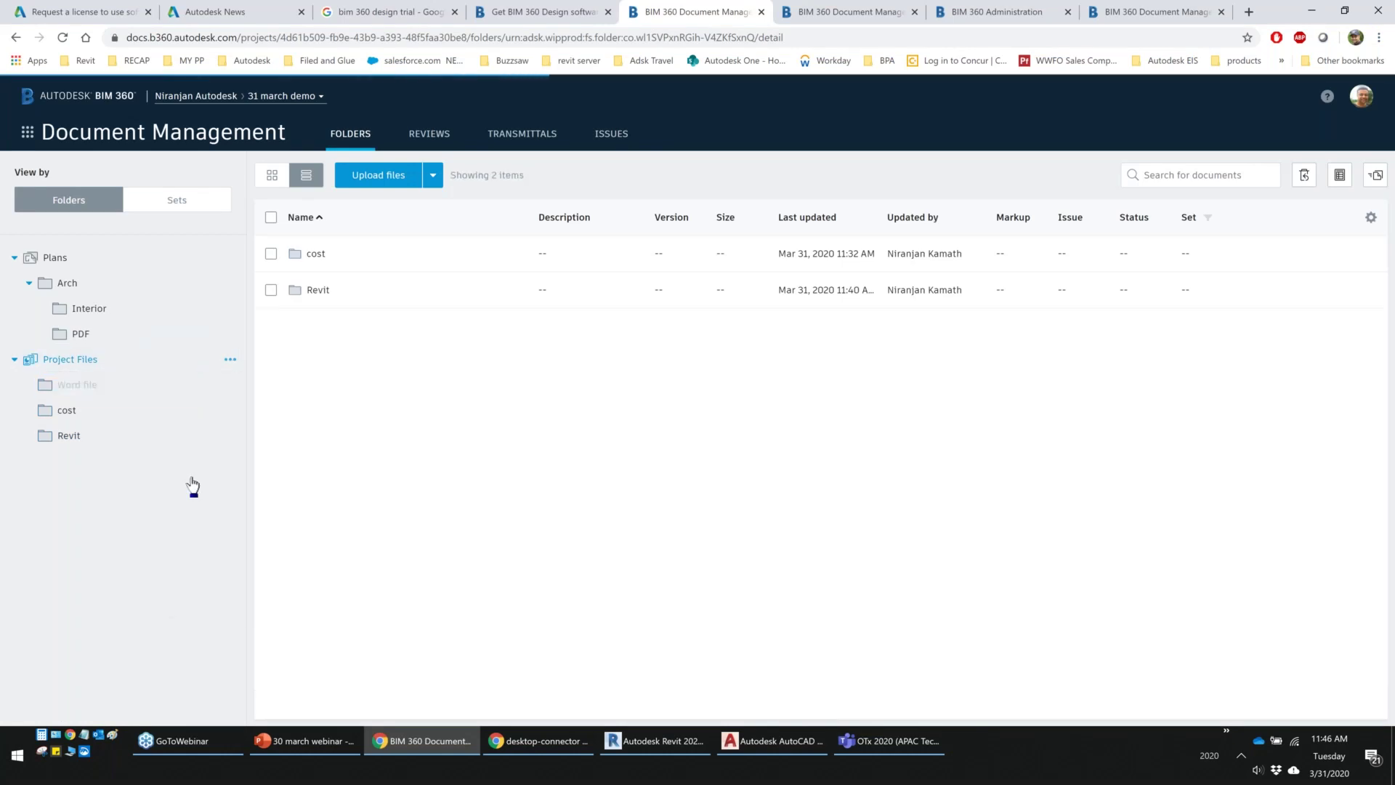
{"action": "left_click", "coordinate": [102, 445]}
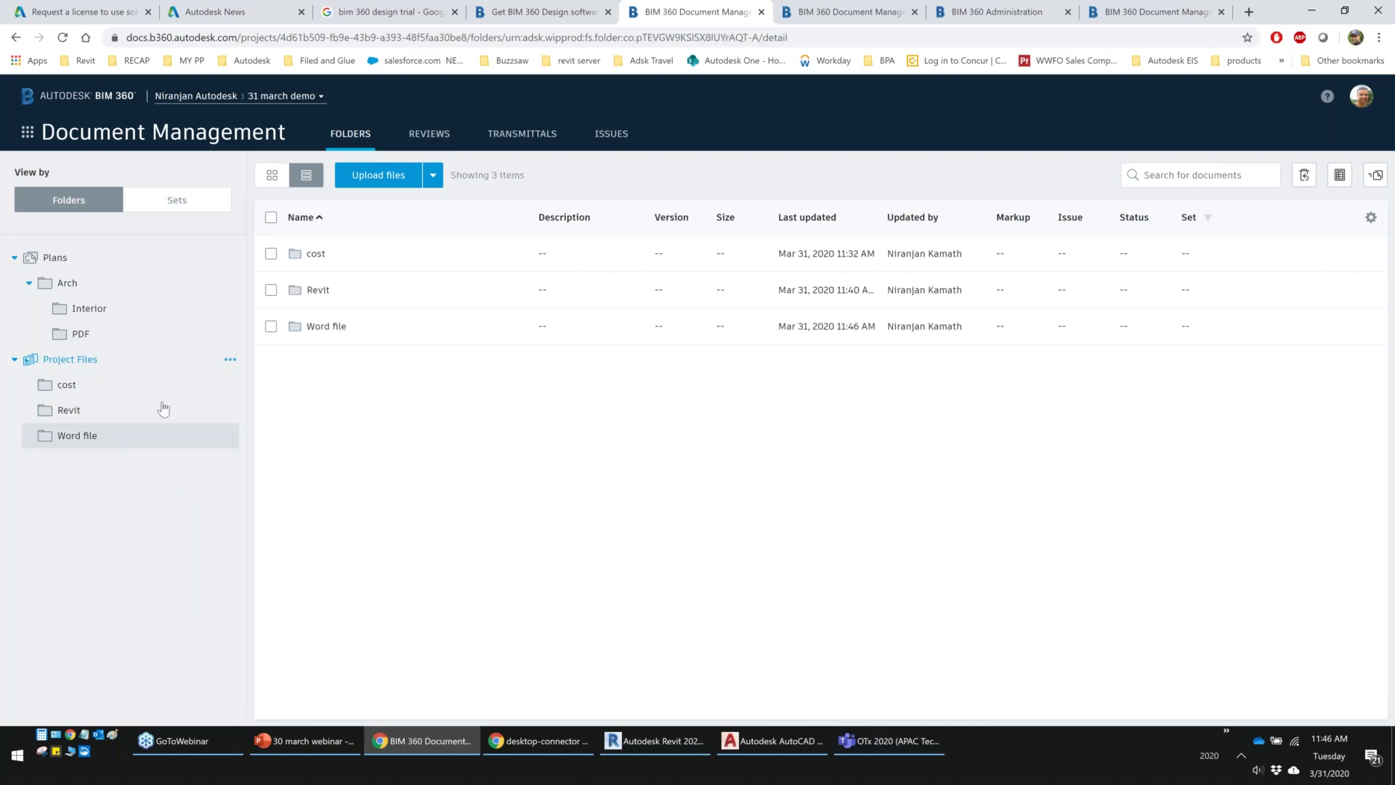
Upload Document 1 from the Desktop into the Word file folder
{"action": "left_click", "coordinate": [390, 177]}
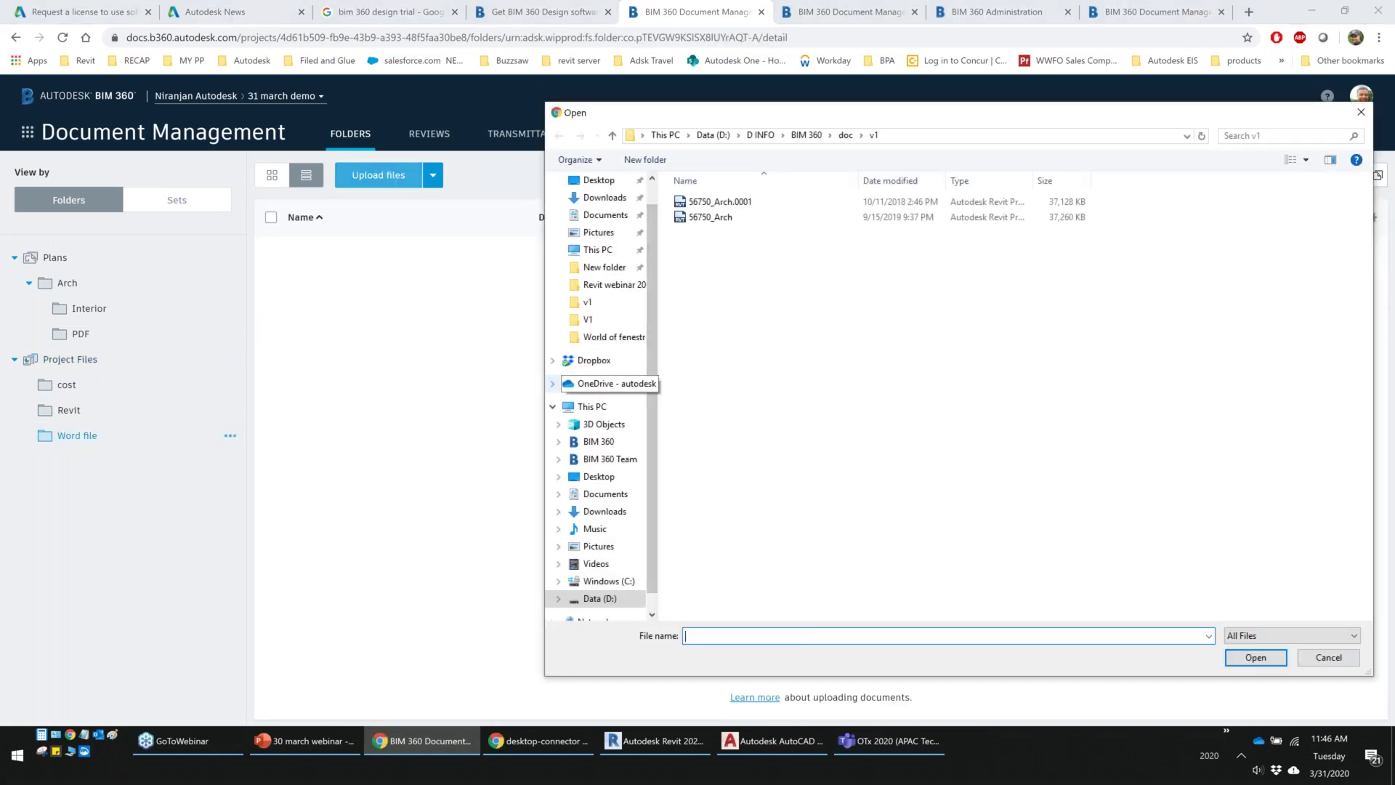
{"action": "left_click", "coordinate": [614, 212]}
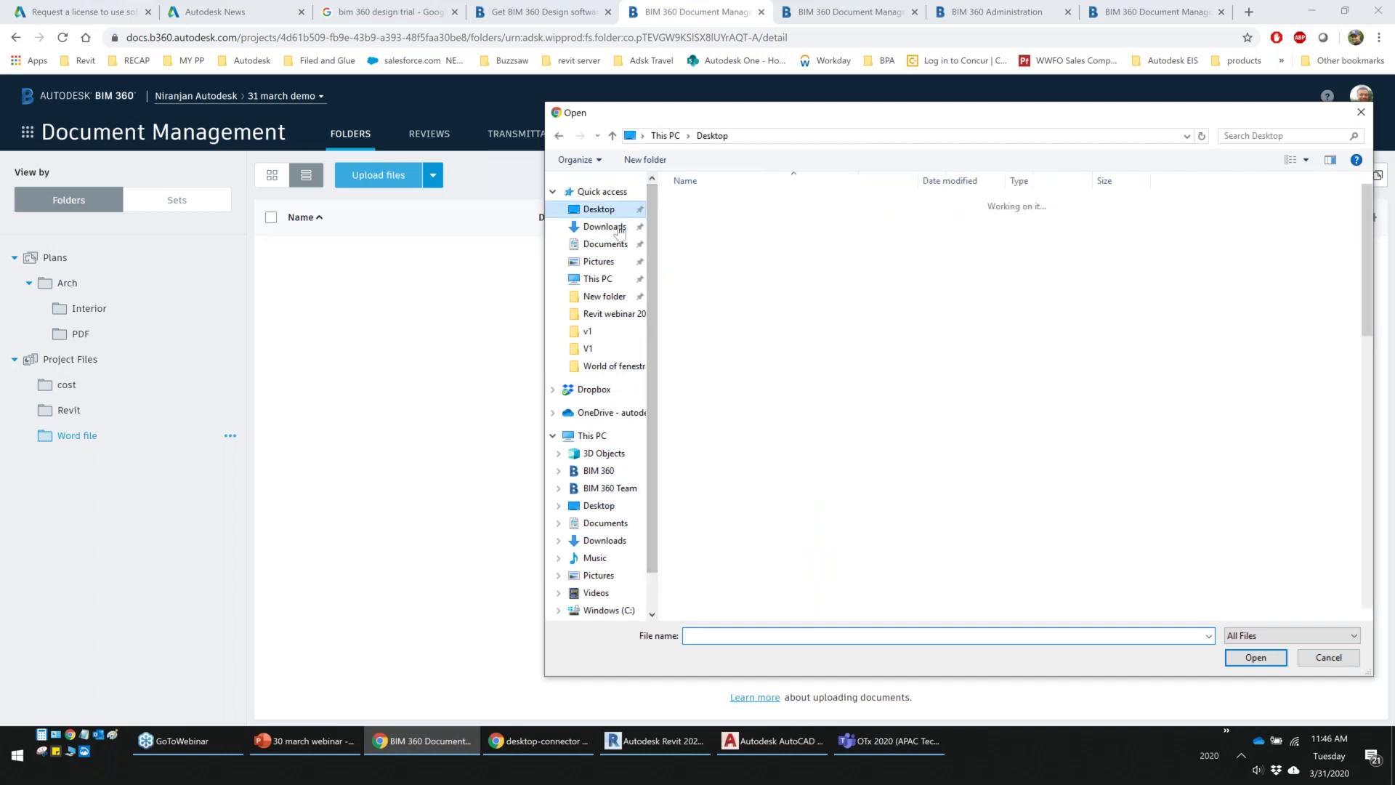
{"action": "scroll", "coordinate": [712, 422], "scroll_direction": "down", "scroll_amount": 10}
{"action": "left_click", "coordinate": [716, 197]}
{"action": "left_click_drag", "start_coordinate": [473, 316], "coordinate": [478, 325]}
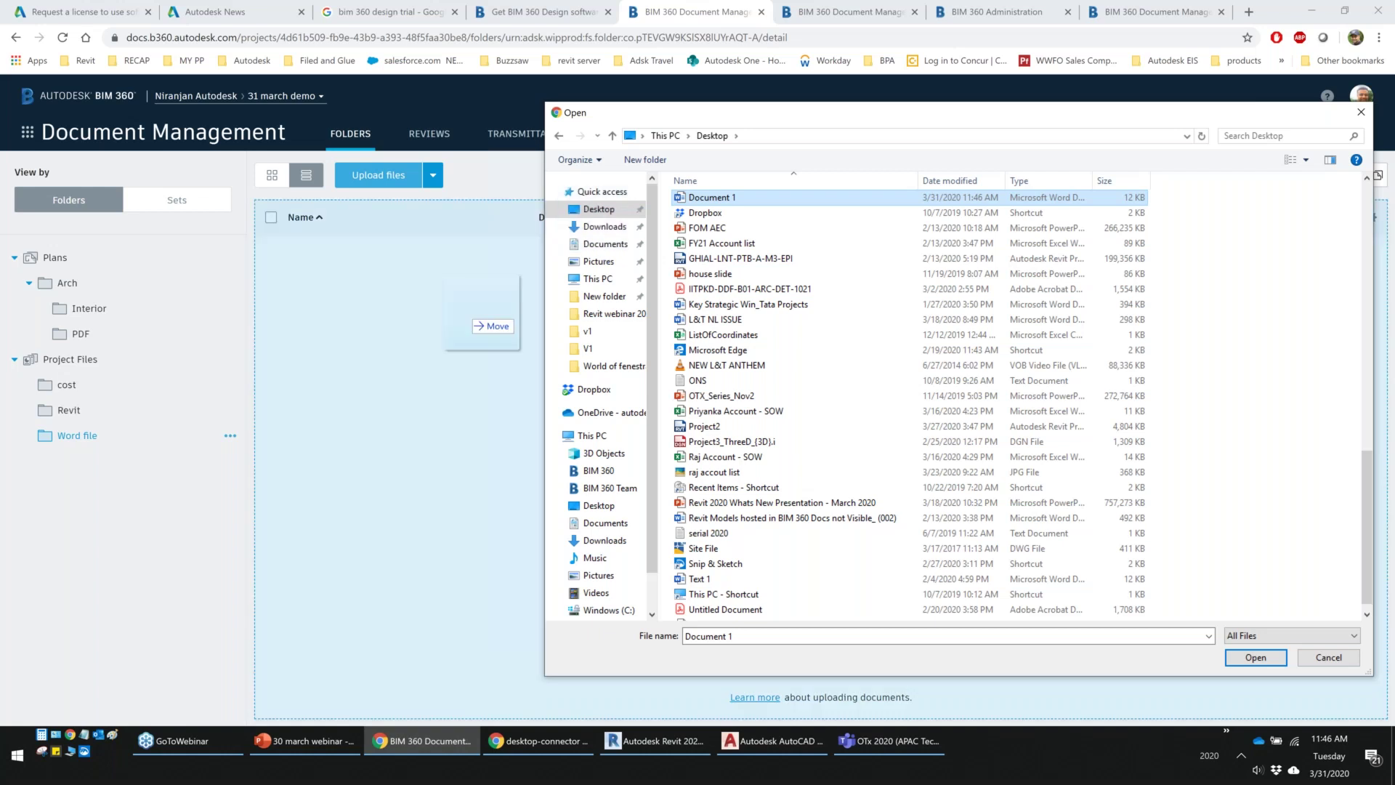
{"action": "left_click", "coordinate": [1233, 660]}
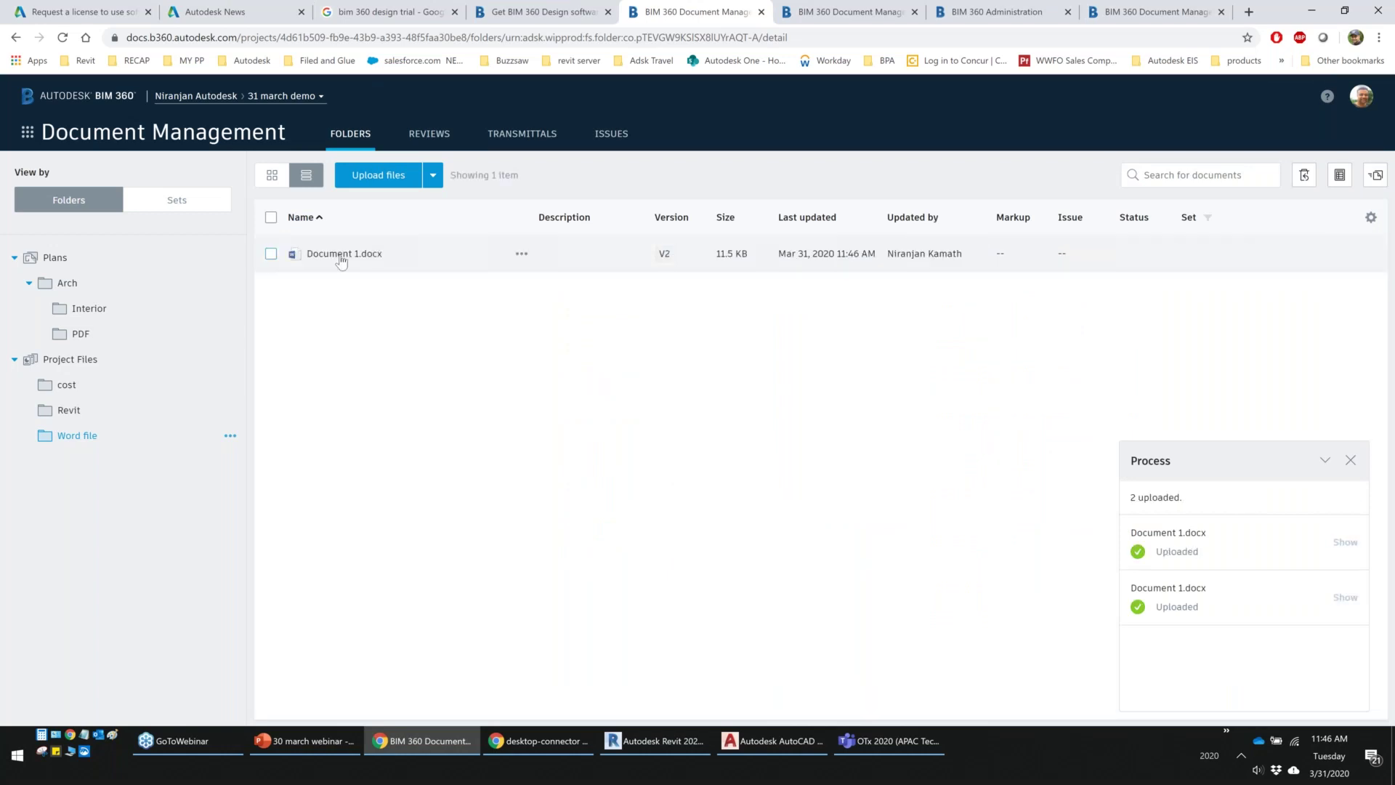
Preview Document 1.docx and send it to Word for the web with Edit in Browser
{"action": "left_click", "coordinate": [340, 255]}
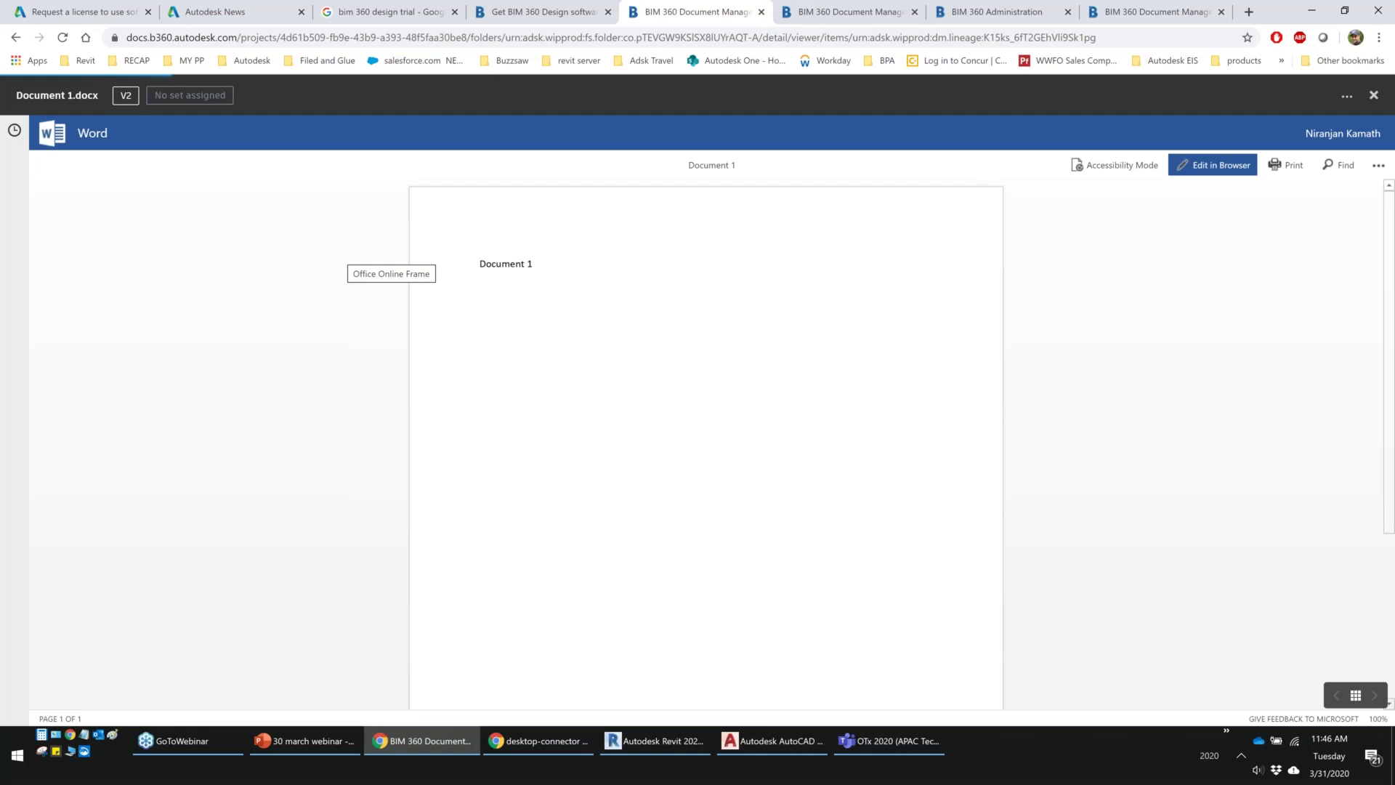
{"action": "left_click", "coordinate": [1213, 168]}
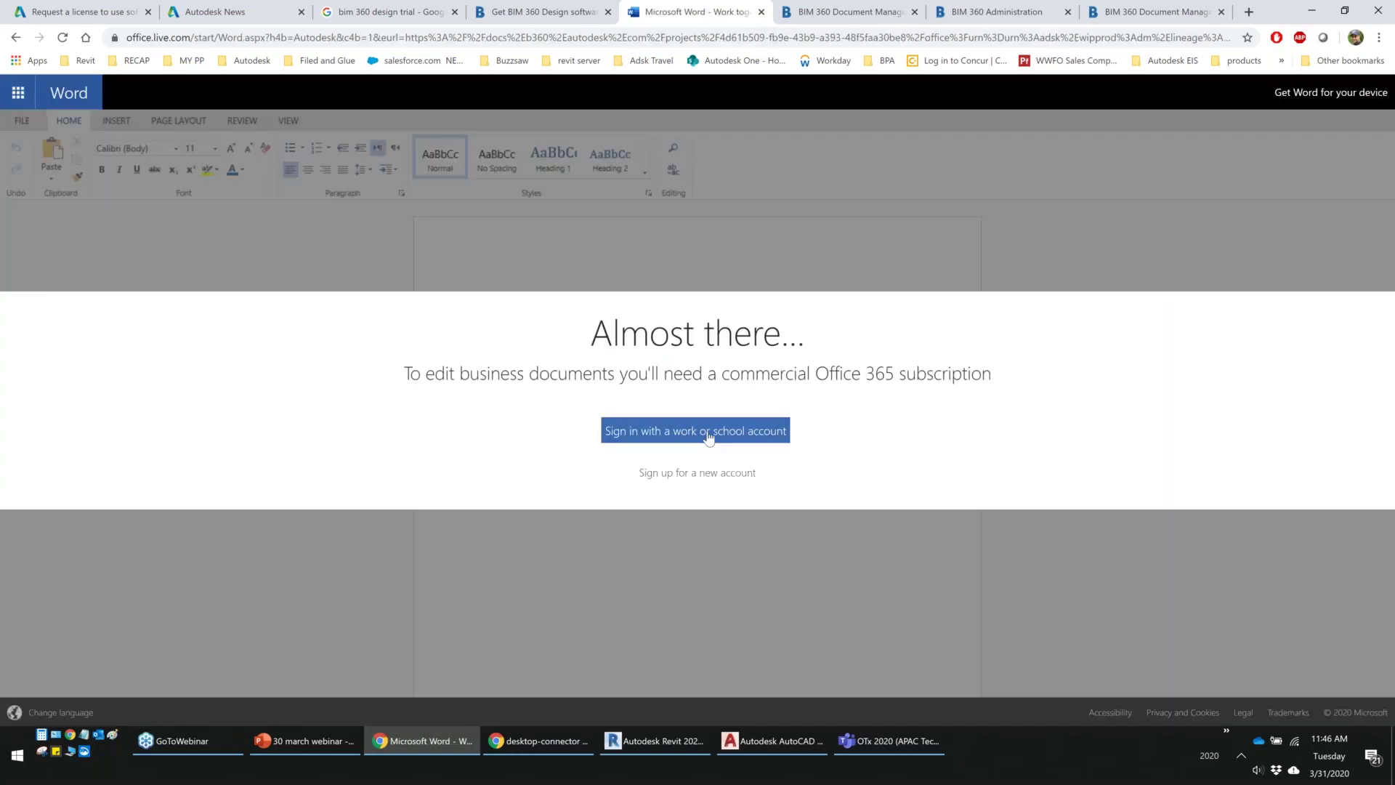
Sign in with the work account through the Autodesk login and approve via a push request
{"action": "left_click", "coordinate": [703, 435]}
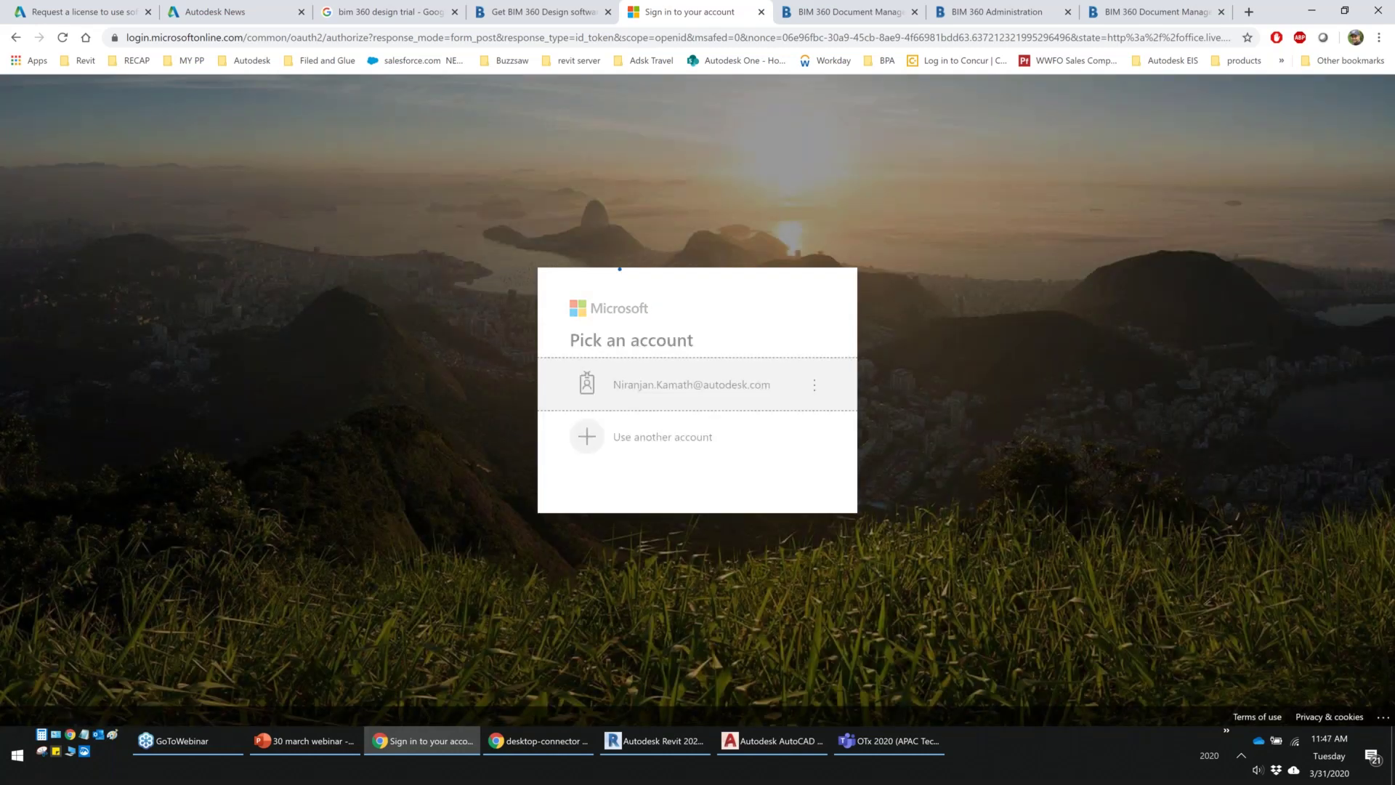
{"action": "left_click", "coordinate": [603, 386]}
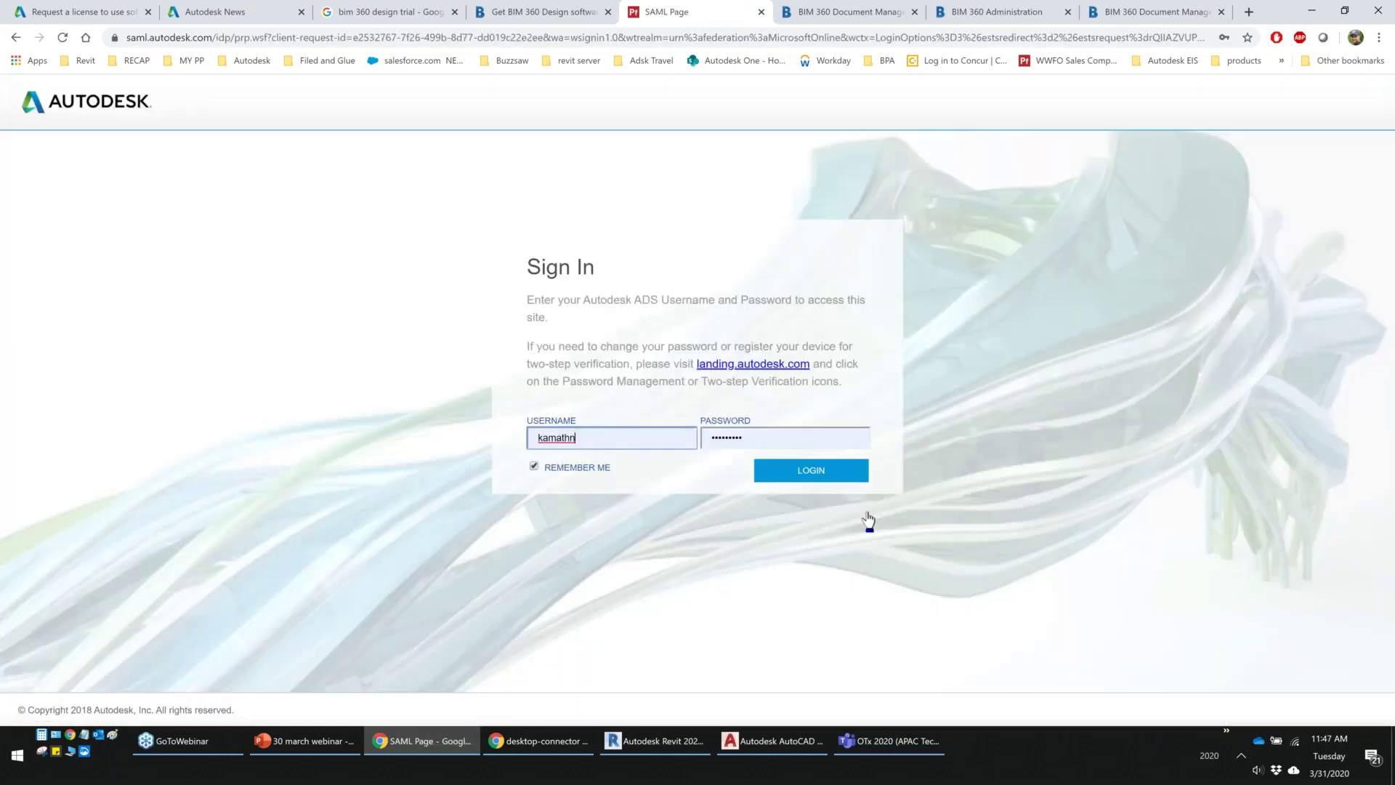
{"action": "key", "text": "Return"}
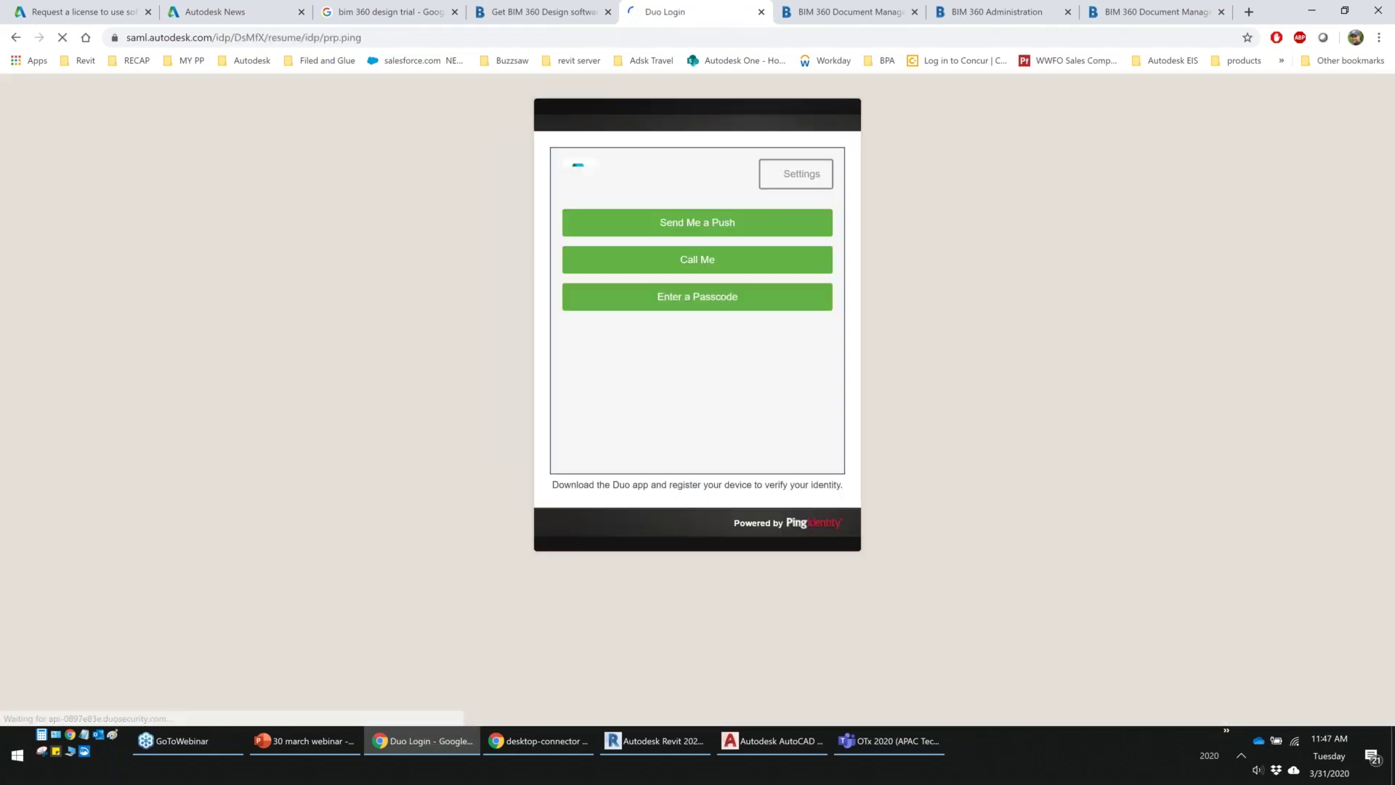
{"action": "left_click", "coordinate": [678, 224]}
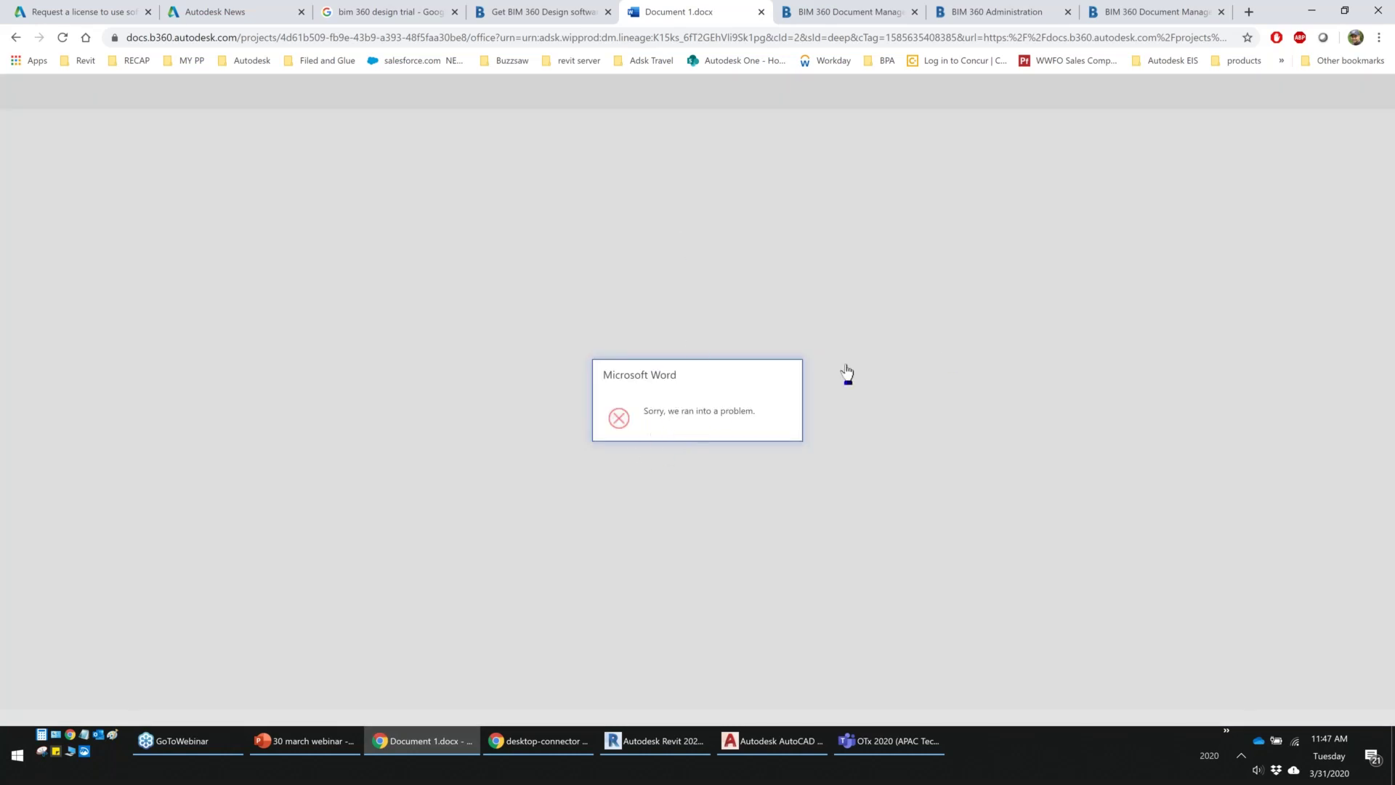
Close the failed Word document tab and return to the BIM 360 project tab
{"action": "left_click", "coordinate": [760, 13]}
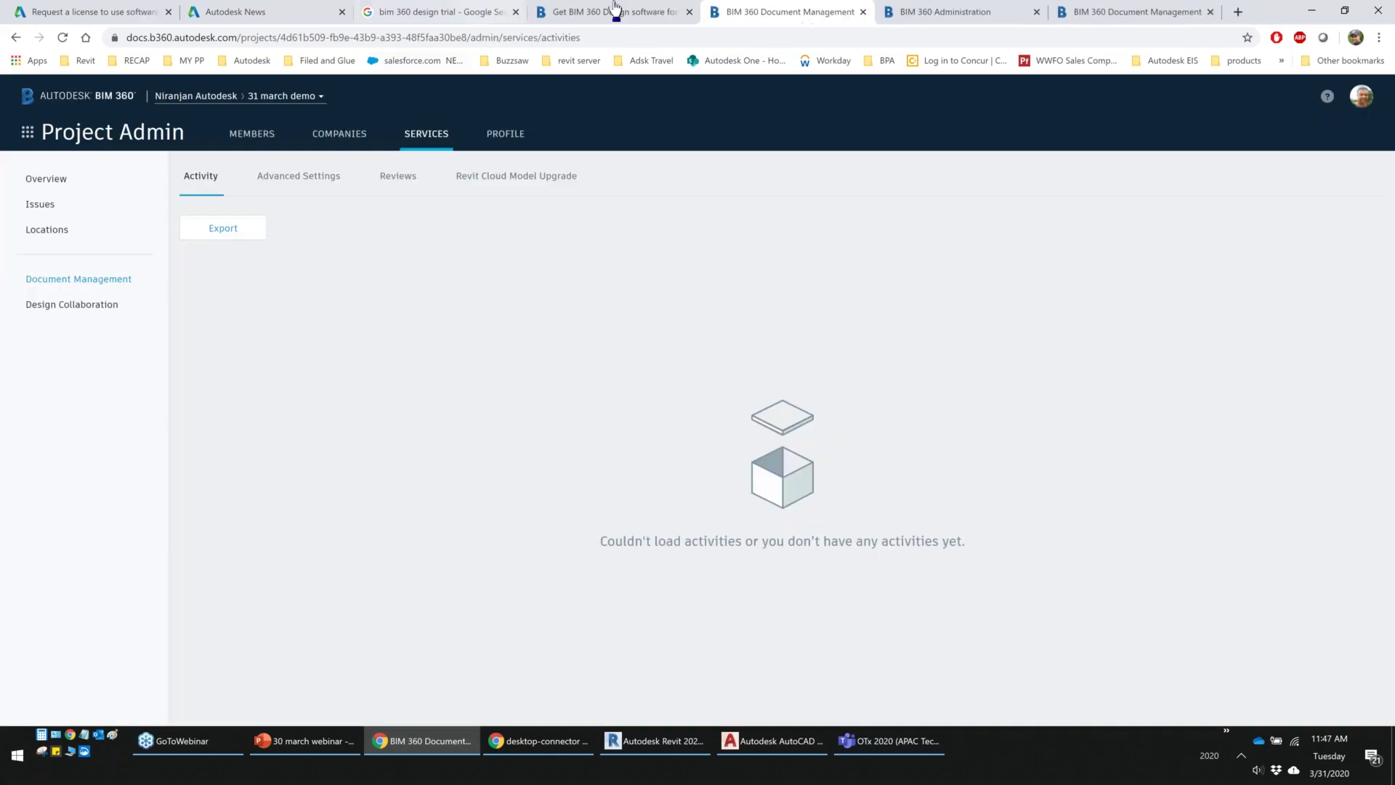
{"action": "left_click", "coordinate": [653, 13]}
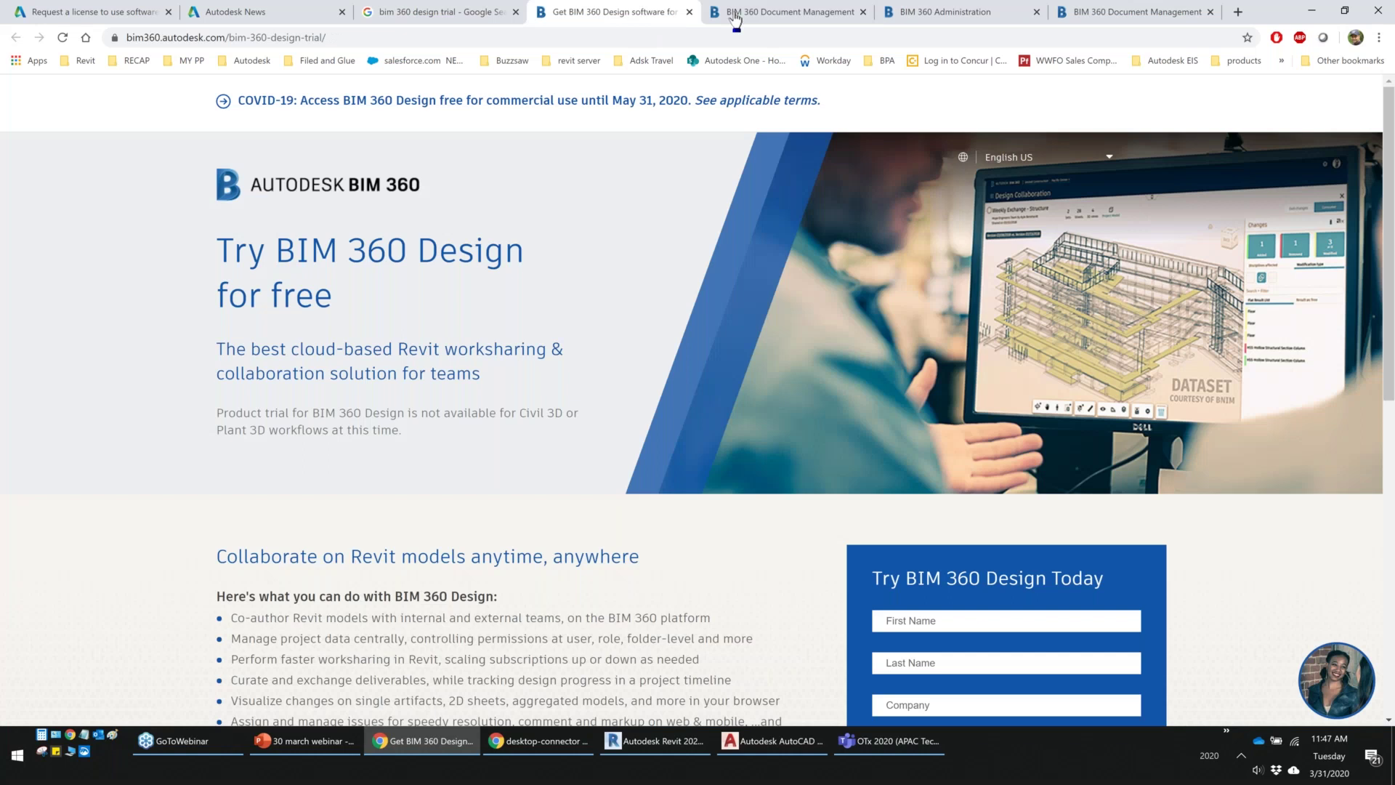
{"action": "left_click", "coordinate": [736, 13]}
Open Document 1.docx in the viewer from Document Management's Word file folder
{"action": "left_click", "coordinate": [27, 131]}
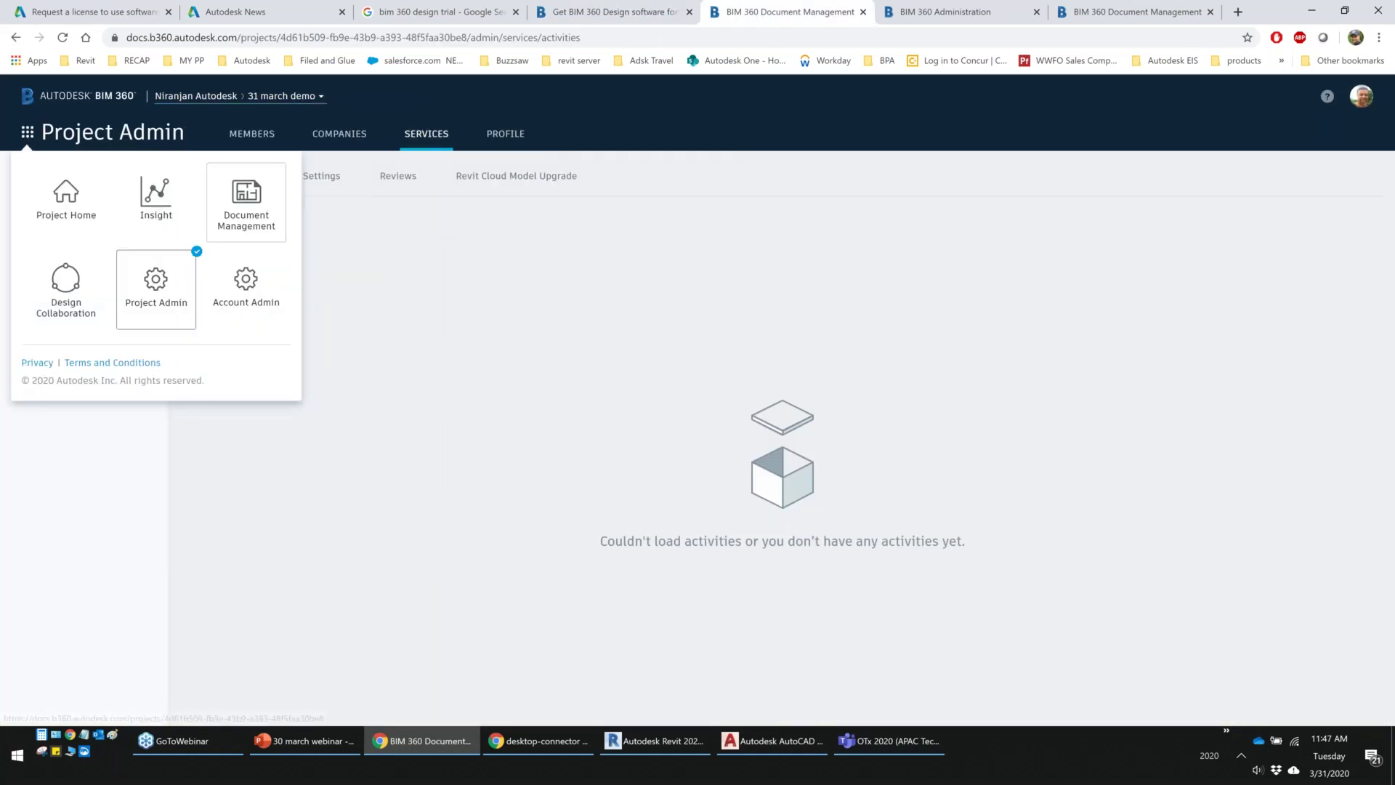
{"action": "left_click", "coordinate": [247, 202]}
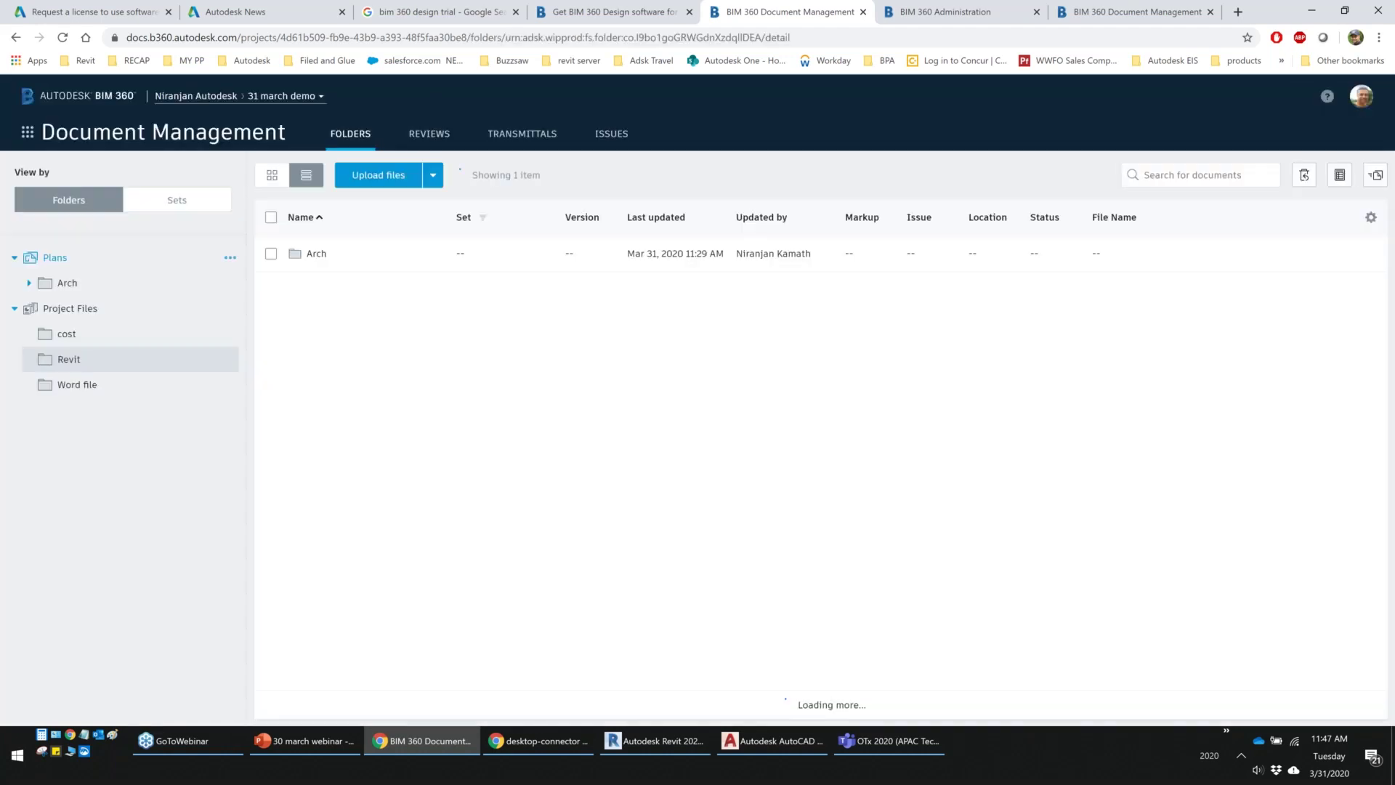
{"action": "left_click", "coordinate": [77, 384]}
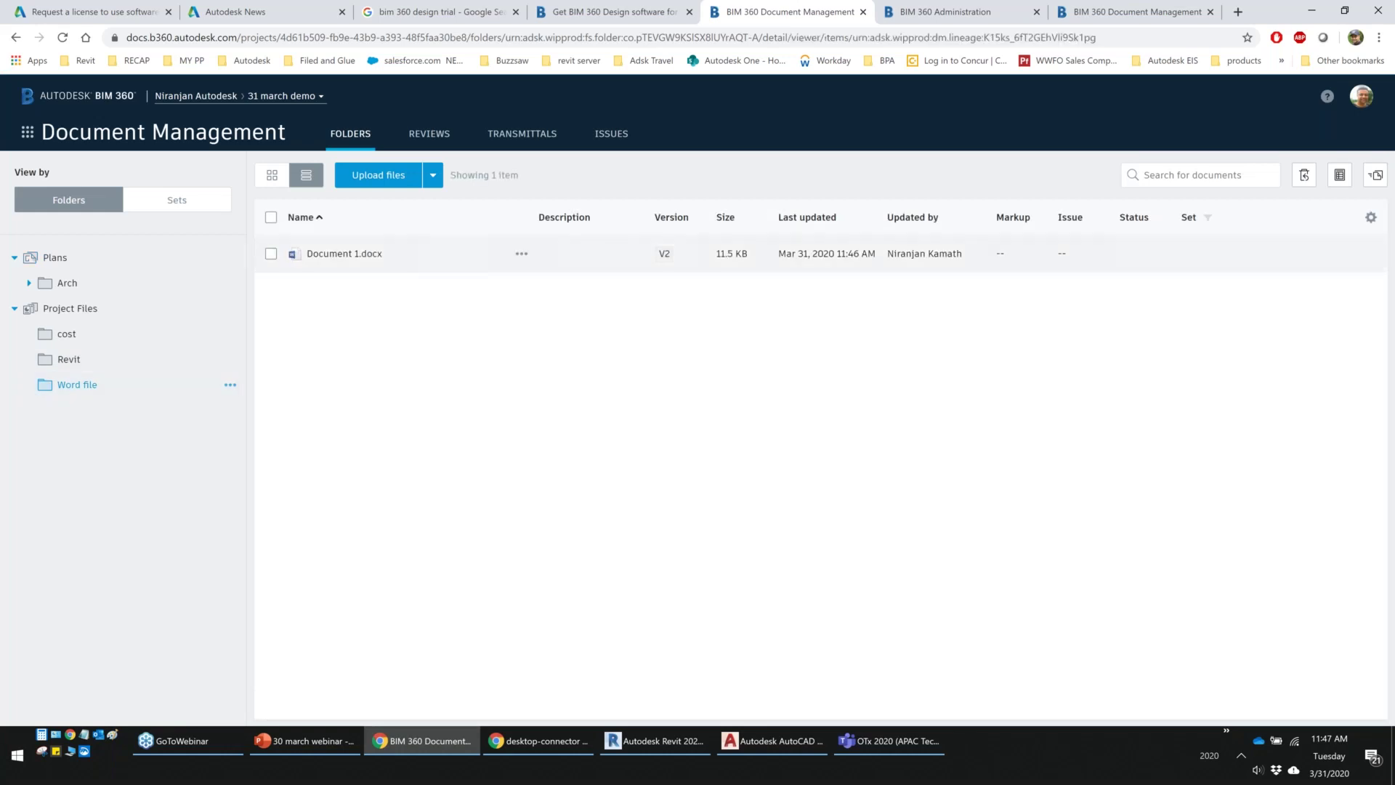
{"action": "left_click", "coordinate": [343, 253]}
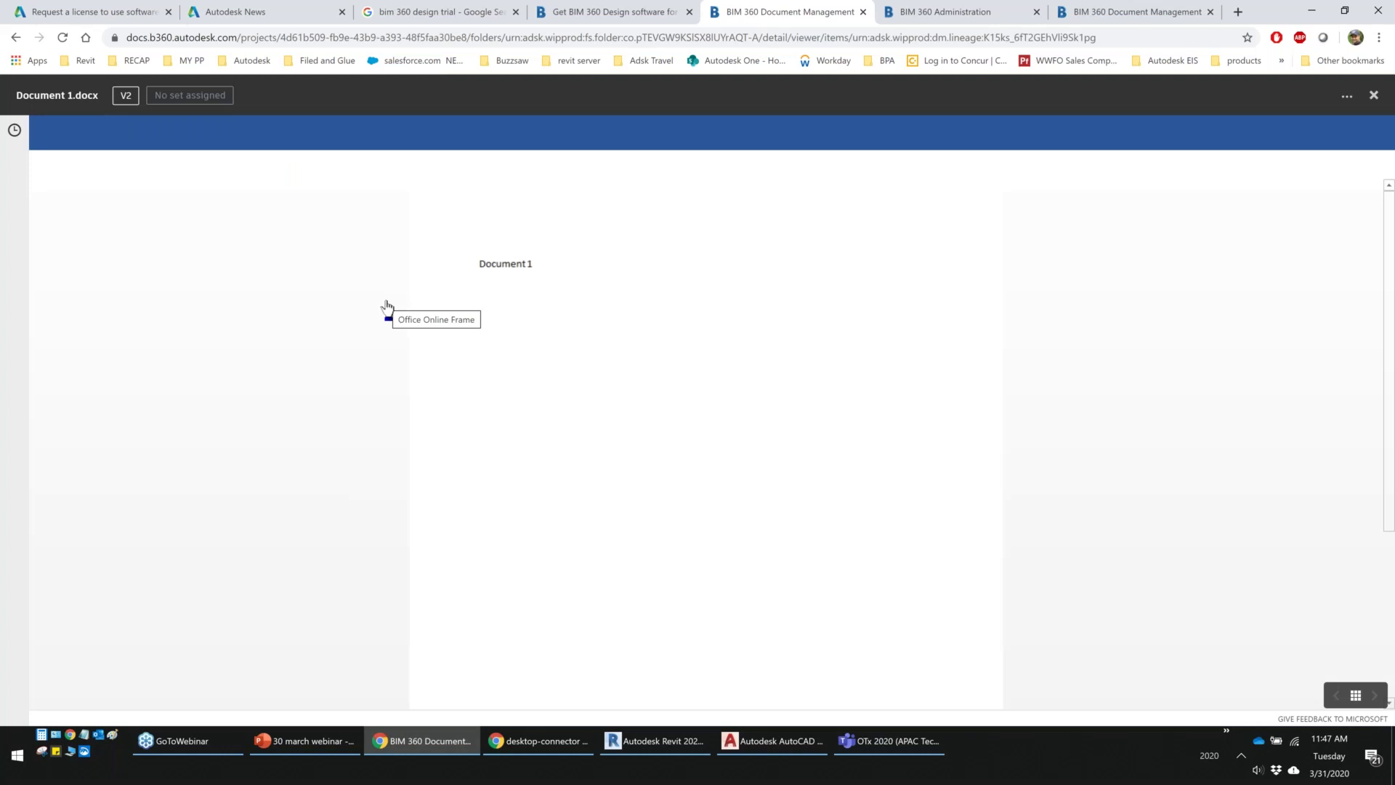
Edit Document 1.docx in the browser, adding the line 'New text 3' below 'Document 1'
{"action": "left_click", "coordinate": [1224, 167]}
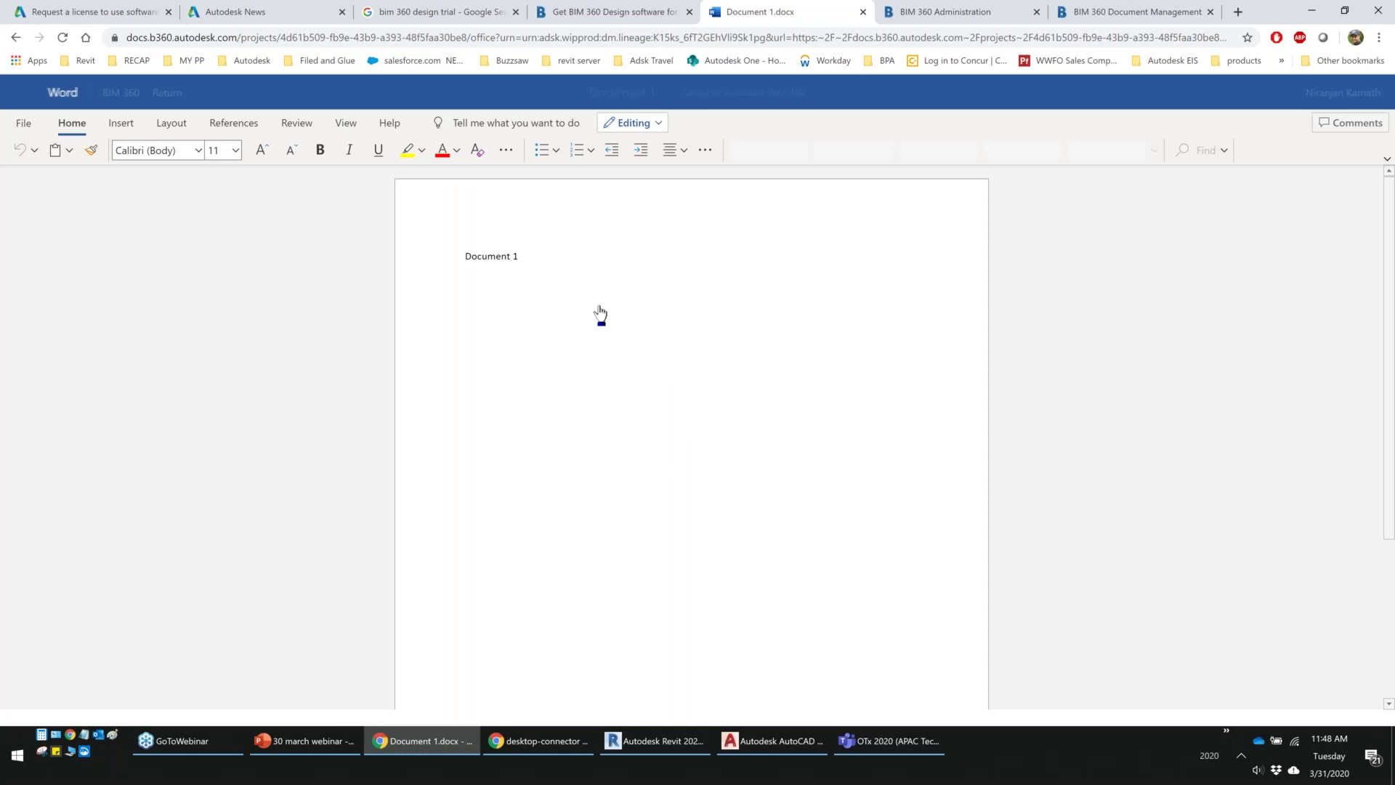
{"action": "left_click", "coordinate": [548, 254]}
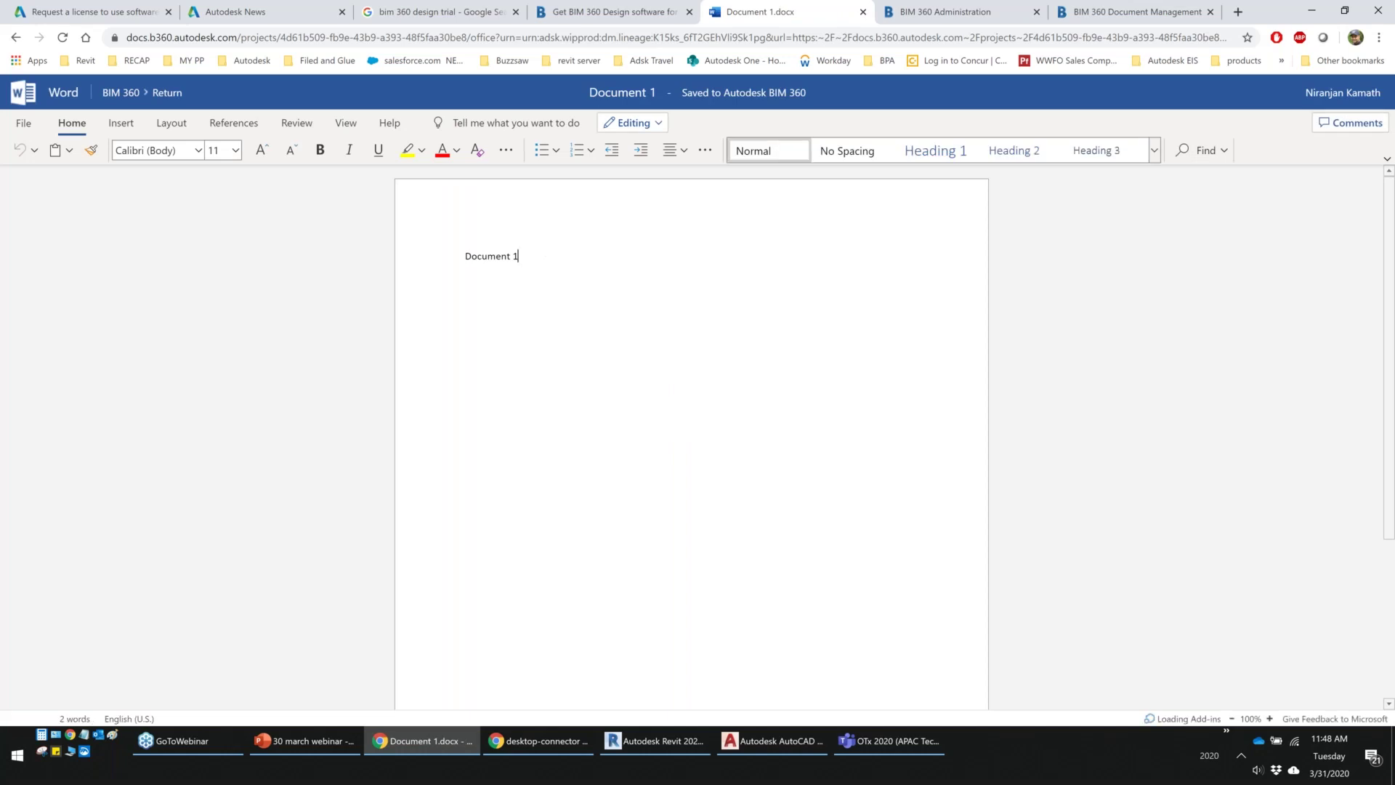
{"action": "key", "text": "Return"}
{"action": "type", "text": "New t"}
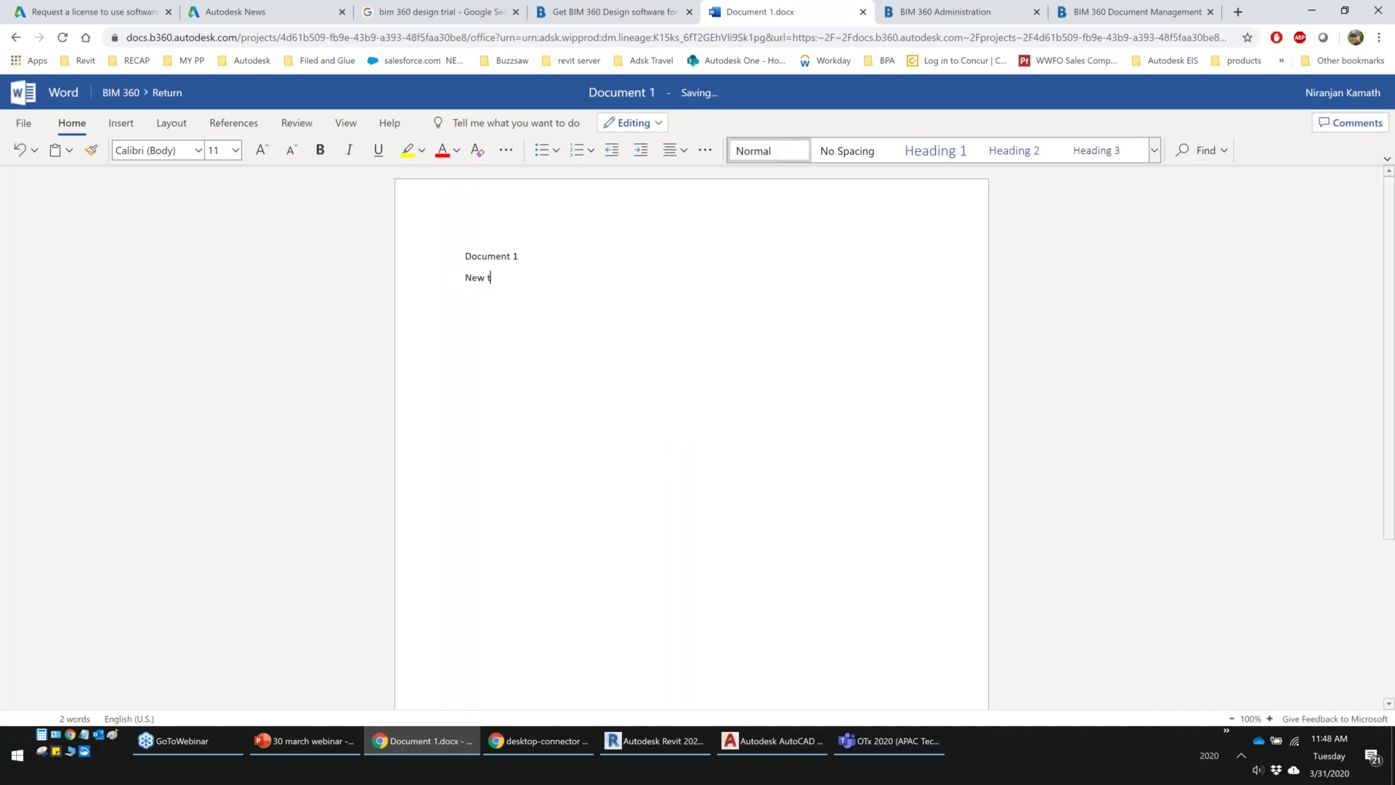
{"action": "type", "text": "ext"}
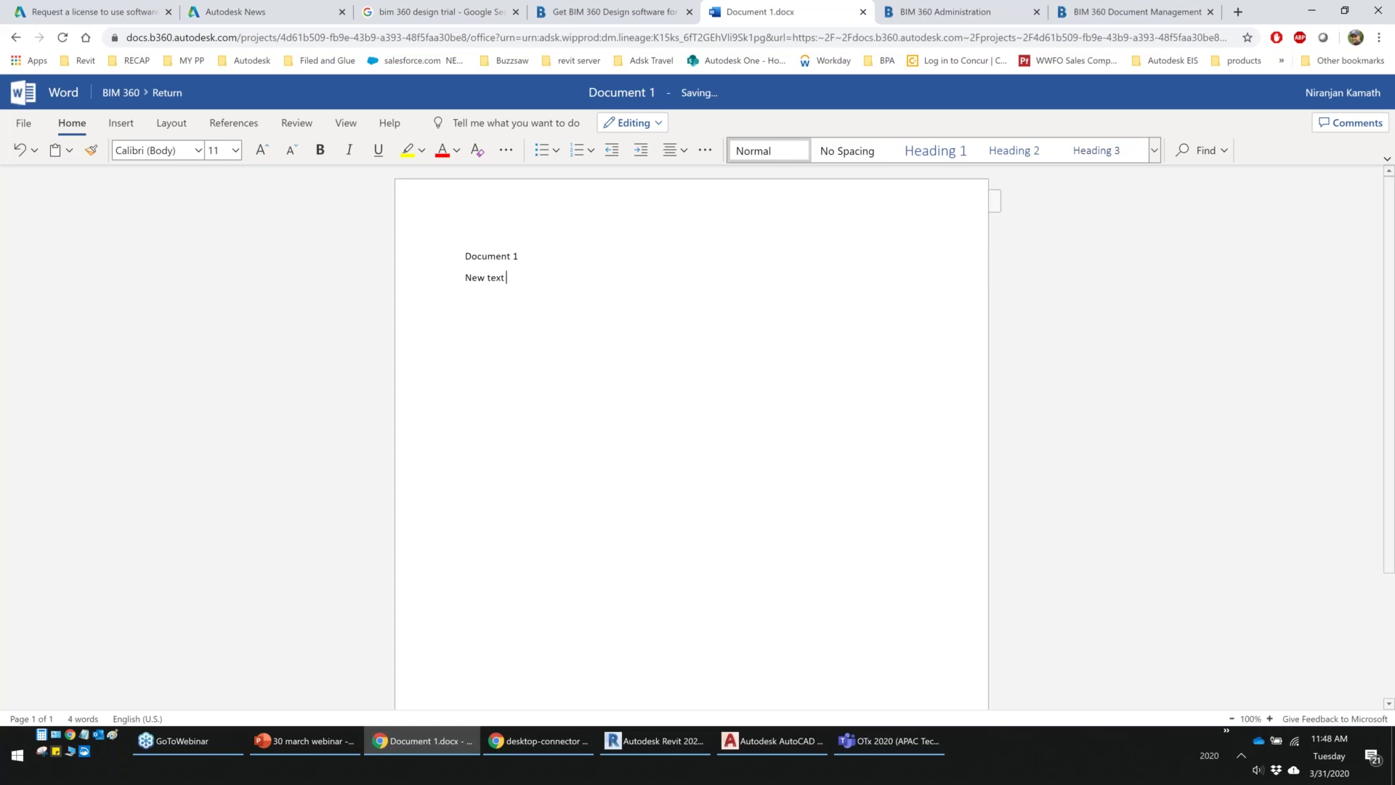
{"action": "type", "text": "3"}
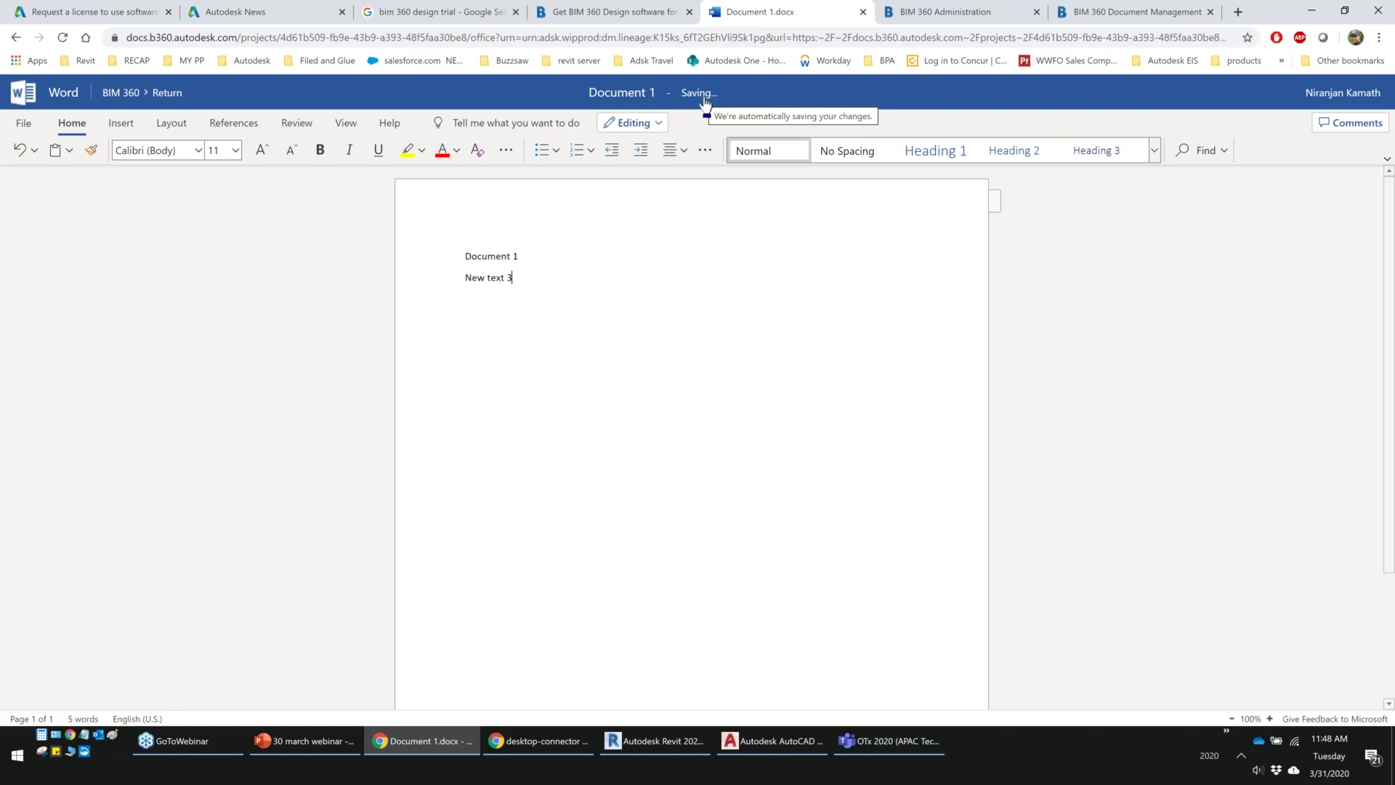
Leave Word for the web and close the viewer to see Document 1.docx at V3
{"action": "left_click", "coordinate": [162, 94]}
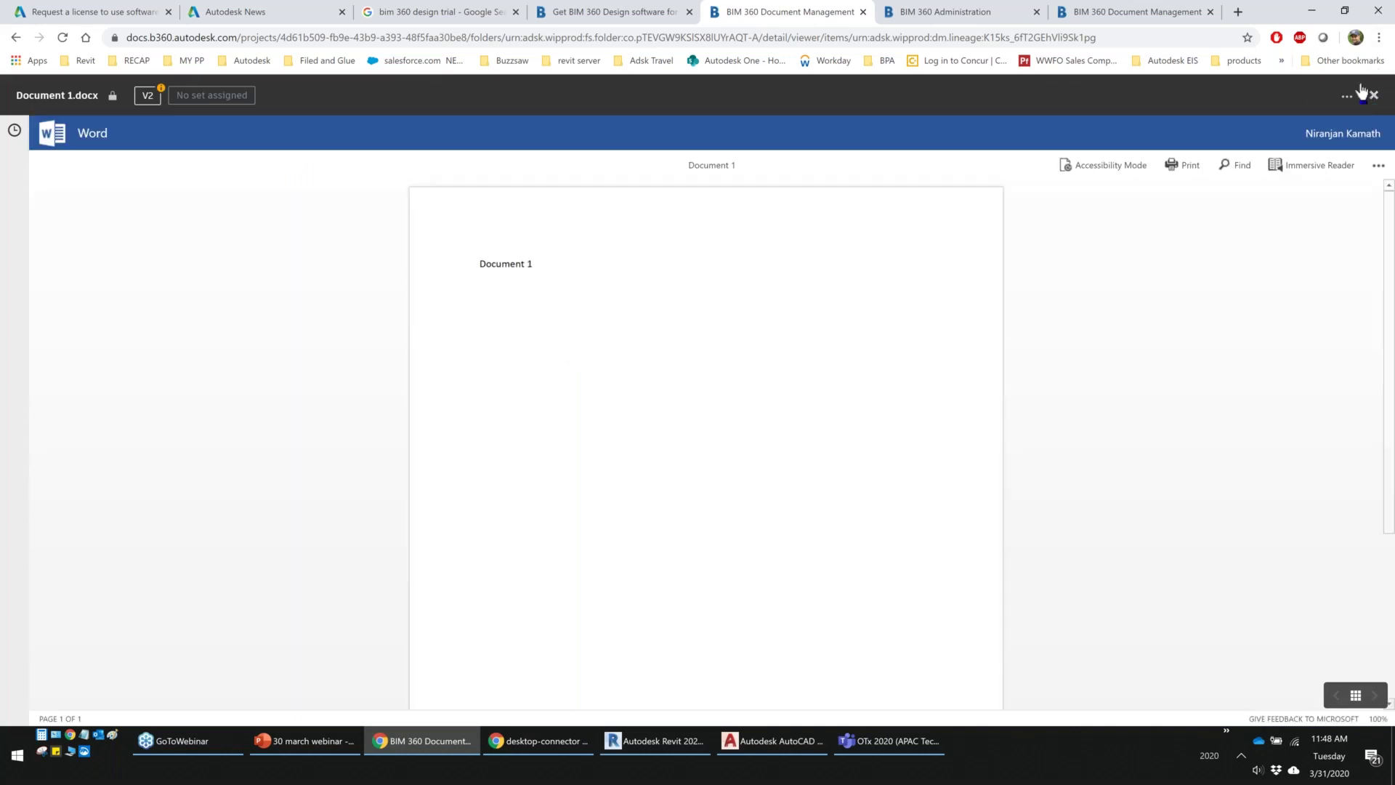
{"action": "left_click", "coordinate": [1373, 96]}
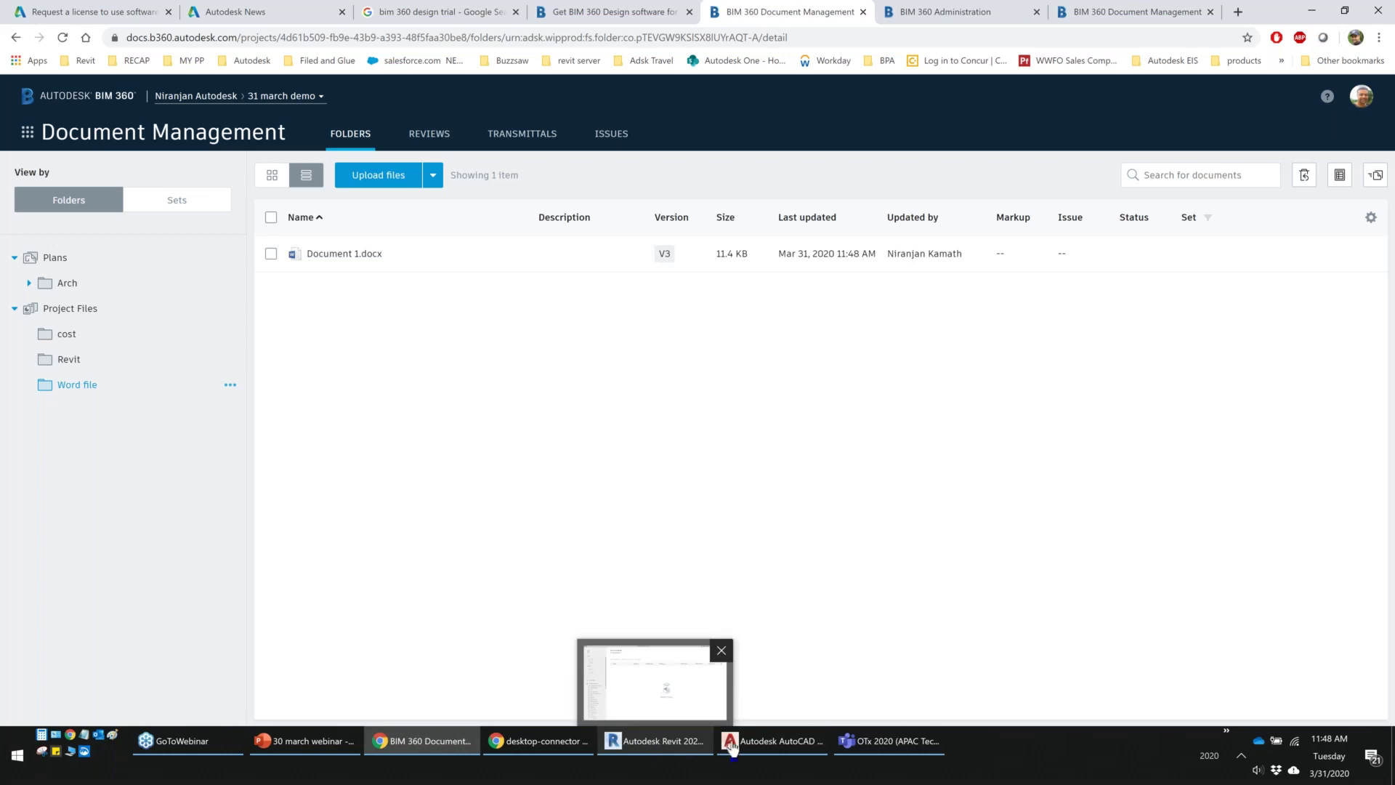
Create a new Revit project from the Architectural Template and start the Wall tool with WA
{"action": "left_click", "coordinate": [652, 747]}
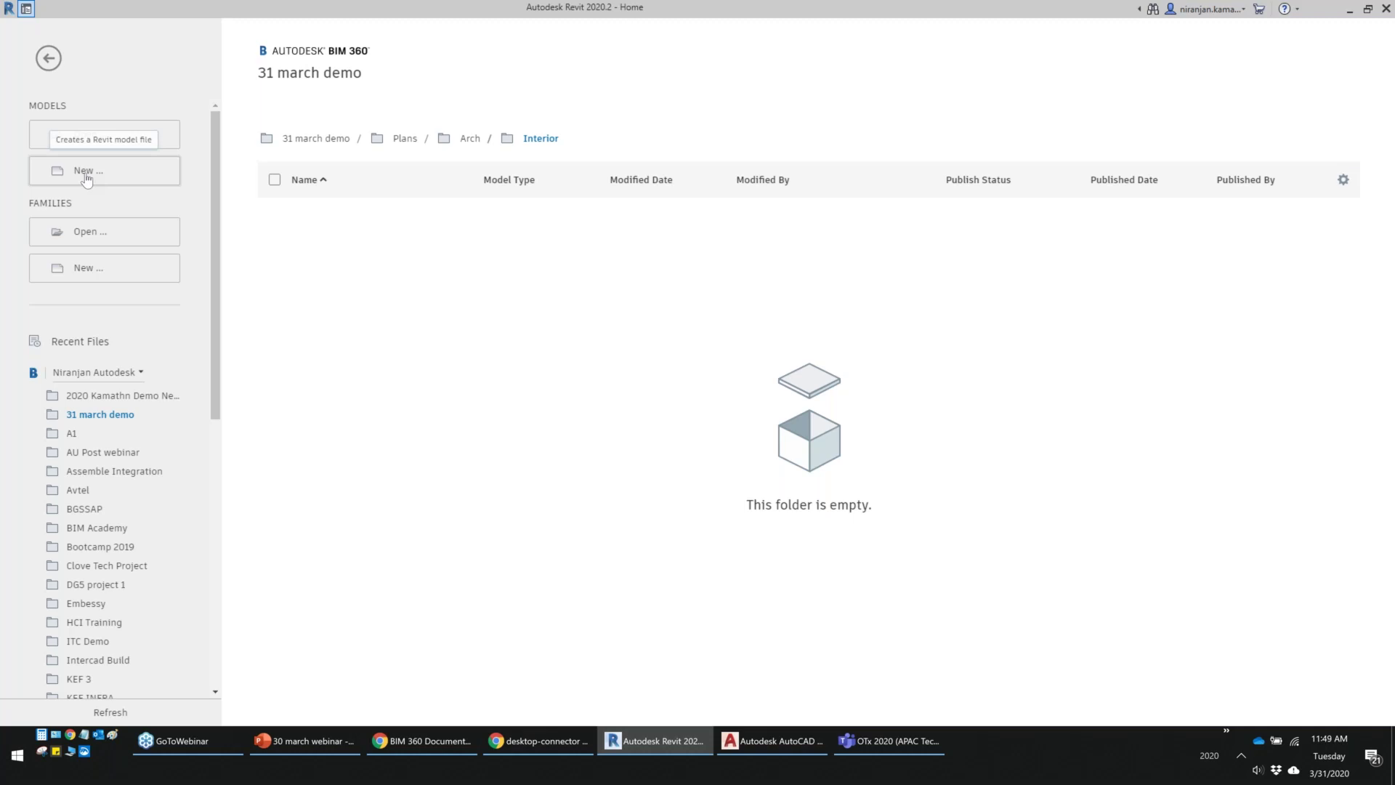
{"action": "left_click", "coordinate": [87, 172]}
{"action": "left_click", "coordinate": [611, 346]}
{"action": "left_click", "coordinate": [617, 372]}
{"action": "left_click", "coordinate": [657, 420]}
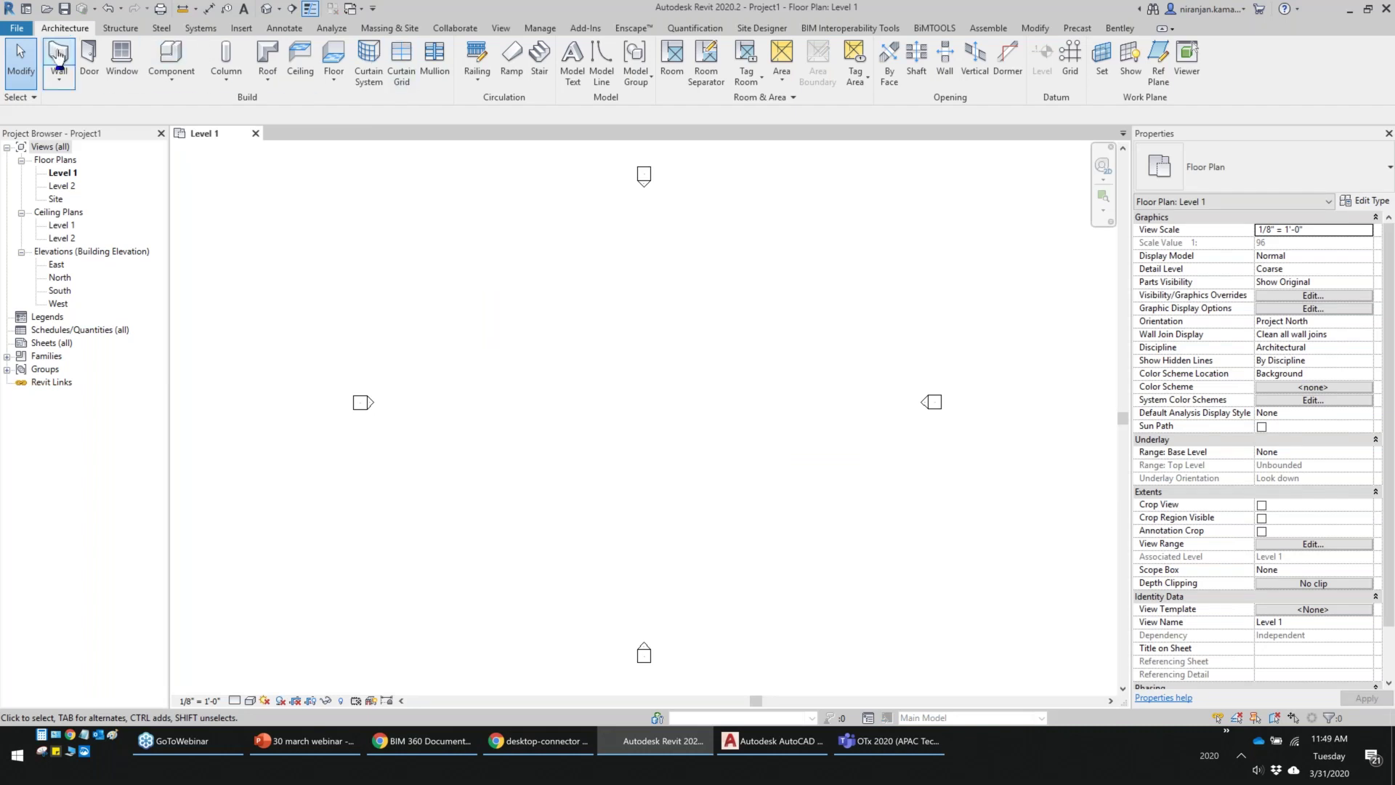
{"action": "key", "text": "w"}
{"action": "key", "text": "a"}
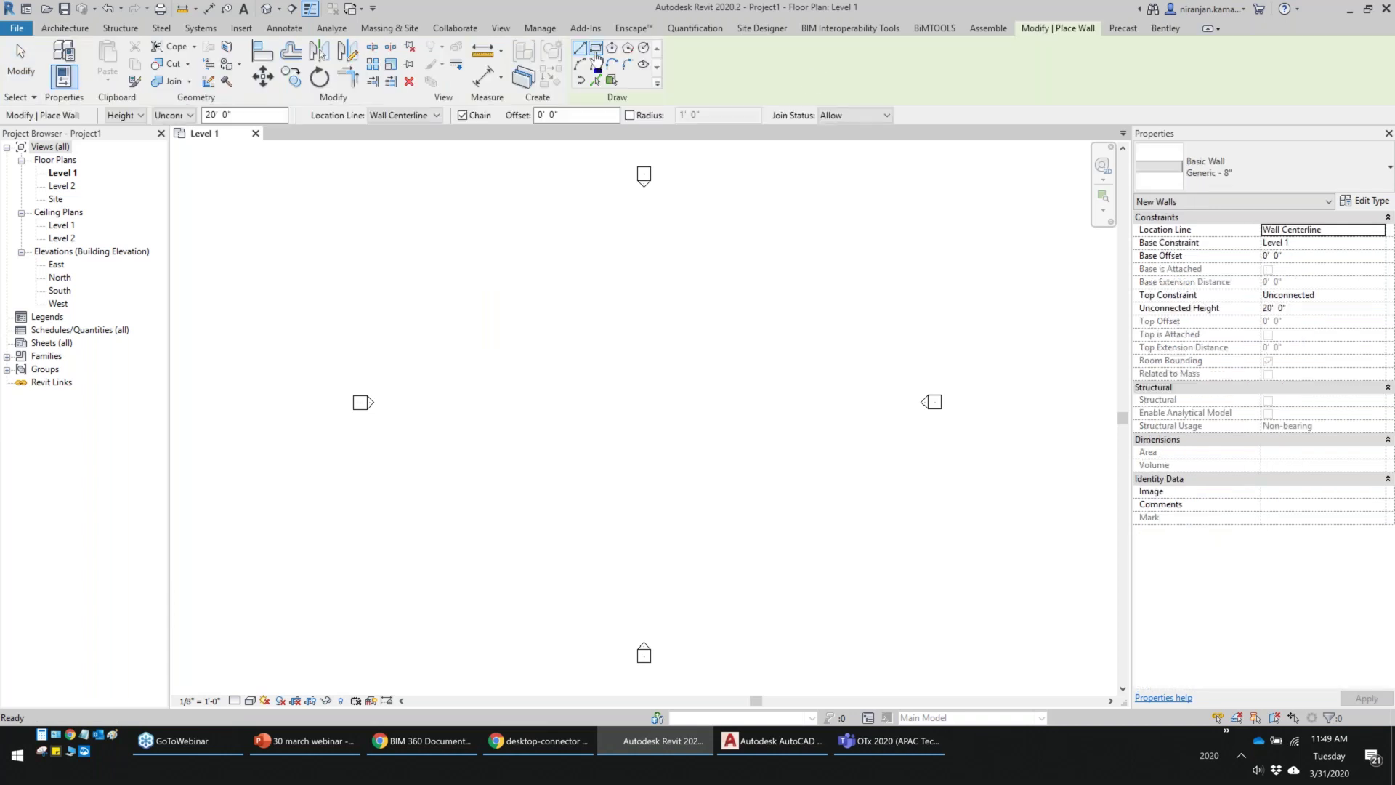
Draw a rectangle of walls on Level 1 and finish wall placement
{"action": "left_click", "coordinate": [571, 339]}
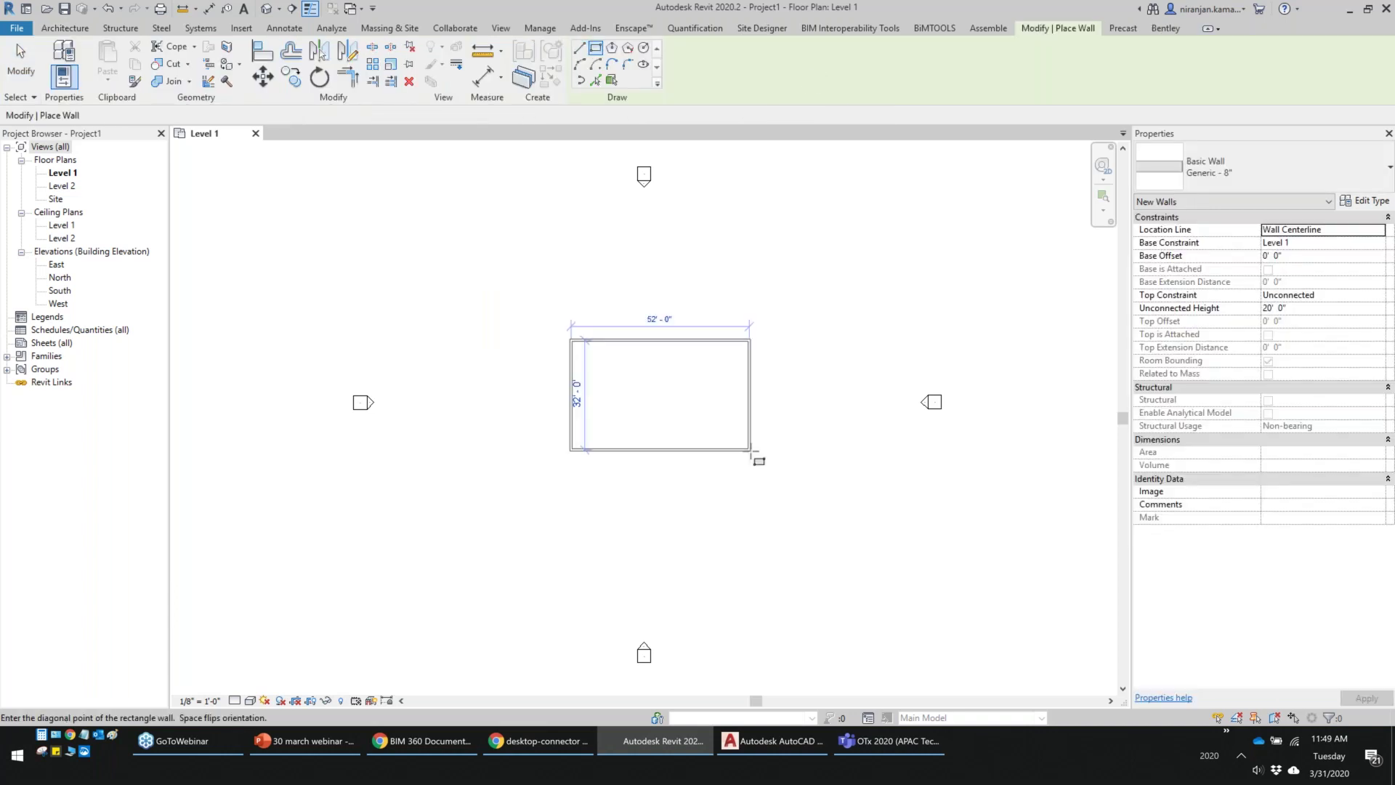
{"action": "left_click", "coordinate": [751, 450]}
{"action": "right_click", "coordinate": [805, 300]}
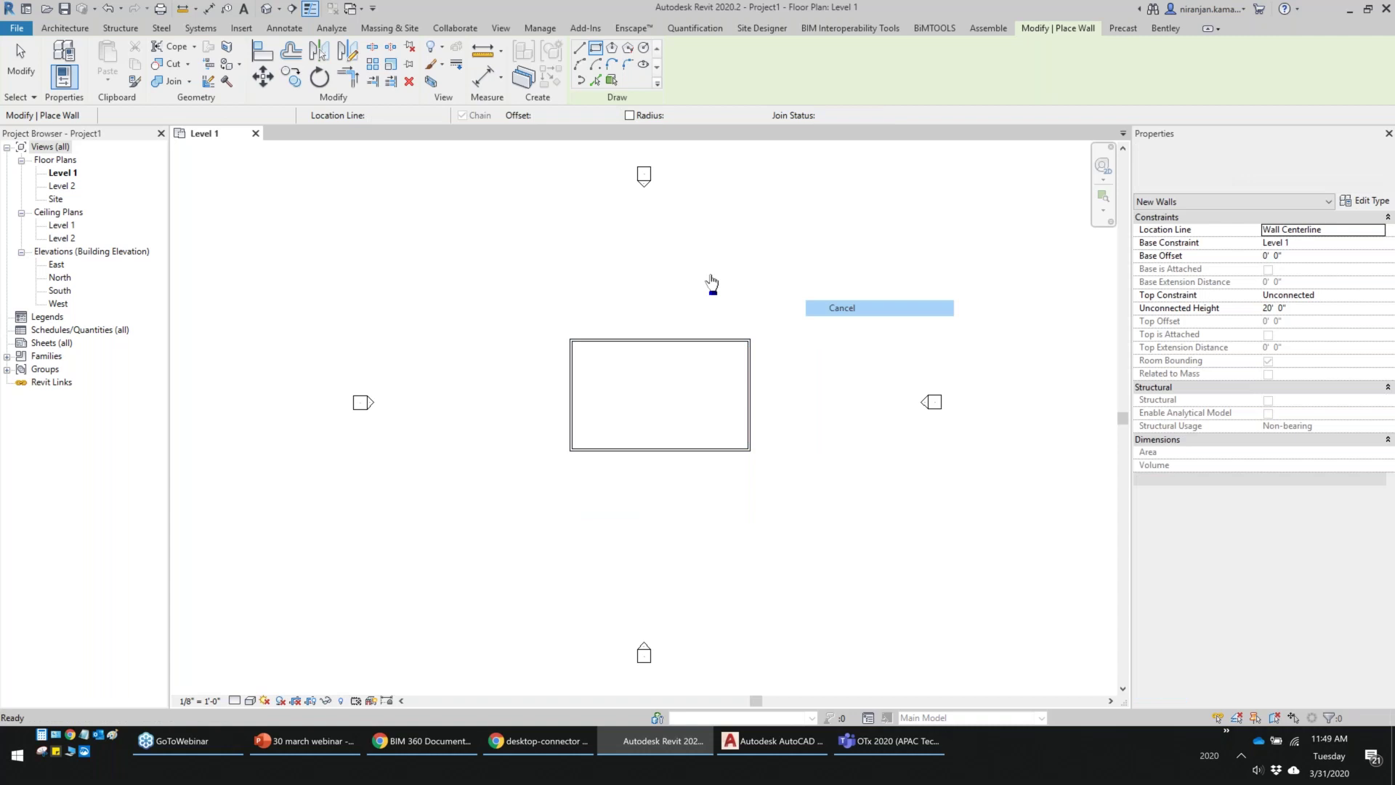
{"action": "key", "text": "Escape"}
{"action": "key", "text": "Escape"}
Look through the file menu's save options, then dismiss them without saving
{"action": "left_click", "coordinate": [17, 27]}
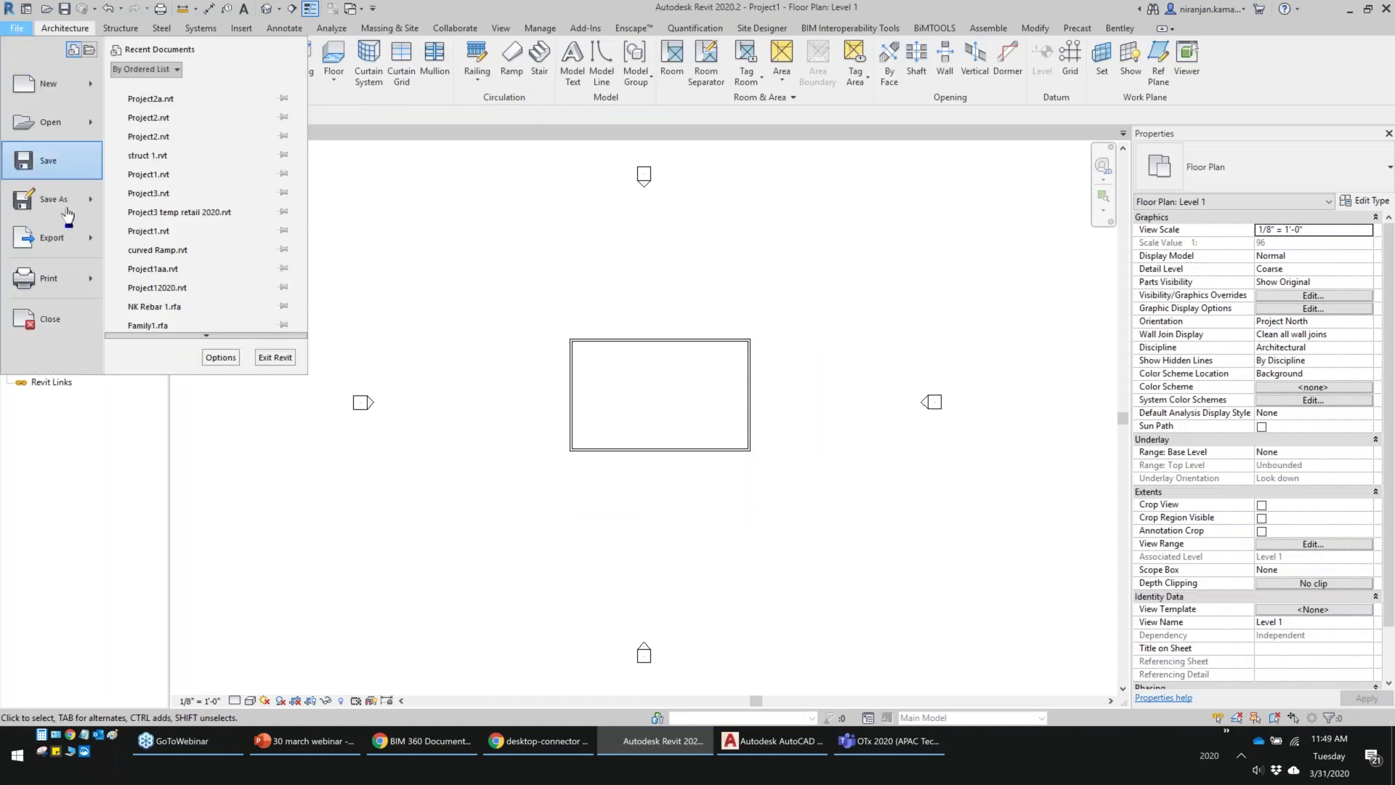
{"action": "mouse_move", "coordinate": [68, 214]}
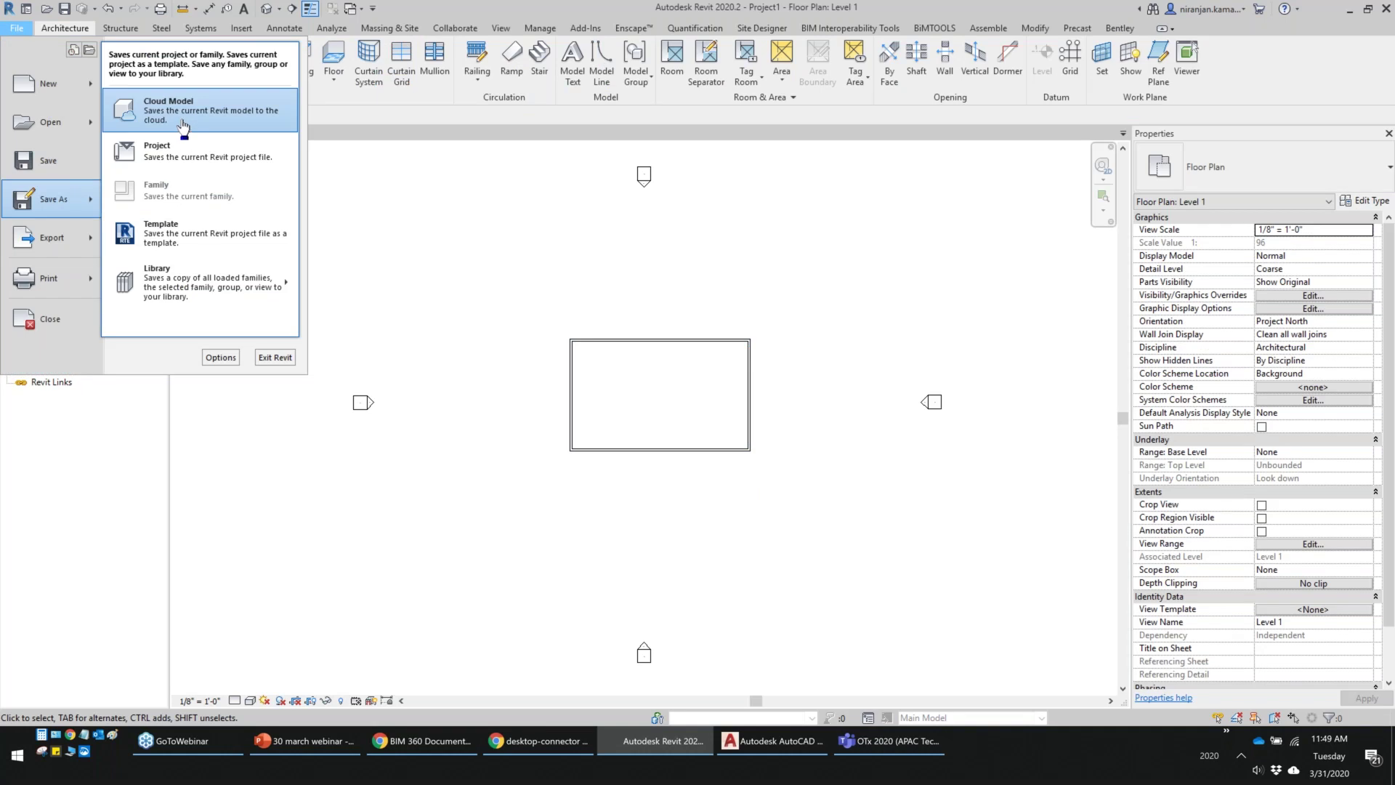
{"action": "key", "text": "Escape"}
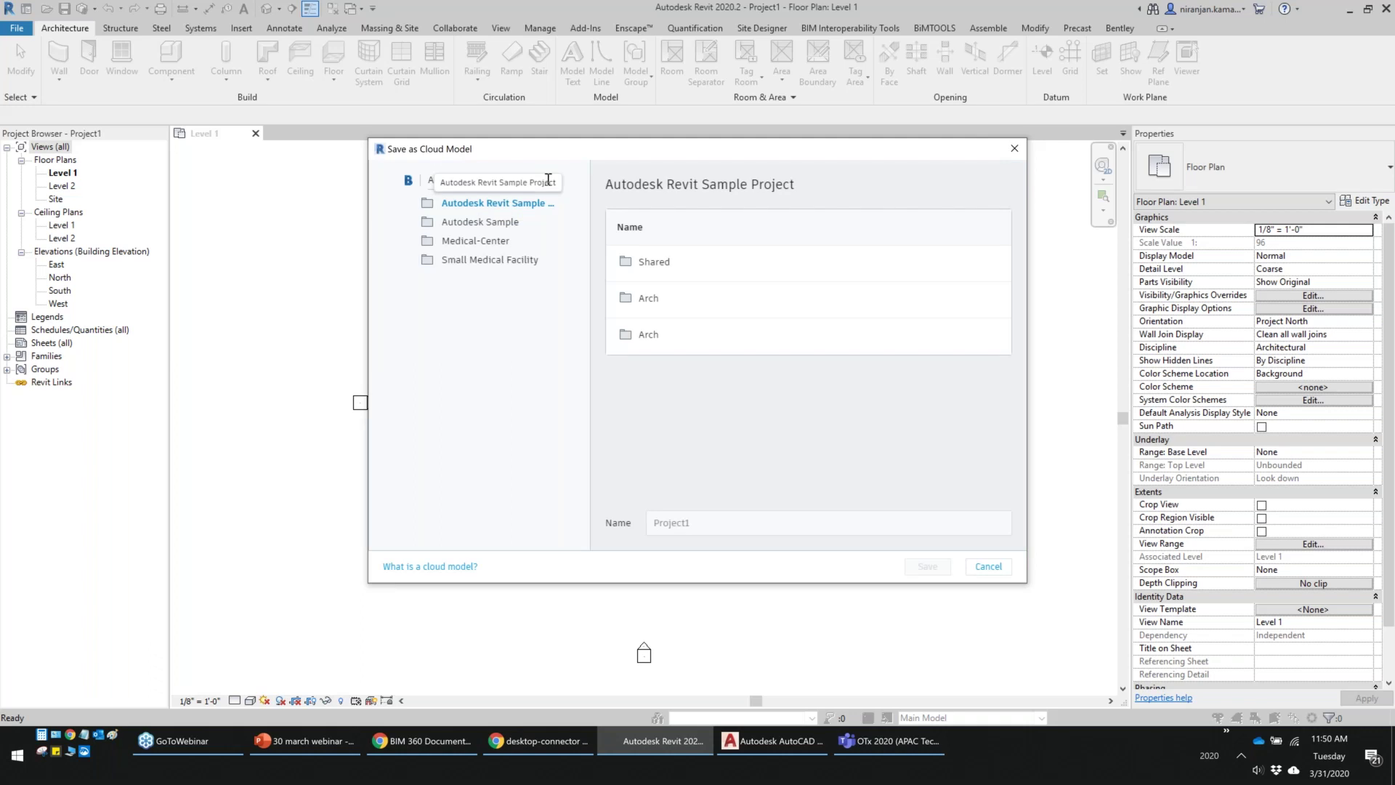
Save Project1 as a cloud model to 31 march demo > Project Files > cost, then view that folder in BIM 360
{"action": "left_click", "coordinate": [494, 181]}
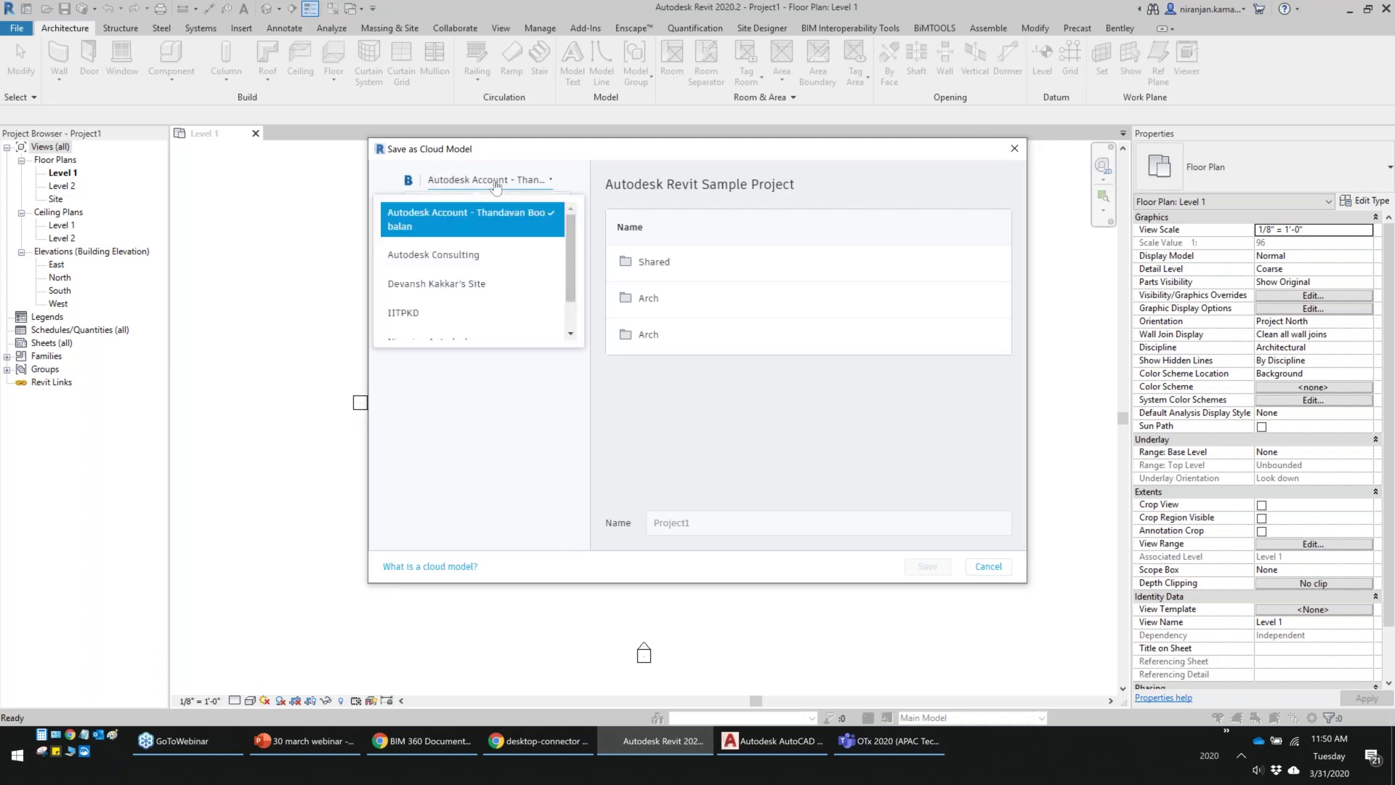
{"action": "left_click", "coordinate": [454, 299]}
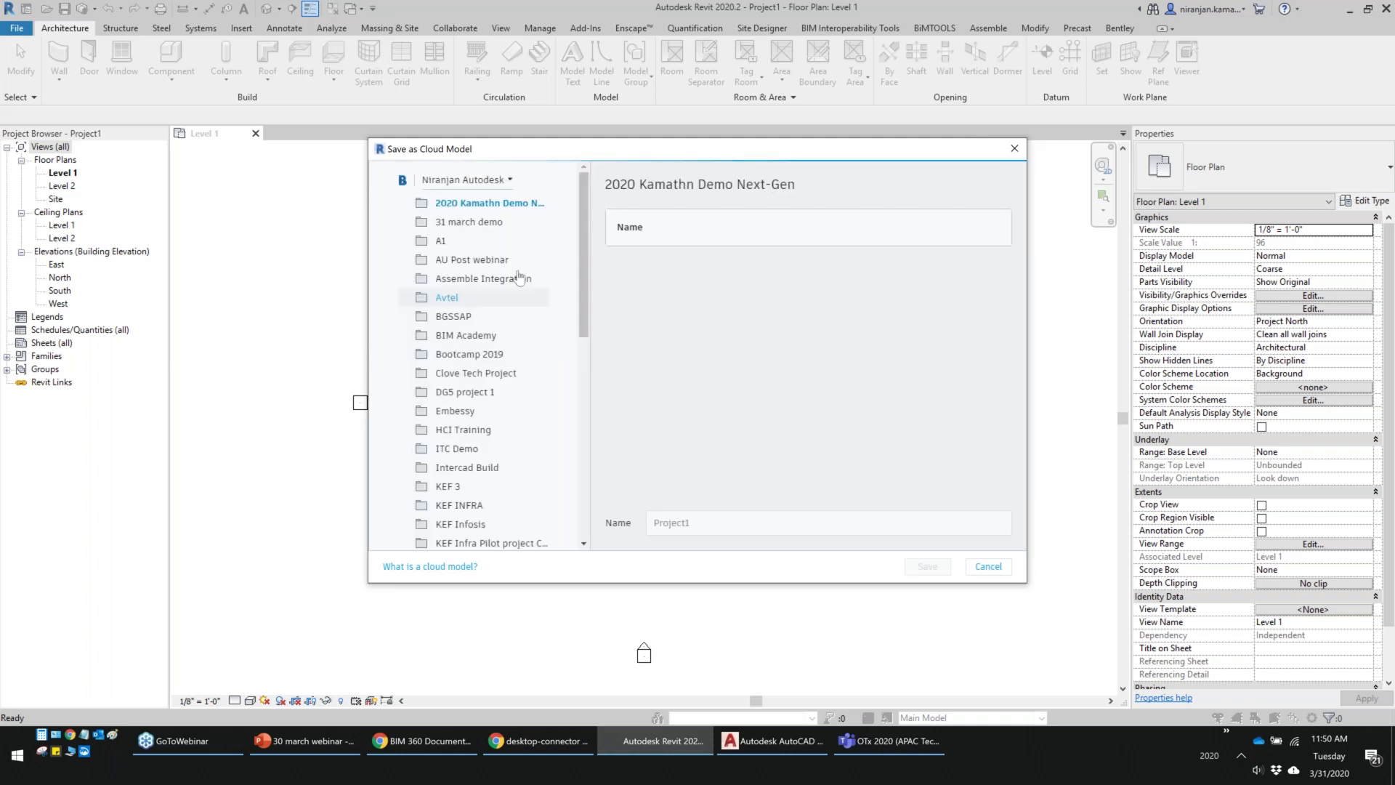
{"action": "left_click", "coordinate": [498, 223]}
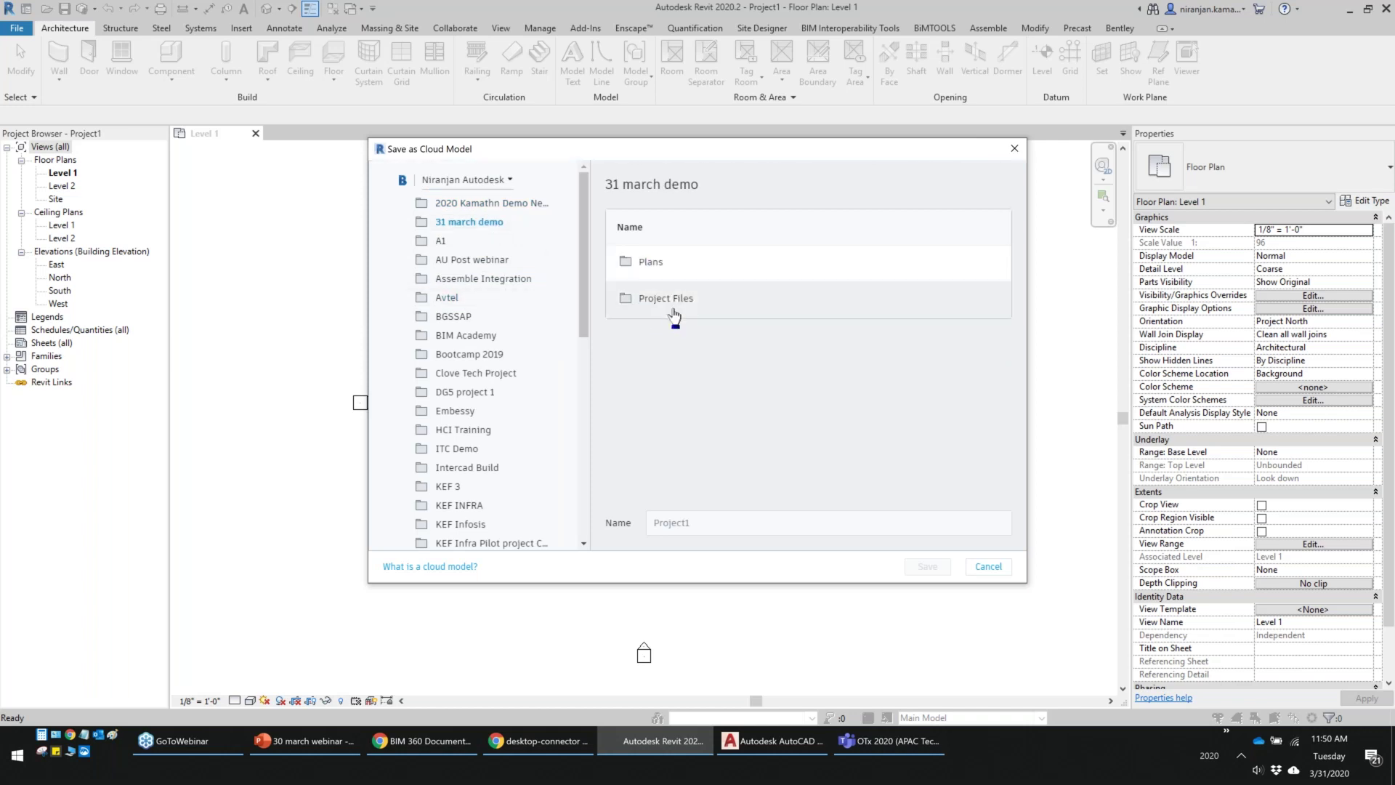
{"action": "left_click", "coordinate": [666, 298]}
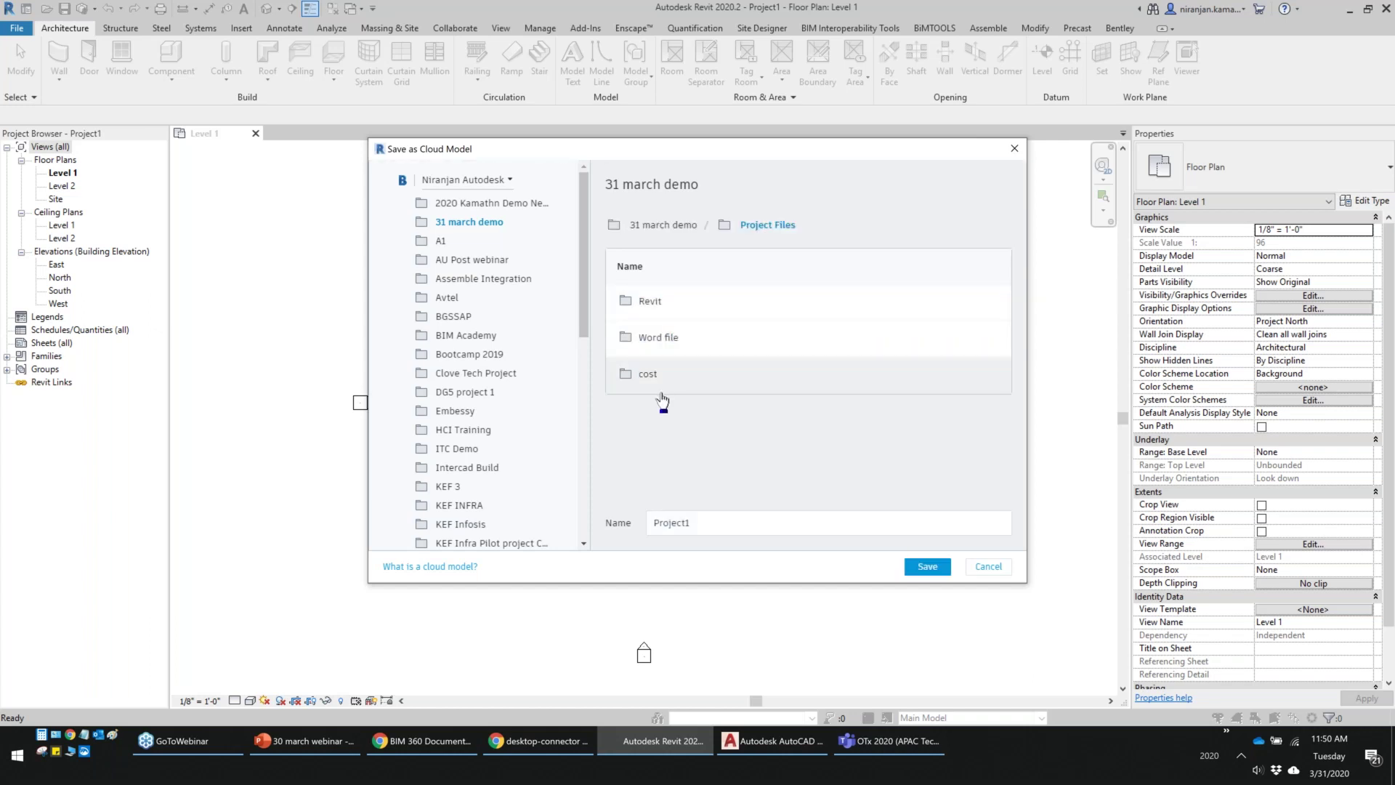
{"action": "left_click", "coordinate": [649, 383]}
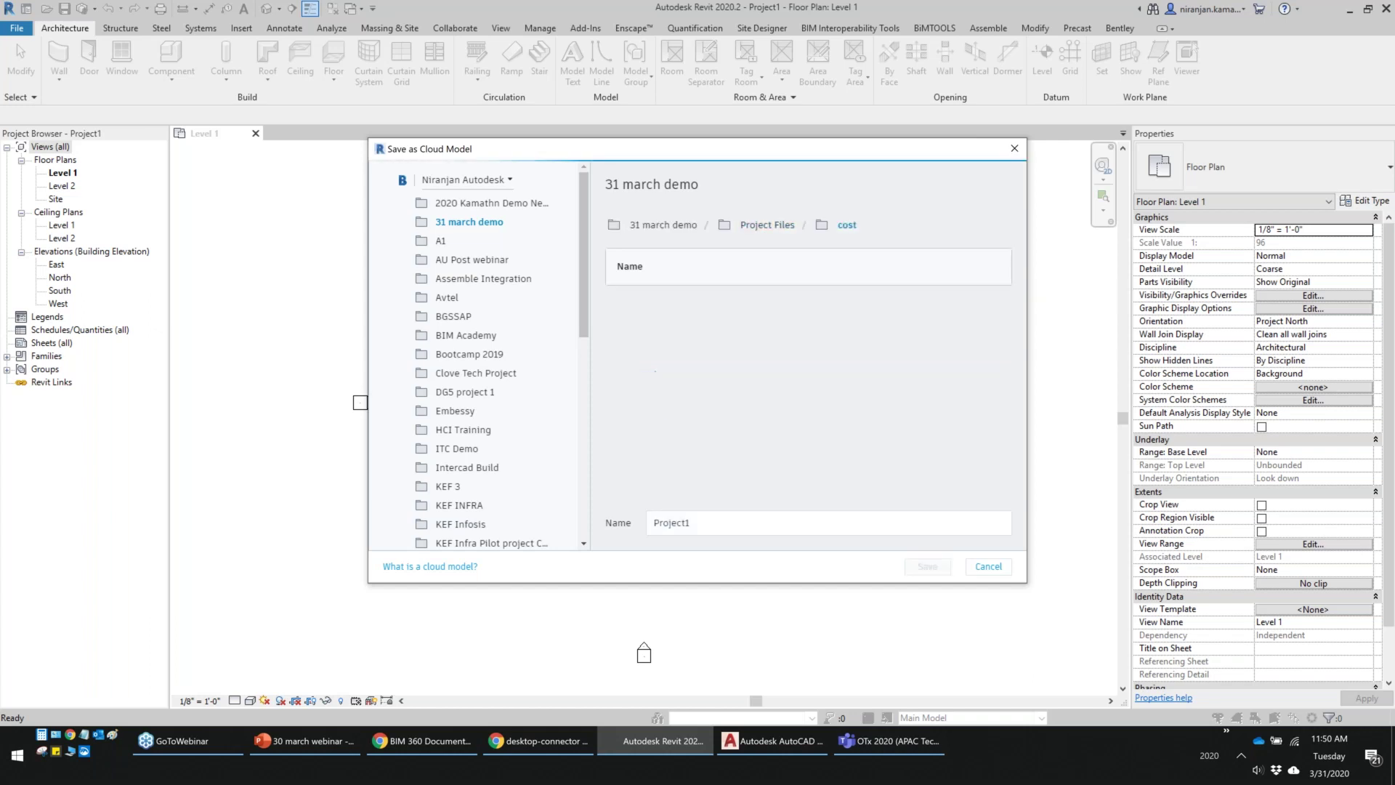
{"action": "left_click", "coordinate": [734, 529]}
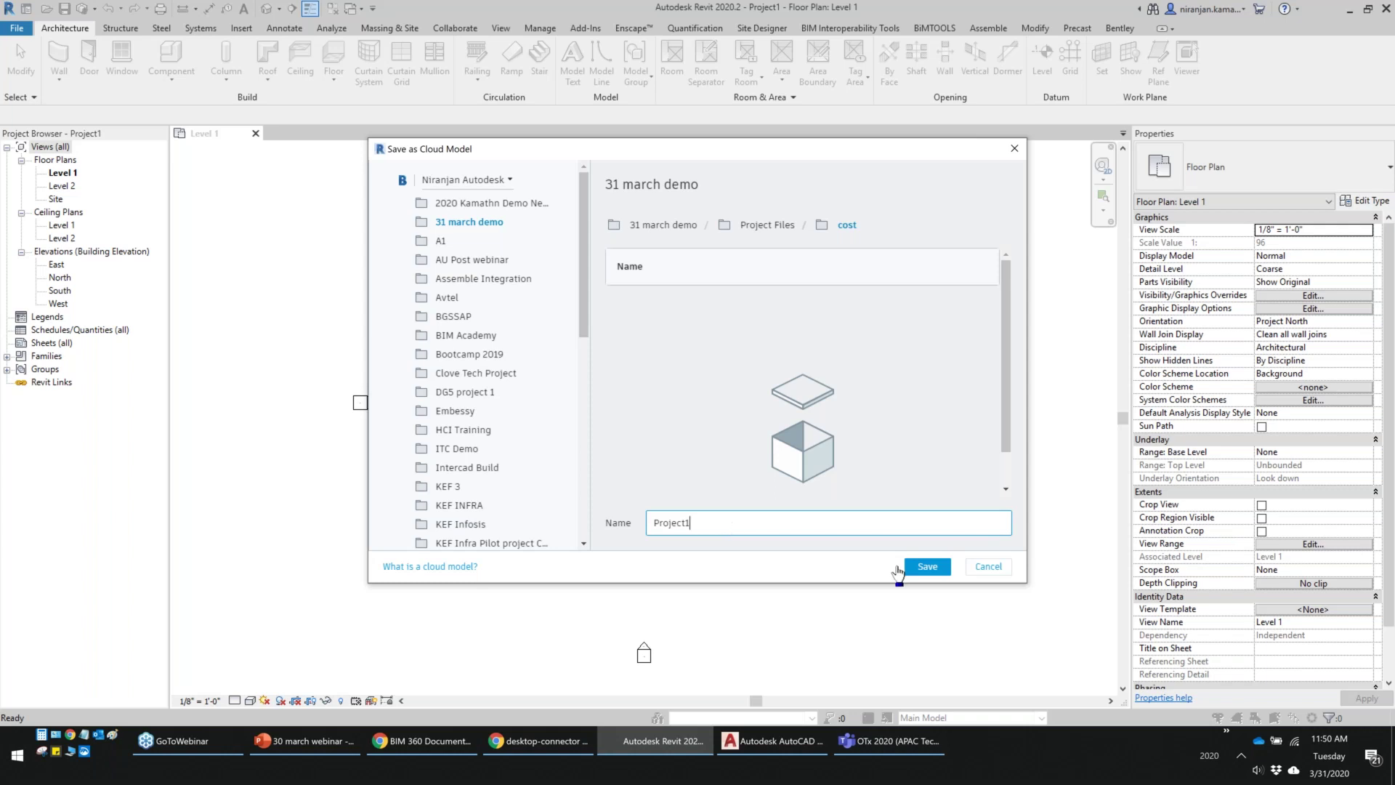
{"action": "left_click", "coordinate": [931, 571]}
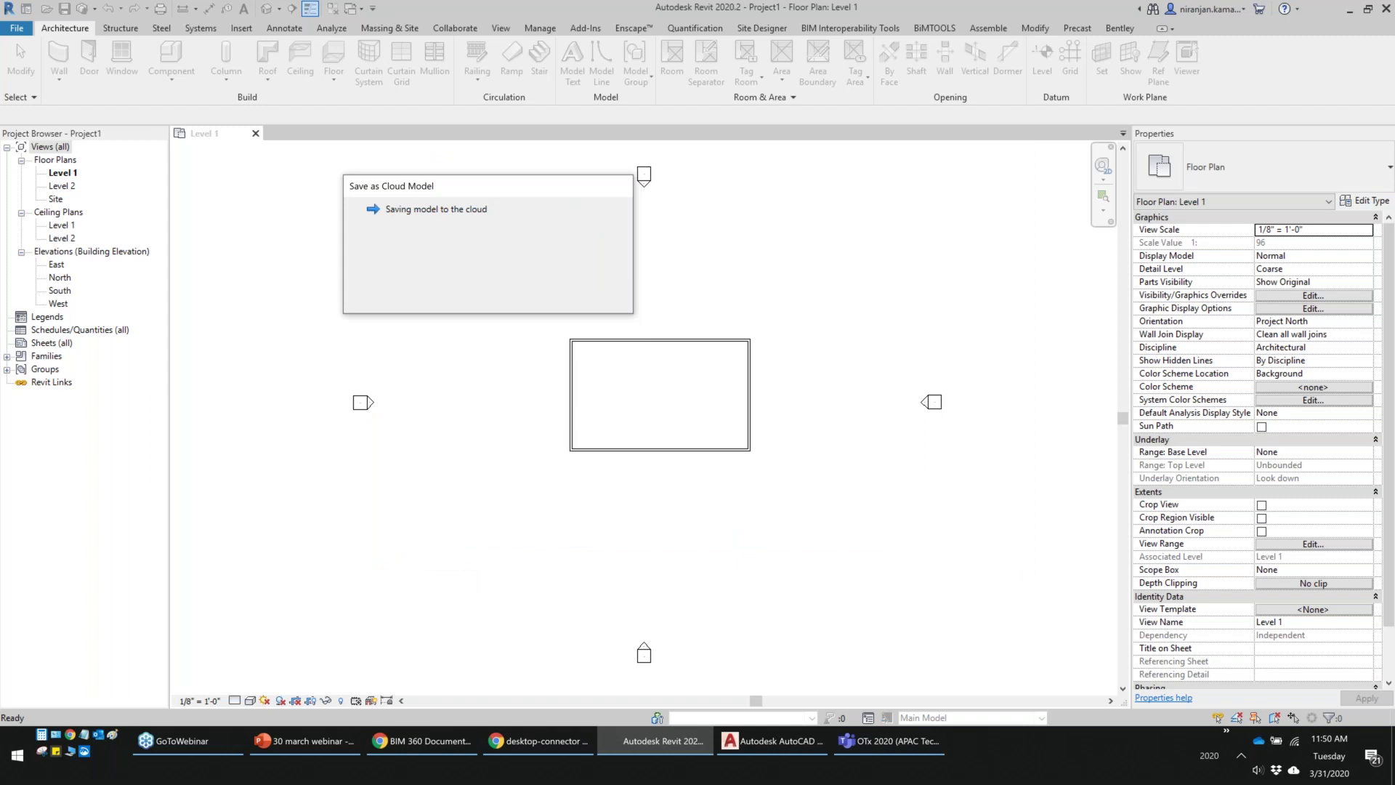
{"action": "left_click", "coordinate": [442, 746]}
{"action": "left_click", "coordinate": [73, 334]}
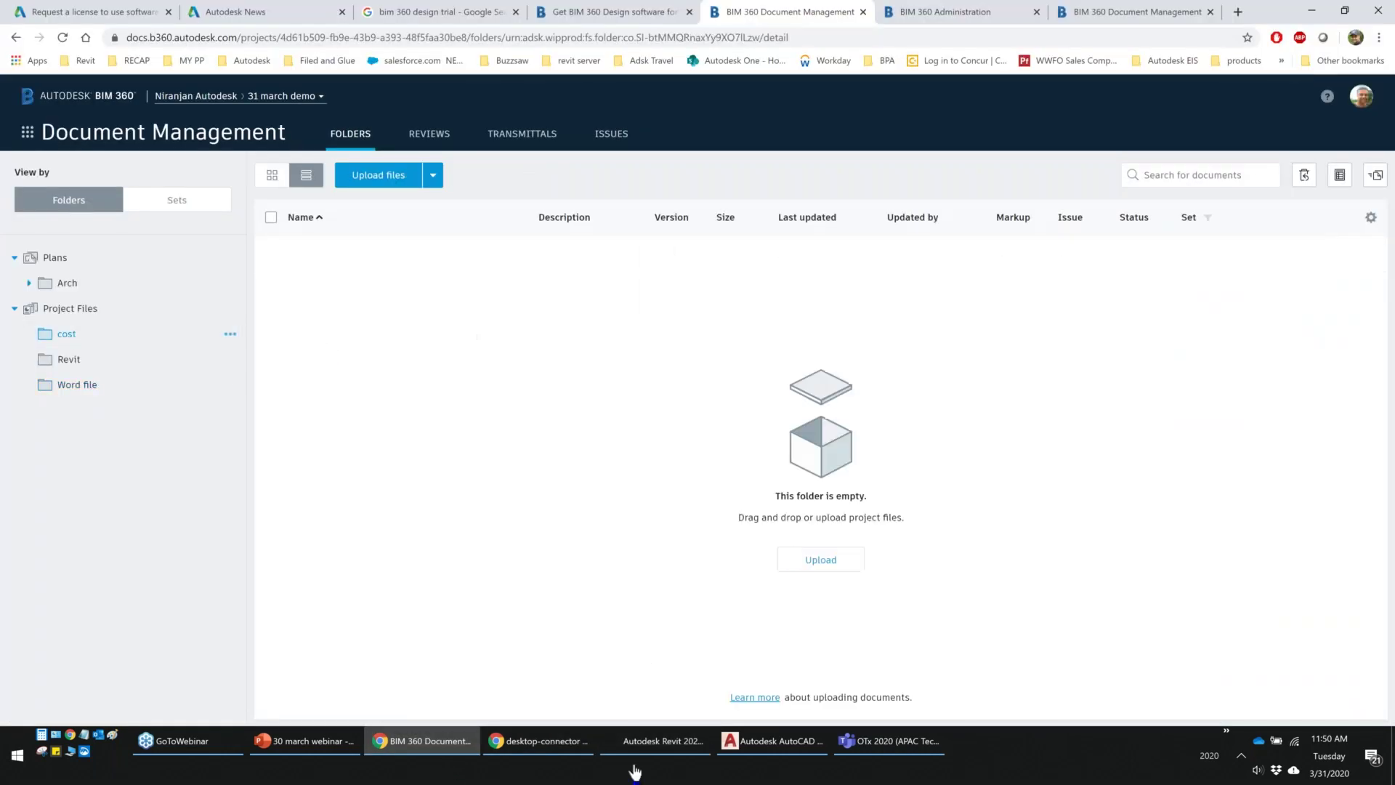
Return to Revit and close the notice confirming Project1 was saved to the cloud
{"action": "left_click", "coordinate": [454, 753]}
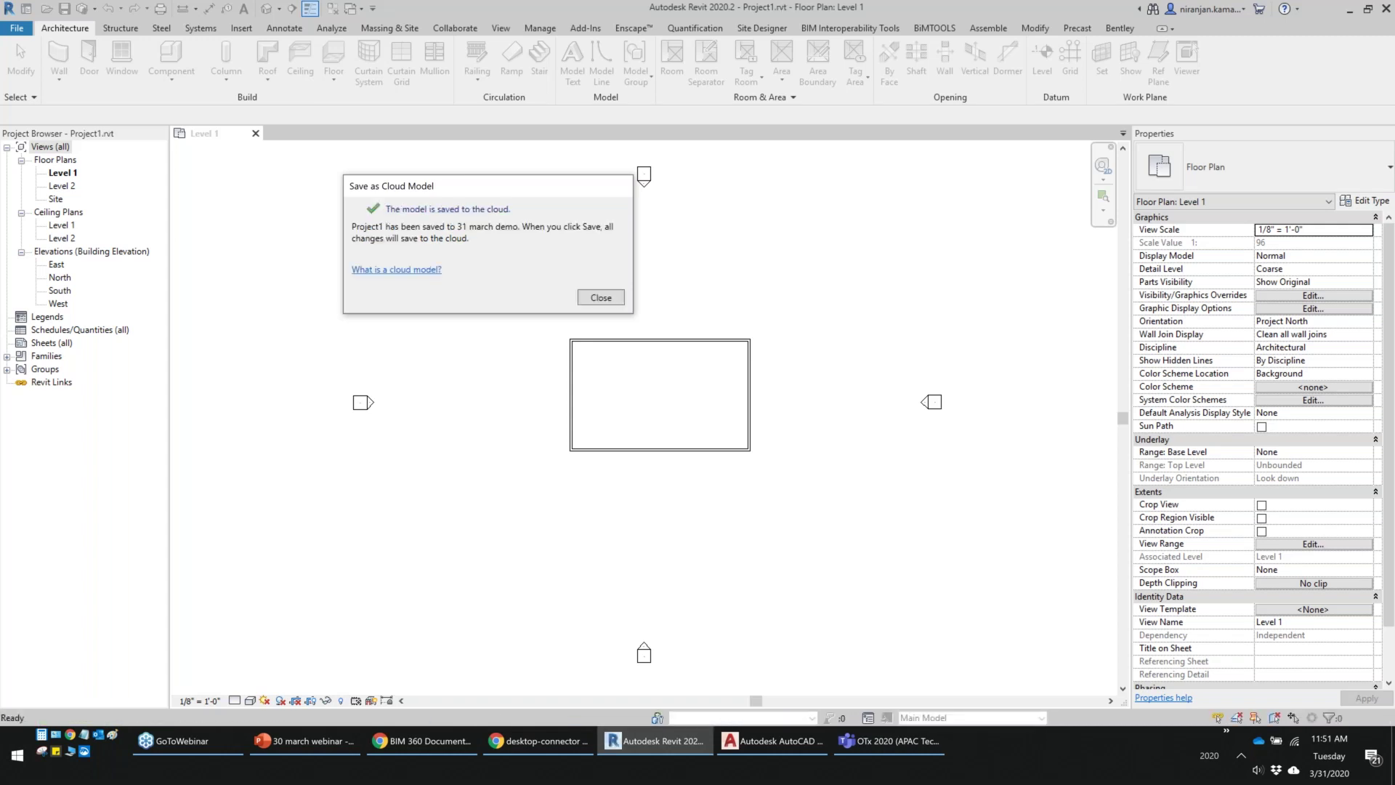
{"action": "left_click", "coordinate": [600, 298]}
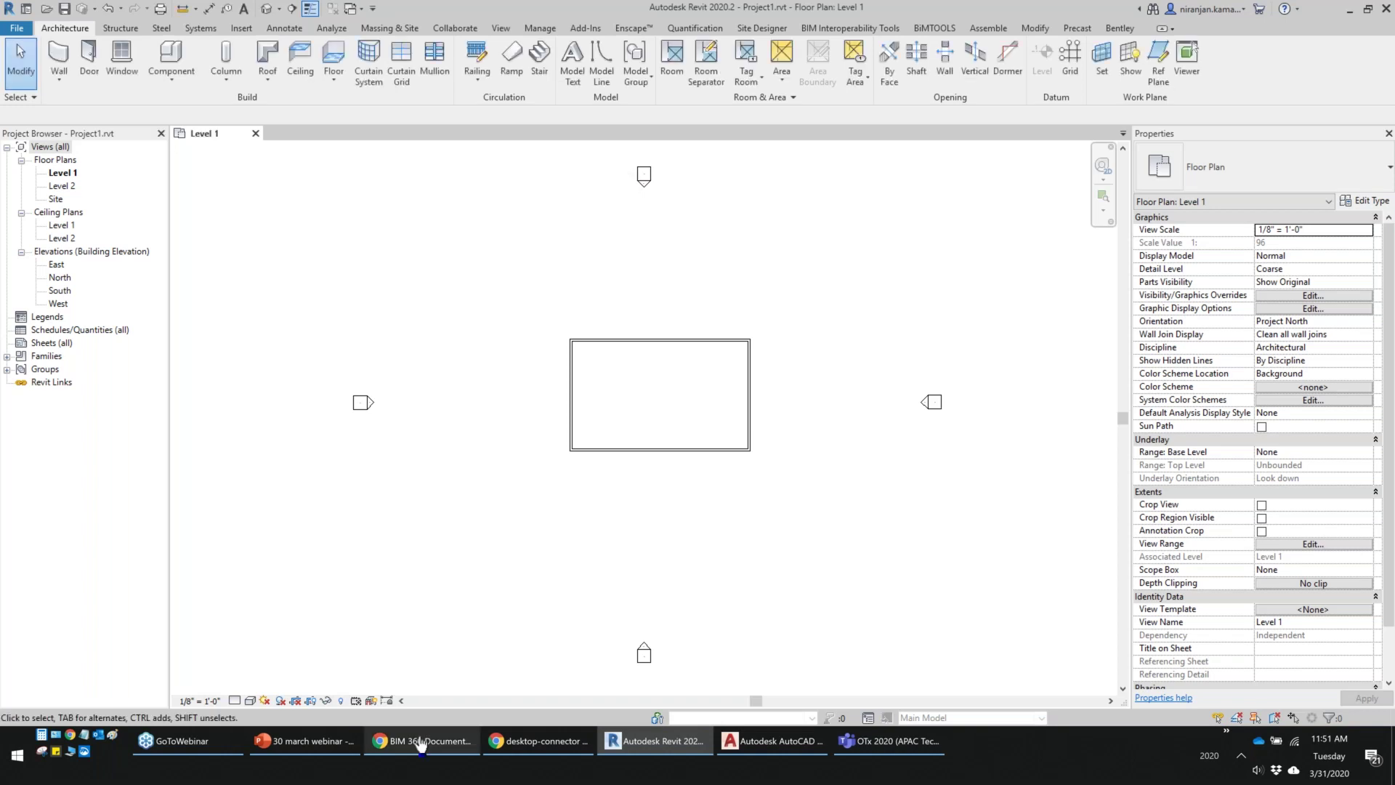
Check the publish log for Project1.rvt in the cost folder, then return to Revit
{"action": "left_click", "coordinate": [420, 745]}
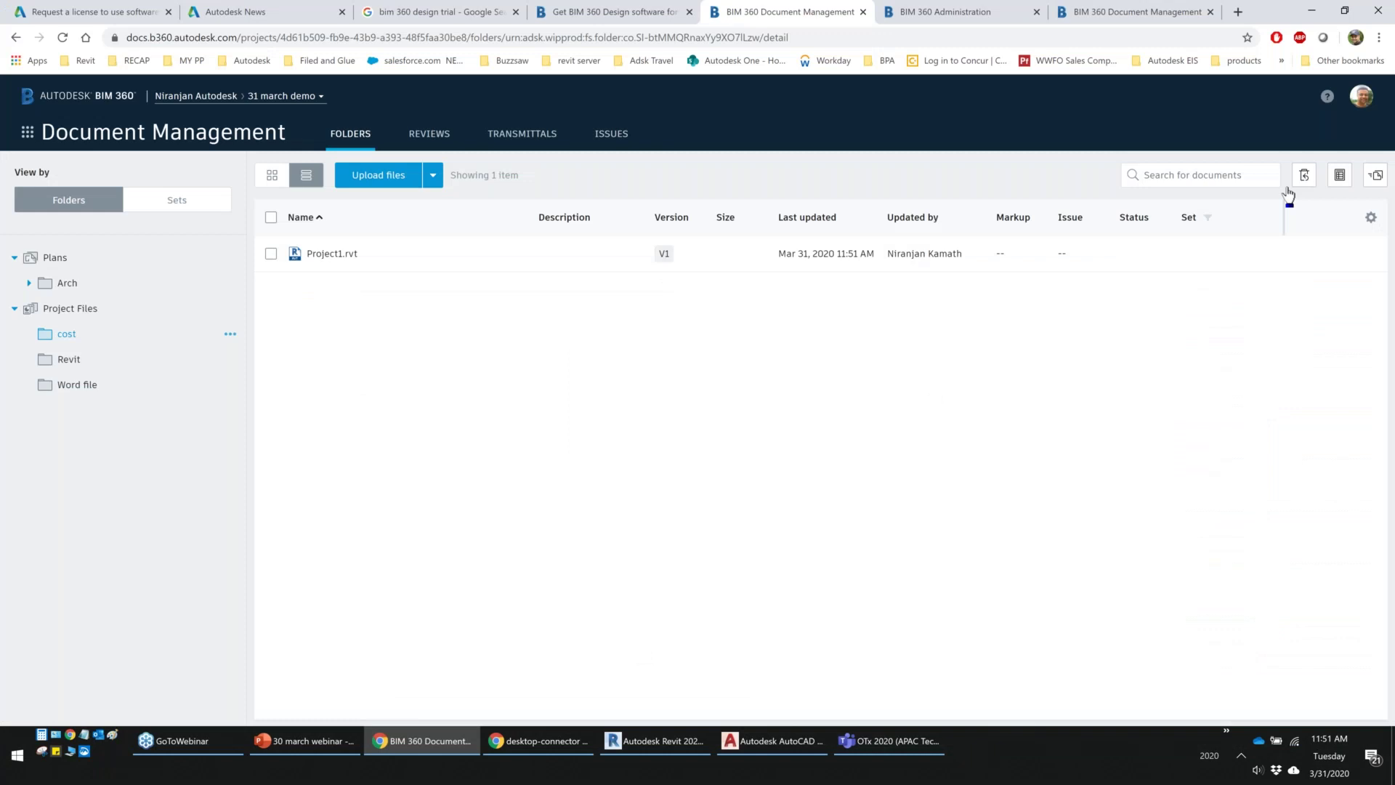
{"action": "left_click", "coordinate": [1299, 176]}
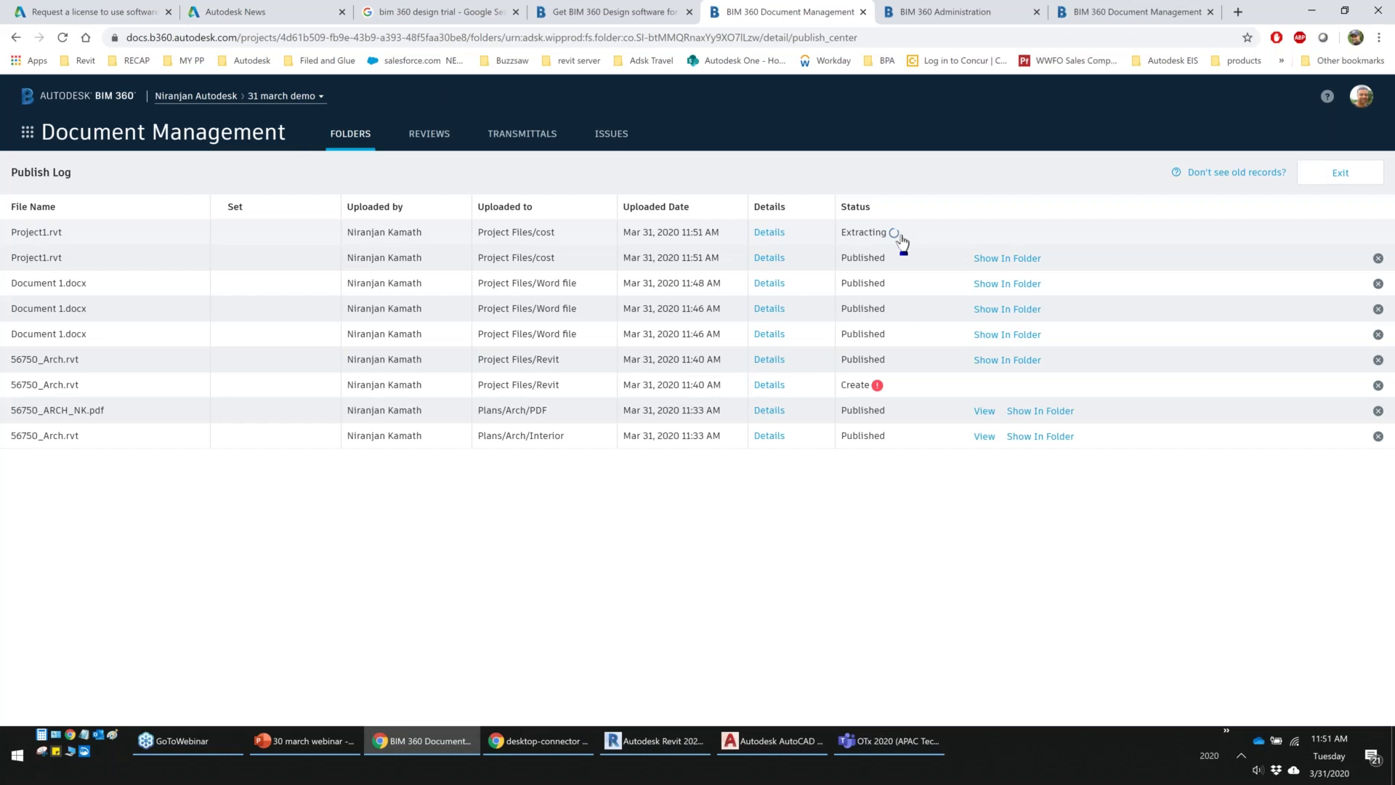
{"action": "left_click", "coordinate": [1340, 181]}
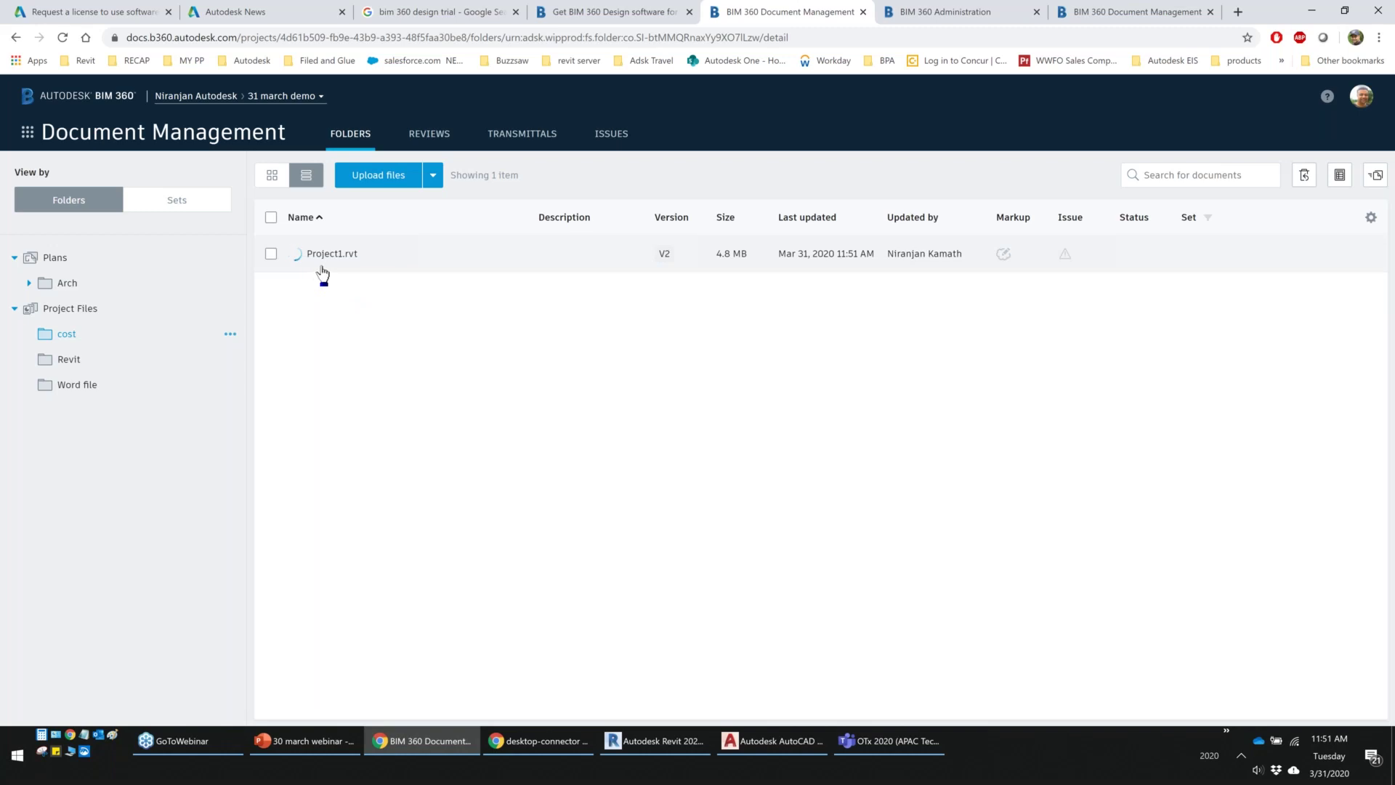
{"action": "left_click", "coordinate": [660, 749]}
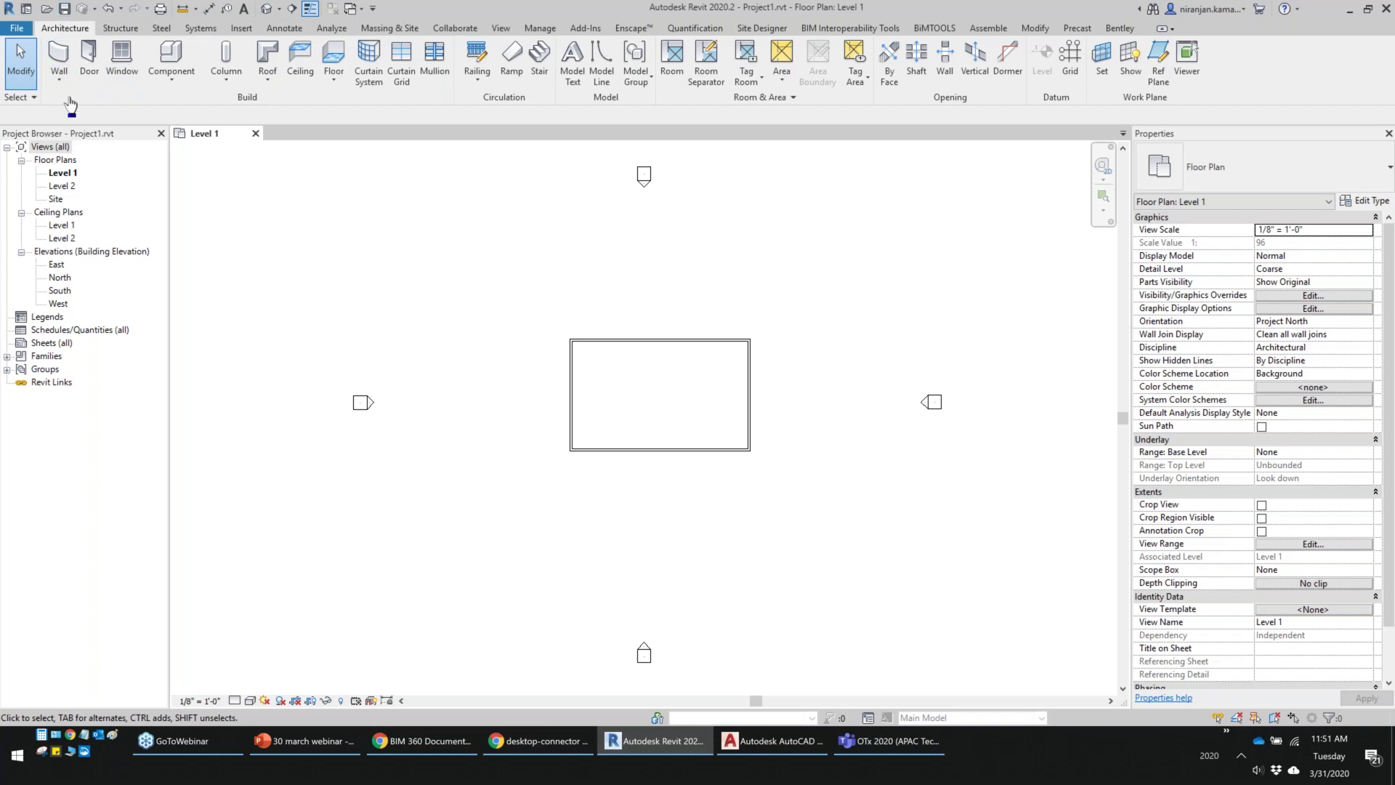
Save Project1 to the cloud again and bring BIM 360 back to the front
{"action": "left_click", "coordinate": [65, 10]}
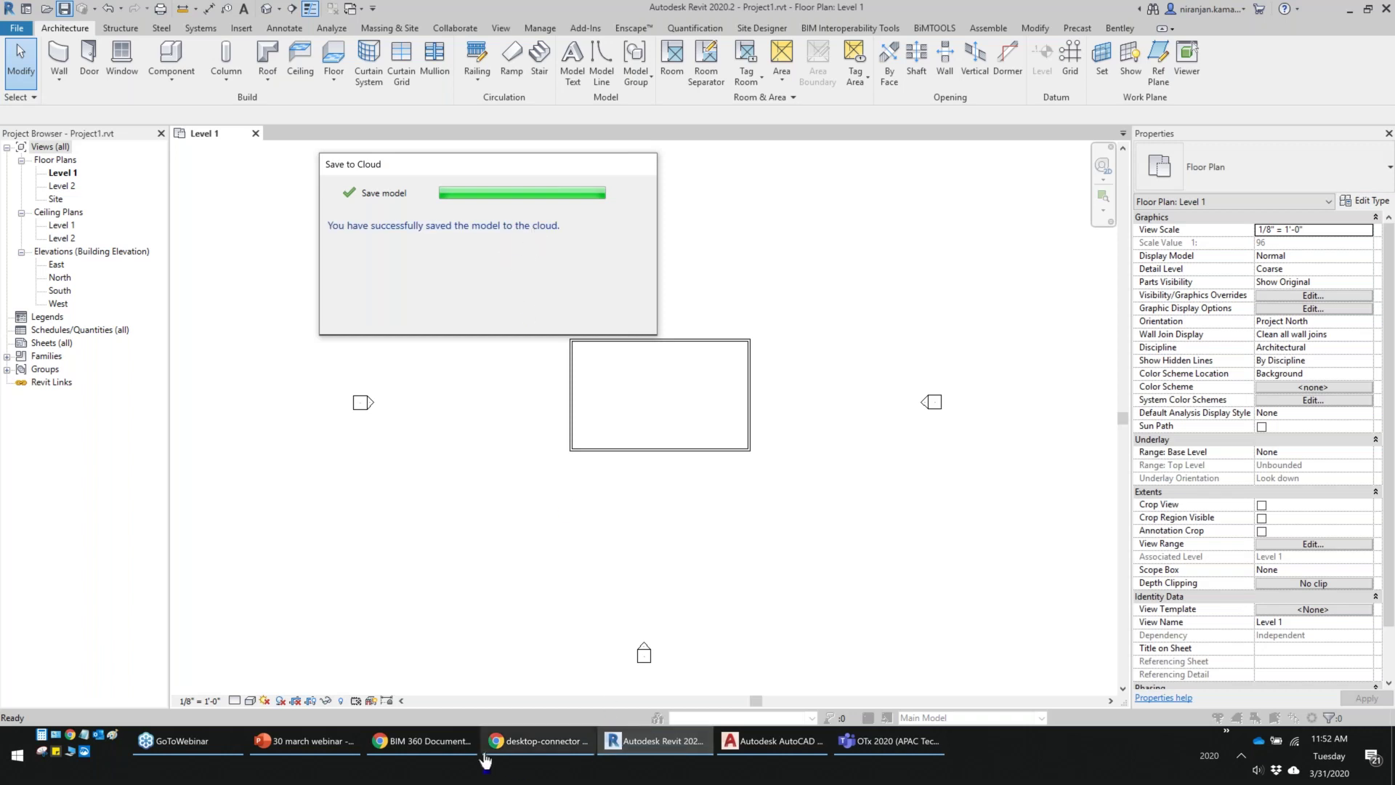
{"action": "left_click", "coordinate": [426, 742]}
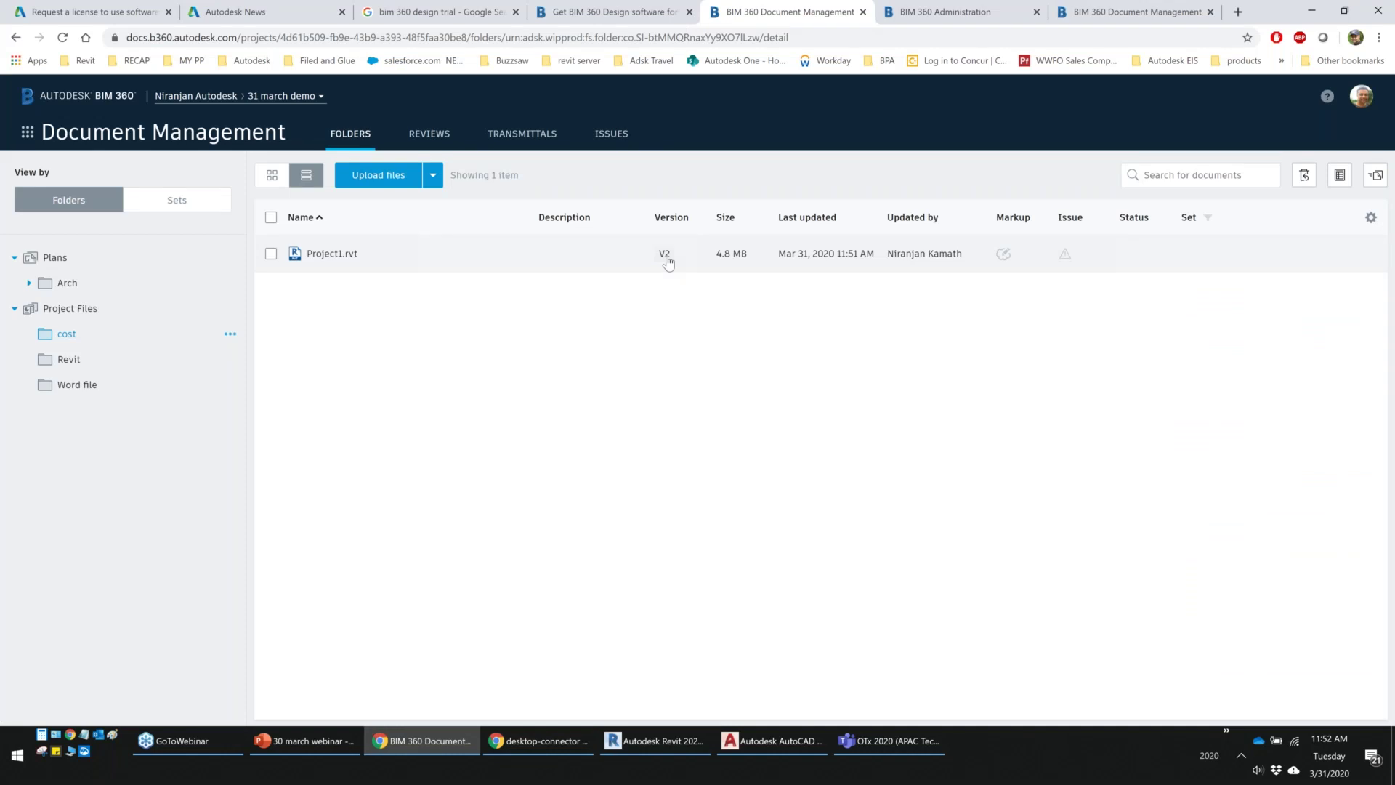
{"action": "left_click", "coordinate": [339, 258]}
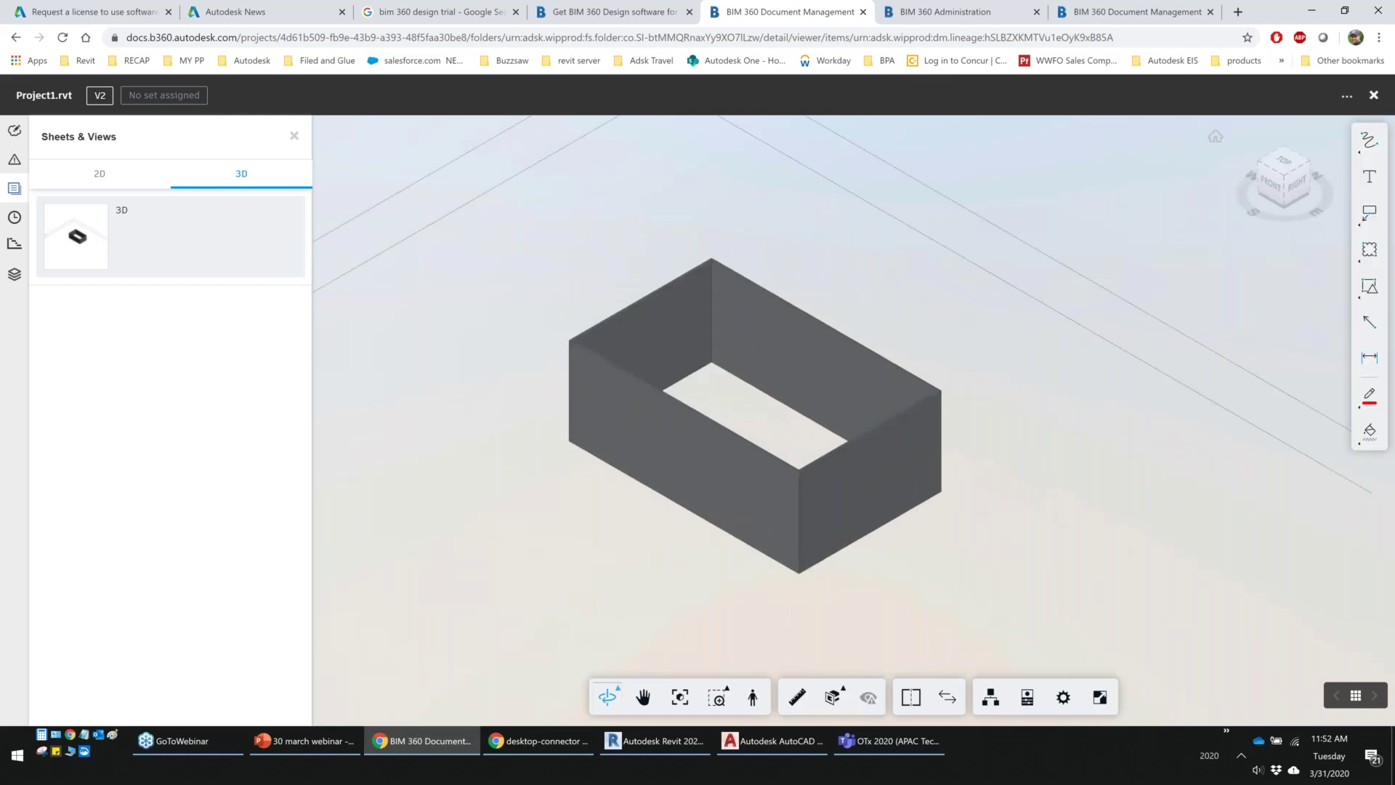
{"action": "key", "text": "alt+Left"}
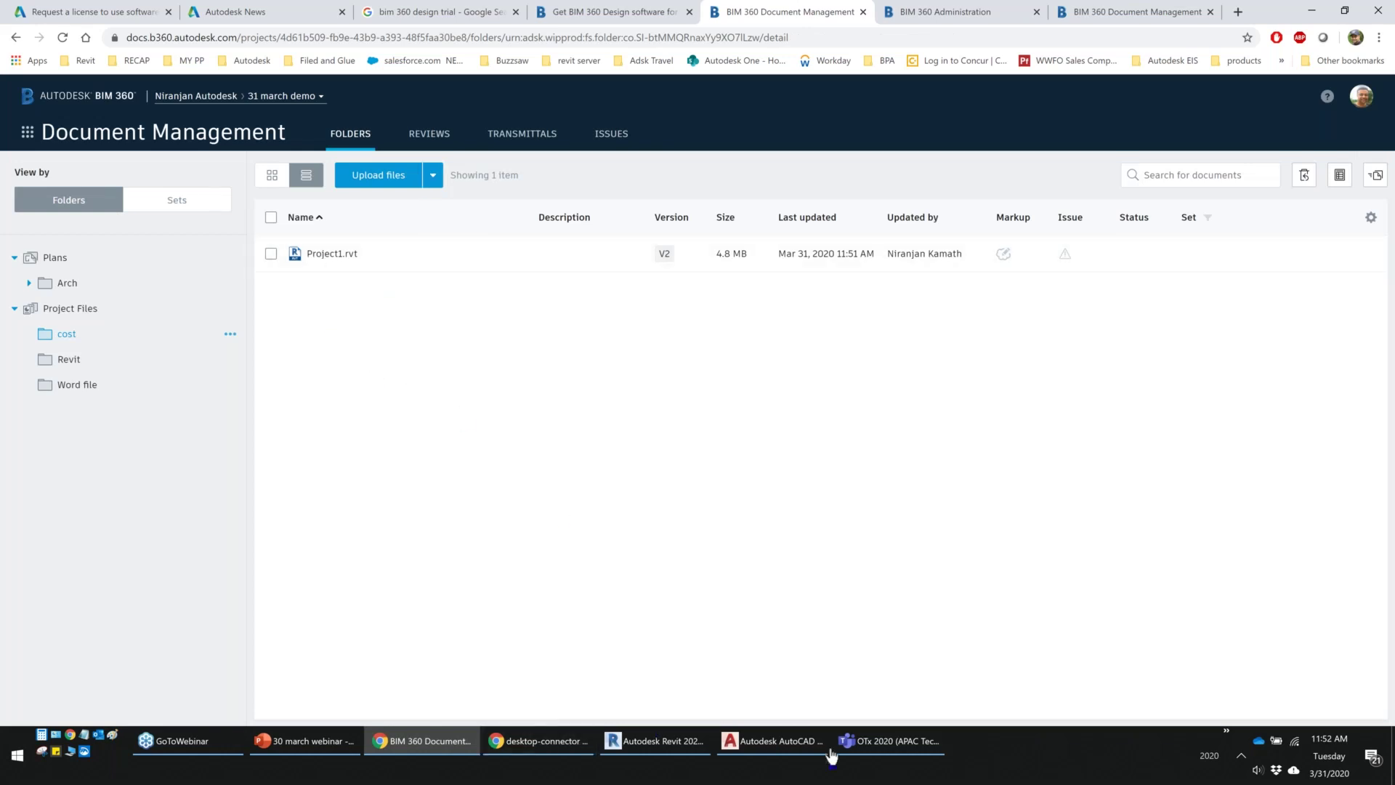
Open Floor Plan Sample from AutoCAD's recent documents and bring up the Save As submenu
{"action": "left_click", "coordinate": [761, 750]}
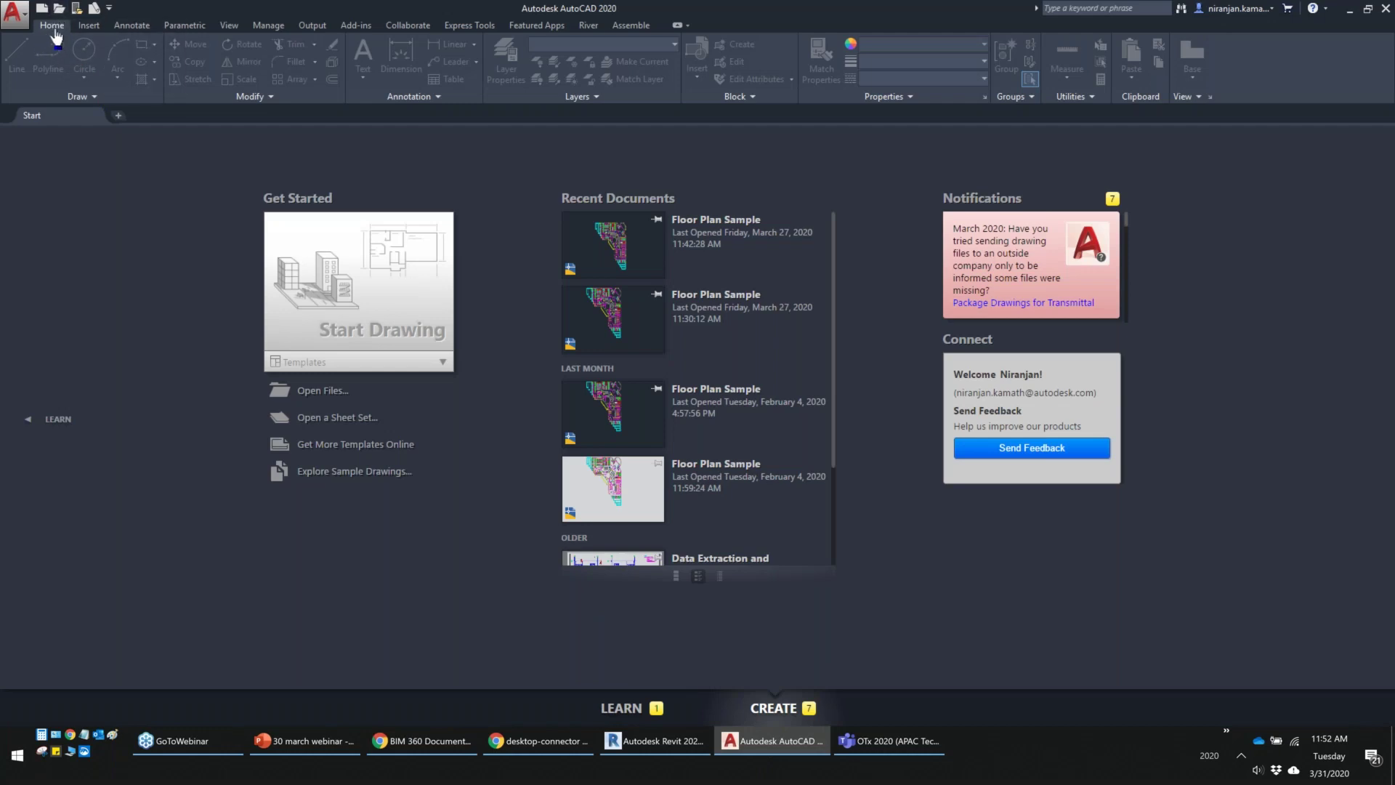
{"action": "left_click", "coordinate": [693, 228]}
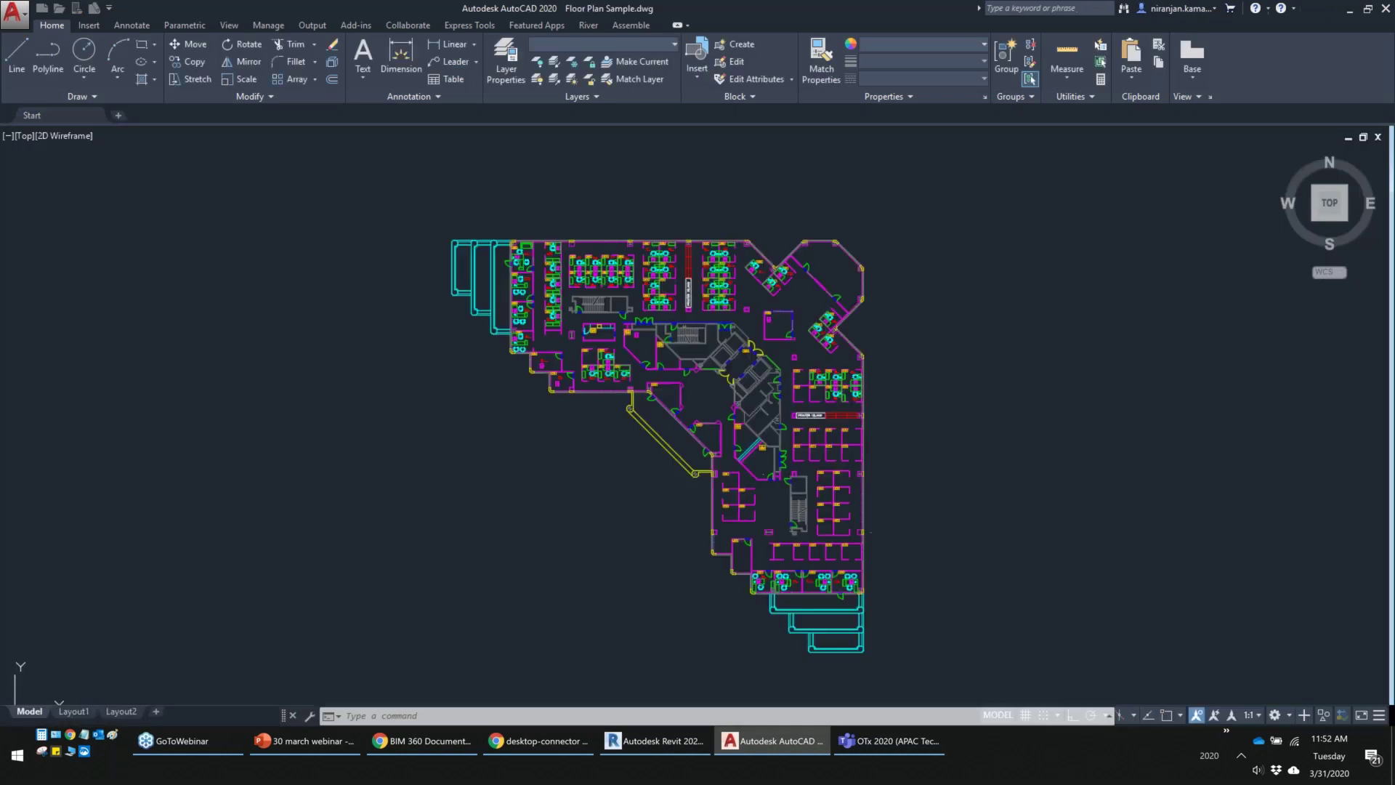
{"action": "left_click", "coordinate": [14, 13]}
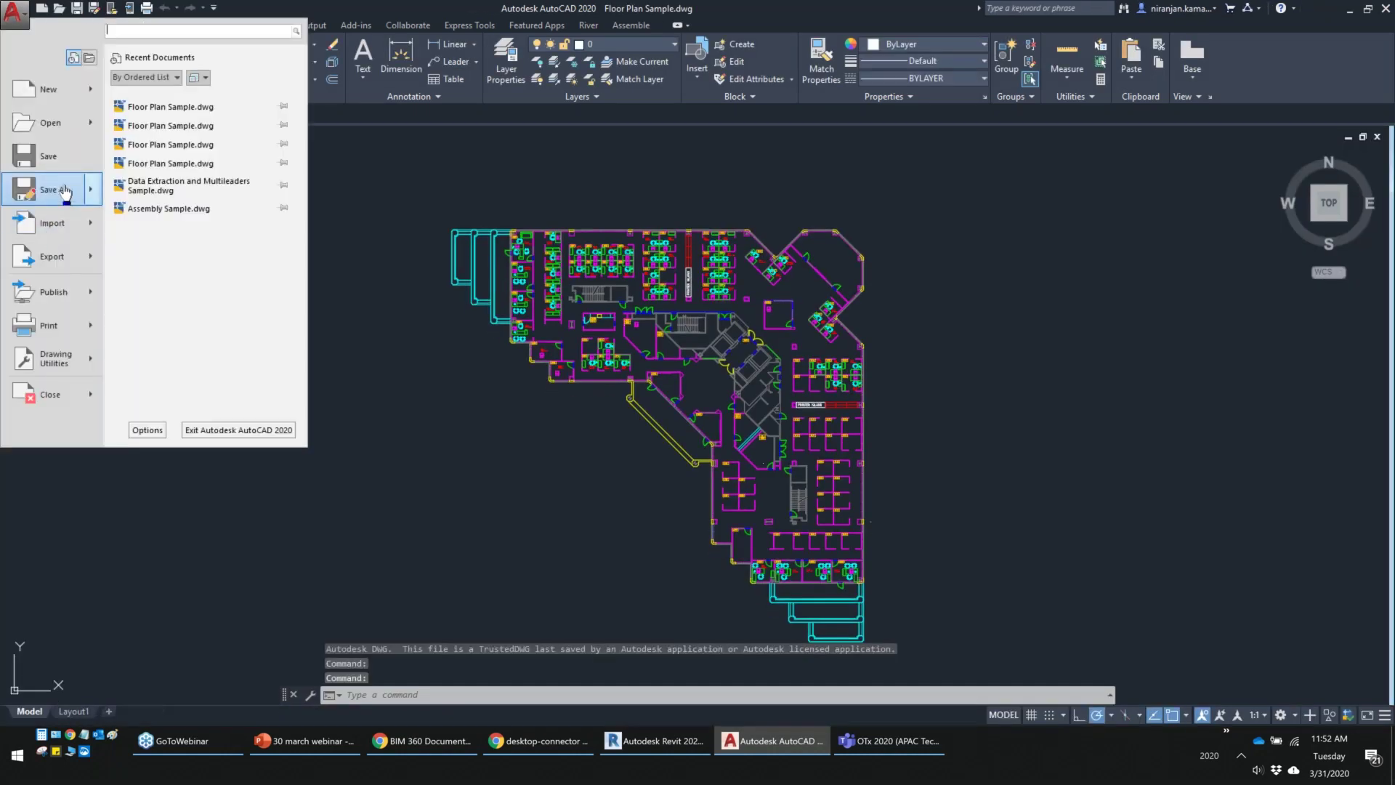
{"action": "mouse_move", "coordinate": [64, 190]}
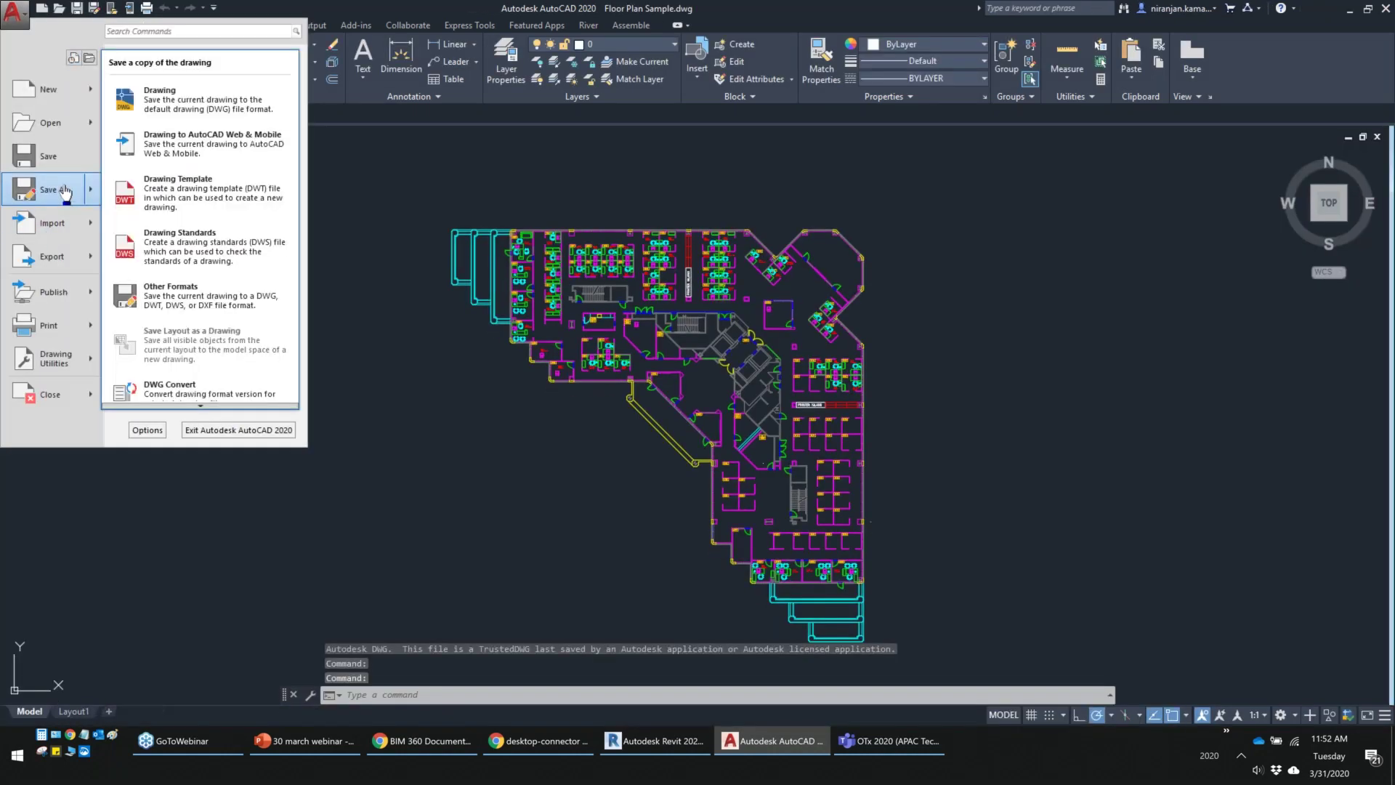
Browse to the BIM 360 drive's projects in the Save As DWG dialog, then cancel the save
{"action": "left_click", "coordinate": [183, 98]}
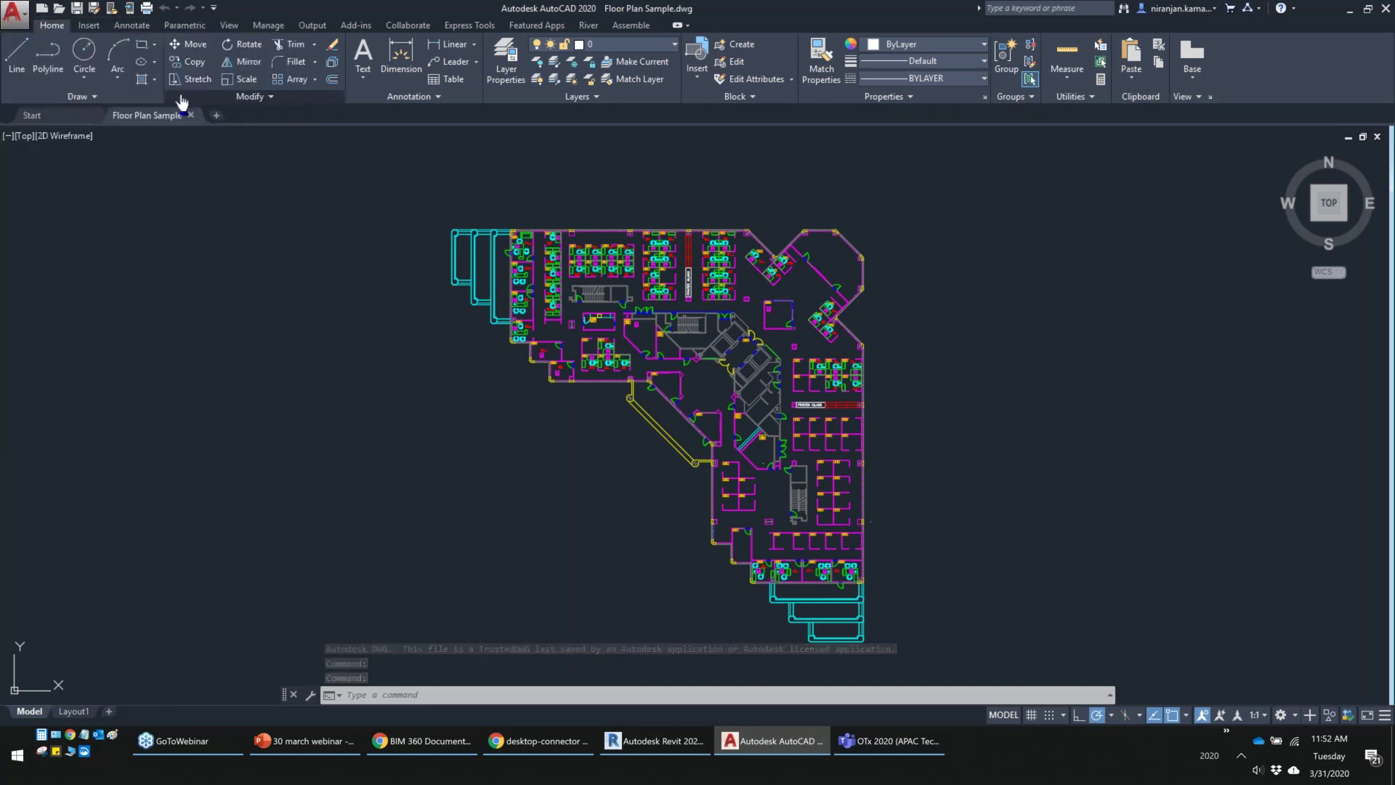
{"action": "left_click", "coordinate": [431, 318]}
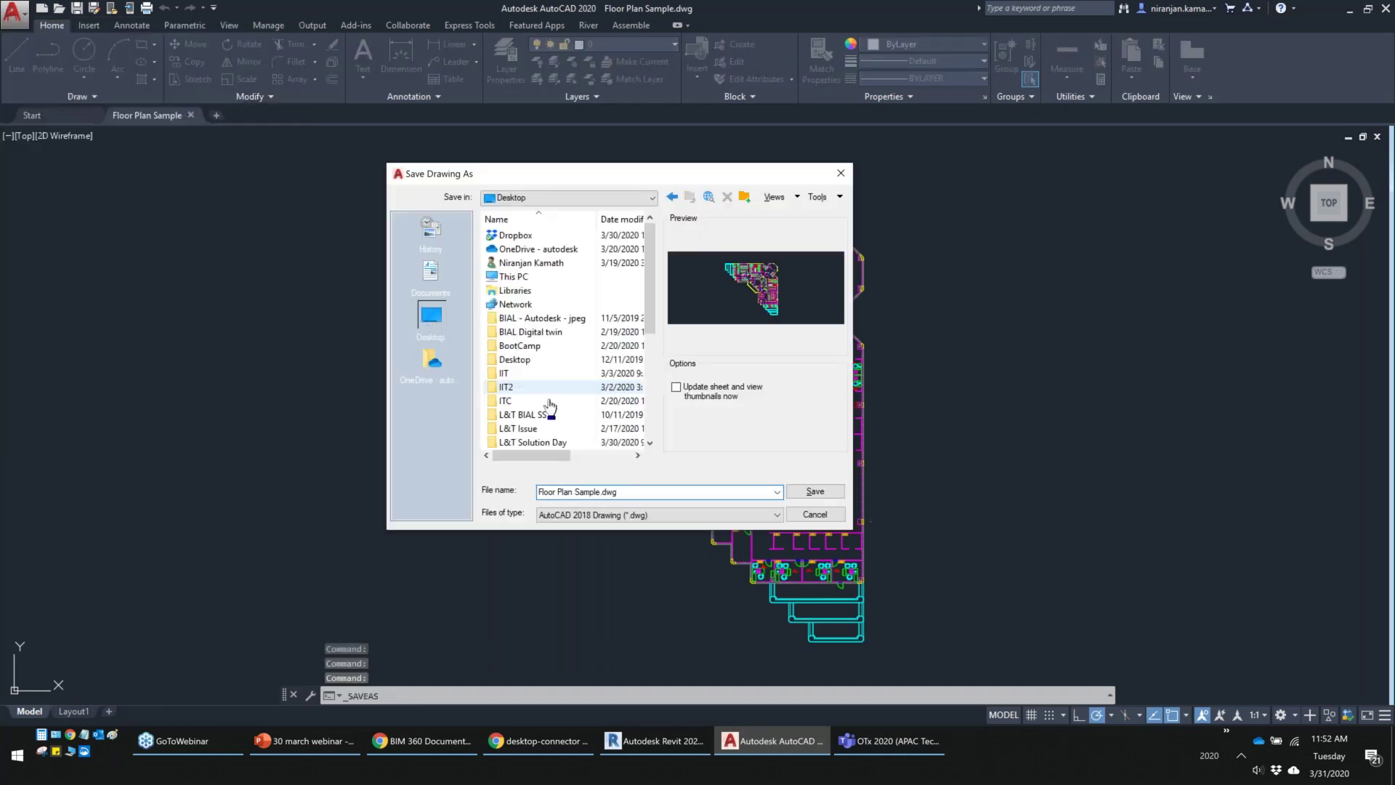
{"action": "double_click", "coordinate": [514, 276]}
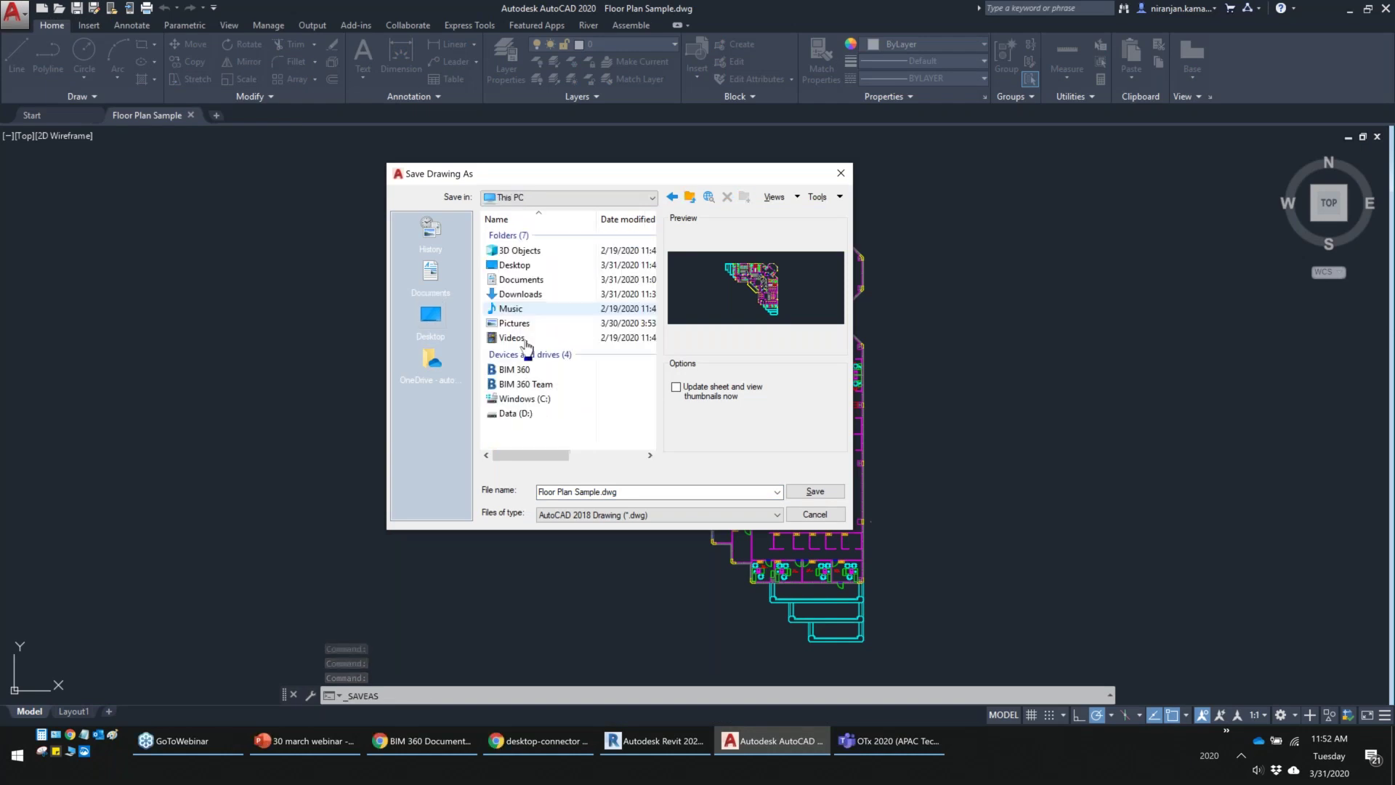
{"action": "double_click", "coordinate": [516, 370]}
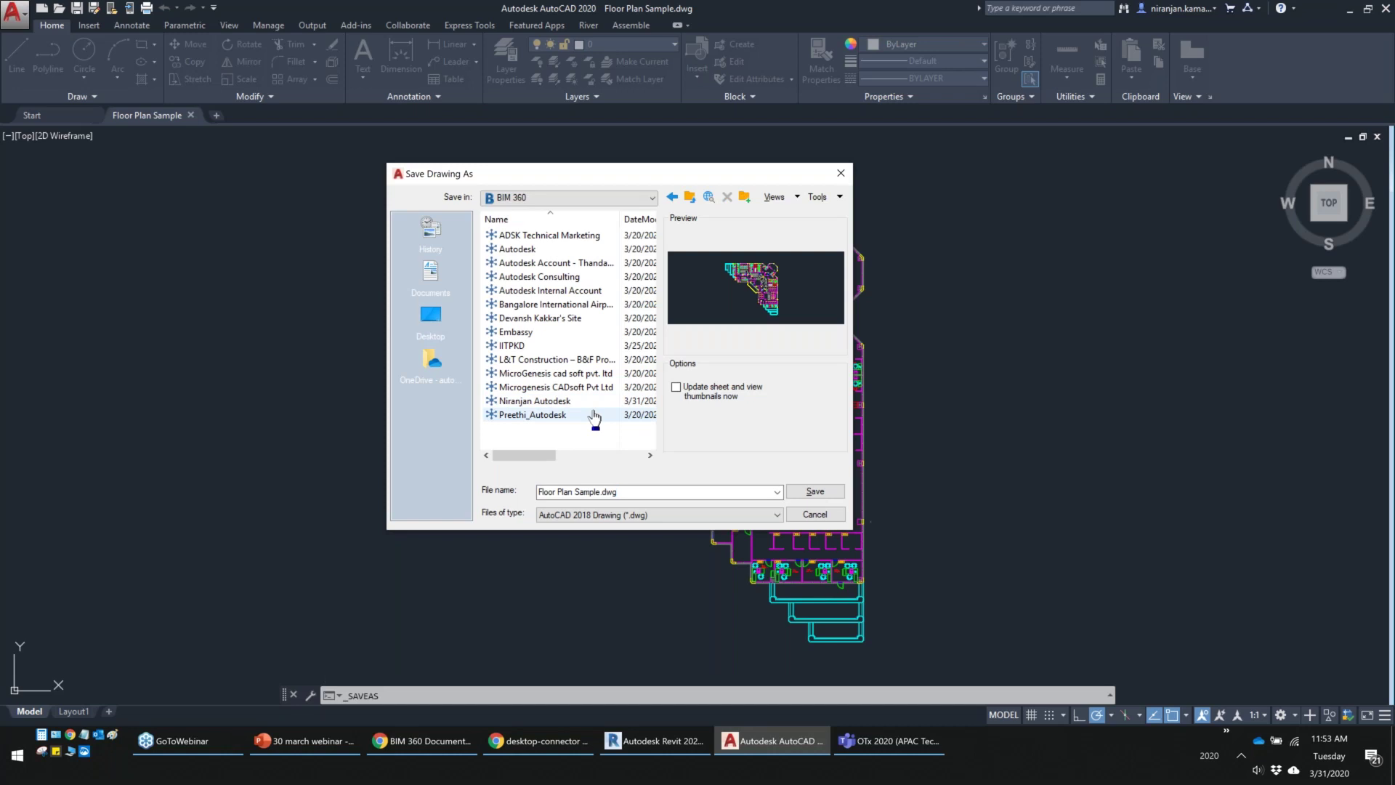
{"action": "left_click", "coordinate": [815, 515]}
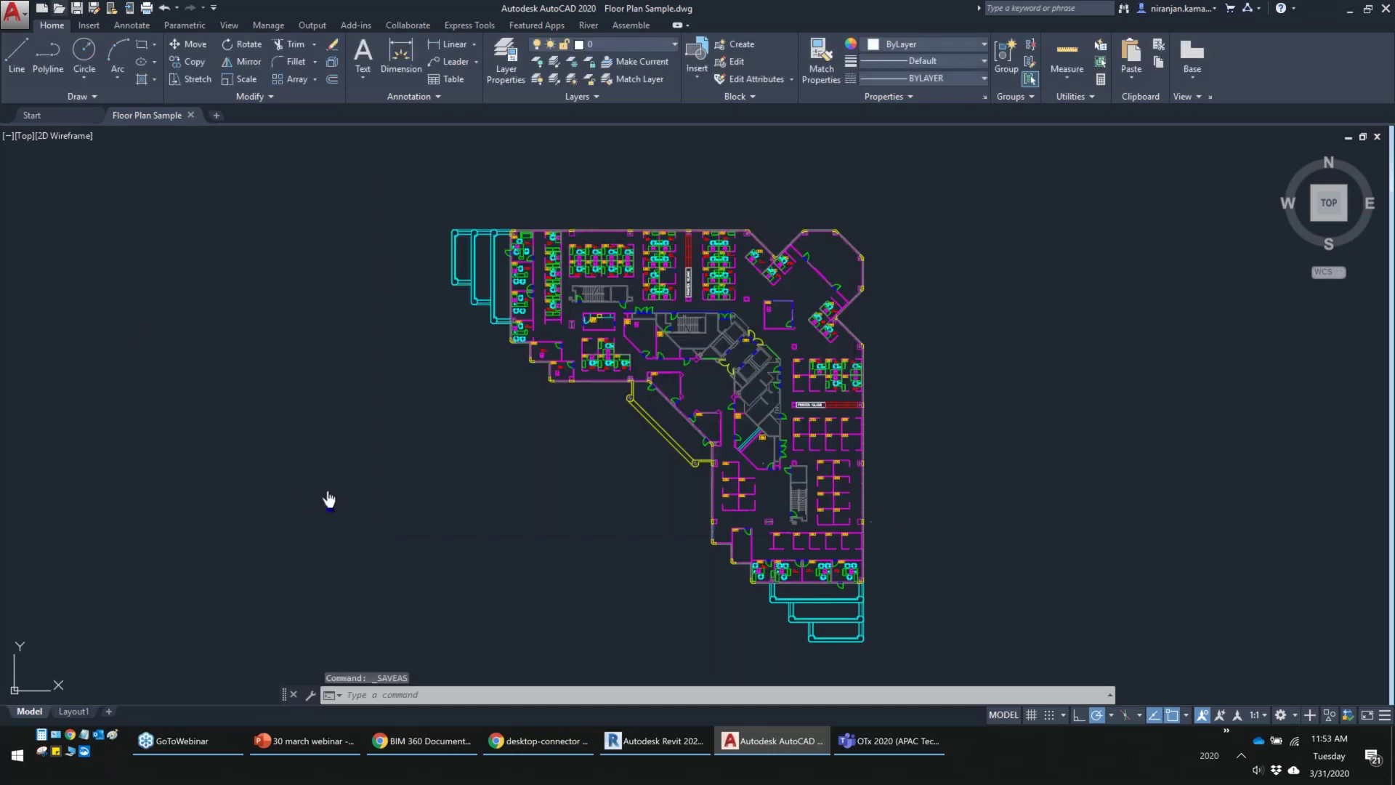
Browse to the BIM 360 drive's account hub folder in the Open dialog, then cancel without opening a drawing
{"action": "key", "text": "ctrl+o"}
{"action": "left_click", "coordinate": [431, 316]}
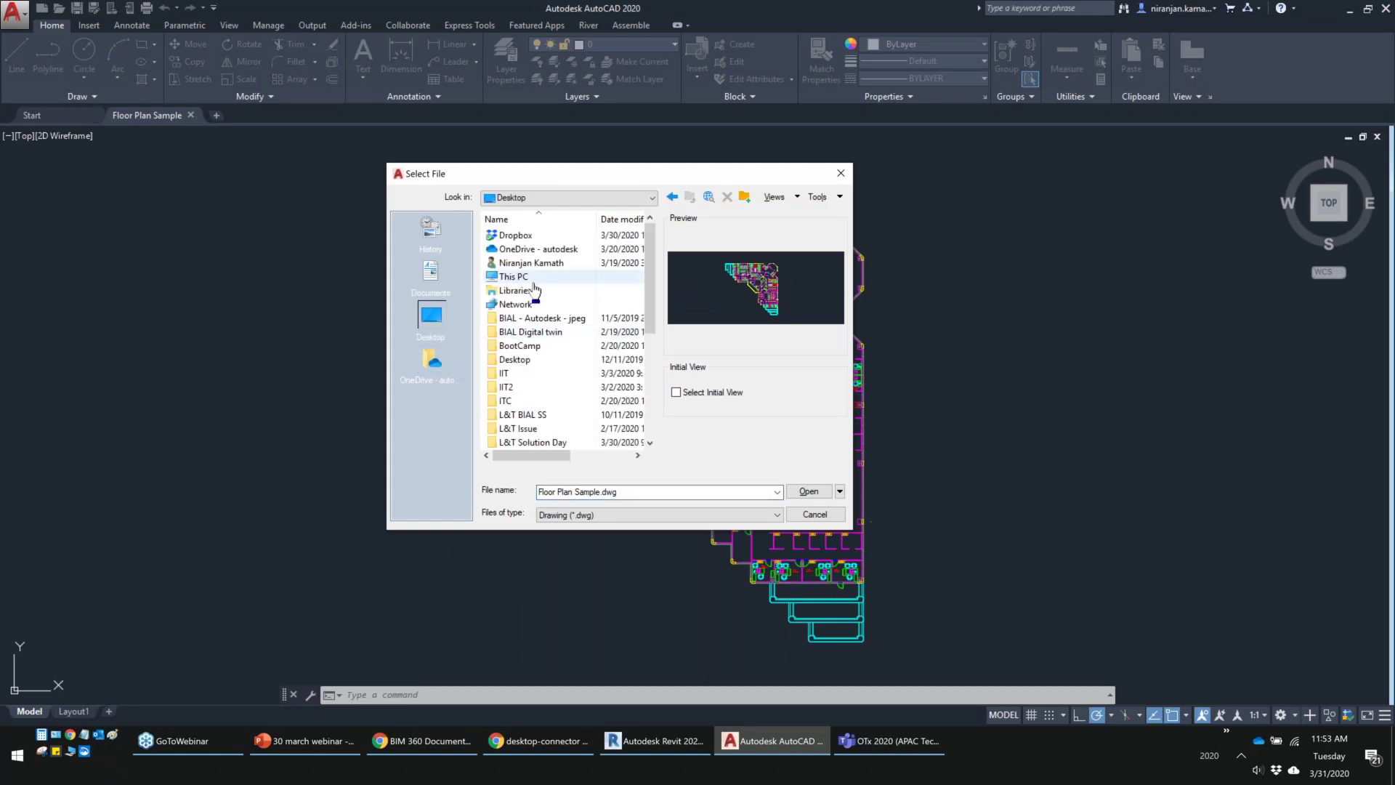
{"action": "double_click", "coordinate": [532, 280]}
{"action": "double_click", "coordinate": [530, 370]}
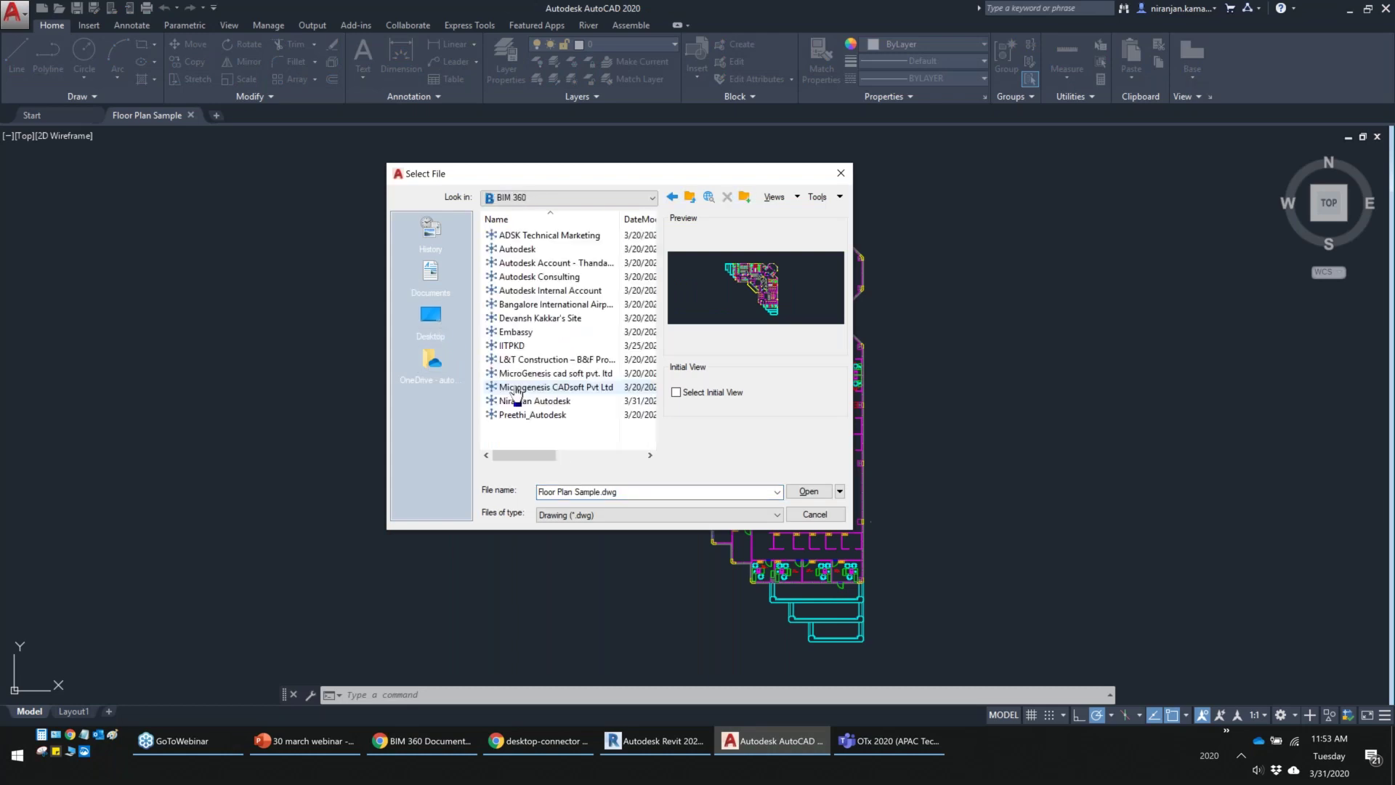
{"action": "double_click", "coordinate": [512, 401]}
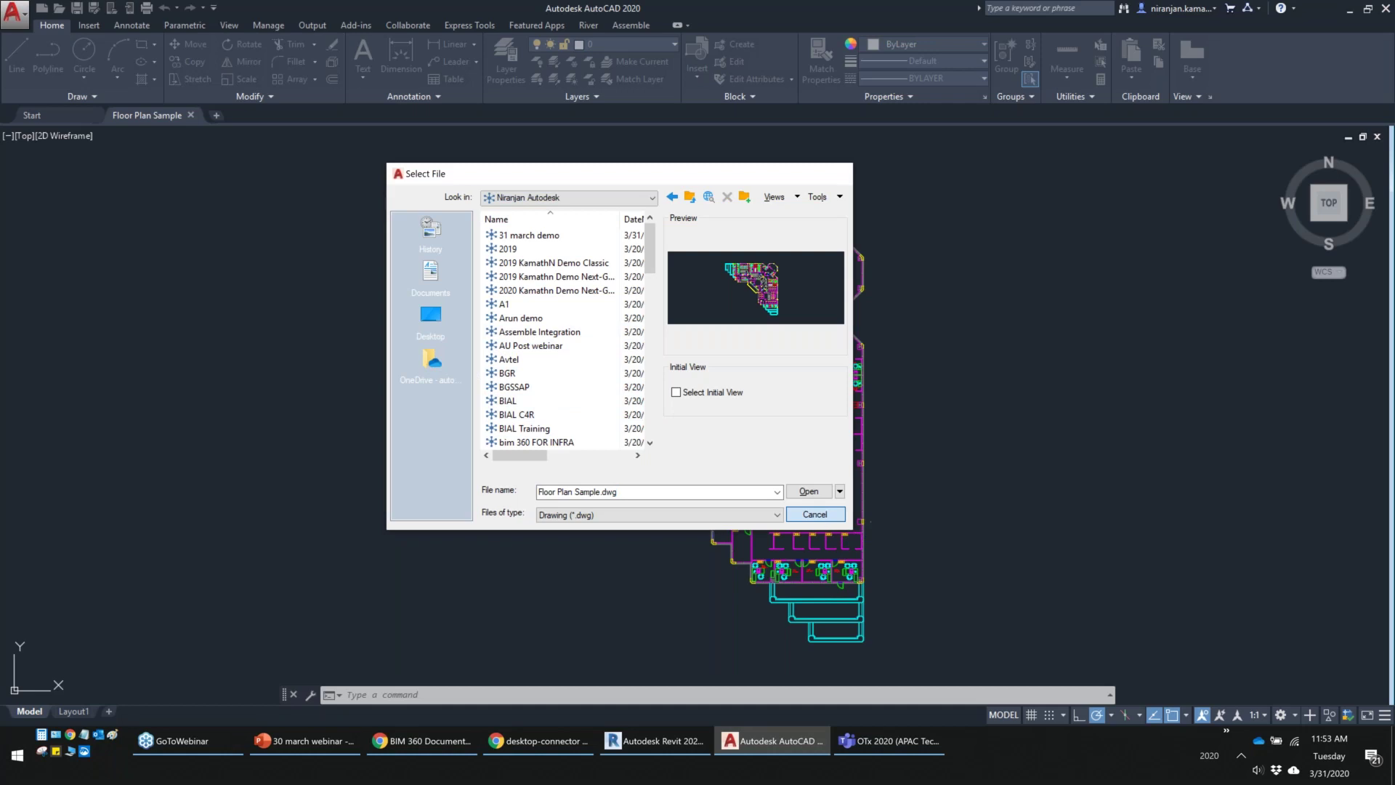
{"action": "left_click", "coordinate": [814, 514]}
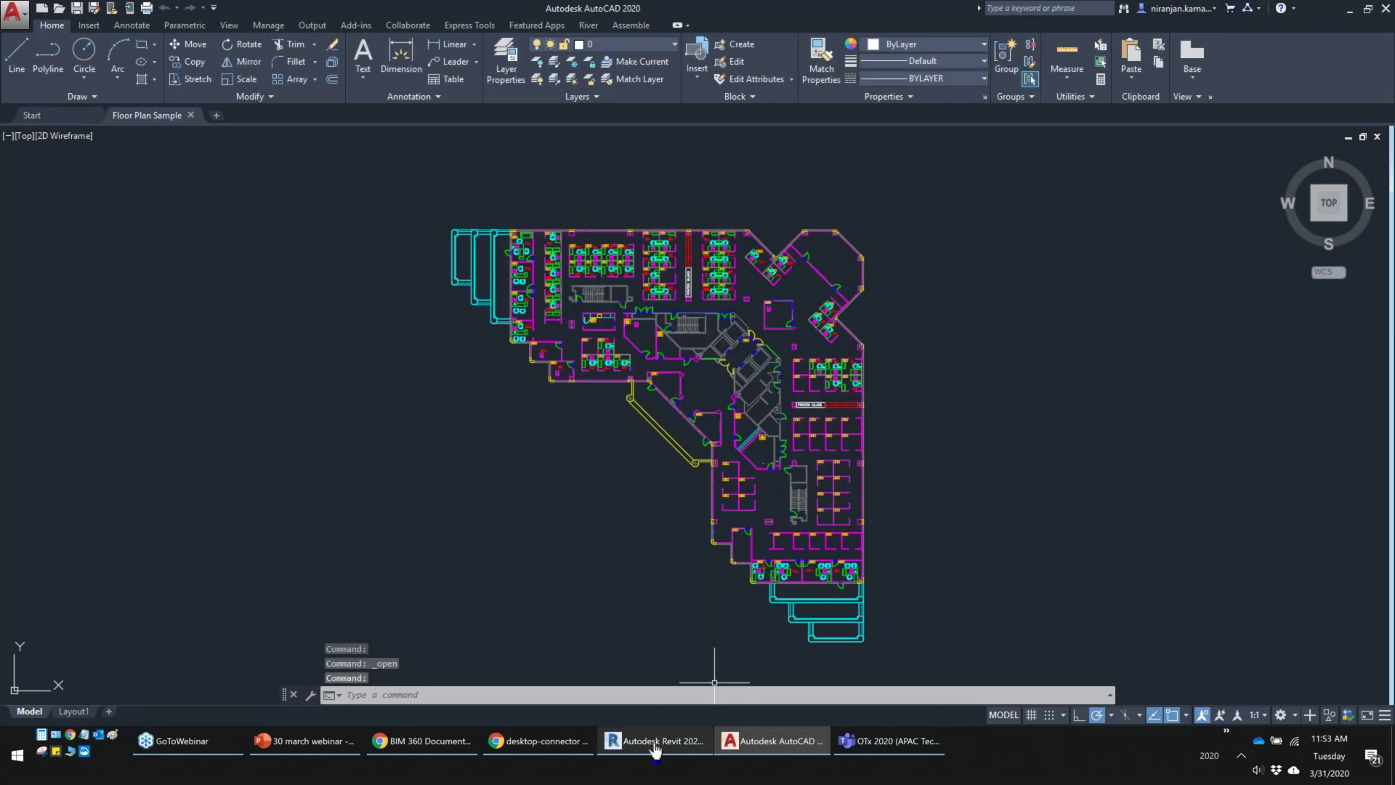
{"action": "left_click", "coordinate": [655, 749]}
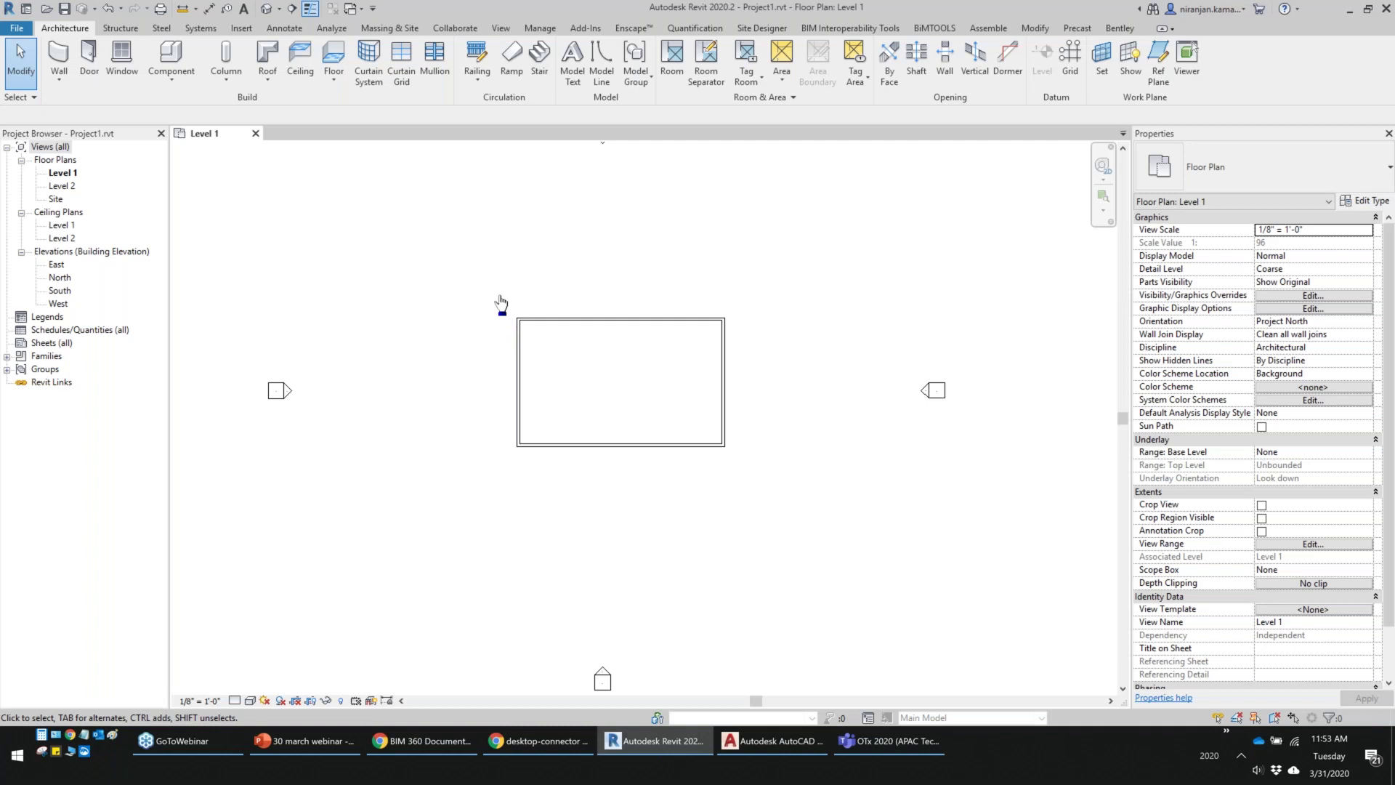
Switch to the 2019 Next-Gen demo project and open its Infraworks BIM 360 folder of 5 .iwm models
{"action": "left_click", "coordinate": [396, 752]}
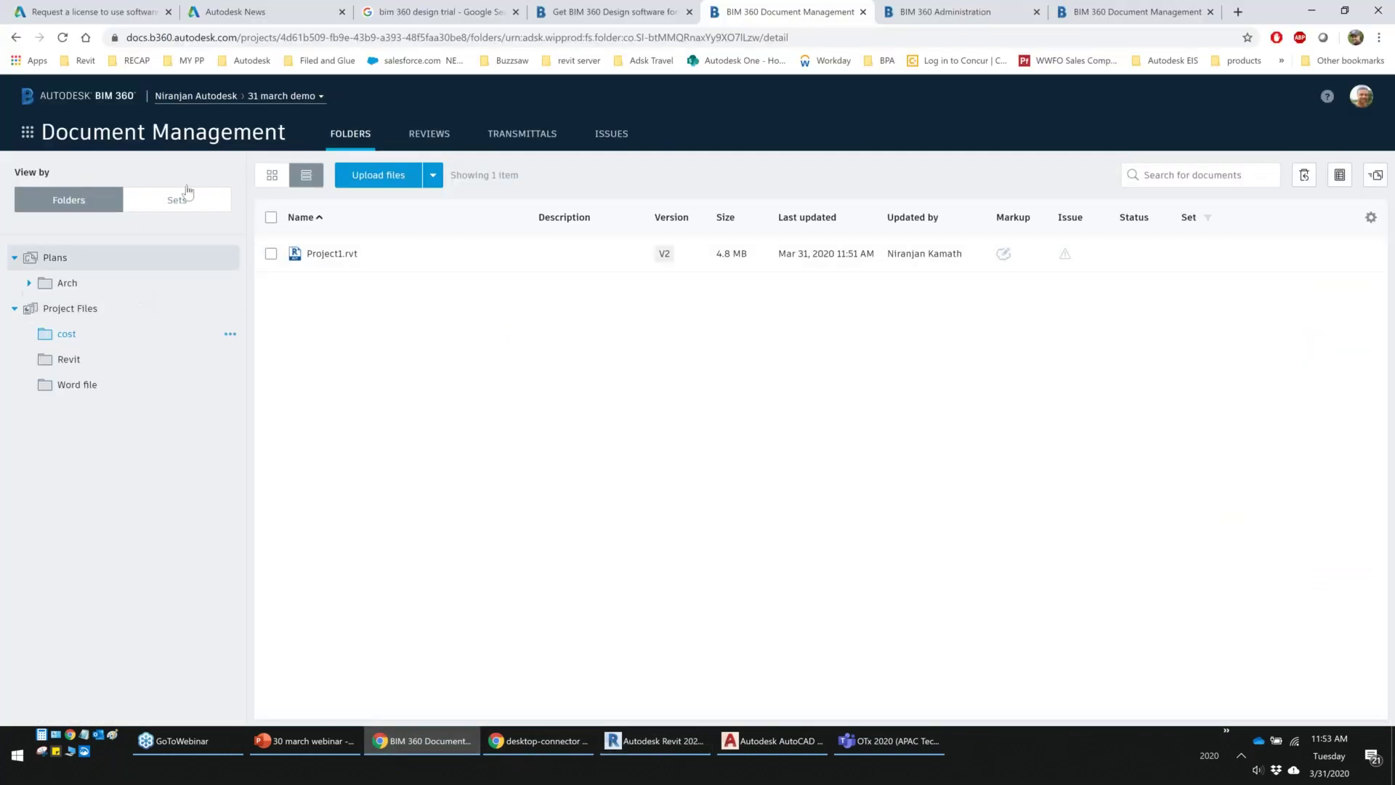
{"action": "left_click", "coordinate": [311, 102]}
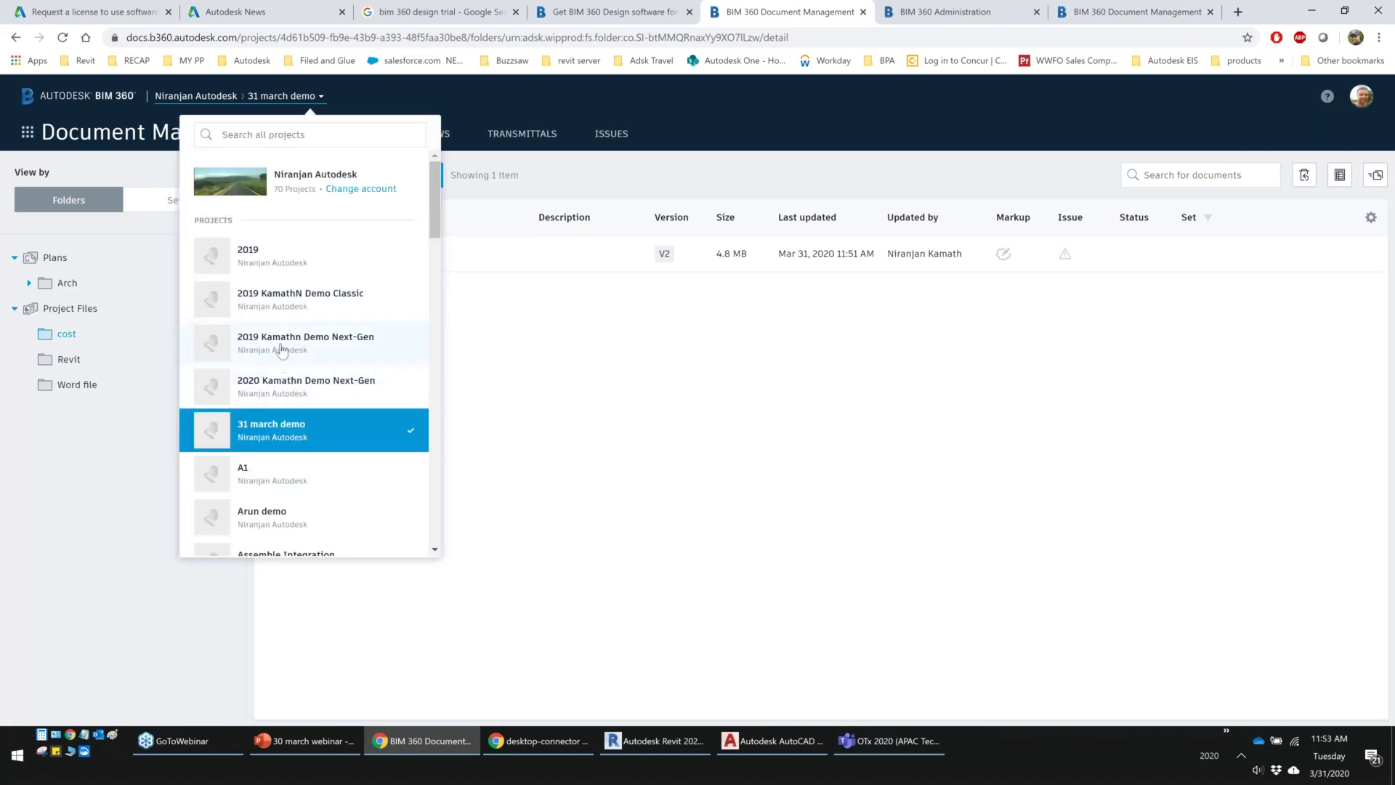
{"action": "left_click", "coordinate": [282, 345]}
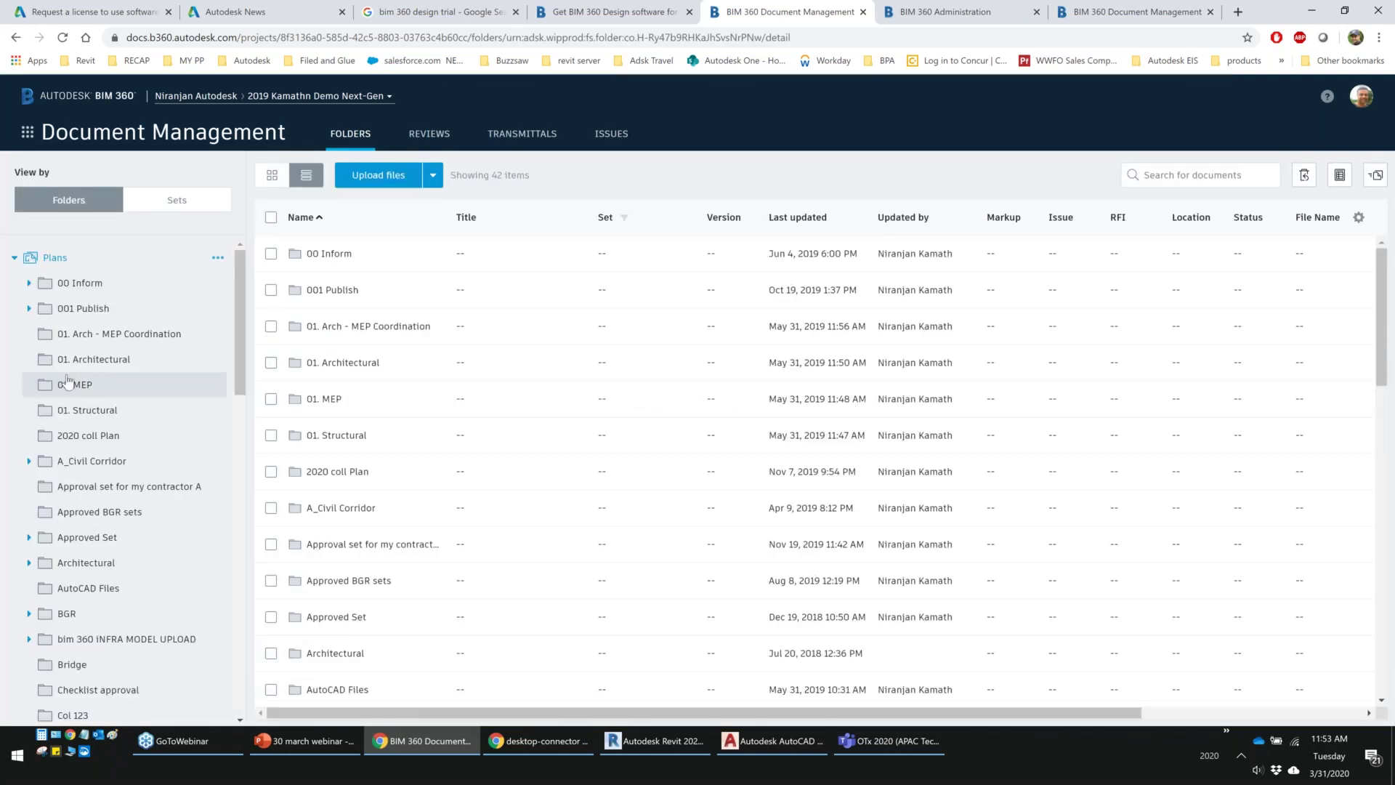
{"action": "scroll", "coordinate": [109, 396], "scroll_direction": "down", "scroll_amount": 10}
{"action": "left_click", "coordinate": [104, 455]}
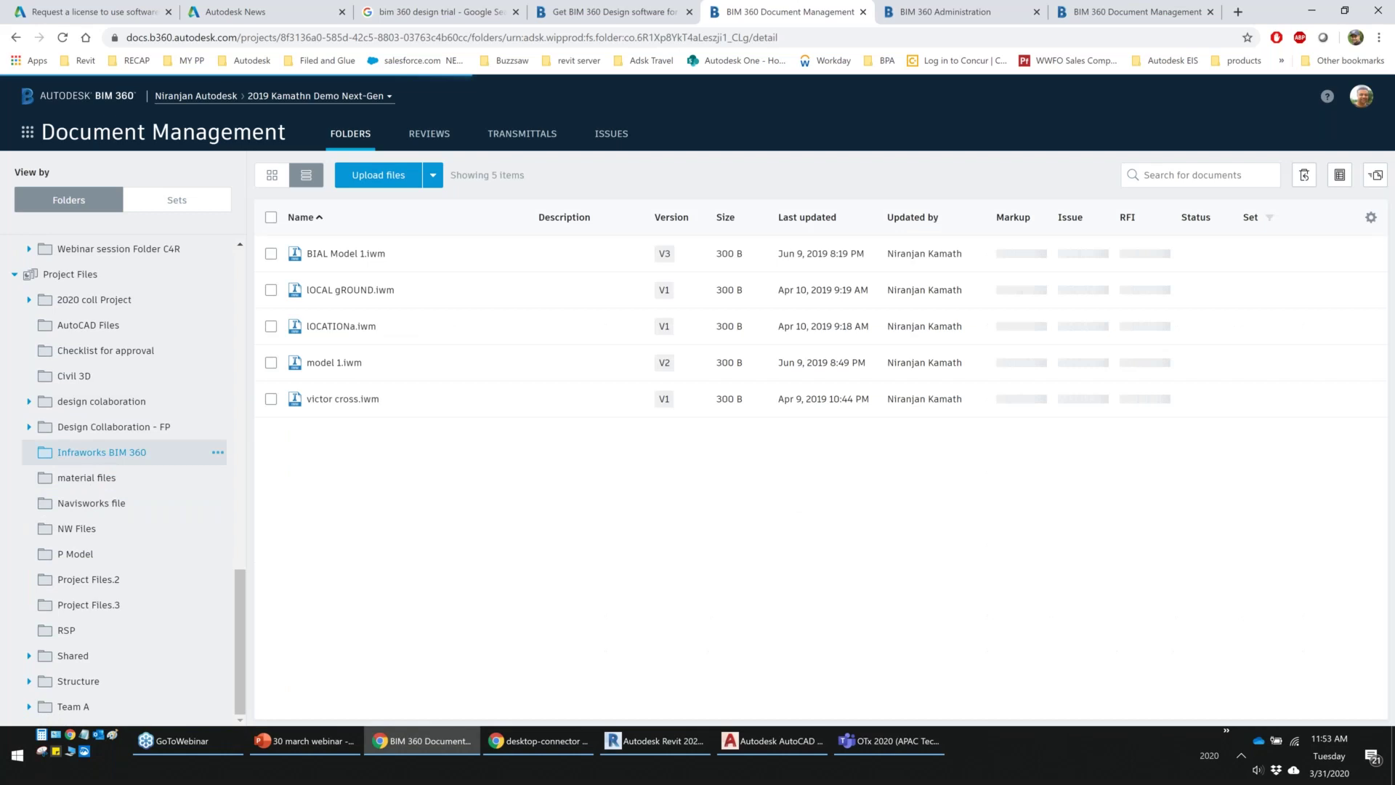
{"action": "left_click", "coordinate": [325, 363]}
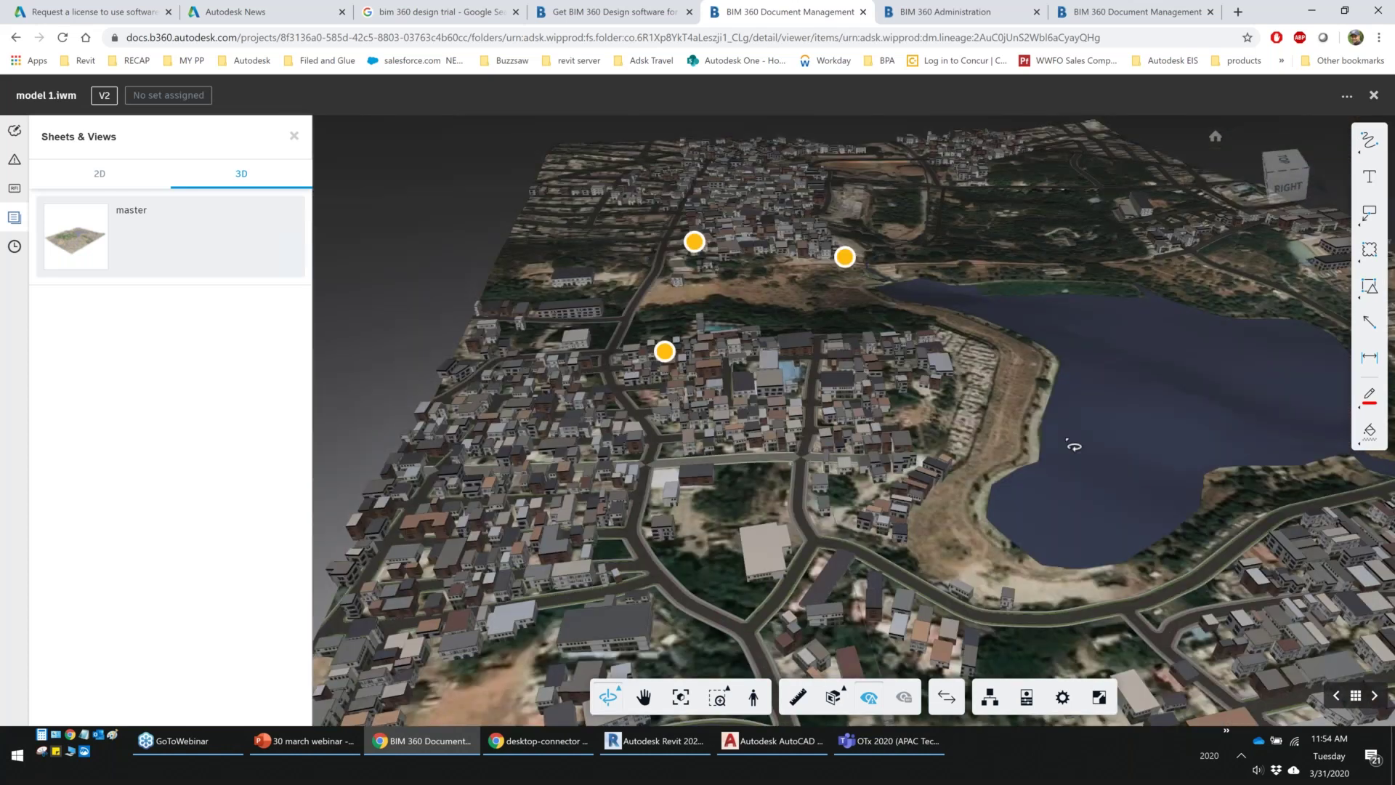
{"action": "left_click_drag", "start_coordinate": [1074, 447], "coordinate": [838, 446]}
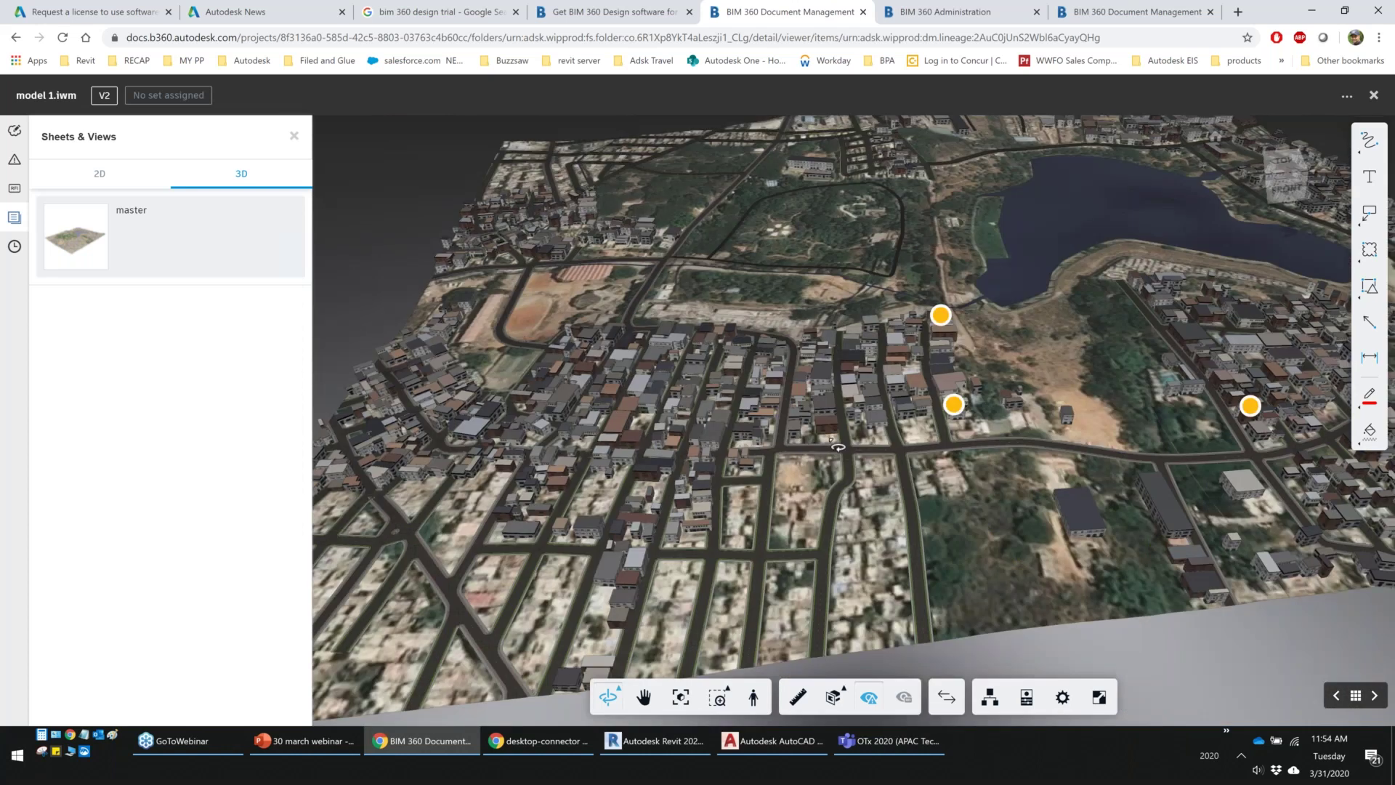
{"action": "key", "text": "alt+Left"}
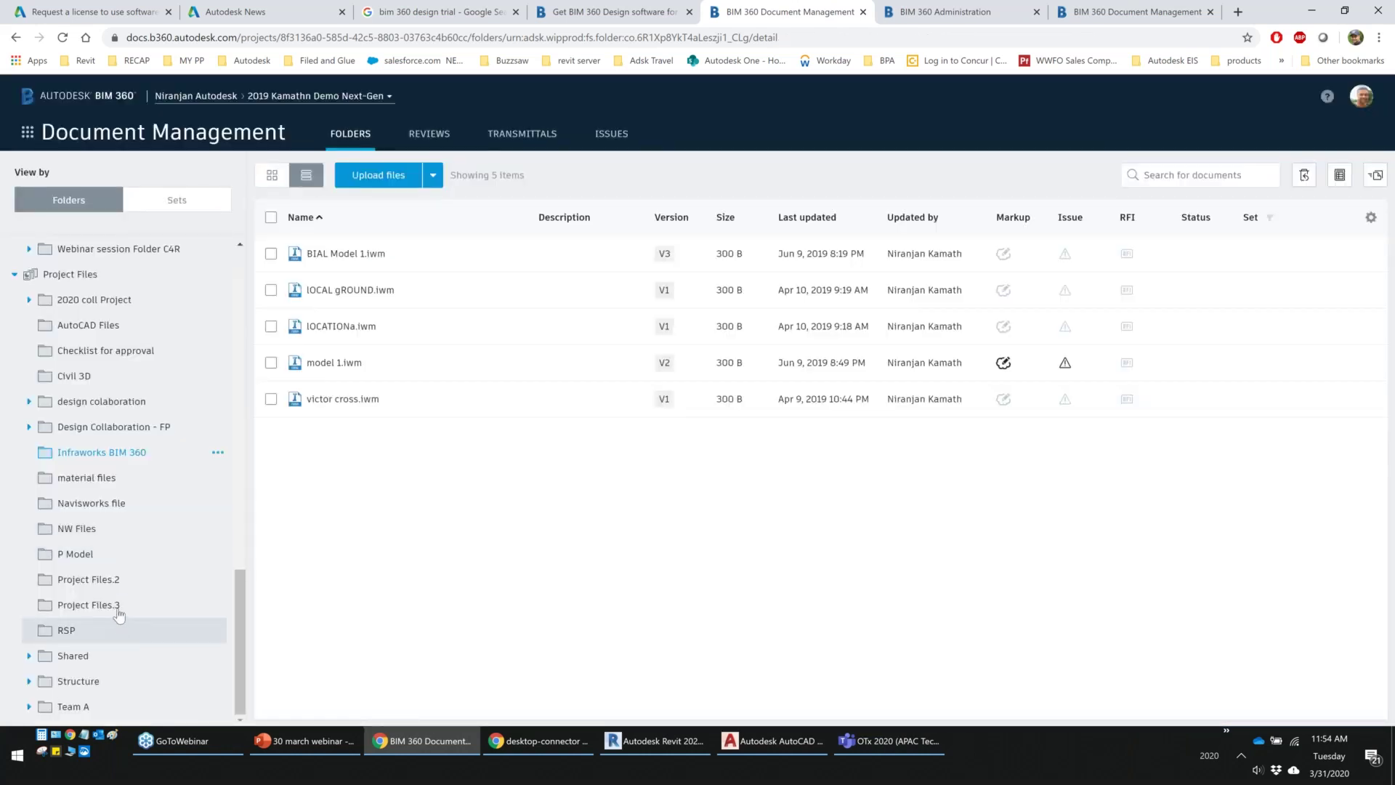
Open Audubon Center.nwd from the Navisworks file folder, orbit the view, and list its five issues
{"action": "left_click", "coordinate": [94, 502]}
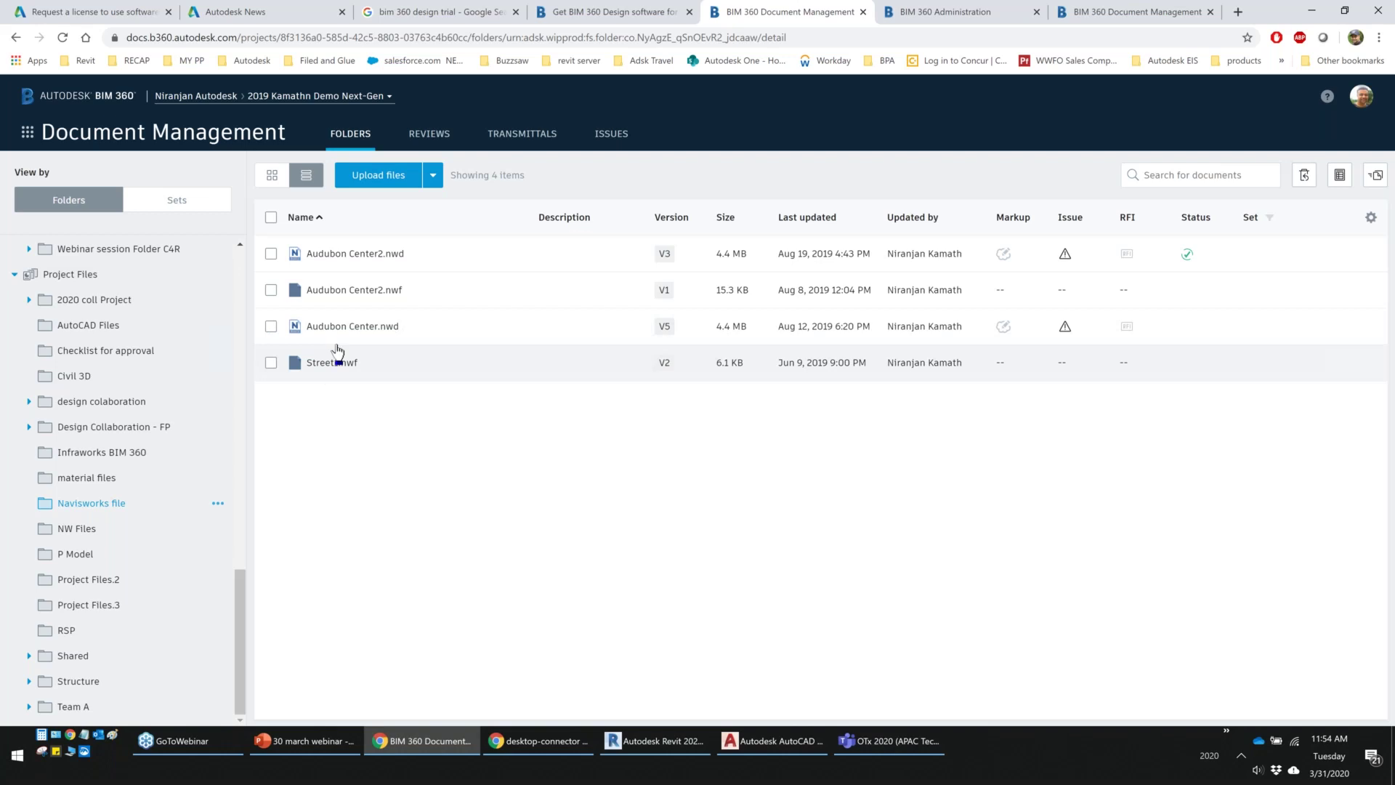
{"action": "left_click", "coordinate": [353, 327]}
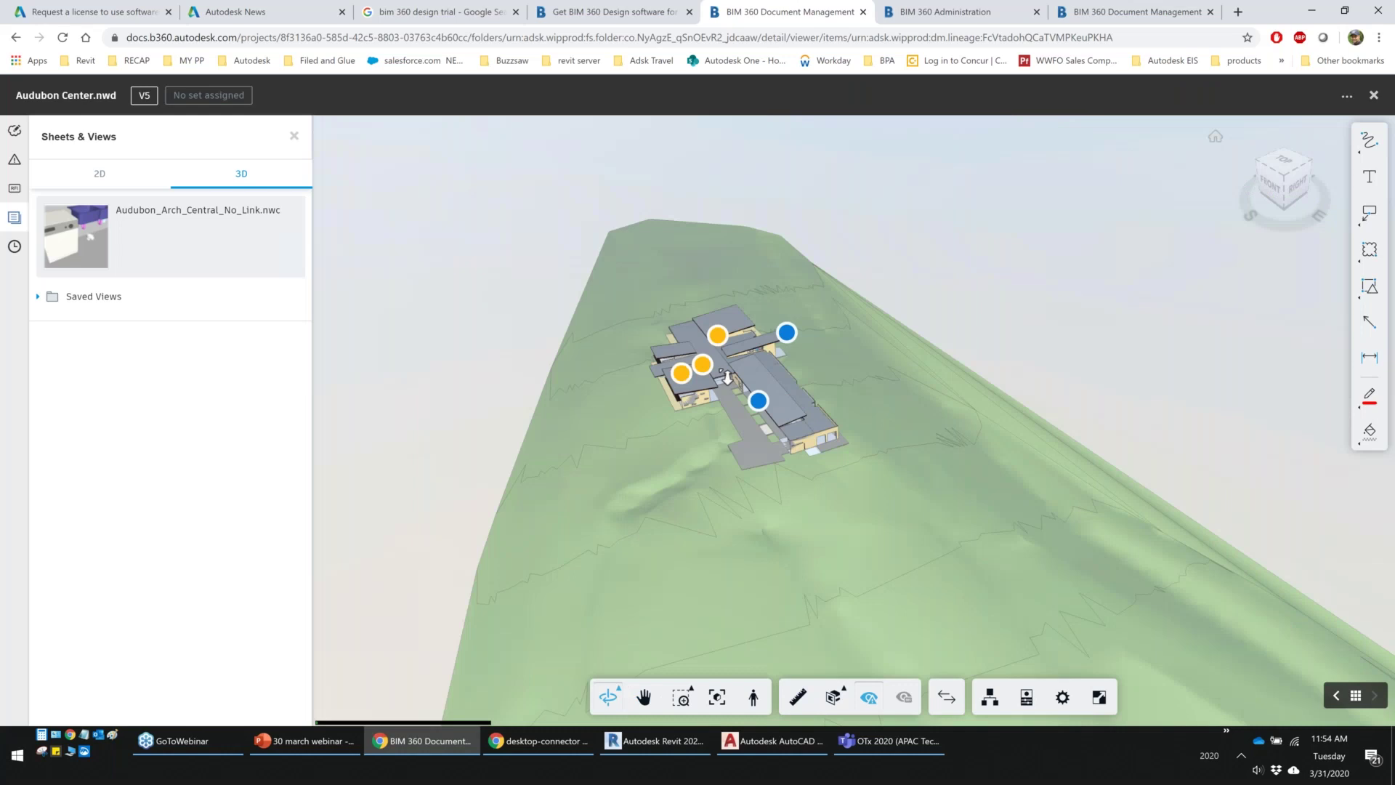
{"action": "left_click_drag", "start_coordinate": [727, 377], "coordinate": [727, 342]}
{"action": "scroll", "coordinate": [802, 484], "scroll_direction": "up", "scroll_amount": 5}
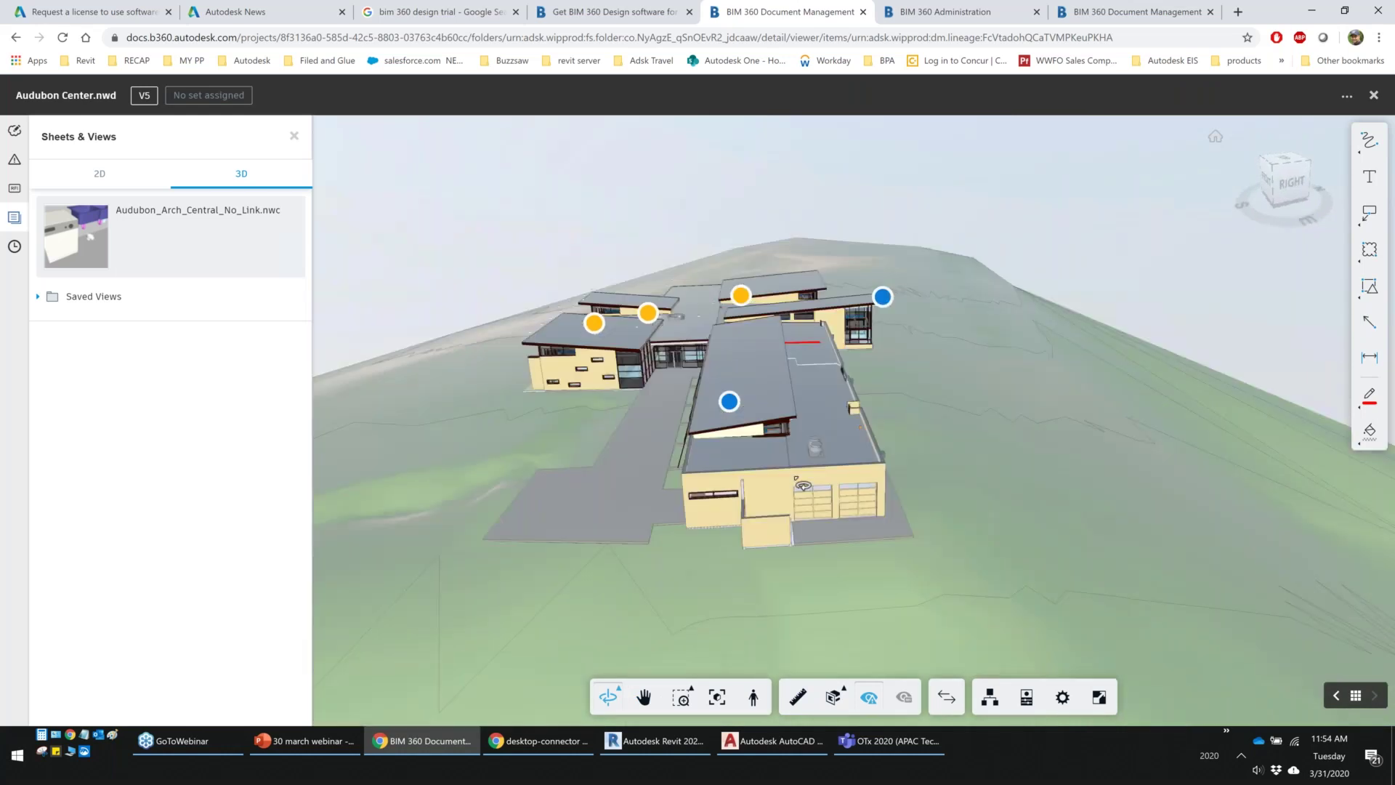
{"action": "scroll", "coordinate": [803, 485], "scroll_direction": "up", "scroll_amount": 5}
{"action": "scroll", "coordinate": [756, 511], "scroll_direction": "down", "scroll_amount": 5}
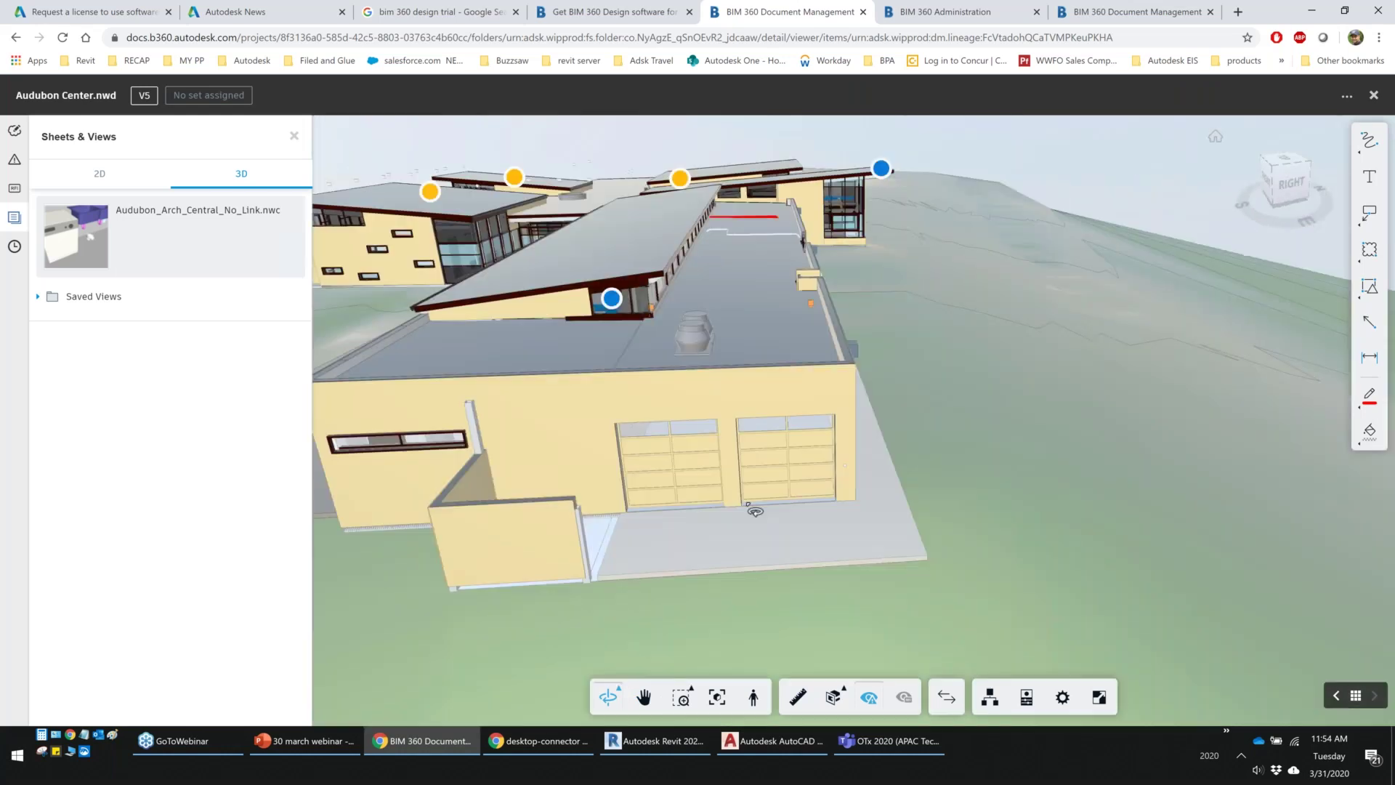
{"action": "left_click_drag", "start_coordinate": [756, 511], "coordinate": [453, 580]}
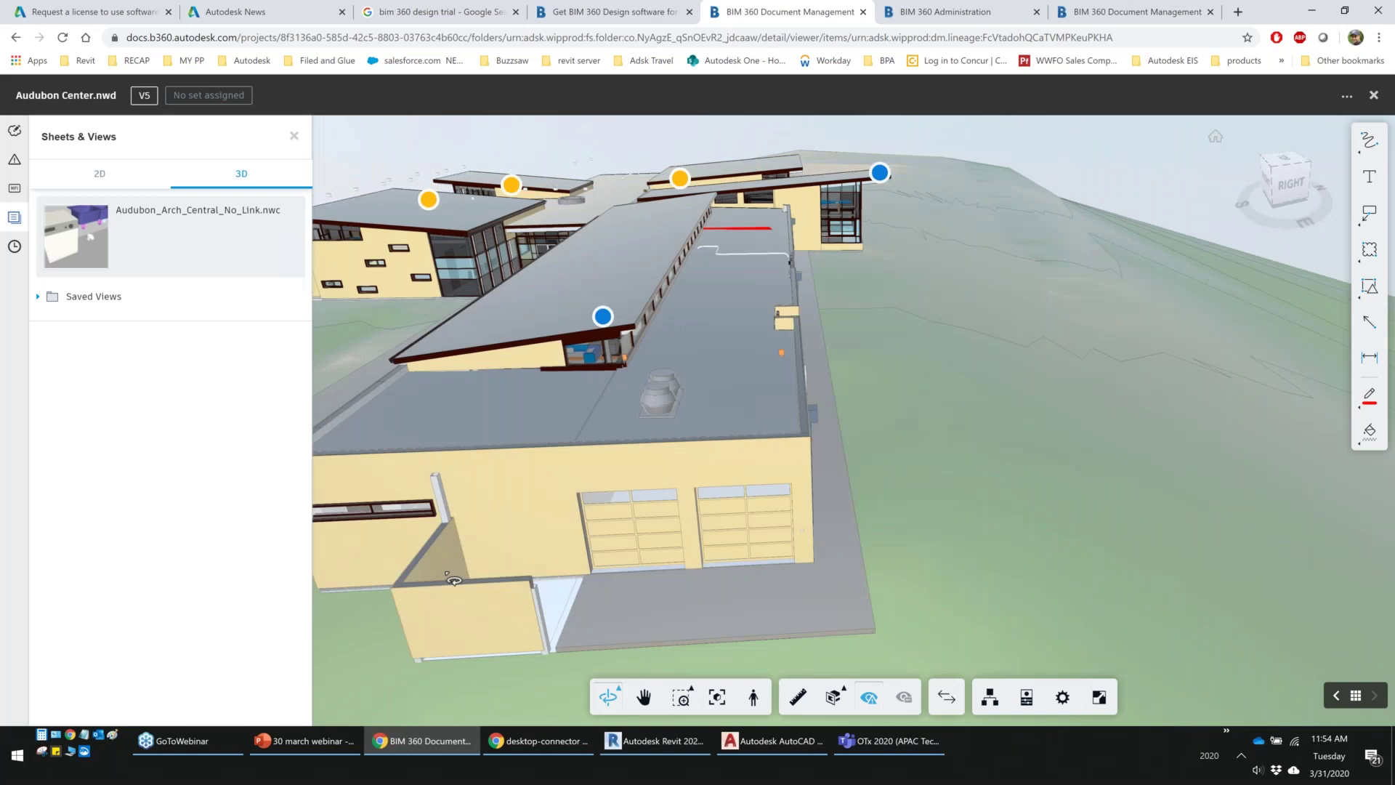
{"action": "left_click", "coordinate": [13, 160]}
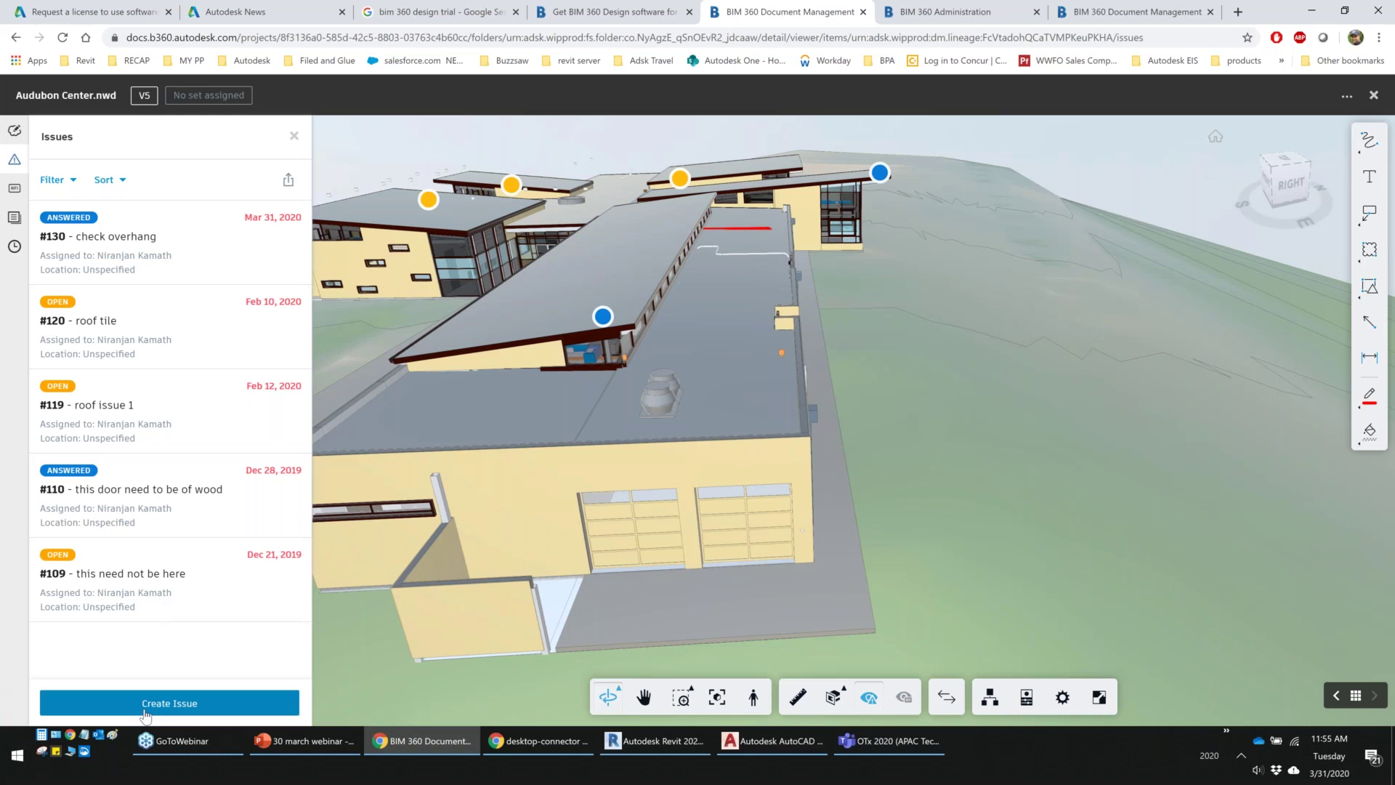
Pin a new issue on the building wall titled 'roof is missing in this design'
{"action": "left_click", "coordinate": [145, 704]}
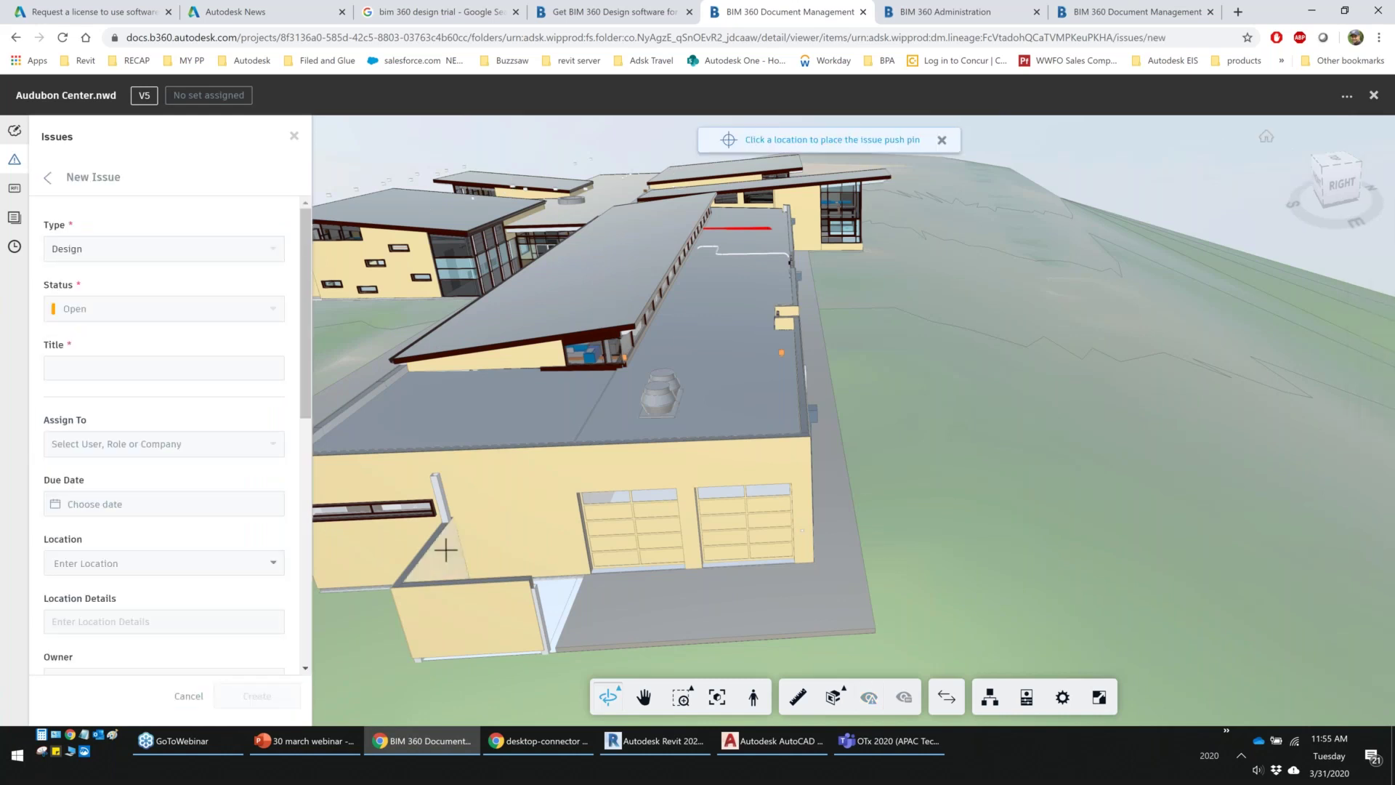
{"action": "left_click", "coordinate": [469, 542]}
{"action": "left_click", "coordinate": [81, 368]}
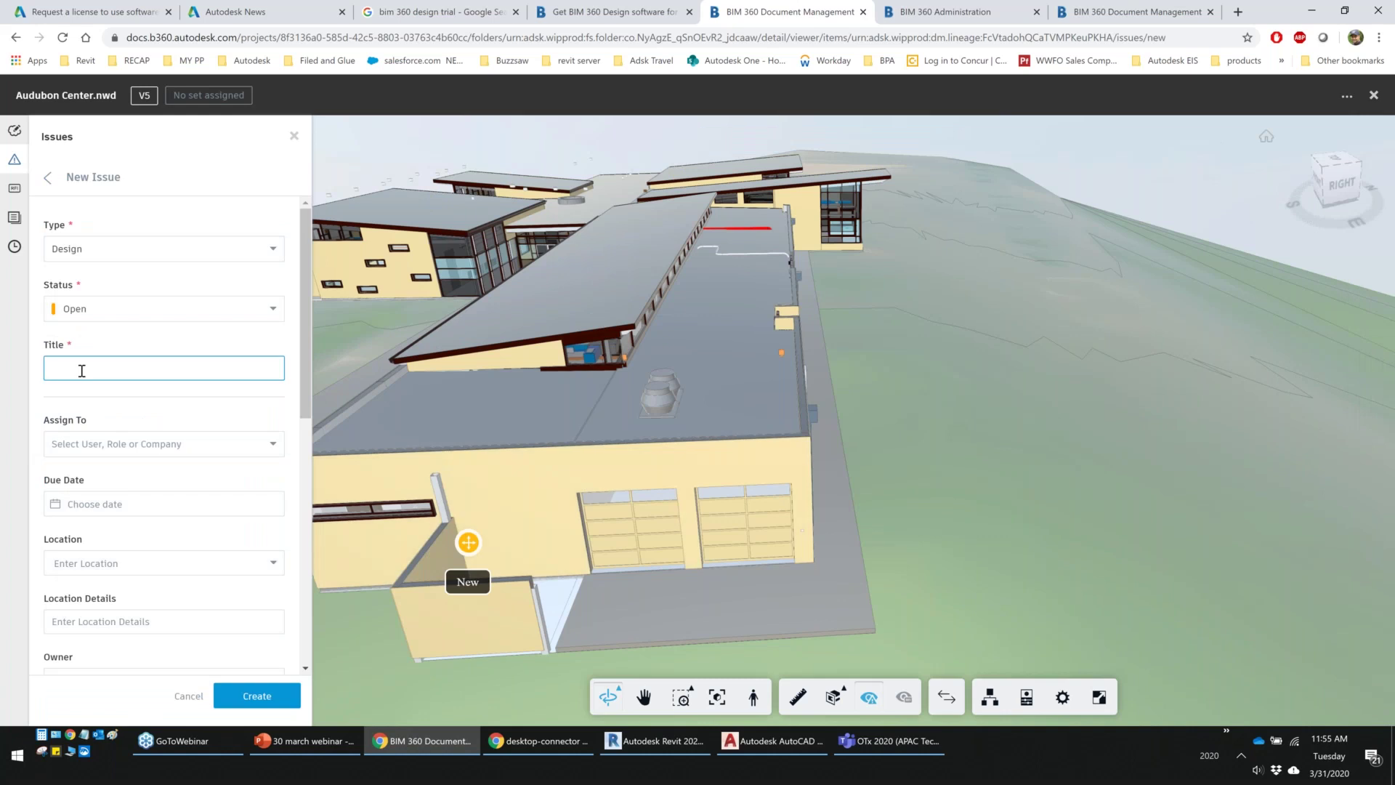
{"action": "type", "text": "roof is missing in this design"}
Assign the new issue to a team member
{"action": "left_click", "coordinate": [167, 443]}
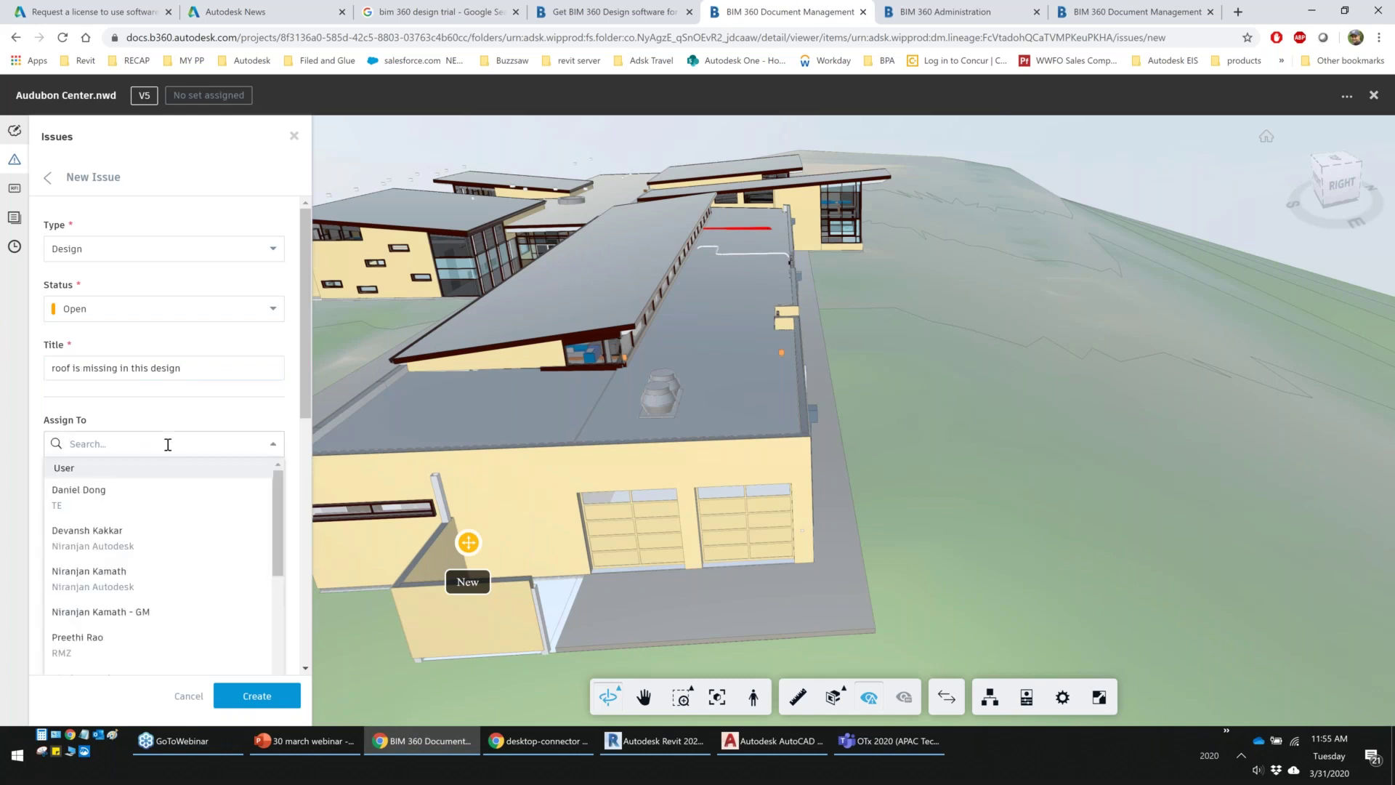
{"action": "scroll", "coordinate": [102, 538], "scroll_direction": "down", "scroll_amount": 5}
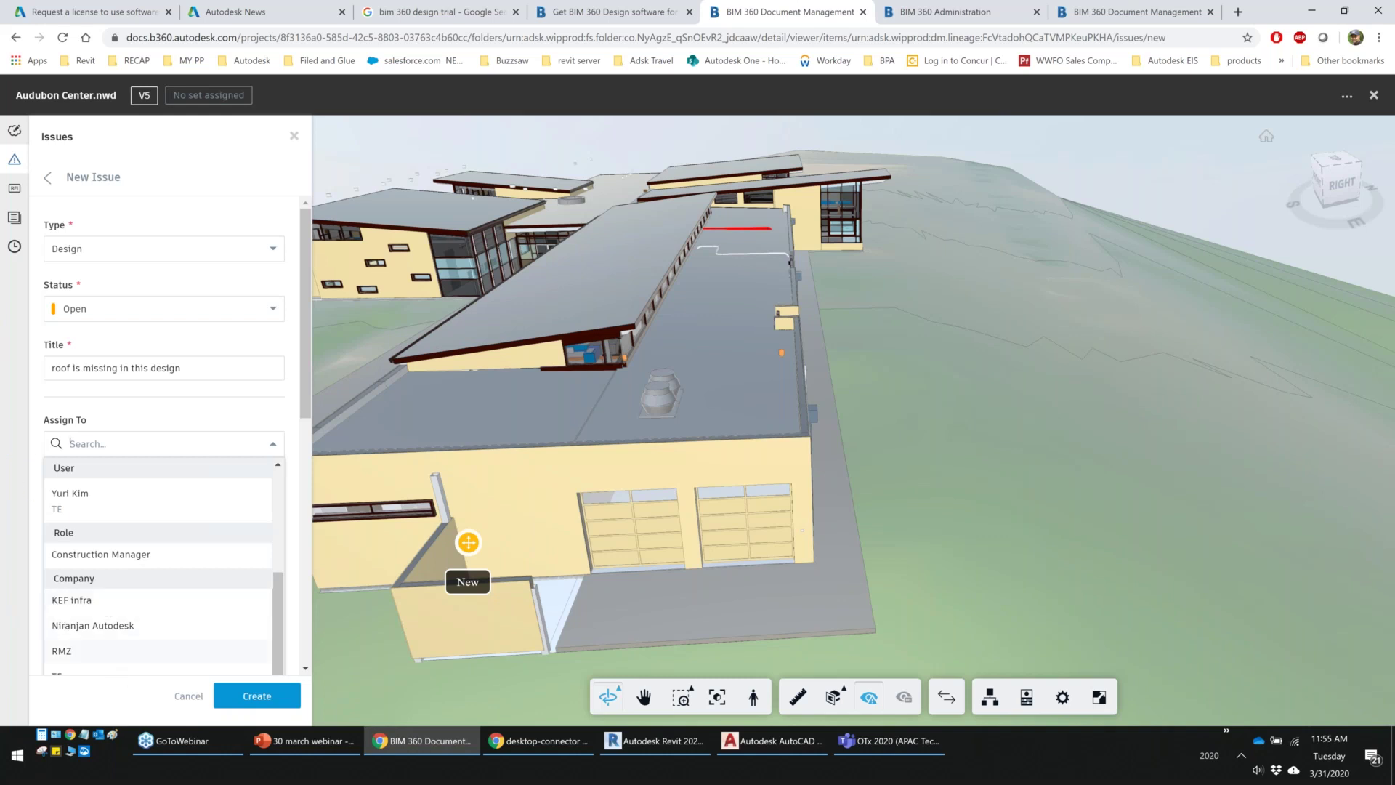
{"action": "scroll", "coordinate": [112, 617], "scroll_direction": "up", "scroll_amount": 3}
{"action": "scroll", "coordinate": [118, 628], "scroll_direction": "down", "scroll_amount": 3}
{"action": "scroll", "coordinate": [170, 552], "scroll_direction": "down", "scroll_amount": 3}
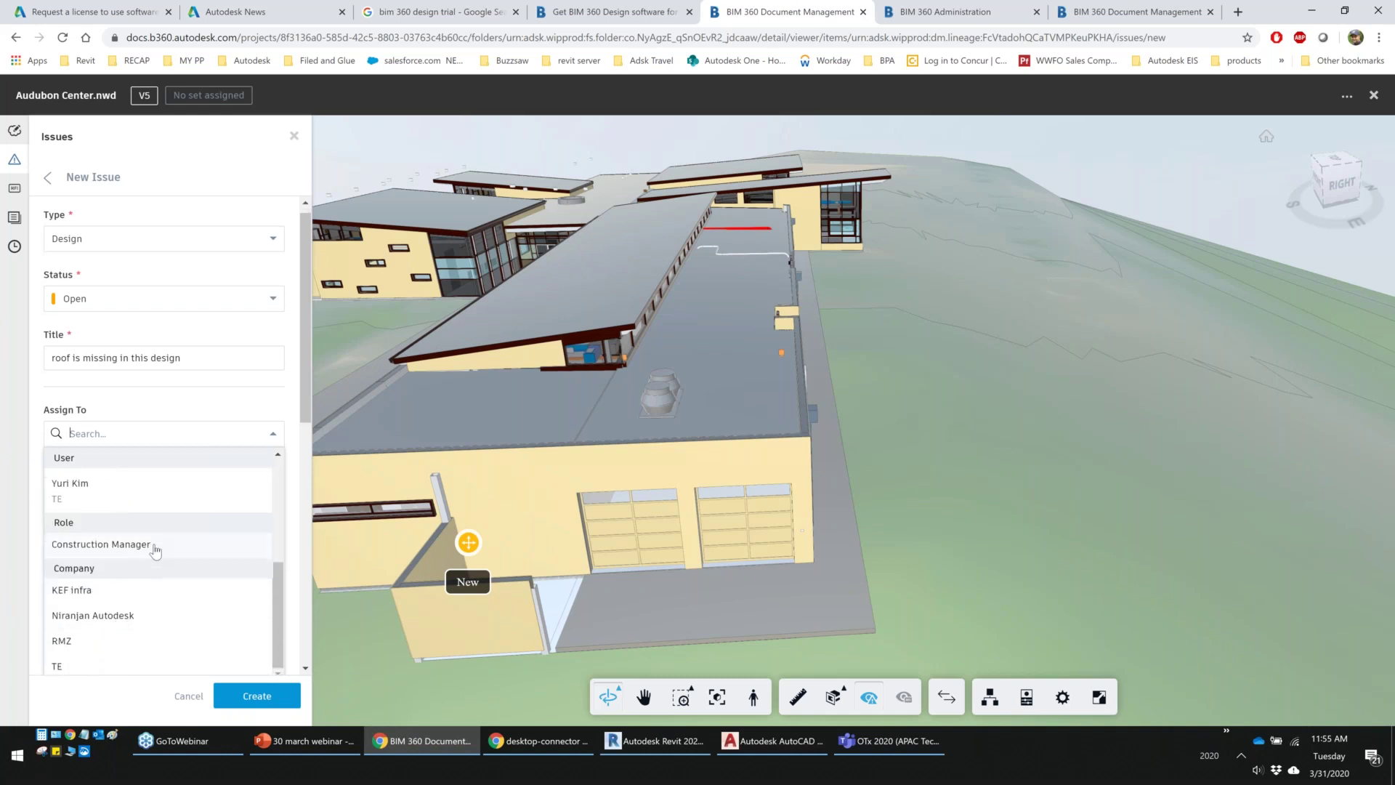
{"action": "scroll", "coordinate": [109, 548], "scroll_direction": "up", "scroll_amount": 5}
{"action": "scroll", "coordinate": [96, 556], "scroll_direction": "up", "scroll_amount": 2}
{"action": "left_click", "coordinate": [92, 574]}
Set the due date to Apr 8 and location to Tower 1, then create issue #131
{"action": "left_click", "coordinate": [116, 503]}
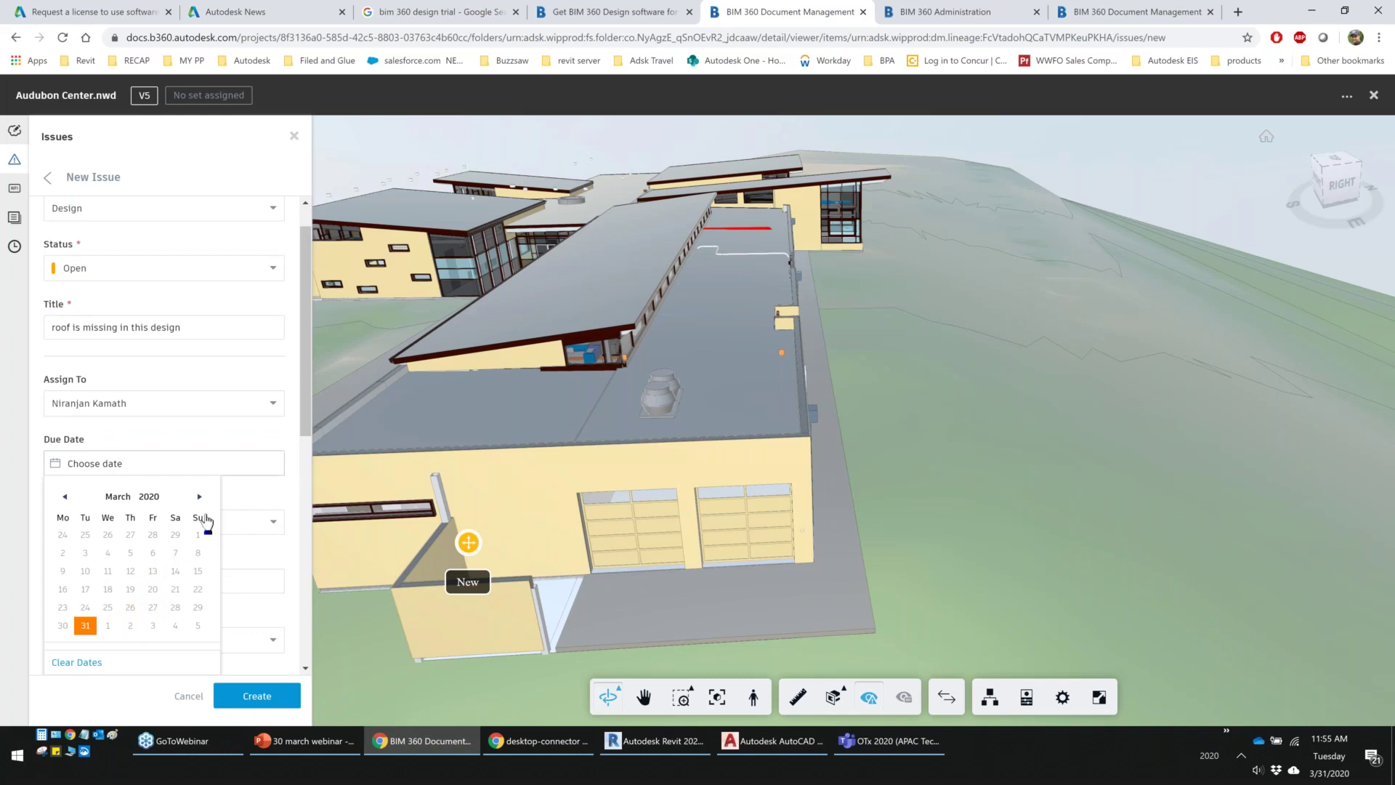
{"action": "left_click", "coordinate": [199, 496]}
{"action": "left_click", "coordinate": [107, 554]}
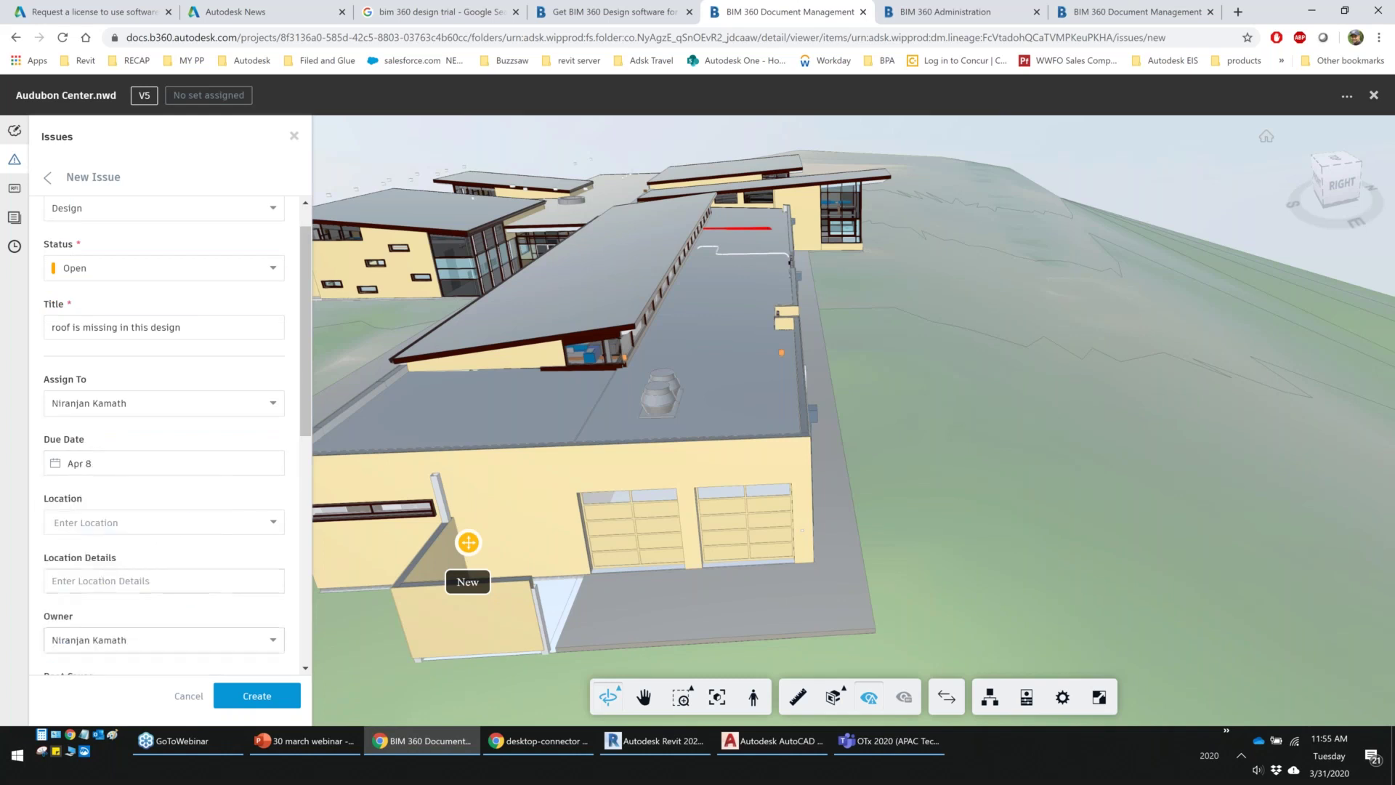
{"action": "left_click", "coordinate": [164, 537]}
{"action": "left_click", "coordinate": [73, 546]}
{"action": "scroll", "coordinate": [164, 509], "scroll_direction": "down", "scroll_amount": 3}
{"action": "left_click", "coordinate": [249, 689]}
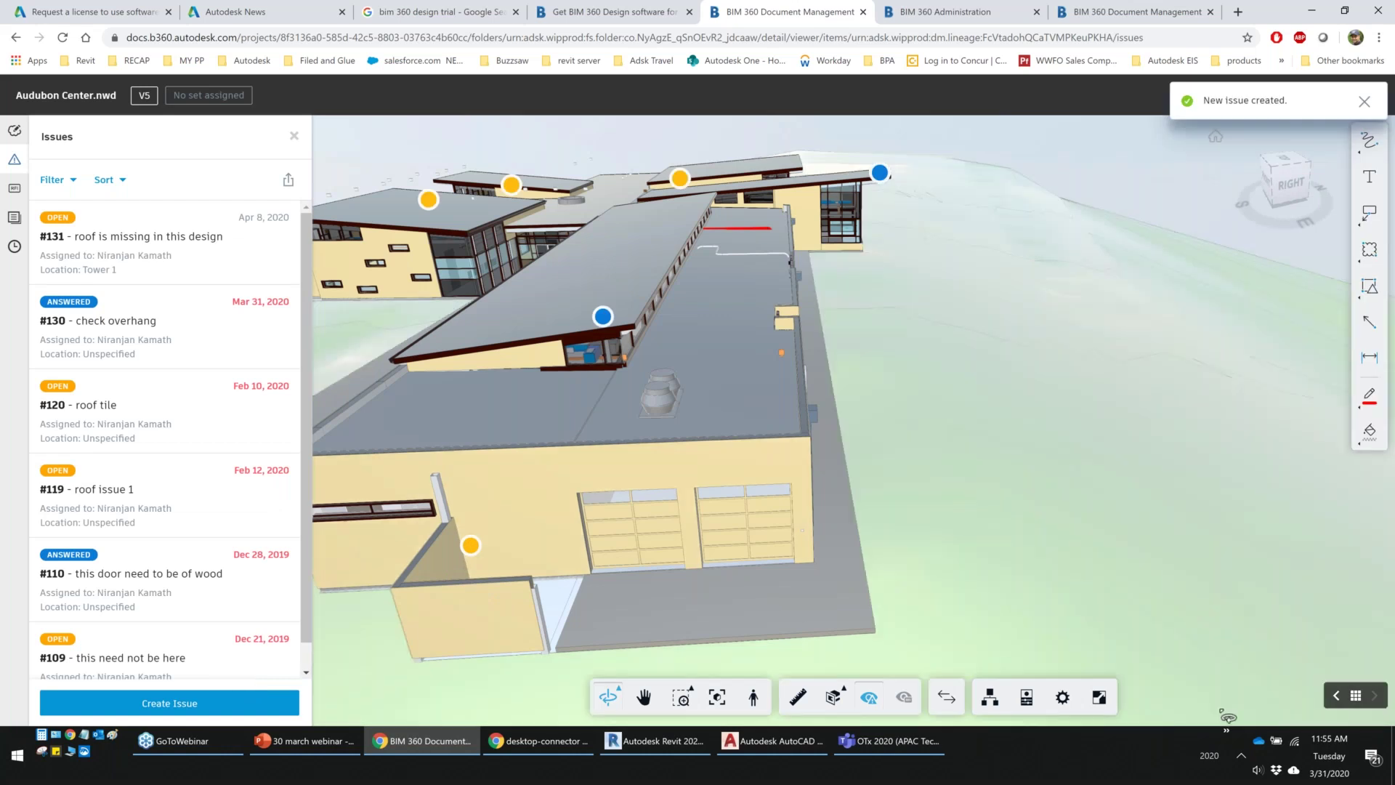
{"action": "left_click", "coordinate": [1227, 730]}
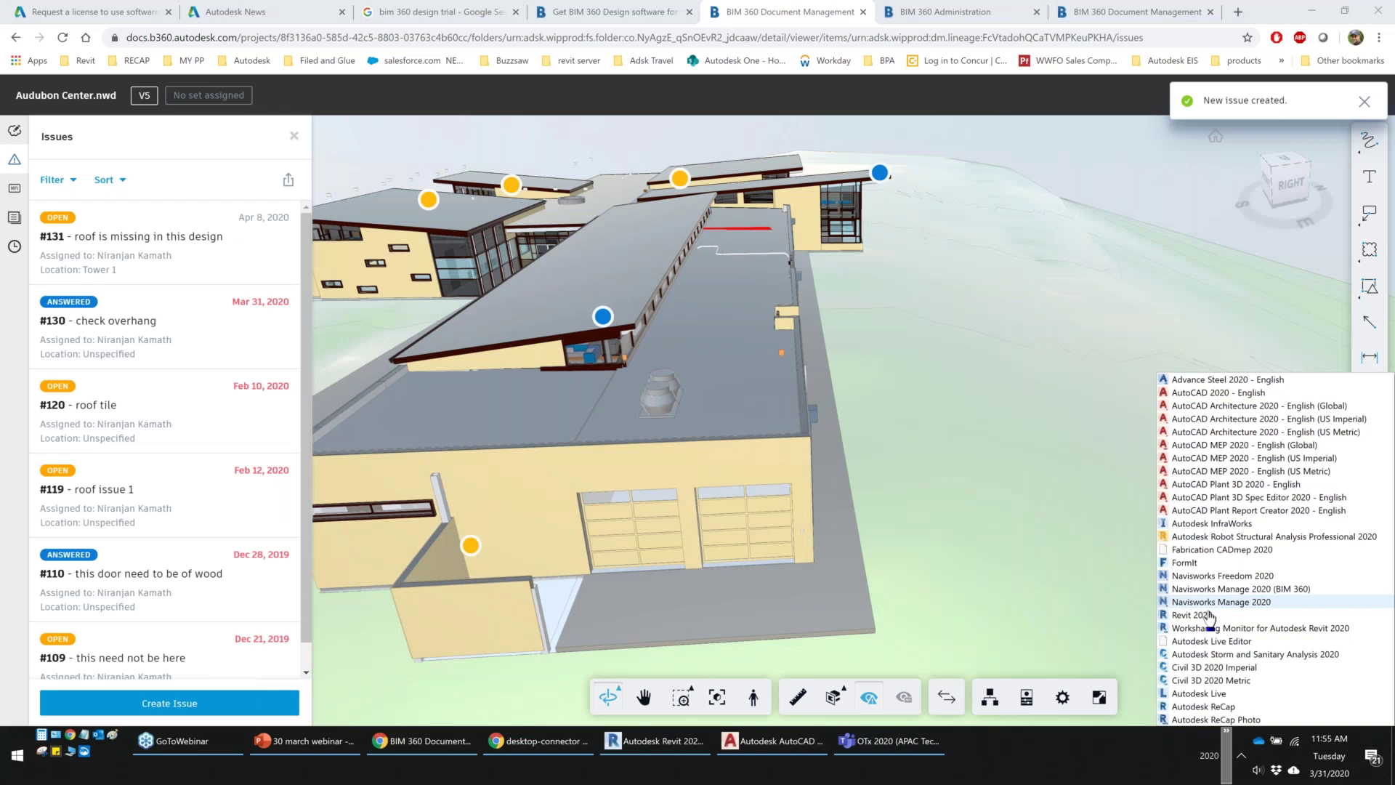
Launch Navisworks Manage 2020, open Audubon Center.nwd from the BIM 360 Navisworks file folder, and list its issues
{"action": "left_click", "coordinate": [1206, 616]}
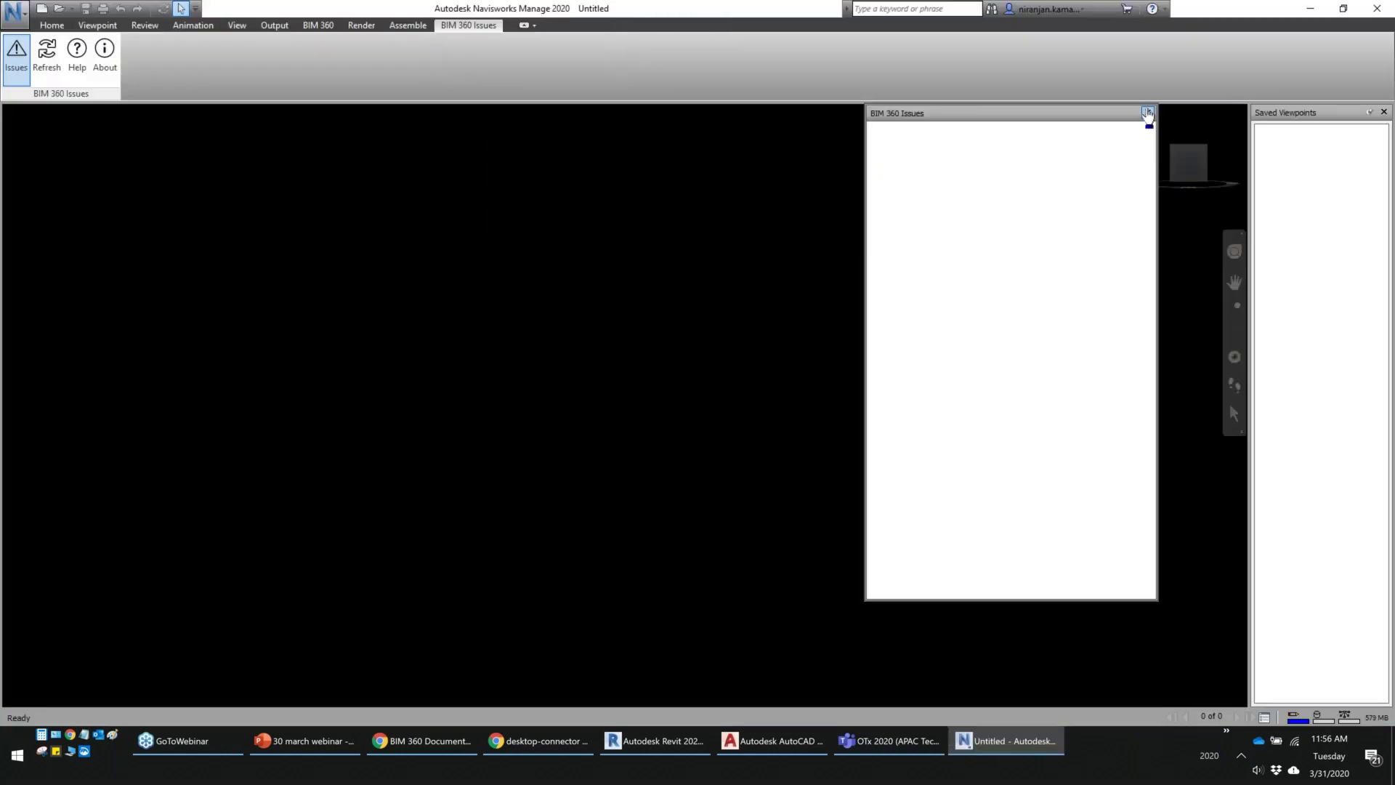
{"action": "left_click", "coordinate": [16, 58]}
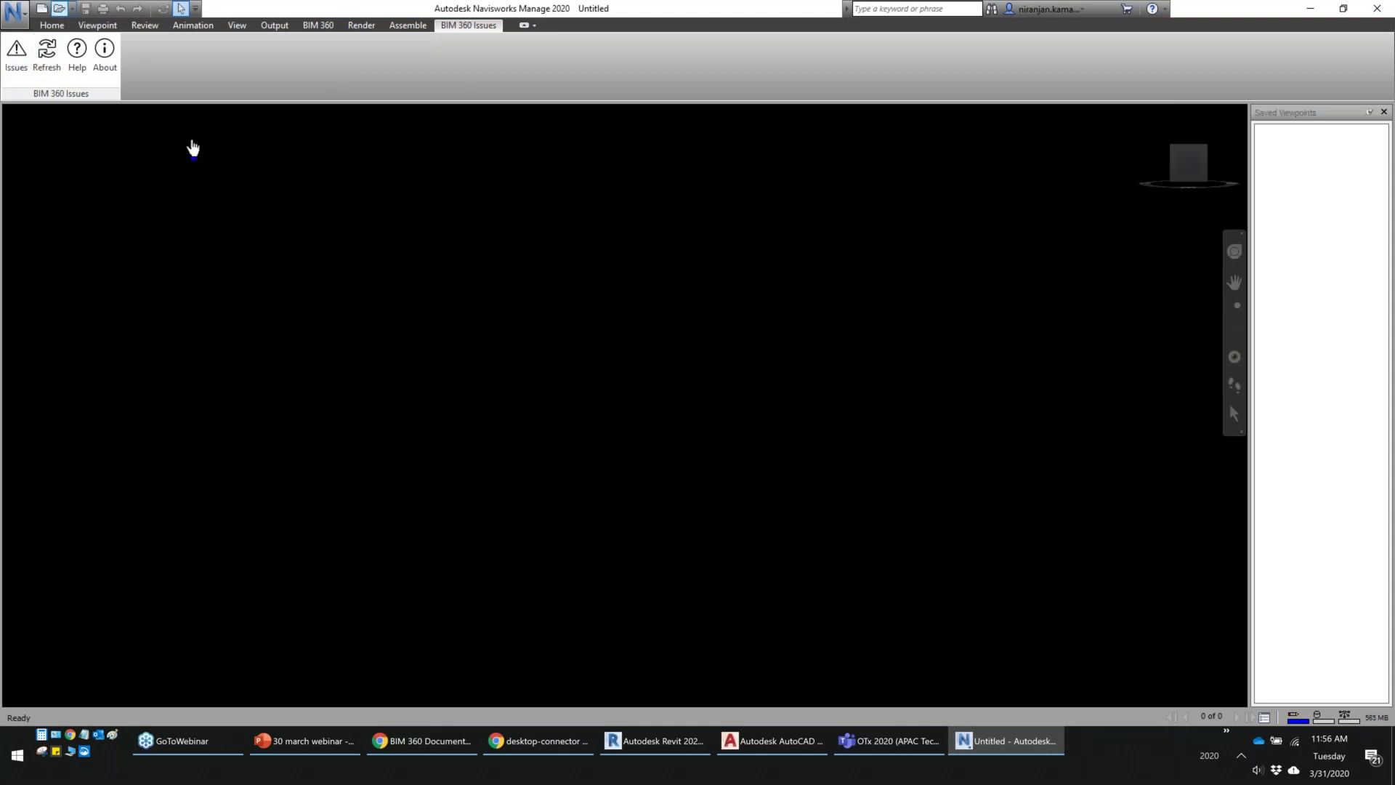
{"action": "left_click", "coordinate": [58, 10]}
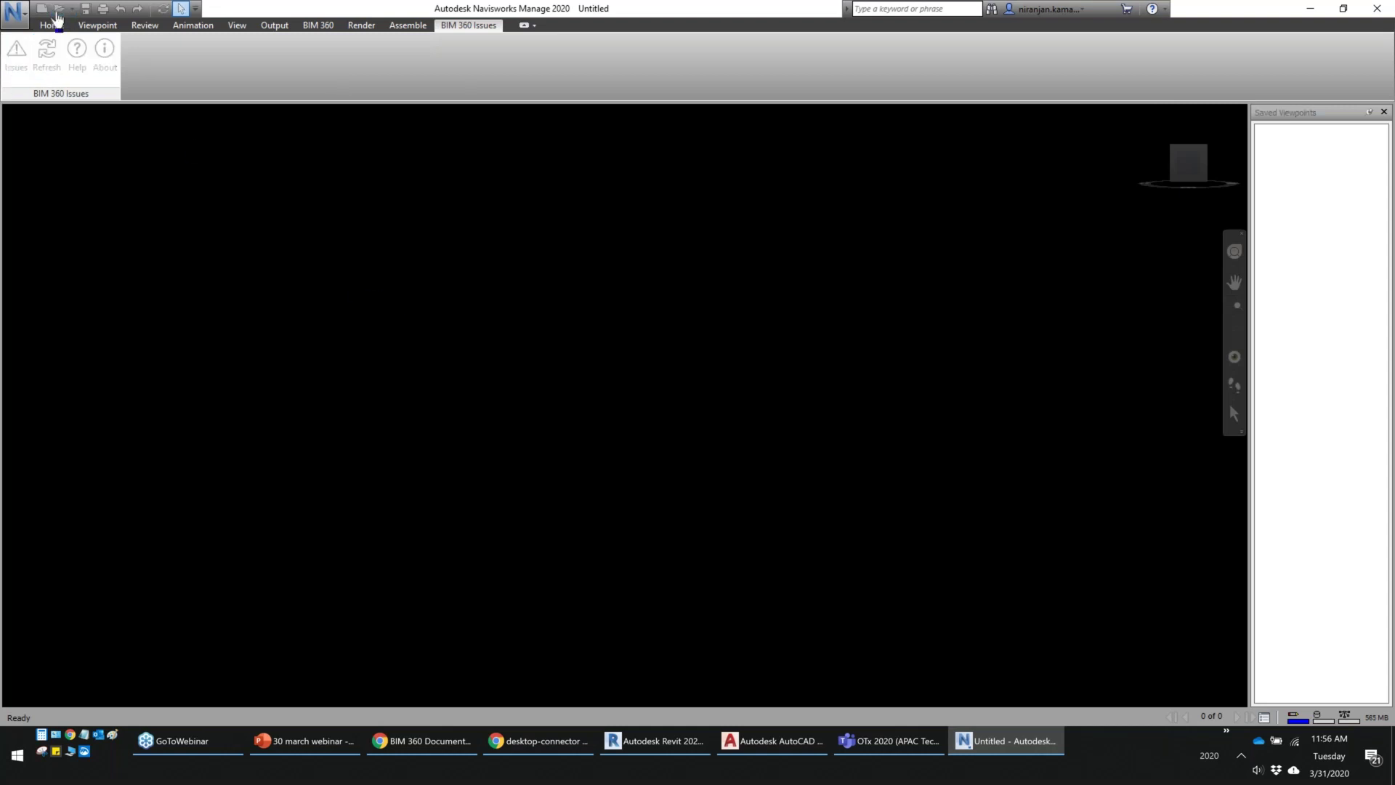
{"action": "left_click", "coordinate": [552, 200]}
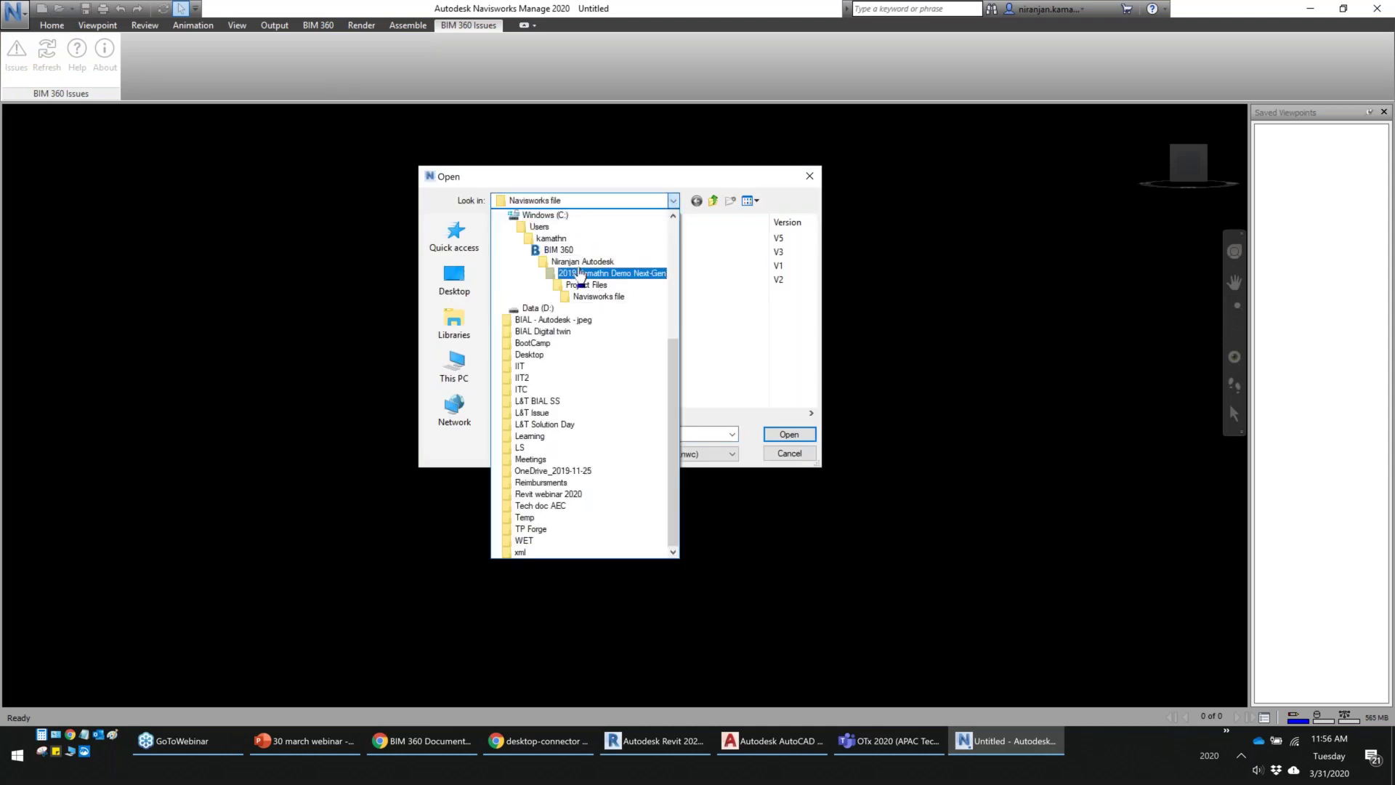
{"action": "left_click", "coordinate": [728, 342]}
{"action": "left_click", "coordinate": [542, 238]}
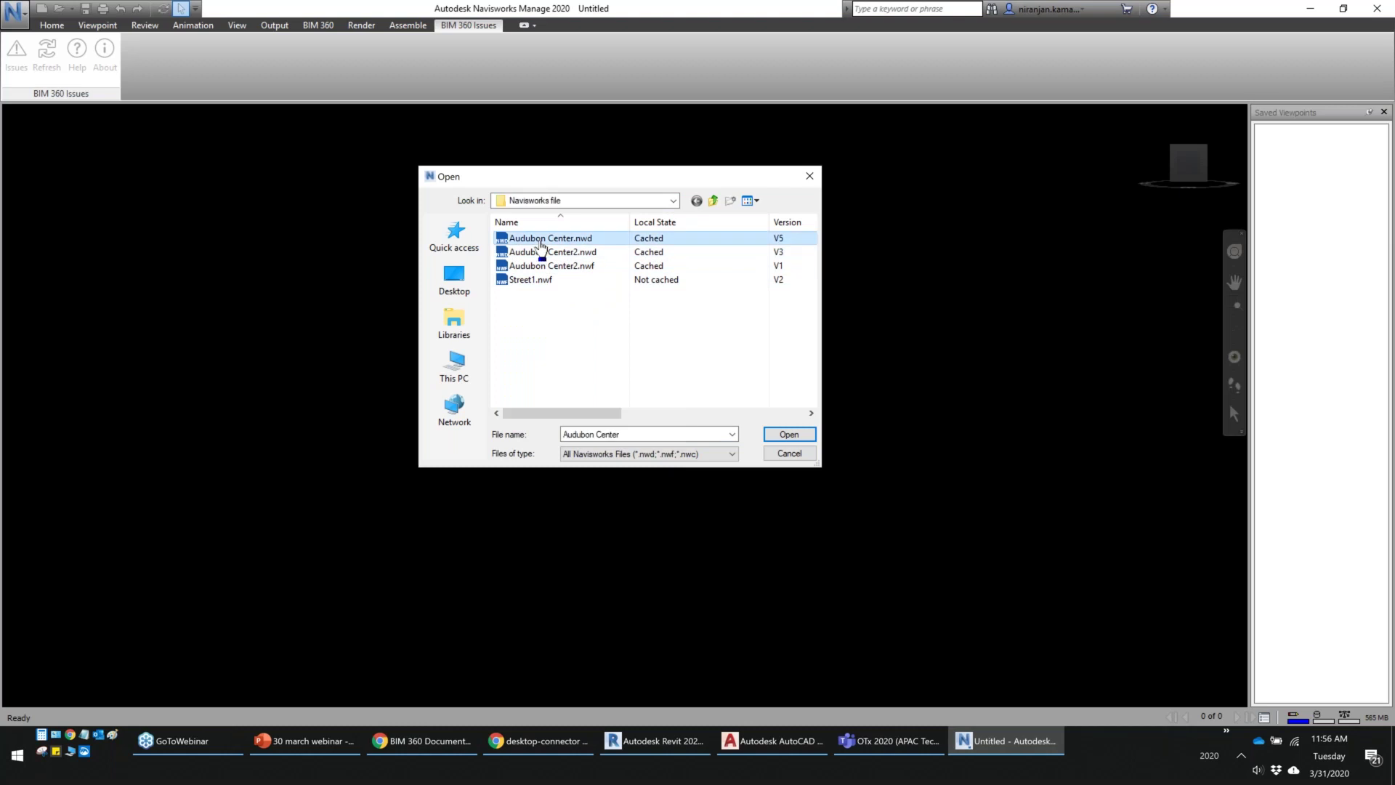
{"action": "left_click", "coordinate": [786, 436]}
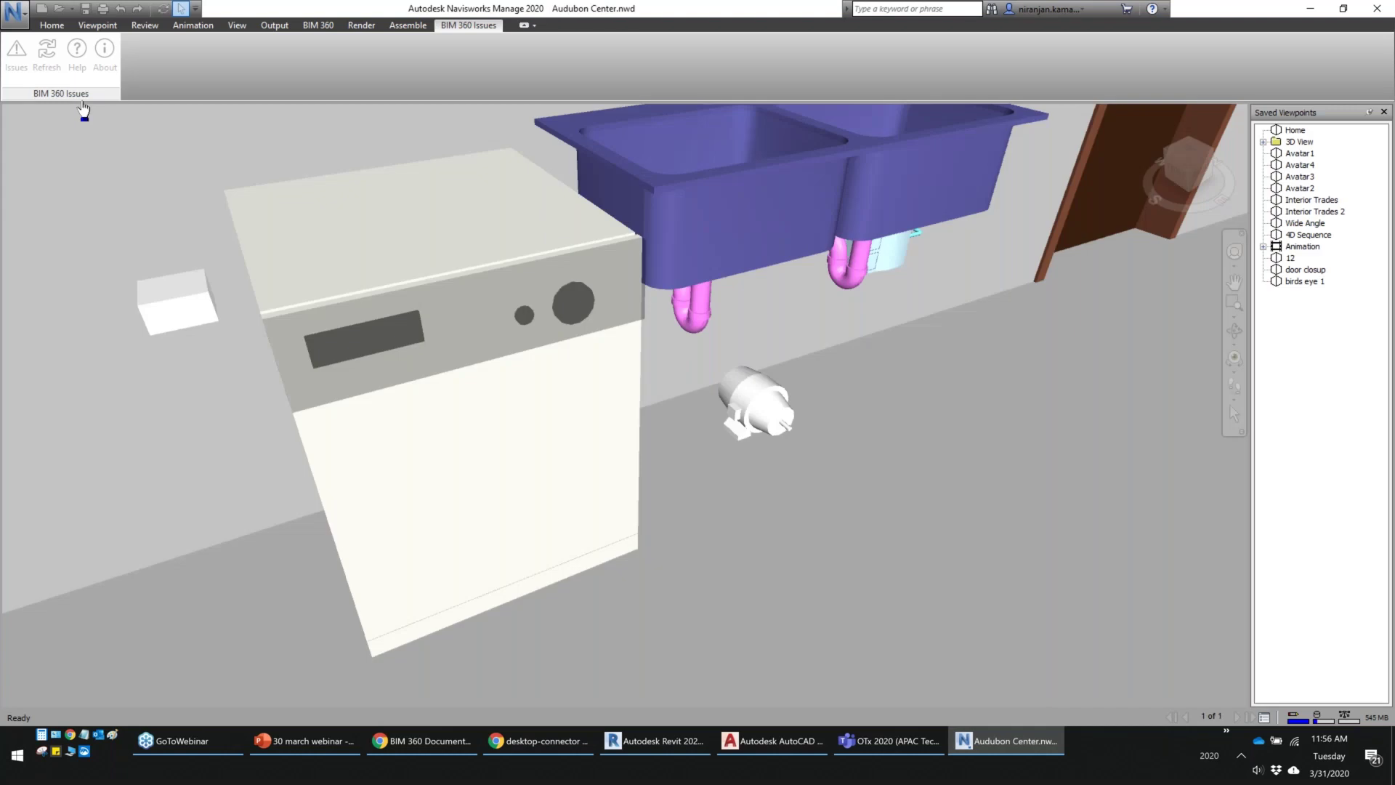
{"action": "left_click", "coordinate": [16, 55]}
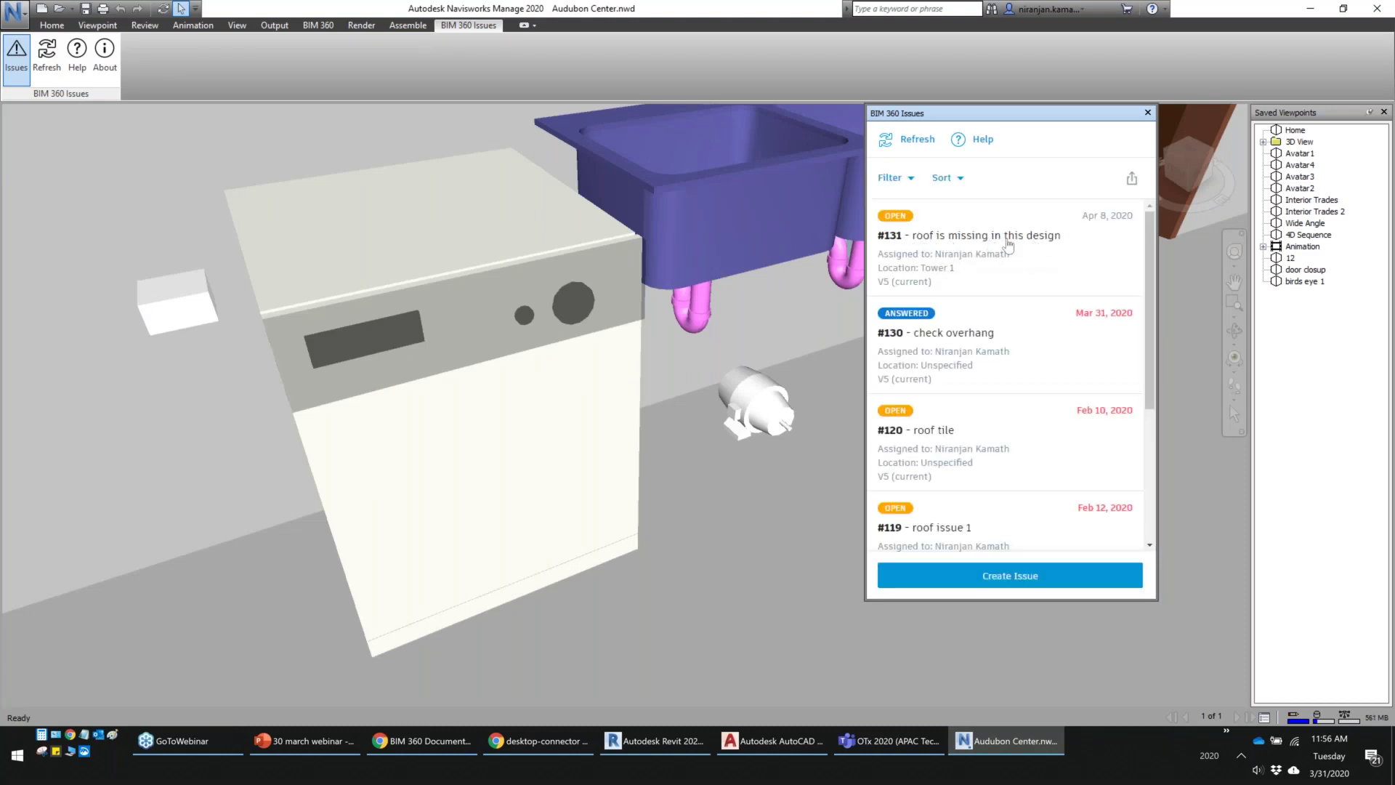
{"action": "left_click", "coordinate": [429, 742]}
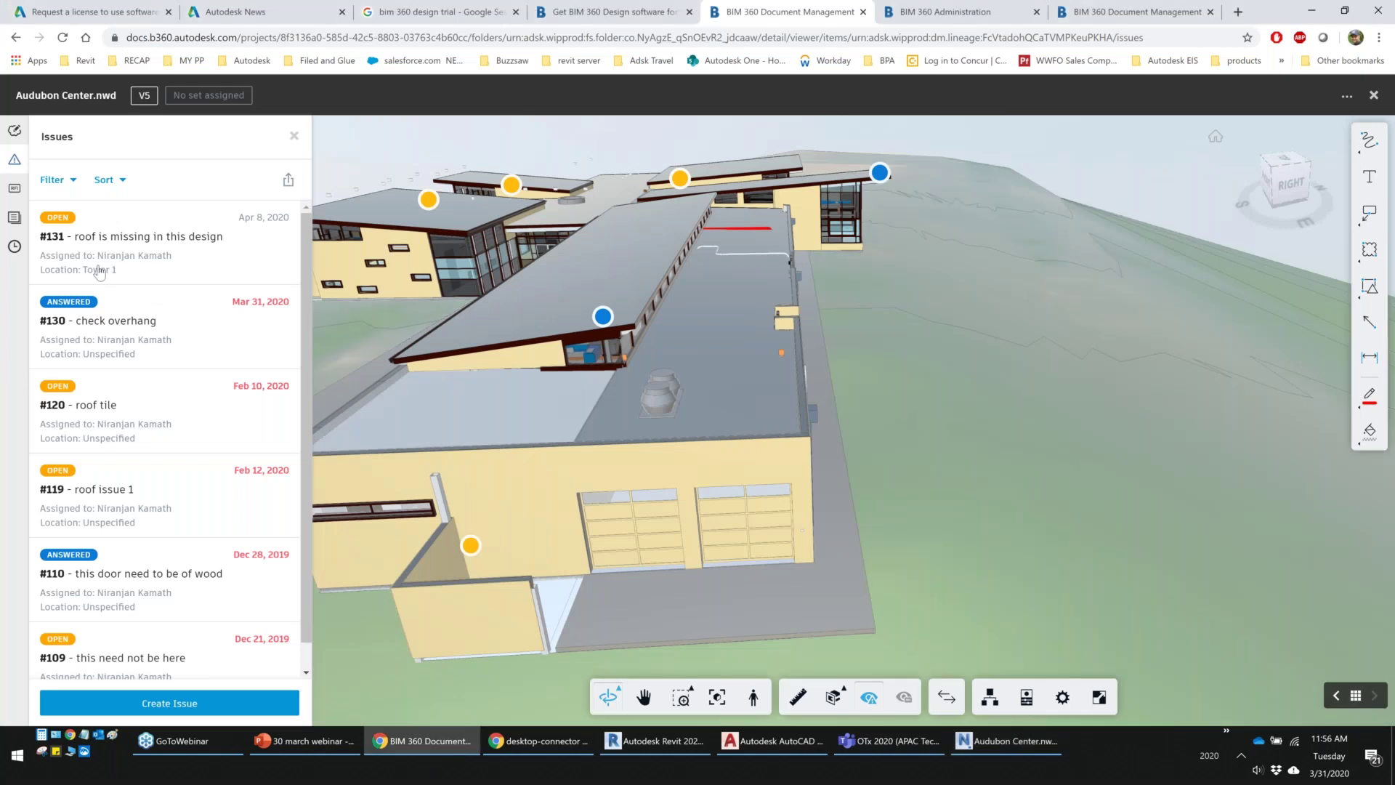
{"action": "key", "text": "alt+Tab"}
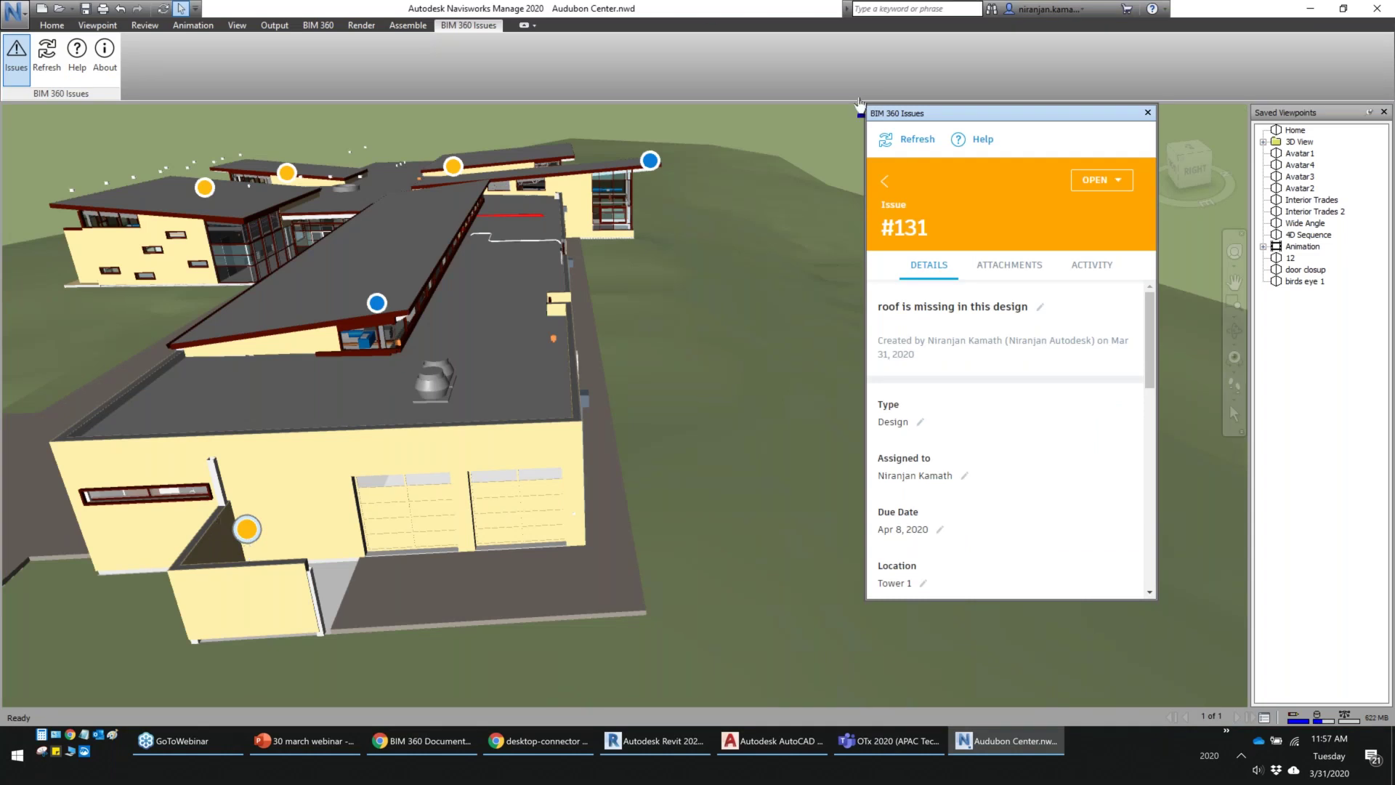
{"action": "left_click", "coordinate": [1092, 266]}
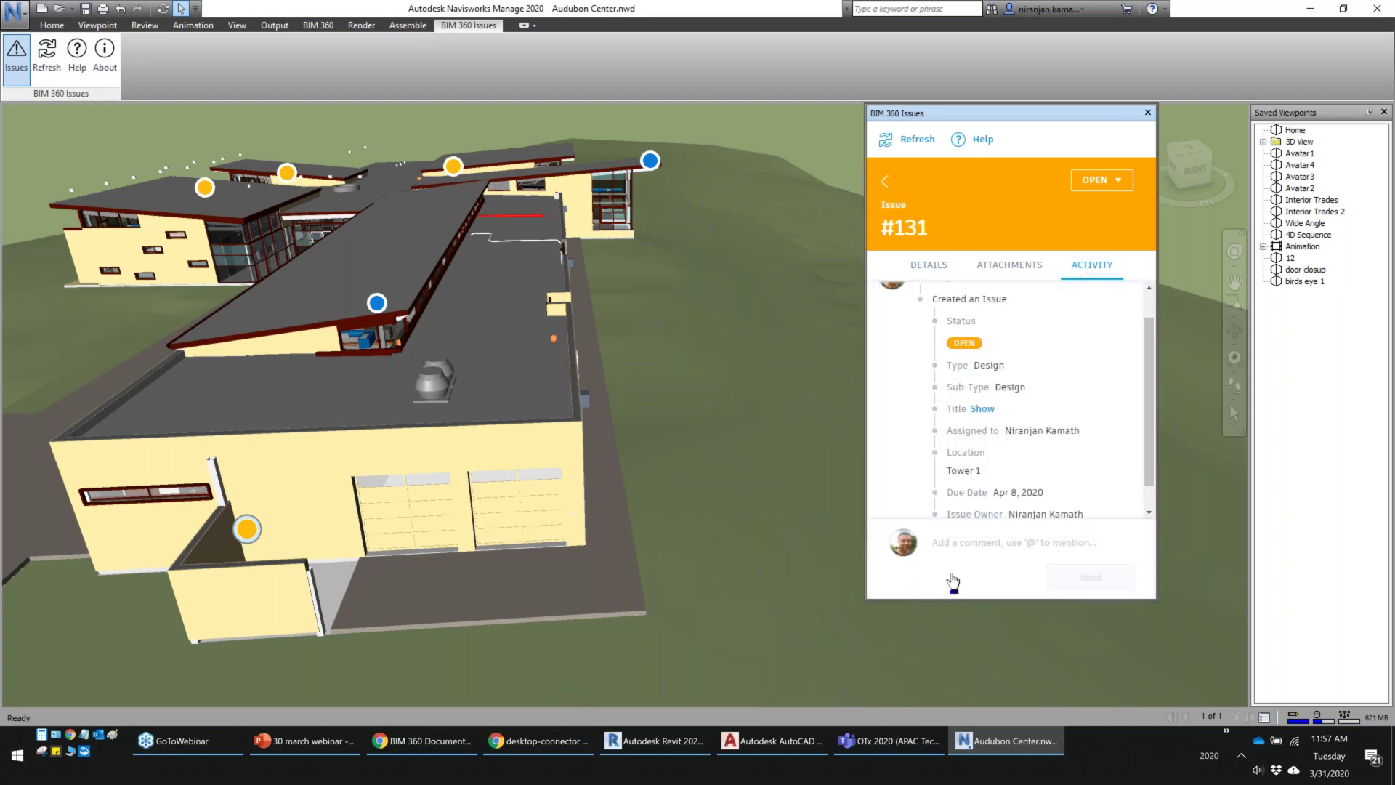
{"action": "type", "text": "this roof"}
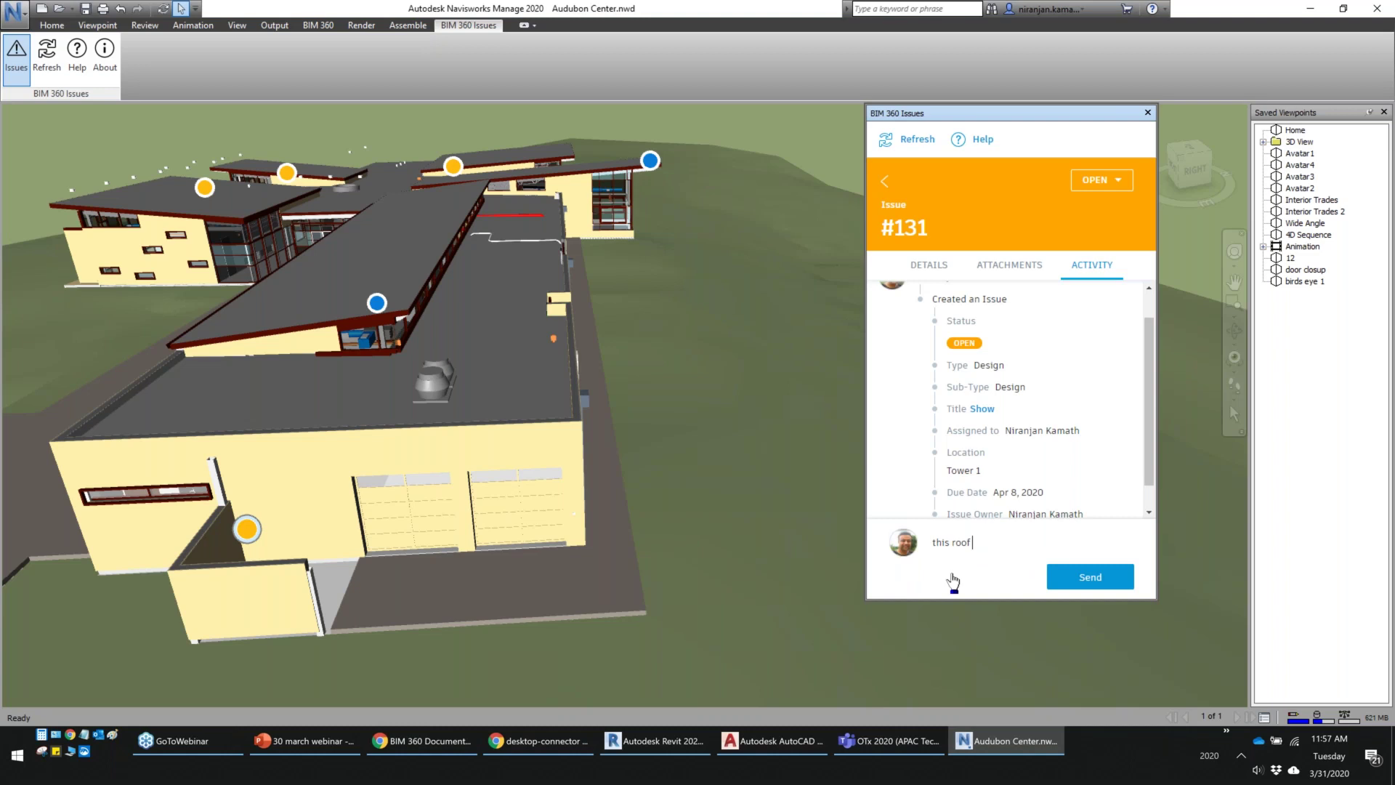
{"action": "type", "text": " is open @"}
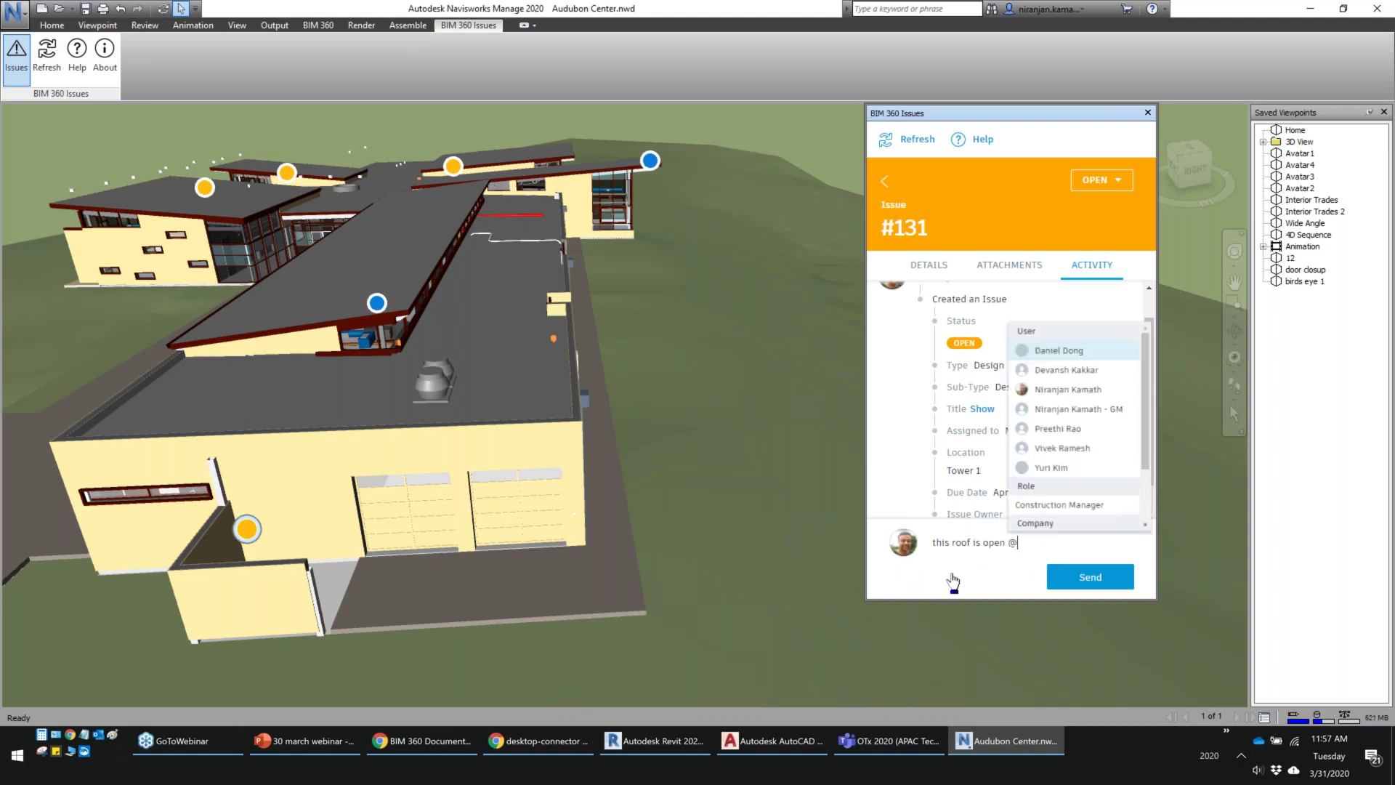
{"action": "left_click", "coordinate": [1053, 437]}
{"action": "type", "text": "to"}
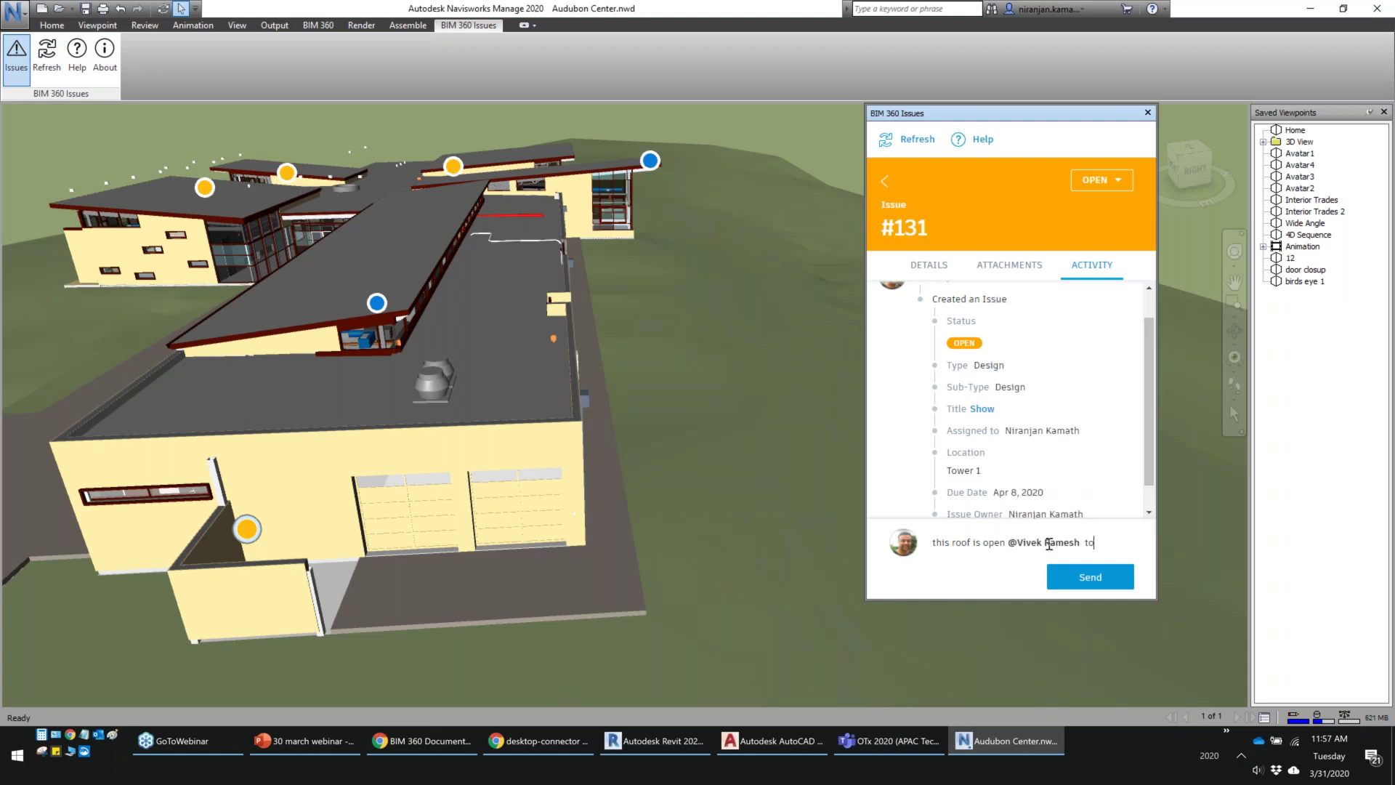
{"action": "type", "text": " confirm"}
Set issue #131 to Answered with the note 'ok for me' and post the comment
{"action": "left_click", "coordinate": [1112, 180]}
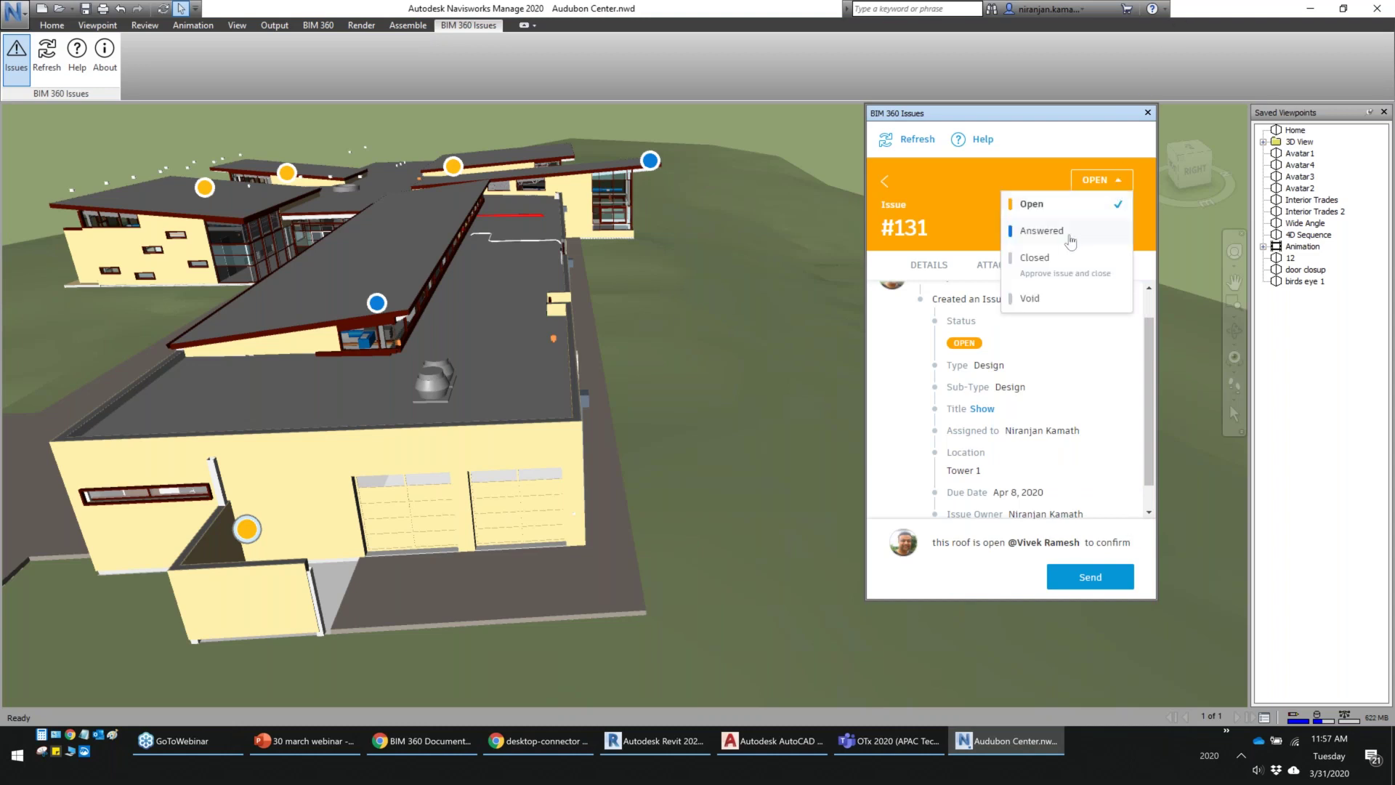
{"action": "left_click", "coordinate": [1041, 231]}
{"action": "type", "text": "ok"}
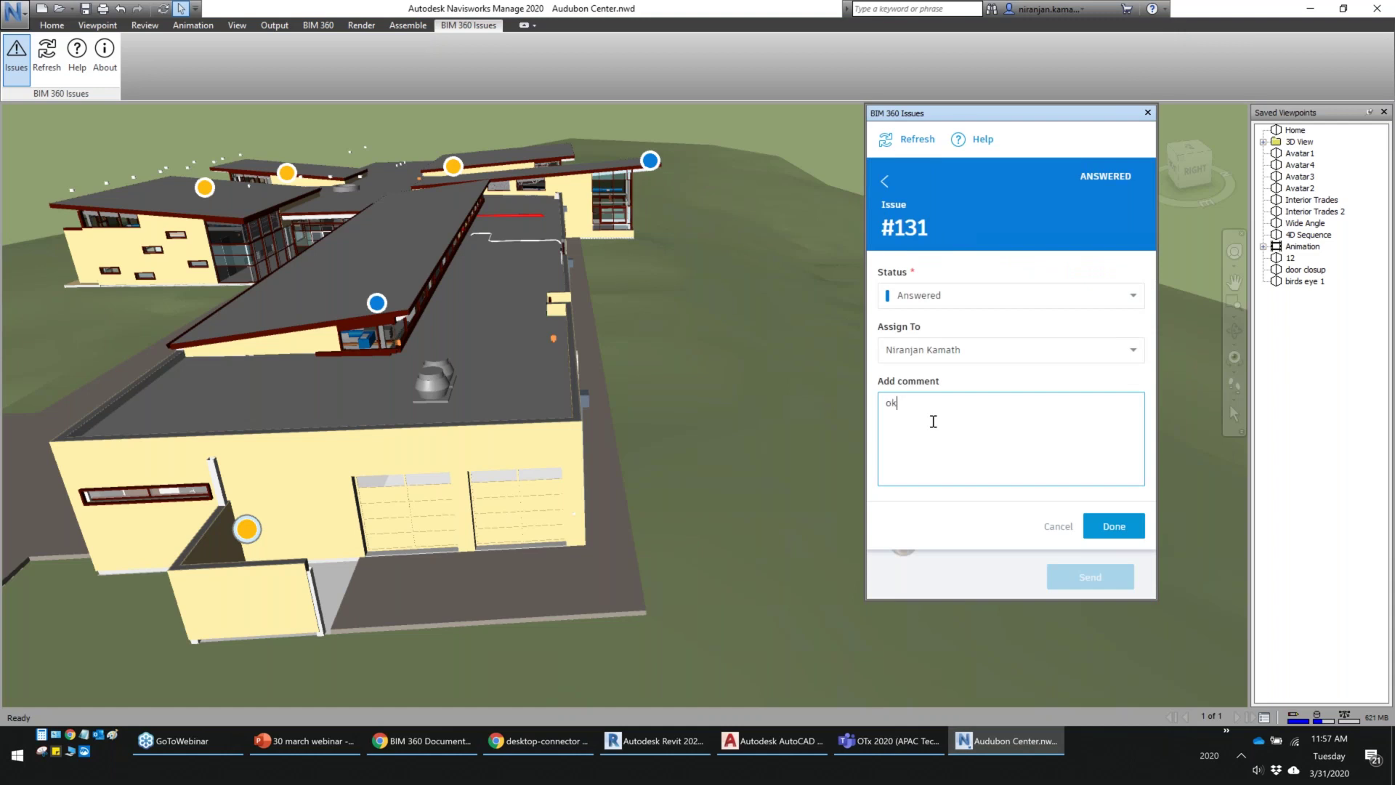
{"action": "type", "text": " for me"}
{"action": "left_click", "coordinate": [1119, 529]}
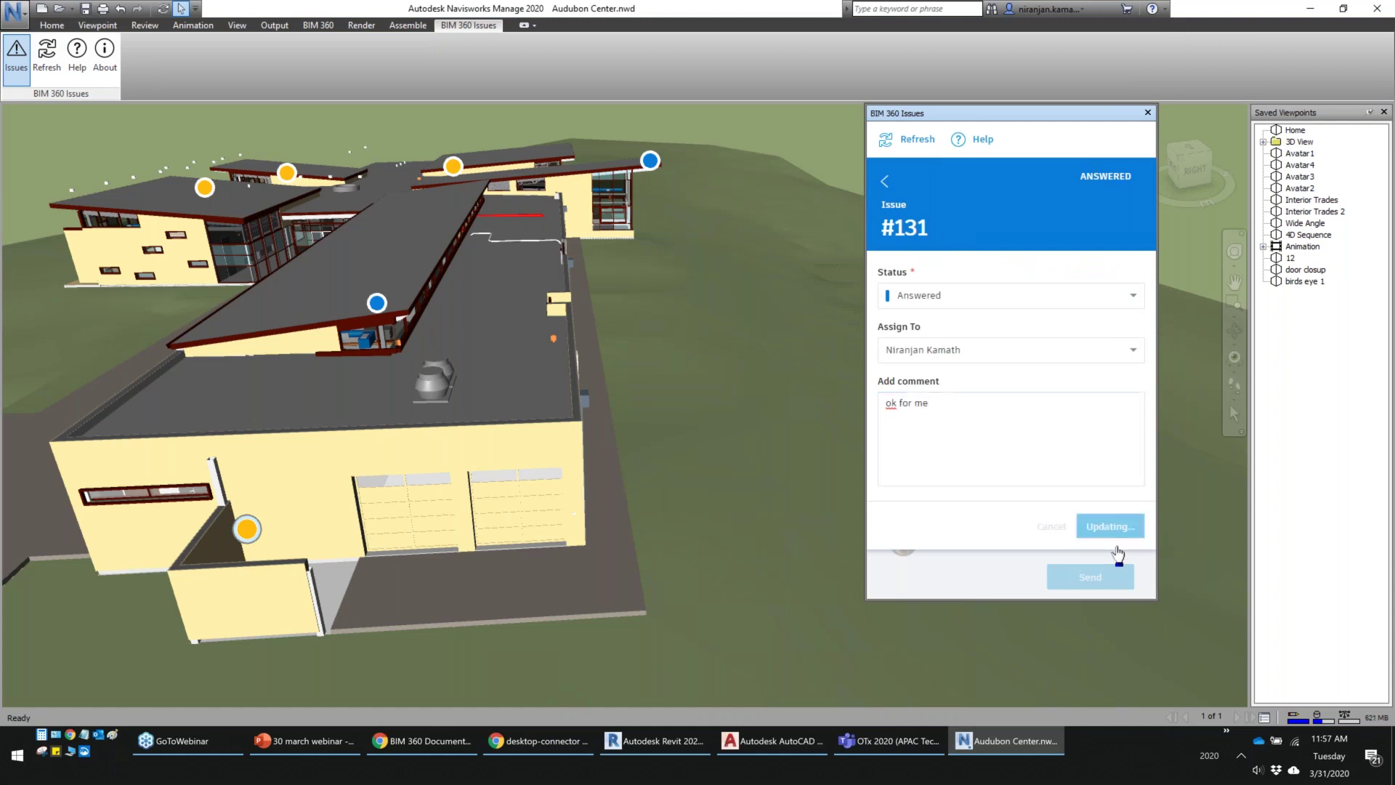
{"action": "left_click", "coordinate": [1095, 582]}
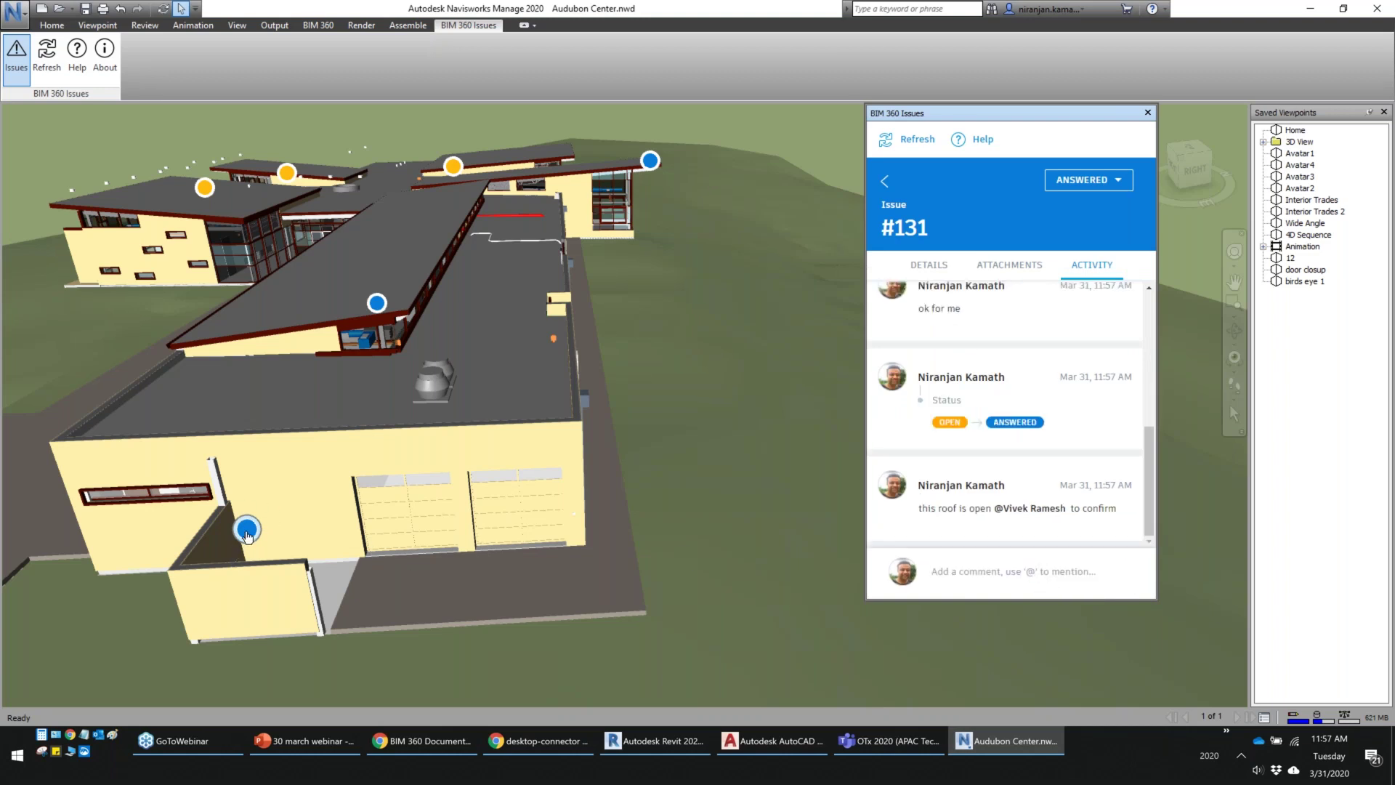
{"action": "left_click", "coordinate": [431, 755]}
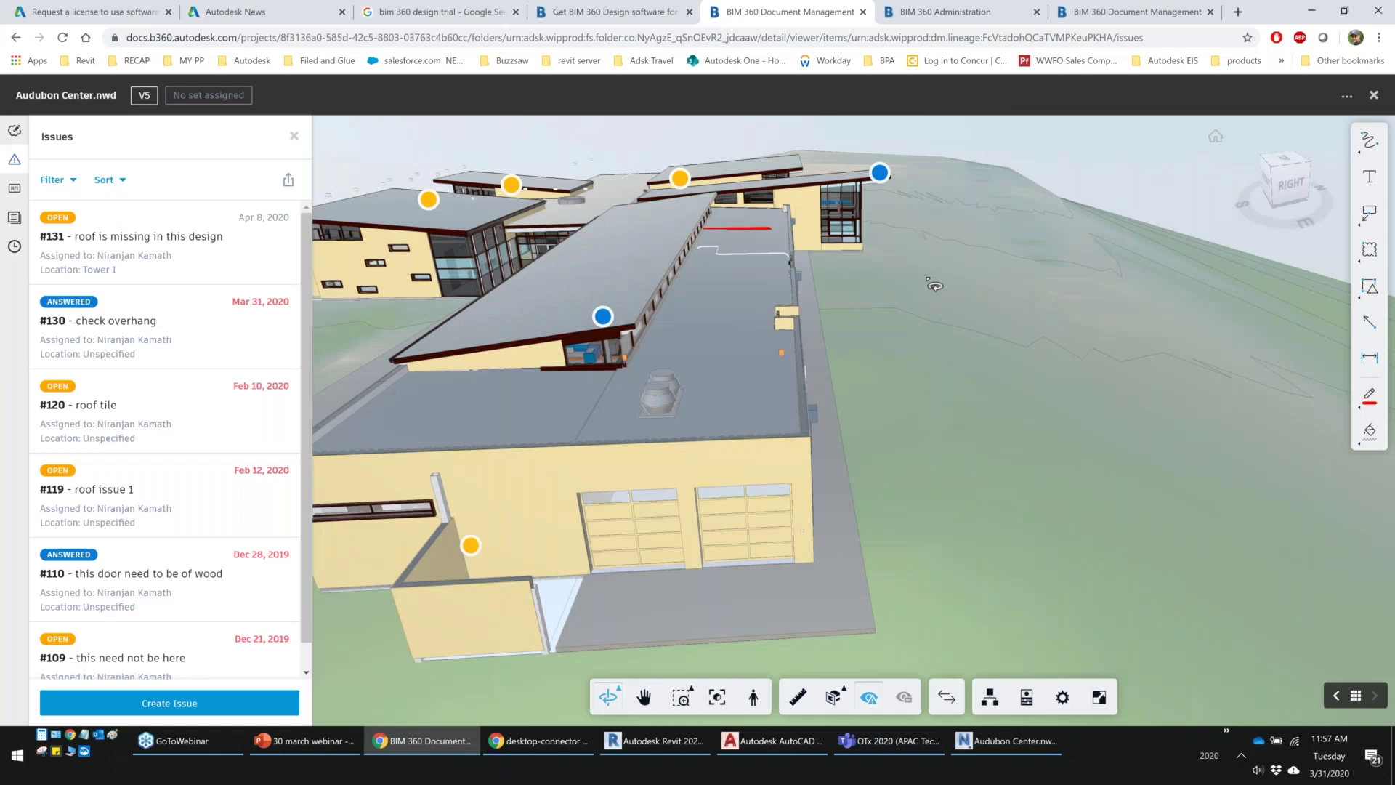
Reopen Audubon Center.nwd to confirm issue #131 shows Answered, then close back to the folder list
{"action": "double_click", "coordinate": [952, 308]}
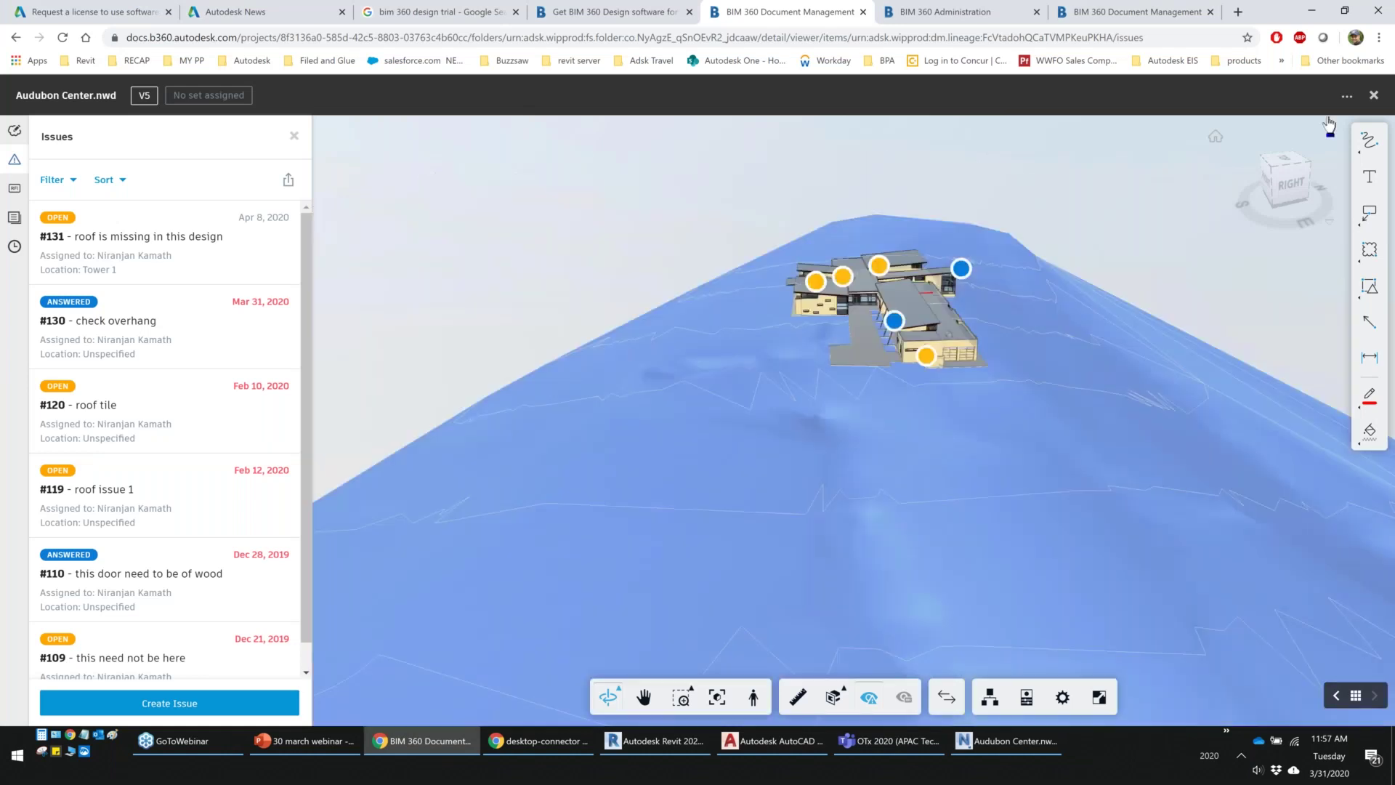
{"action": "left_click", "coordinate": [1373, 95]}
{"action": "left_click", "coordinate": [351, 326]}
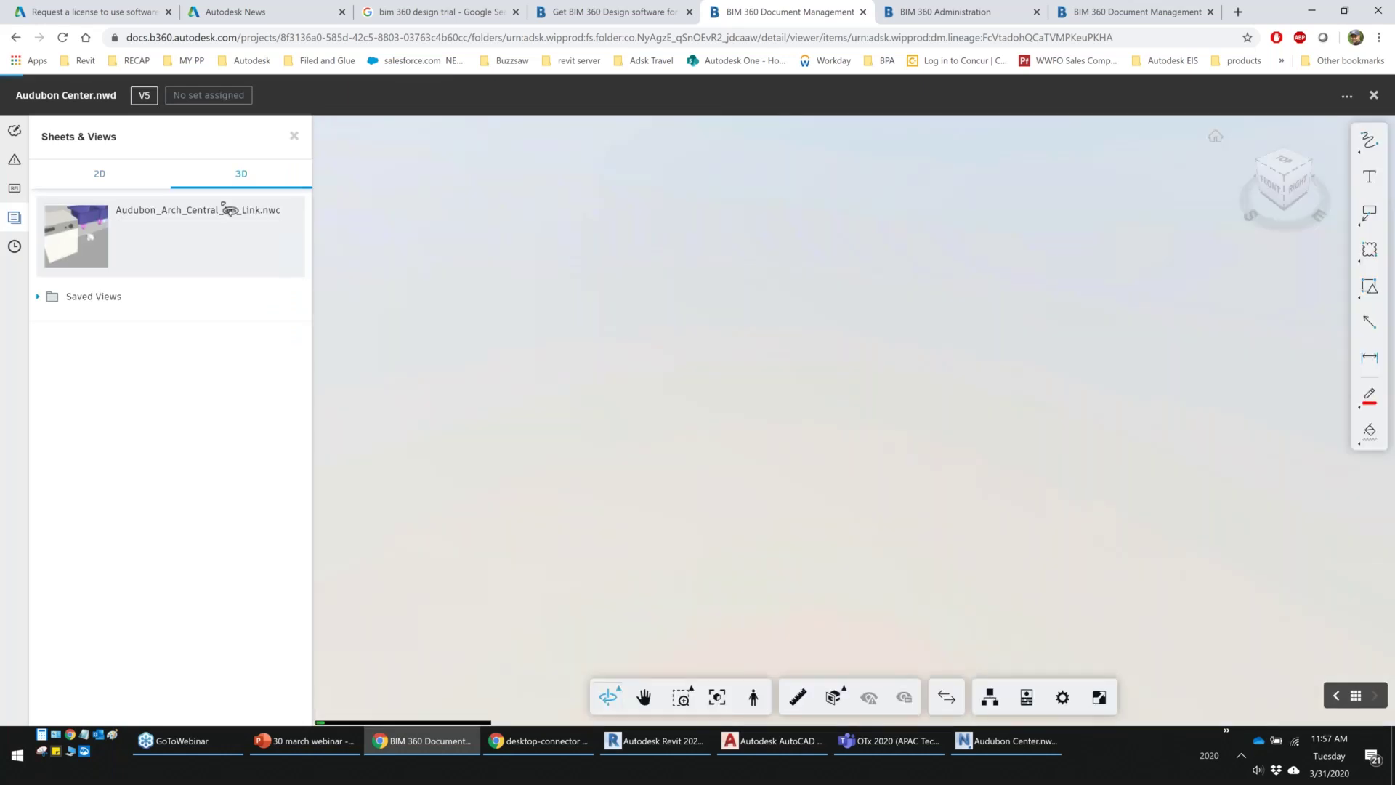
{"action": "left_click", "coordinate": [15, 163]}
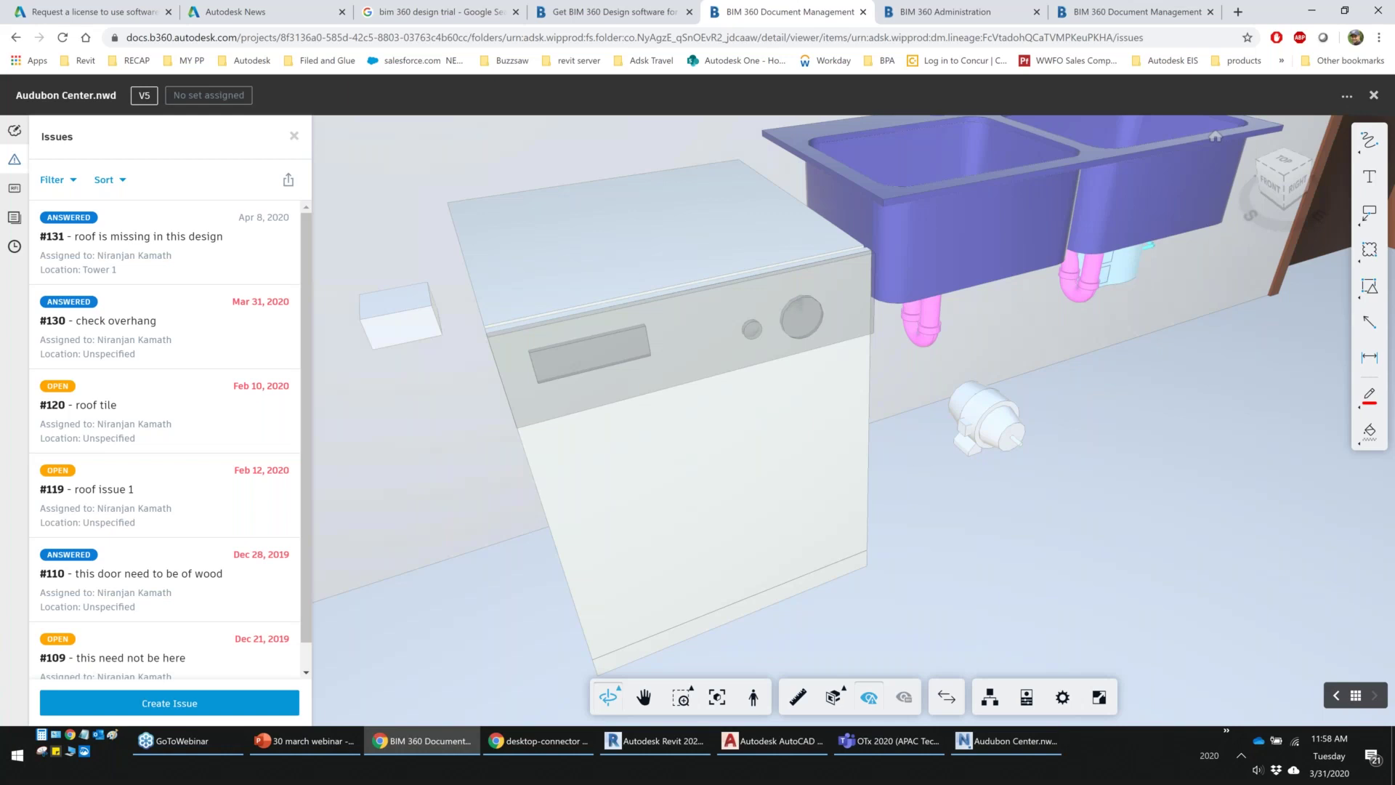
{"action": "left_click", "coordinate": [1371, 97]}
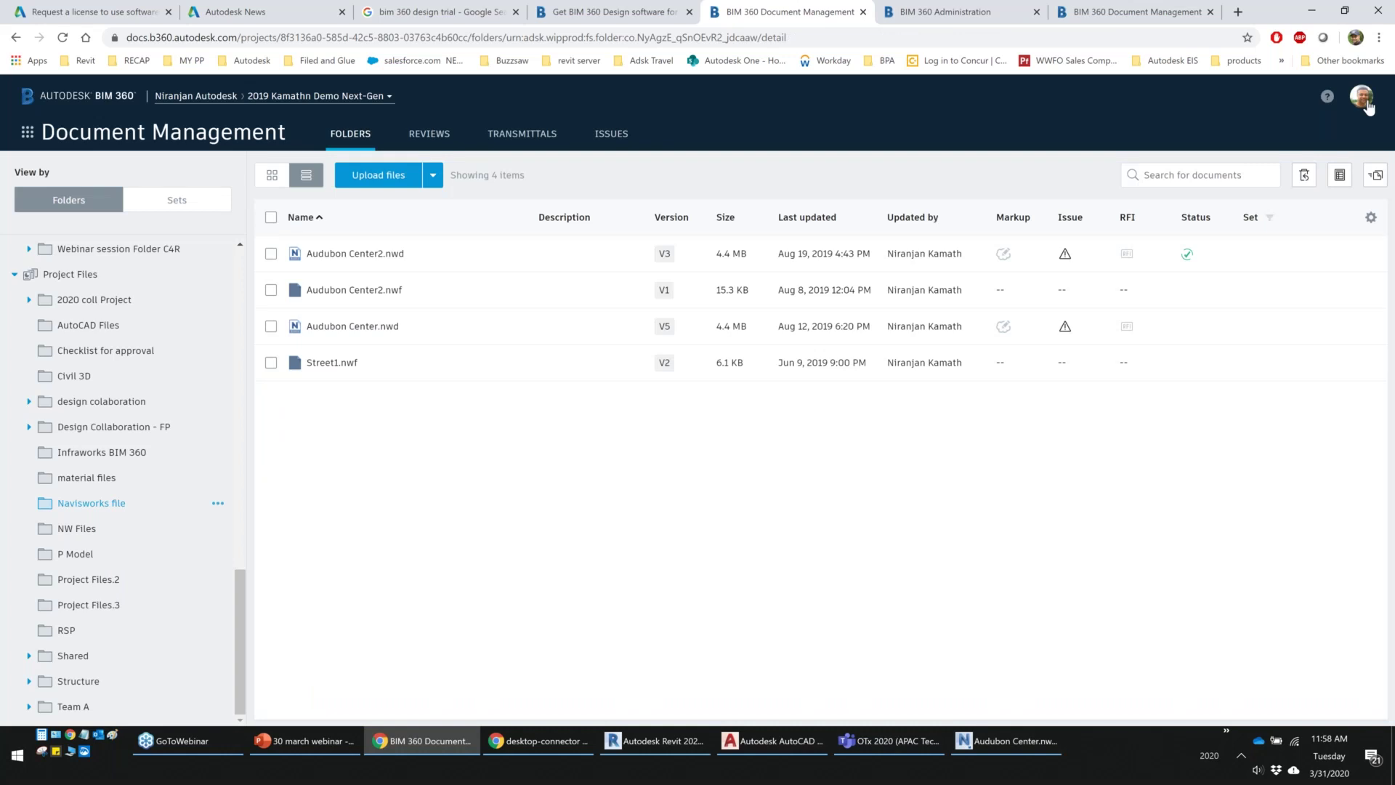
{"action": "left_click_drag", "start_coordinate": [243, 609], "coordinate": [241, 289]}
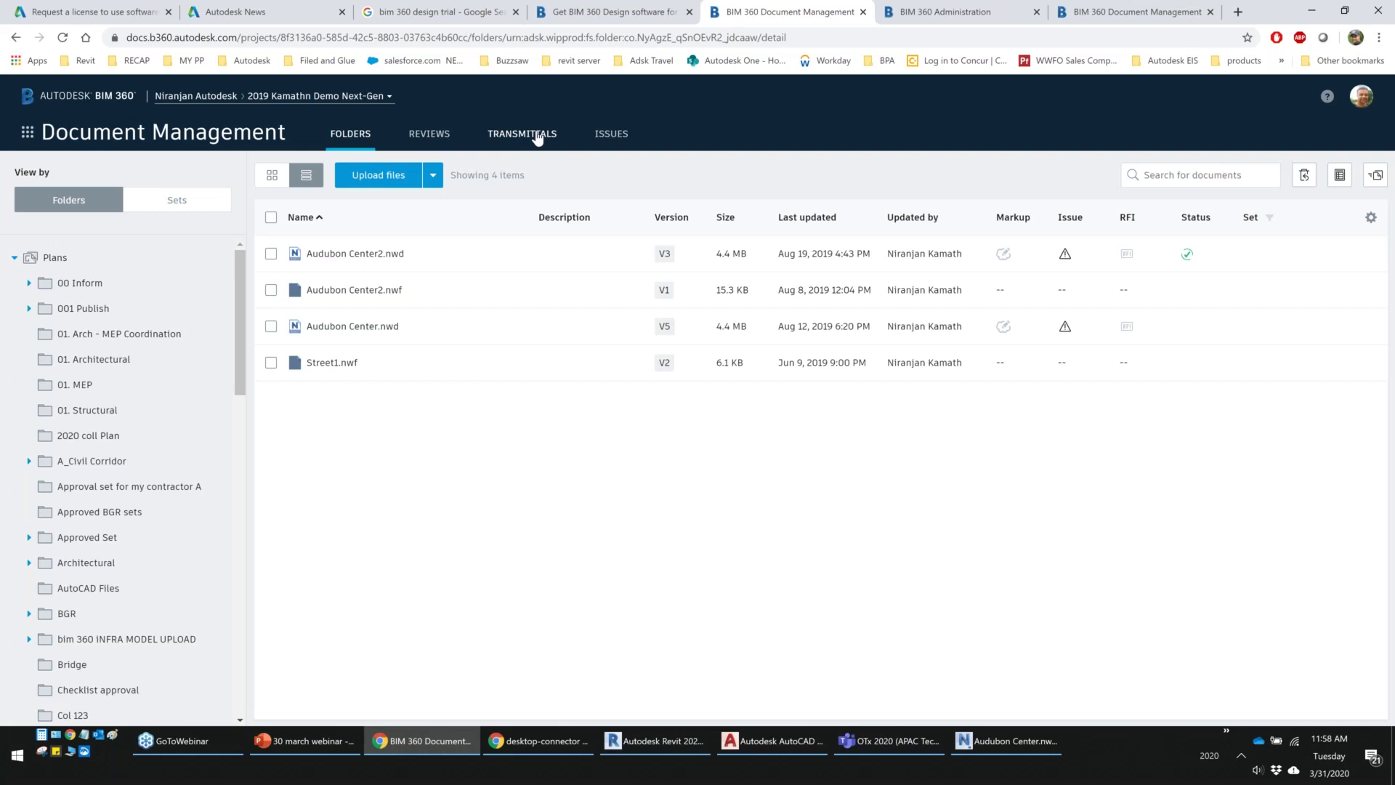
Select sheets A001, A101, A102 and A103 in the 01. Architectural folder
{"action": "left_click", "coordinate": [93, 359]}
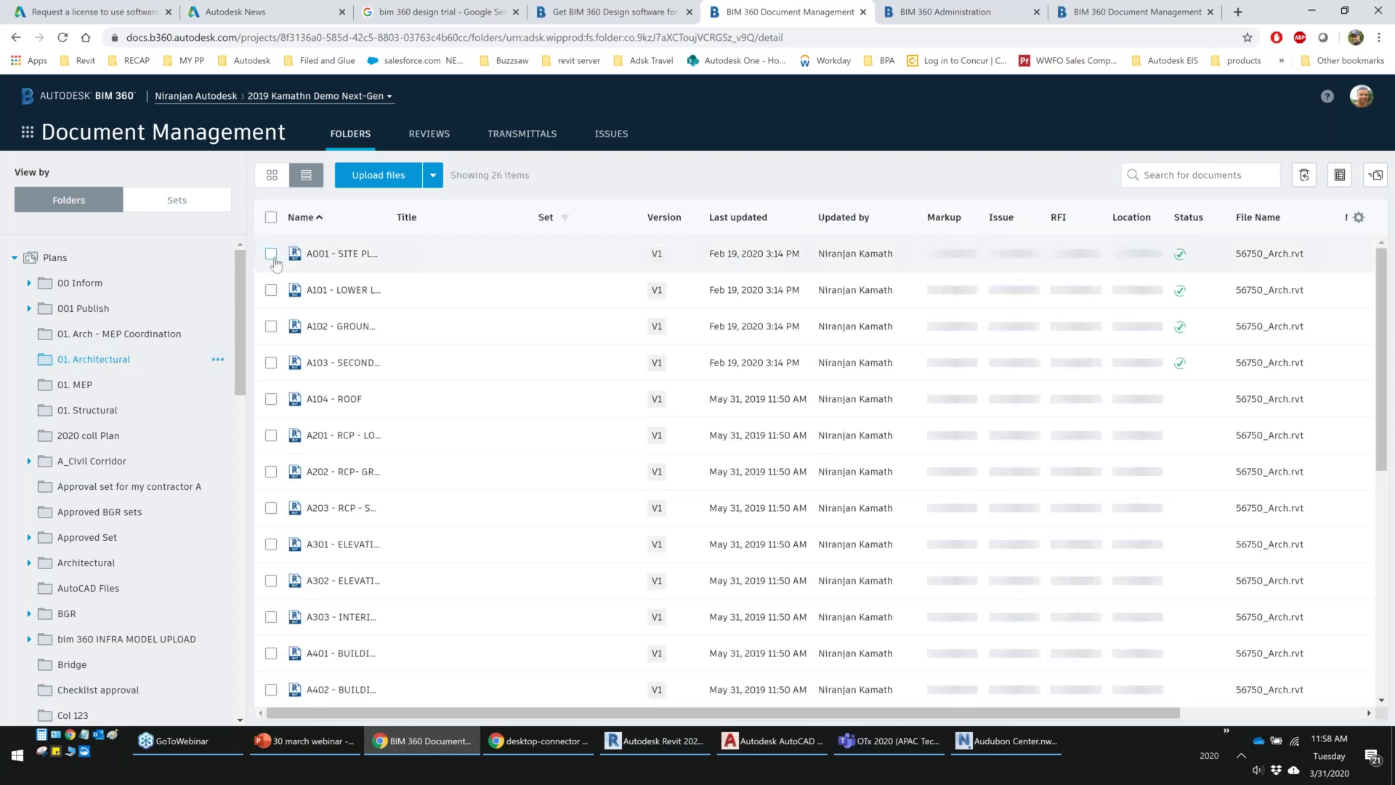
{"action": "left_click", "coordinate": [270, 253]}
{"action": "left_click", "coordinate": [270, 290]}
{"action": "left_click", "coordinate": [271, 362], "text": "shift"}
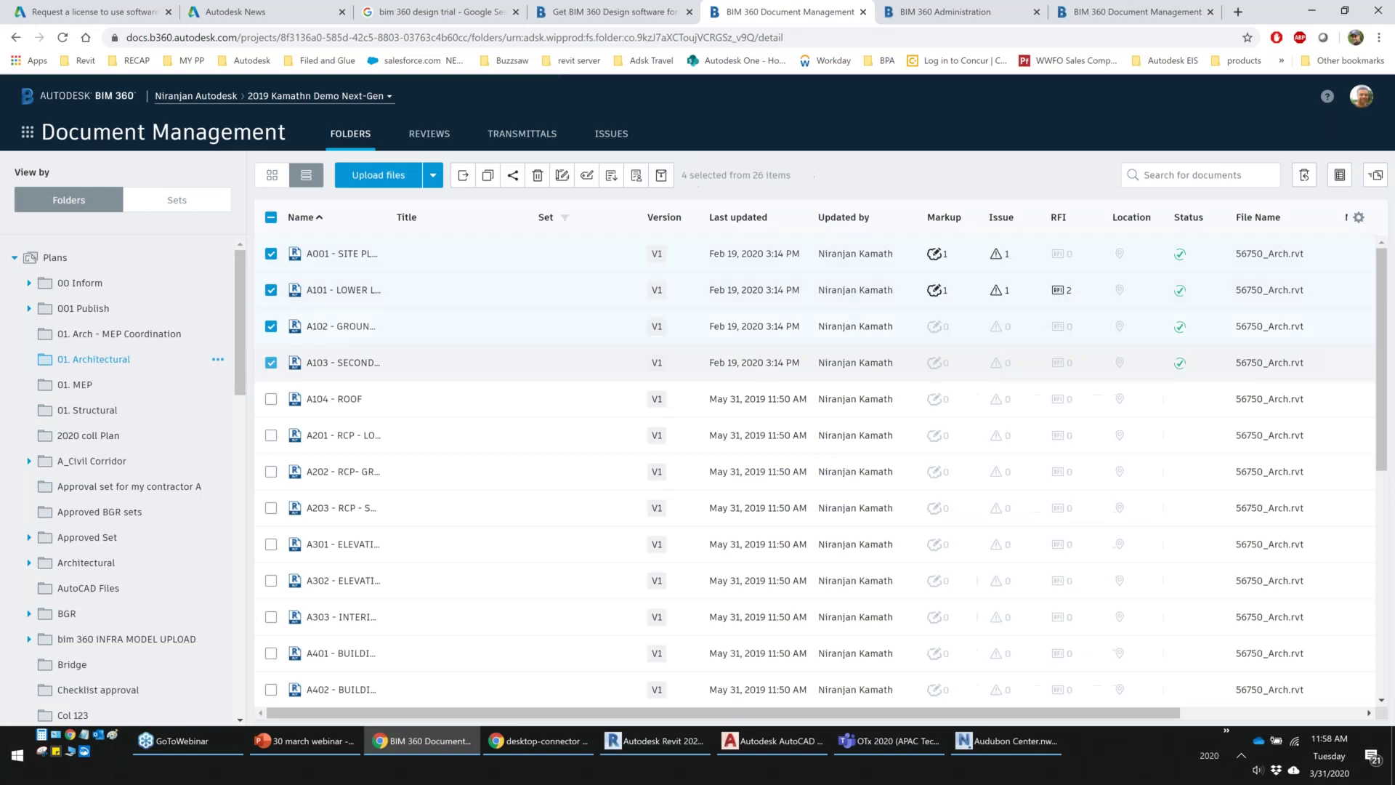
Send the four sheets to one recipient as Transmittal #13 and dismiss the notifications
{"action": "left_click", "coordinate": [661, 176]}
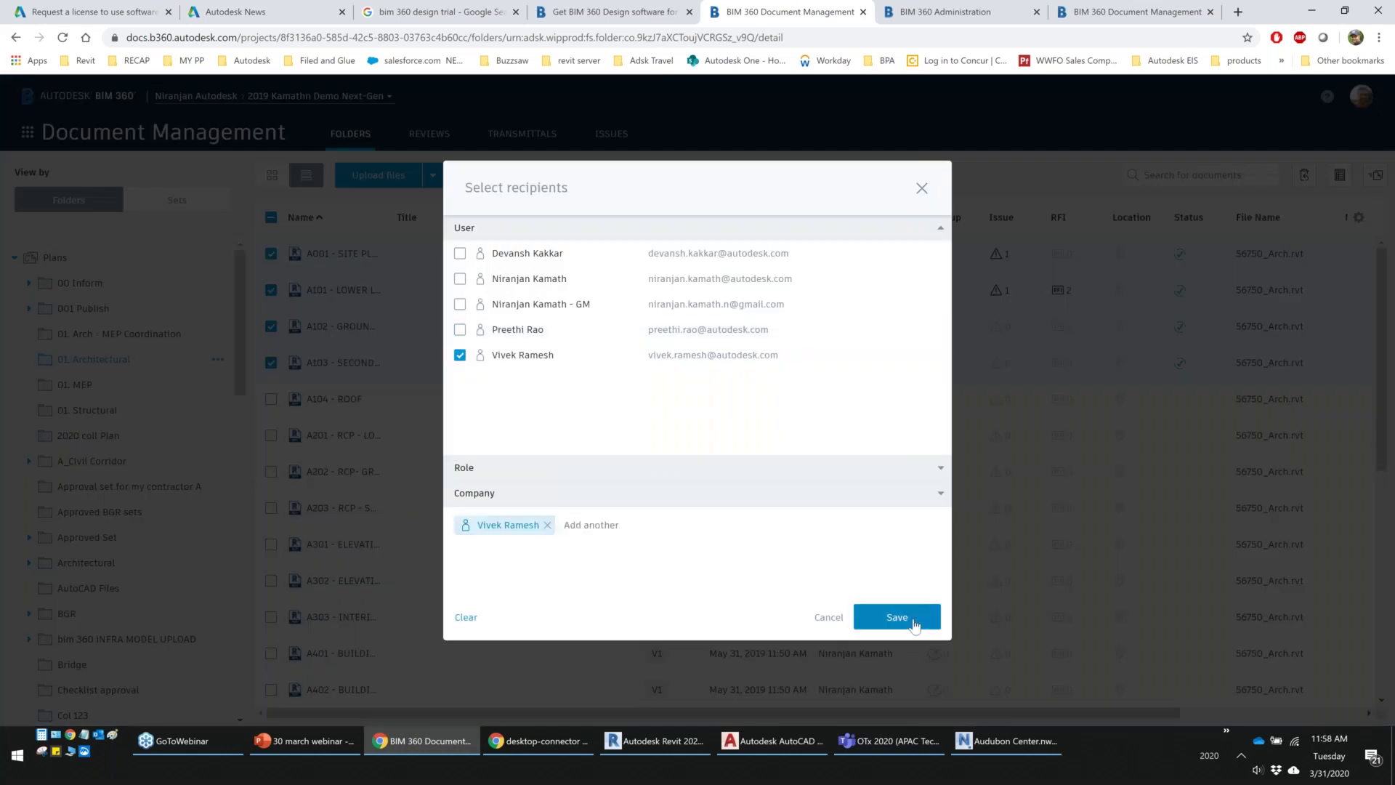
{"action": "left_click", "coordinate": [914, 624]}
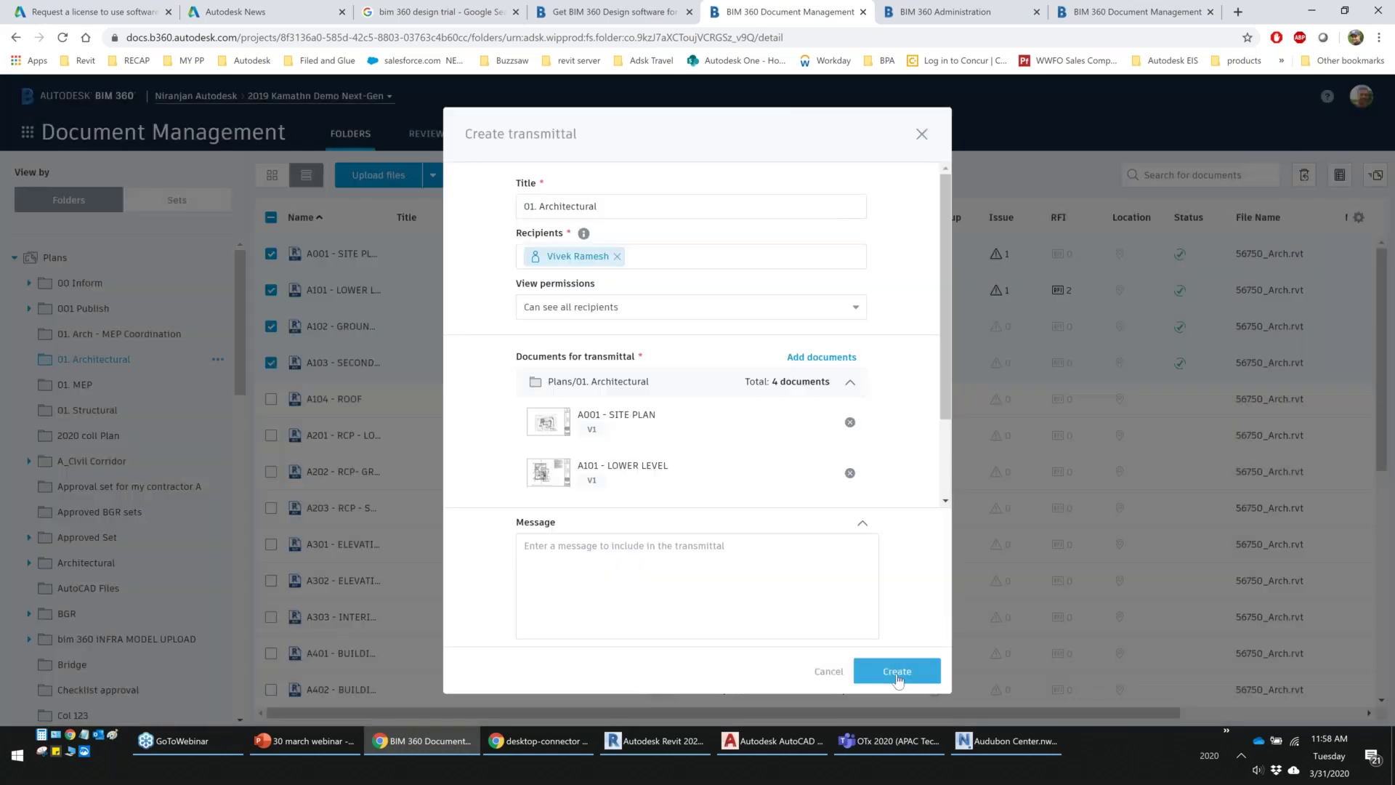
{"action": "left_click", "coordinate": [897, 670]}
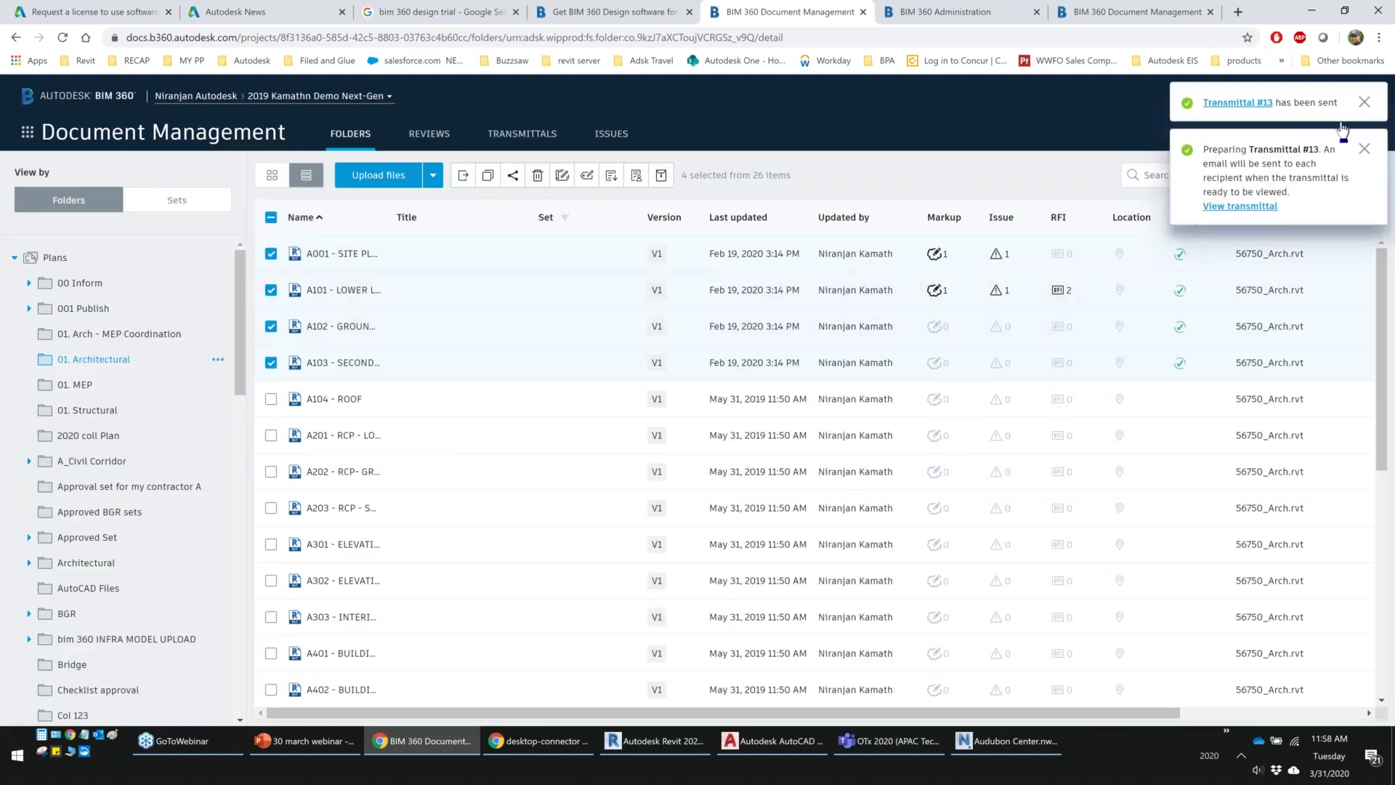
{"action": "left_click", "coordinate": [1364, 149]}
{"action": "left_click", "coordinate": [1364, 102]}
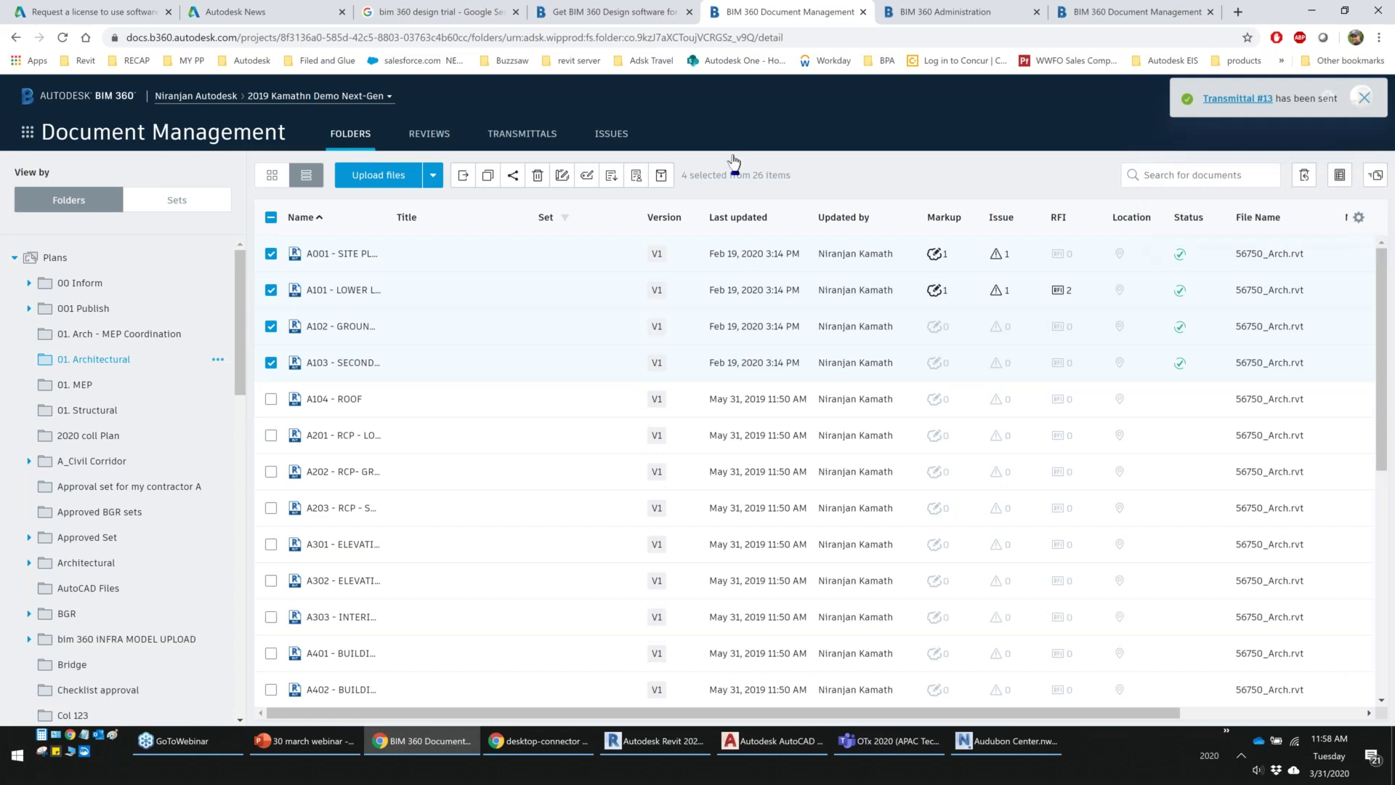
Check Transmittal #13's details for the recipient's Received status, then view the 39 reviews
{"action": "left_click", "coordinate": [512, 135]}
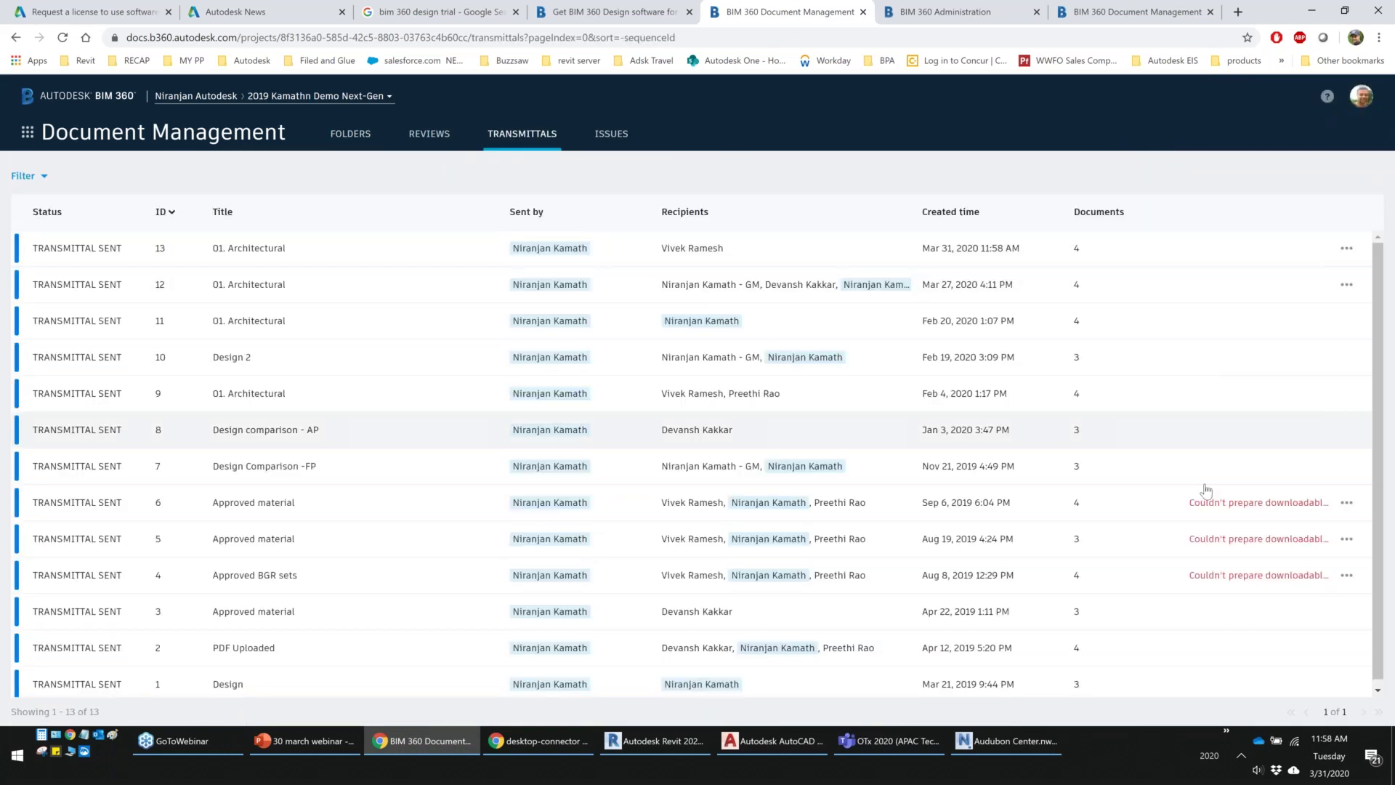
{"action": "left_click", "coordinate": [89, 249]}
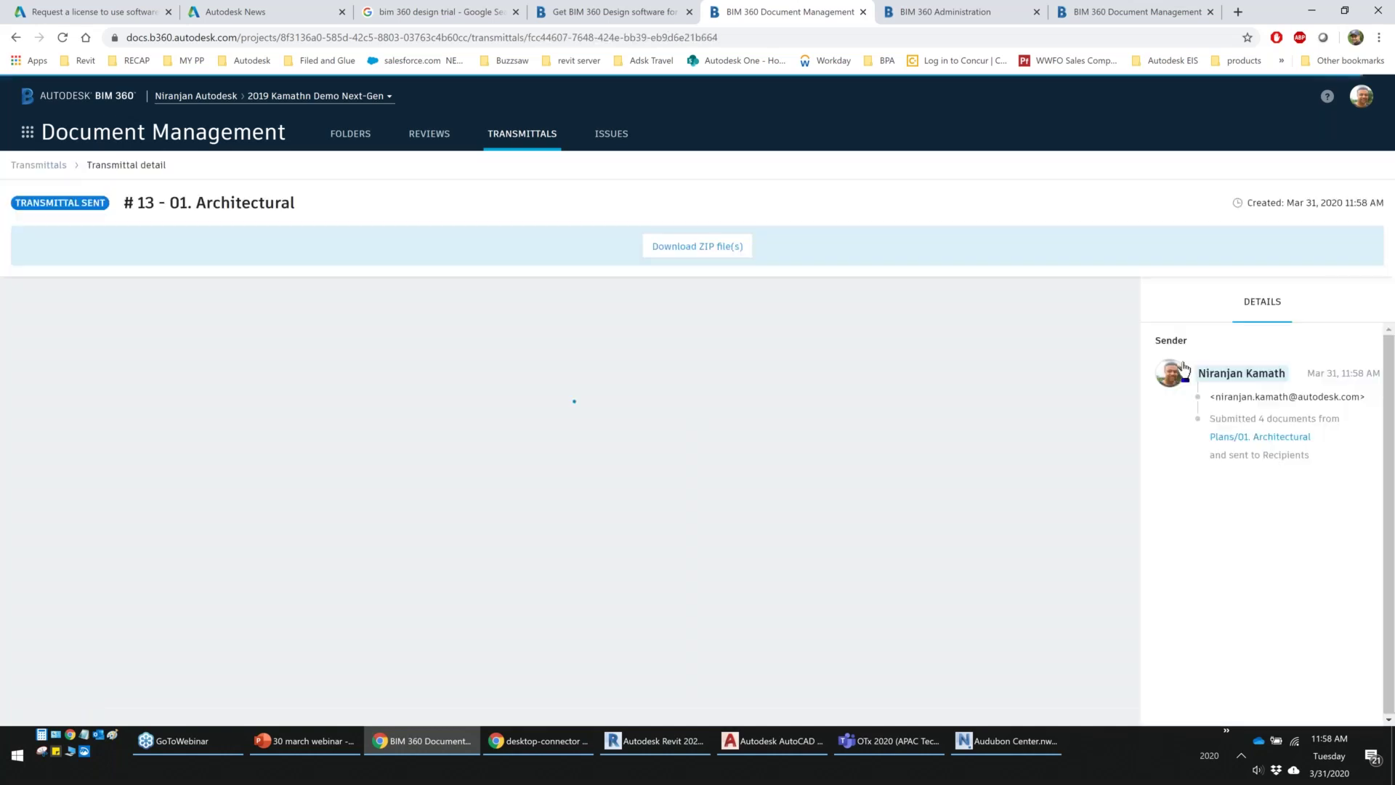
{"action": "left_click_drag", "start_coordinate": [1250, 565], "coordinate": [1131, 581]}
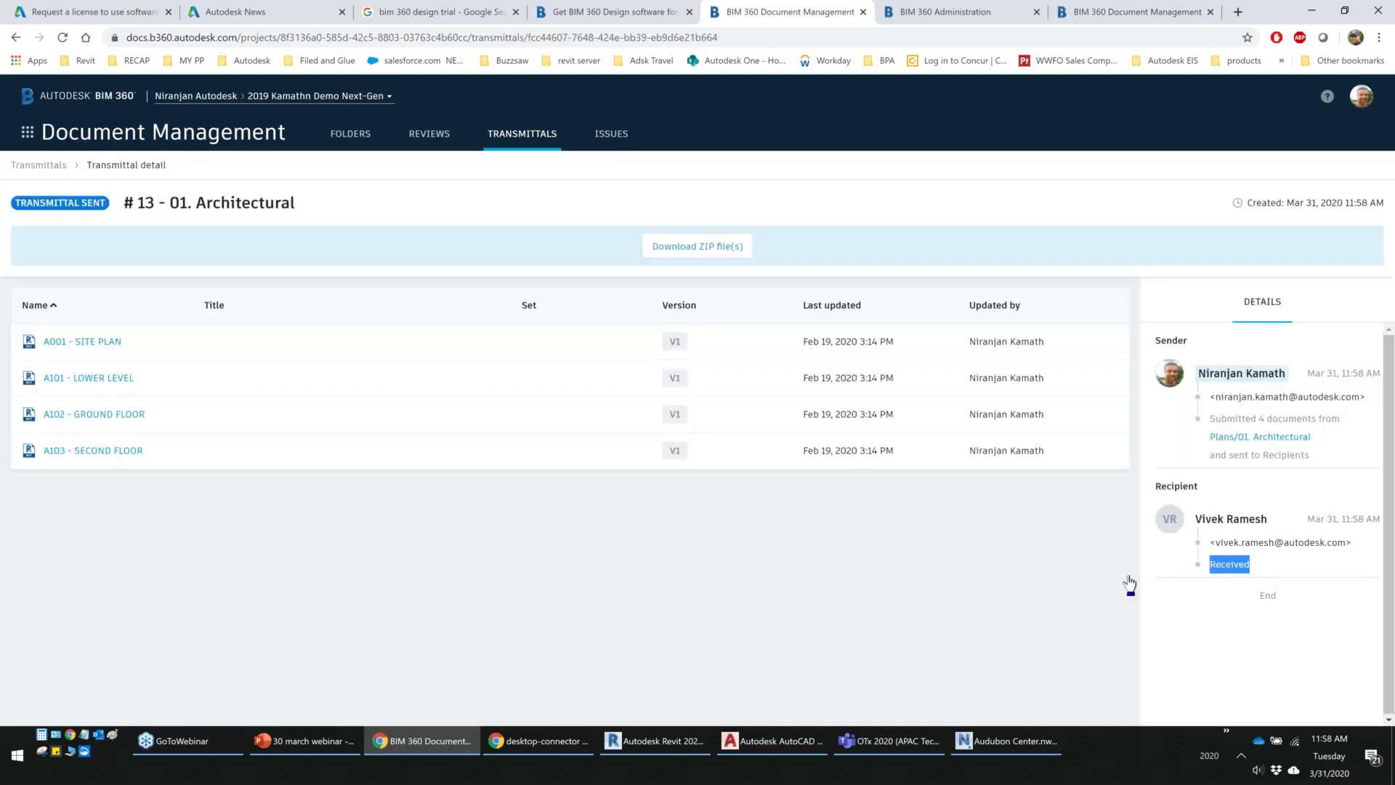
{"action": "left_click", "coordinate": [430, 135]}
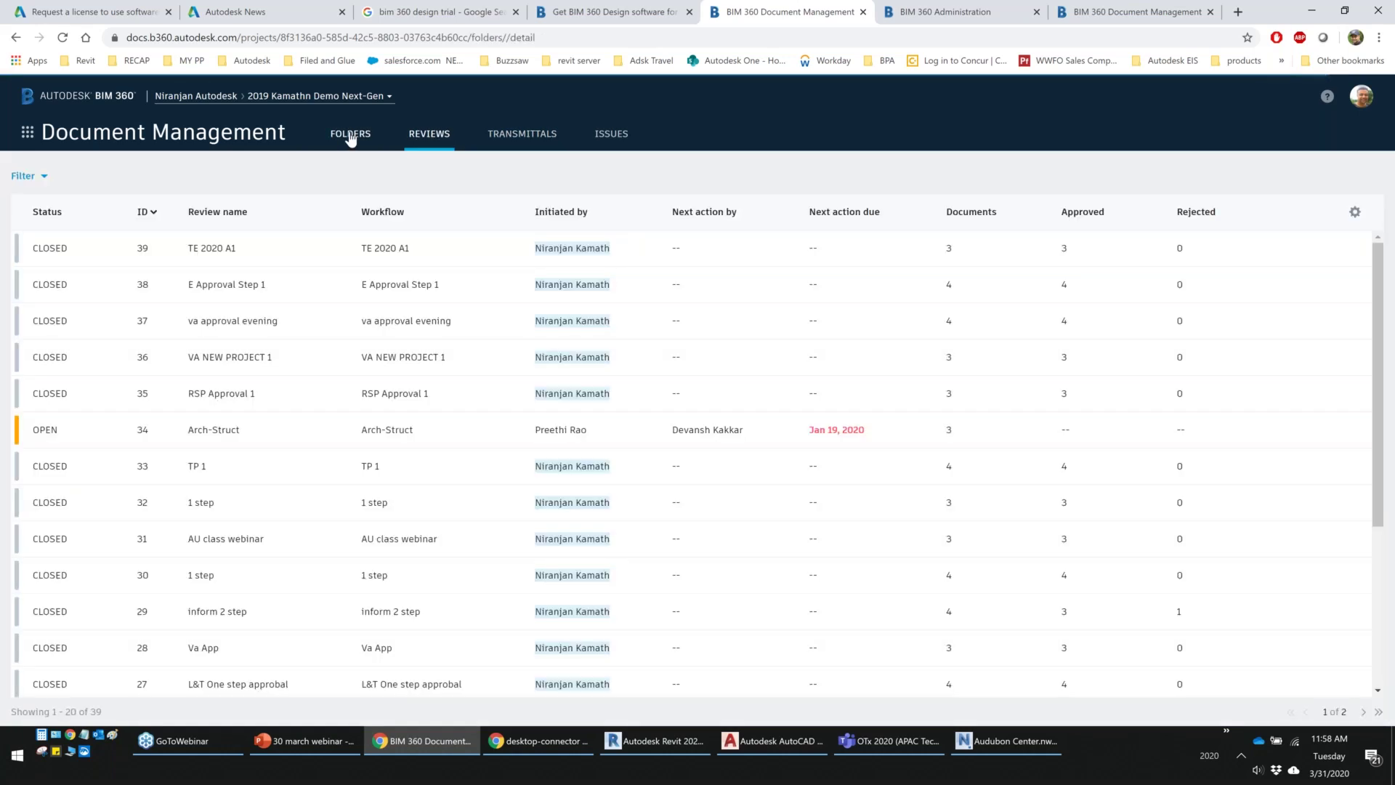
Go to the Design comparison - AP folder and open the {3D} model's V2 version history
{"action": "left_click", "coordinate": [350, 136]}
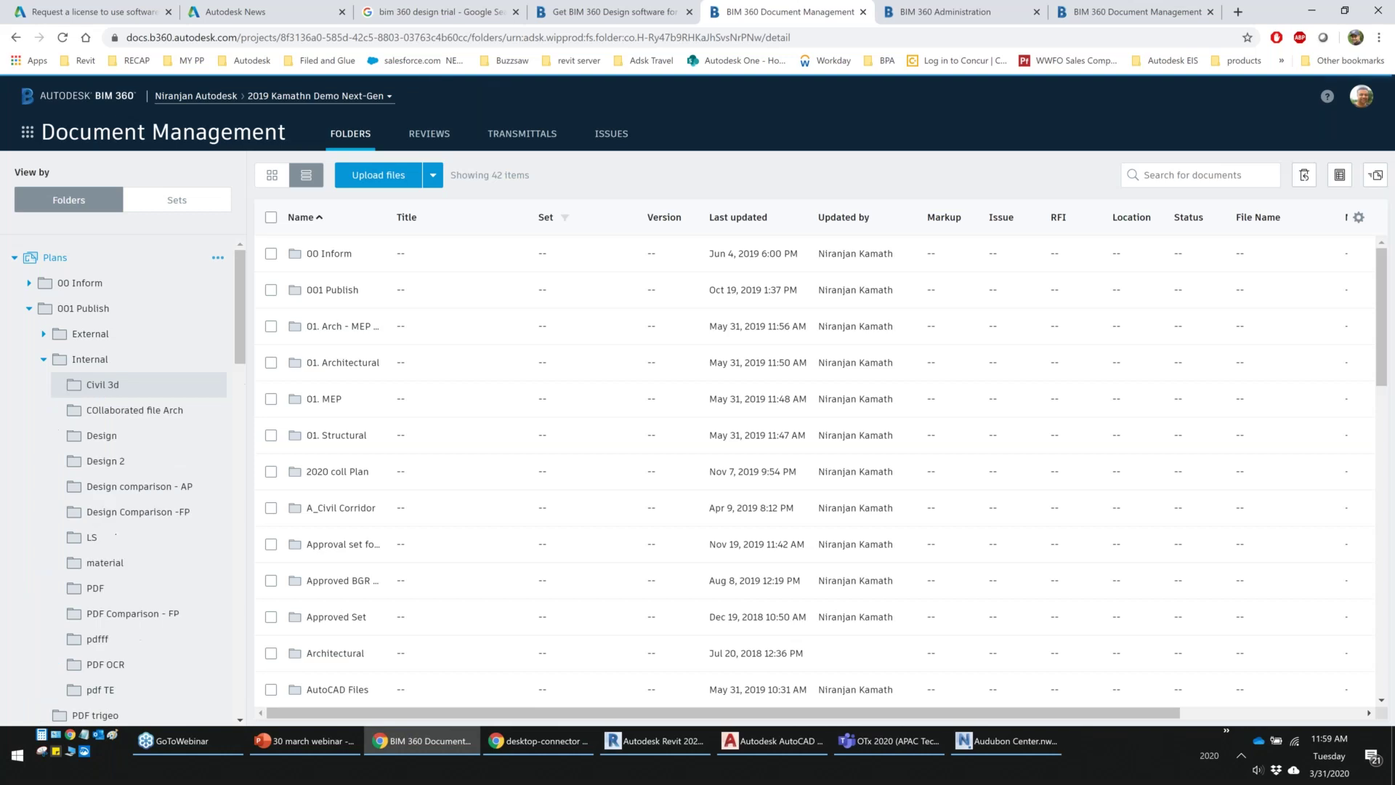
{"action": "left_click", "coordinate": [105, 461]}
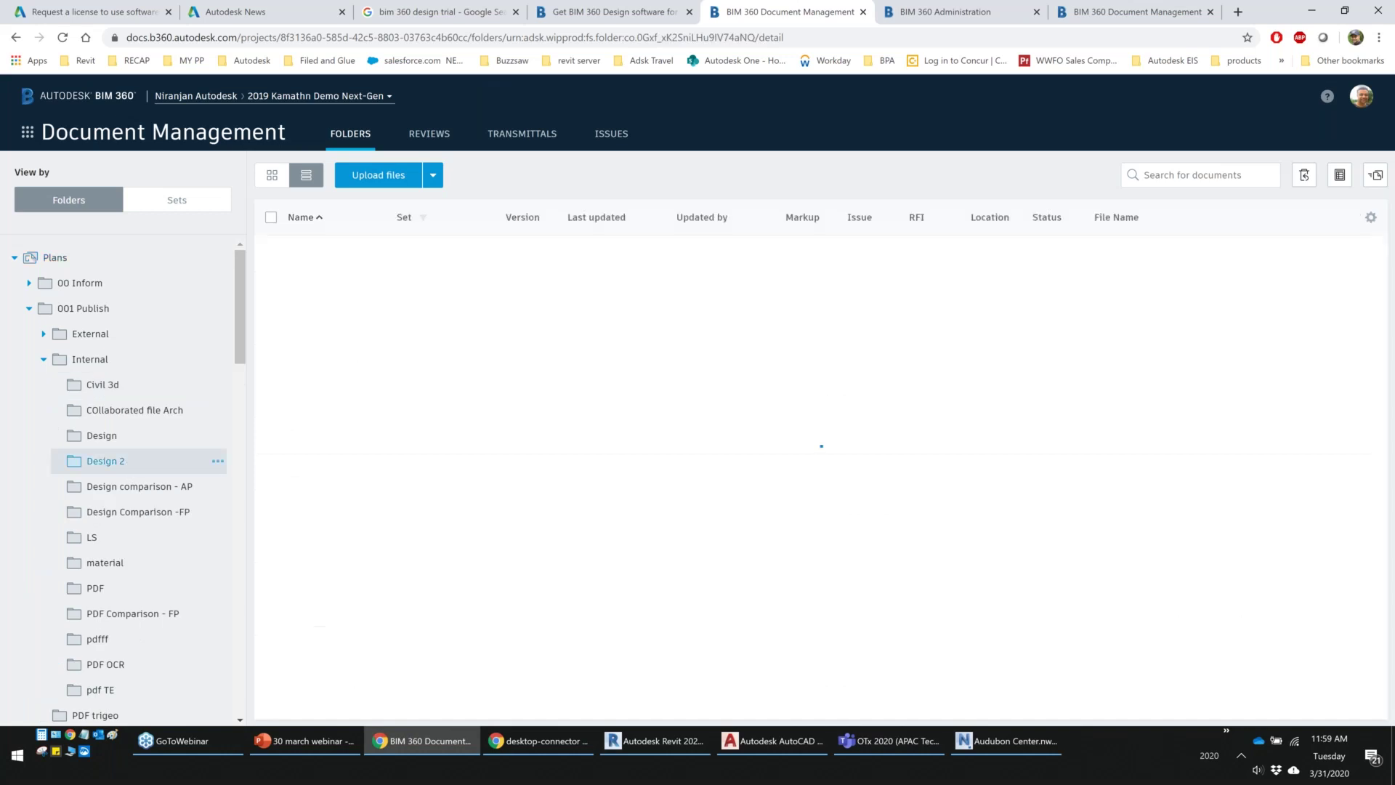
{"action": "left_click", "coordinate": [139, 486]}
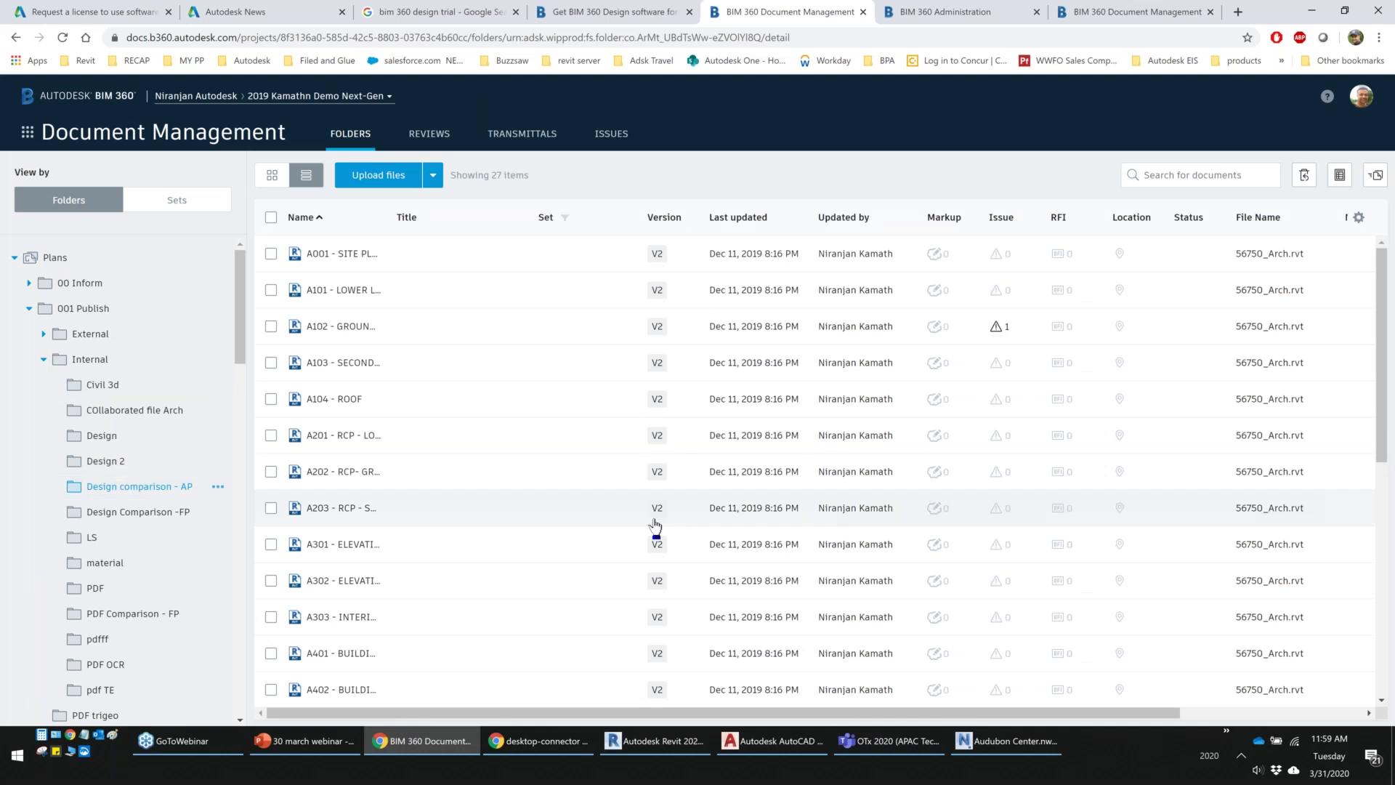
{"action": "scroll", "coordinate": [541, 533], "scroll_direction": "down", "scroll_amount": 7}
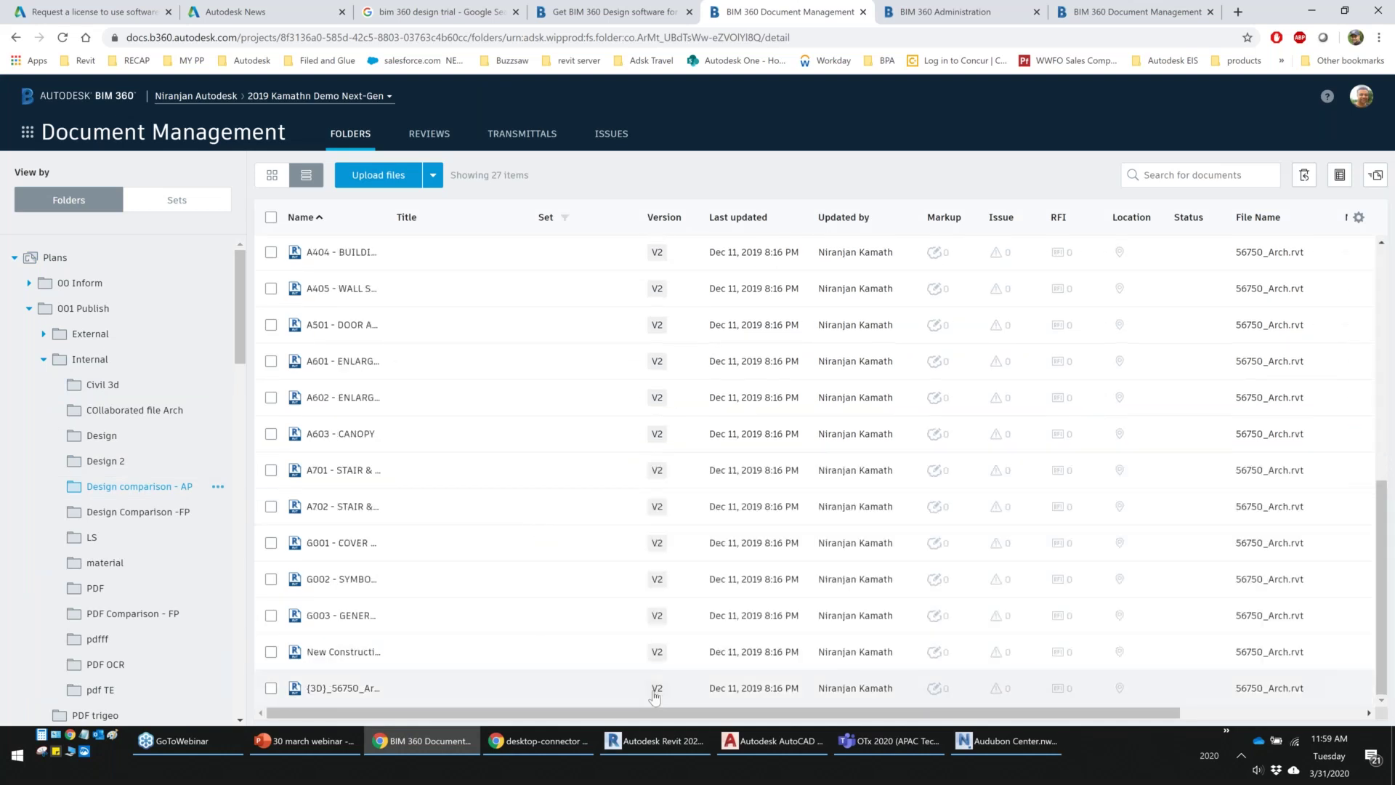
{"action": "left_click", "coordinate": [655, 691]}
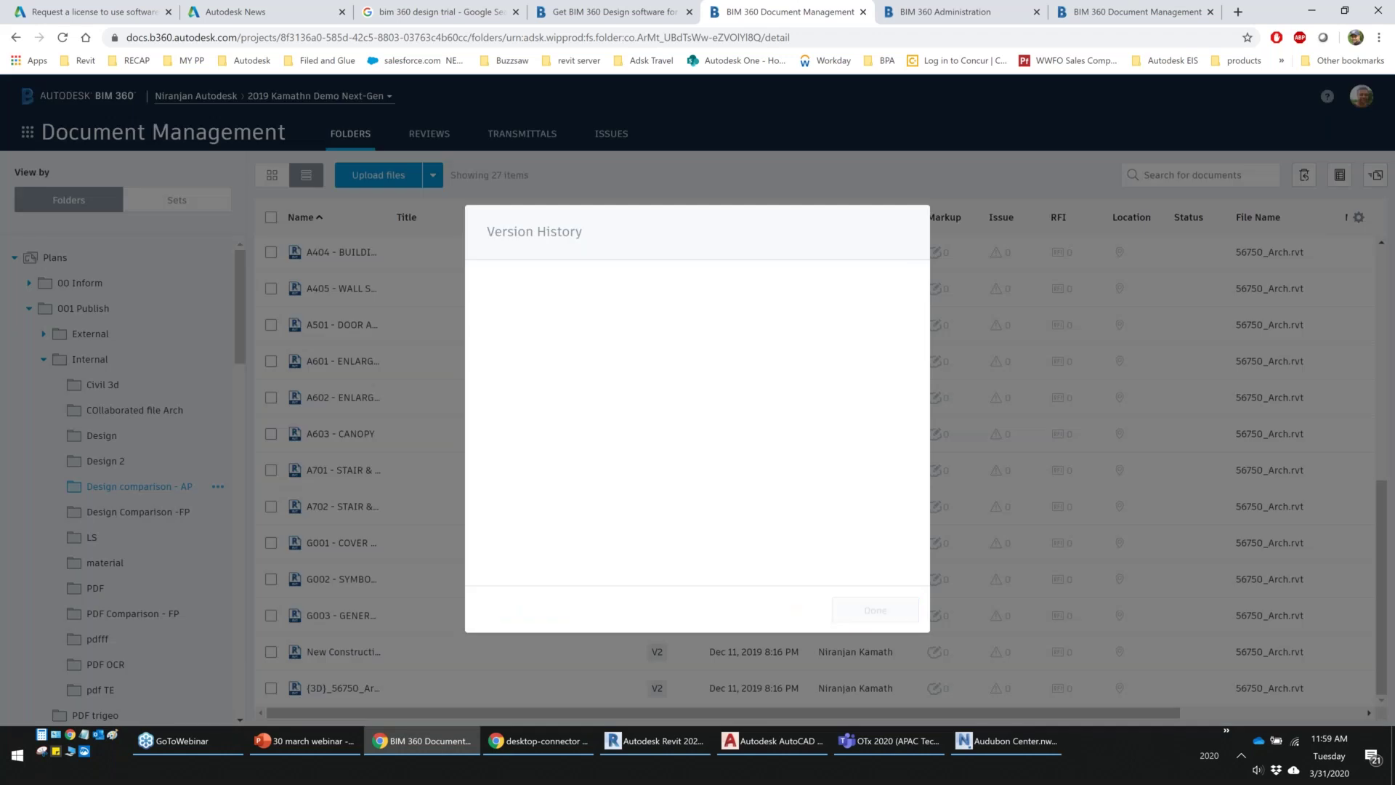
Compare versions 1 and 2 of {3D}_56750_Arch.rvt and zoom into the model
{"action": "left_click", "coordinate": [872, 617]}
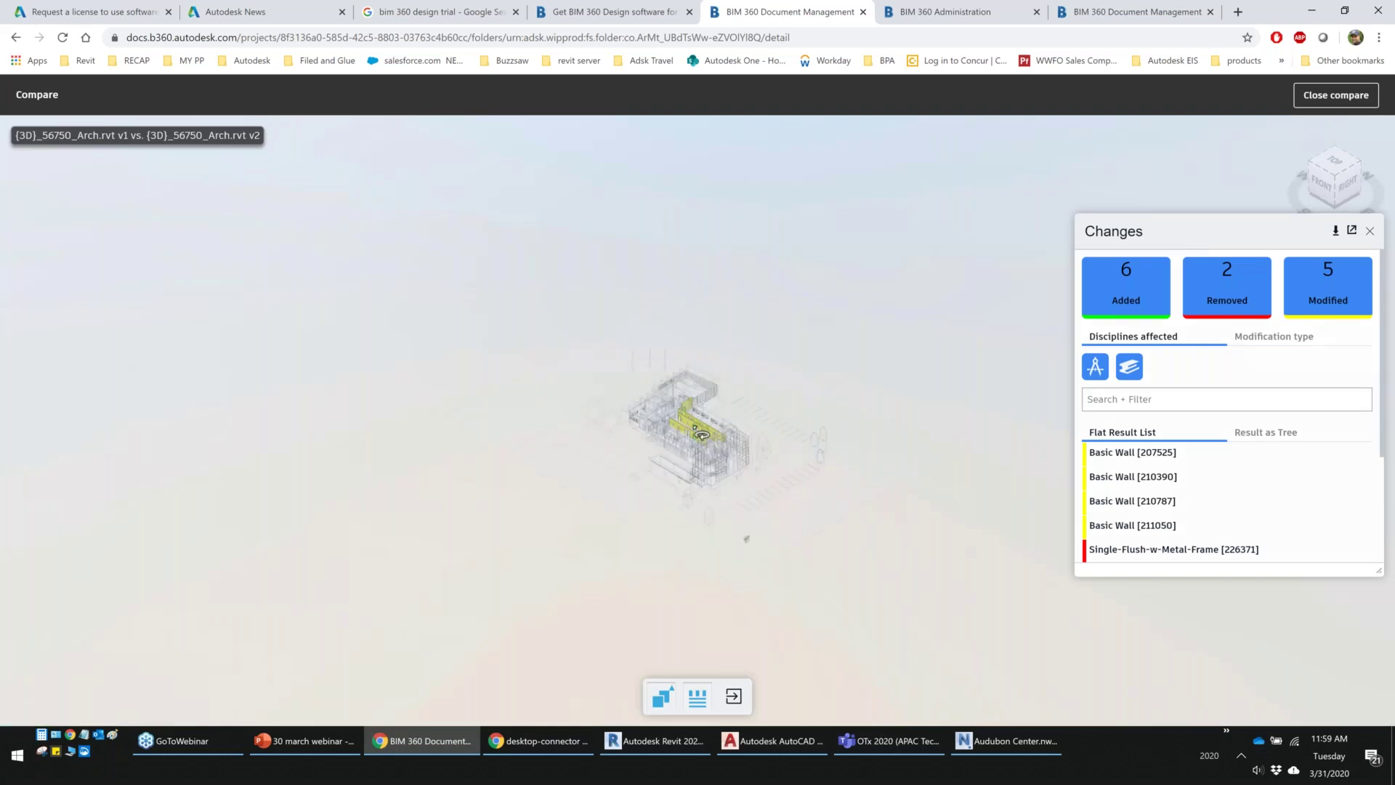
{"action": "scroll", "coordinate": [702, 435], "scroll_direction": "up", "scroll_amount": 2}
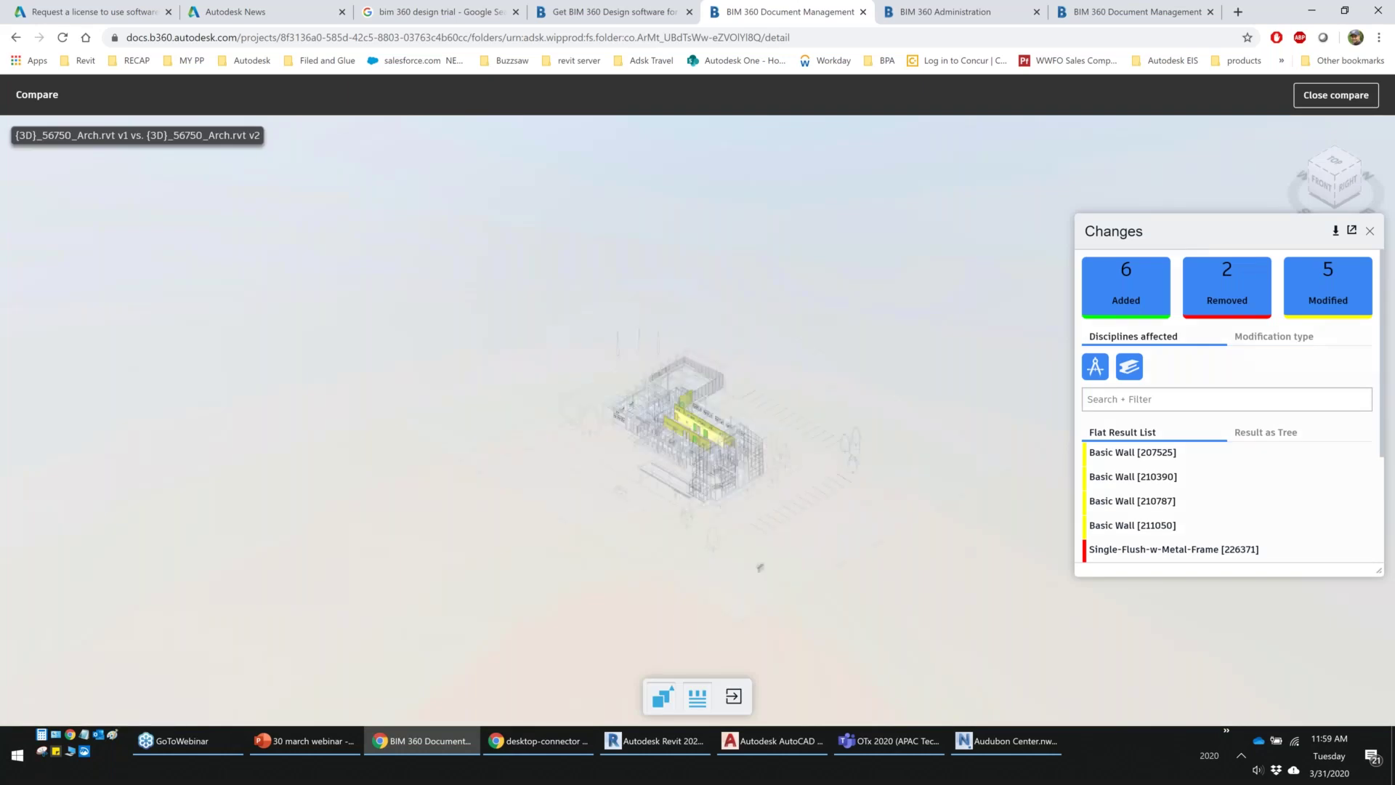
{"action": "scroll", "coordinate": [690, 429], "scroll_direction": "up", "scroll_amount": 5}
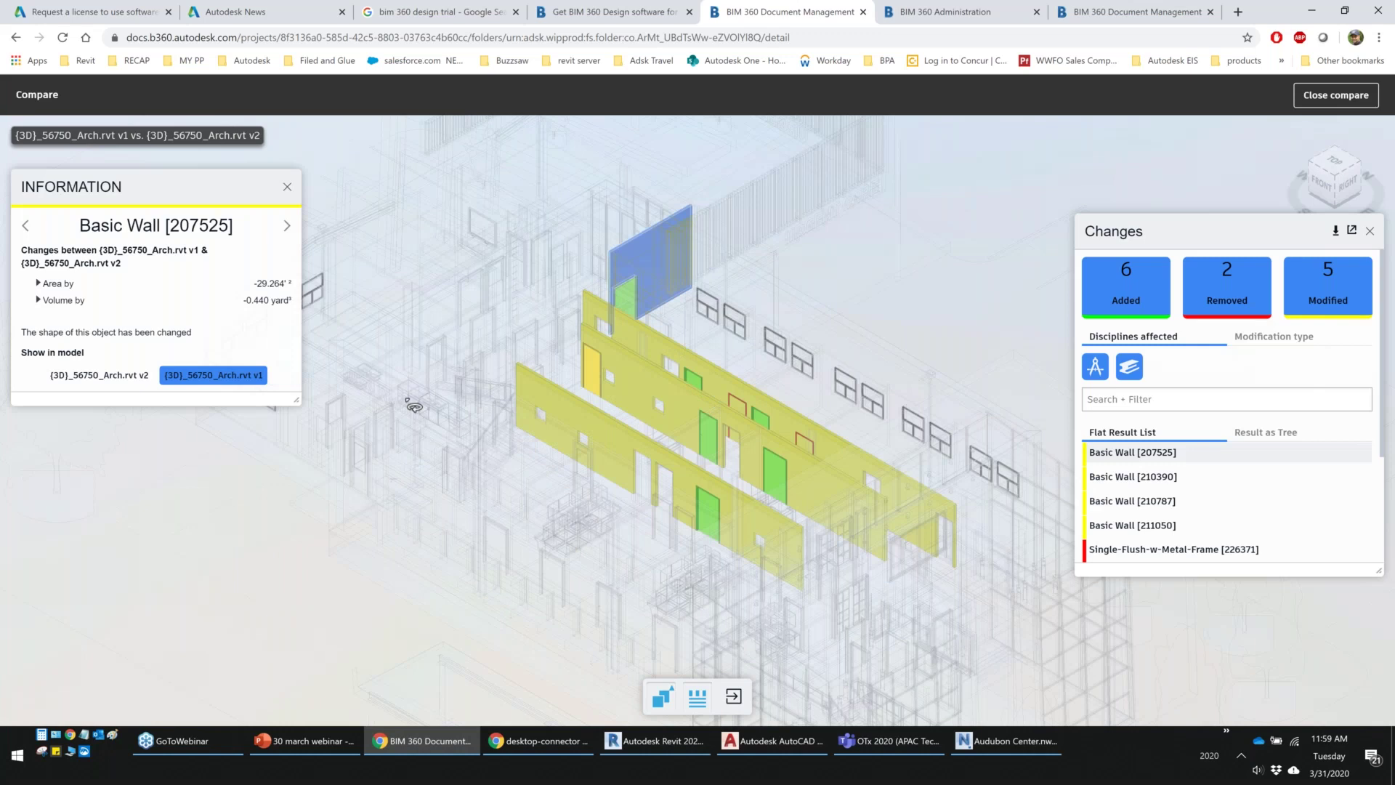
Review Basic Wall [210787]'s area and volume changes by version, then exit the comparison
{"action": "left_click", "coordinate": [1130, 502]}
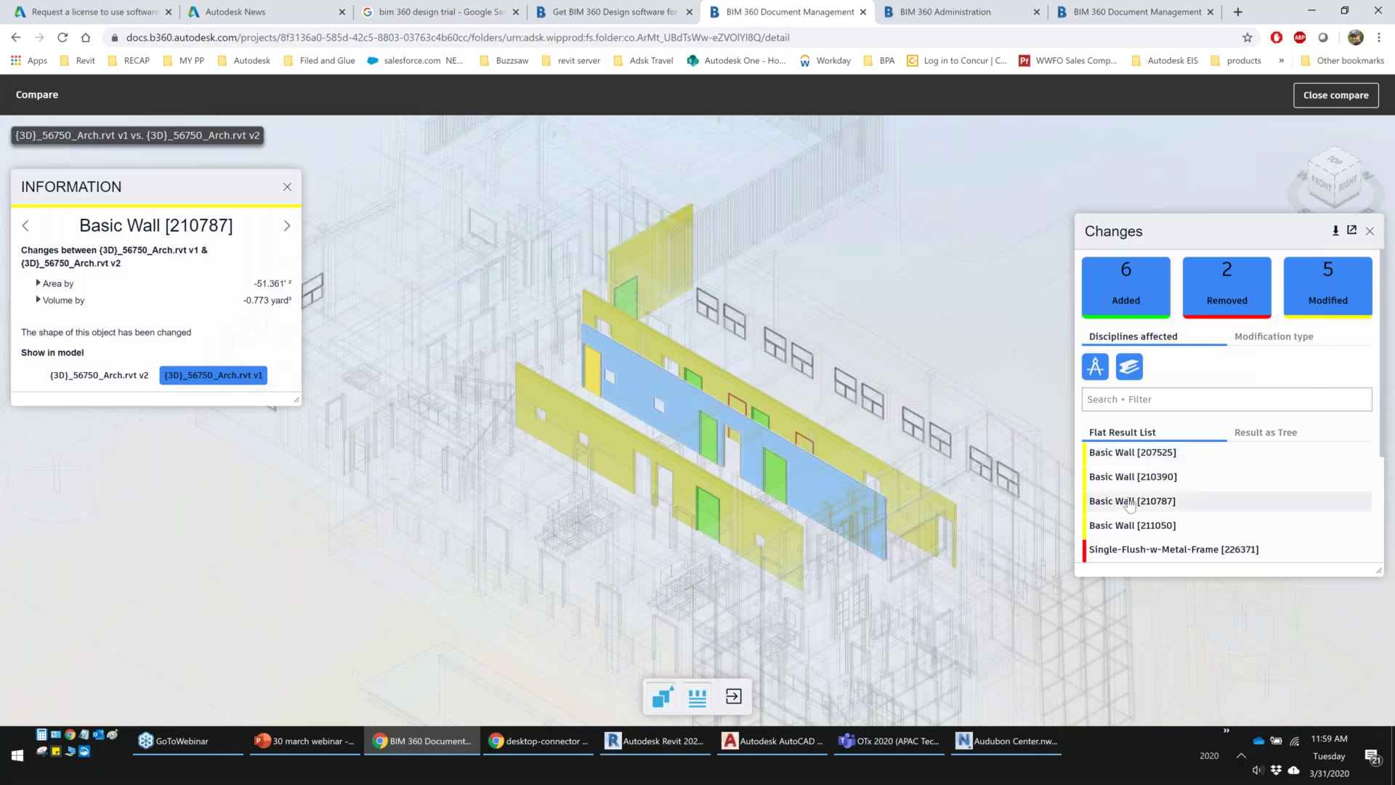
{"action": "left_click", "coordinate": [38, 284]}
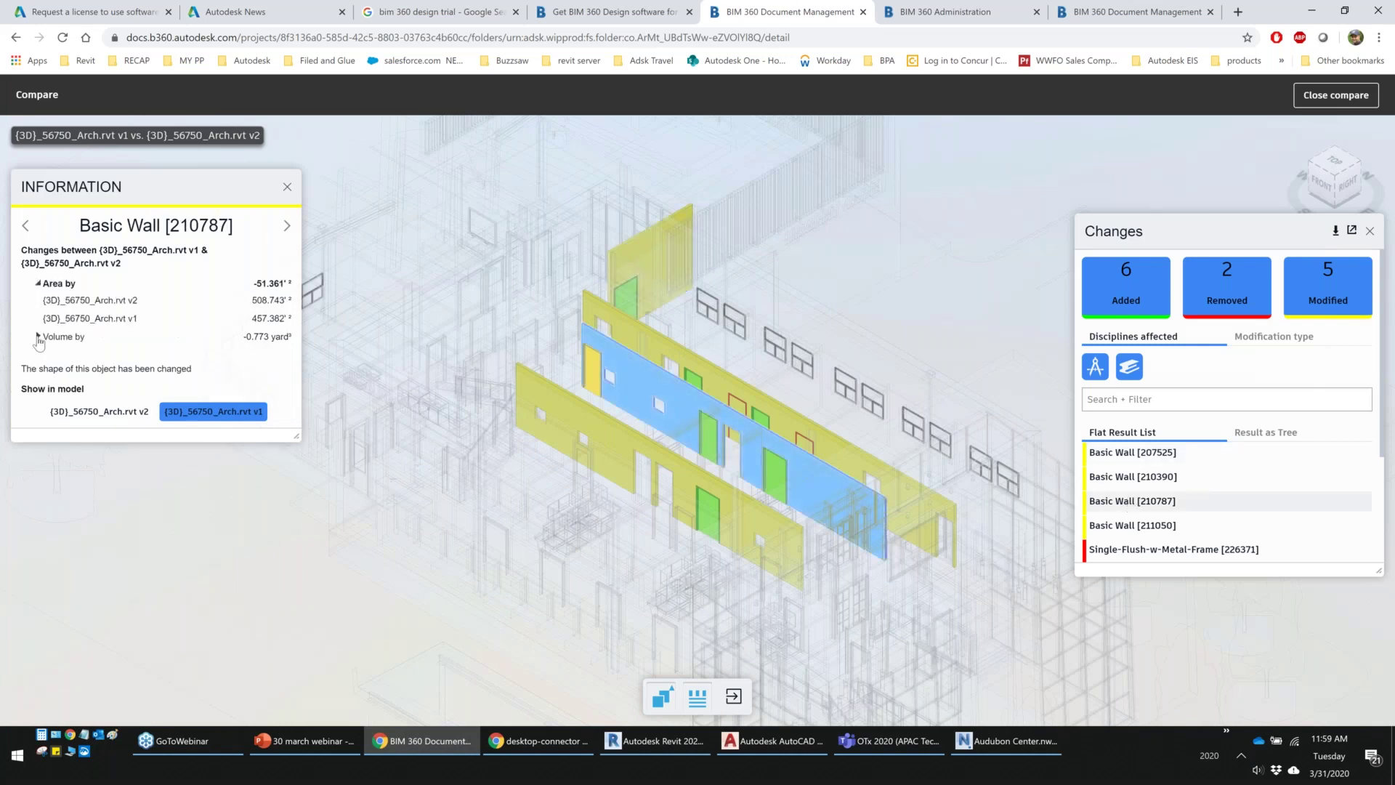
{"action": "left_click", "coordinate": [38, 336]}
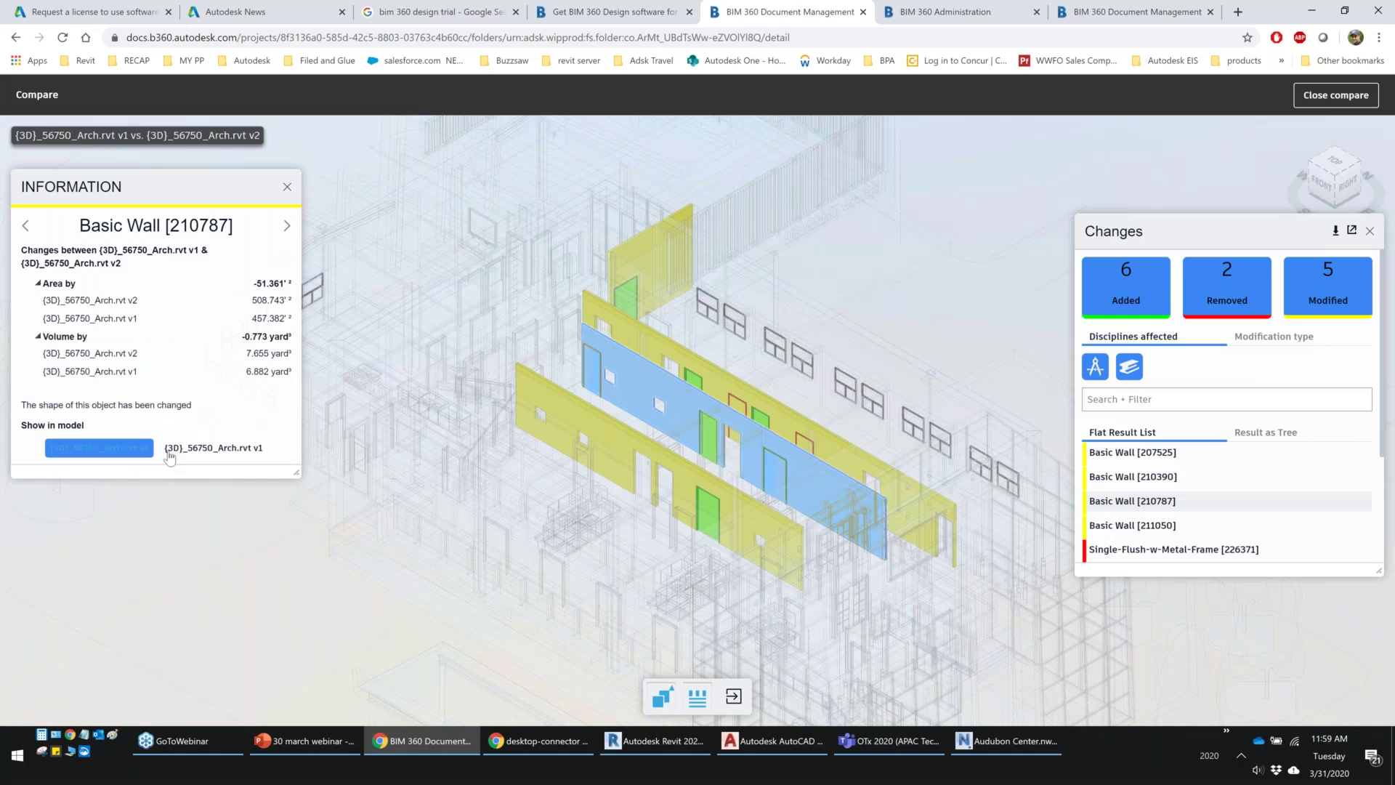
{"action": "left_click", "coordinate": [287, 187]}
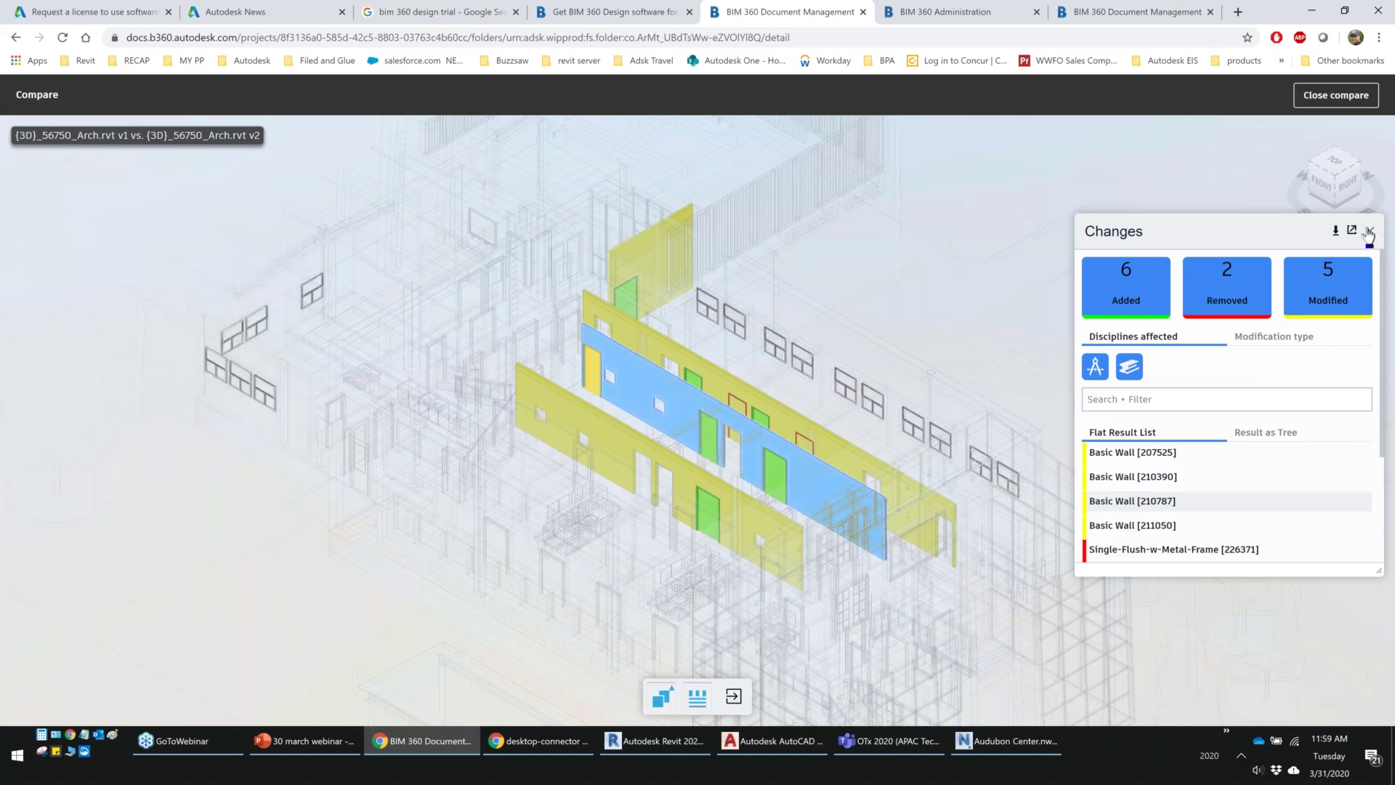
{"action": "left_click", "coordinate": [1369, 231]}
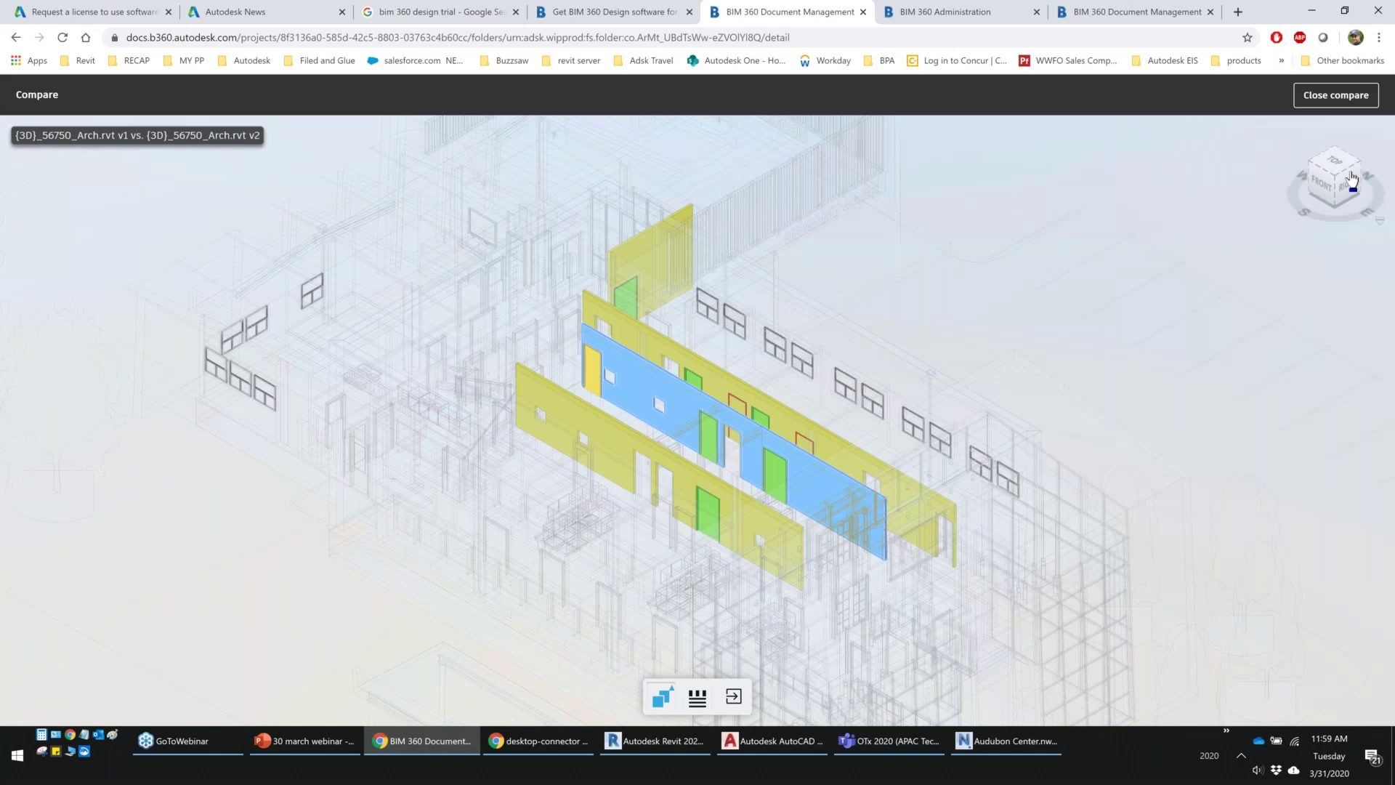
{"action": "left_click", "coordinate": [1336, 94]}
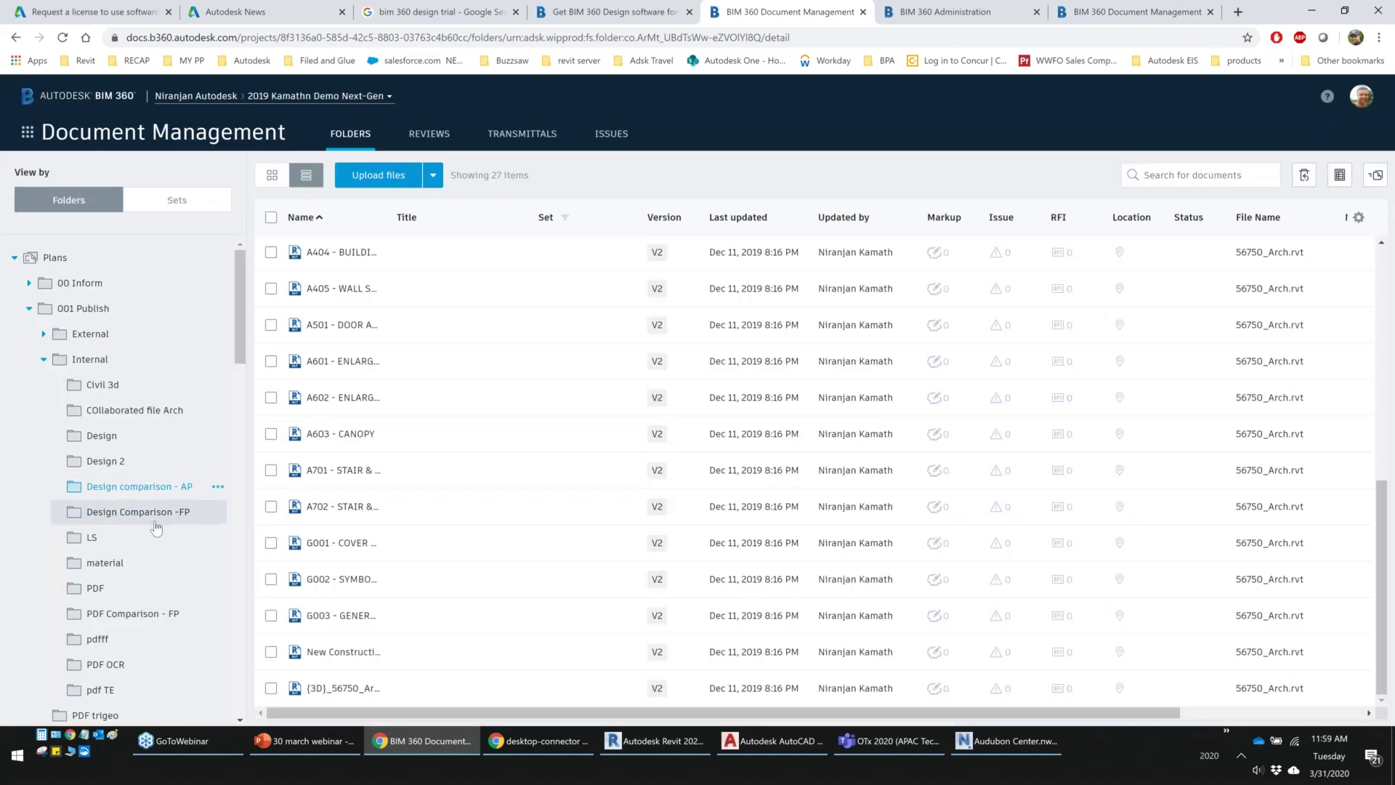
In PDF Comparison - FP, overlay sheet A102 GROUND FLOOR versions 1 and 2
{"action": "scroll", "coordinate": [152, 552], "scroll_direction": "down", "scroll_amount": 1}
{"action": "left_click", "coordinate": [153, 550]}
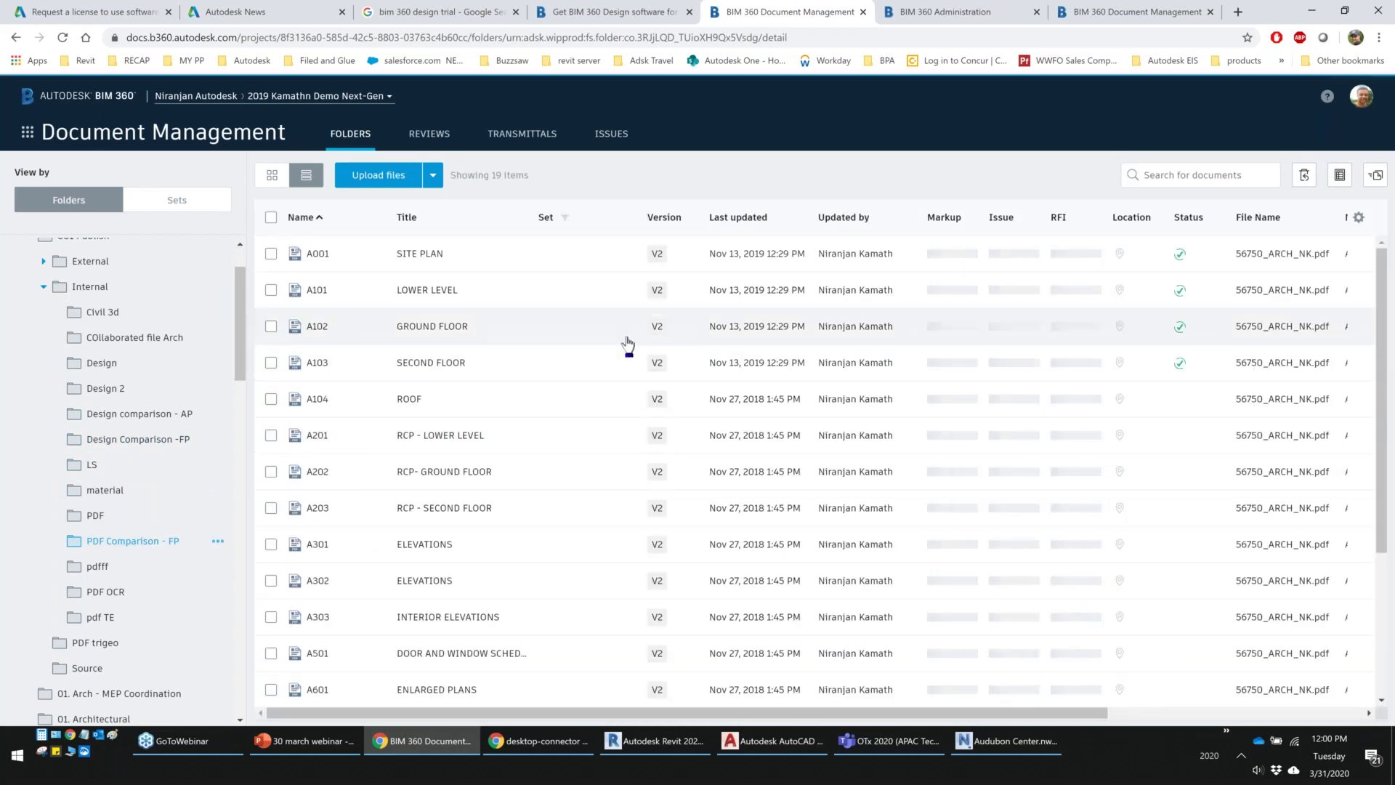
{"action": "left_click", "coordinate": [657, 326]}
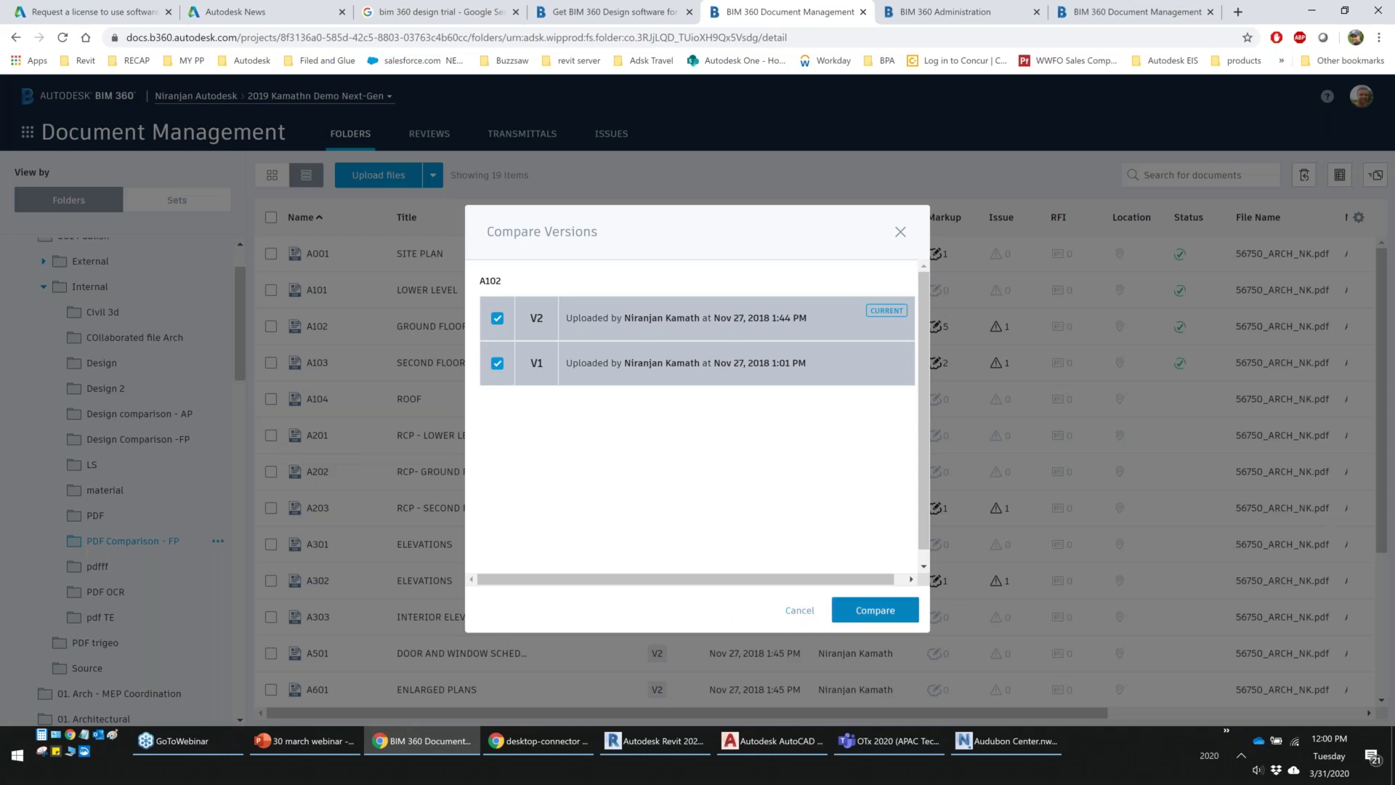
{"action": "left_click", "coordinate": [875, 609]}
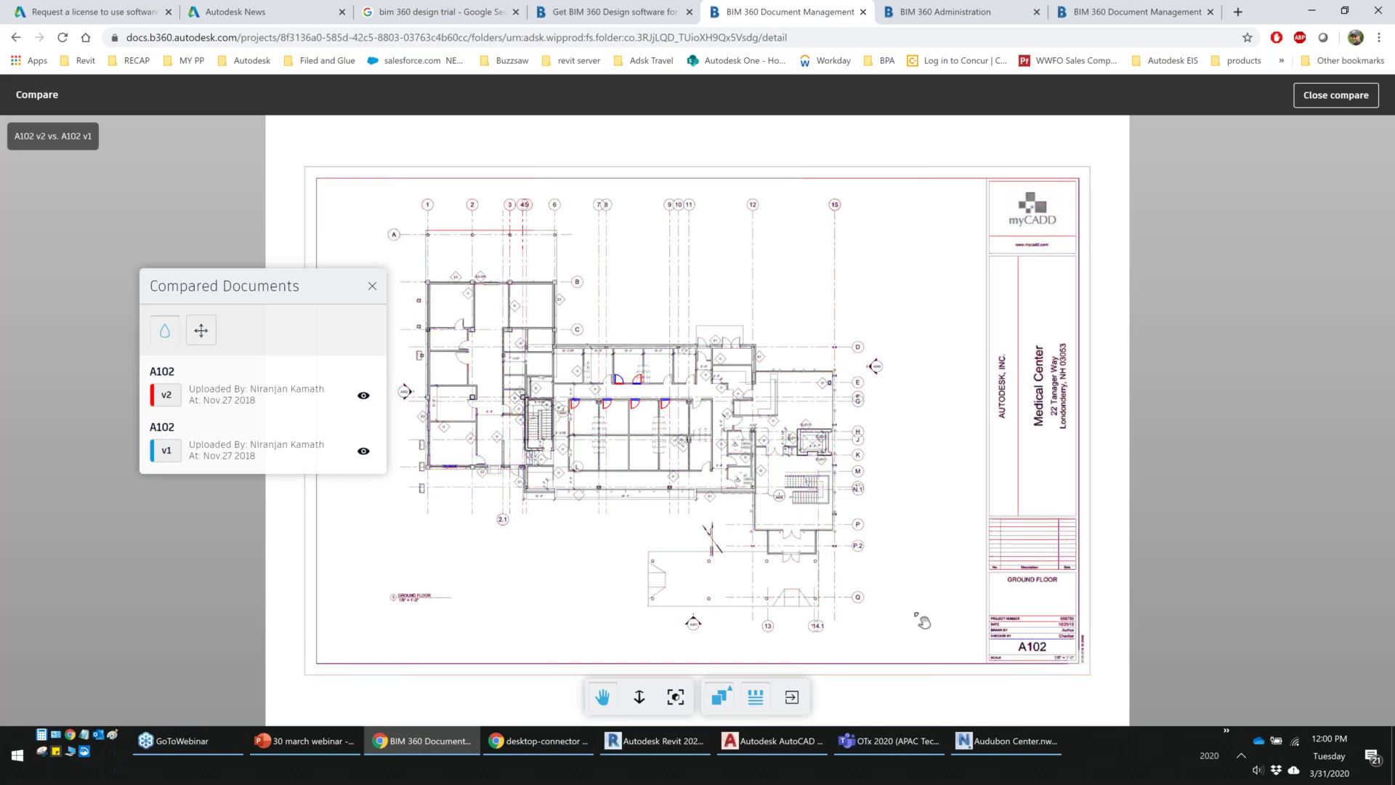
Zoom into the red and blue door changes on sheet A102
{"action": "scroll", "coordinate": [914, 610], "scroll_direction": "down", "scroll_amount": 2}
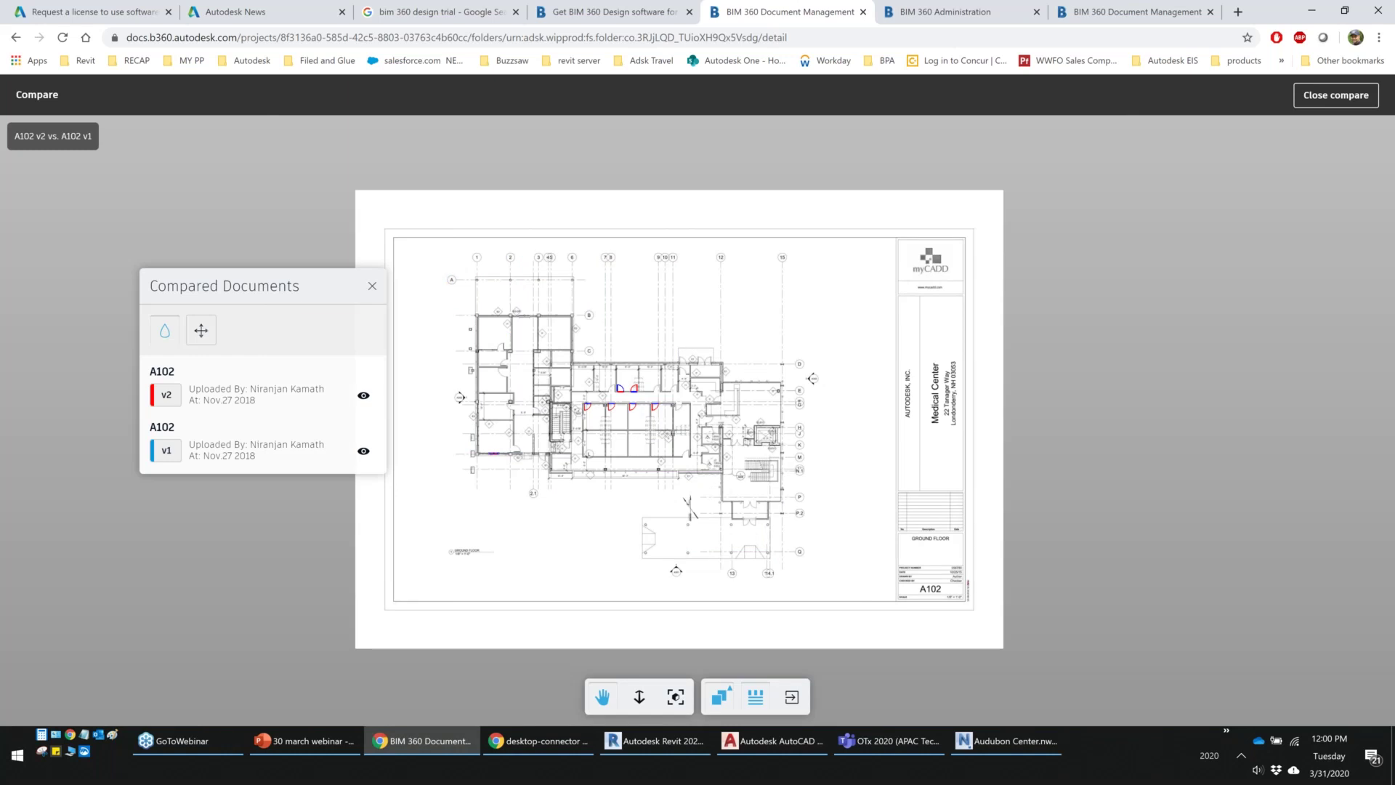
{"action": "scroll", "coordinate": [599, 405], "scroll_direction": "up", "scroll_amount": 5}
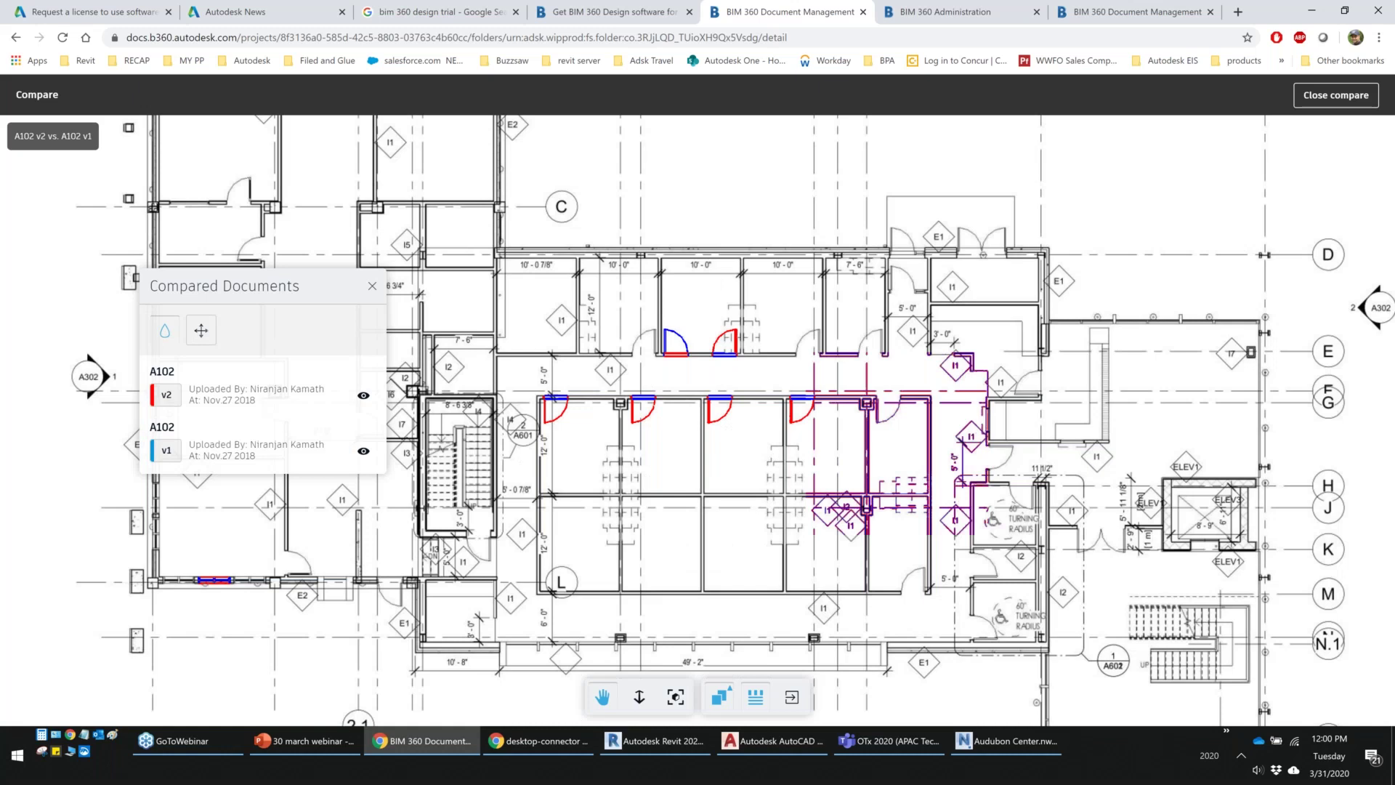
{"action": "scroll", "coordinate": [561, 393], "scroll_direction": "up", "scroll_amount": 3}
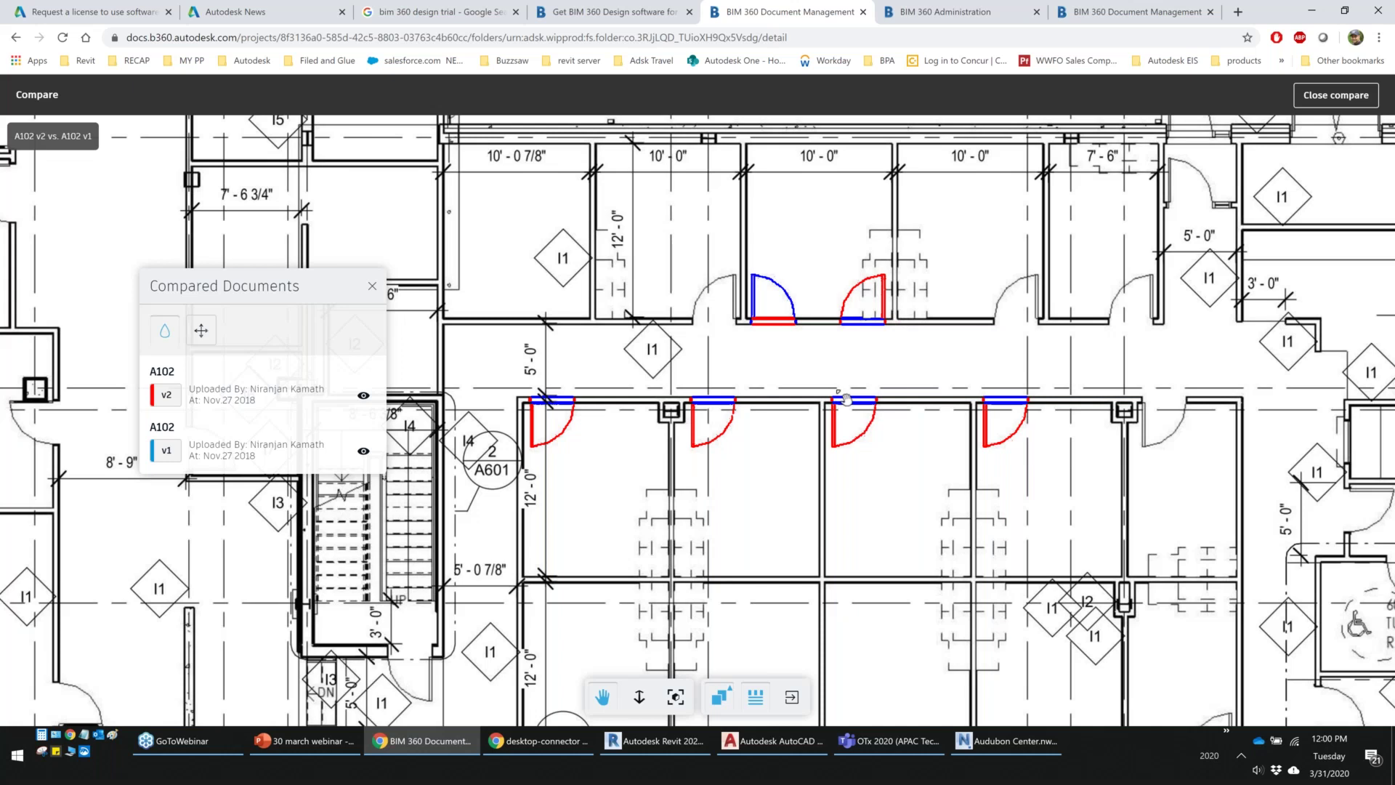
{"action": "scroll", "coordinate": [846, 399], "scroll_direction": "up", "scroll_amount": 1}
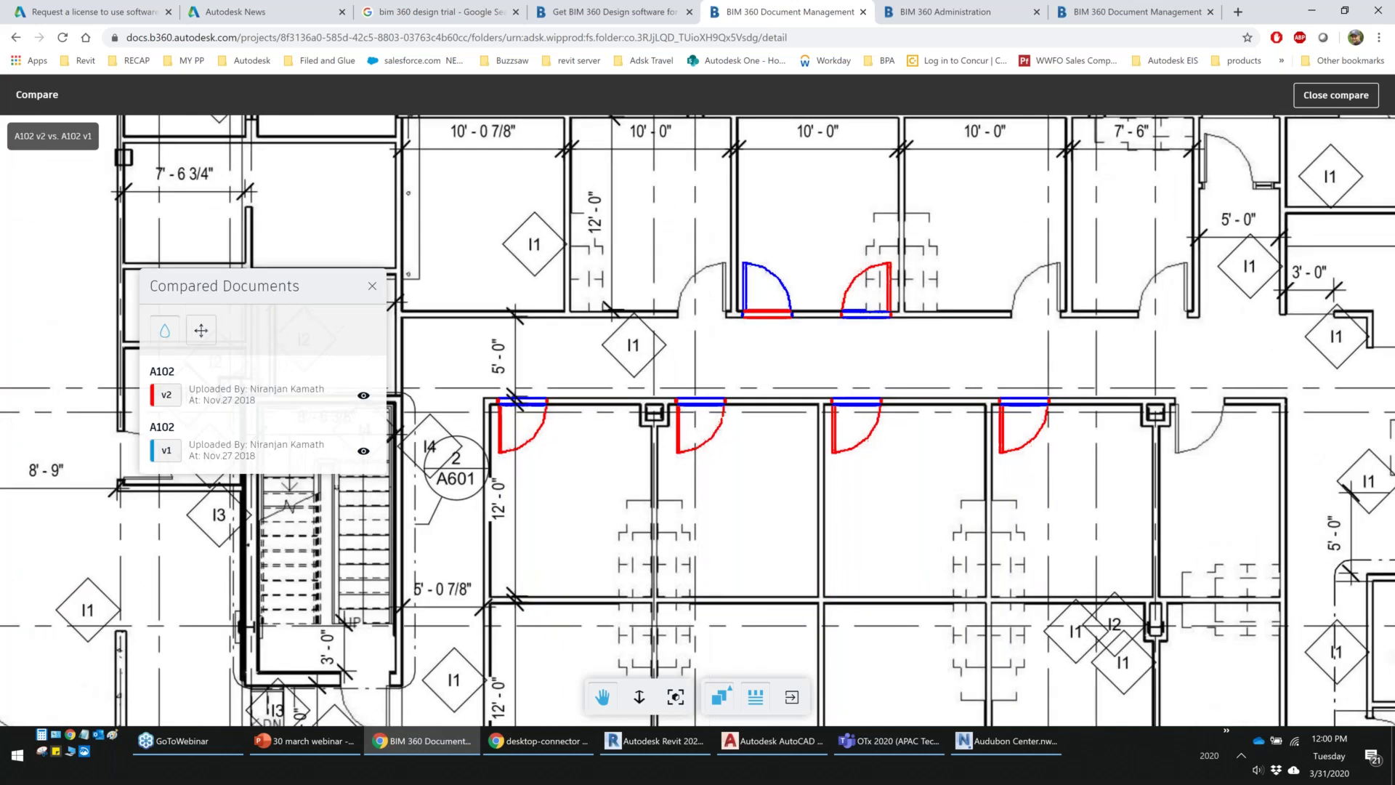
{"action": "scroll", "coordinate": [473, 571], "scroll_direction": "down", "scroll_amount": 5}
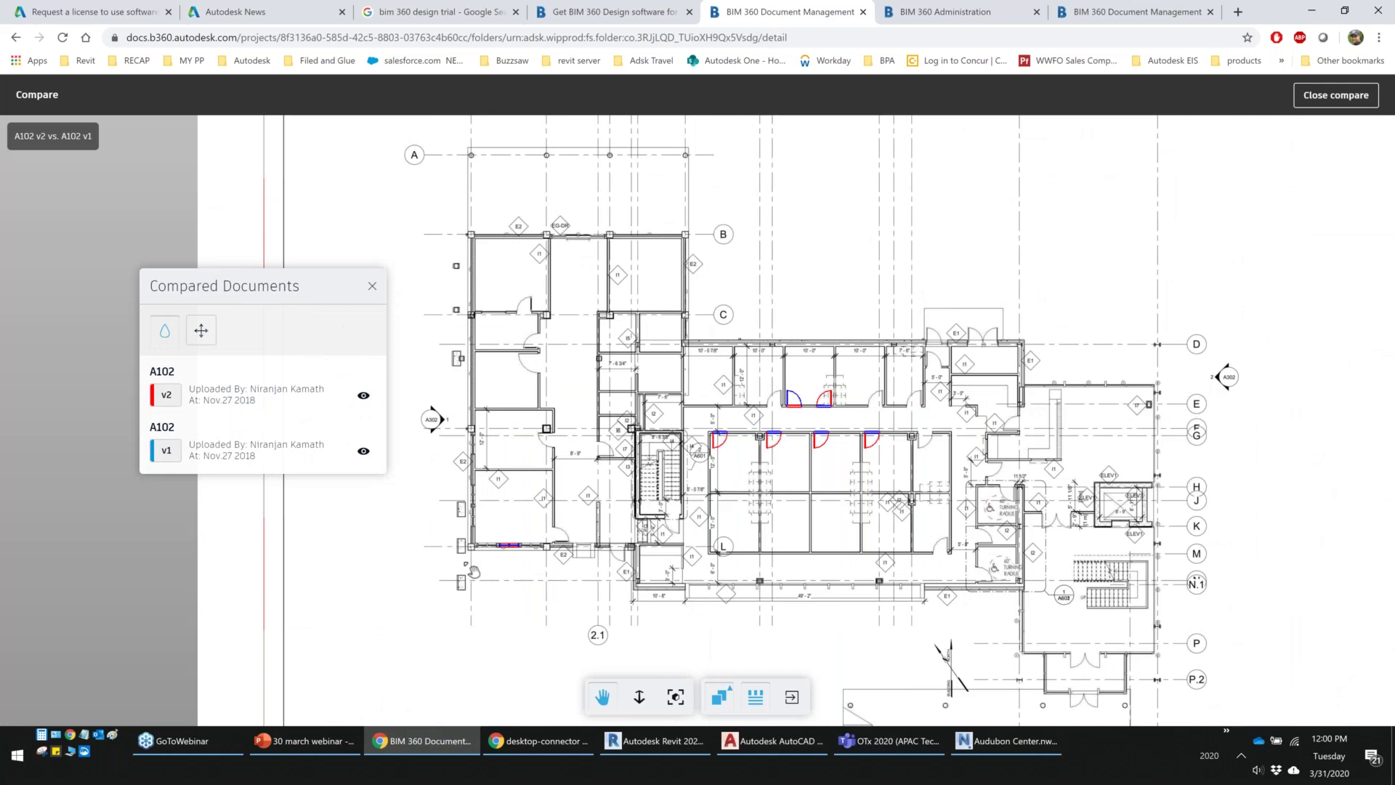
{"action": "scroll", "coordinate": [473, 571], "scroll_direction": "up", "scroll_amount": 5}
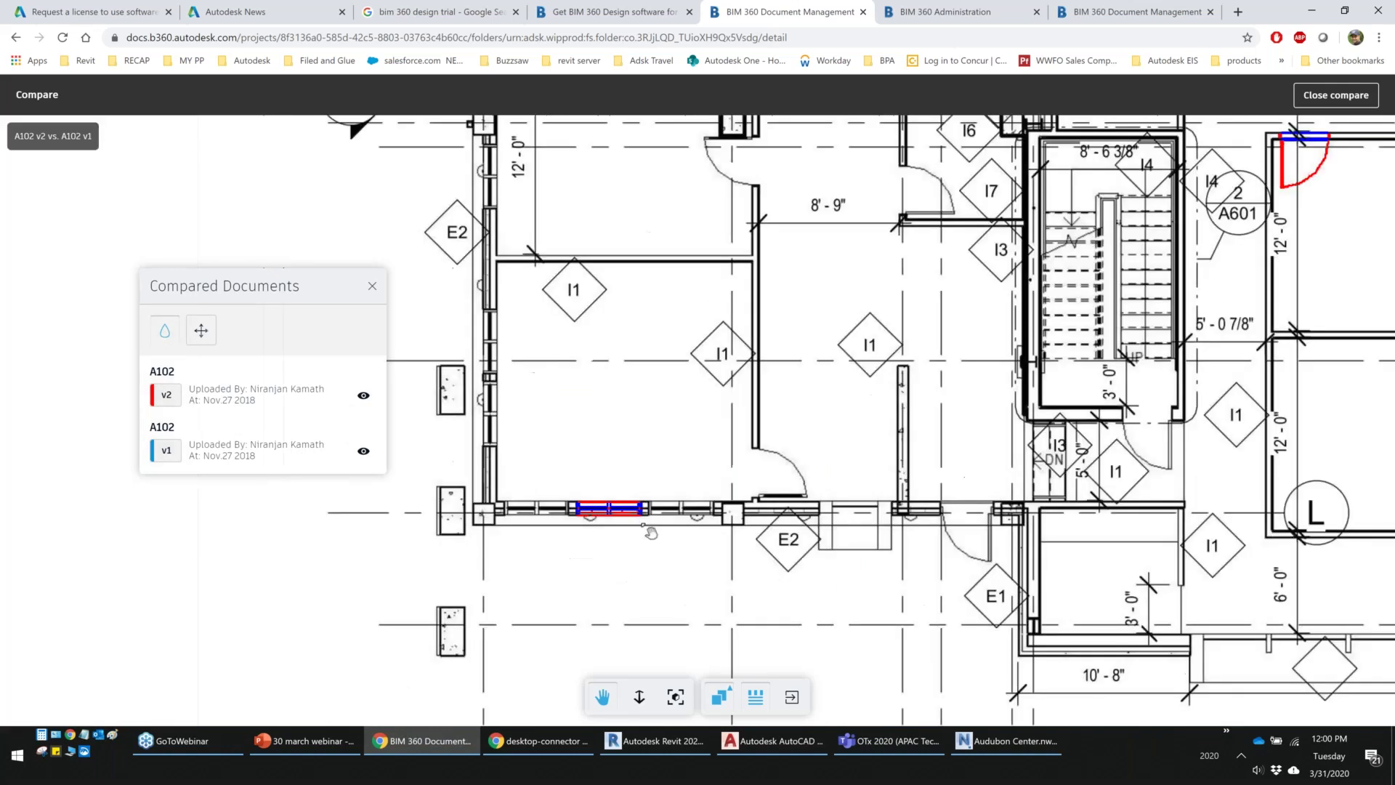
Close the A102 comparison and minimize Chrome to reveal AutoCAD
{"action": "left_click", "coordinate": [1342, 106]}
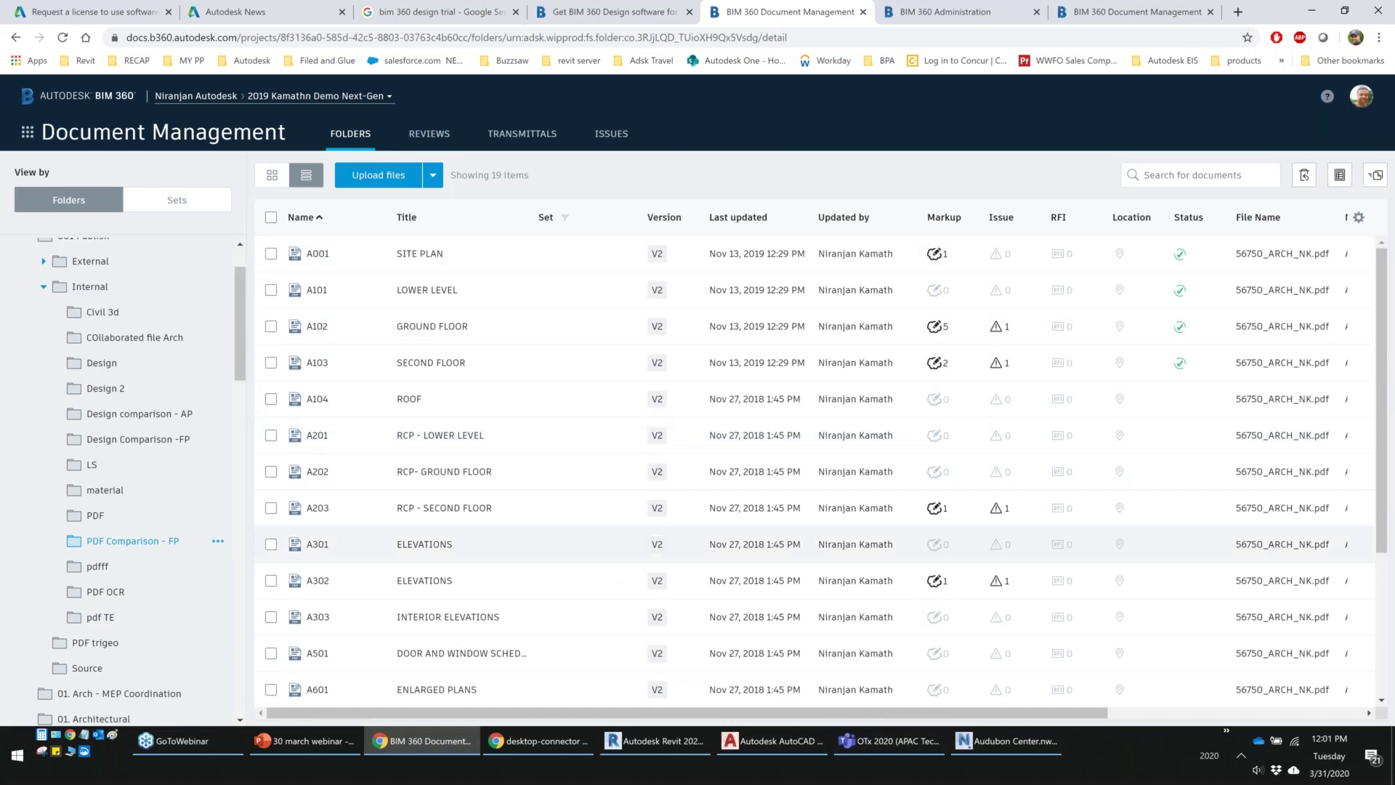
{"action": "left_click", "coordinate": [1315, 12]}
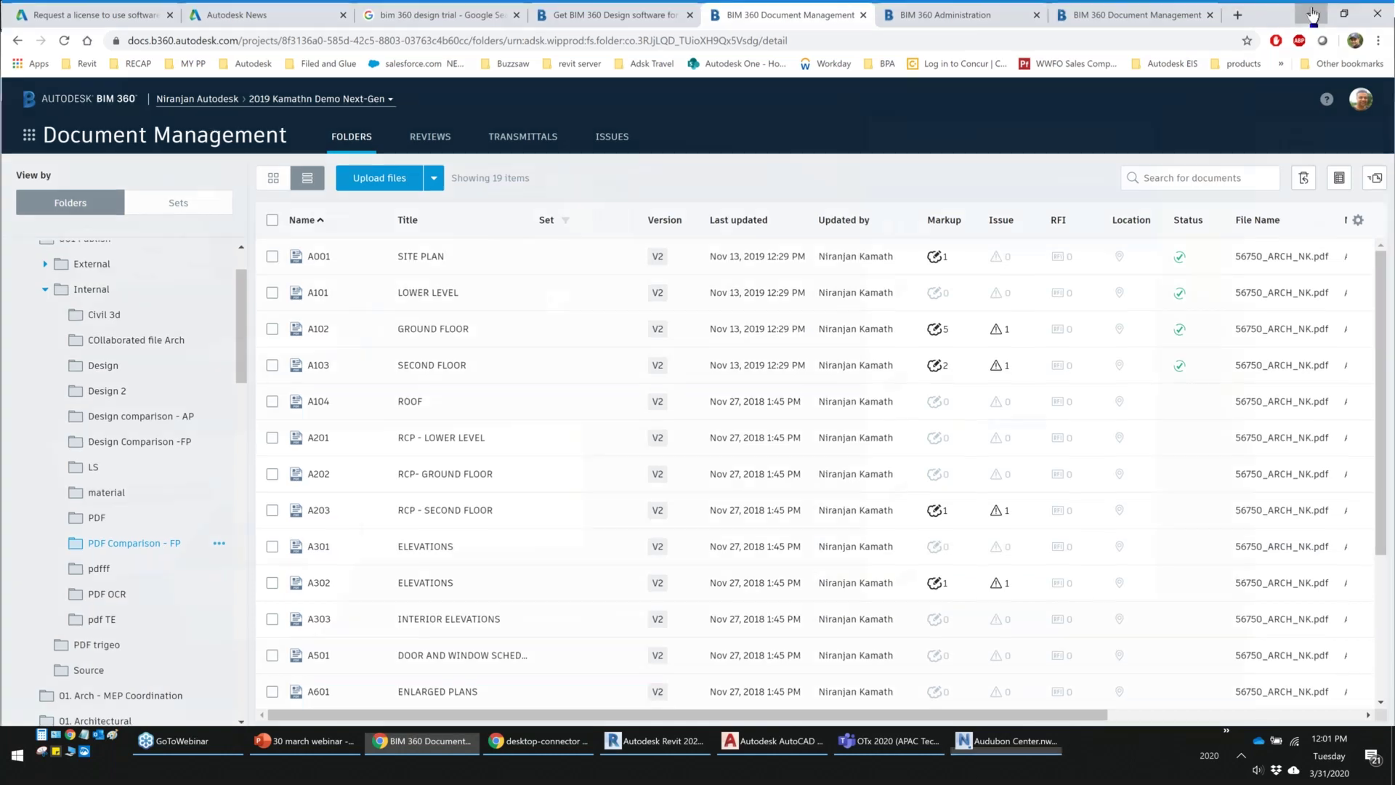
{"action": "left_click", "coordinate": [1312, 15]}
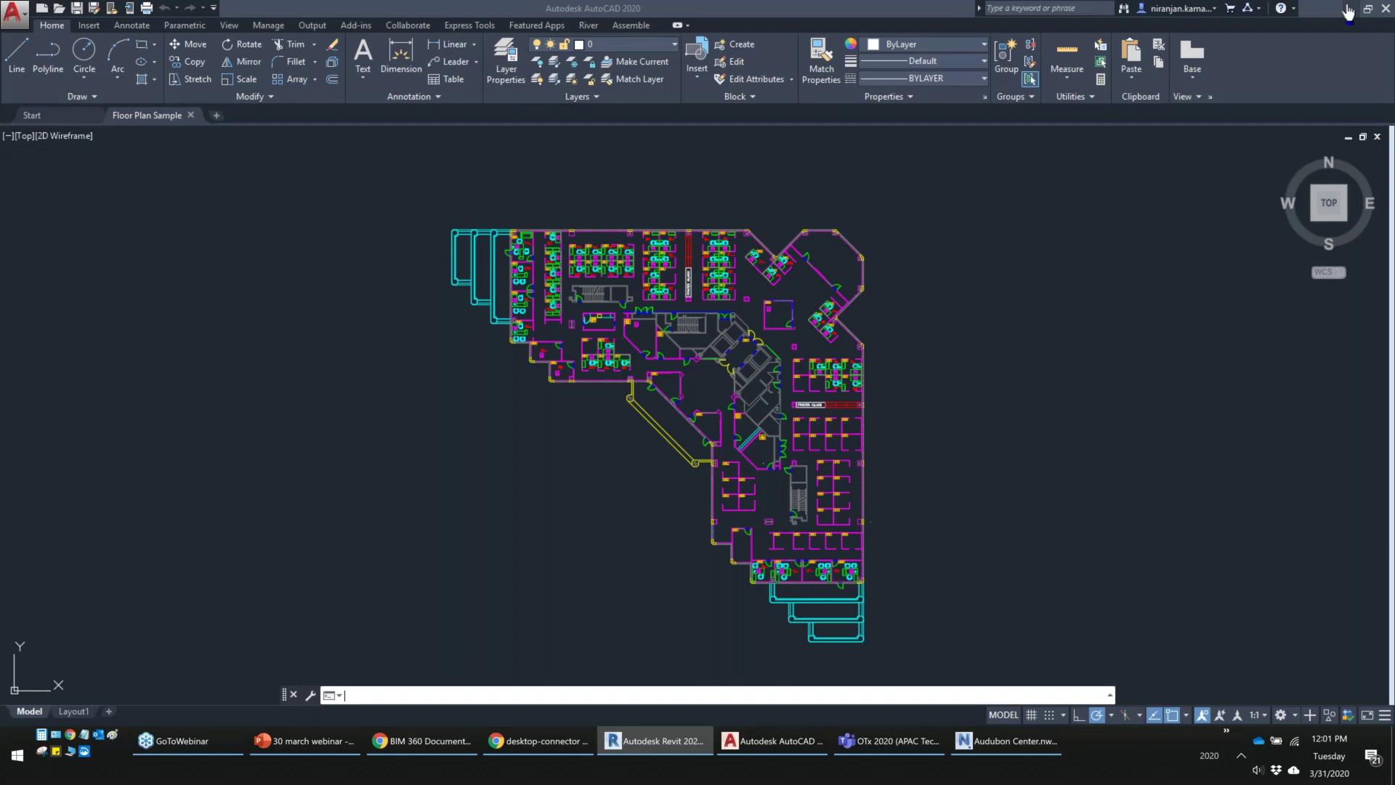
Minimize AutoCAD 2020 and the 30 march webinar PowerPoint deck to show the desktop
{"action": "left_click", "coordinate": [772, 743]}
{"action": "left_click", "coordinate": [773, 743]}
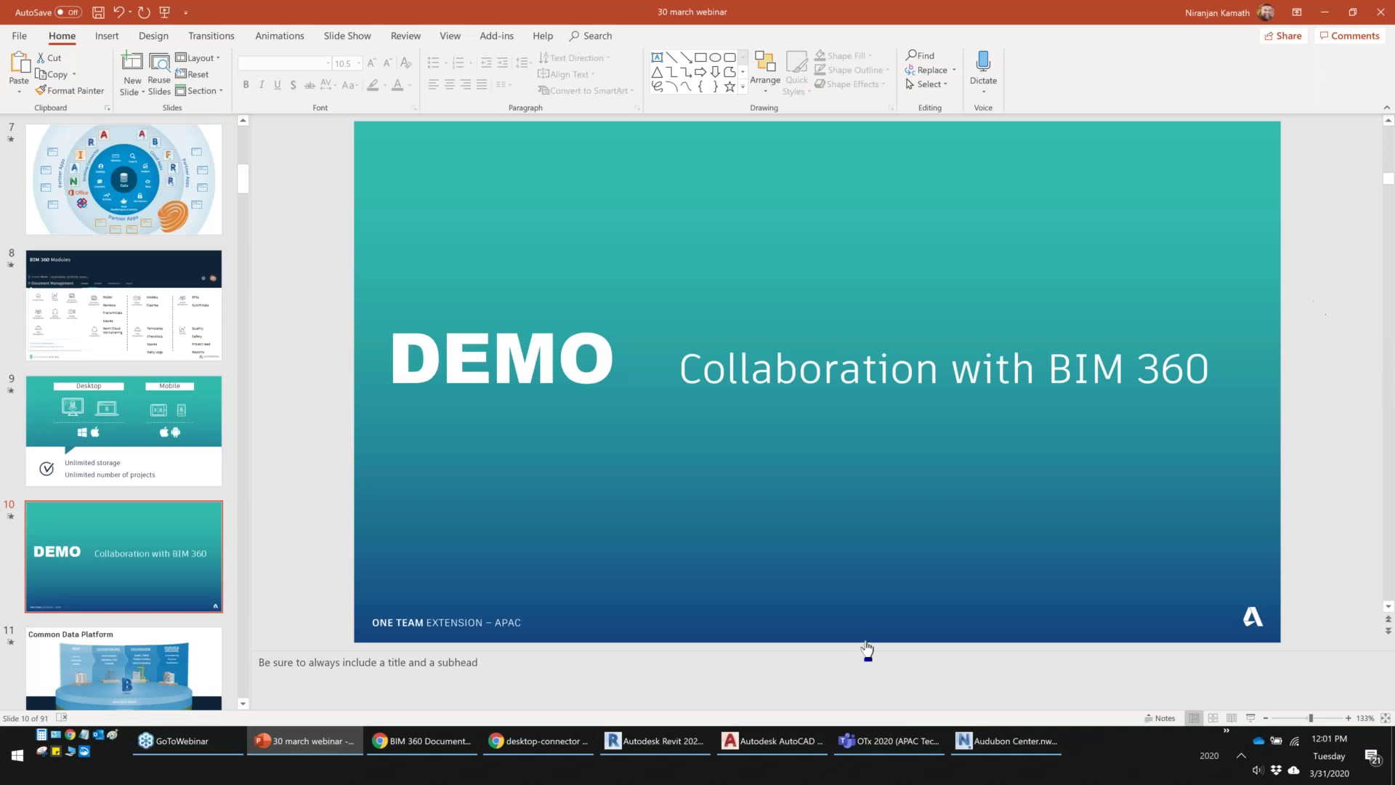
{"action": "left_click", "coordinate": [324, 745]}
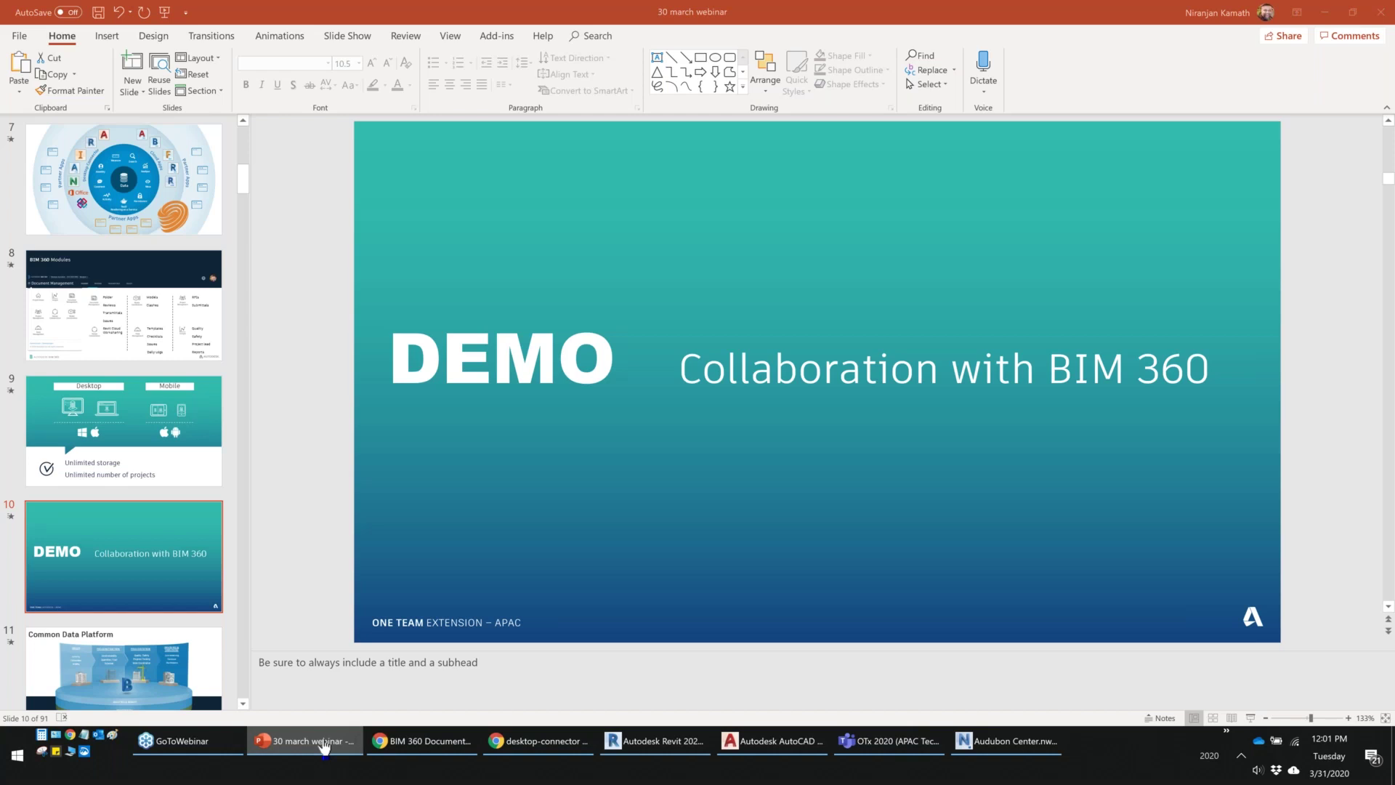
{"action": "left_click", "coordinate": [324, 745]}
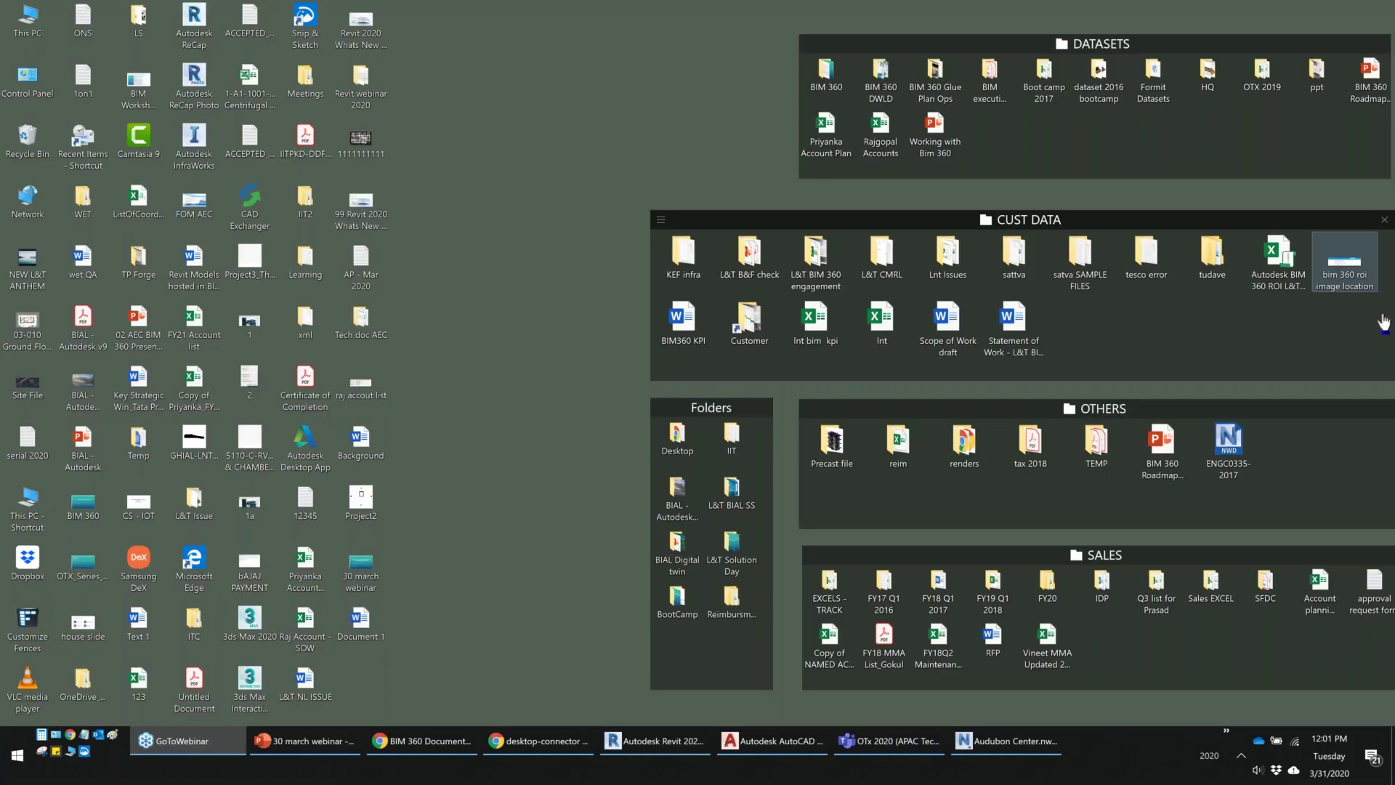